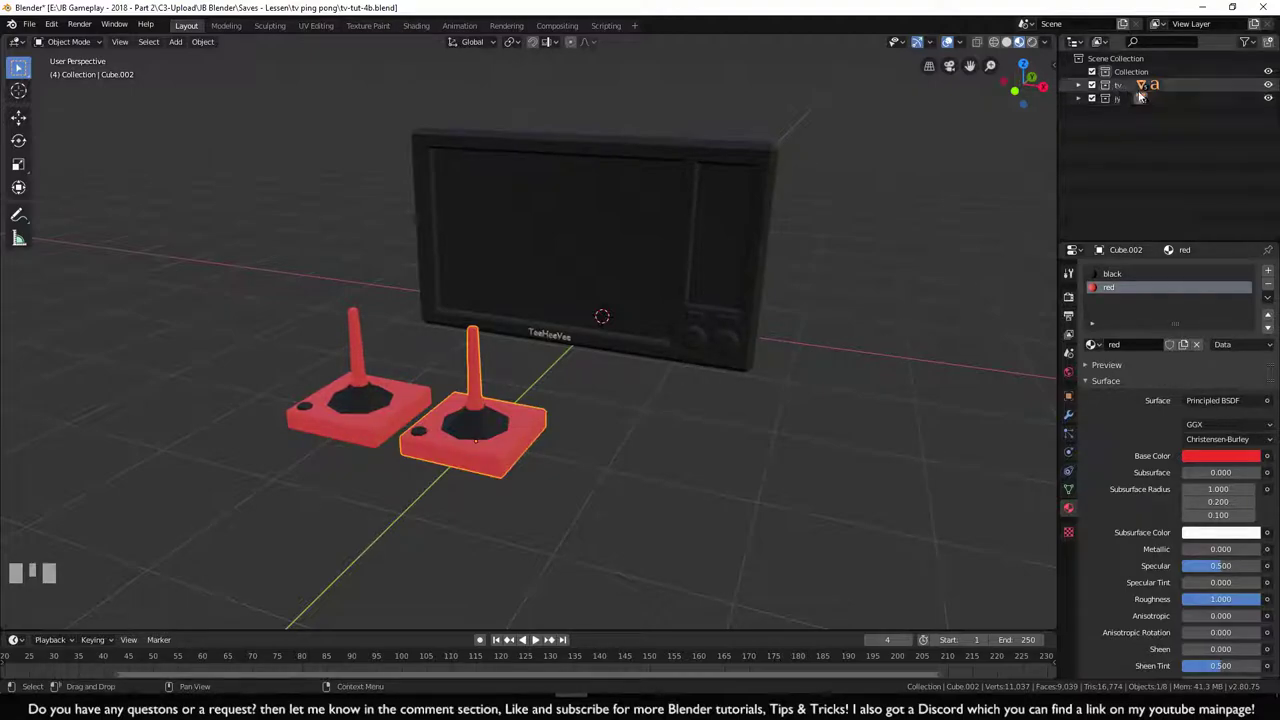
- Hide the tv and jy collections and add a cube mesh at the world origin
click(1268, 85)
click(1268, 98)
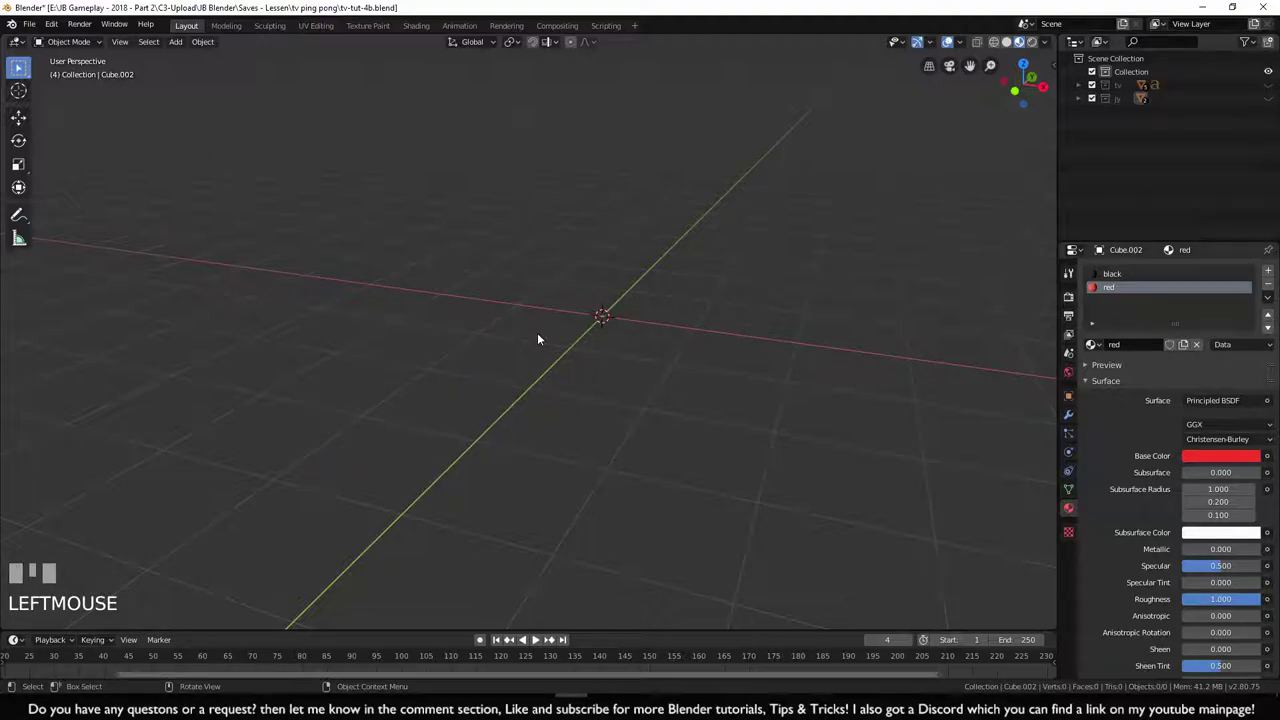
key(shift+a)
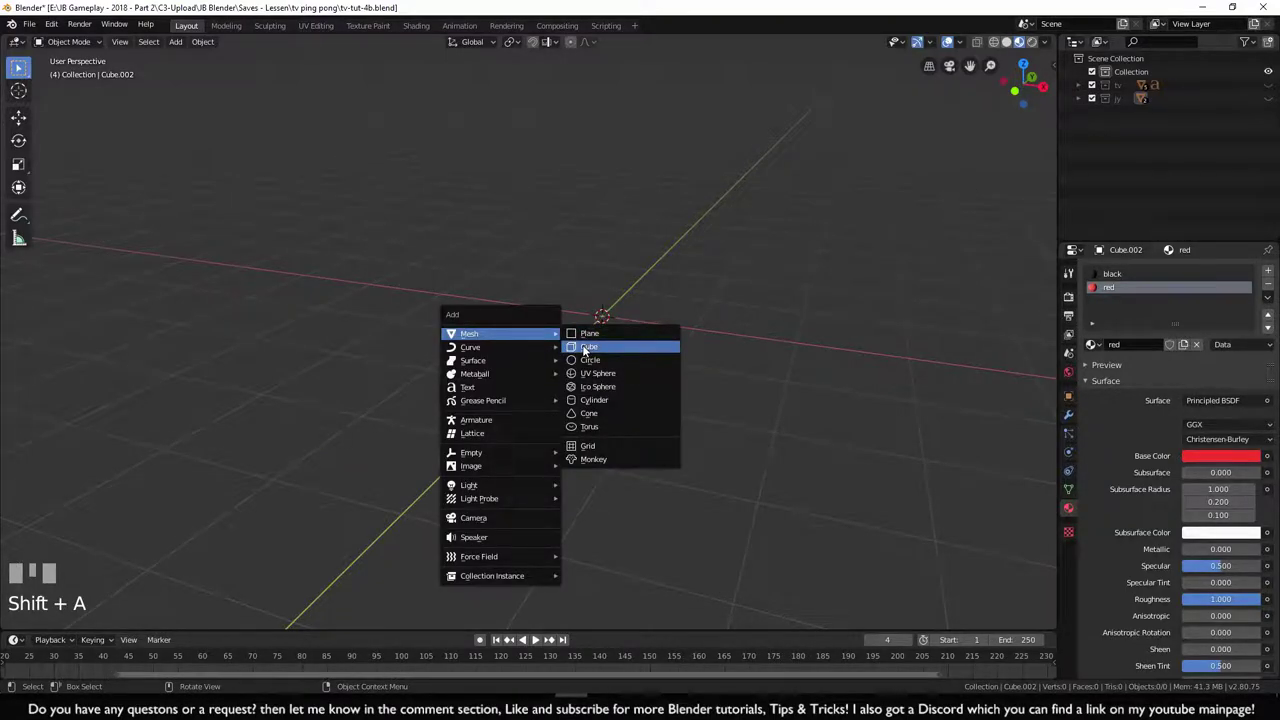
click(586, 349)
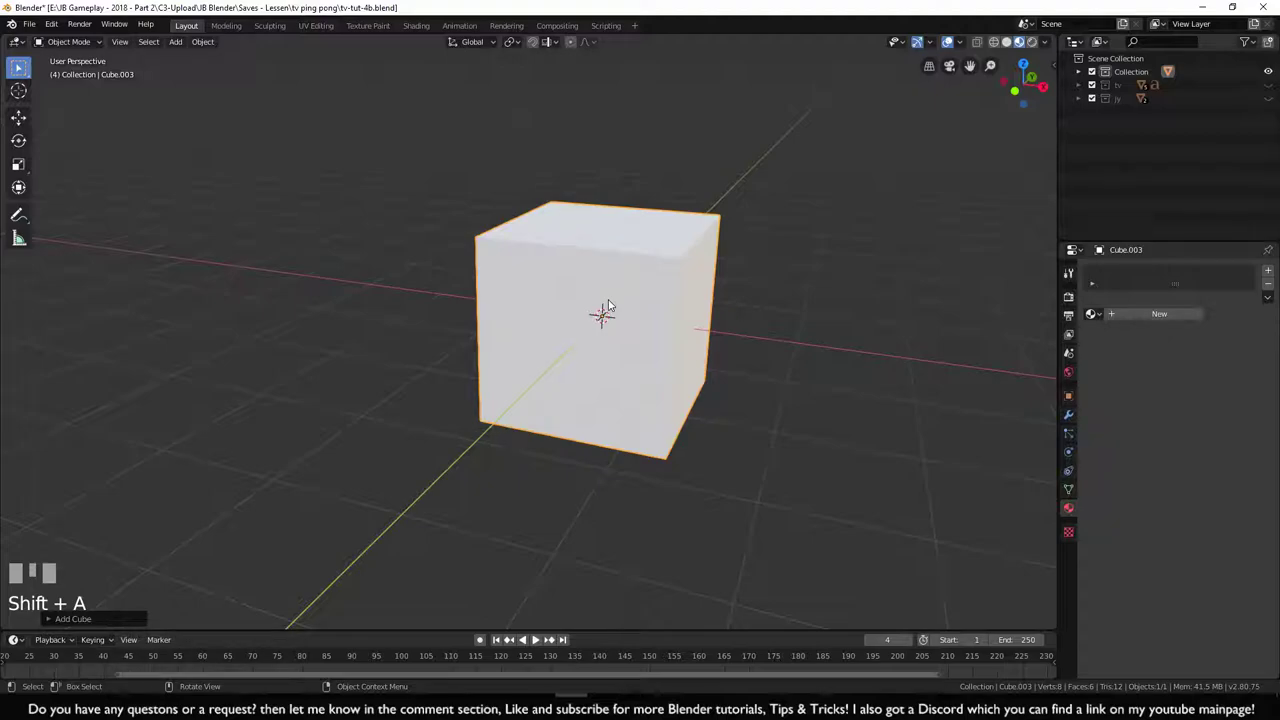
- Move the cube into a new collection named con
key(m)
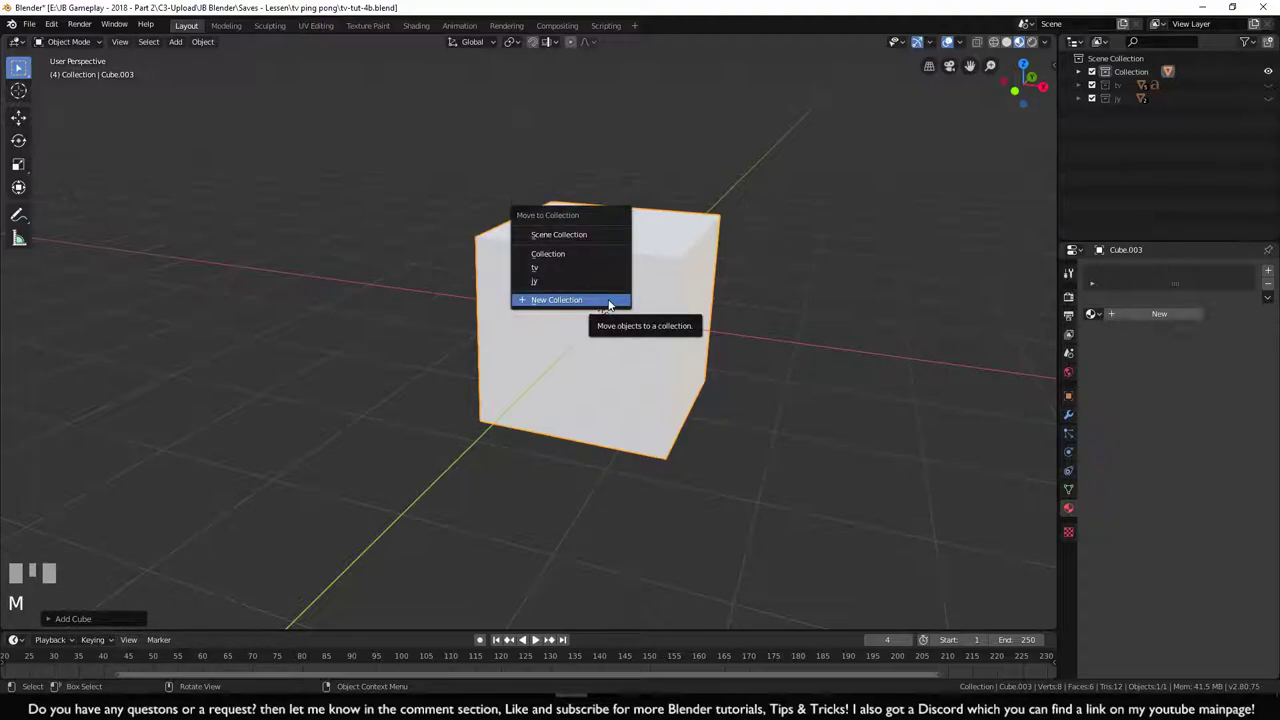
click(604, 297)
text(c)
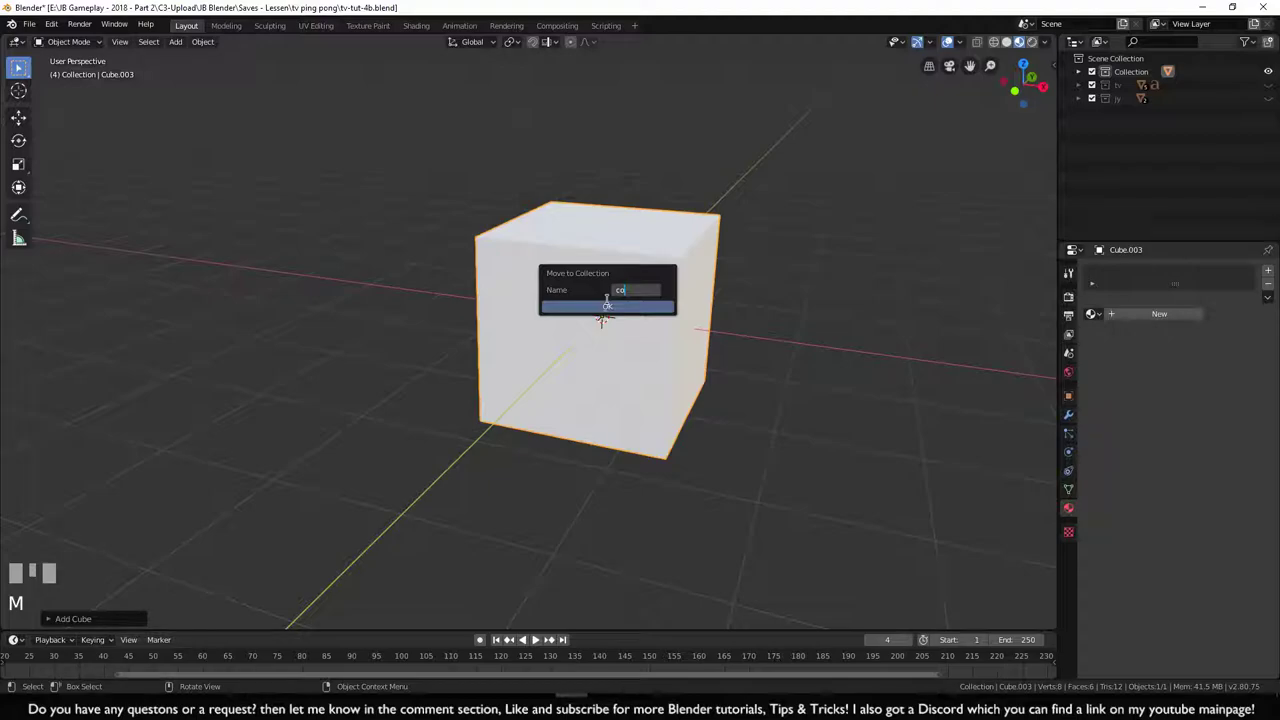
text(on)
click(623, 309)
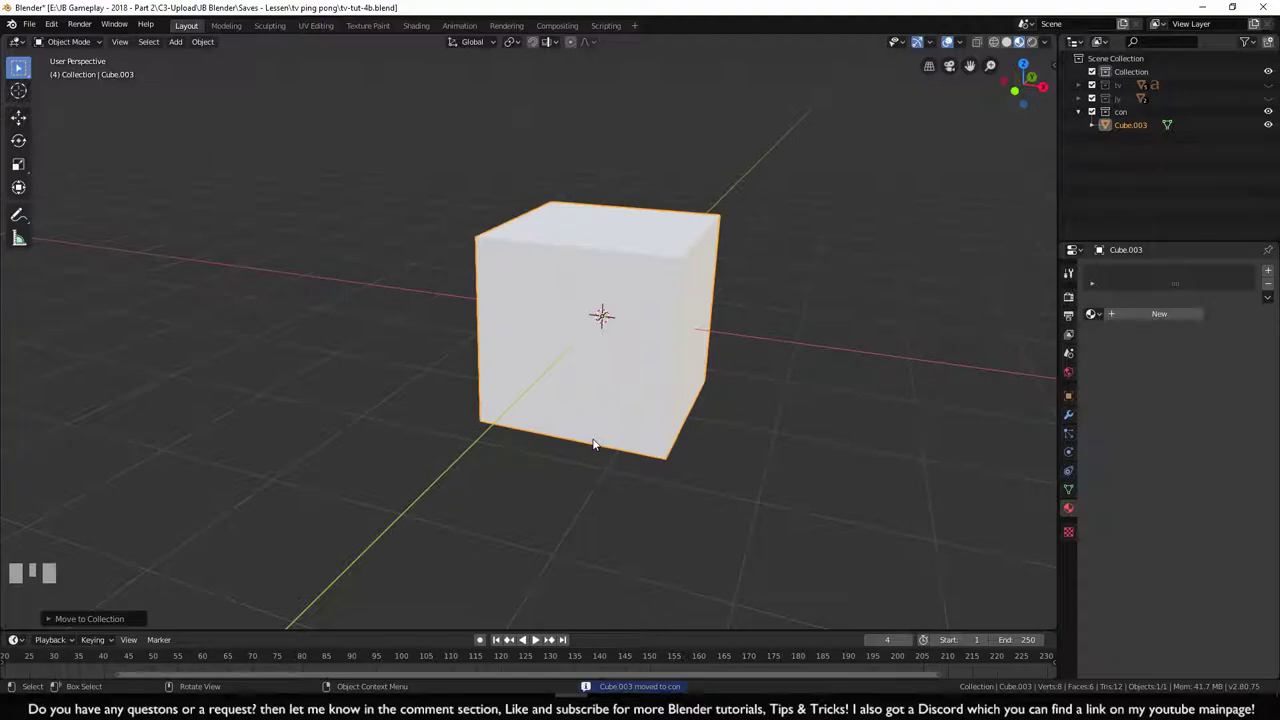
- Raise the cube's whole mesh 1 m along Z in Edit Mode so its base sits on the object origin
key(KP_1)
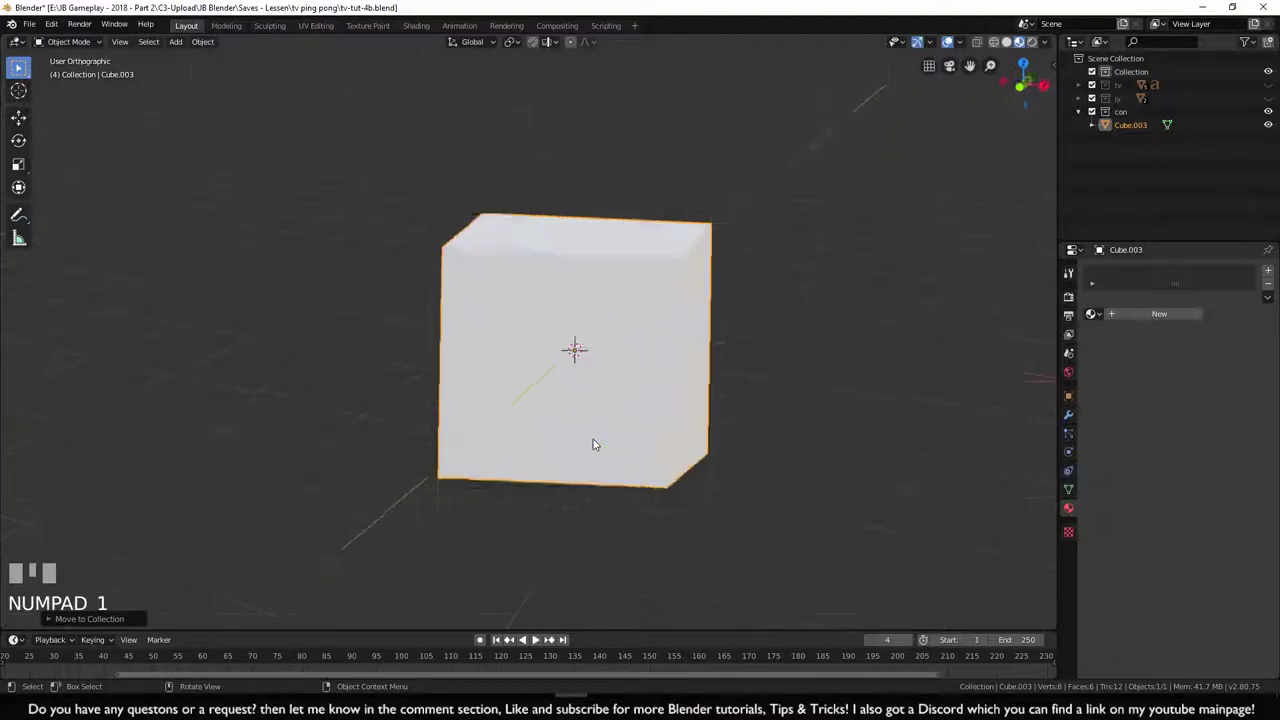
key(Tab)
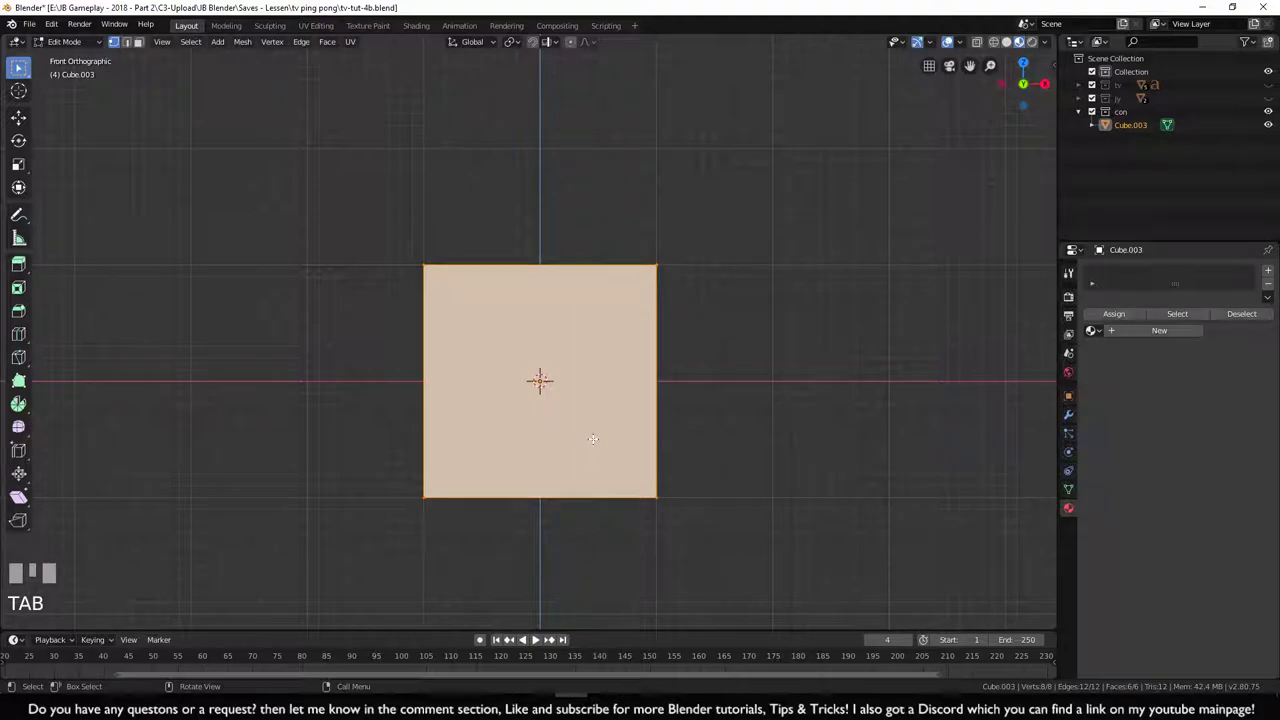
key(g)
key(z)
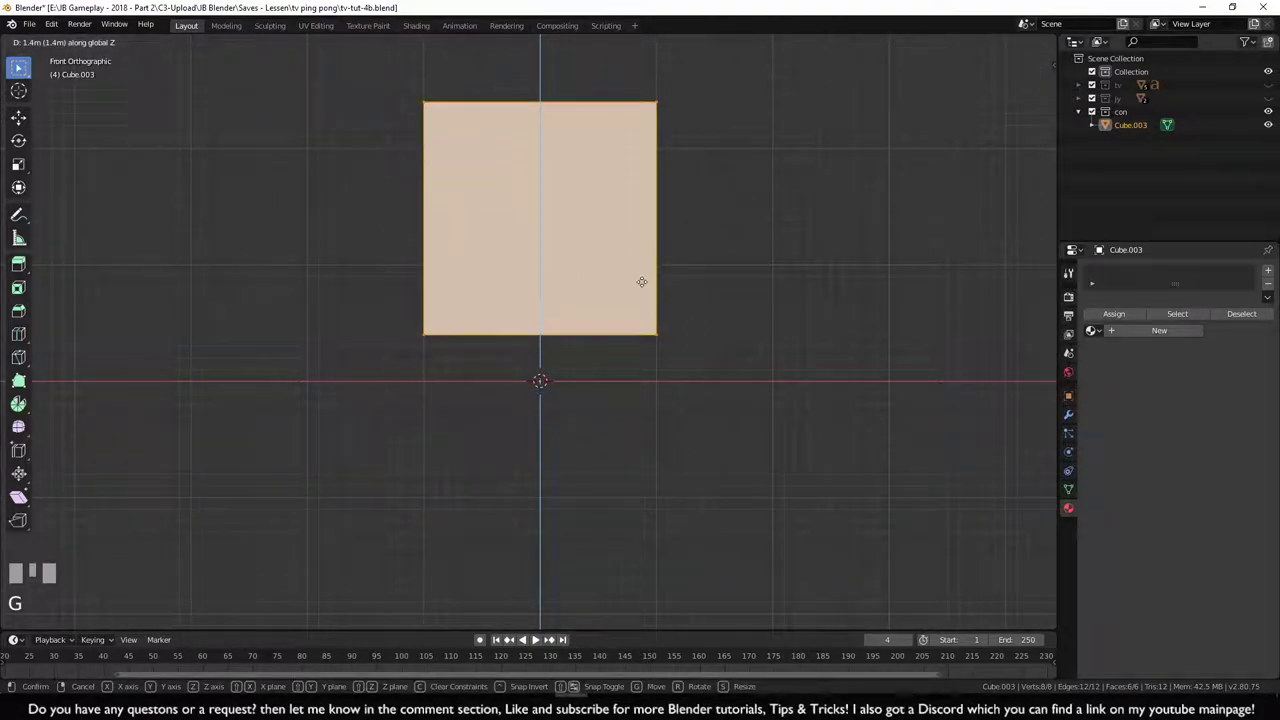
ctrl+click(626, 322)
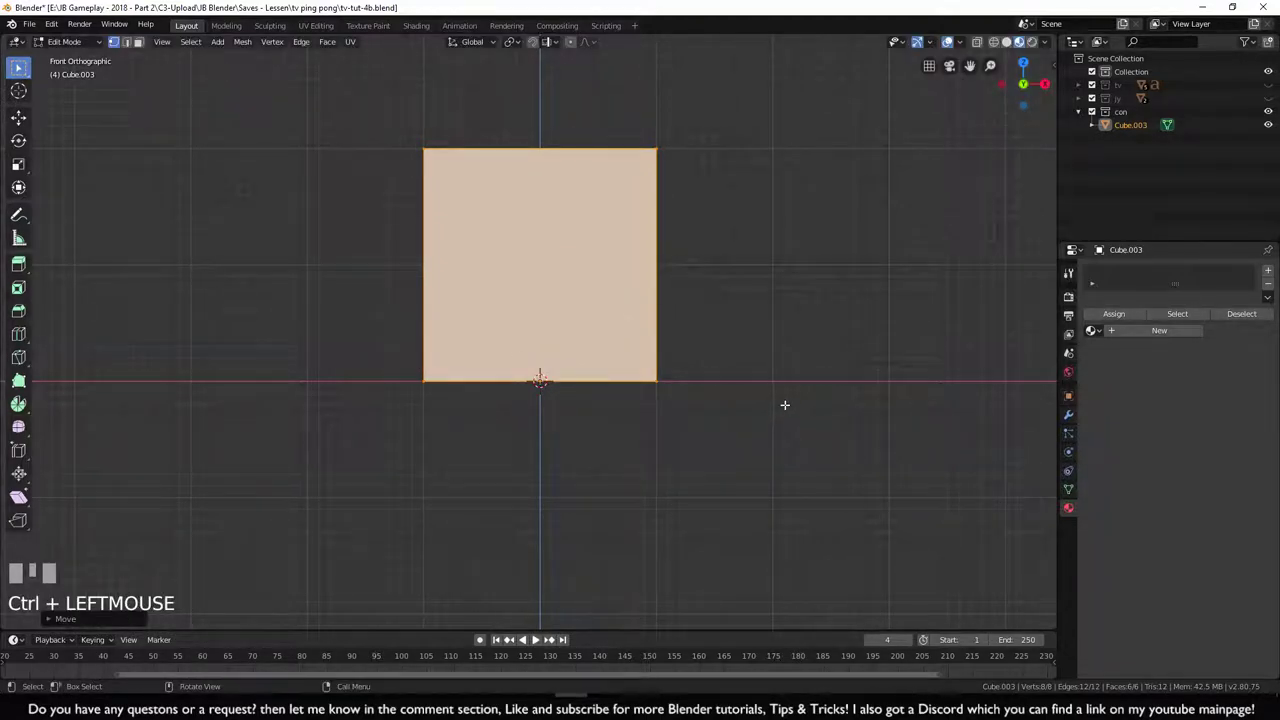
key(Tab)
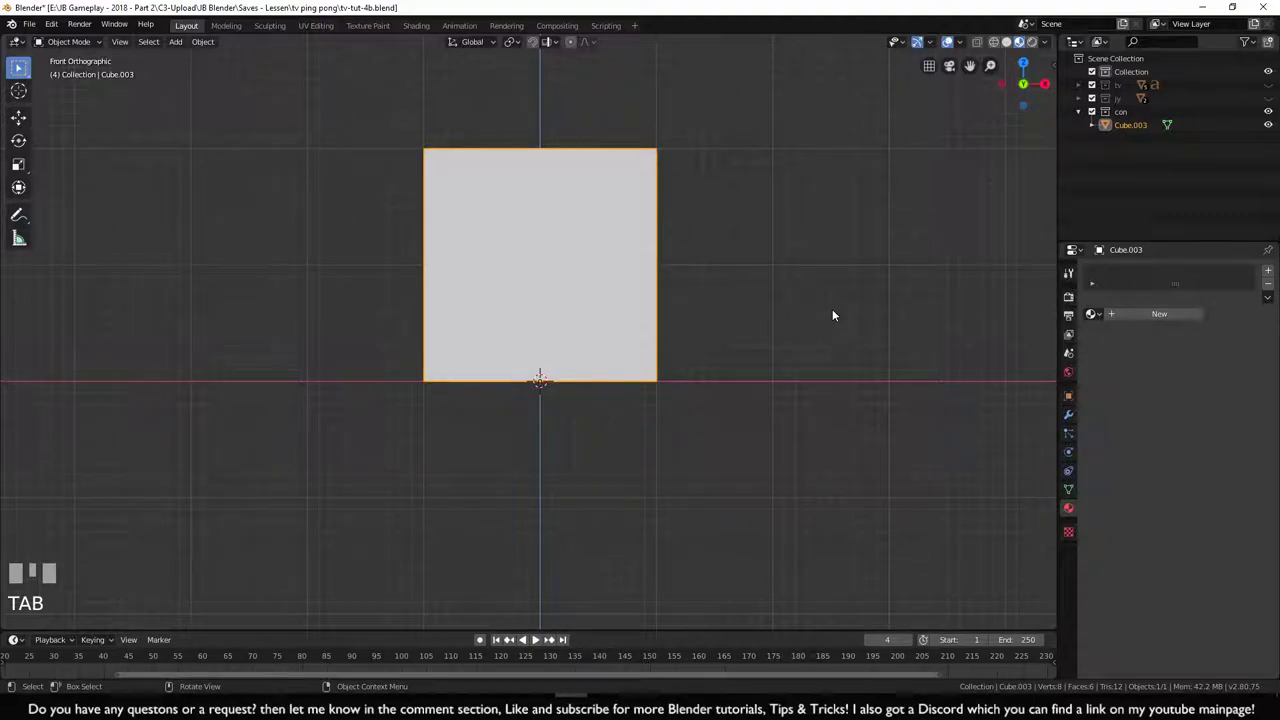
- Flatten the cube by scaling it to 0.2 along Z in Object Mode
key(s)
key(z)
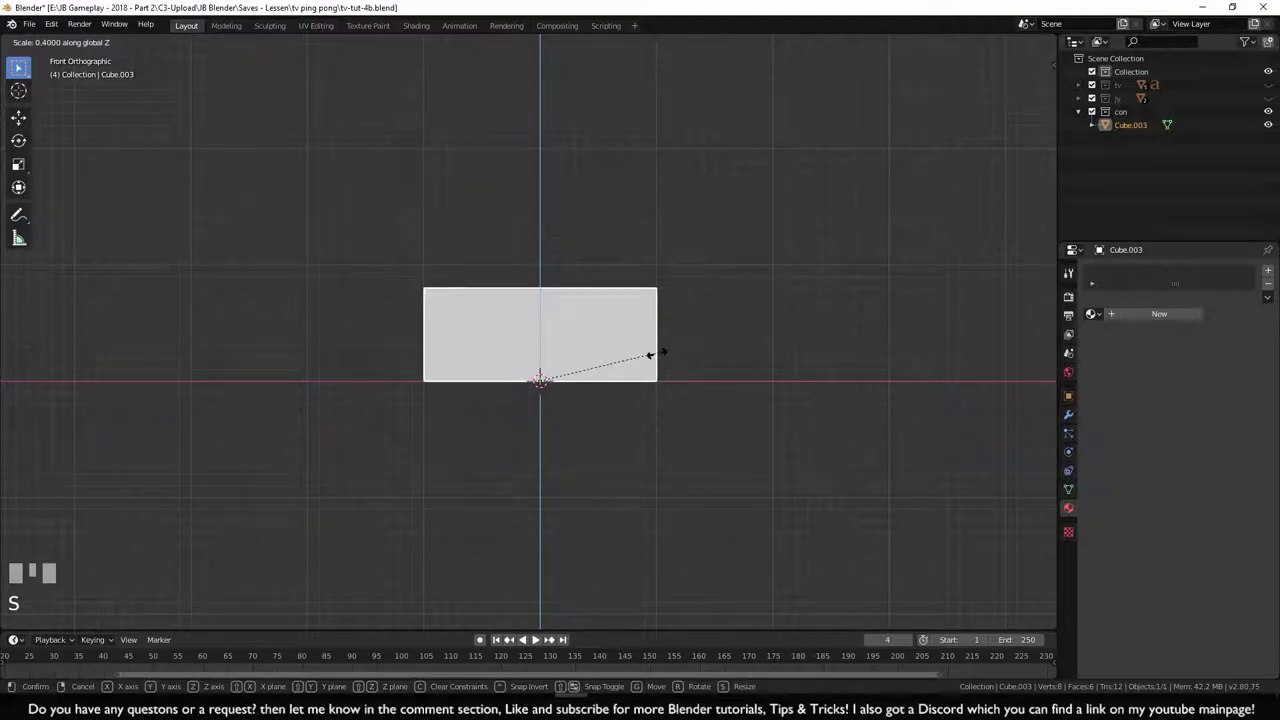
ctrl+click(606, 367)
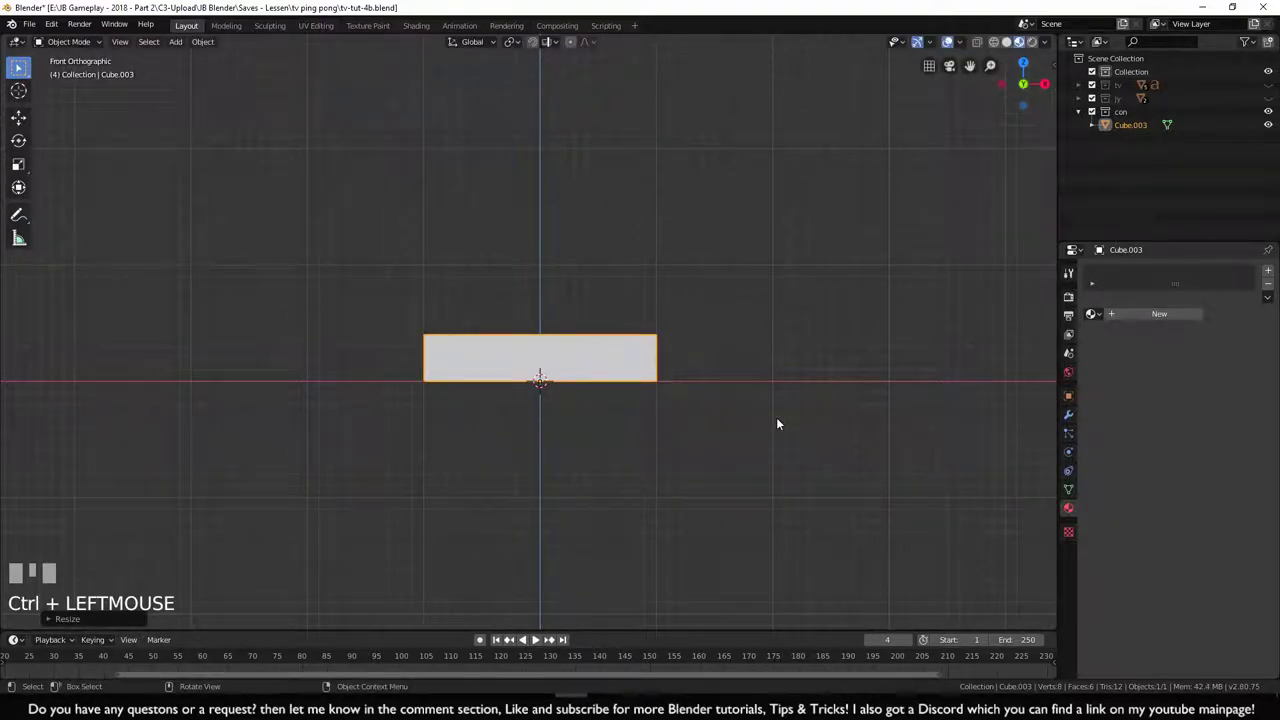
- Scale the flattened box to 0.7 along Y from the top view
key(KP_7)
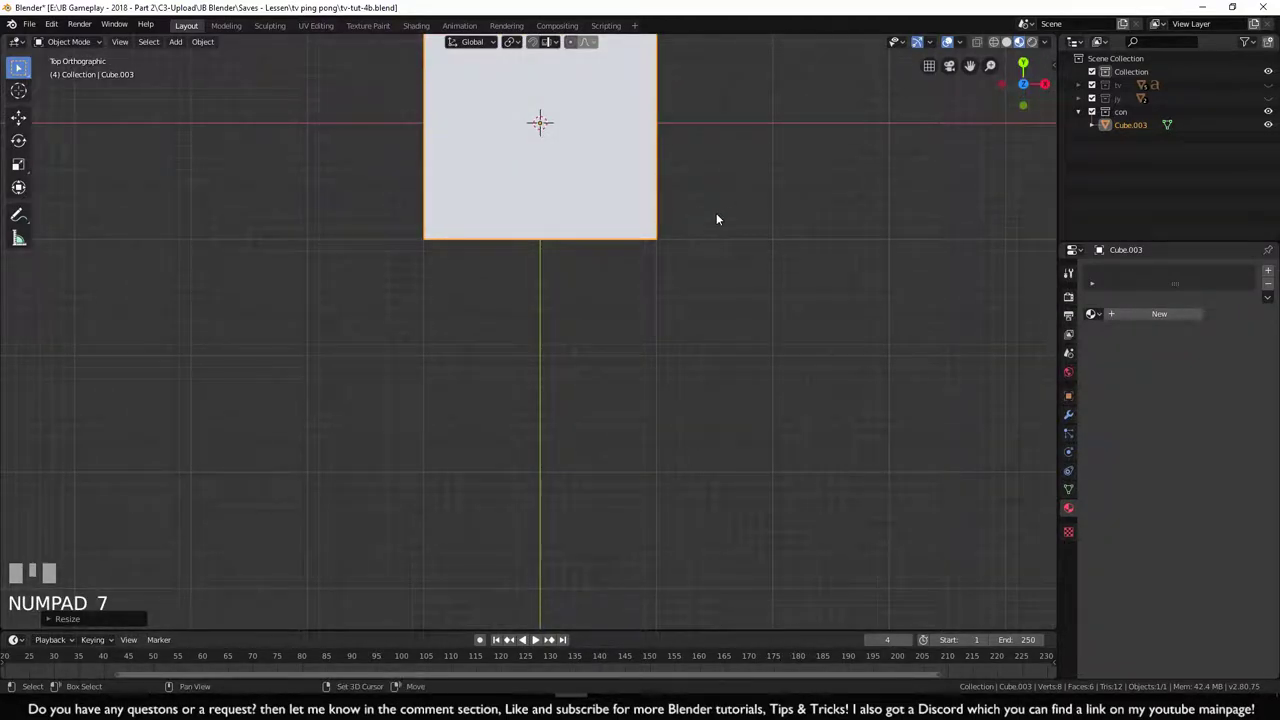
shift+middle_drag(741, 158, 741, 299)
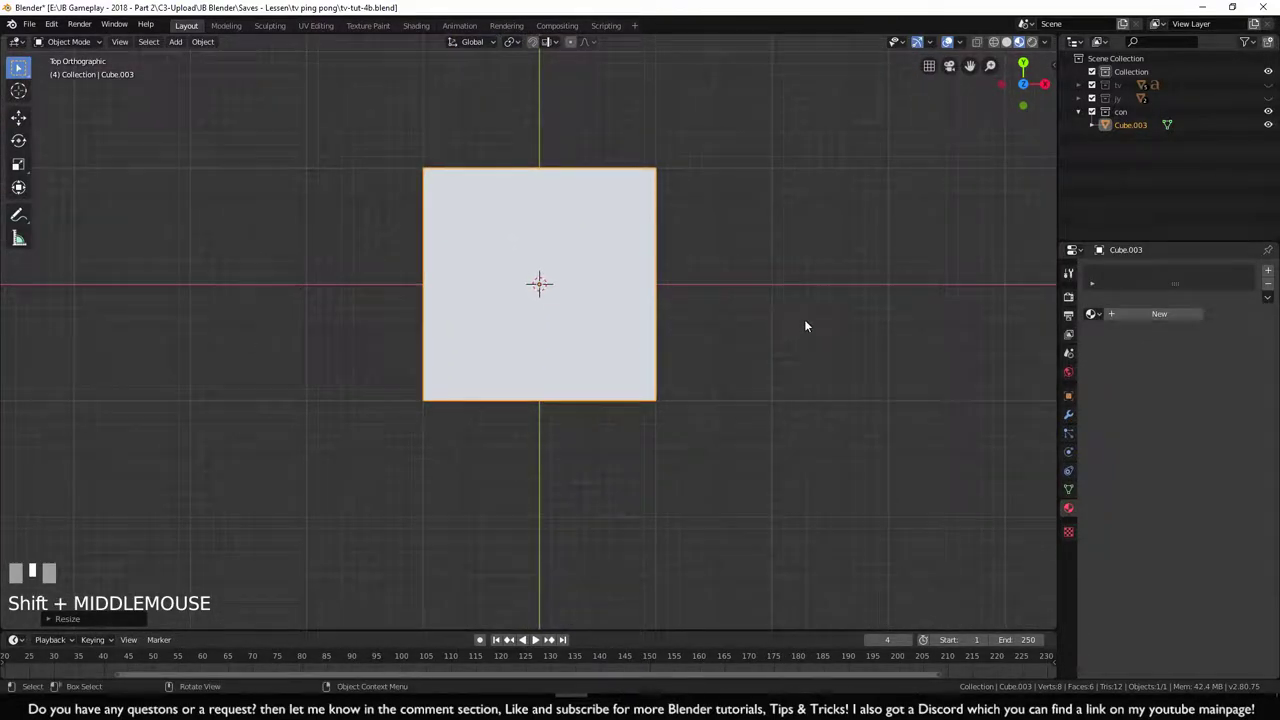
key(s)
key(y)
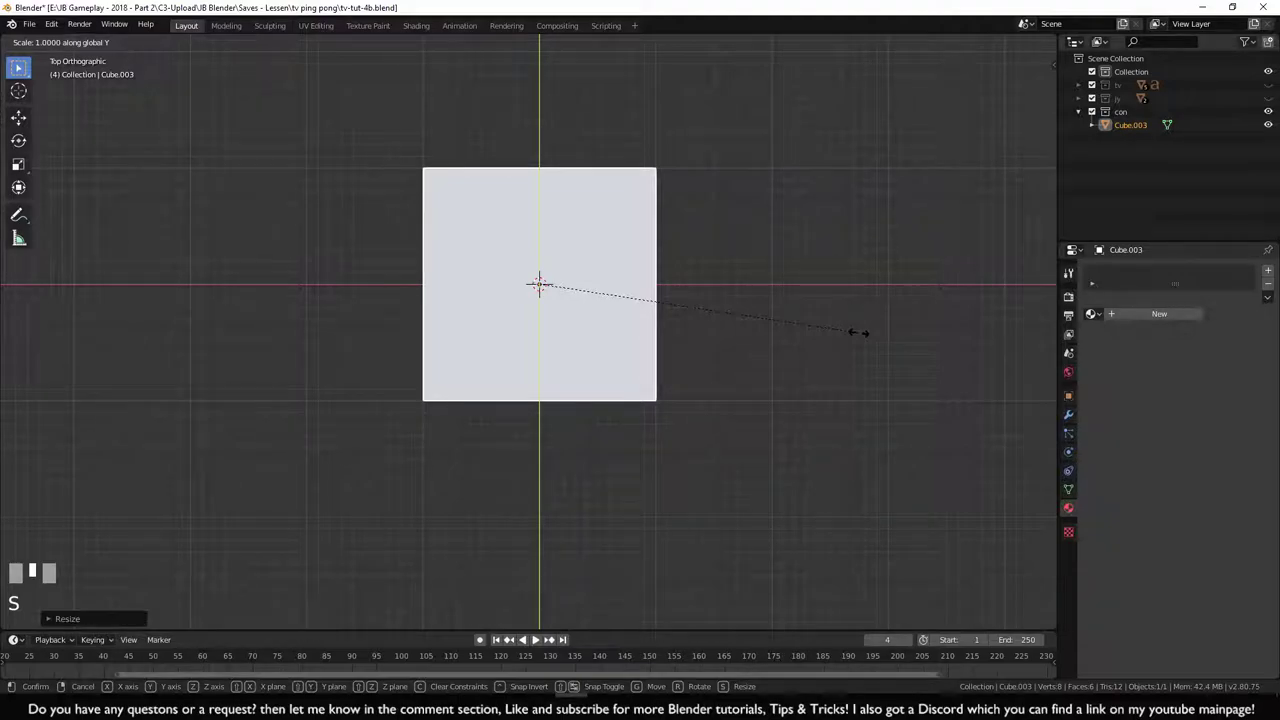
ctrl+click(749, 326)
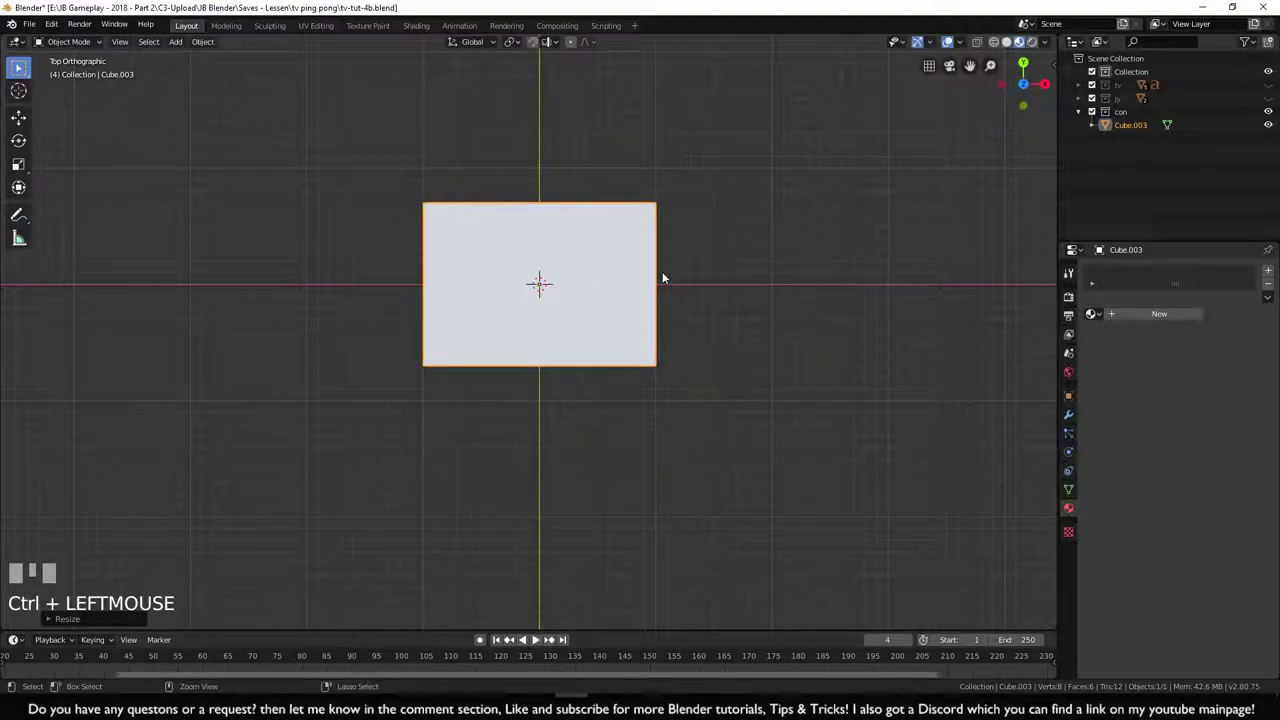
- Turn on X-ray in Edit Mode and raise the box's rear top edge 0.1 m along Z in the right view
middle_drag(813, 398, 645, 266)
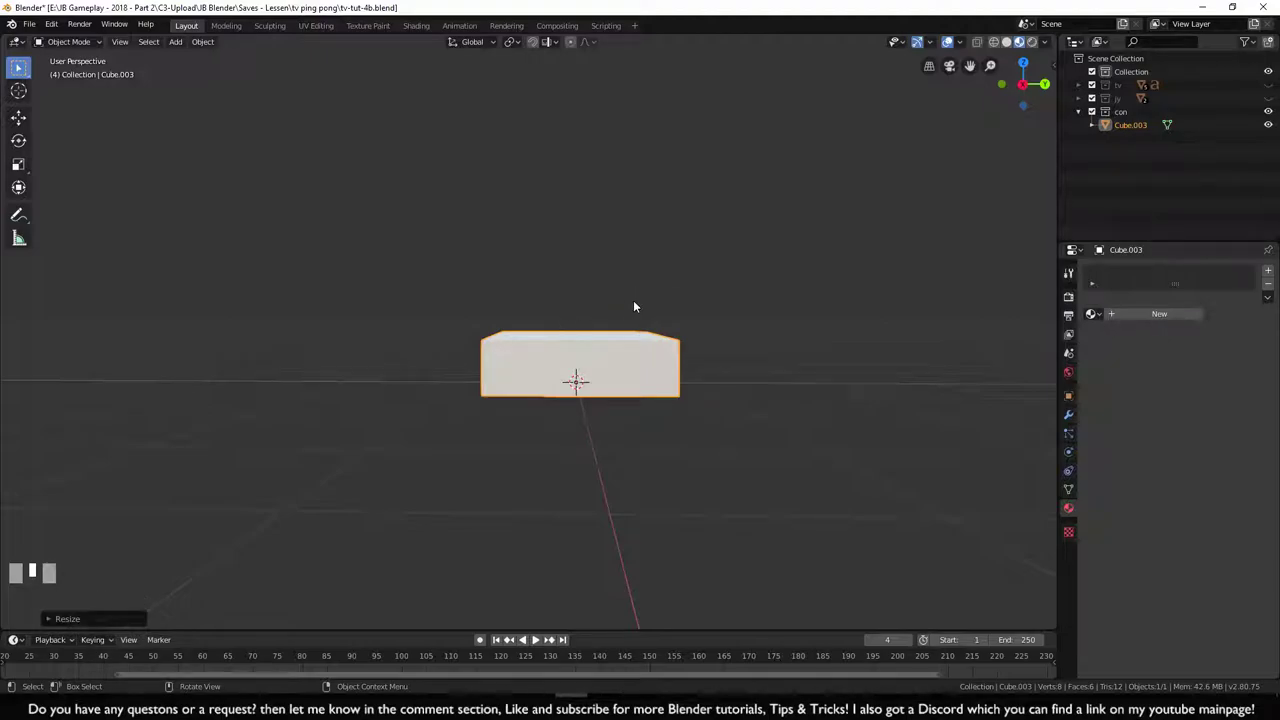
key(KP_3)
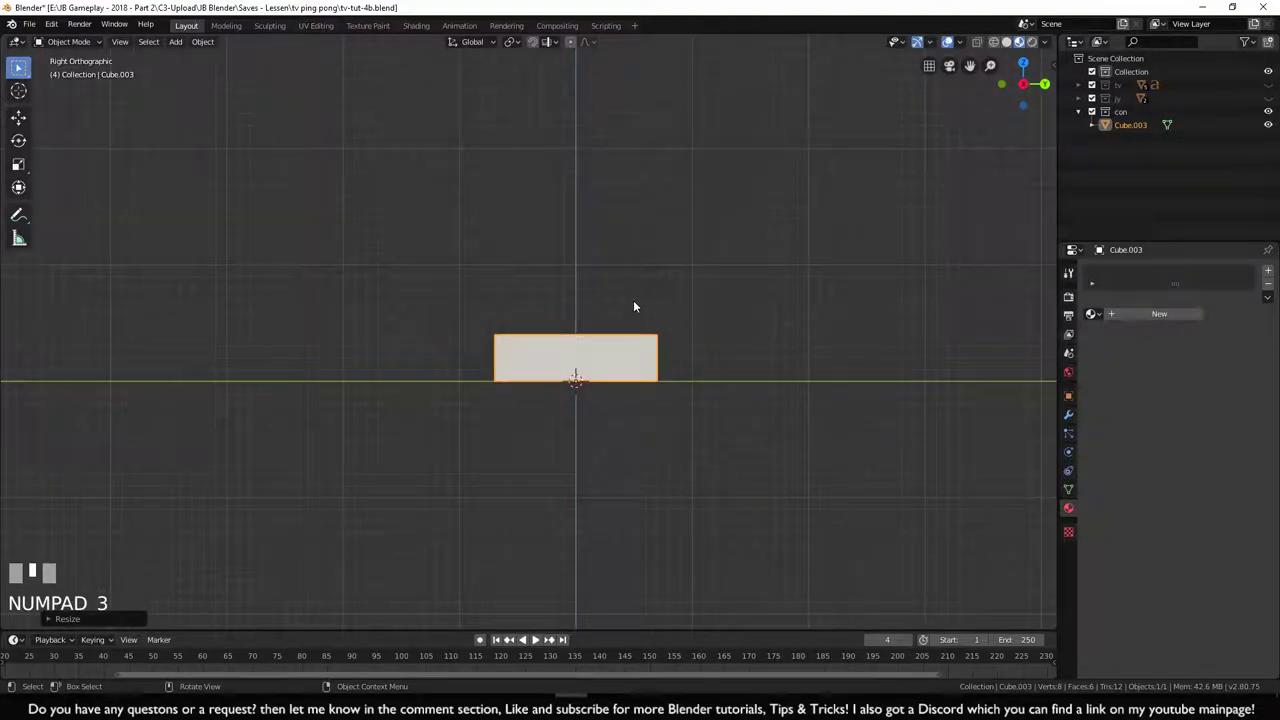
scroll(672, 459, up, 5)
shift+middle_drag(751, 486, 660, 440)
key(Tab)
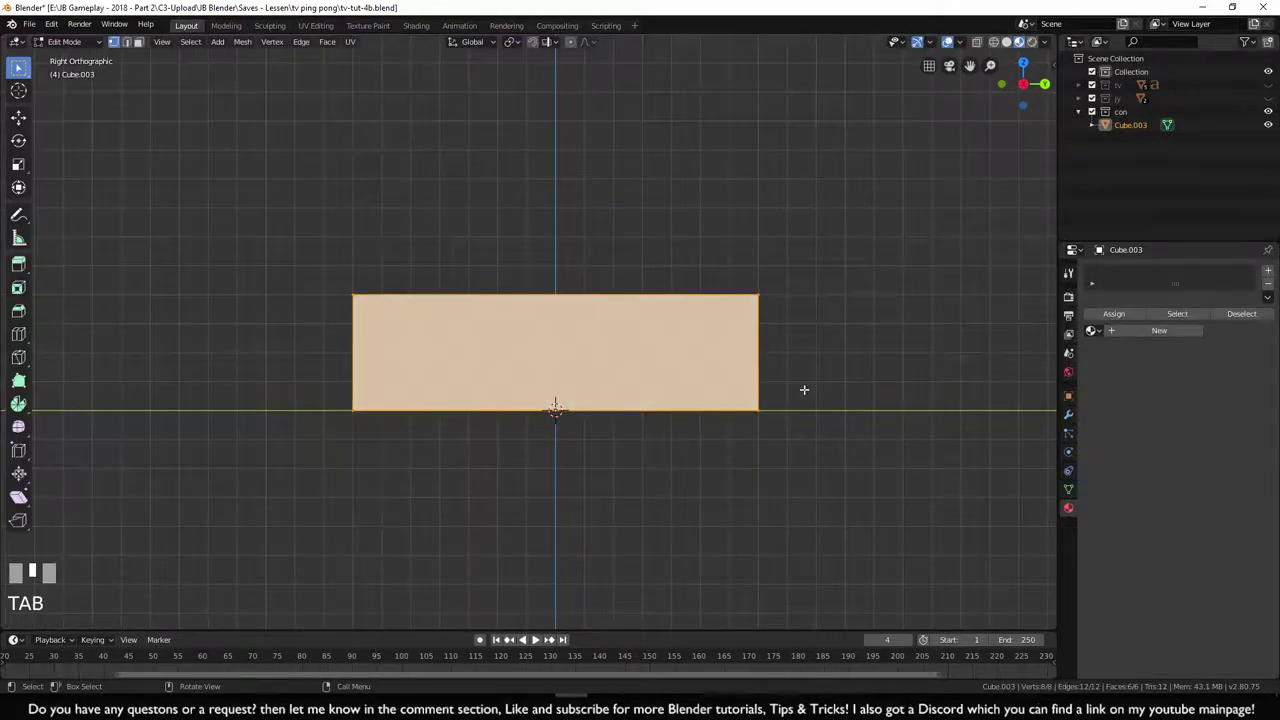
key(alt+a)
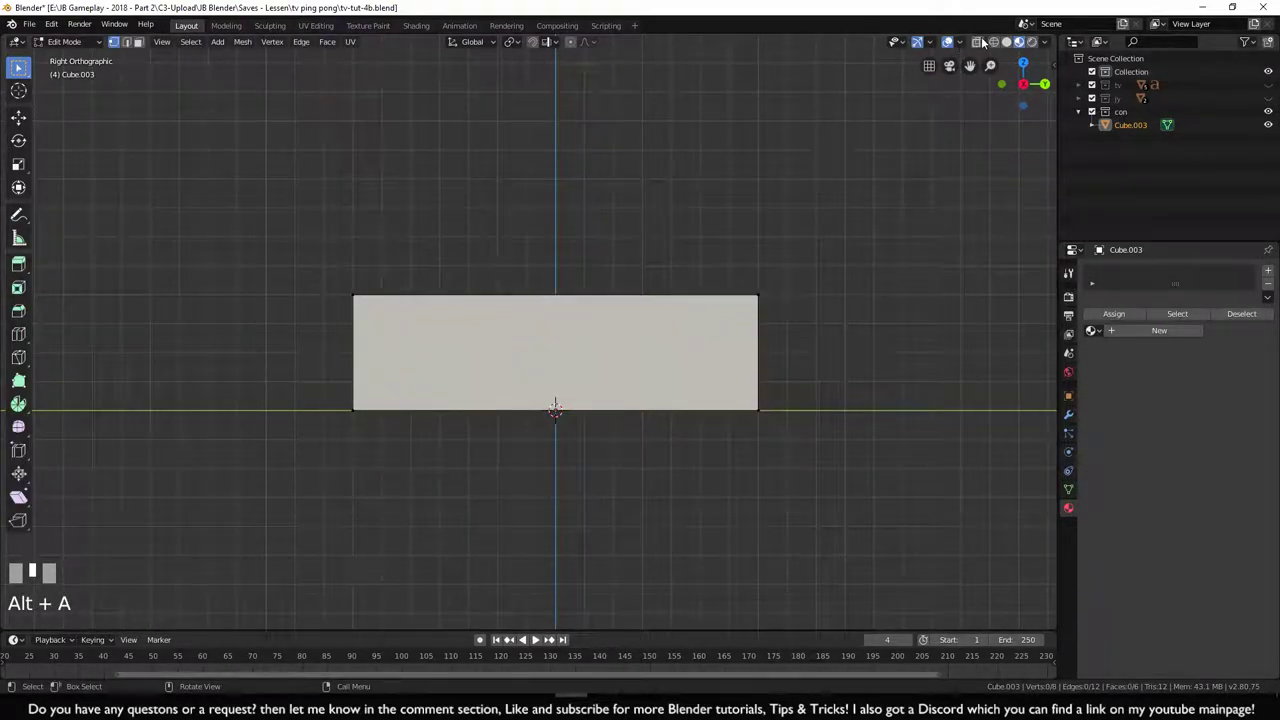
click(980, 41)
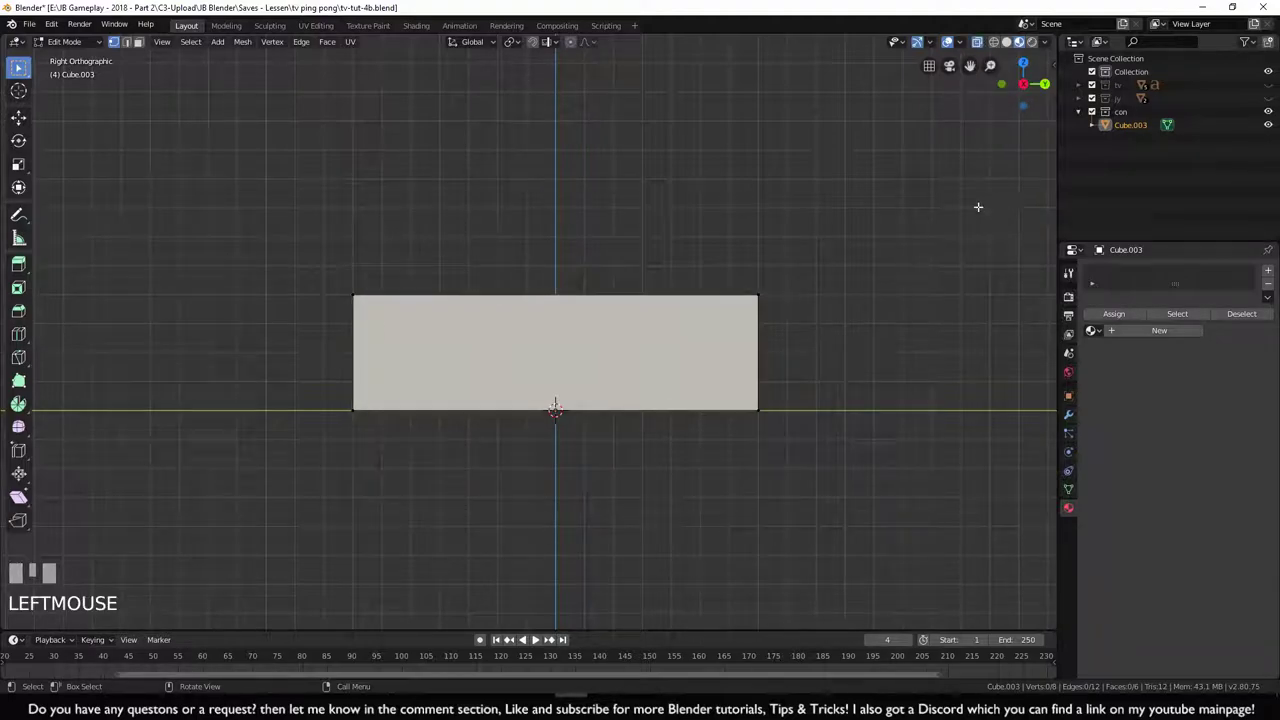
drag(732, 264, 794, 317)
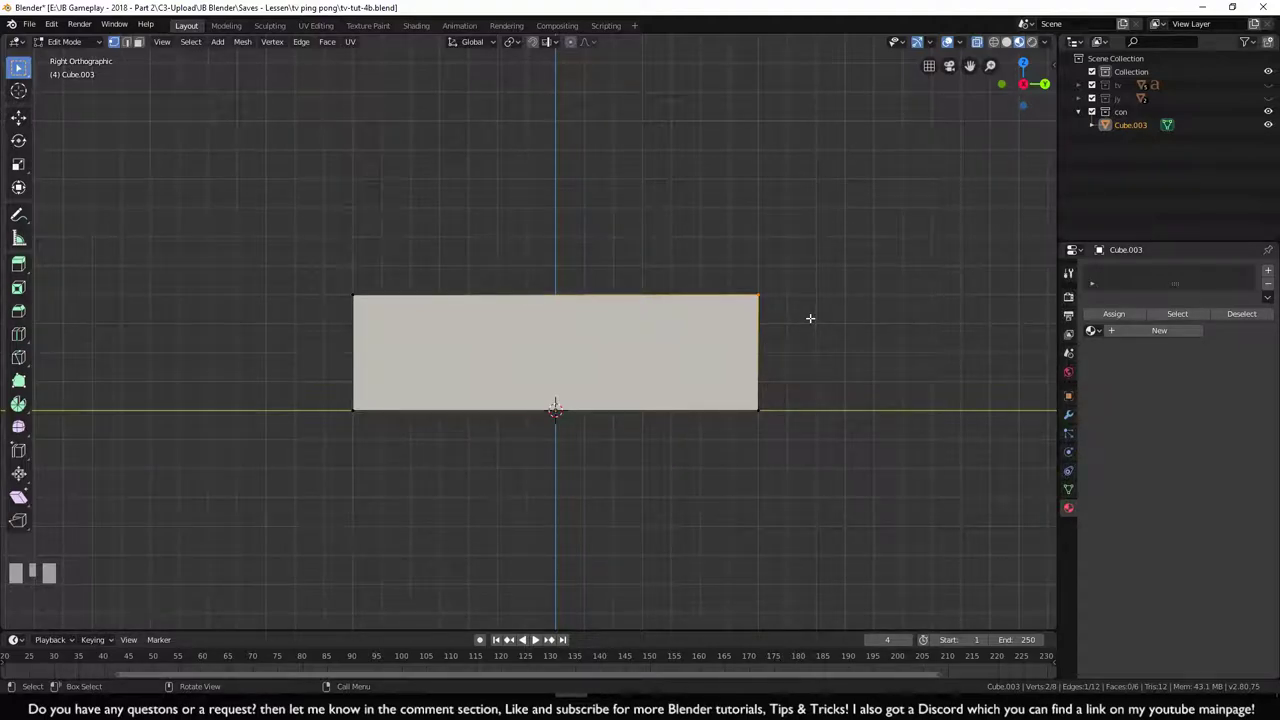
key(g)
key(z)
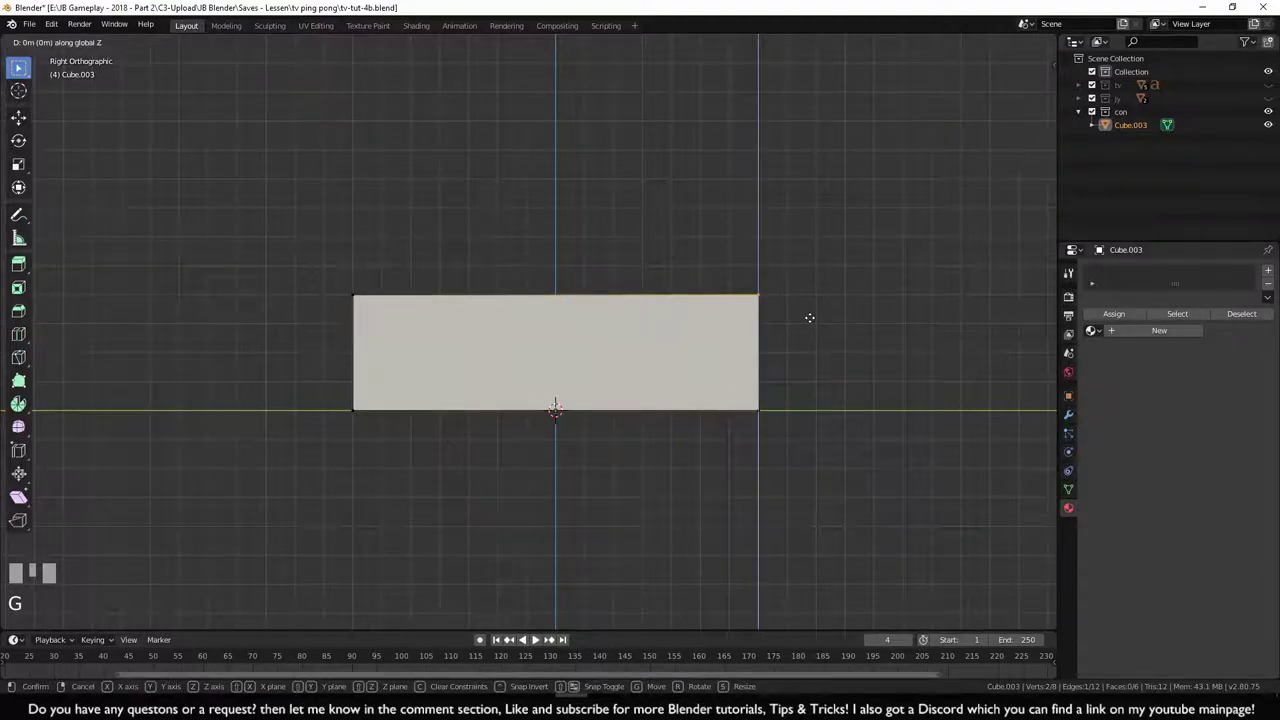
ctrl+click(811, 291)
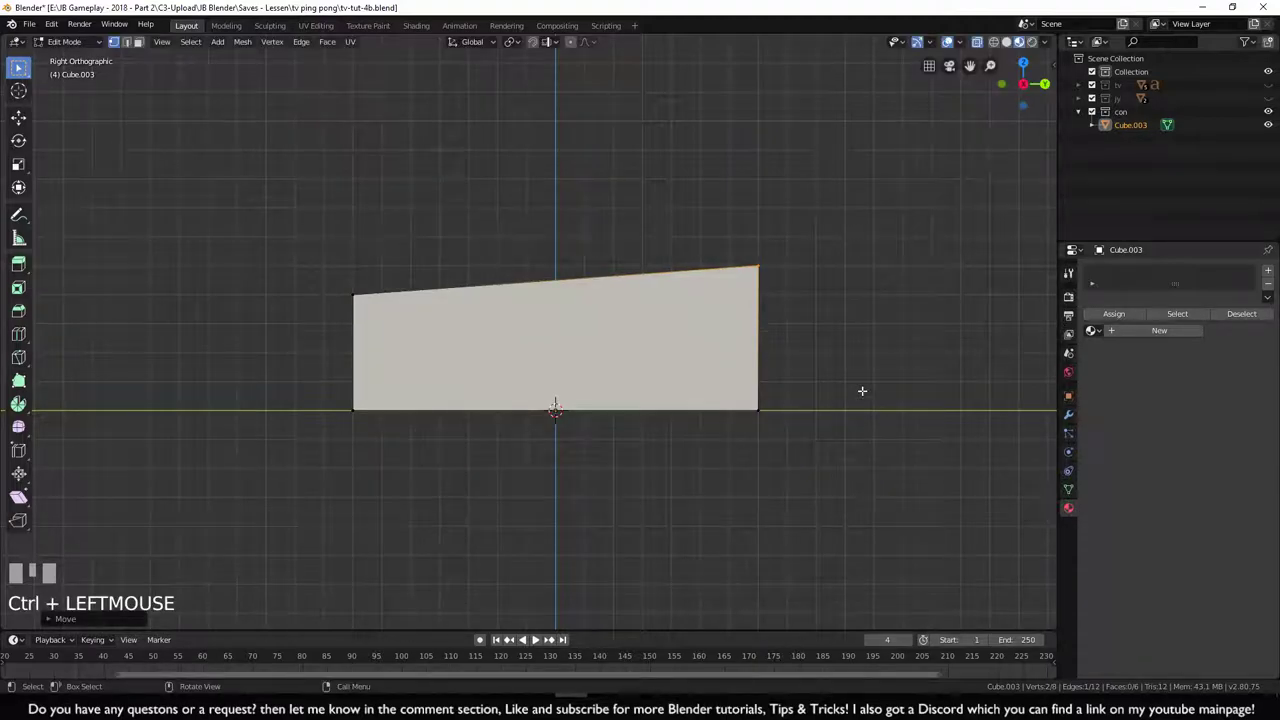
- Lower the box's front top edge slightly along Z to steepen the sloped top
key(alt+a)
drag(309, 246, 376, 309)
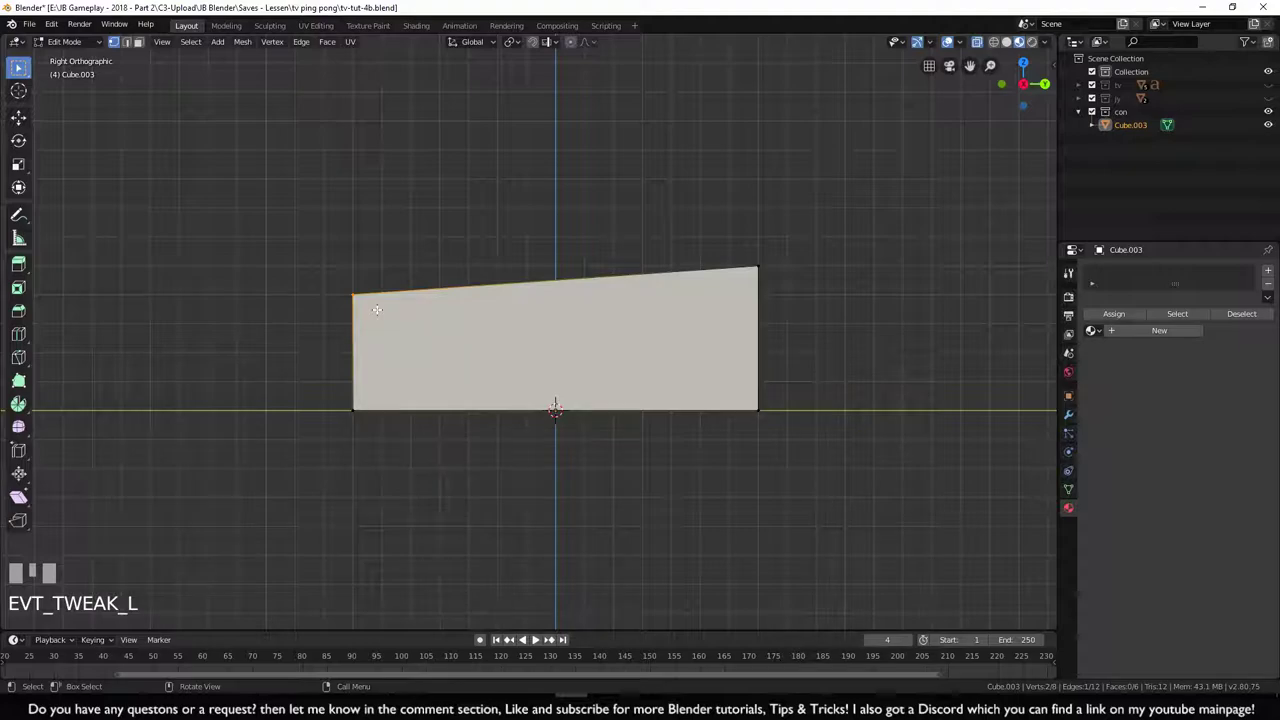
key(g)
key(z)
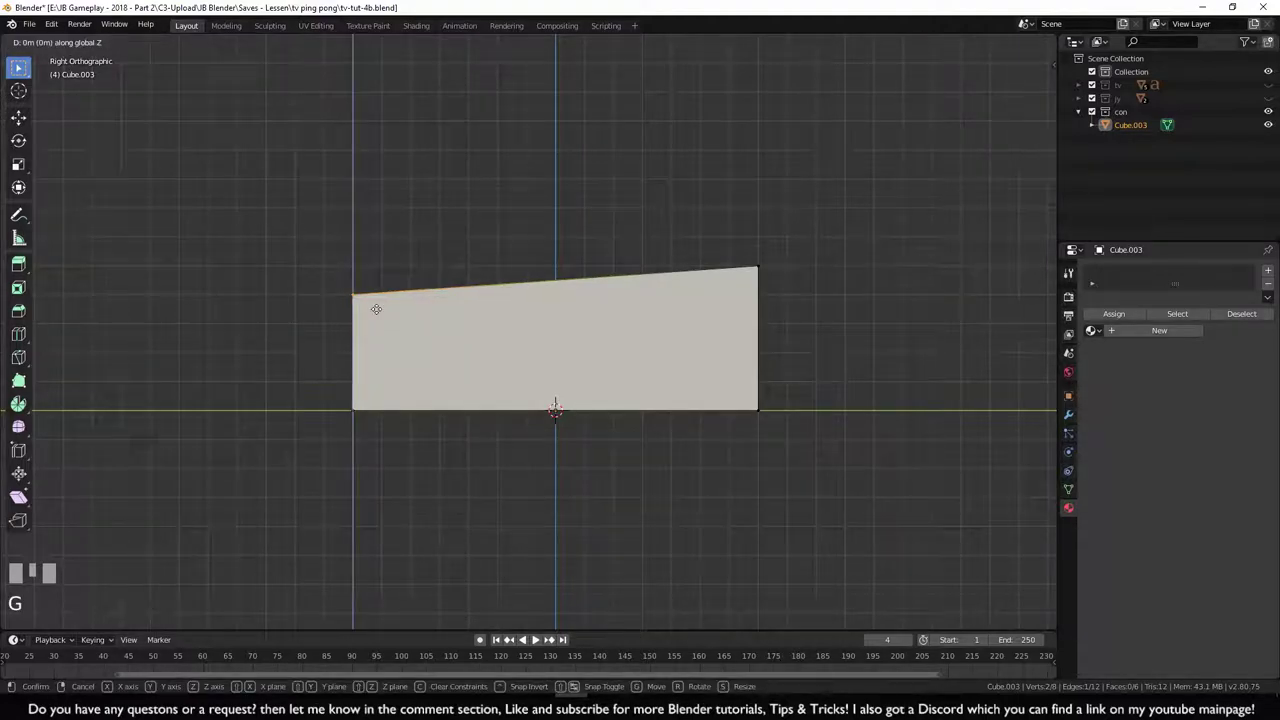
ctrl+click(371, 329)
scroll(622, 444, down, 2)
middle_drag(622, 444, 467, 315)
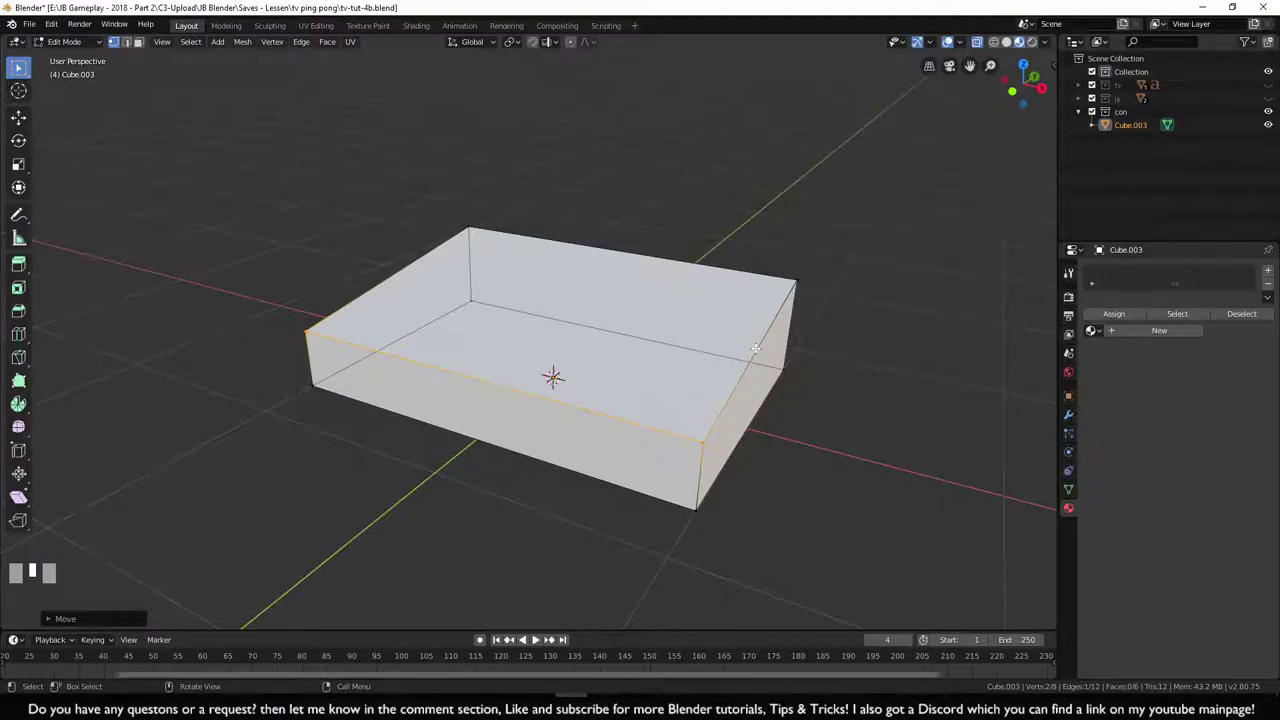
key(a)
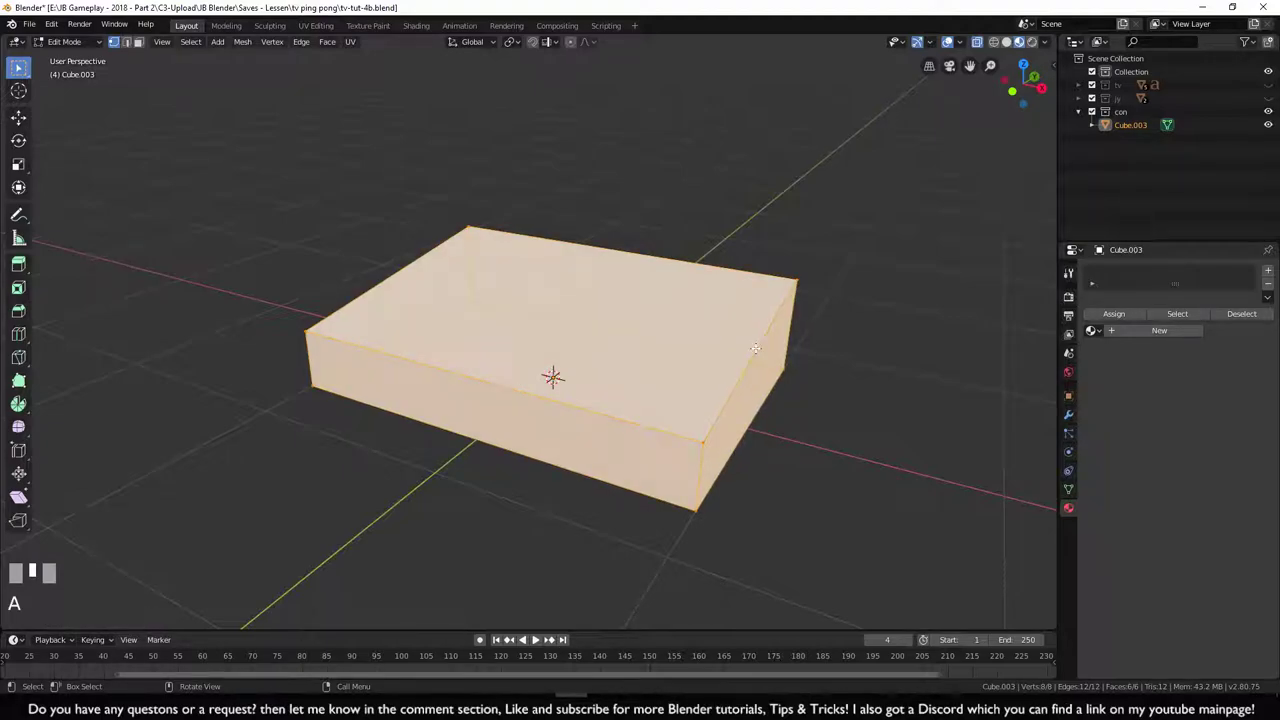
key(ctrl+b)
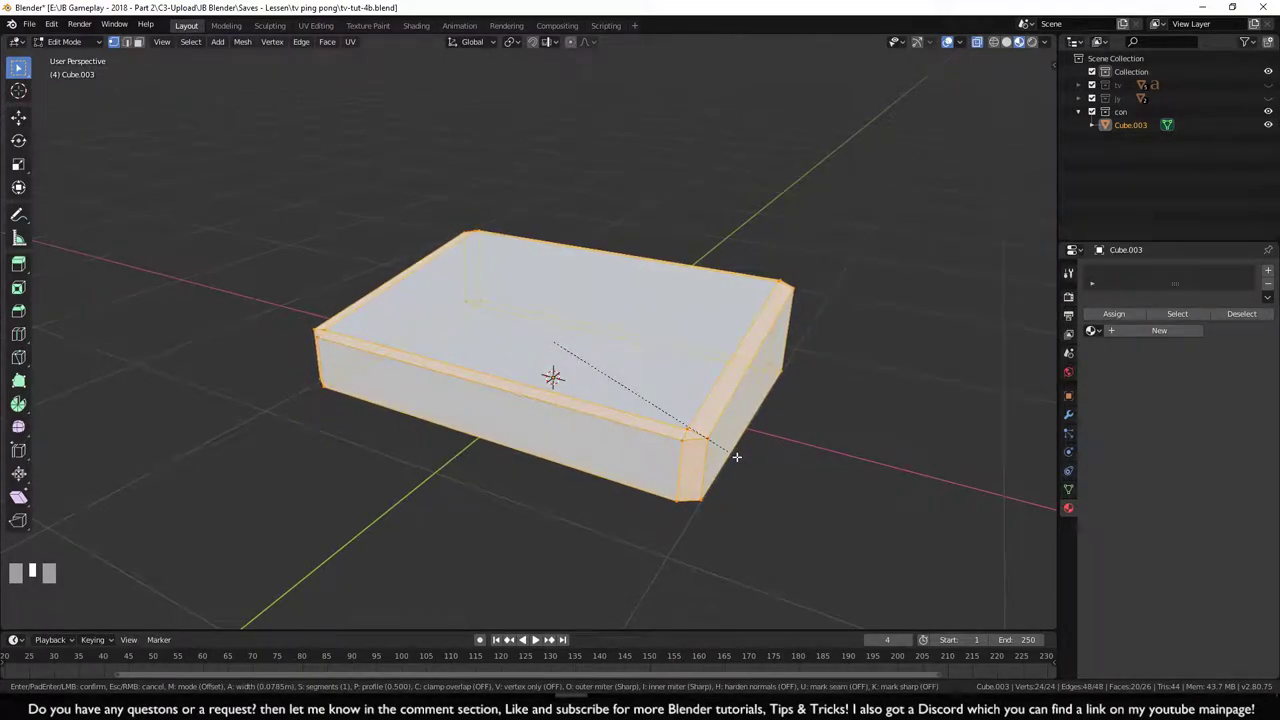
key(Escape)
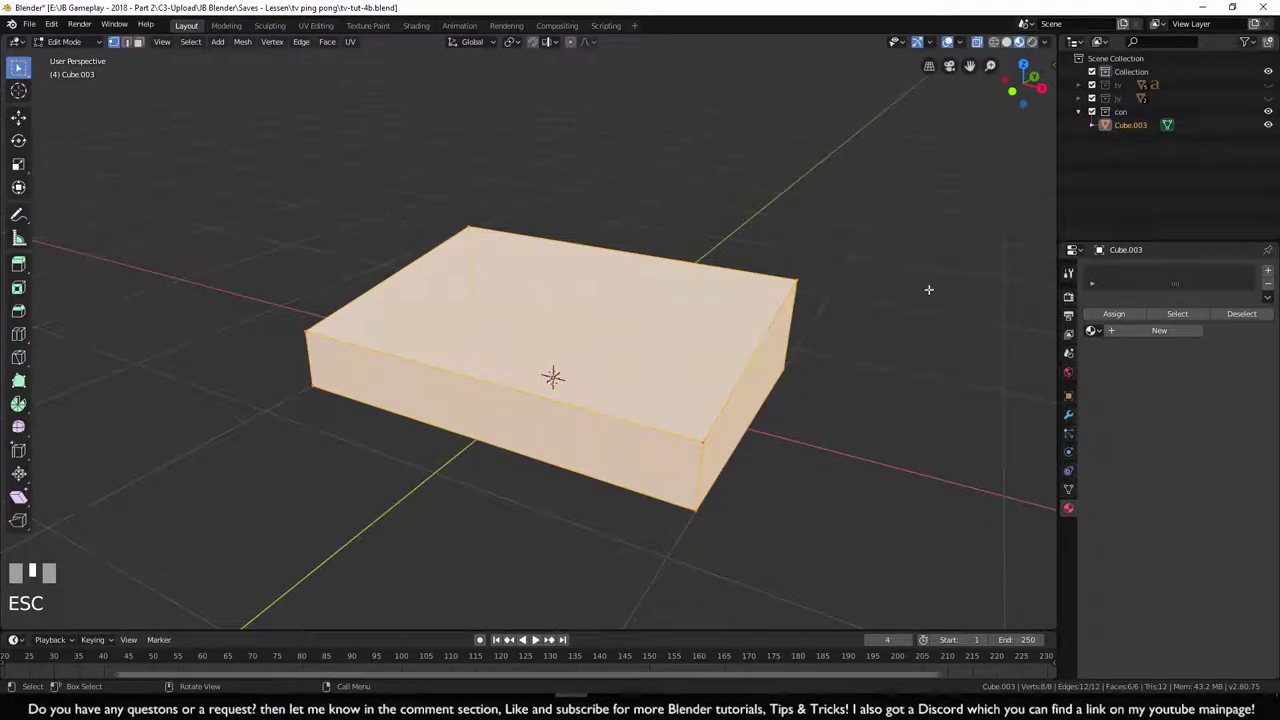
- Show the box's transform values in Object Mode and apply its scale
key(n)
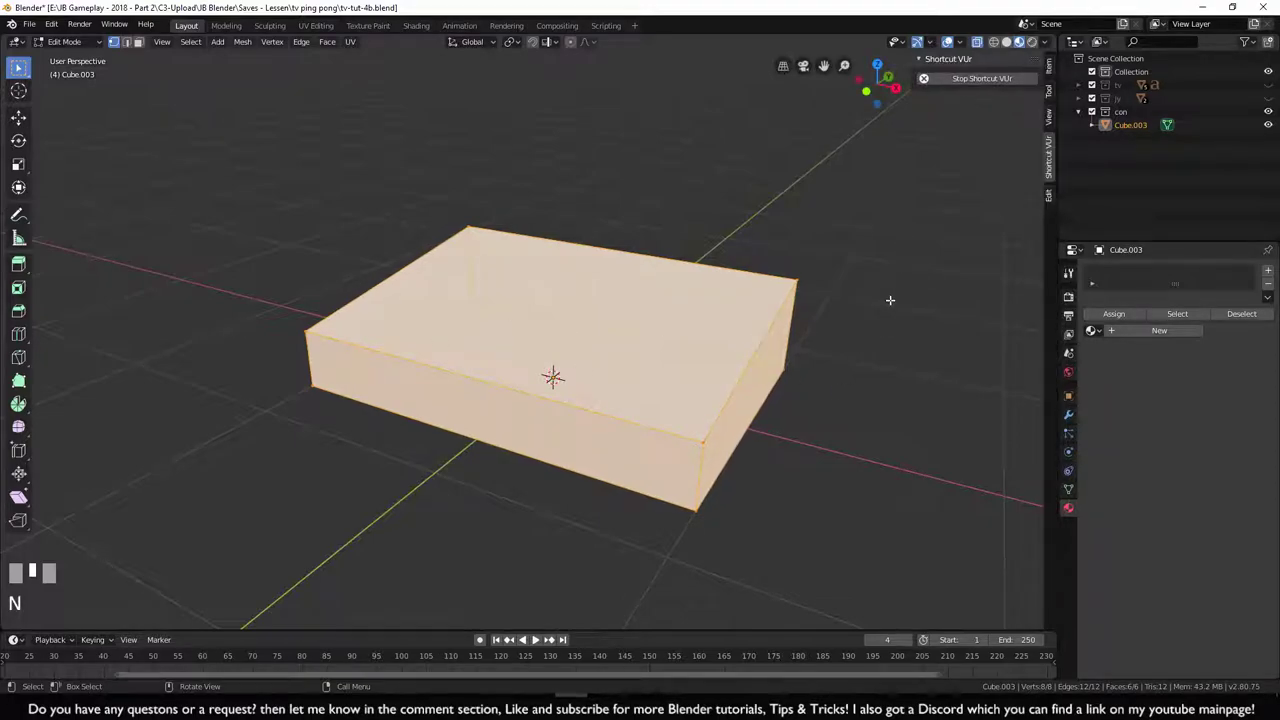
key(Tab)
click(1048, 67)
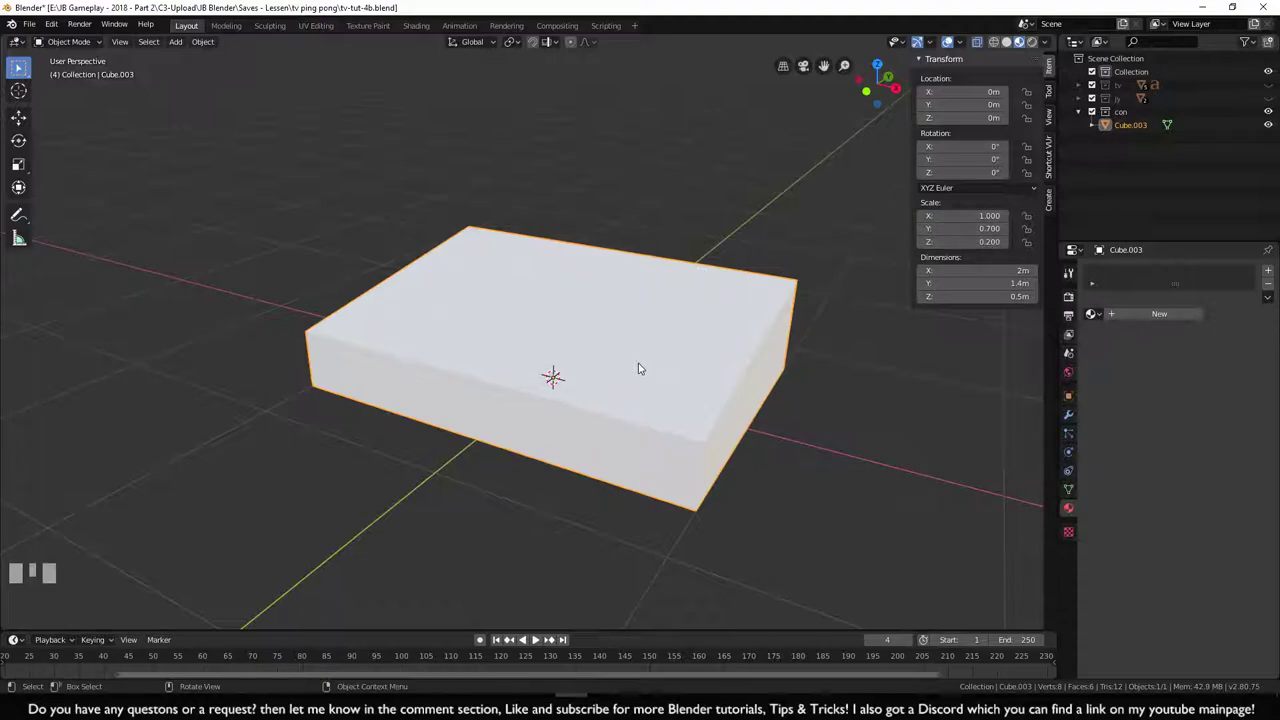
key(ctrl+a)
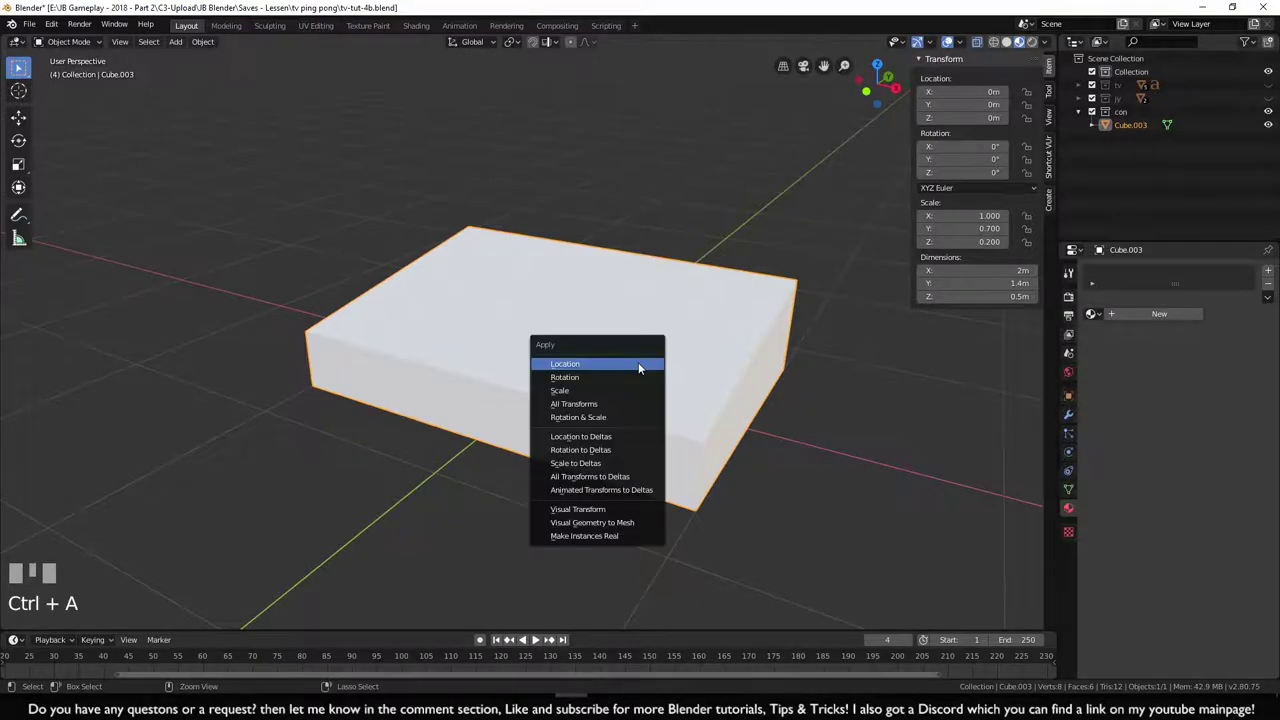
click(568, 396)
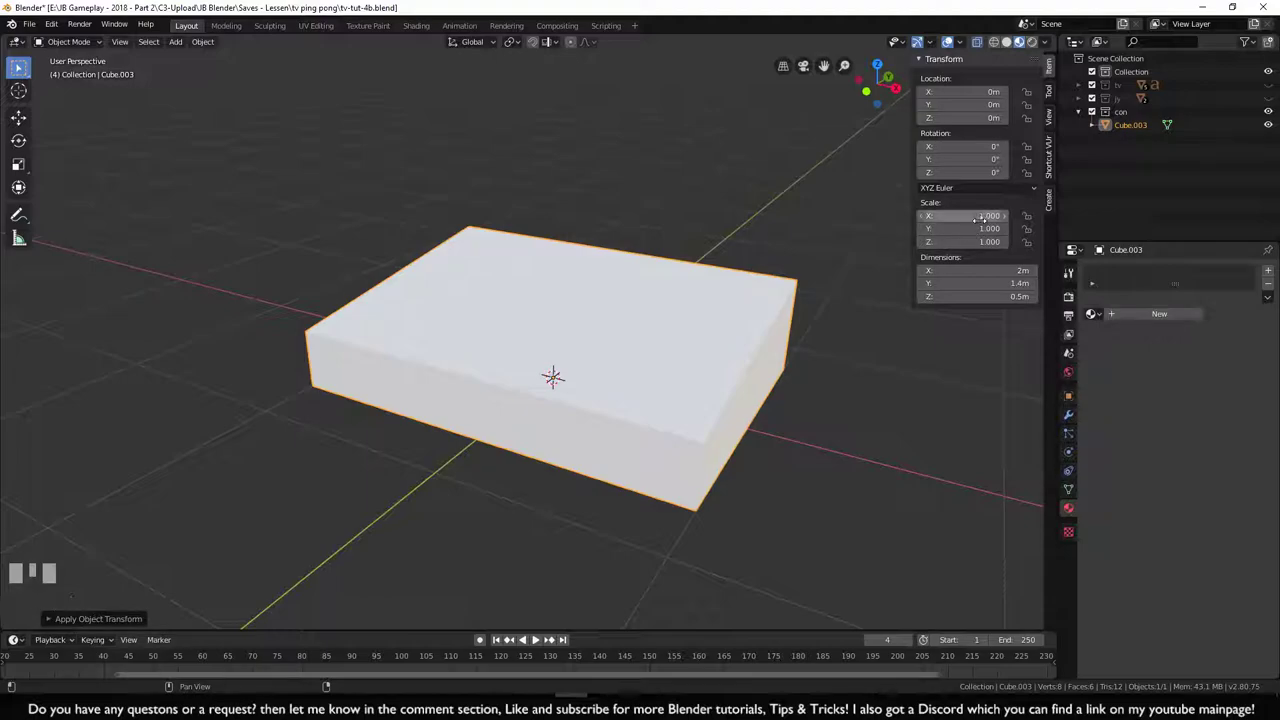
- Enter Edit Mode, try a bevel on all of the box's edges, and clear the selection
key(Tab)
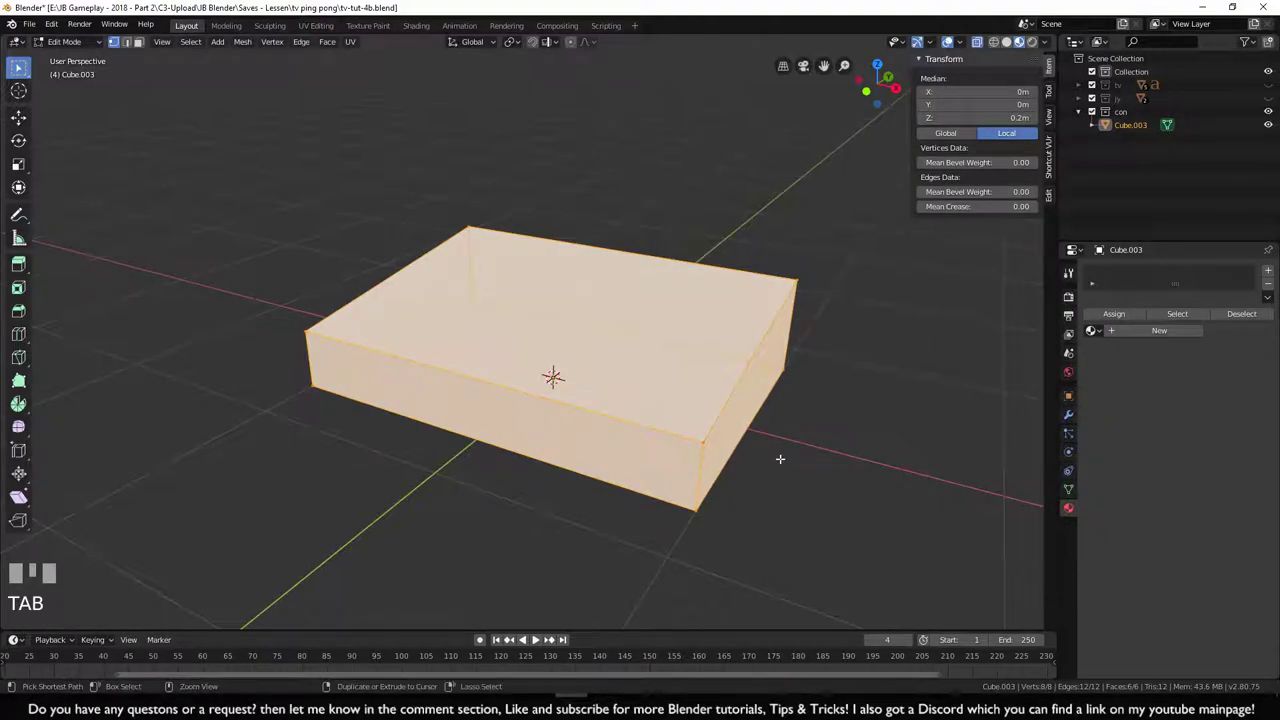
key(ctrl+b)
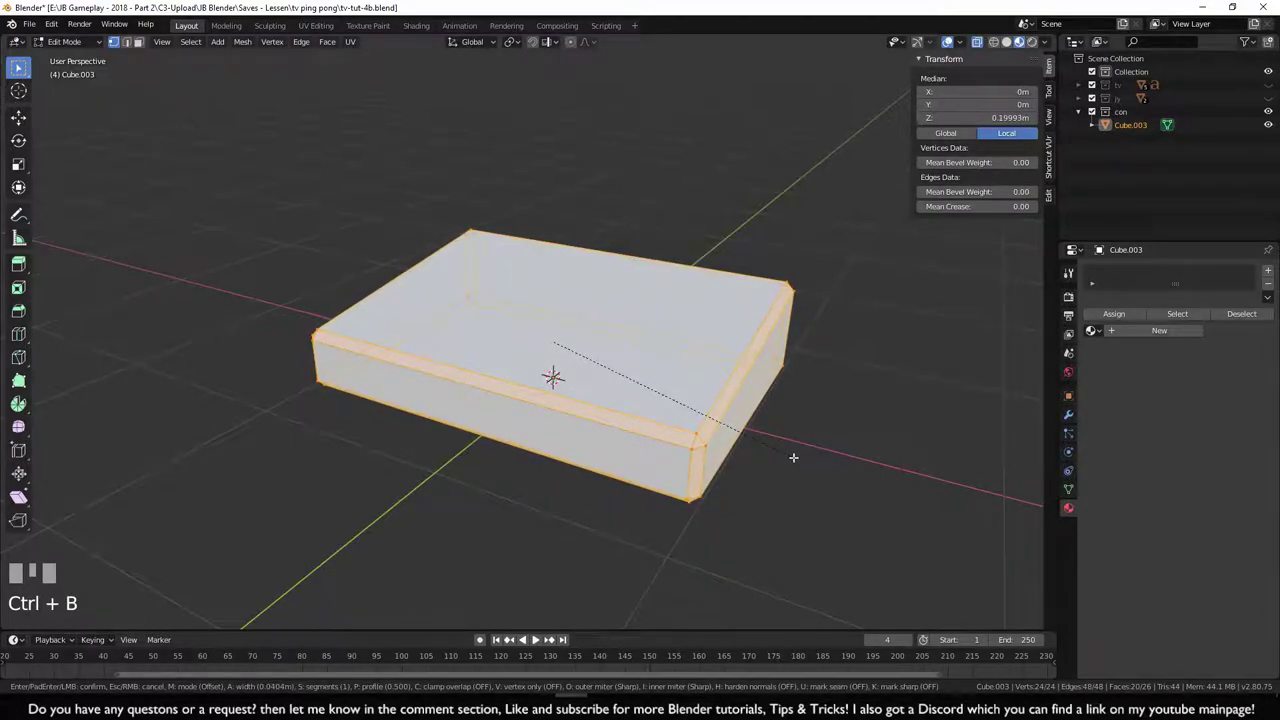
key(Escape)
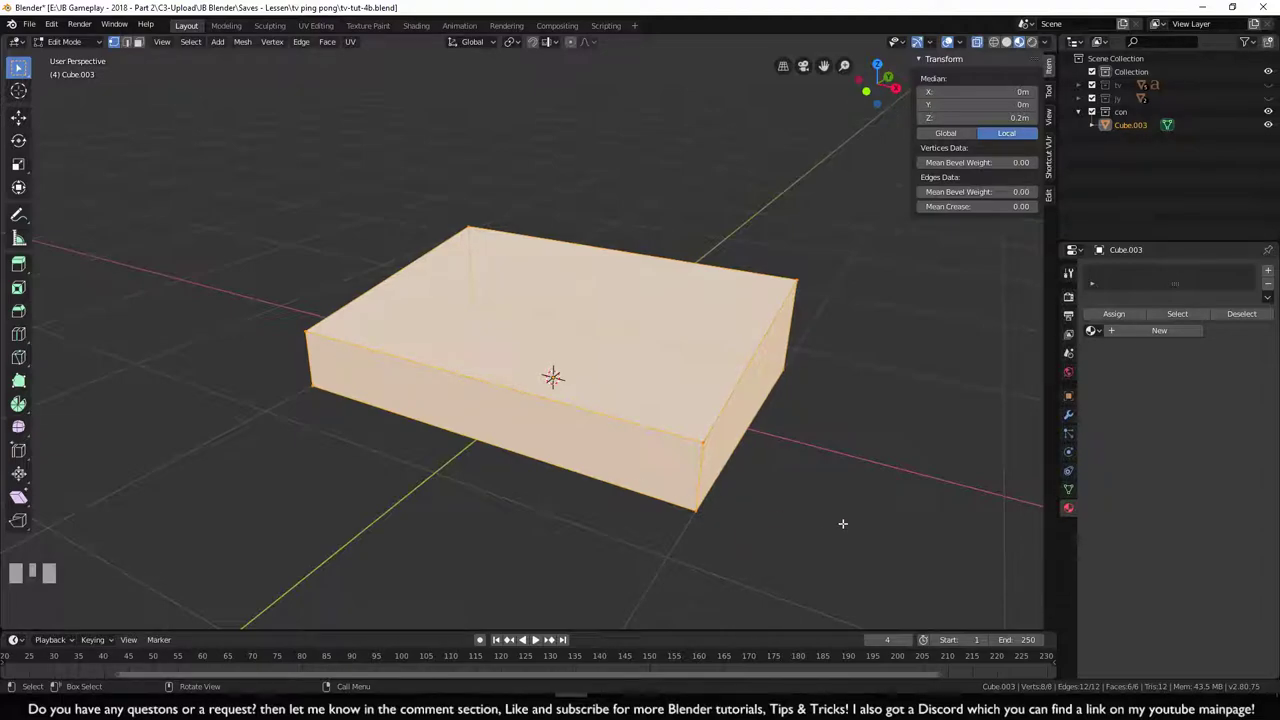
key(alt+a)
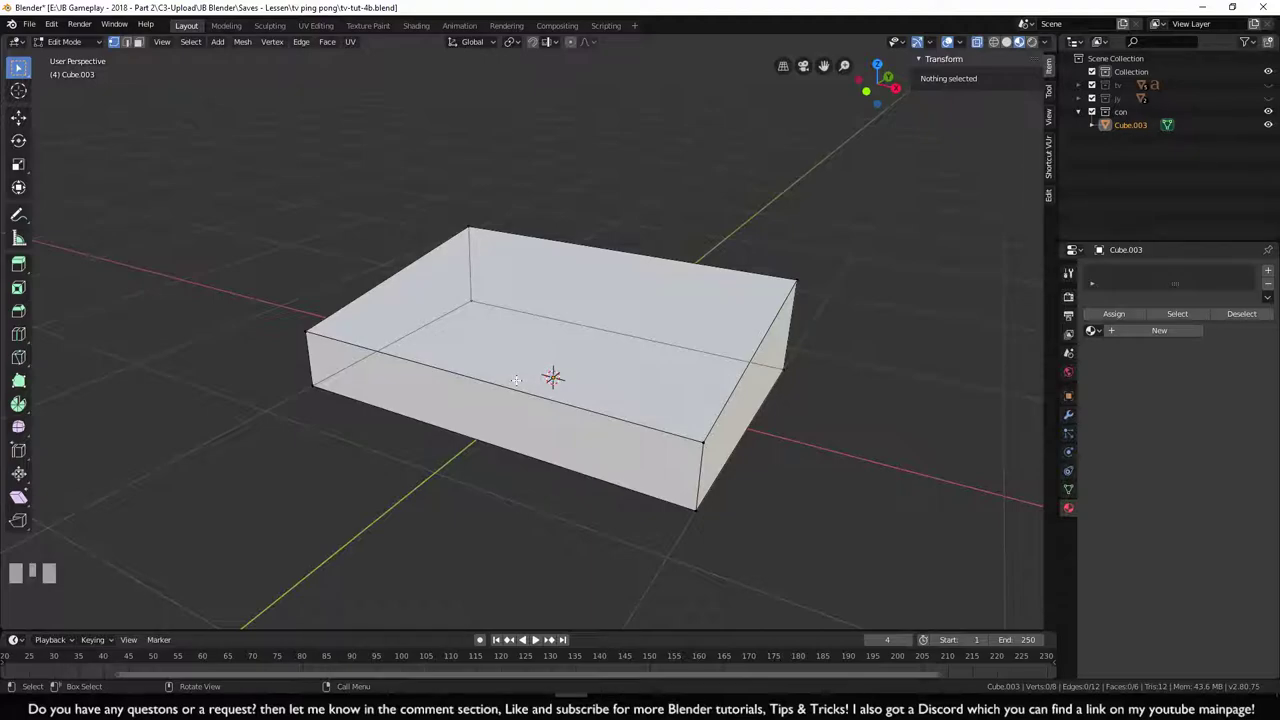
- Add two centred loop cuts to the box, one running front to back and one running side to side
key(ctrl+r)
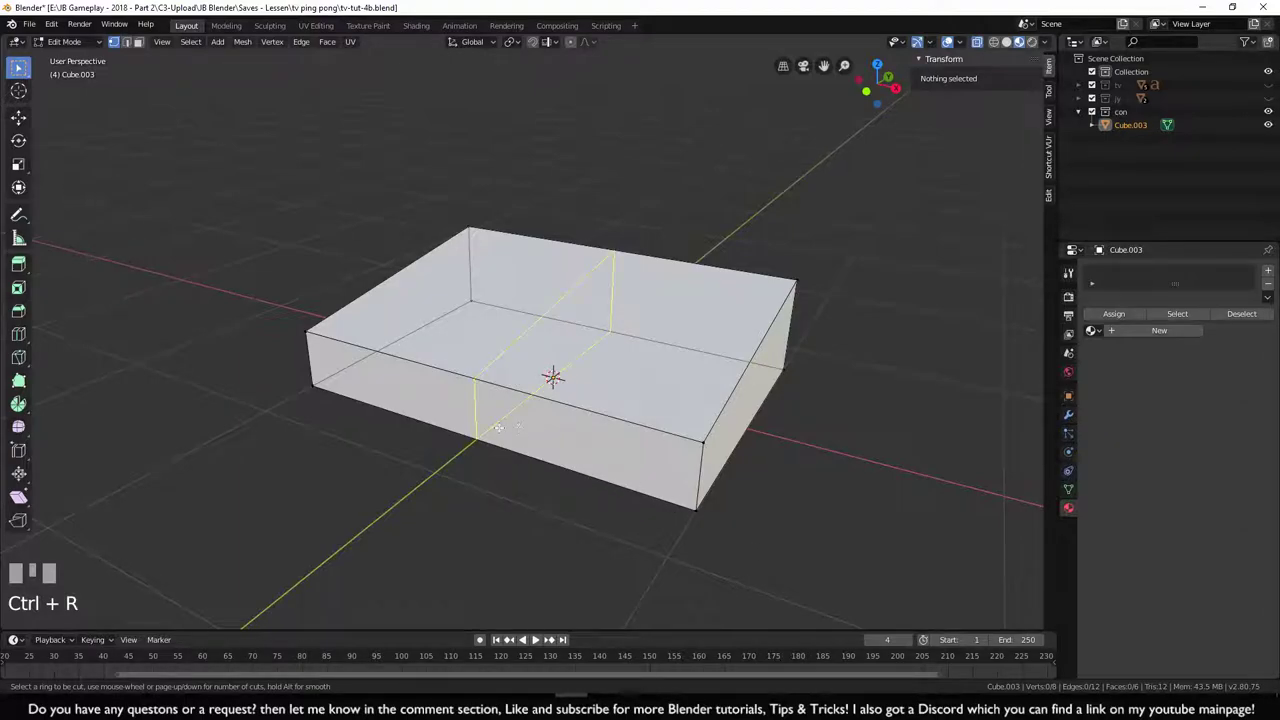
click(538, 431)
click(500, 423)
key(ctrl+r)
click(741, 428)
click(741, 428)
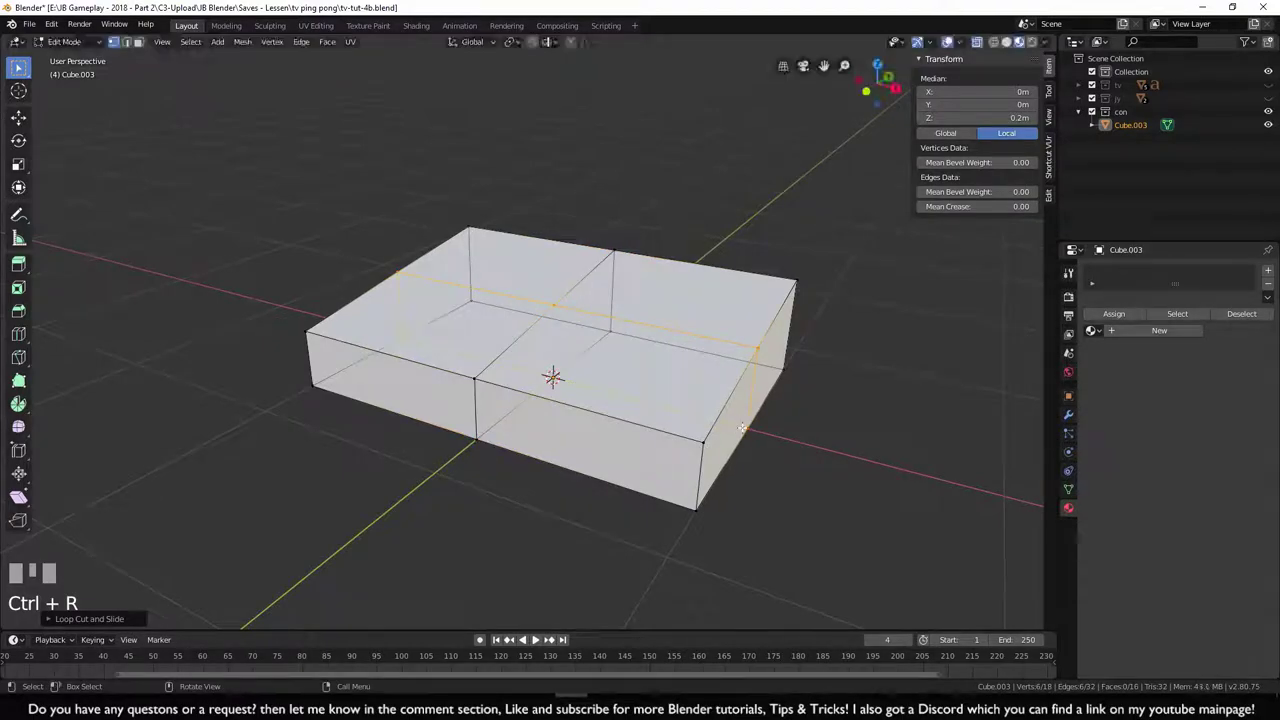
click(938, 506)
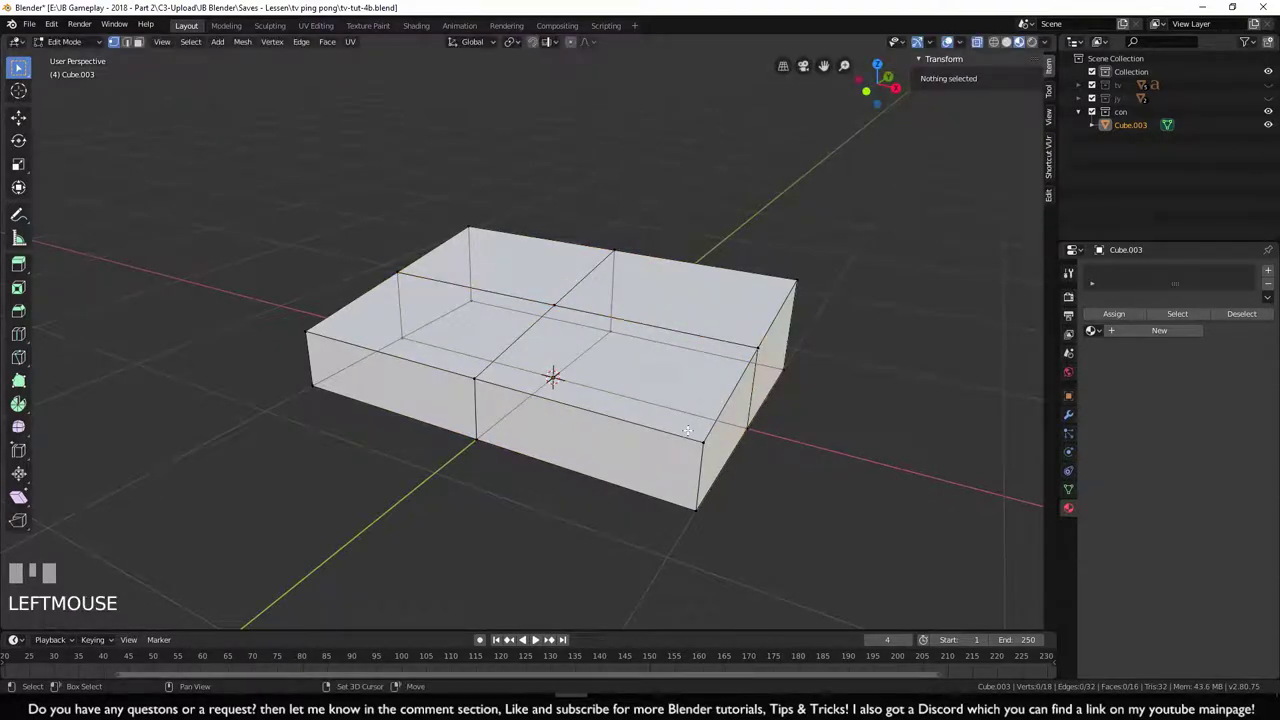
- Bevel the box's four vertical corner edges by about 0.3 m with one segment, judging the width from the top view
shift+drag(676, 421, 720, 534)
shift+drag(257, 293, 332, 404)
shift+drag(443, 202, 494, 257)
shift+drag(771, 252, 837, 406)
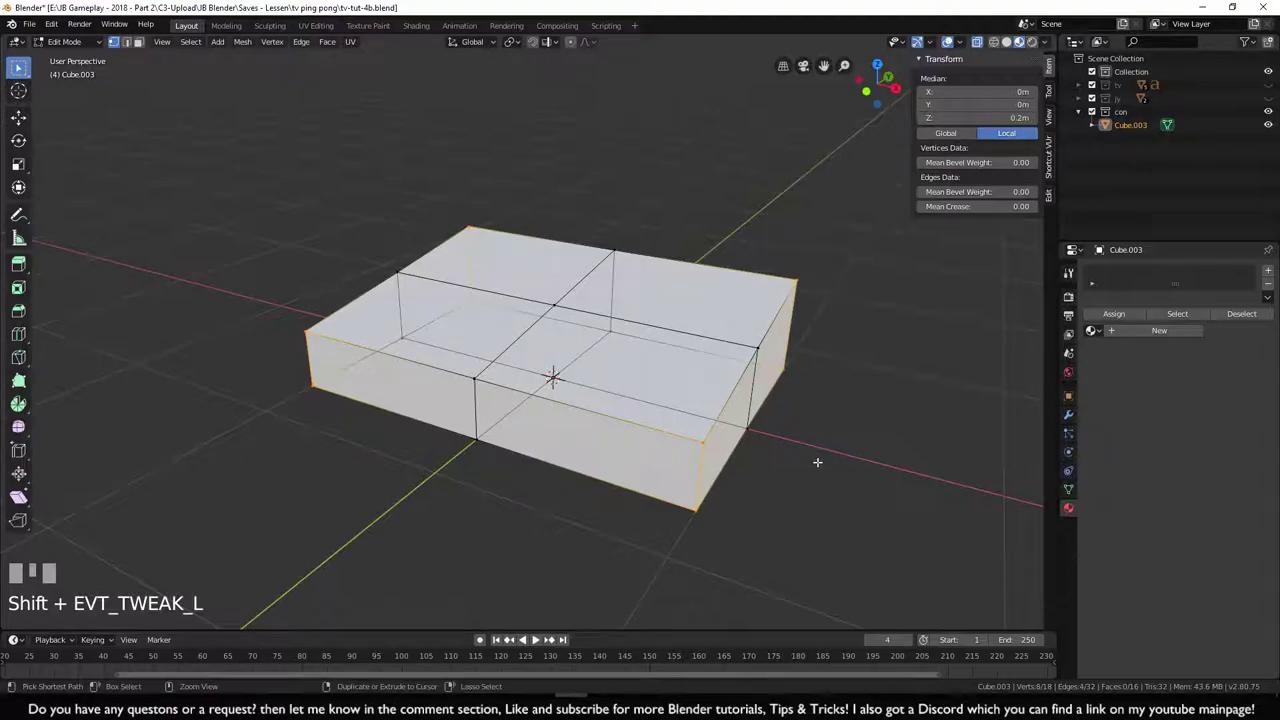
key(ctrl+b)
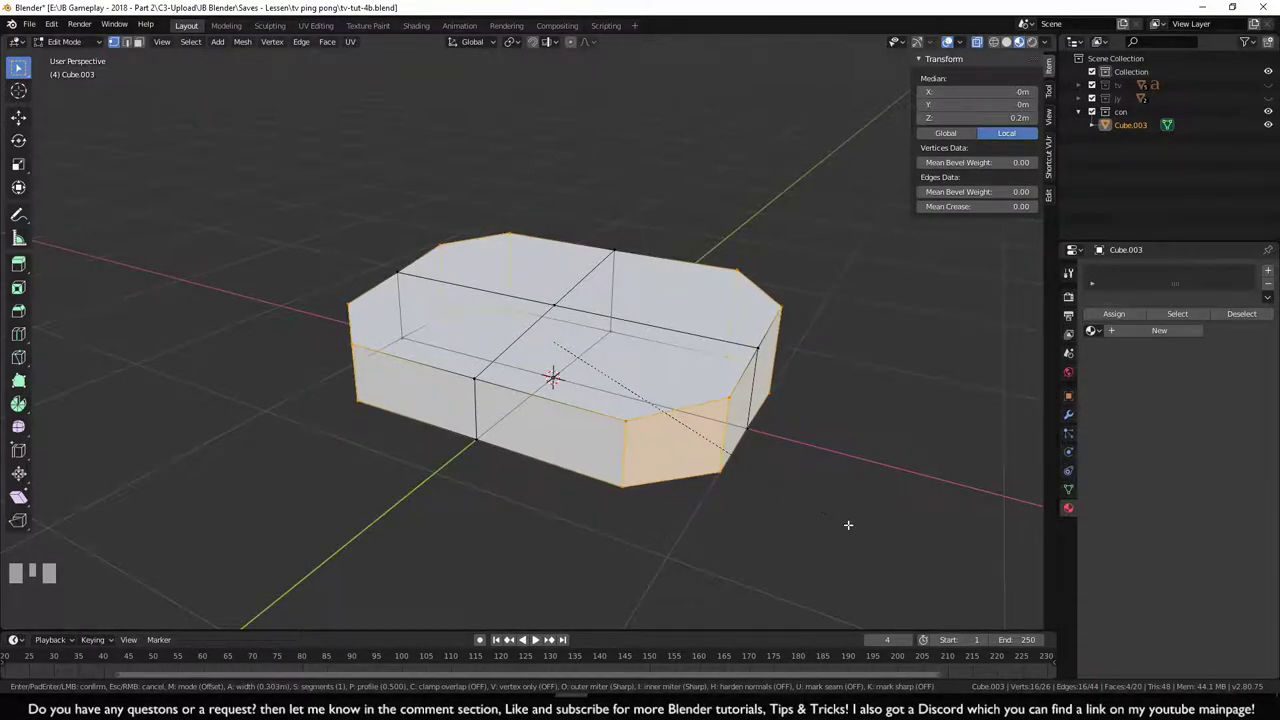
key(Escape)
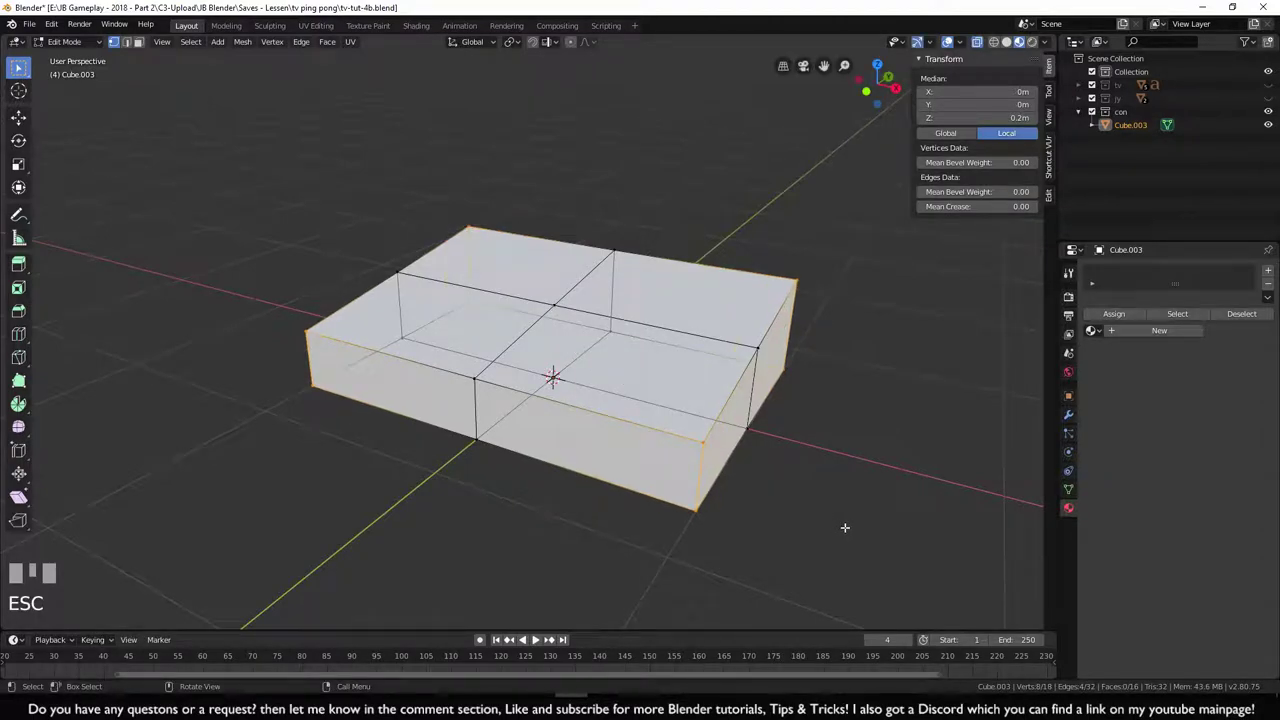
key(KP_7)
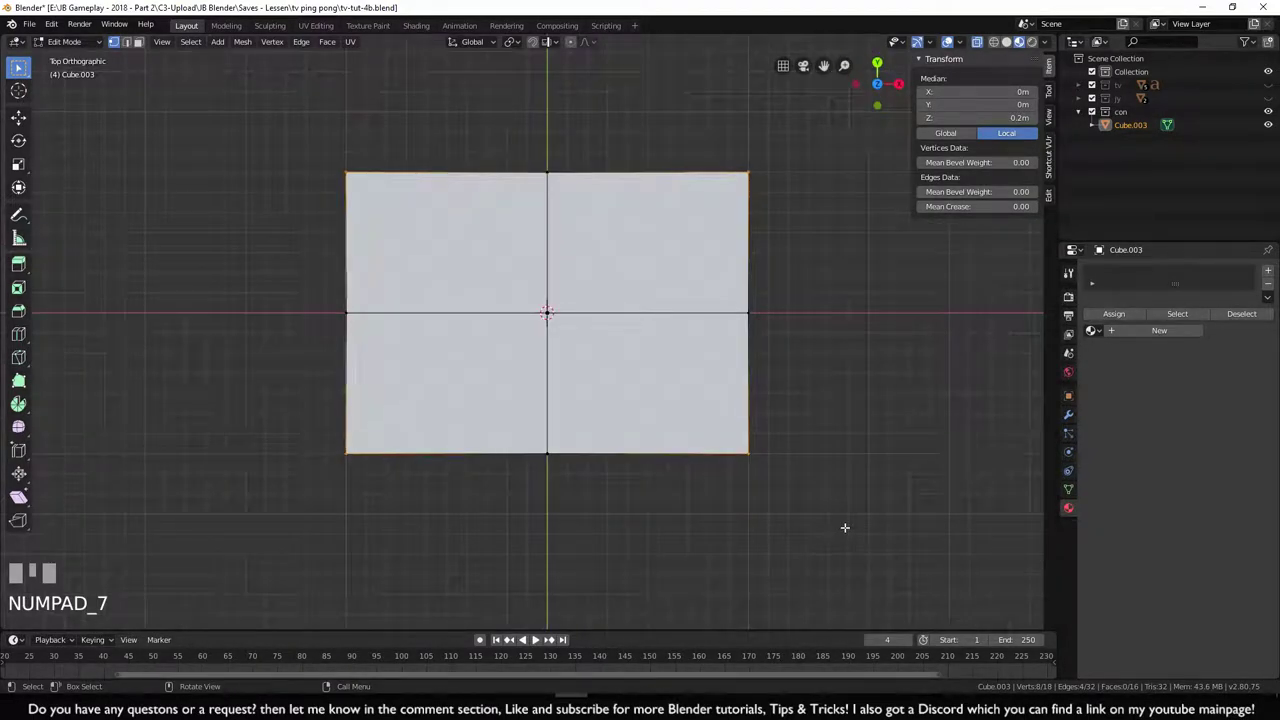
key(ctrl+b)
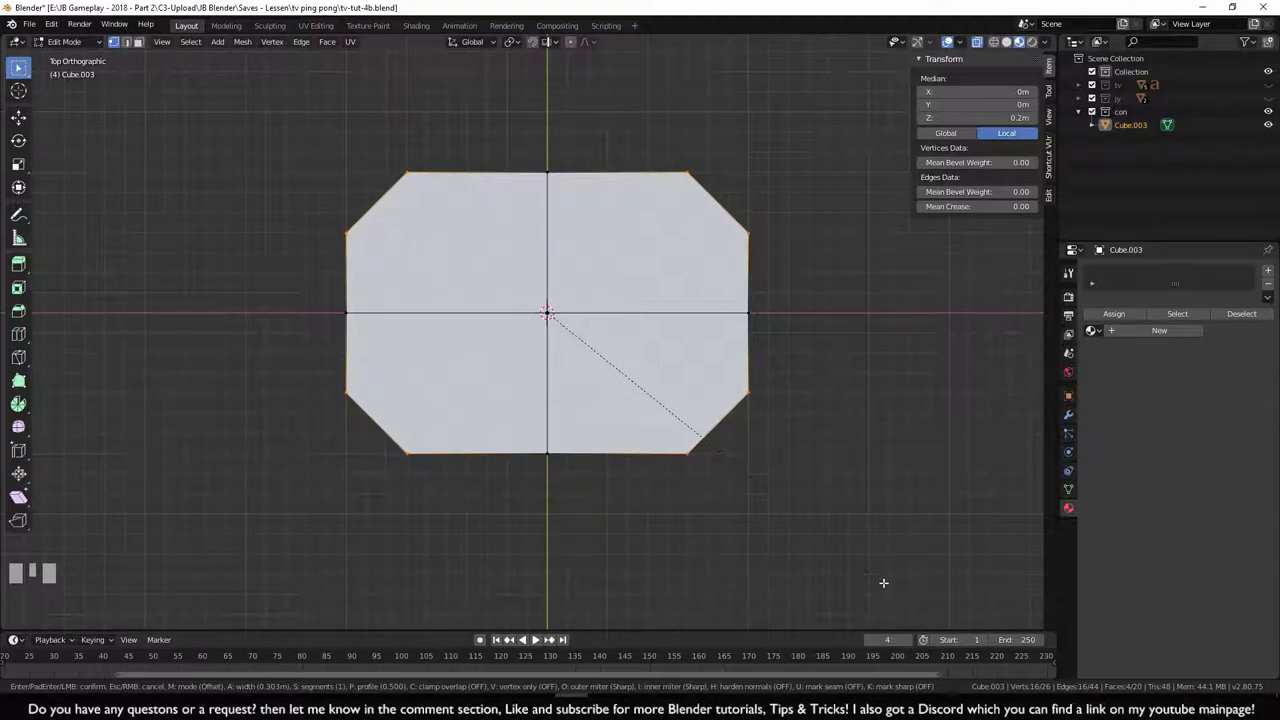
click(883, 583)
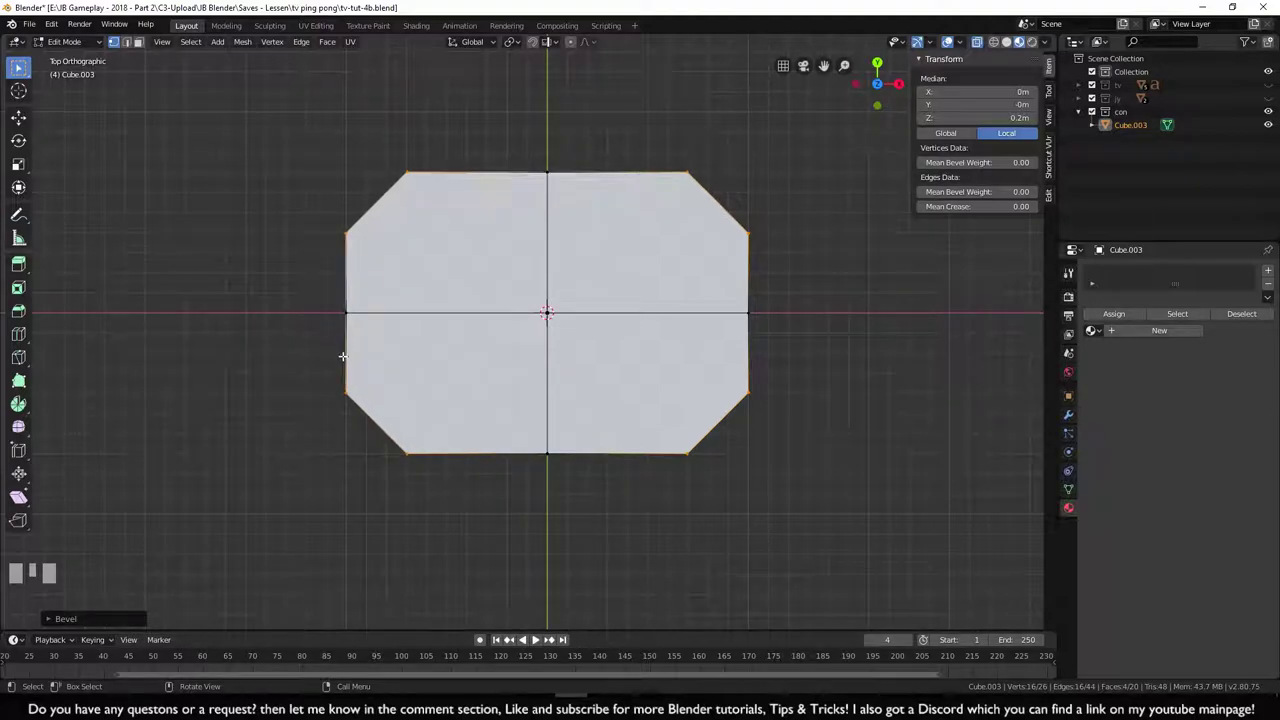
middle_drag(838, 568, 927, 517)
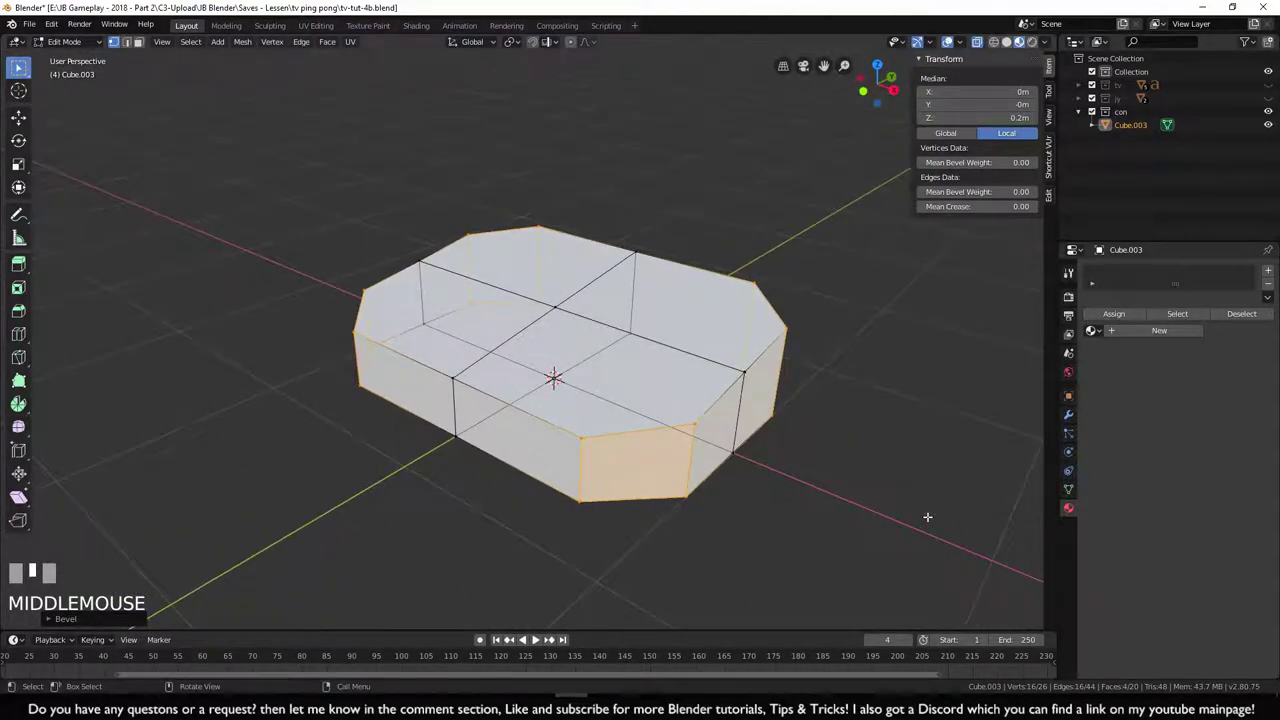
click(927, 517)
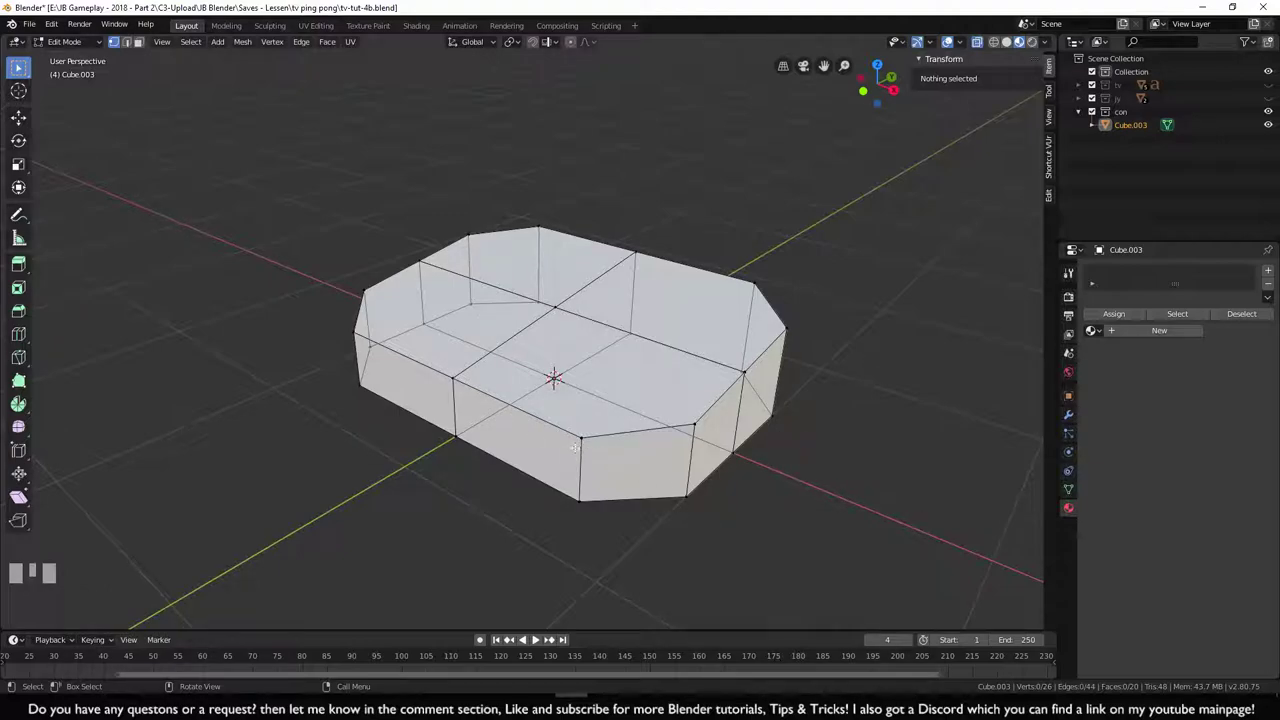
- Select both middle edge loops and delete their vertices, leaving only the four chamfered corner faces
key(alt)
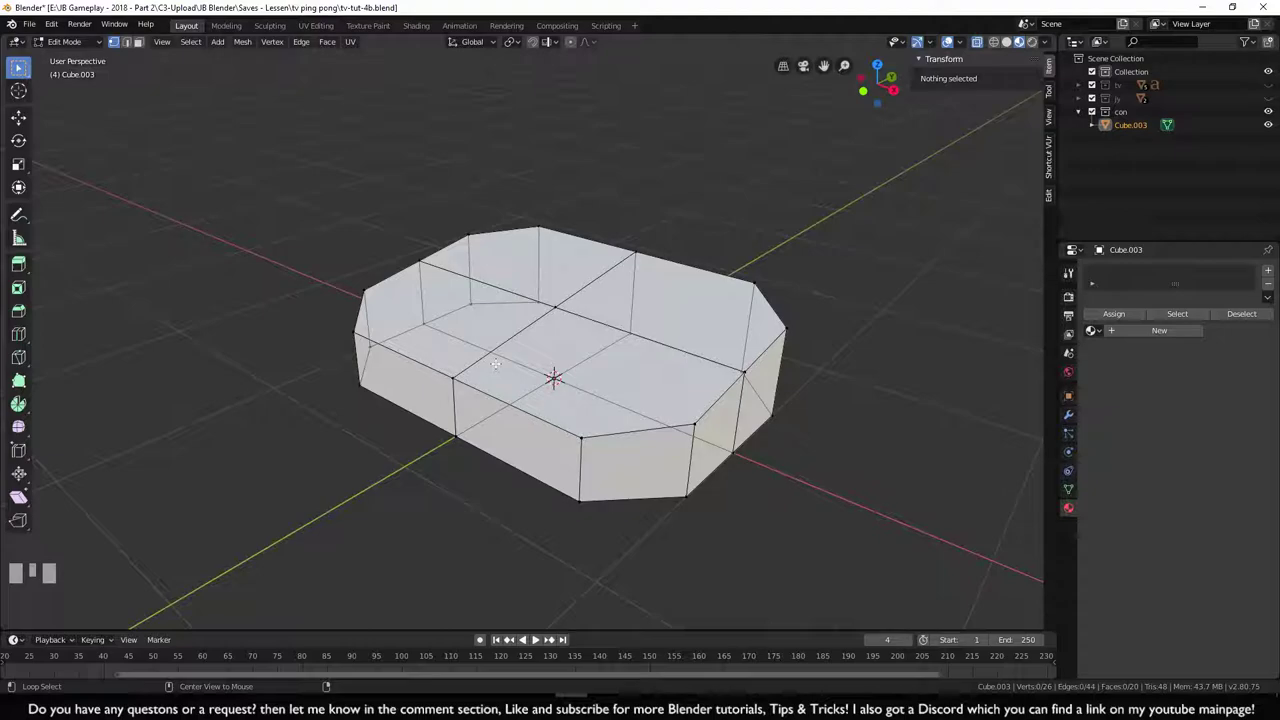
alt+shift+click(482, 358)
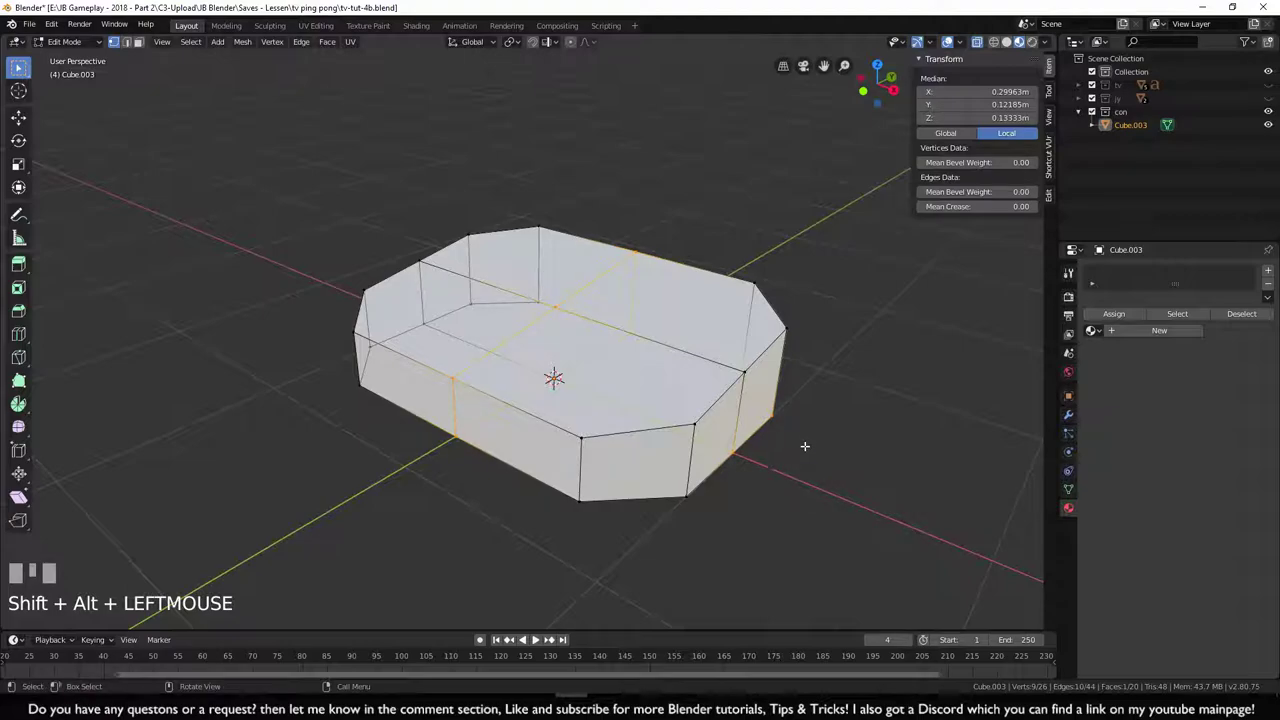
key(ctrl+z)
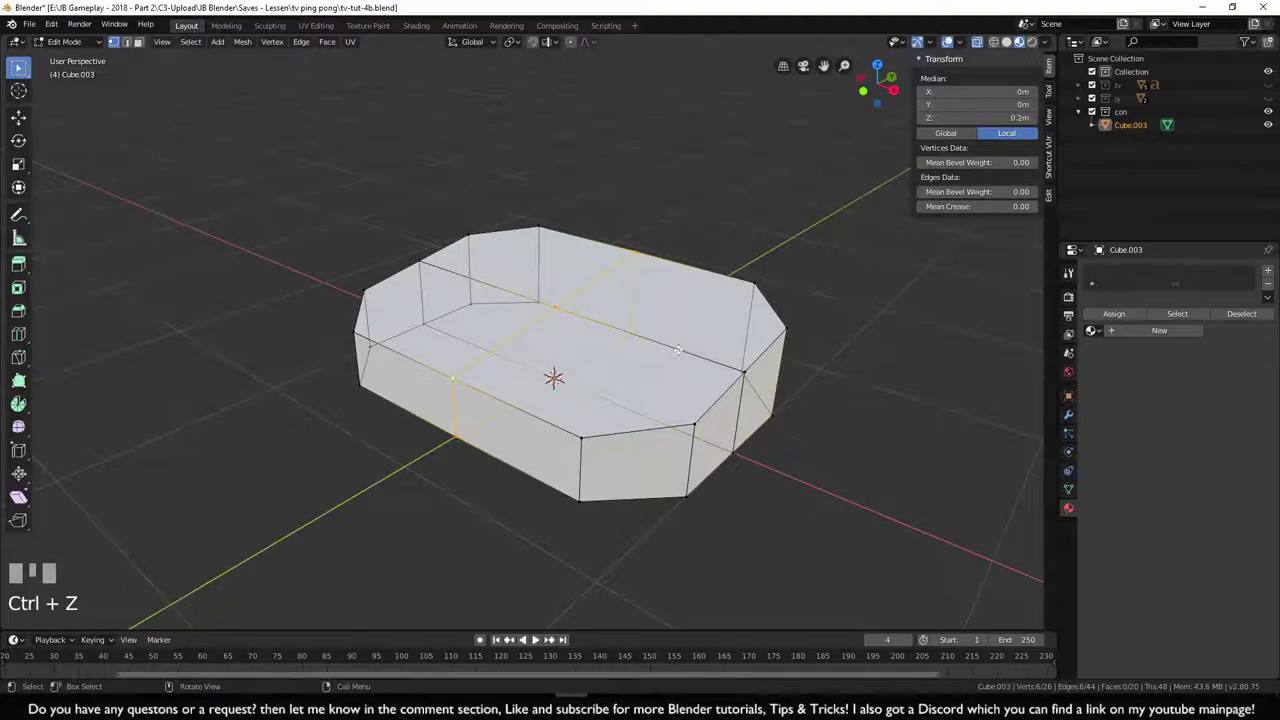
middle_drag(677, 347, 708, 373)
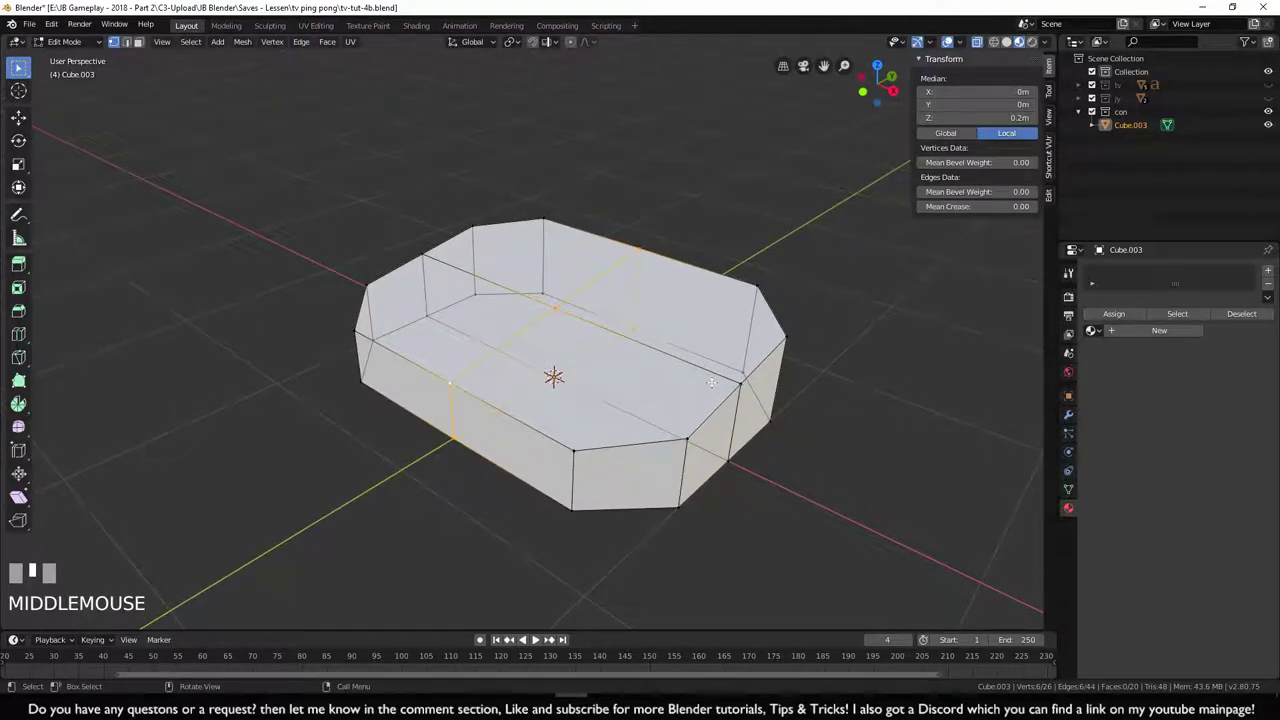
alt+shift+click(662, 346)
middle_drag(755, 435, 852, 470)
key(x)
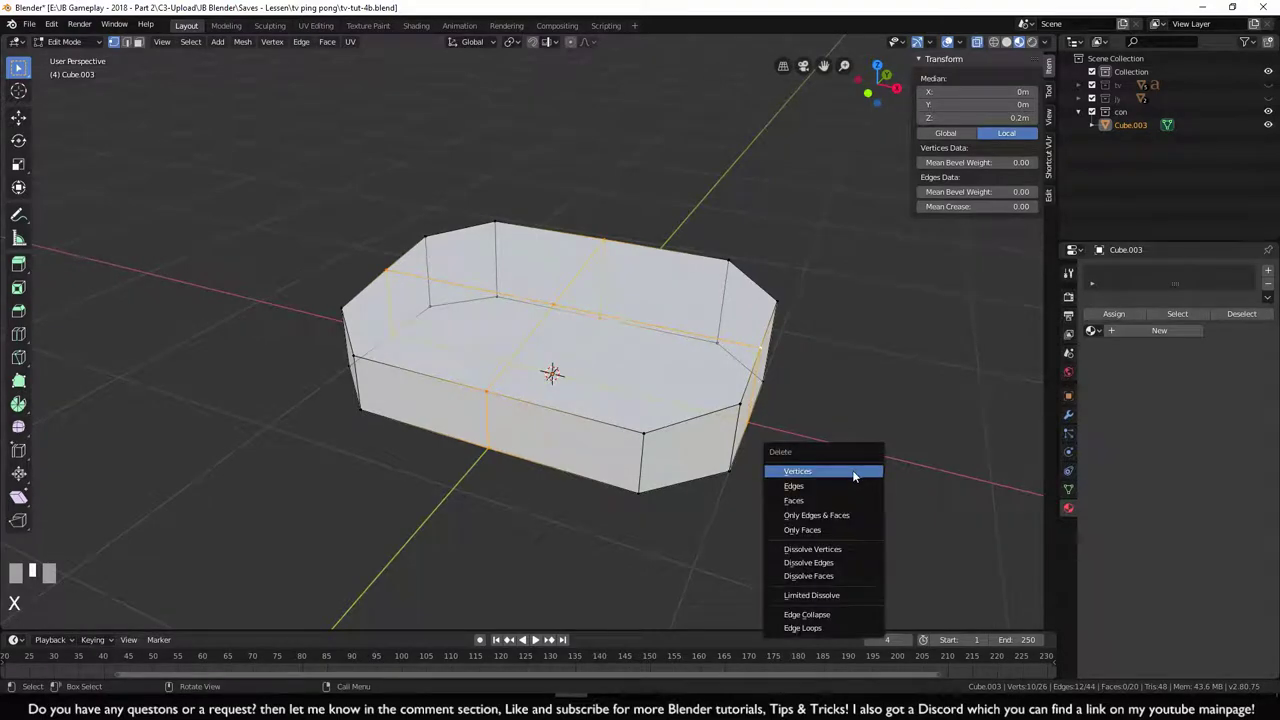
click(853, 473)
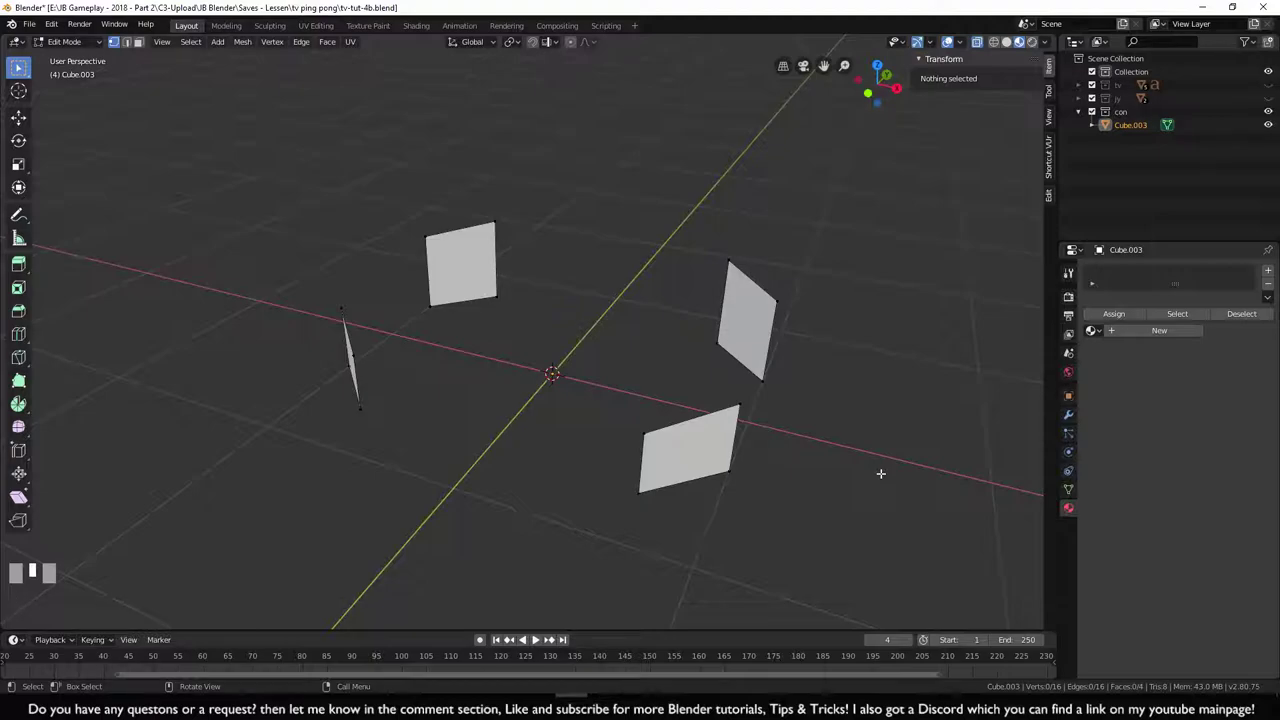
- Fill the side wall on the +X side between the two neighbouring corner faces
middle_drag(881, 473, 874, 471)
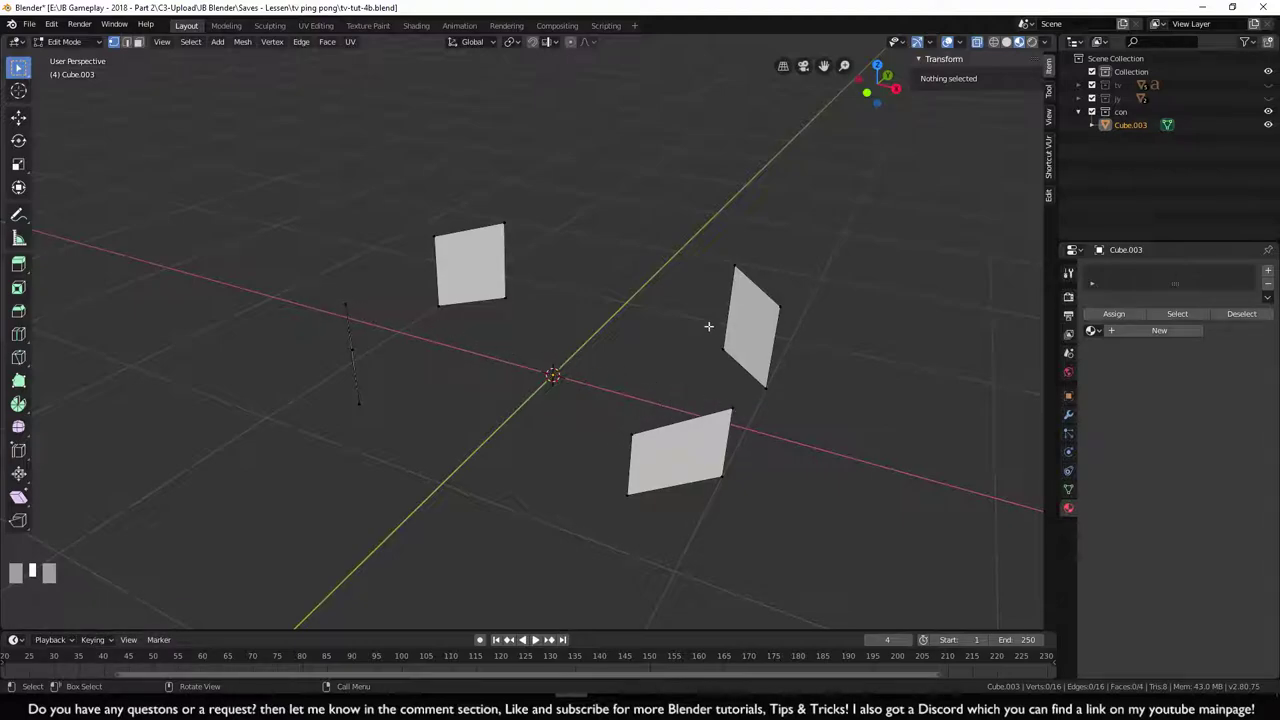
middle_drag(774, 429, 743, 429)
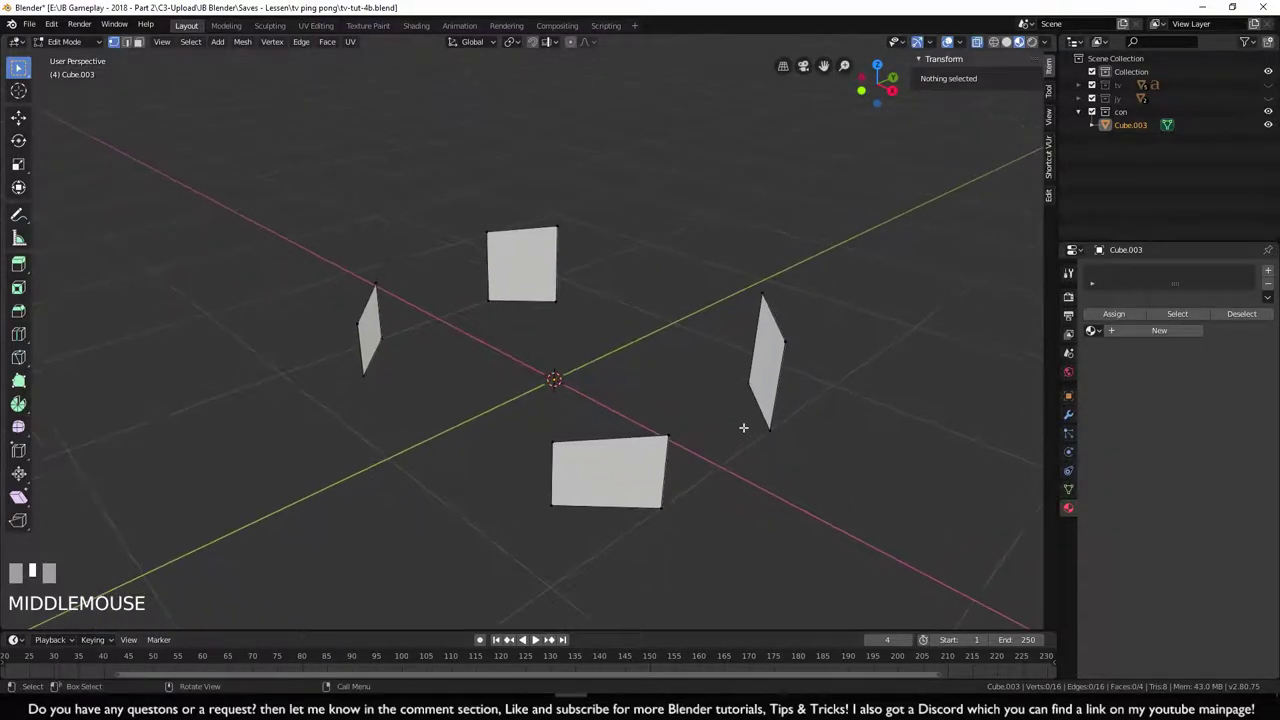
shift+click(671, 445)
shift+click(680, 511)
shift+click(785, 342)
shift+click(772, 423)
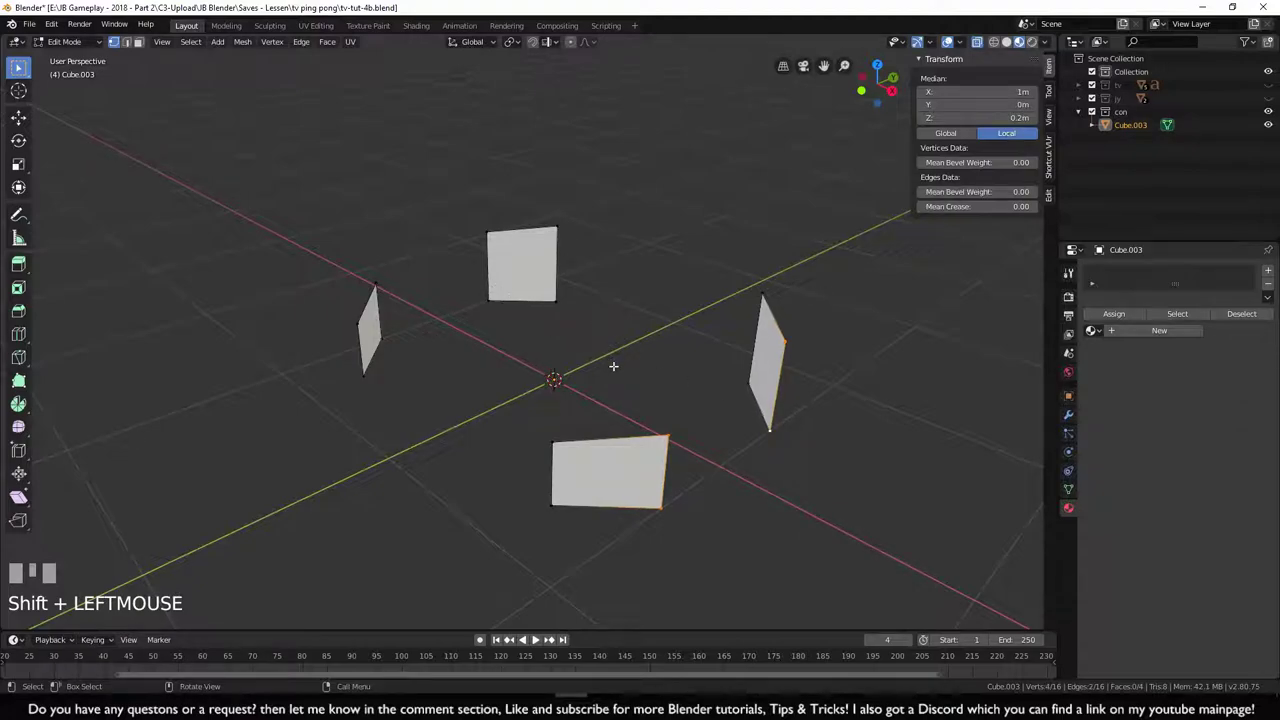
key(f)
click(612, 362)
- Fill the opposite side wall on the -X side between its two corner faces
shift+click(489, 245)
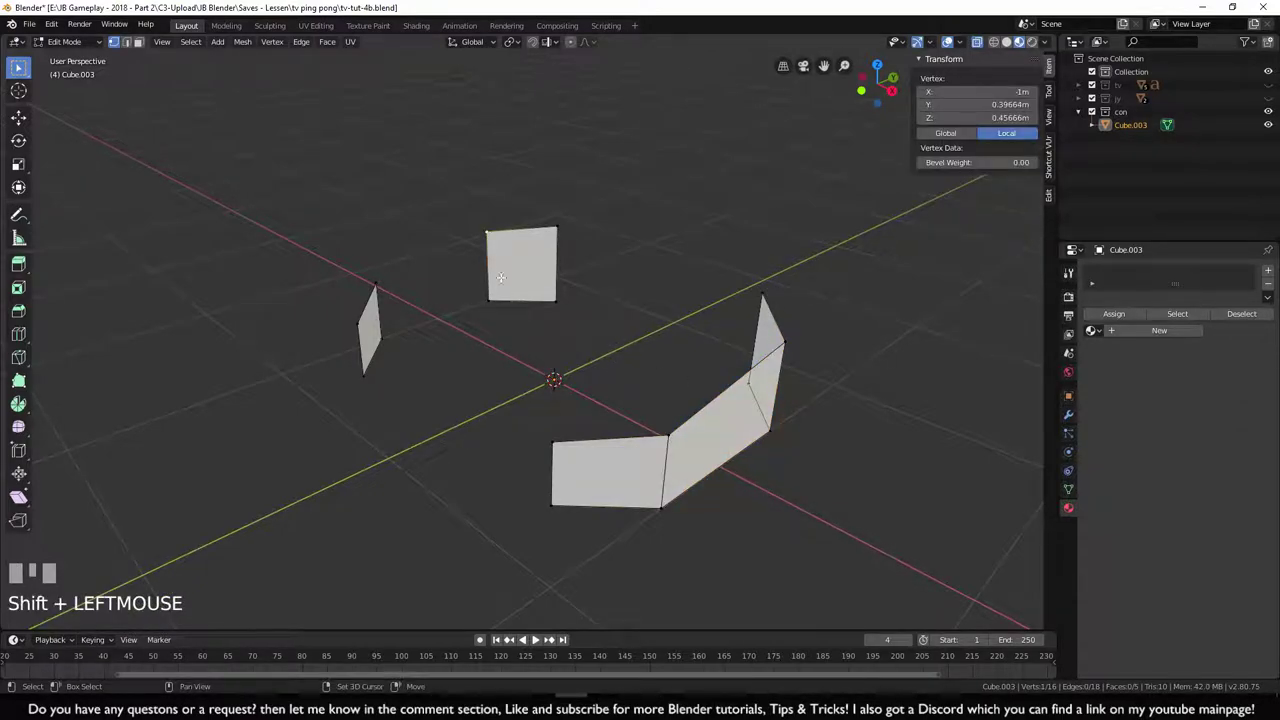
shift+click(489, 297)
shift+click(374, 288)
shift+click(381, 337)
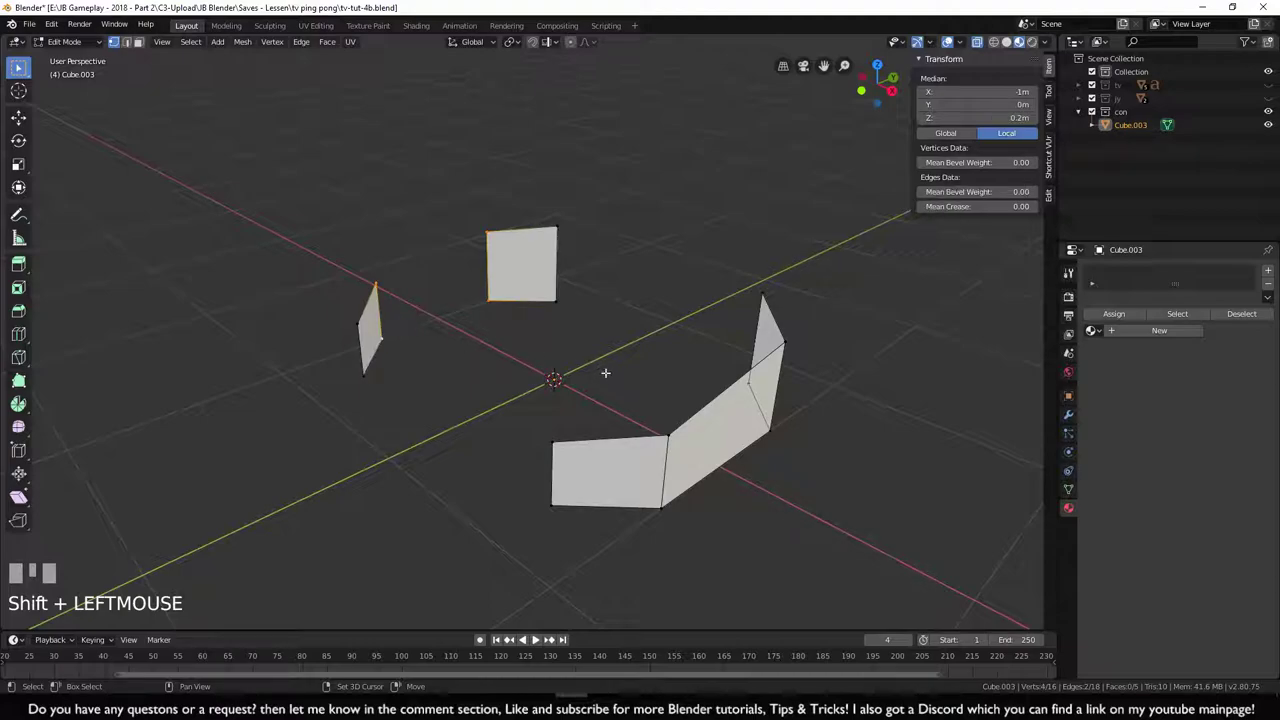
key(f)
click(562, 384)
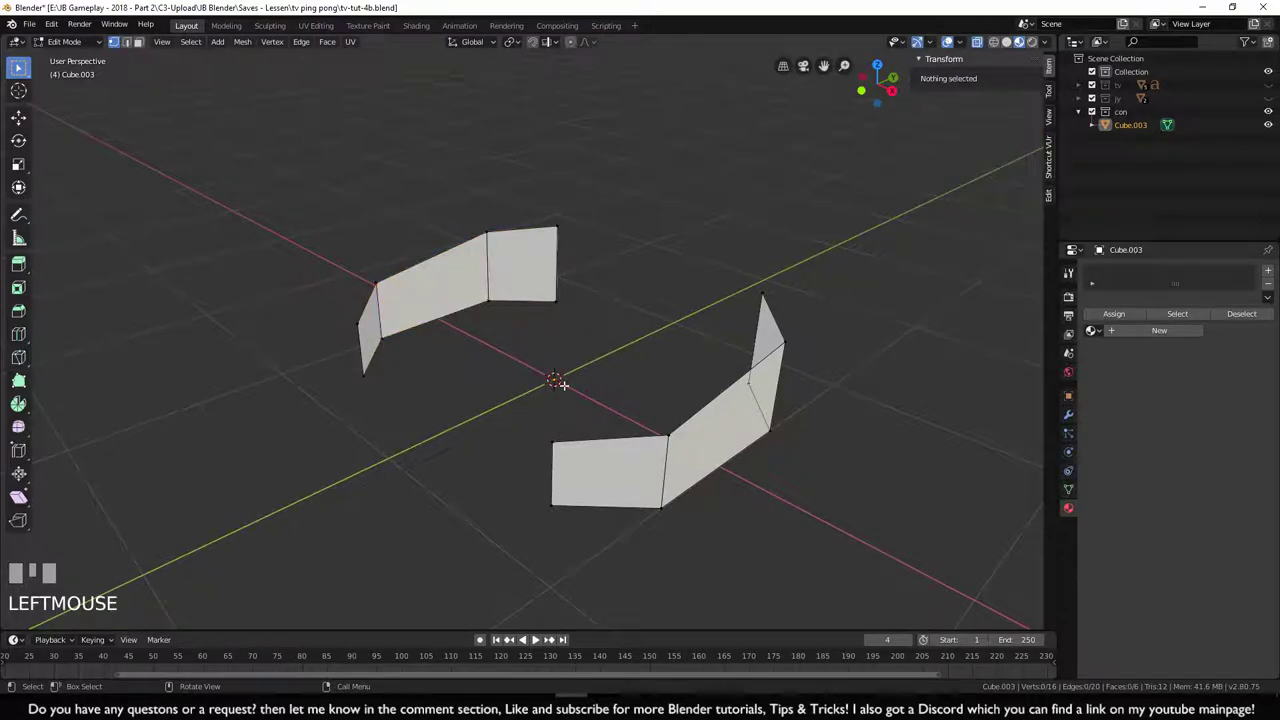
- Fill the front strip of the top surface between the upper edges of the two front corner faces
shift+click(668, 436)
shift+click(552, 442)
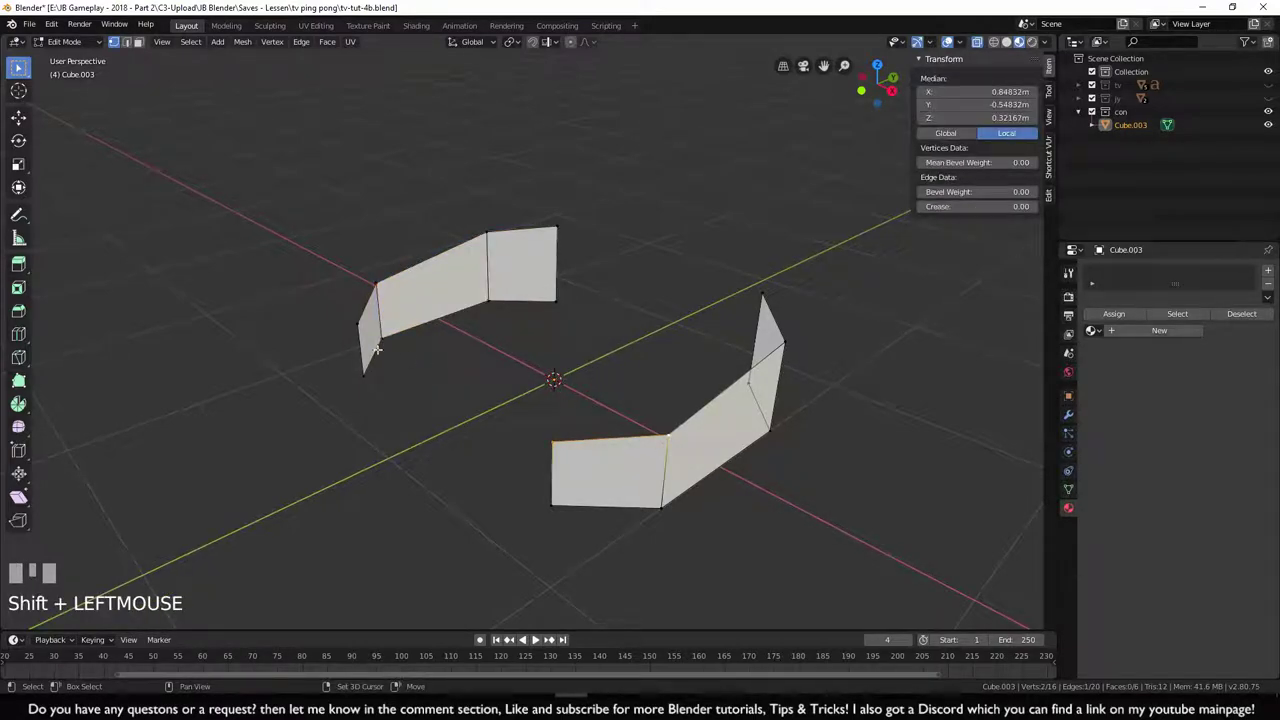
shift+click(376, 286)
shift+click(381, 337)
key(f)
click(624, 390)
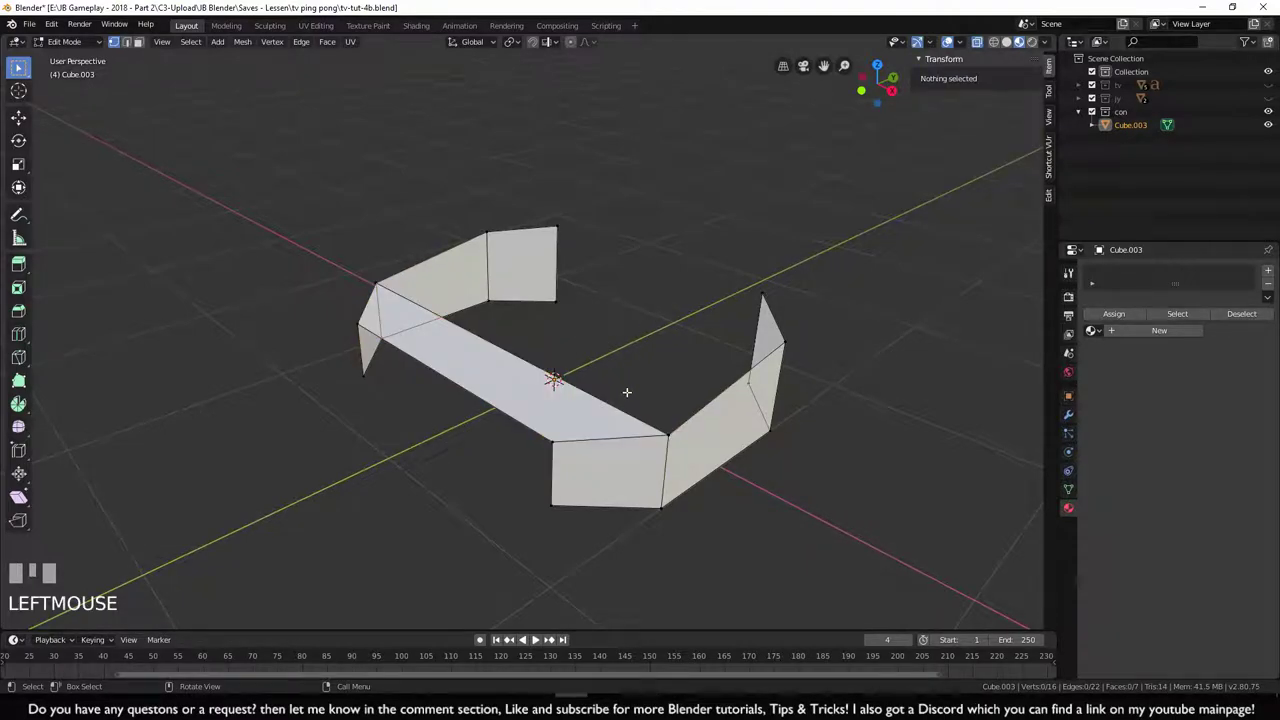
- Starting from the top strip's front edge, fill the remaining front, bottom, back and top faces to close the body
shift+click(552, 443)
shift+click(357, 327)
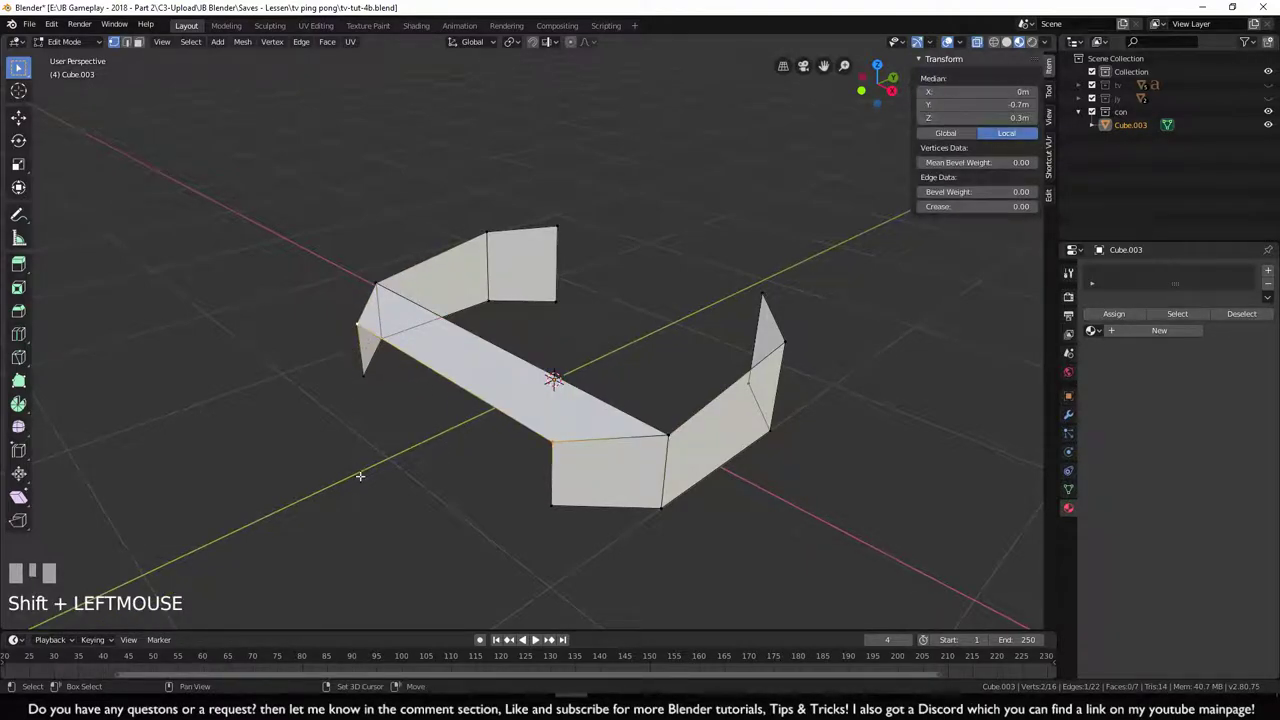
key(f)
key(f)
key(f)
key(f)
key(f)
key(f)
key(f)
mouse_move(808, 530)
middle_down()
mouse_move(903, 517)
mouse_move(839, 518)
mouse_move(803, 537)
middle_up()
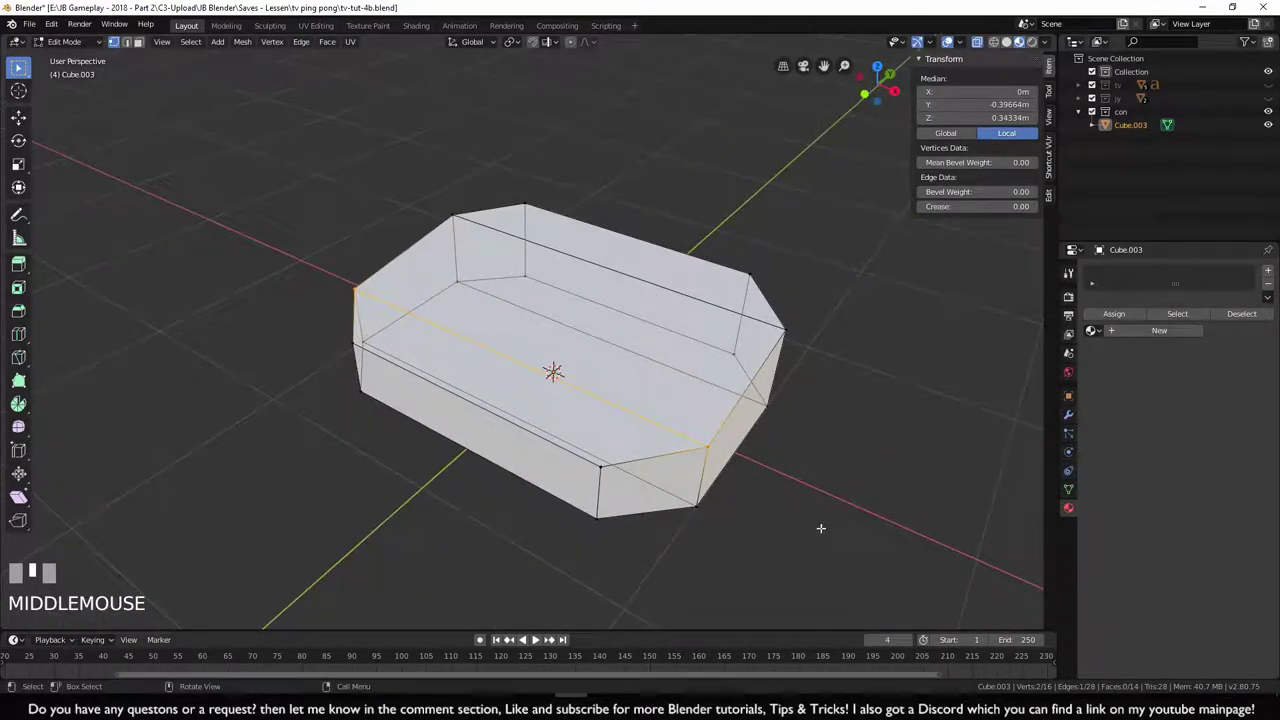
click(821, 528)
- Add two evenly spaced loop cuts running front to back around the middle of the closed body
middle_drag(821, 528, 439, 420)
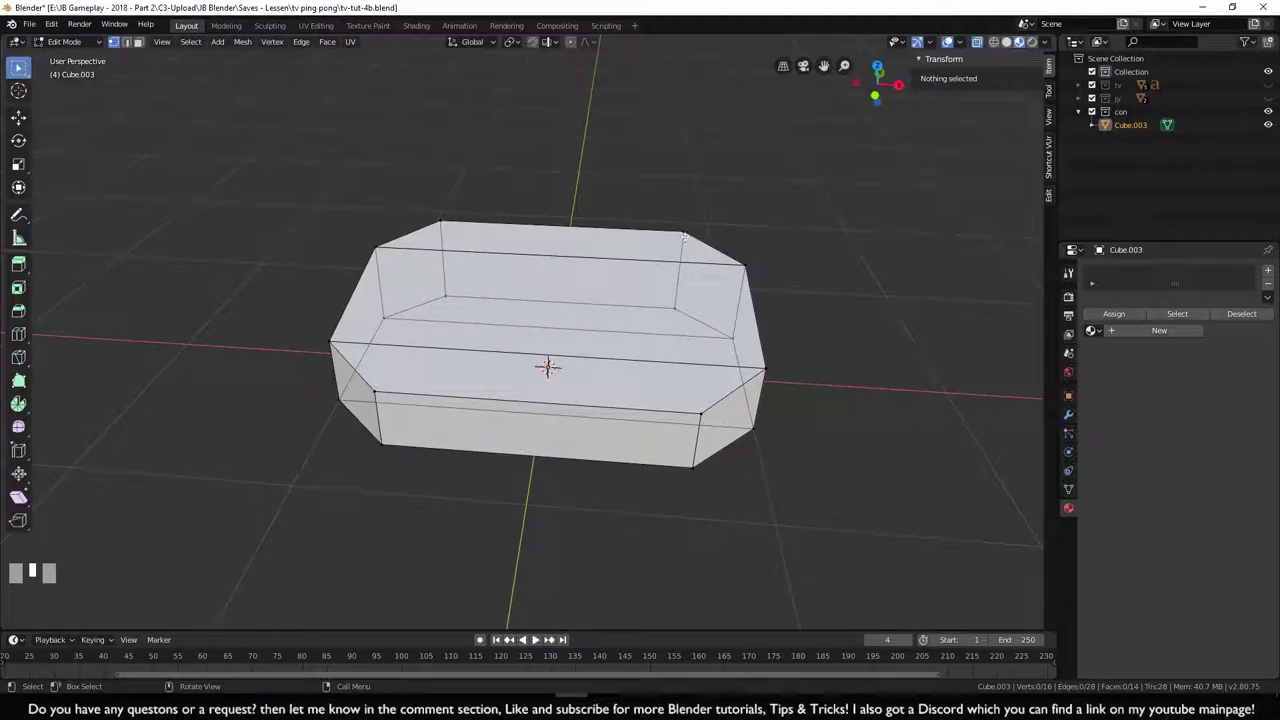
key(ctrl+r)
scroll(549, 435, up, 1)
click(549, 435)
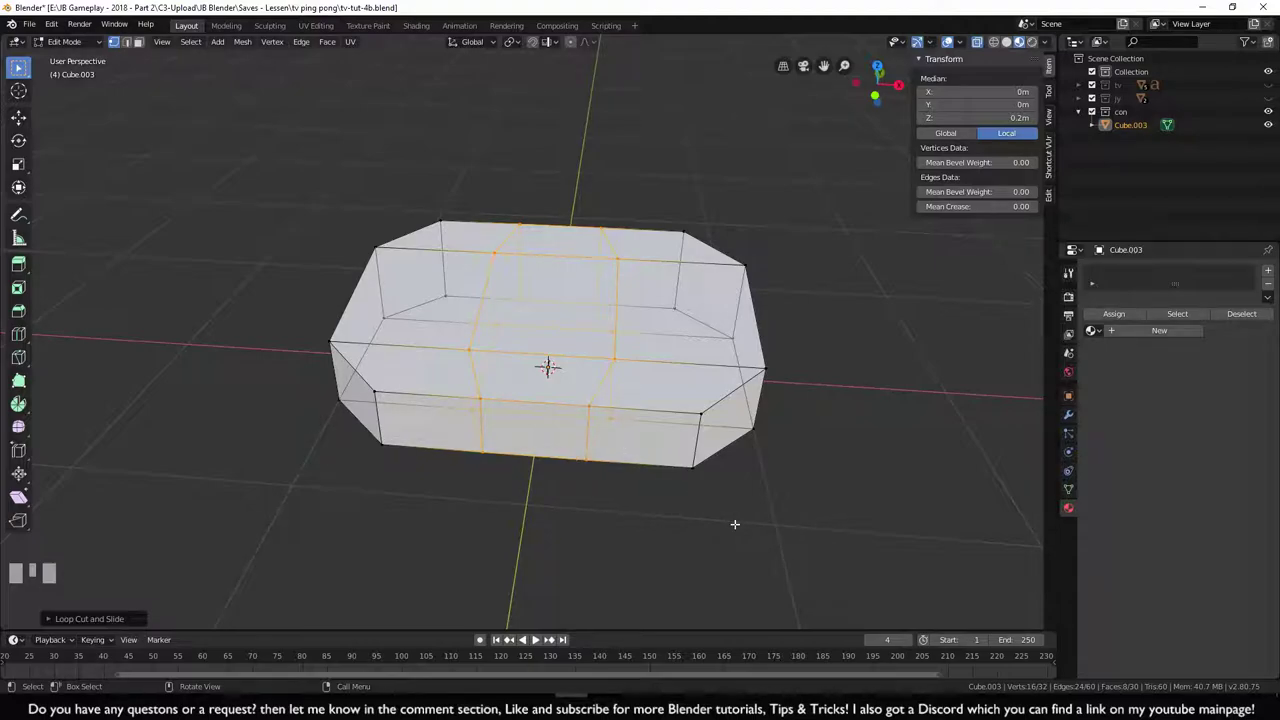
middle_drag(752, 516, 746, 532)
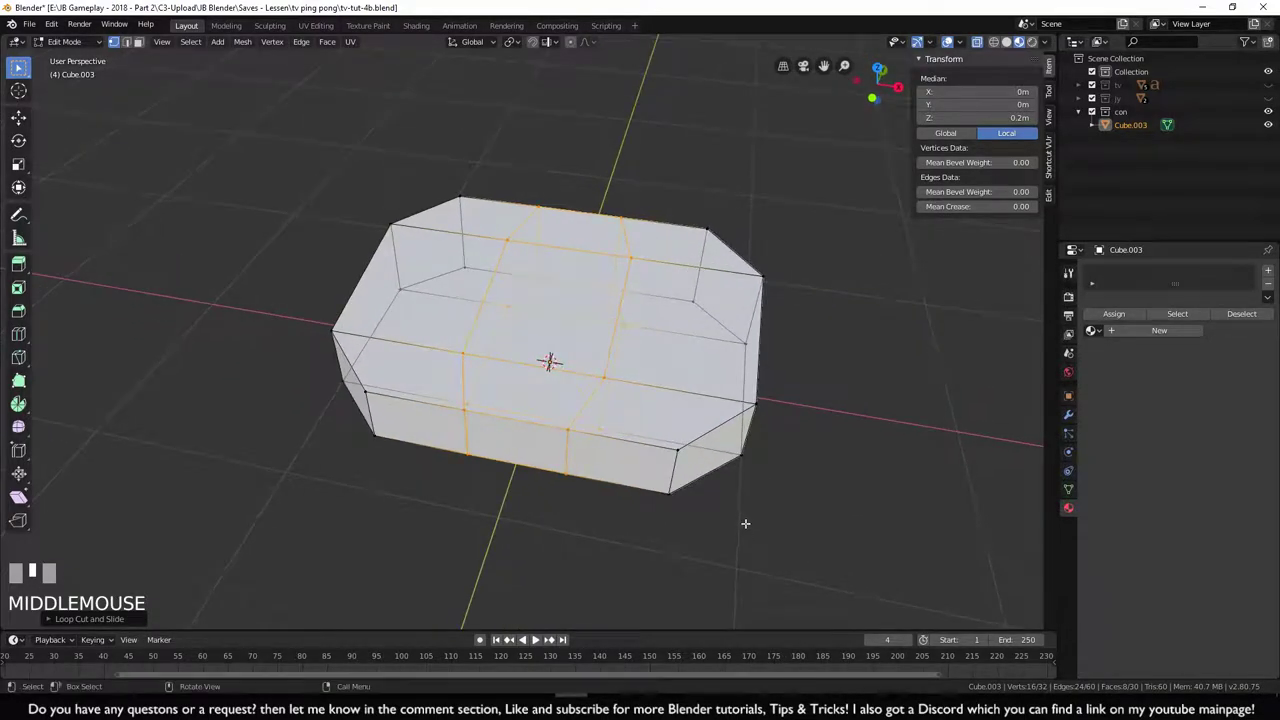
middle_drag(815, 461, 841, 452)
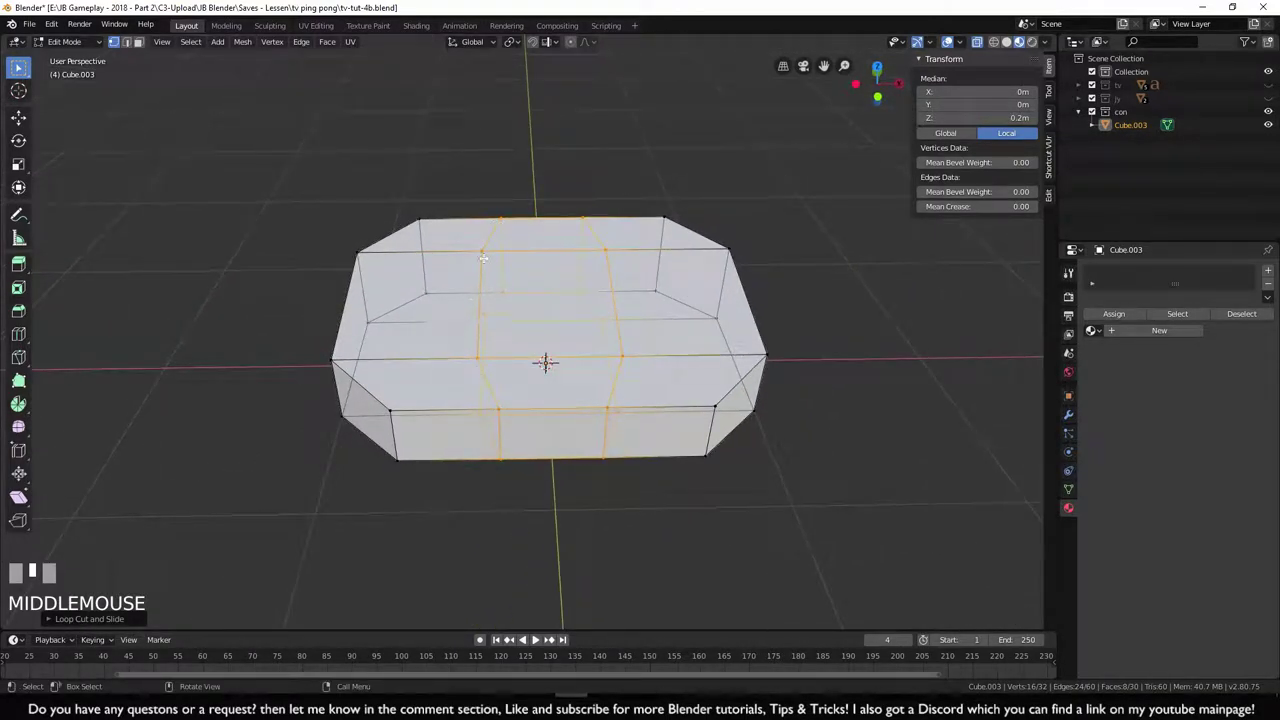
- Straighten the front-to-back edge loop on the -X side by scaling it to 0 along X
click(670, 580)
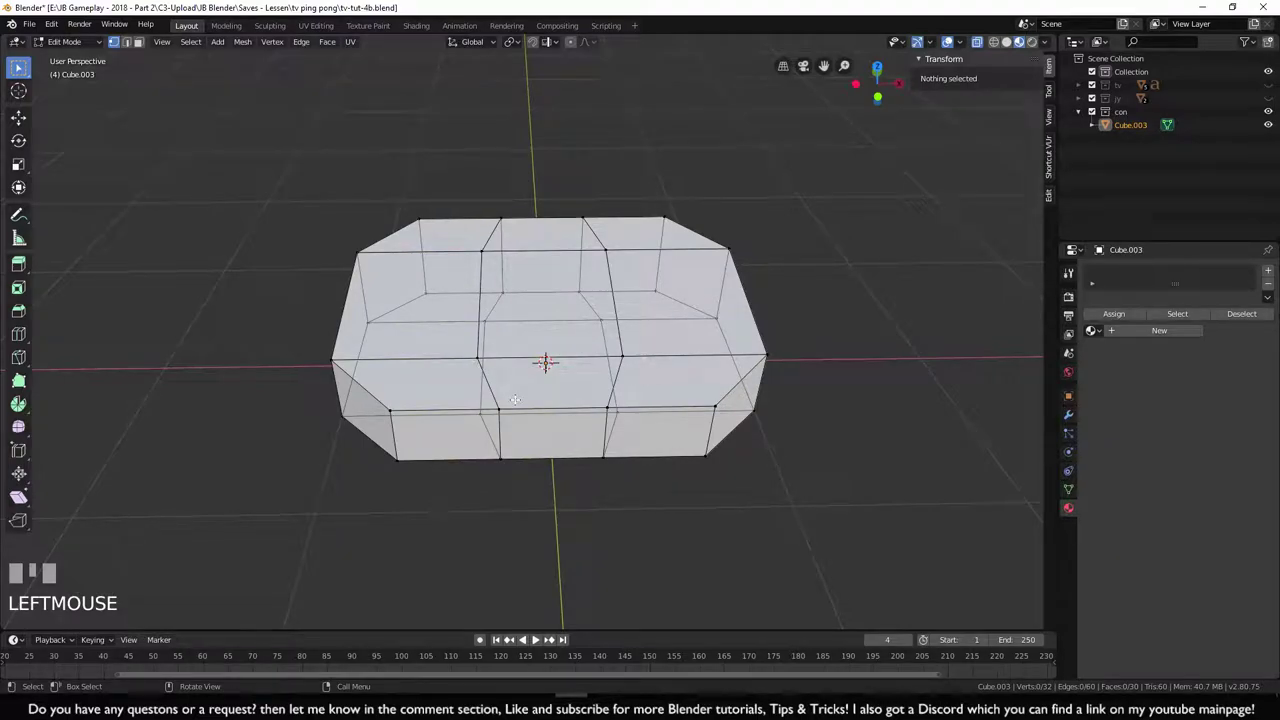
alt+click(479, 289)
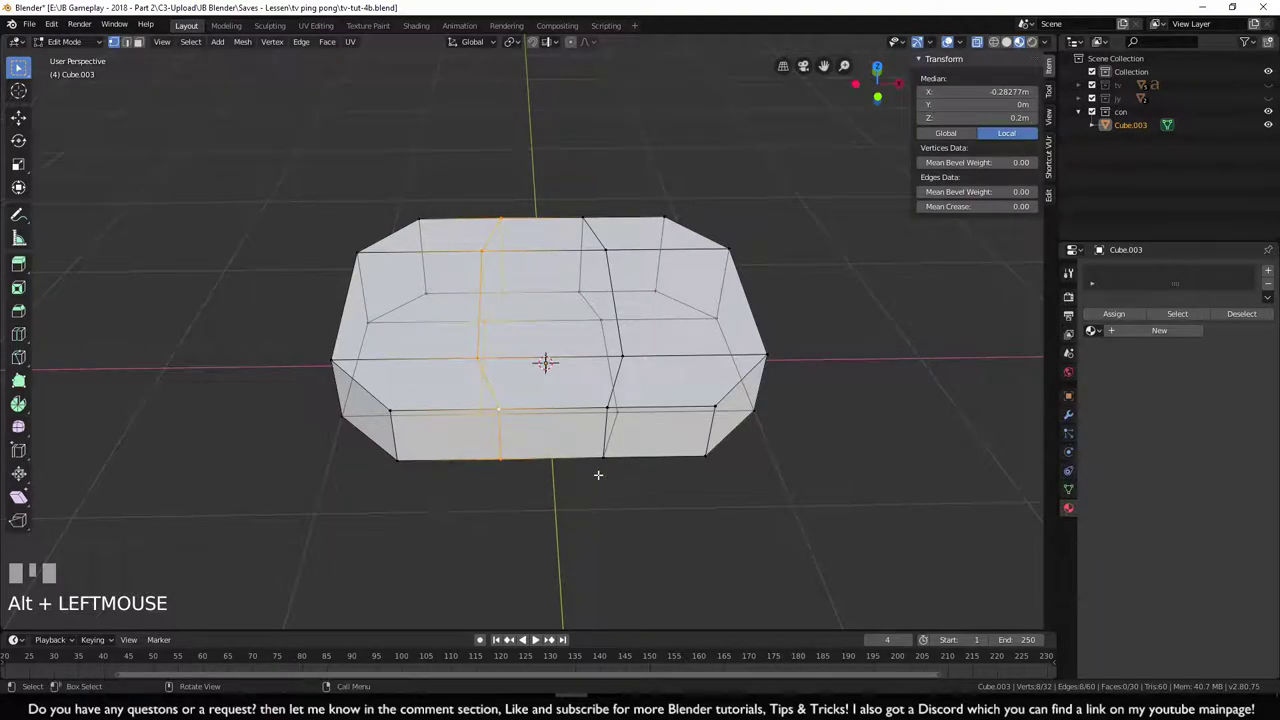
key(s)
key(x)
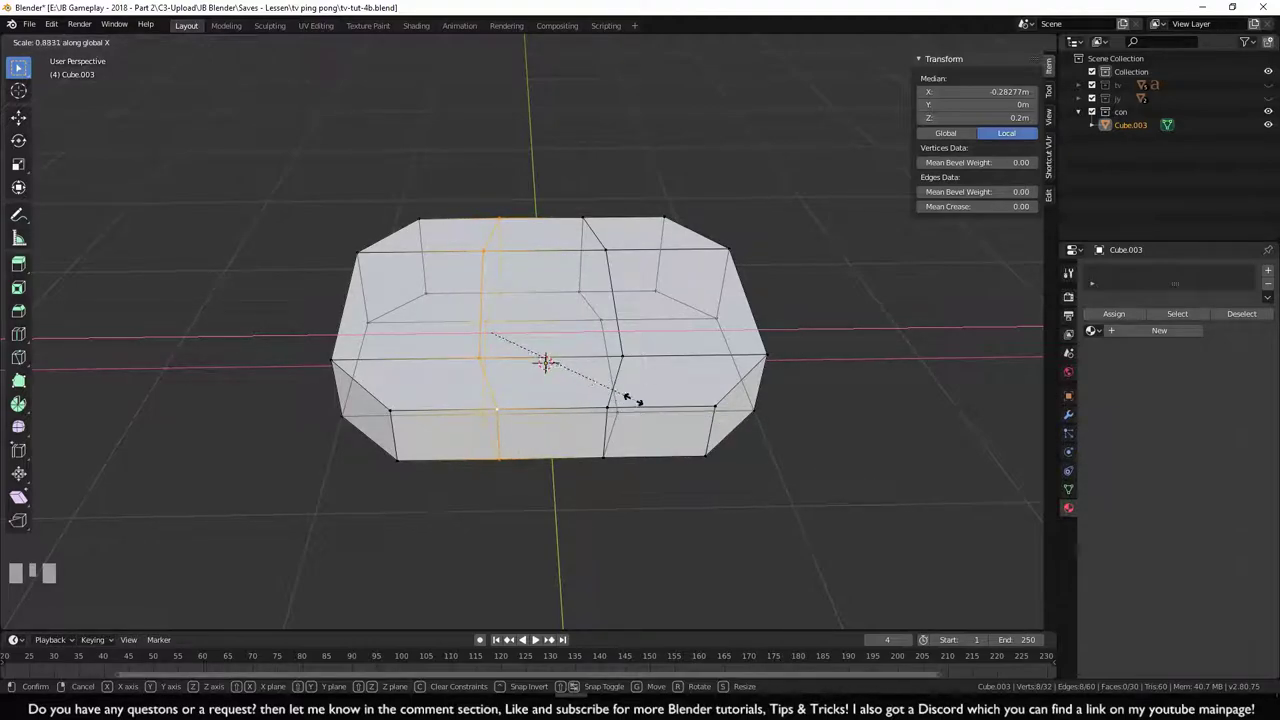
text(0)
click(630, 398)
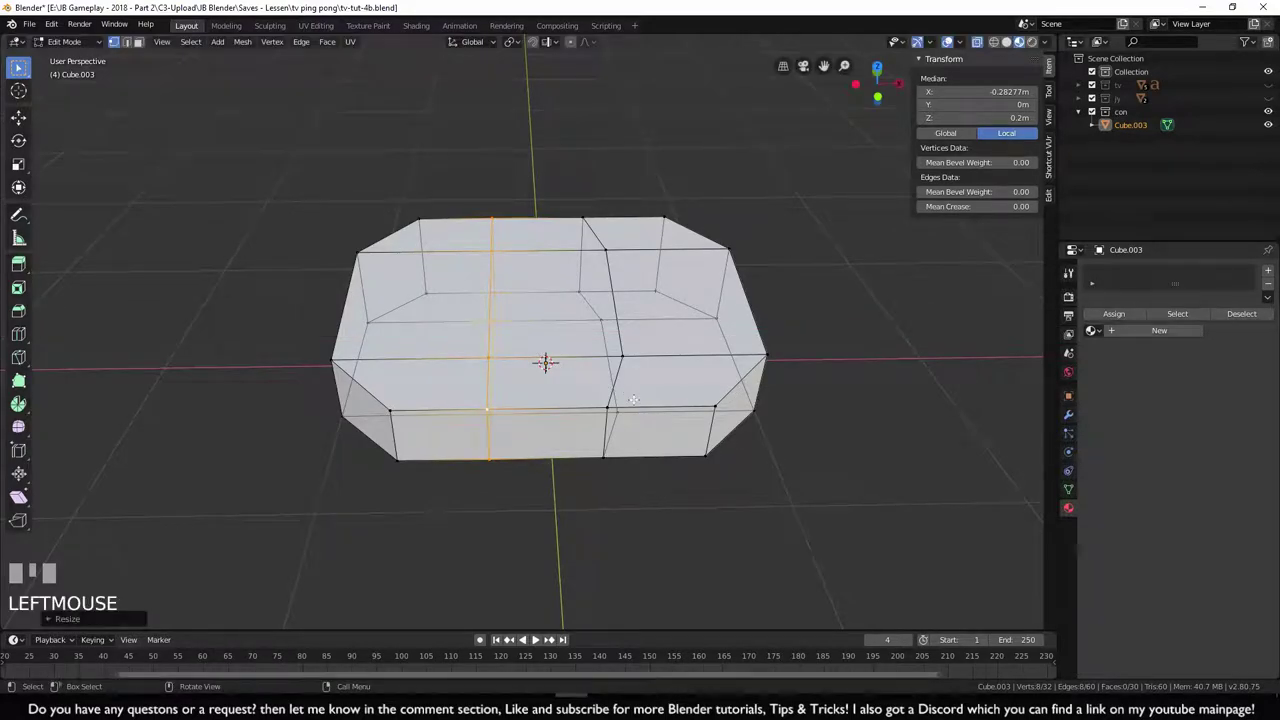
- Straighten the matching edge loop on the +X side with an X scale of 0, then clear the selection
mouse_move(702, 524)
middle_down()
mouse_move(654, 517)
mouse_move(689, 391)
mouse_move(702, 516)
mouse_move(697, 504)
middle_up()
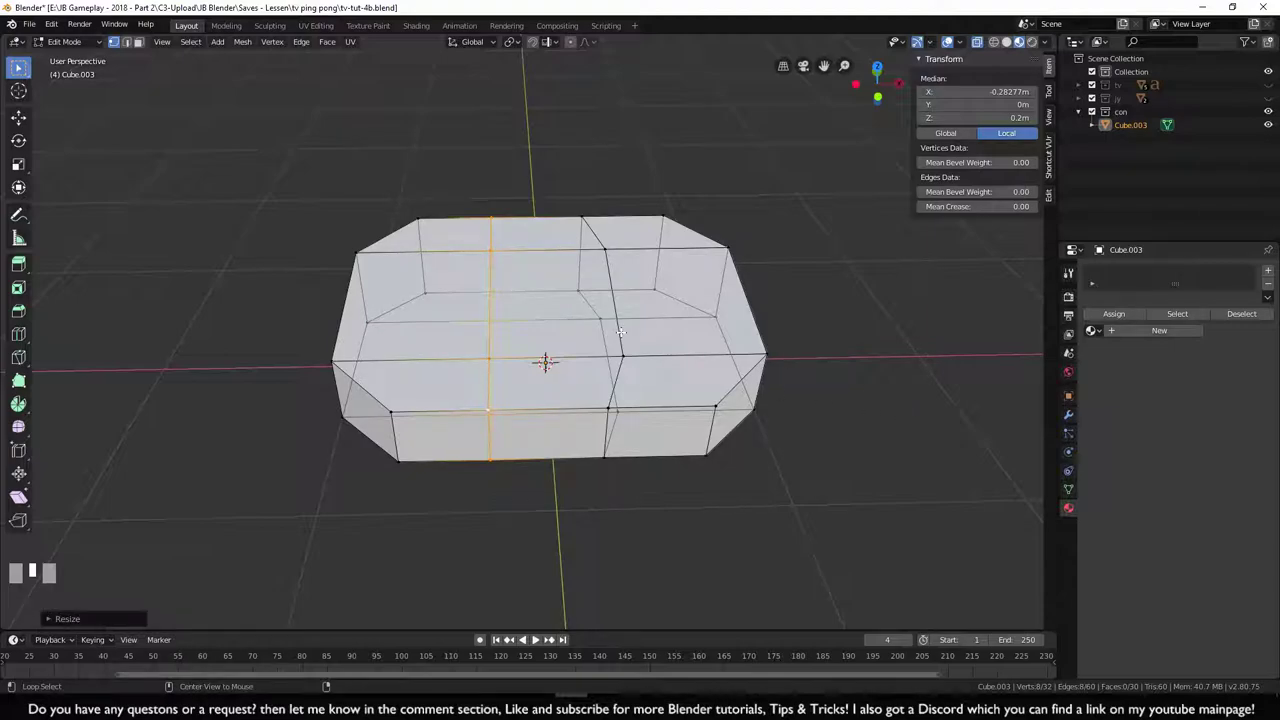
alt+click(616, 318)
key(s)
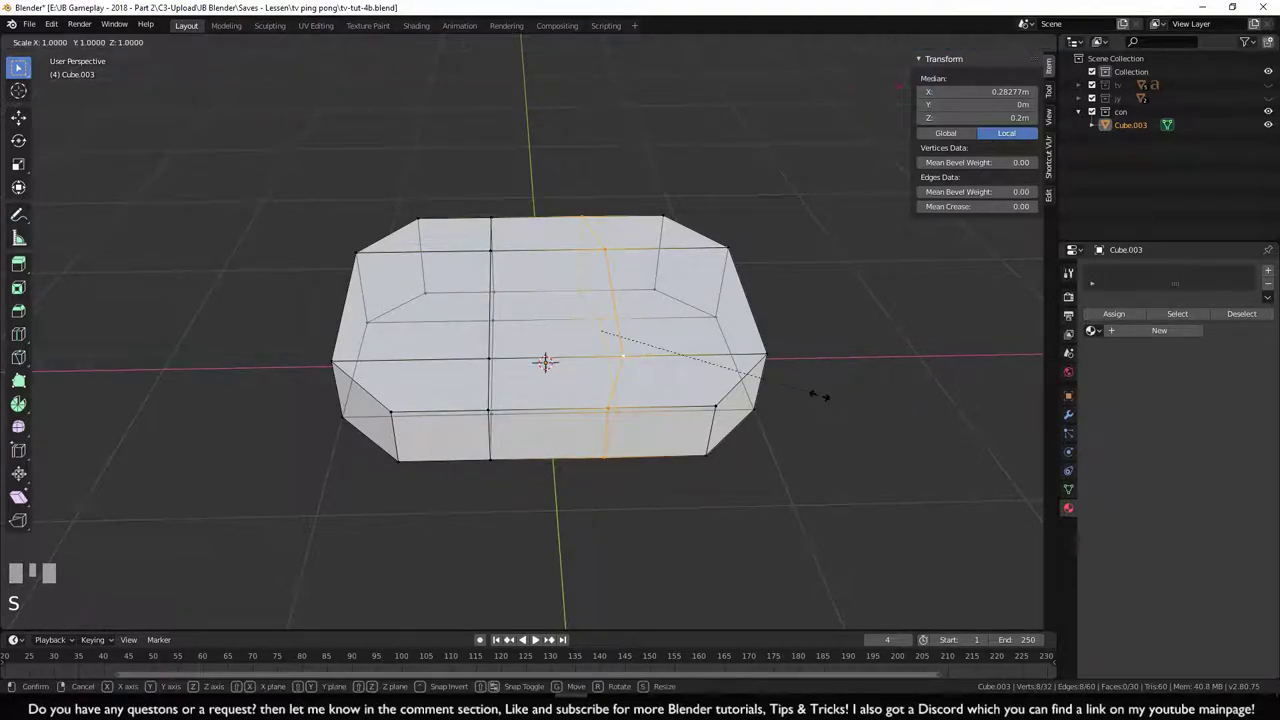
key(x)
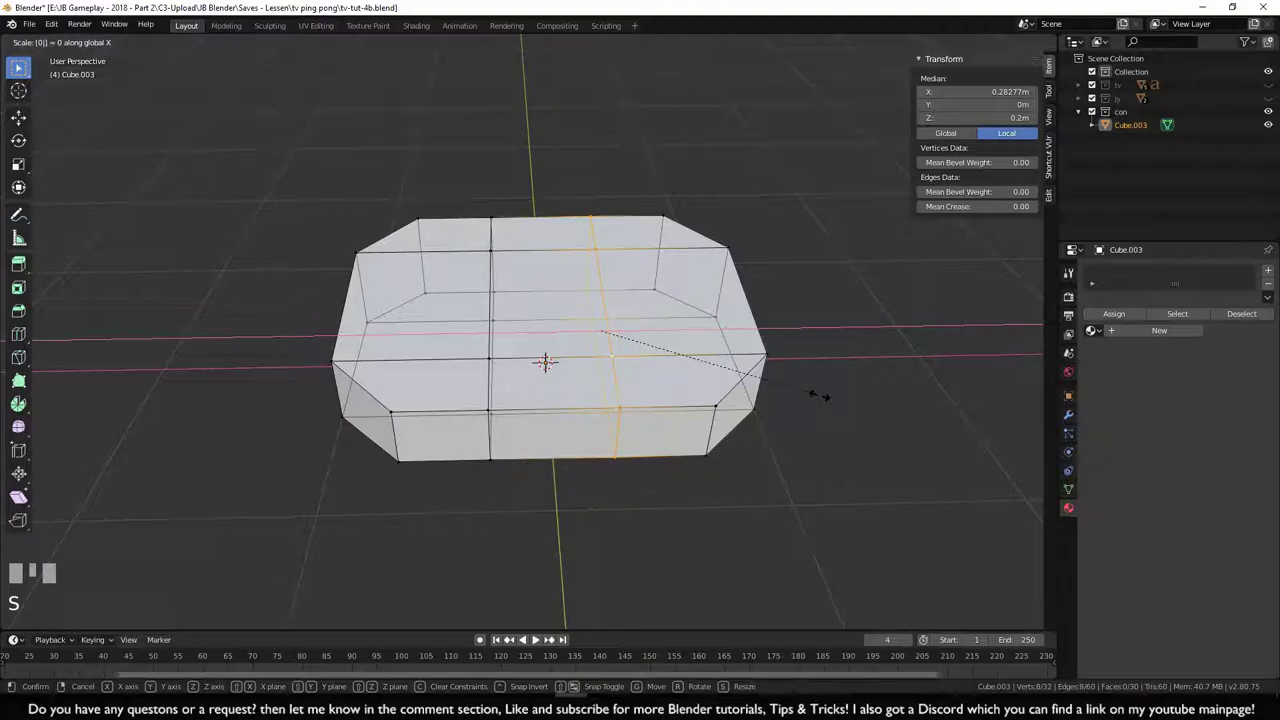
click(819, 395)
click(819, 395)
mouse_move(803, 397)
middle_down()
mouse_move(794, 374)
mouse_move(811, 414)
middle_up()
- Turn off X-ray display so only the body's outer surfaces can be selected
middle_drag(668, 340, 557, 263)
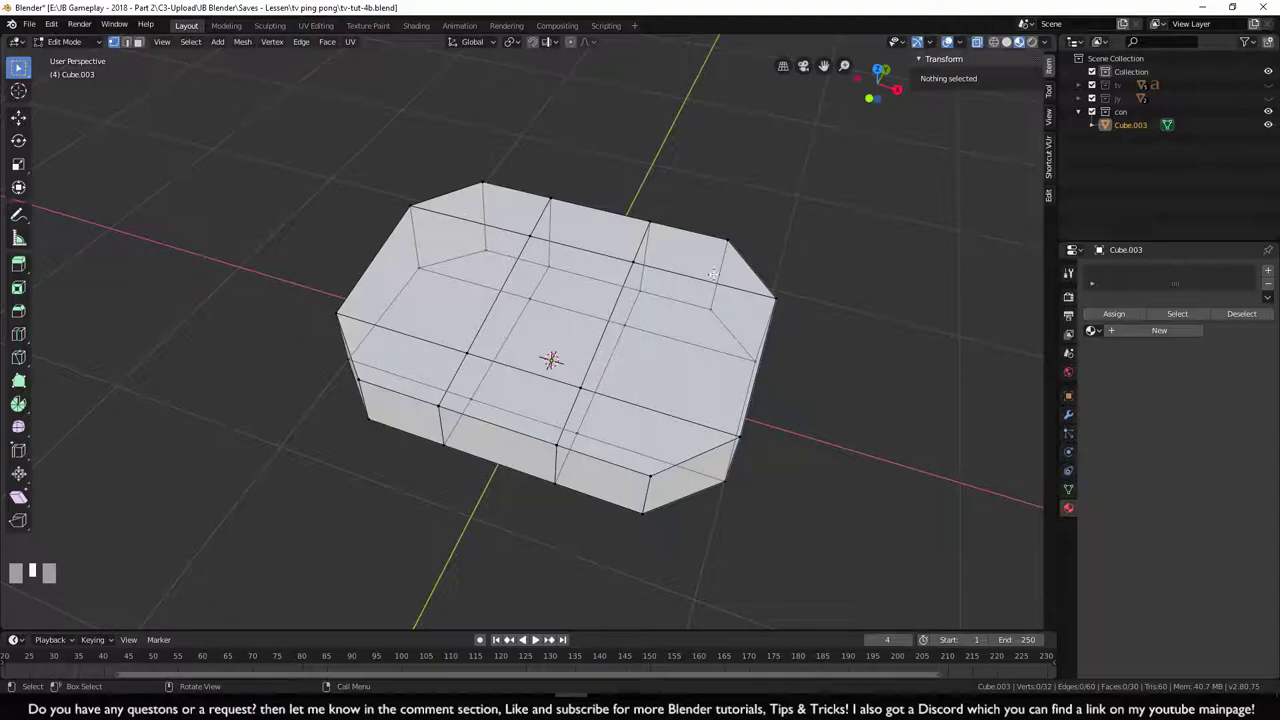
middle_drag(530, 250, 829, 243)
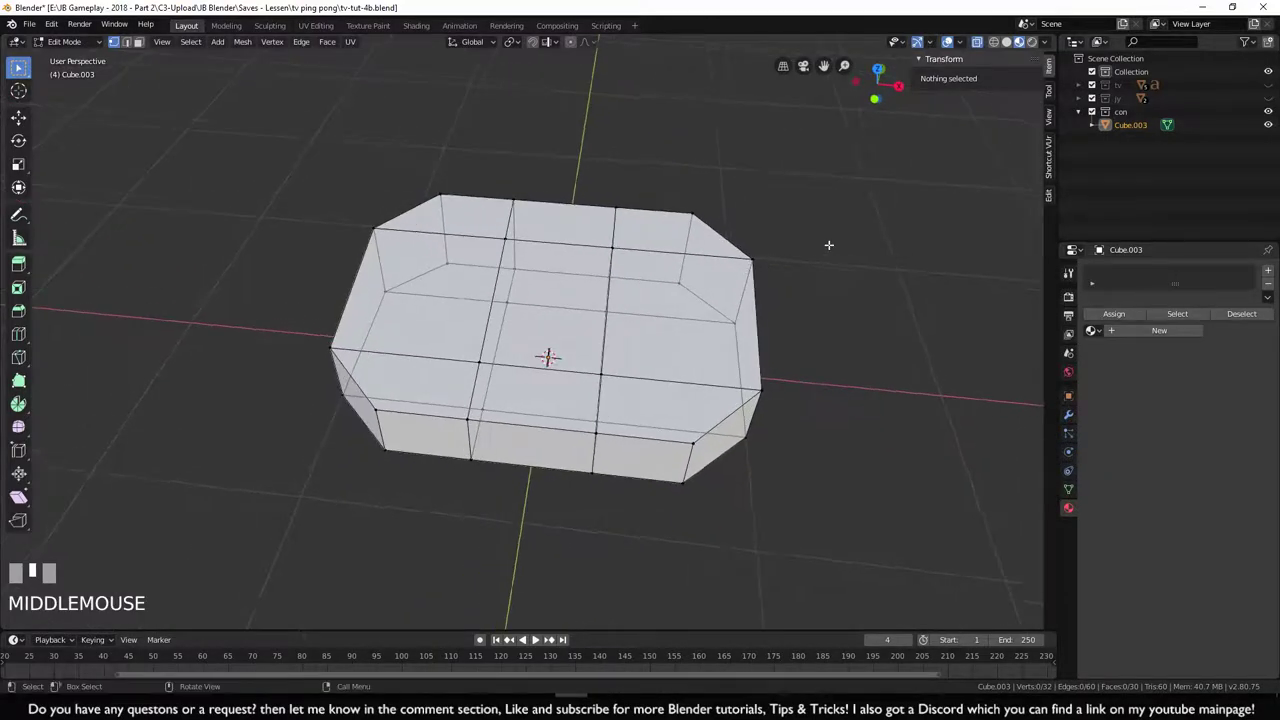
click(978, 44)
middle_drag(914, 297, 895, 320)
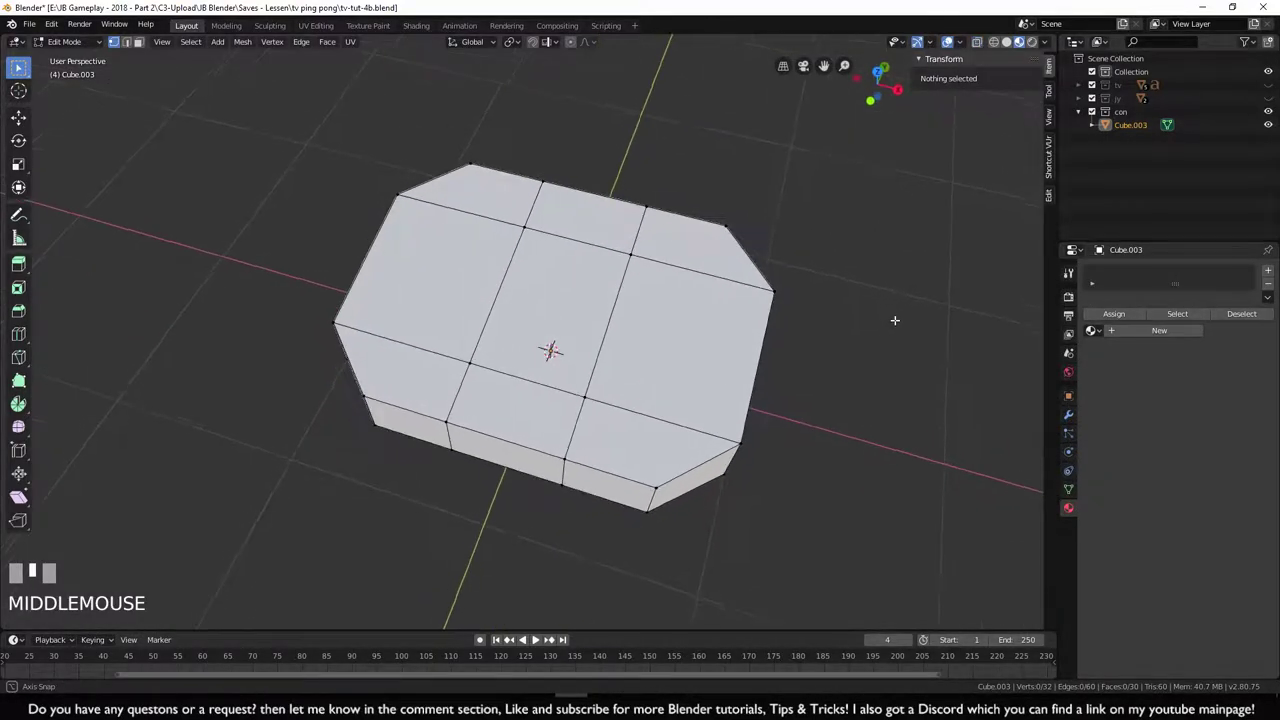
- Scale the two inner top-surface vertices of the +X loop together to nearly zero and merge them at center
shift+click(630, 255)
shift+click(580, 401)
middle_drag(846, 406, 726, 402)
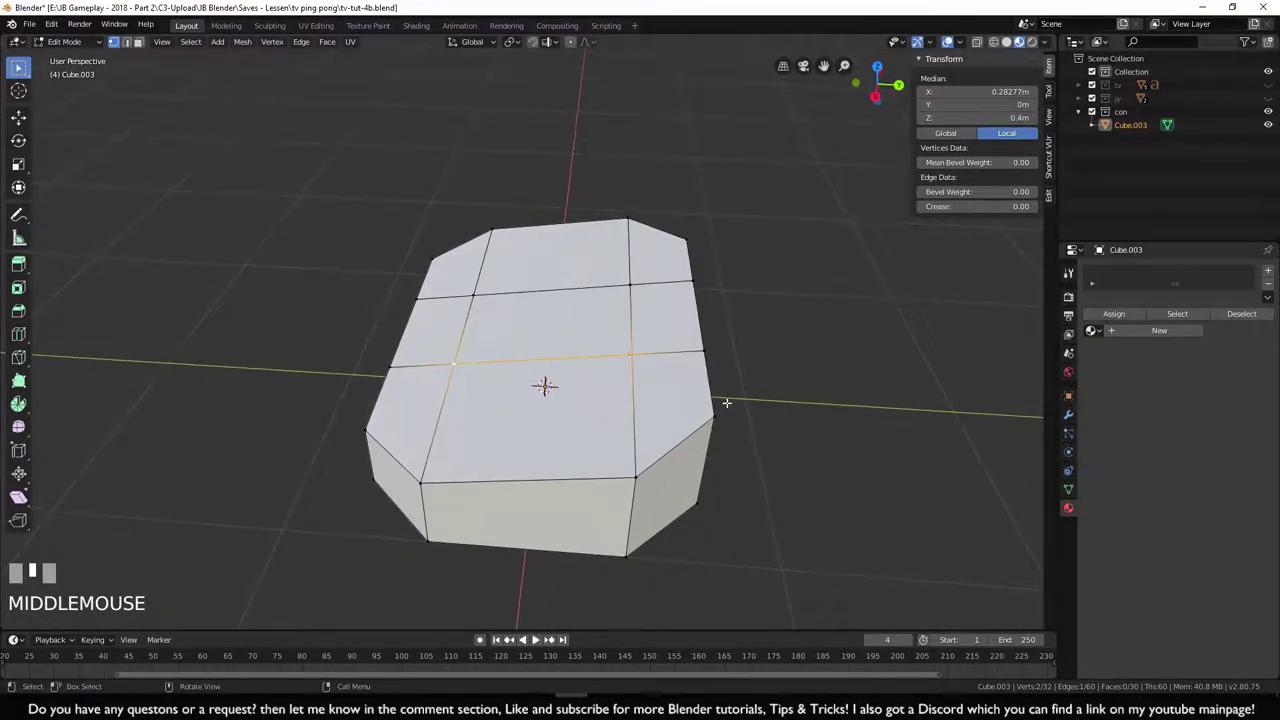
key(KP_7)
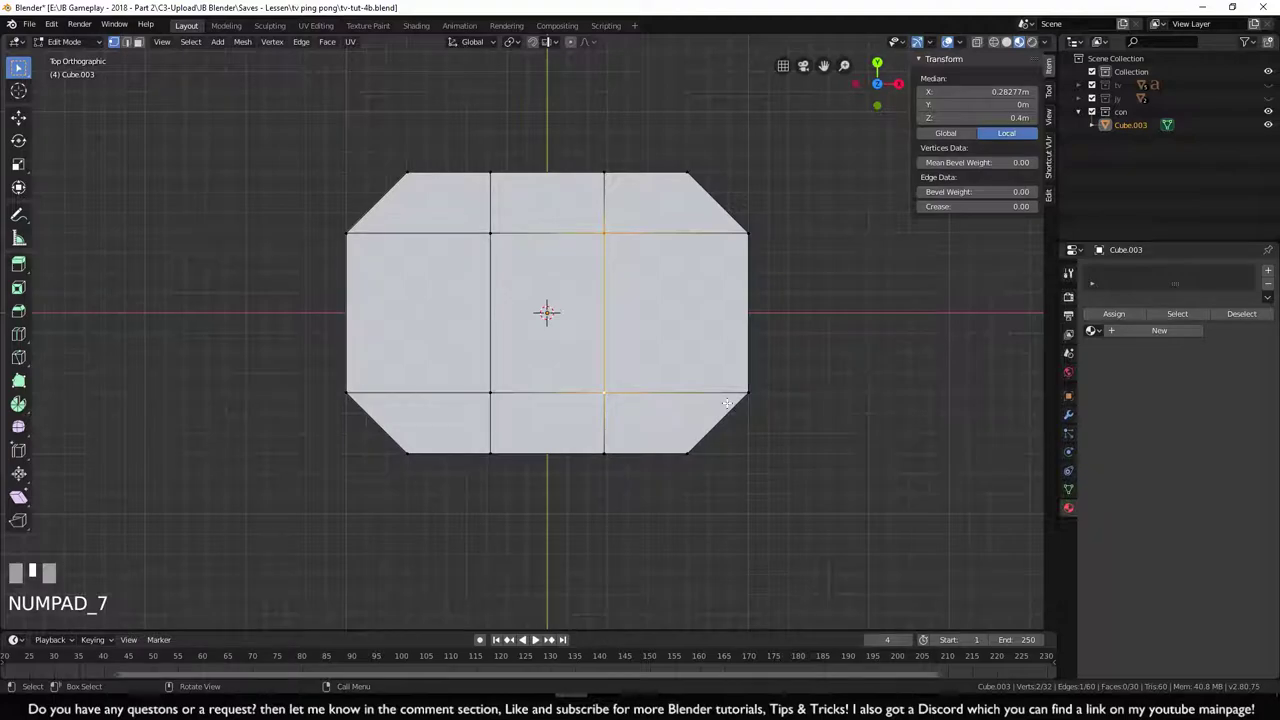
key(s)
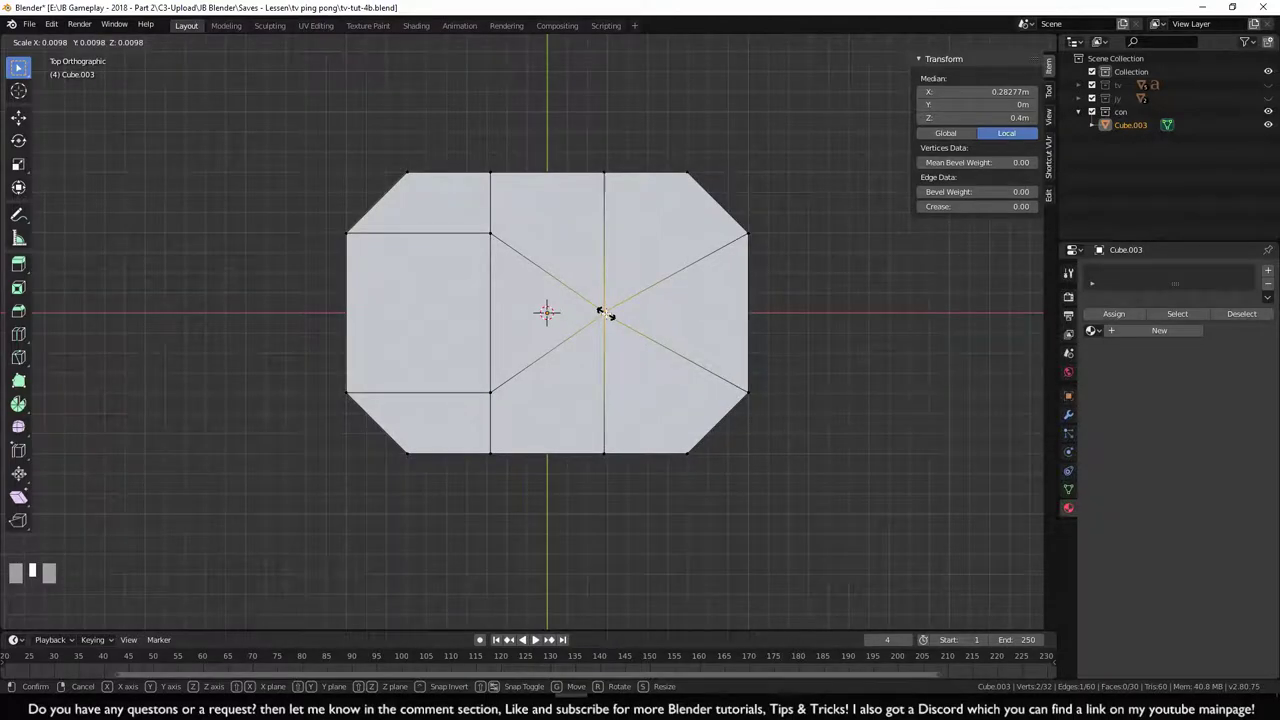
click(600, 310)
middle_drag(845, 458, 825, 404)
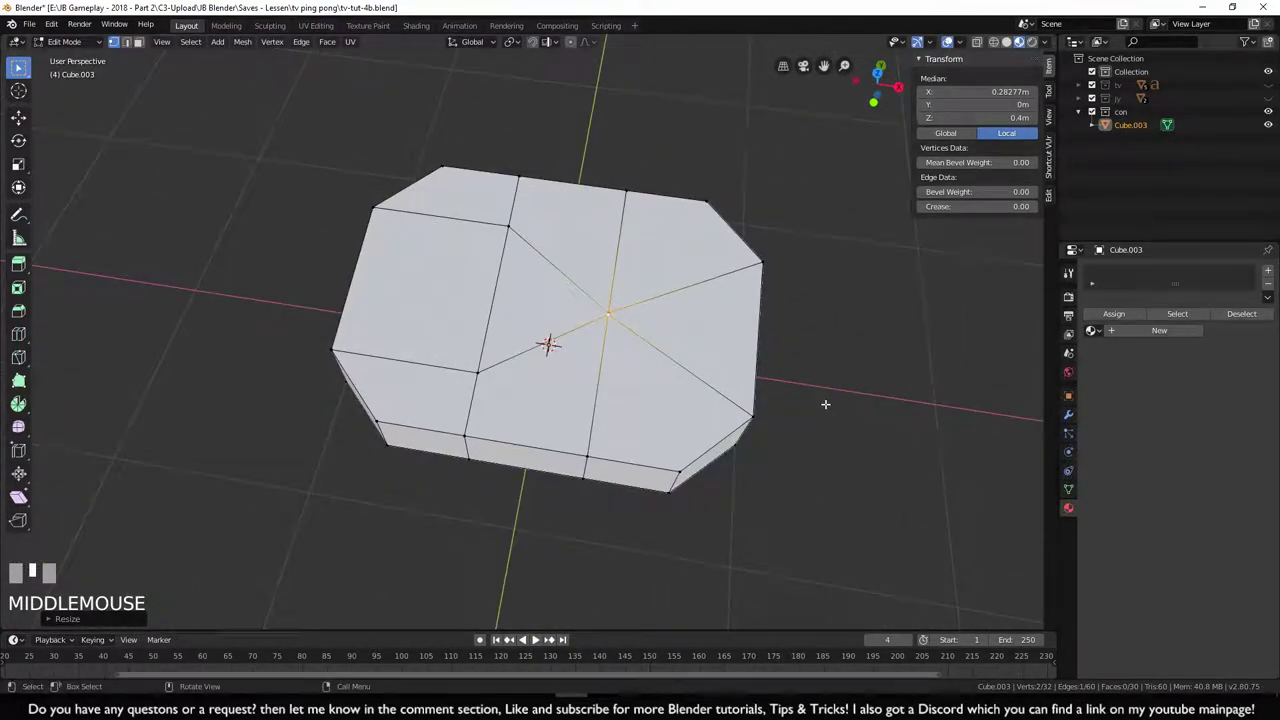
key(alt+m)
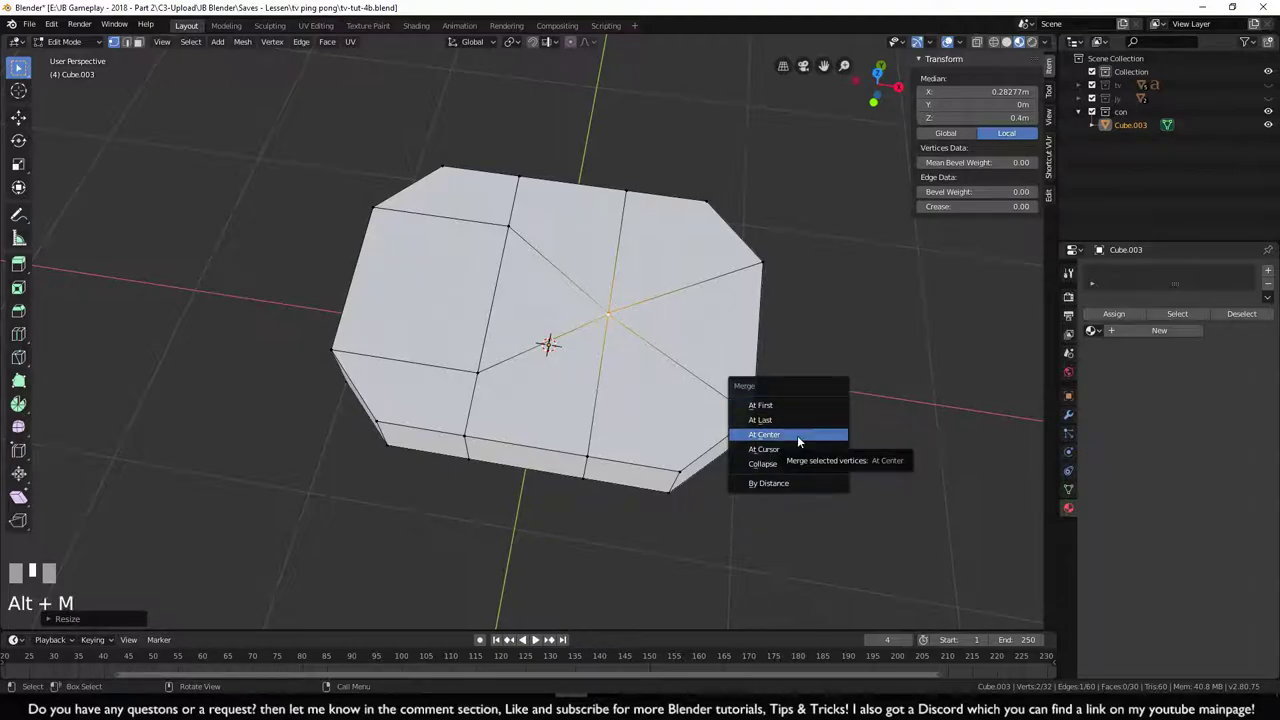
click(797, 435)
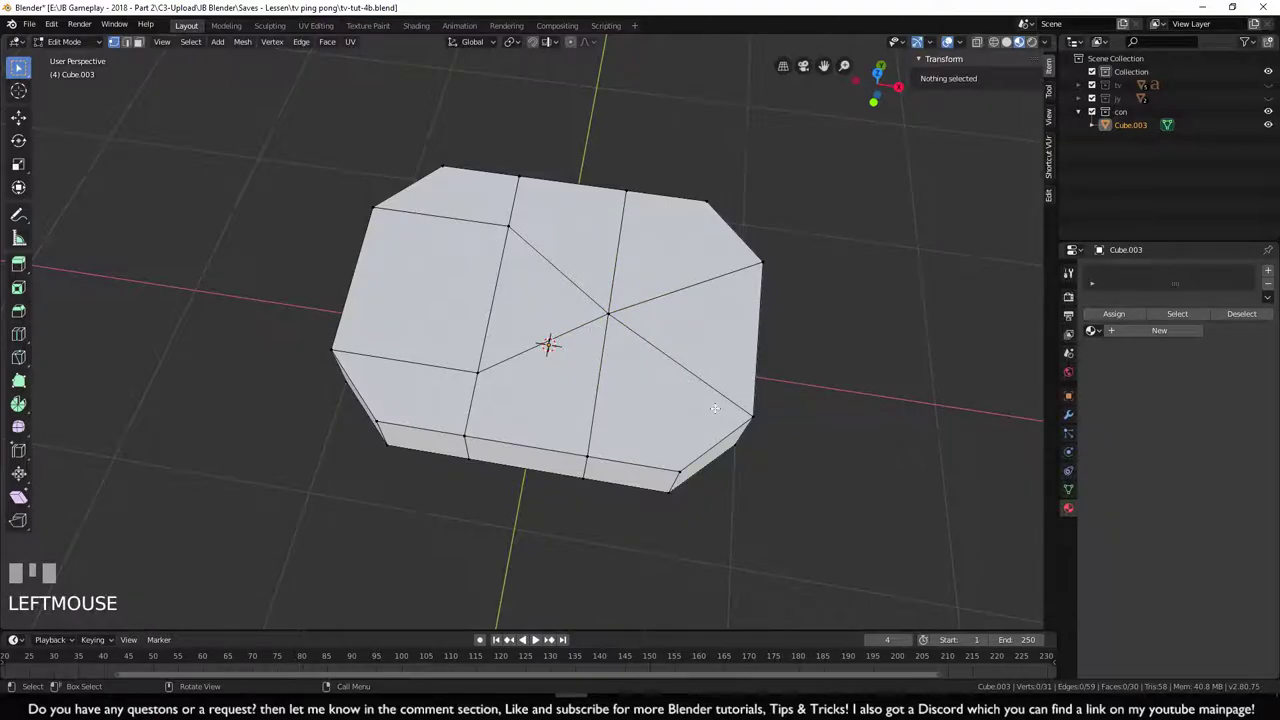
- Move the two inner top-surface vertices of the -X loop closer together by scaling them to about 0.7
scroll(714, 406, up, 2)
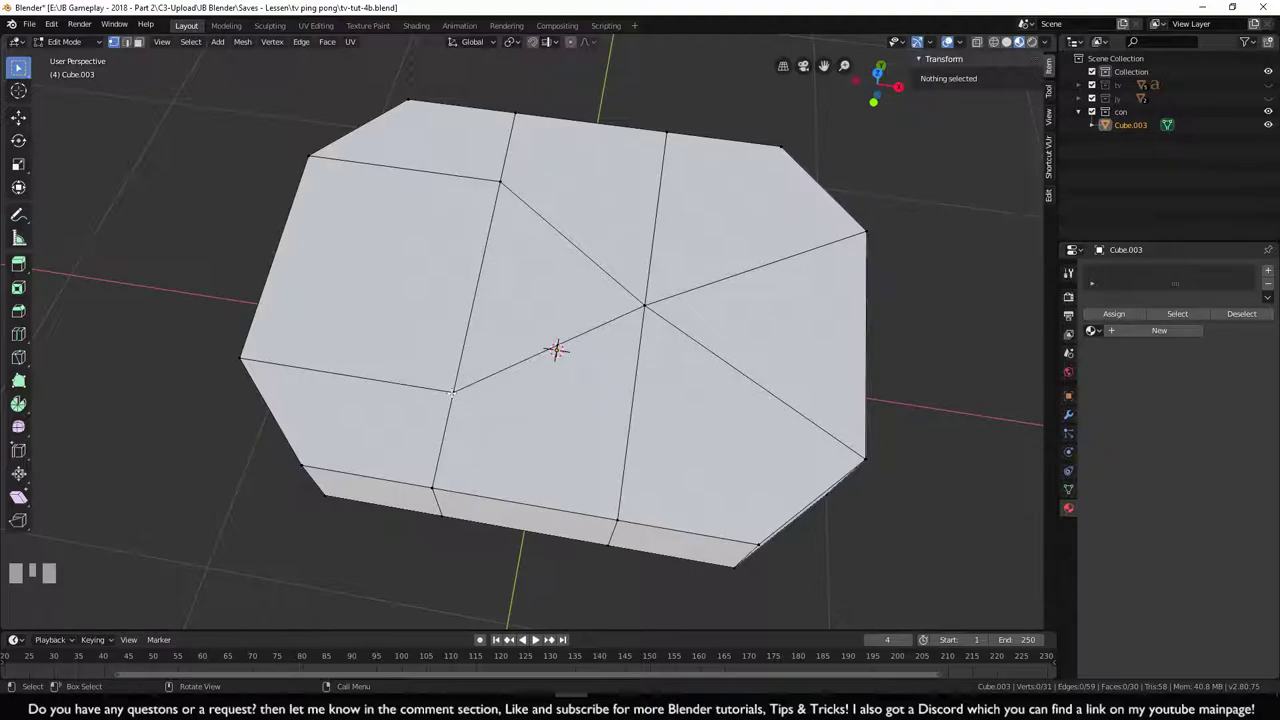
shift+click(452, 392)
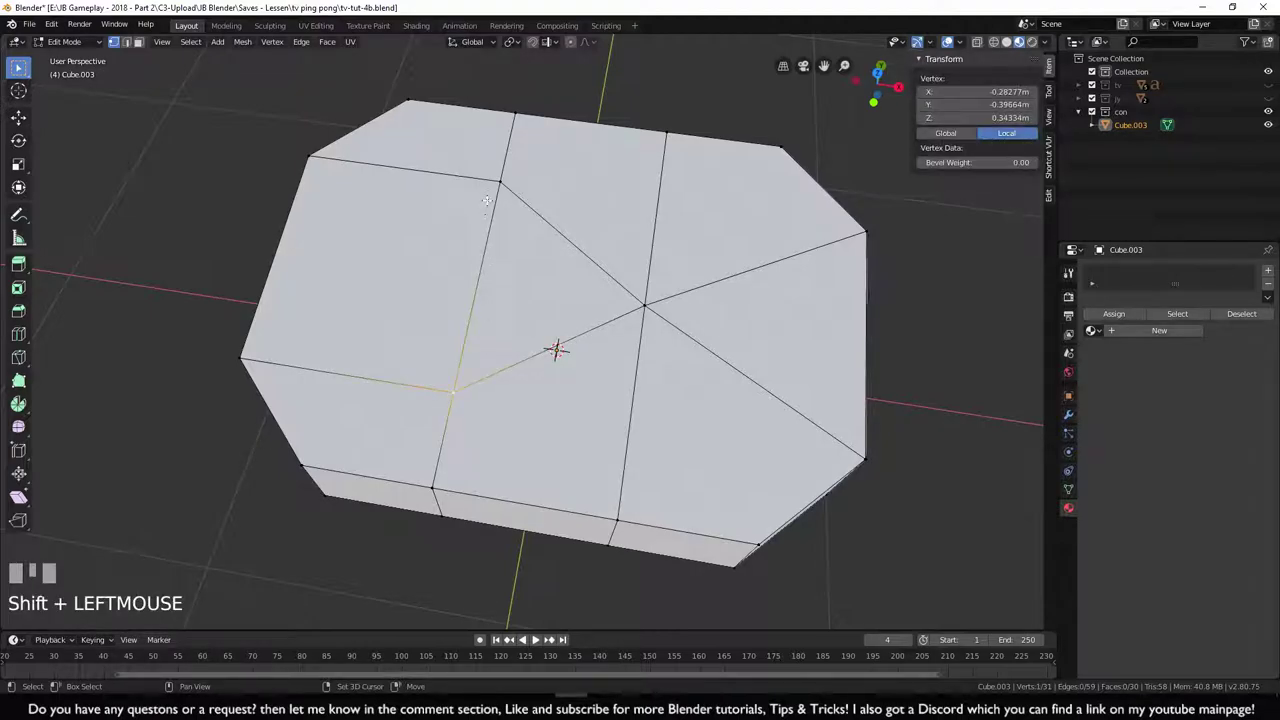
shift+click(500, 184)
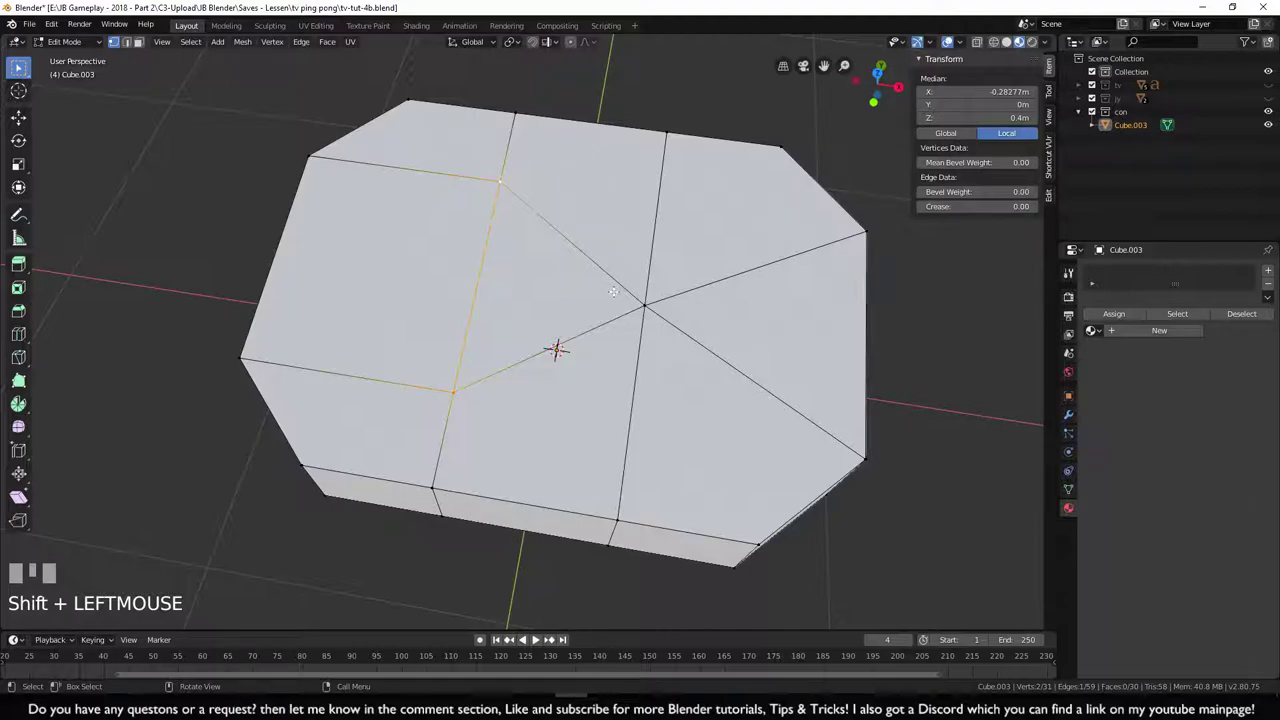
key(KP_7)
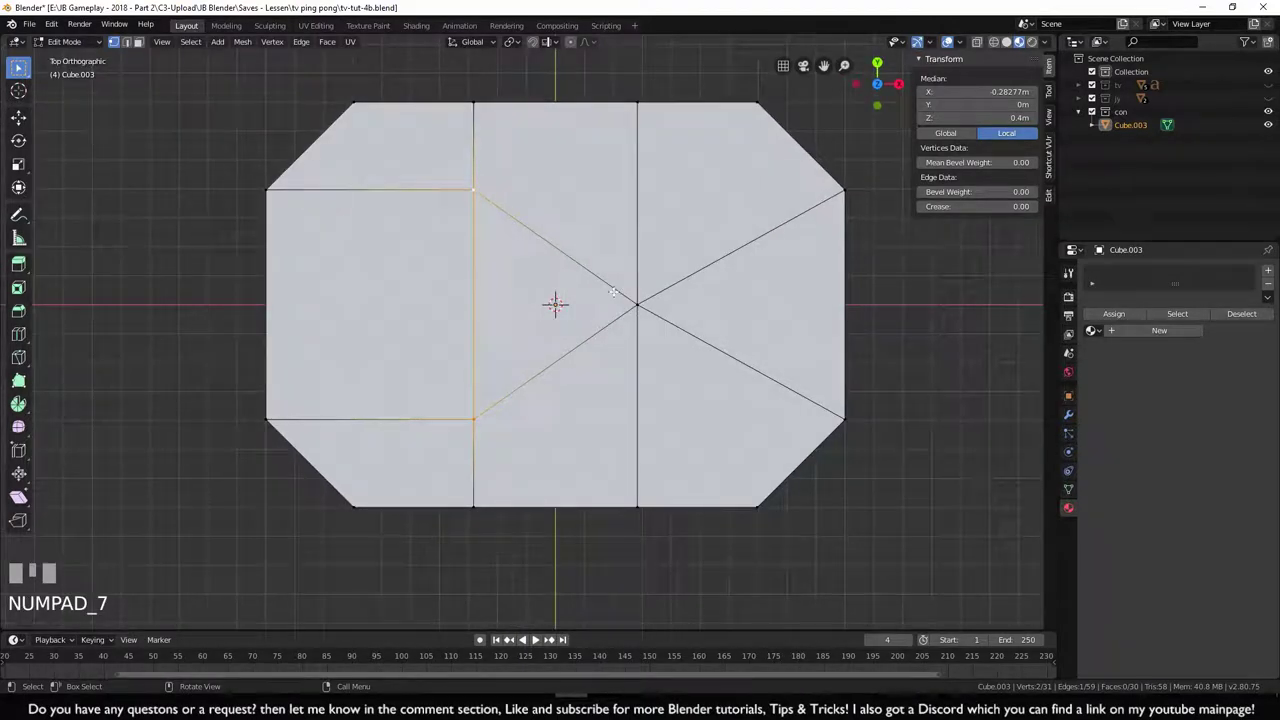
key(s)
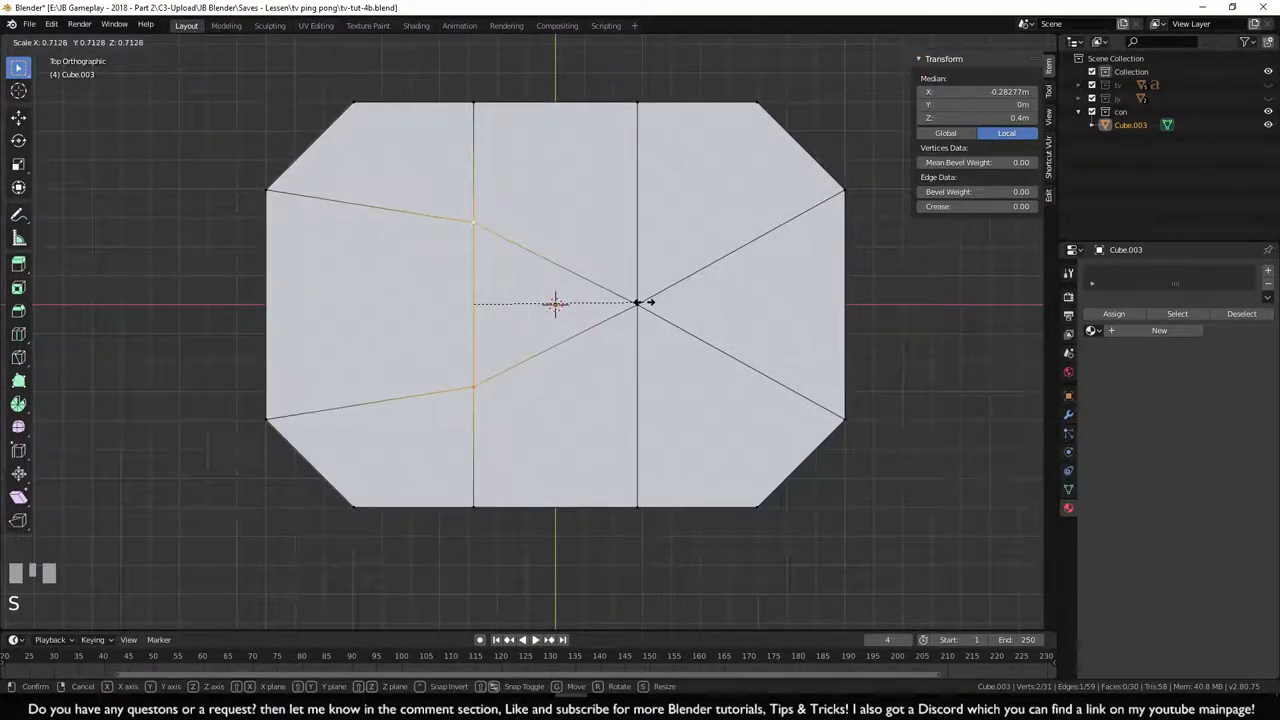
click(636, 302)
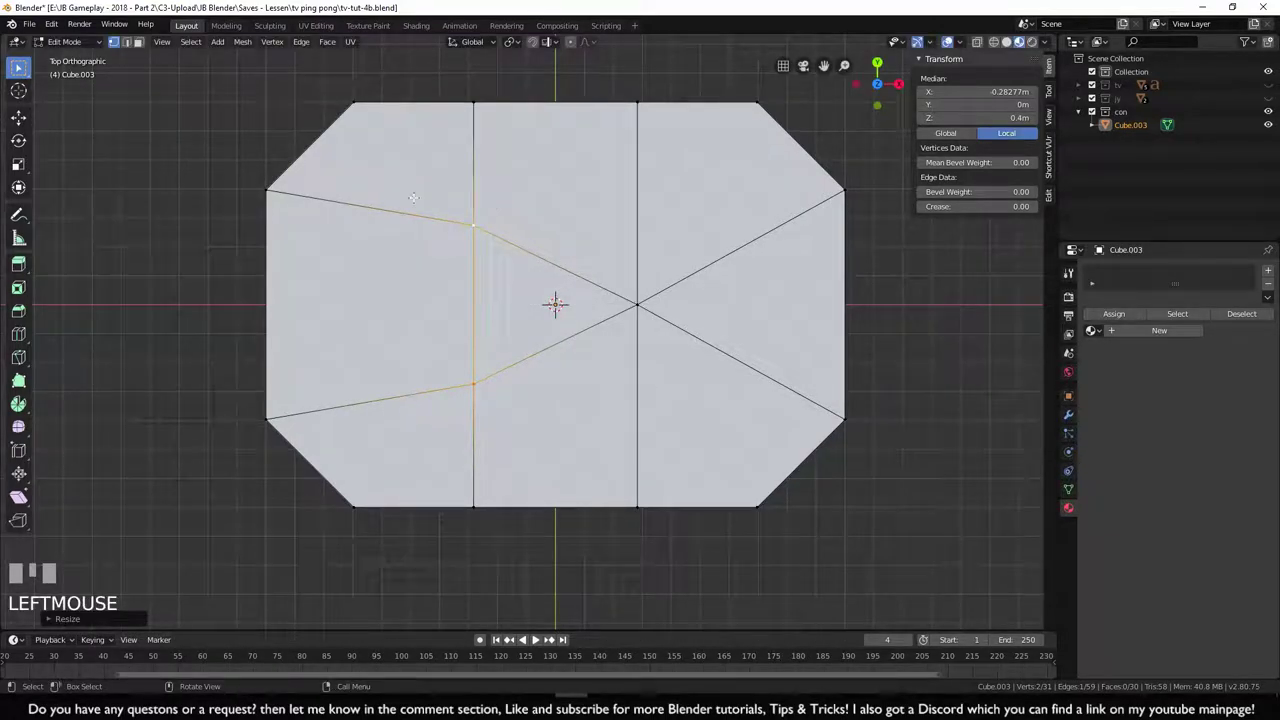
- Extrude the triangular face in the middle of the top surface 0.02 m down along local Z, with X-ray on
middle_drag(766, 466, 728, 374)
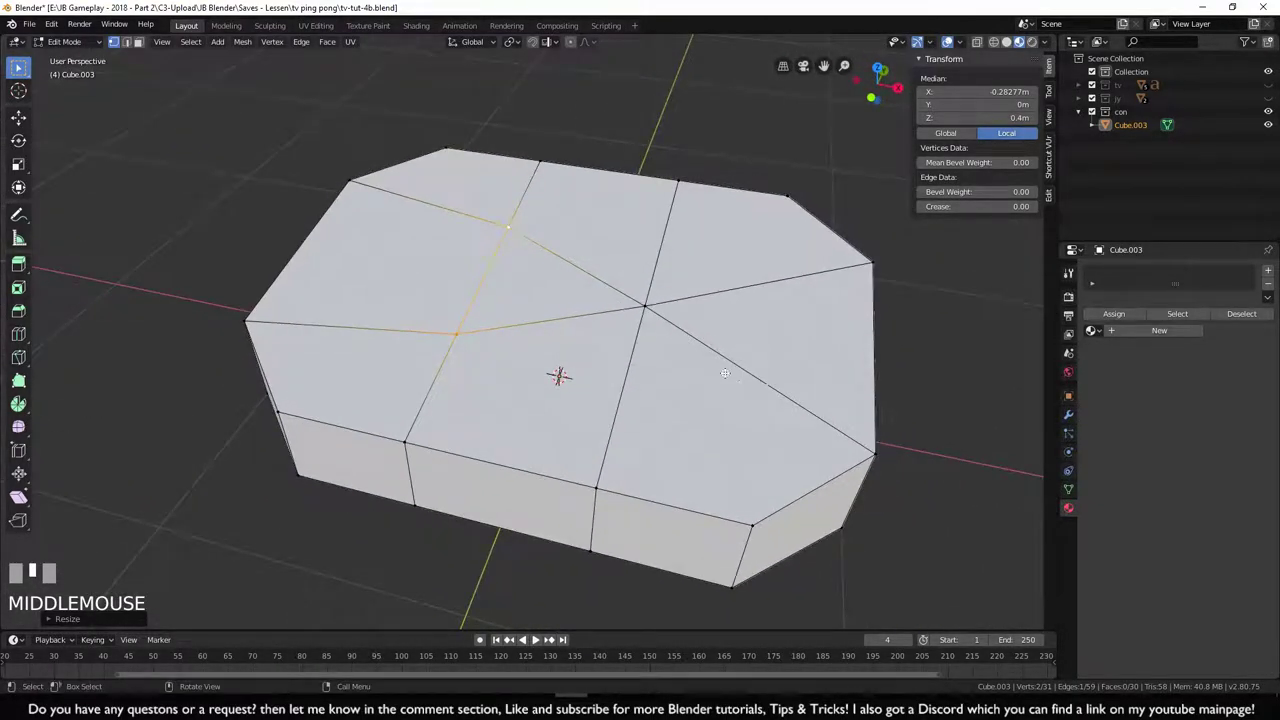
shift+click(647, 305)
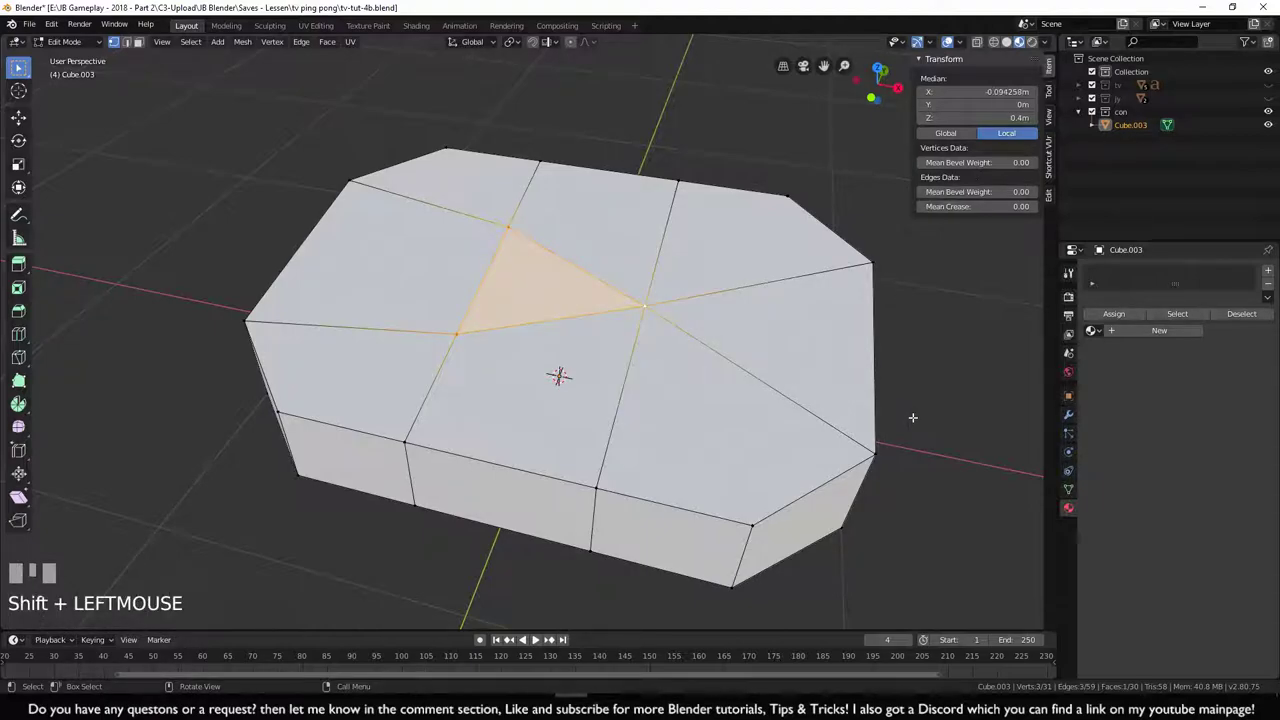
key(KP_3)
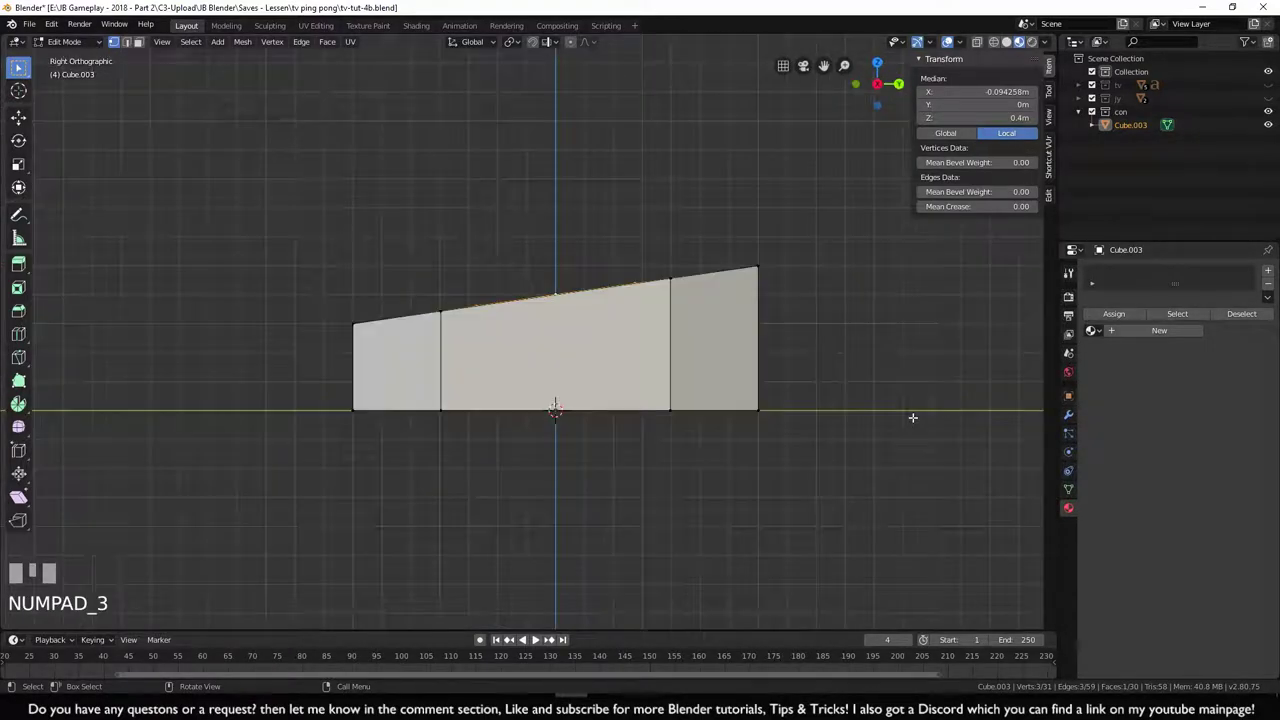
click(680, 243)
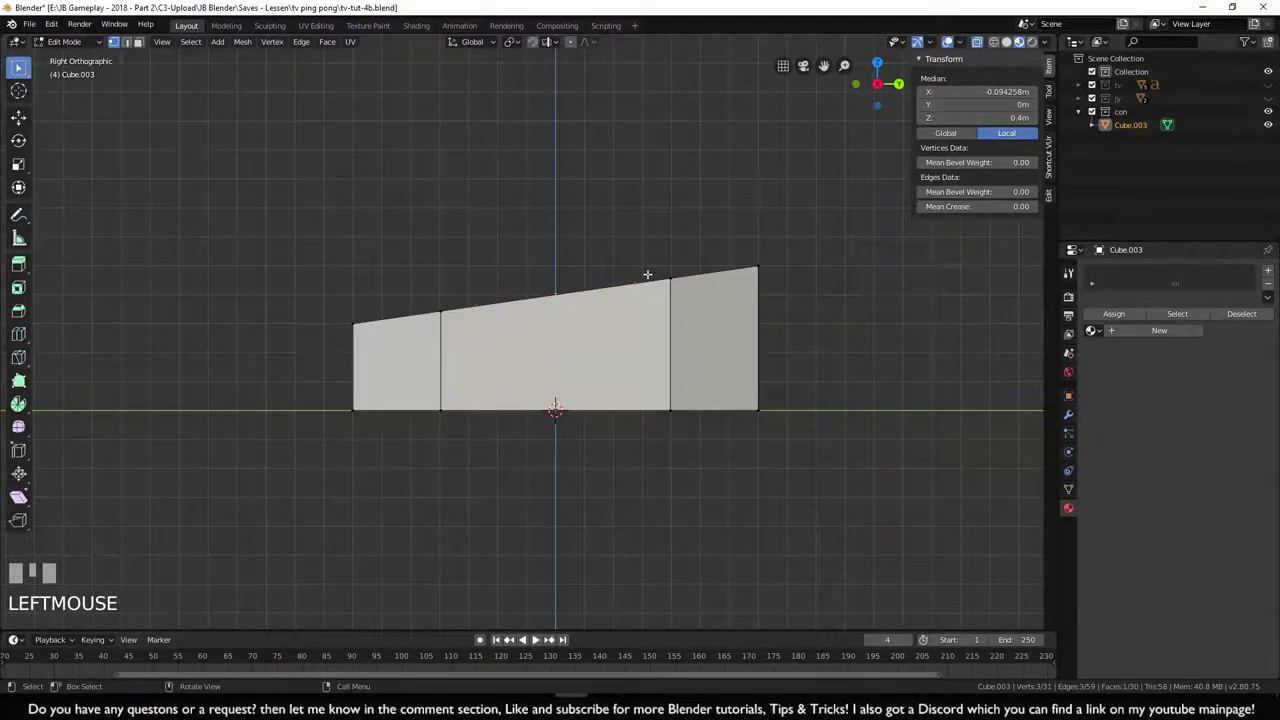
scroll(603, 309, up, 3)
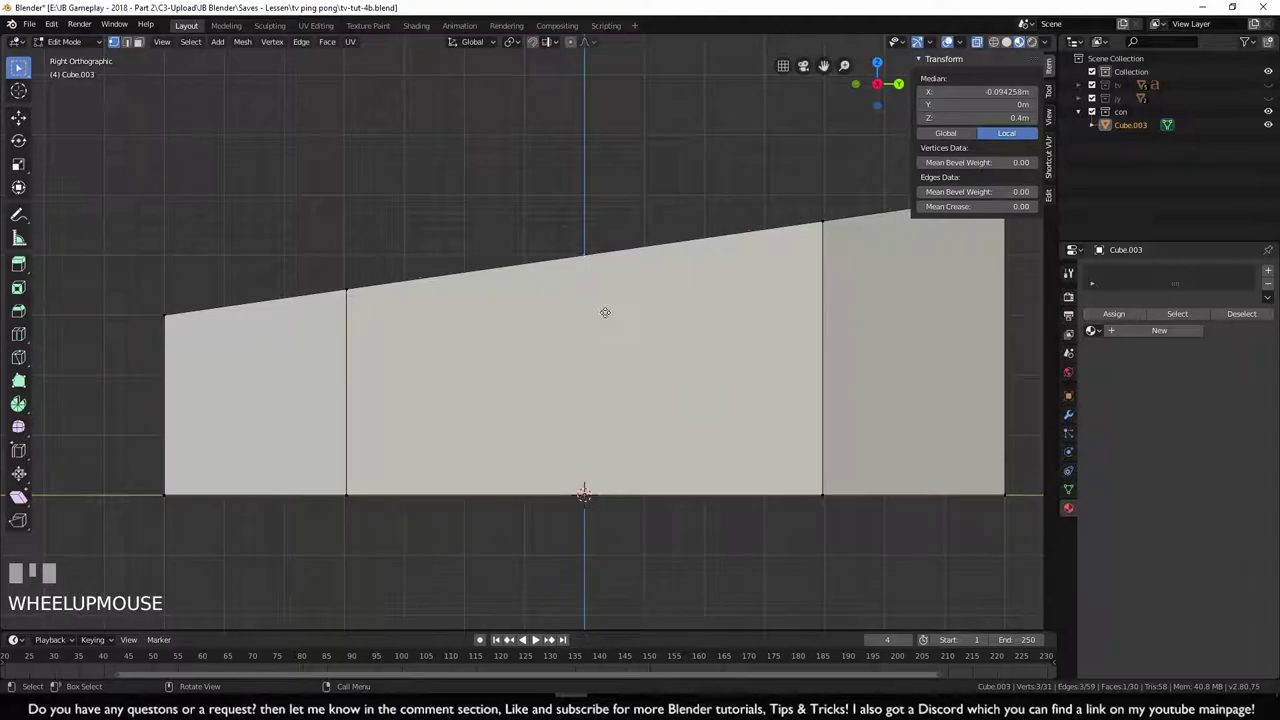
key(e)
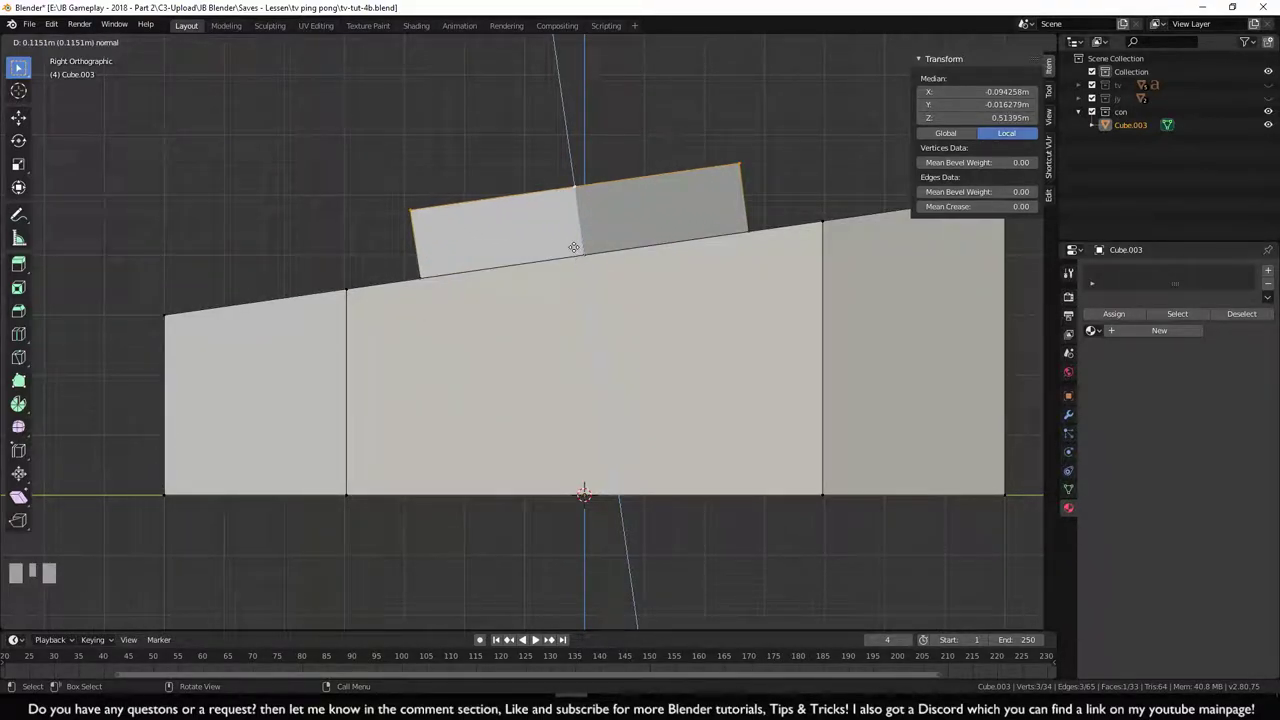
key(z)
key(z)
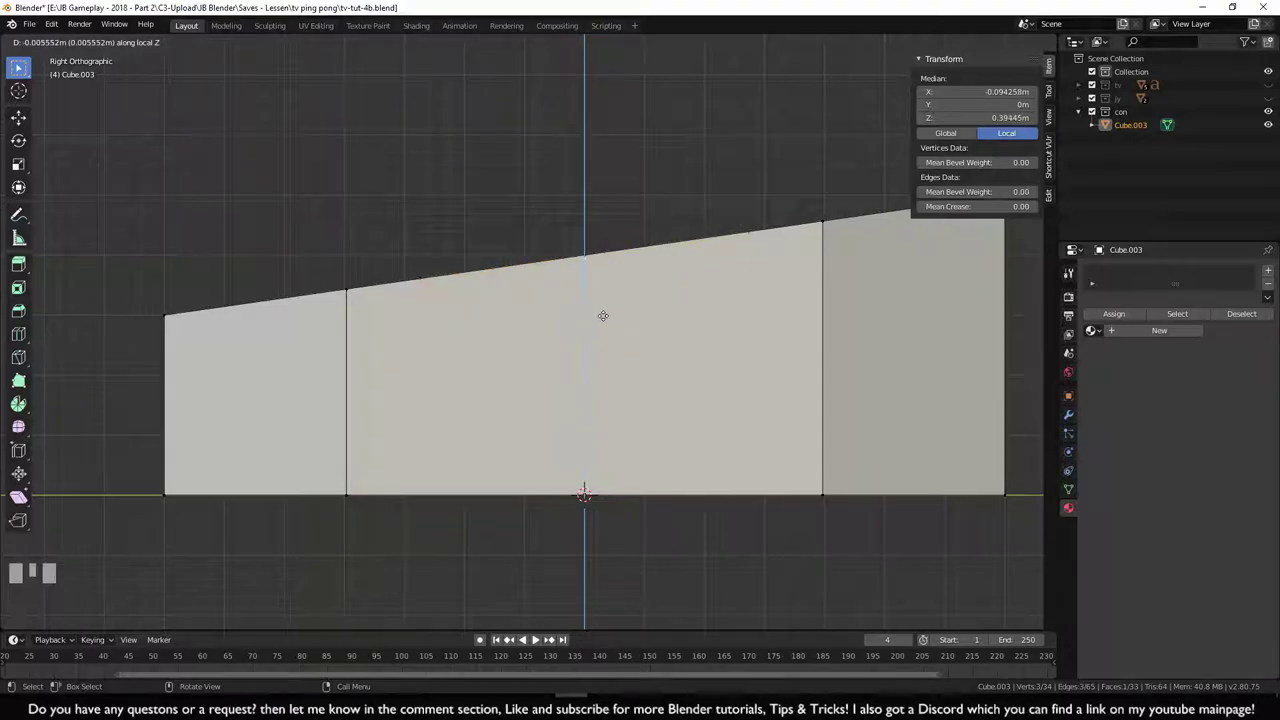
key(ctrl)
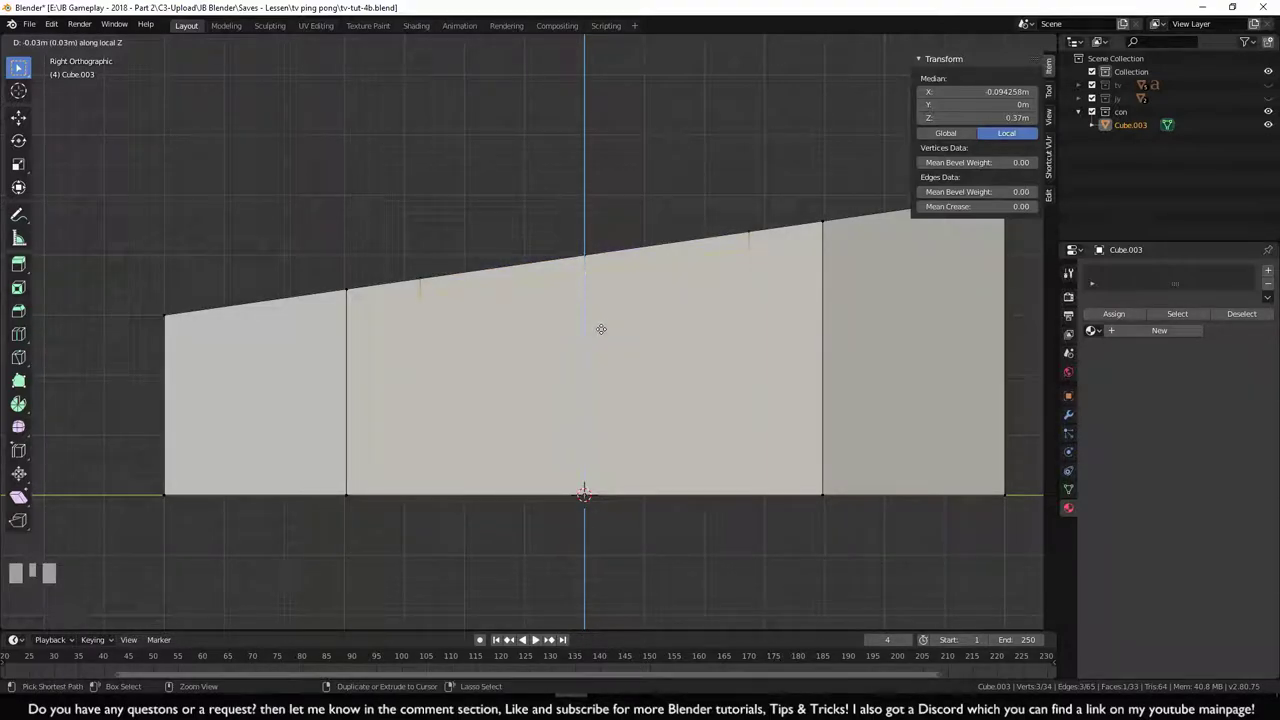
ctrl+click(601, 329)
middle_drag(601, 329, 648, 165)
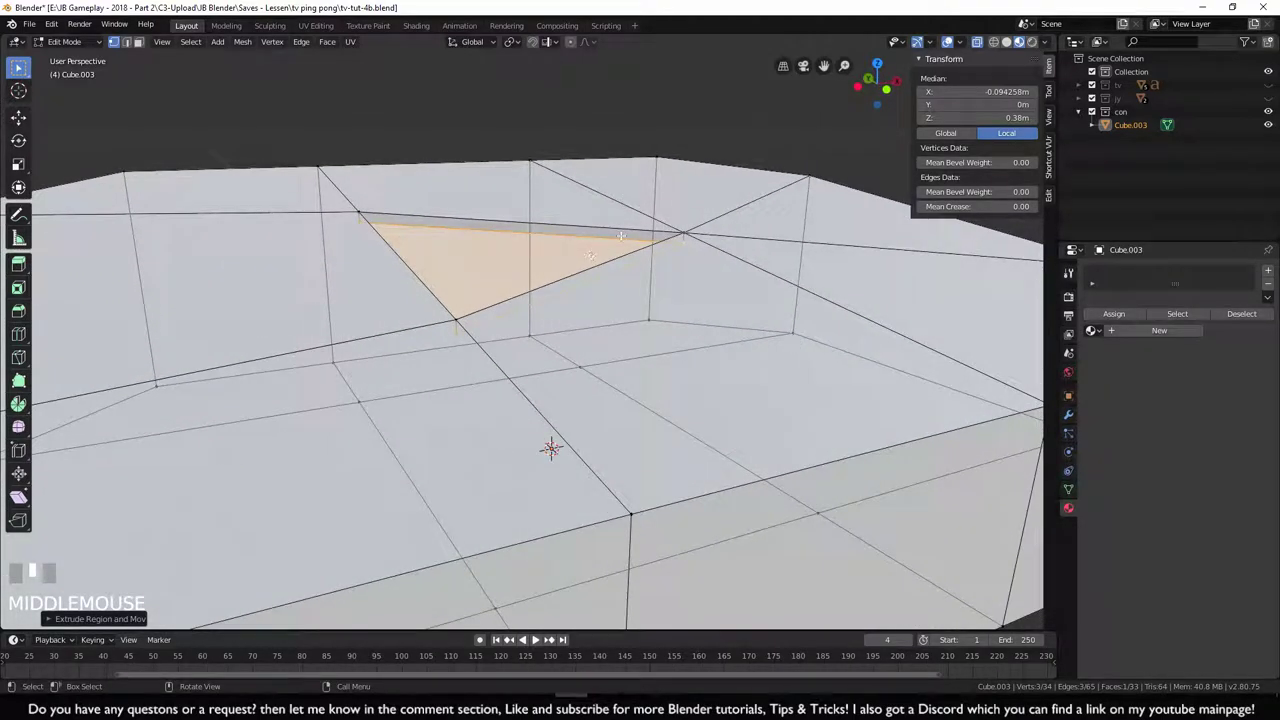
- Turn X-ray display off again and deselect all geometry around the triangular recess
scroll(621, 236, down, 3)
scroll(613, 259, down, 2)
key(ctrl+z)
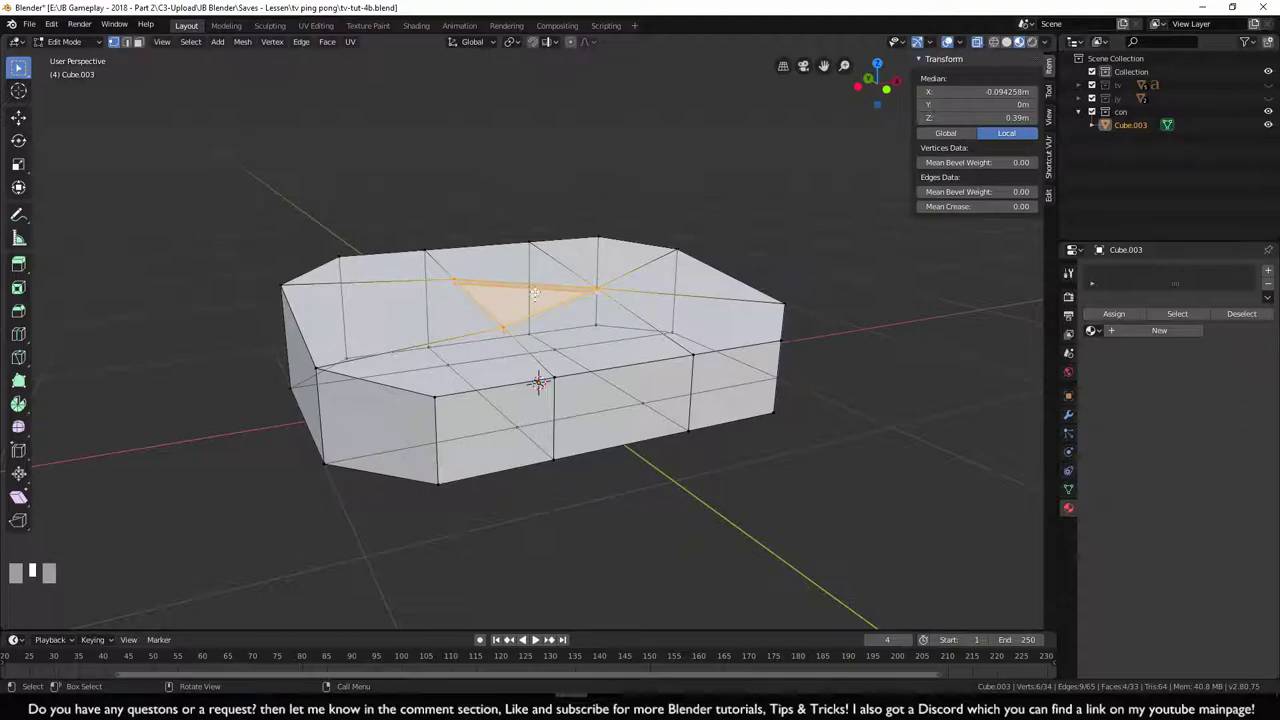
middle_drag(877, 267, 890, 300)
click(977, 42)
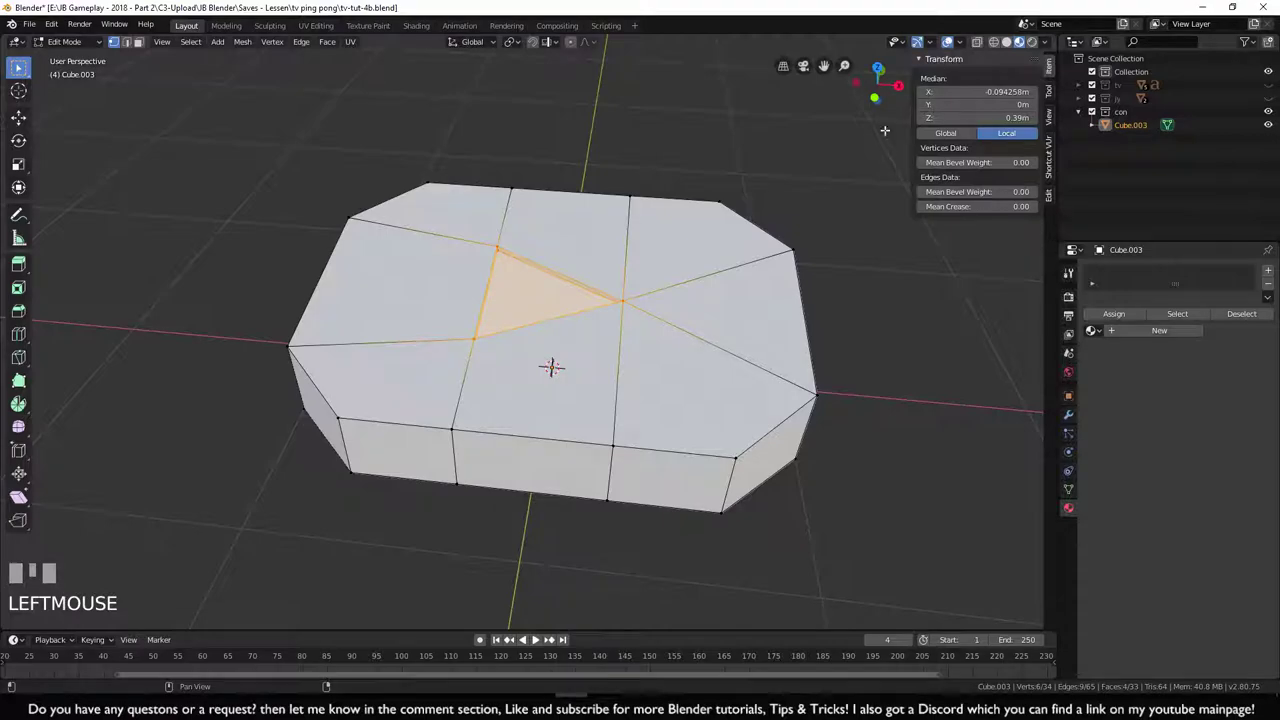
scroll(892, 378, up, 3)
shift+middle_drag(665, 228, 708, 271)
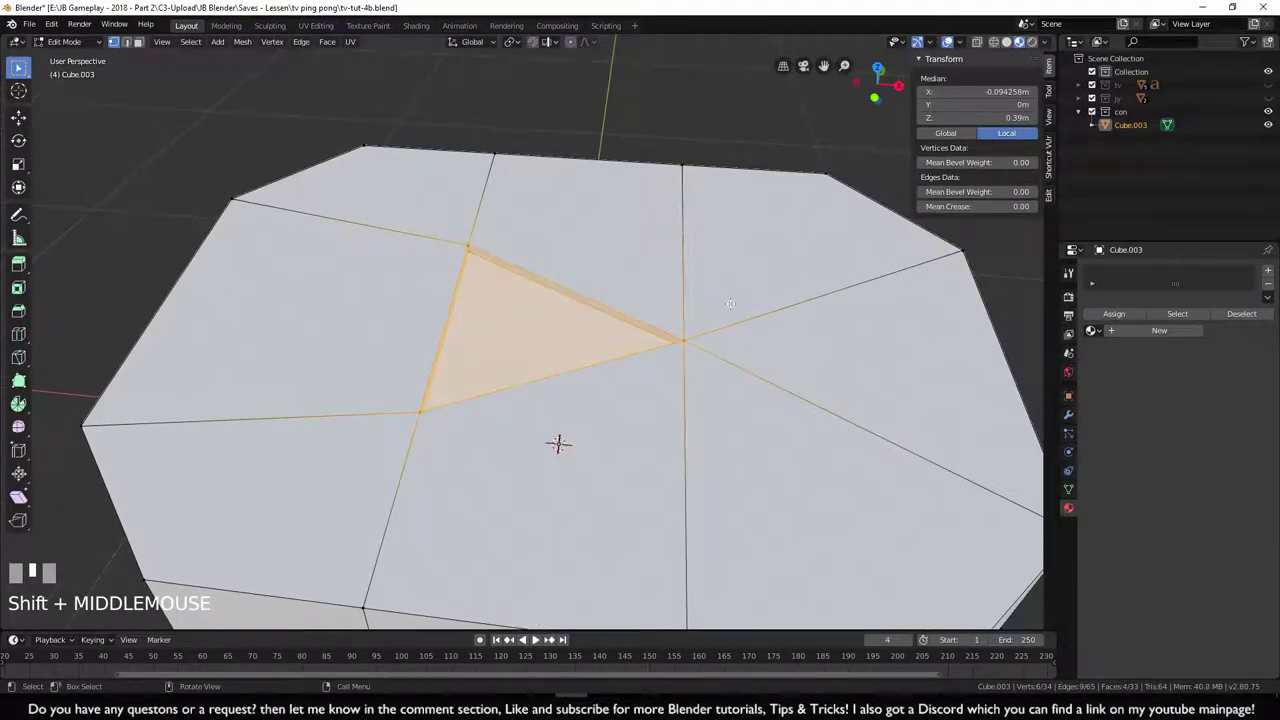
key(alt+a)
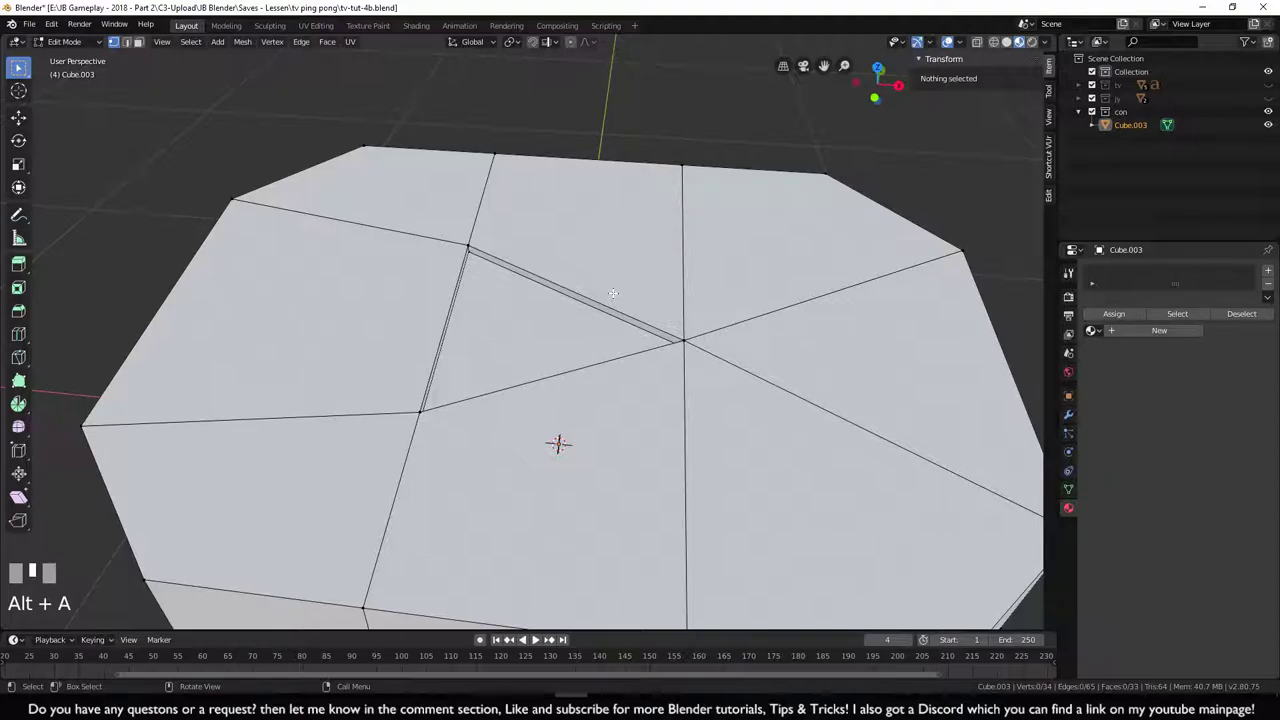
- Bevel the three upper edges of the triangular recess by about 0.012 m with one segment and deselect all
alt+click(595, 300)
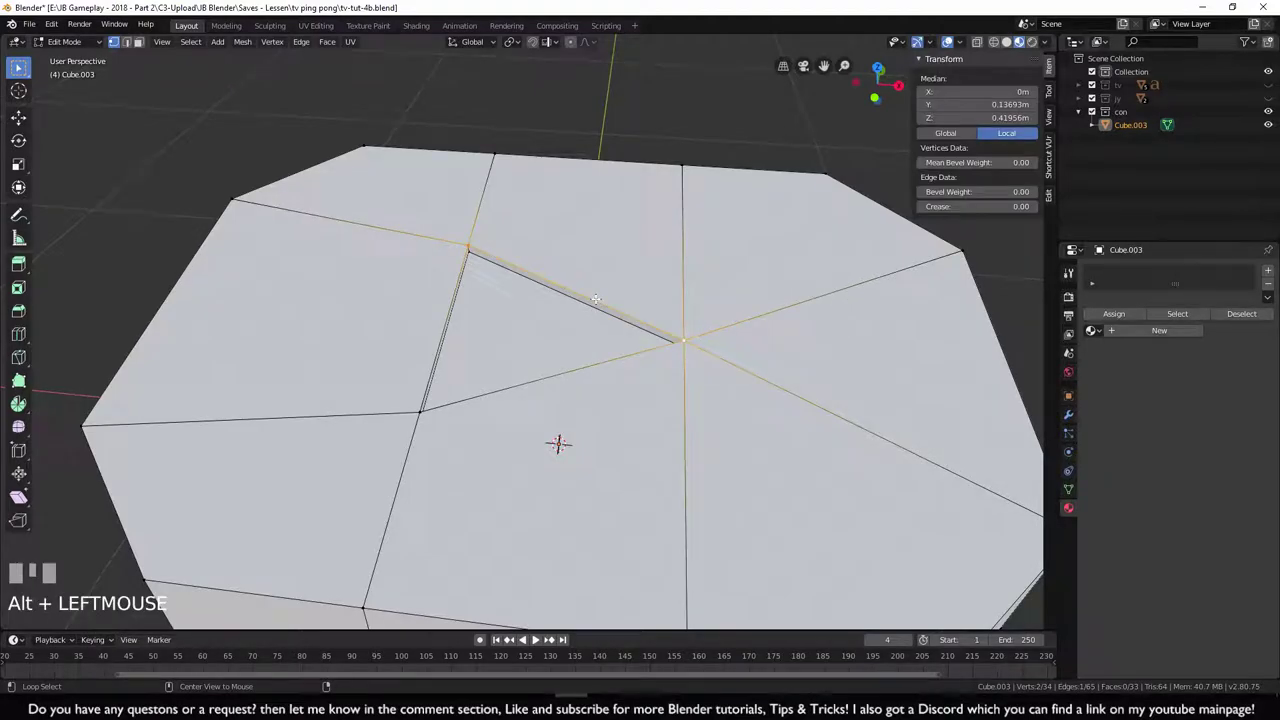
alt+shift+click(462, 396)
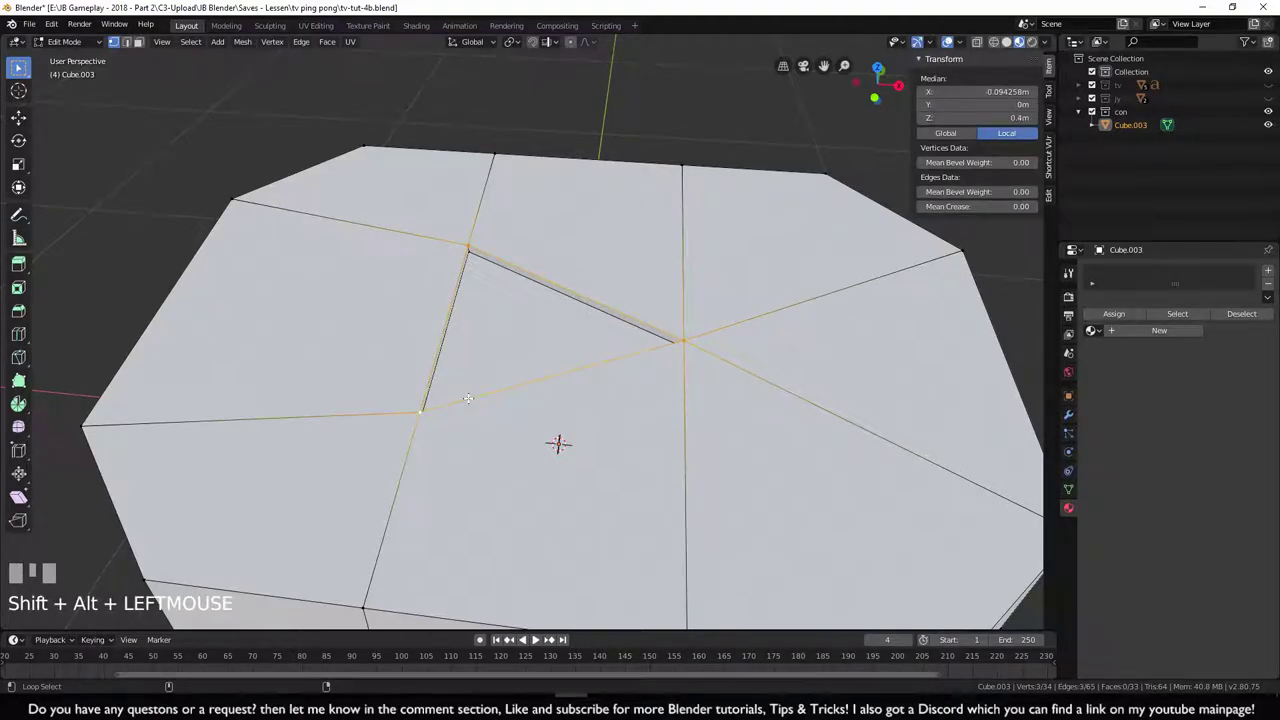
middle_drag(466, 399, 636, 414)
key(ctrl+b)
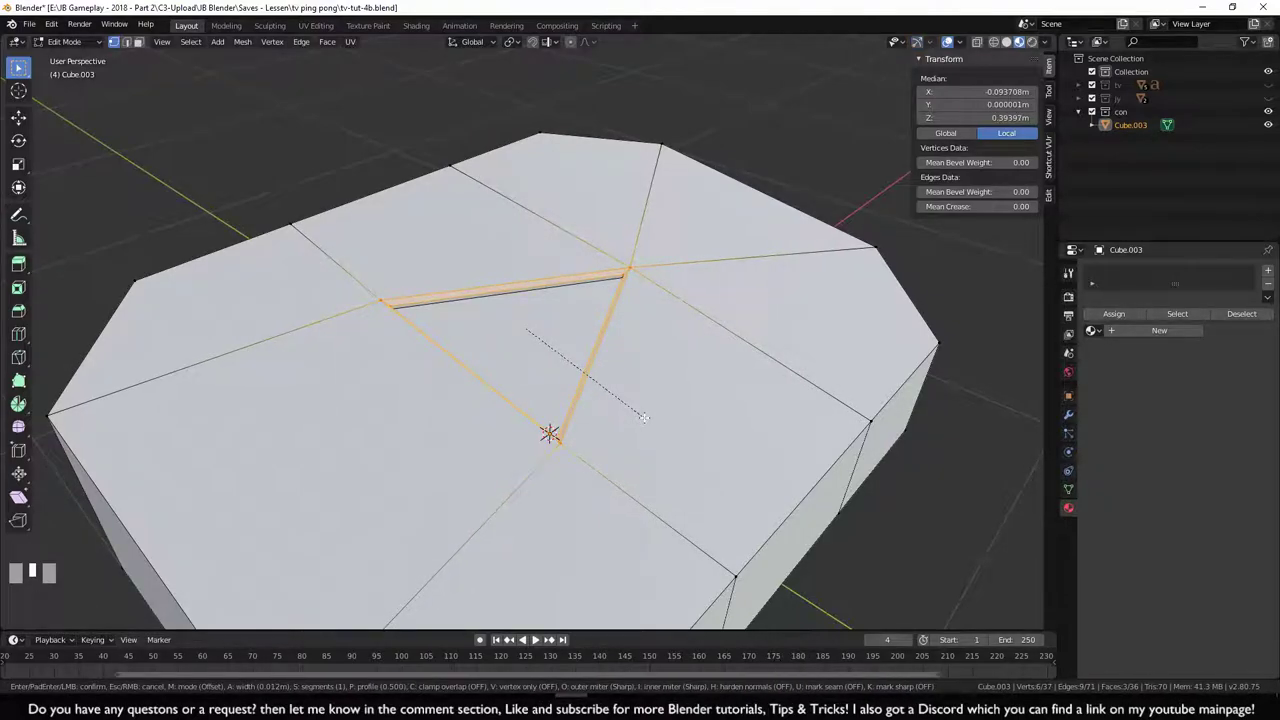
click(645, 418)
mouse_move(645, 418)
middle_down()
mouse_move(650, 390)
mouse_move(660, 415)
middle_up()
scroll(700, 430, up, 5)
scroll(733, 444, down, 5)
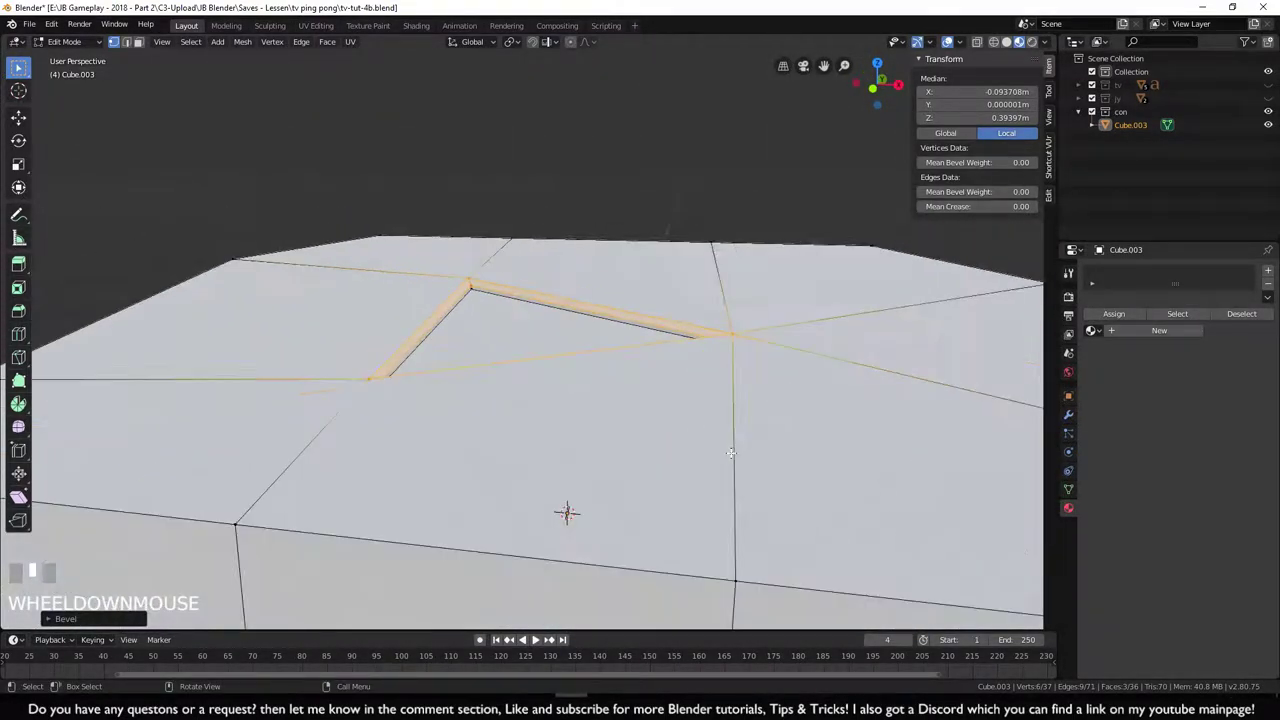
click(834, 451)
mouse_move(749, 423)
middle_down()
mouse_move(782, 450)
mouse_move(751, 440)
middle_up()
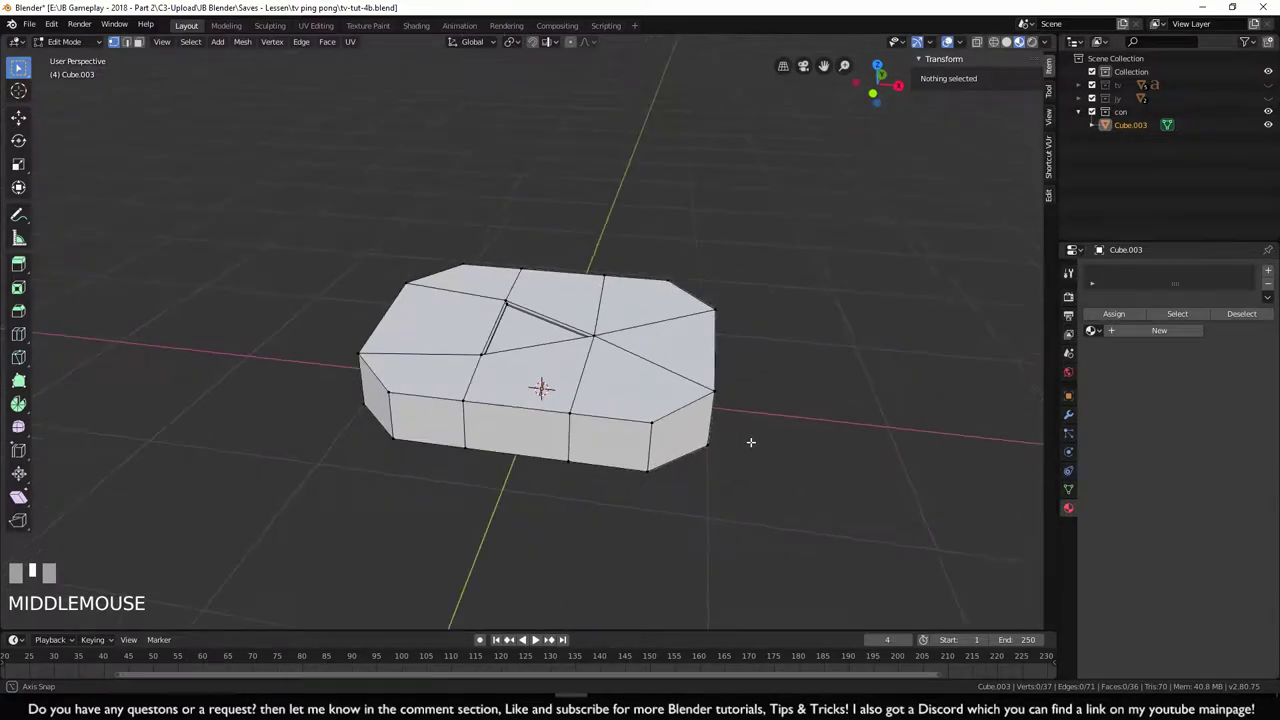
- Switch the viewport to solid shading, check the recess in Object Mode, and return to Edit Mode on the console
key(Tab)
scroll(751, 448, up, 2)
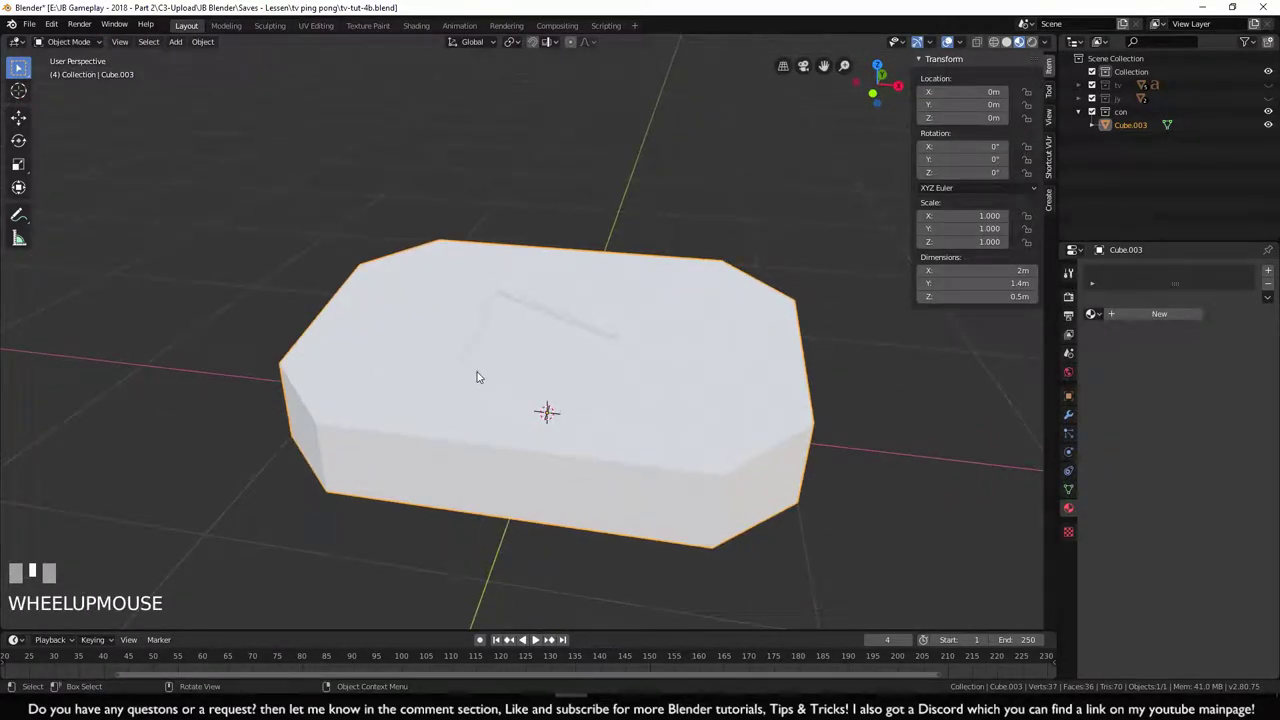
scroll(508, 423, up, 1)
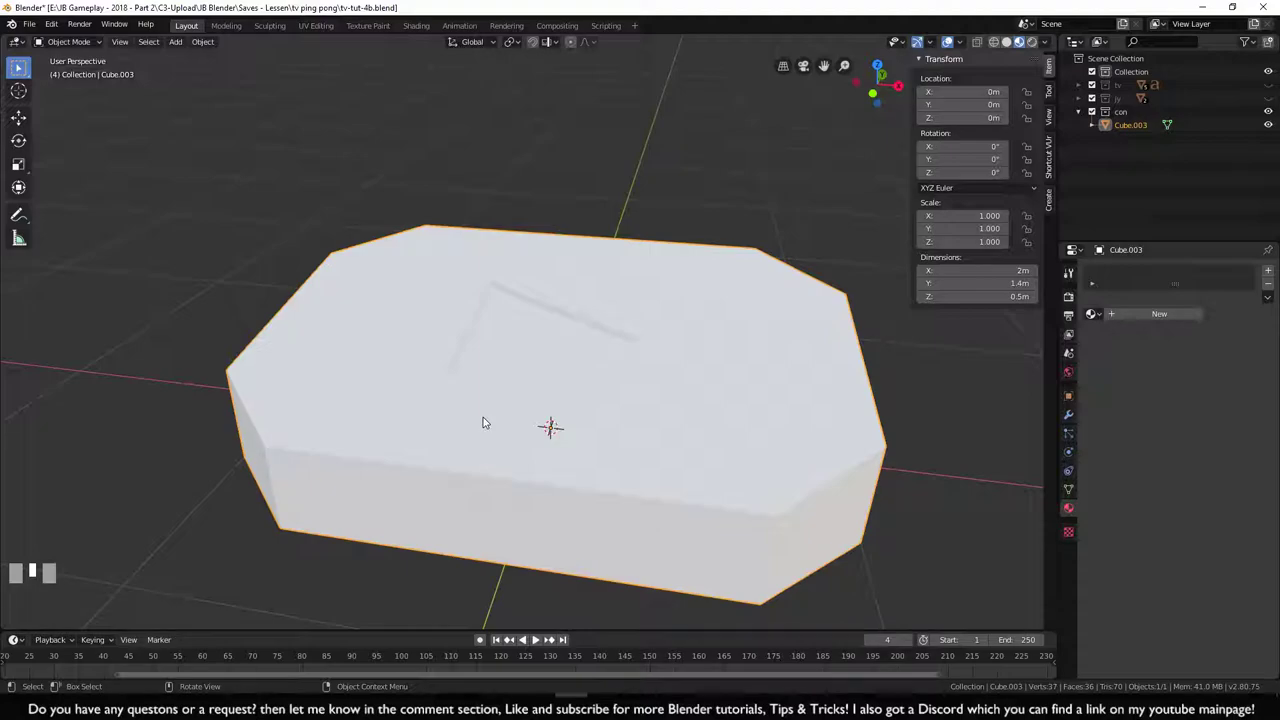
click(1007, 43)
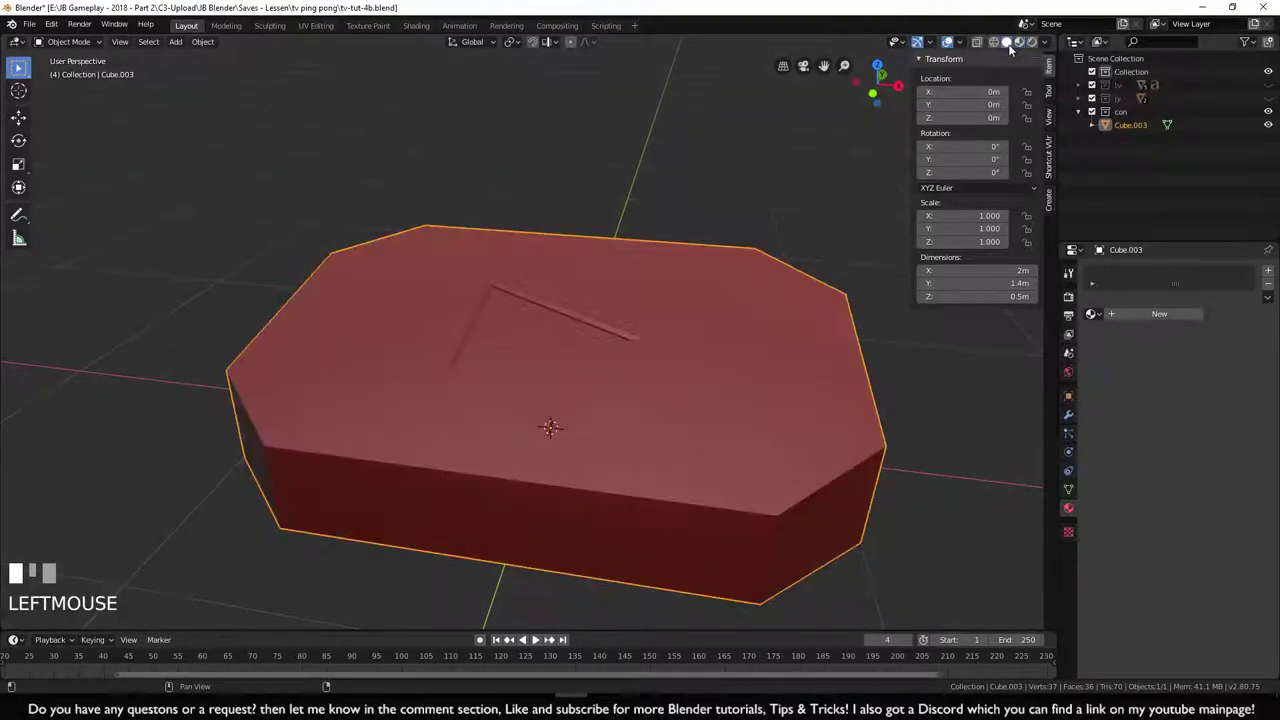
middle_drag(594, 409, 631, 451)
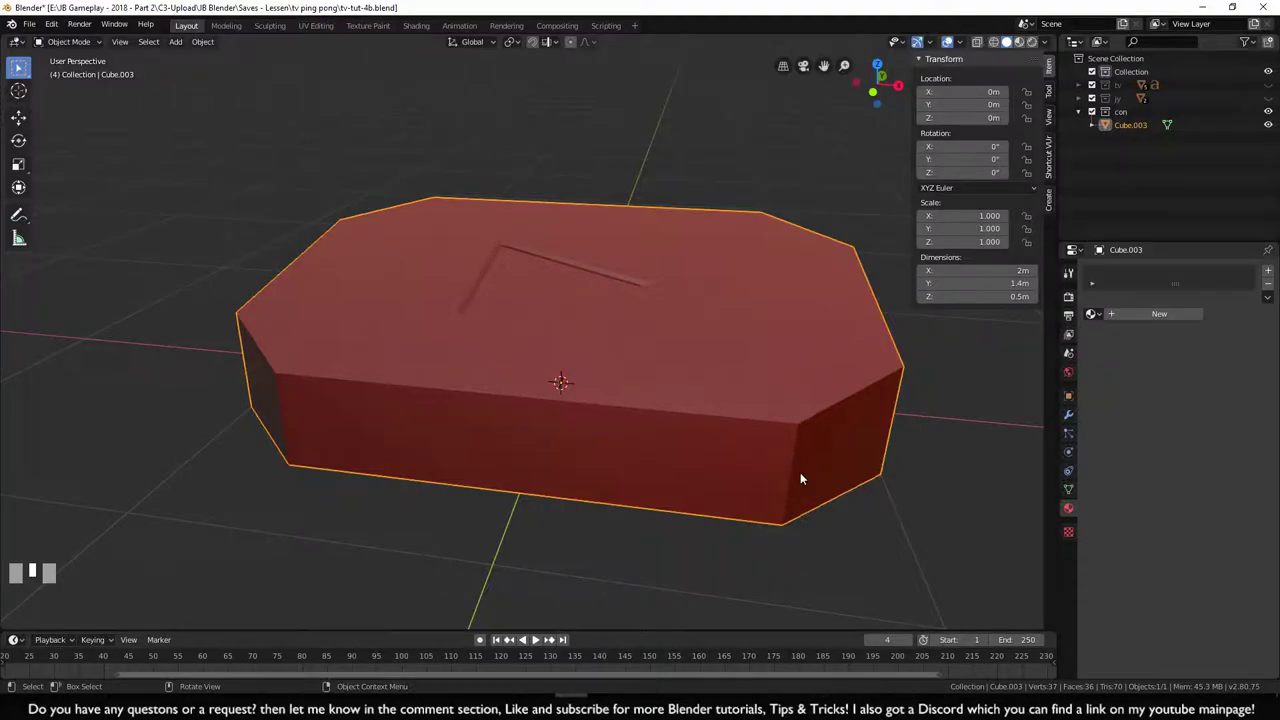
key(KP_7)
shift+middle_drag(800, 477, 774, 529)
key(Tab)
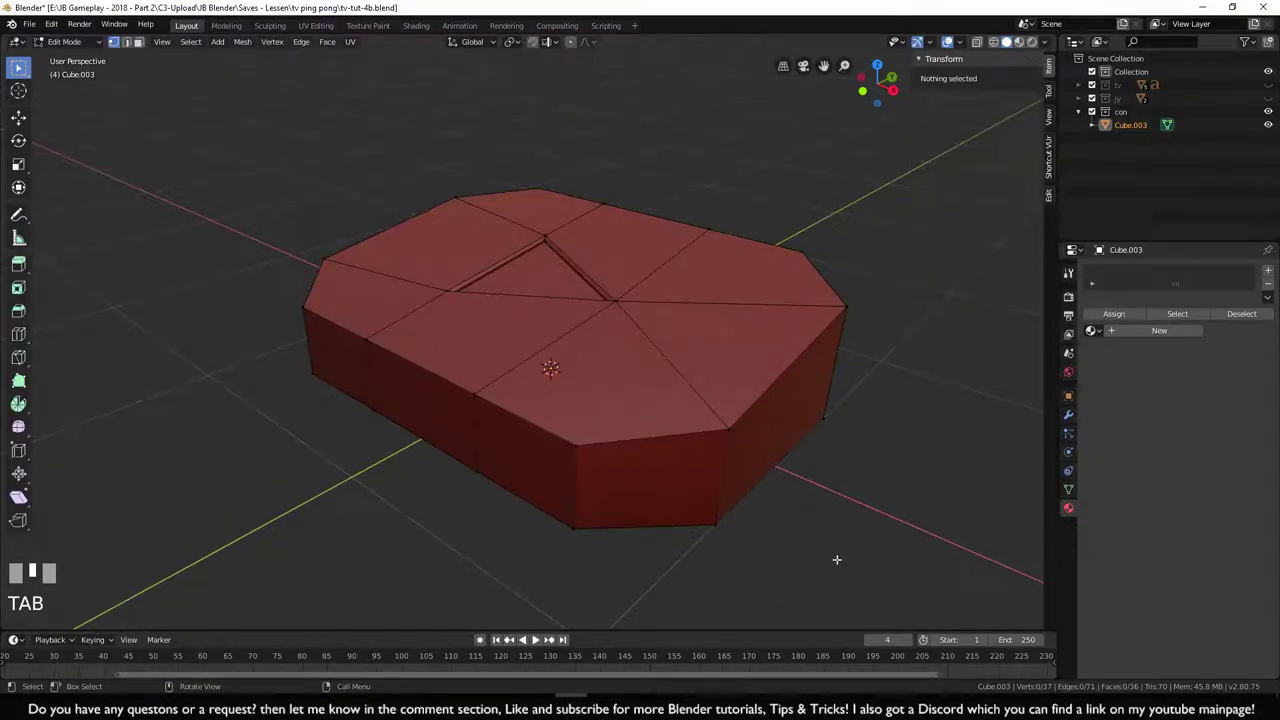
middle_drag(836, 554, 723, 489)
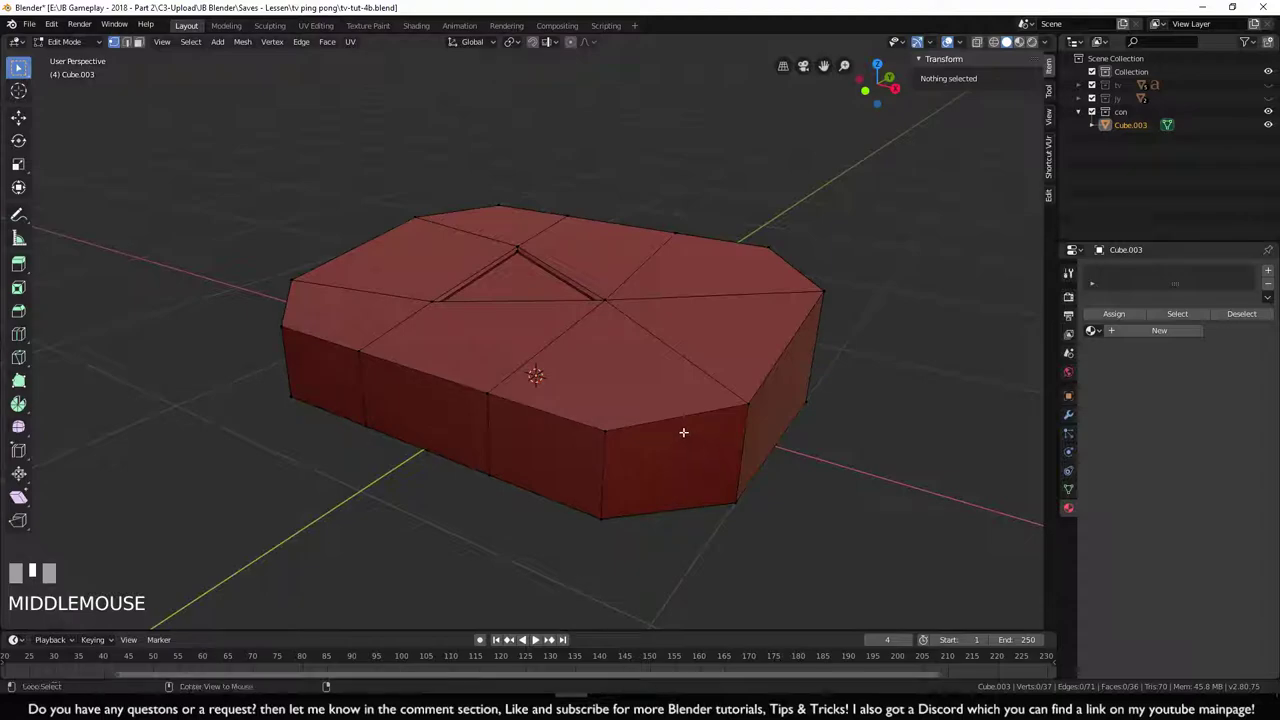
alt+shift+click(684, 416)
alt+shift+click(695, 514)
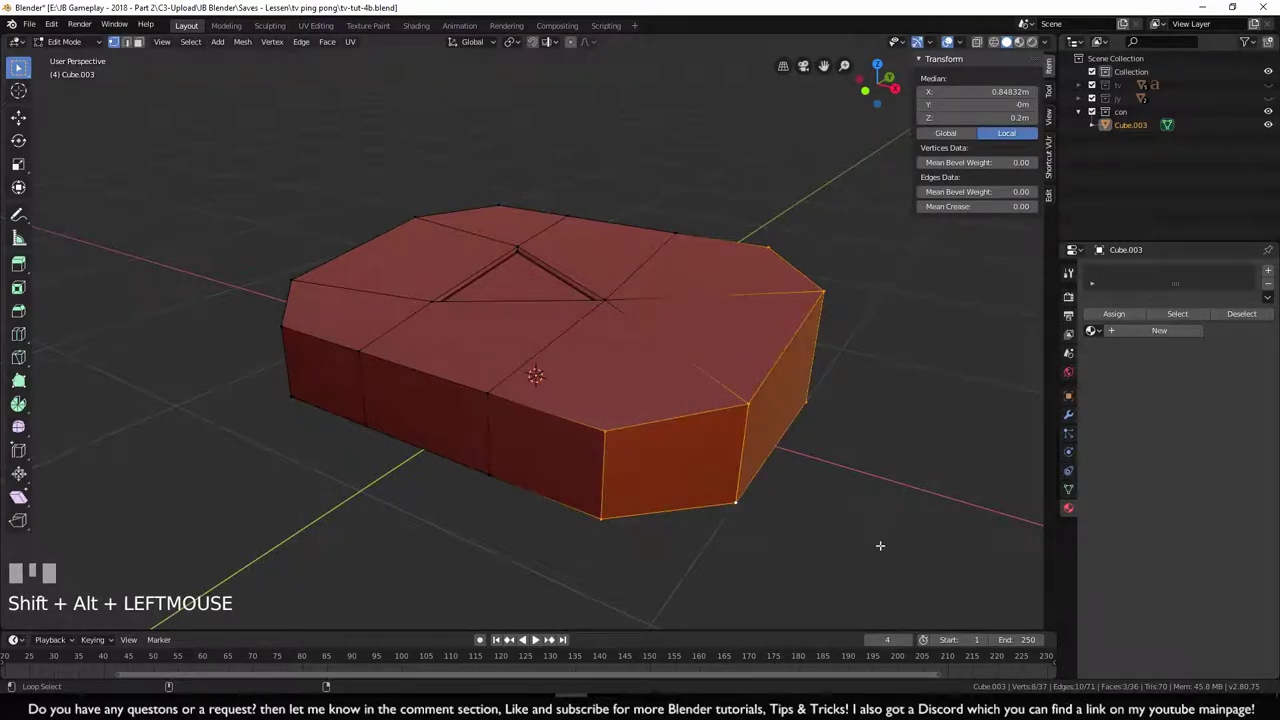
click(857, 484)
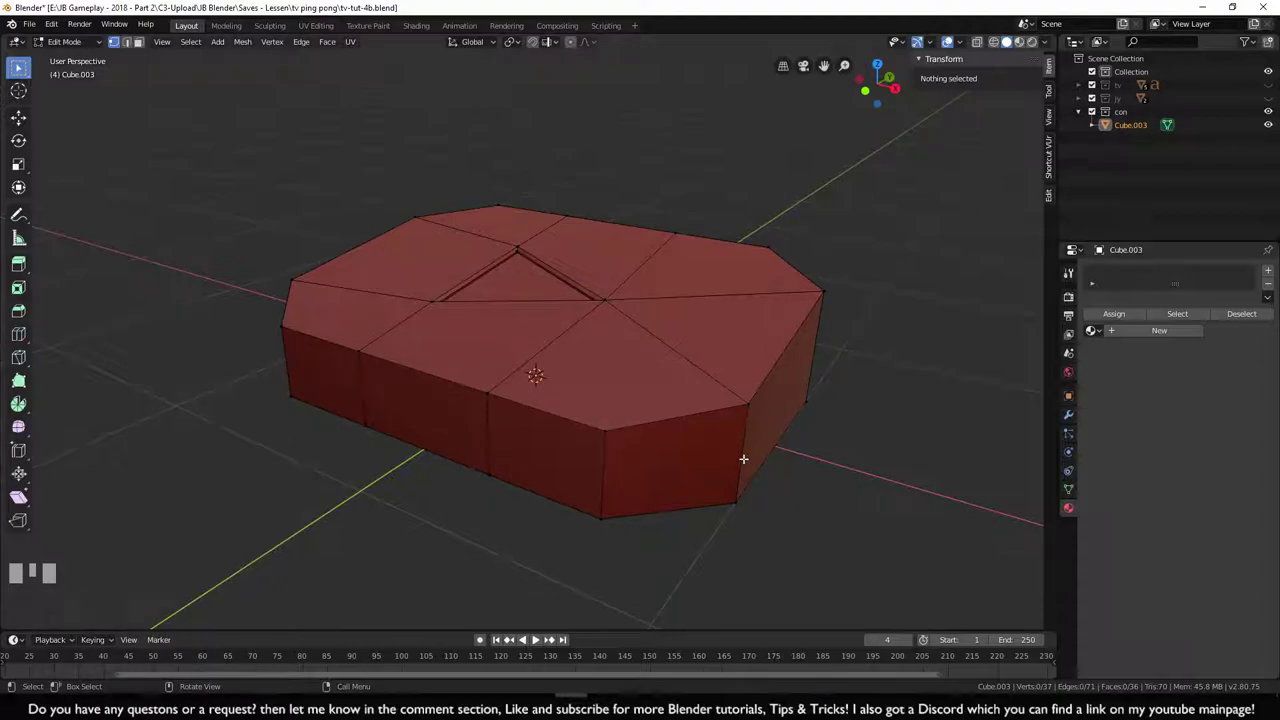
- Add one horizontal edge loop around the console's side walls, midway between the top and bottom rims
key(ctrl+r)
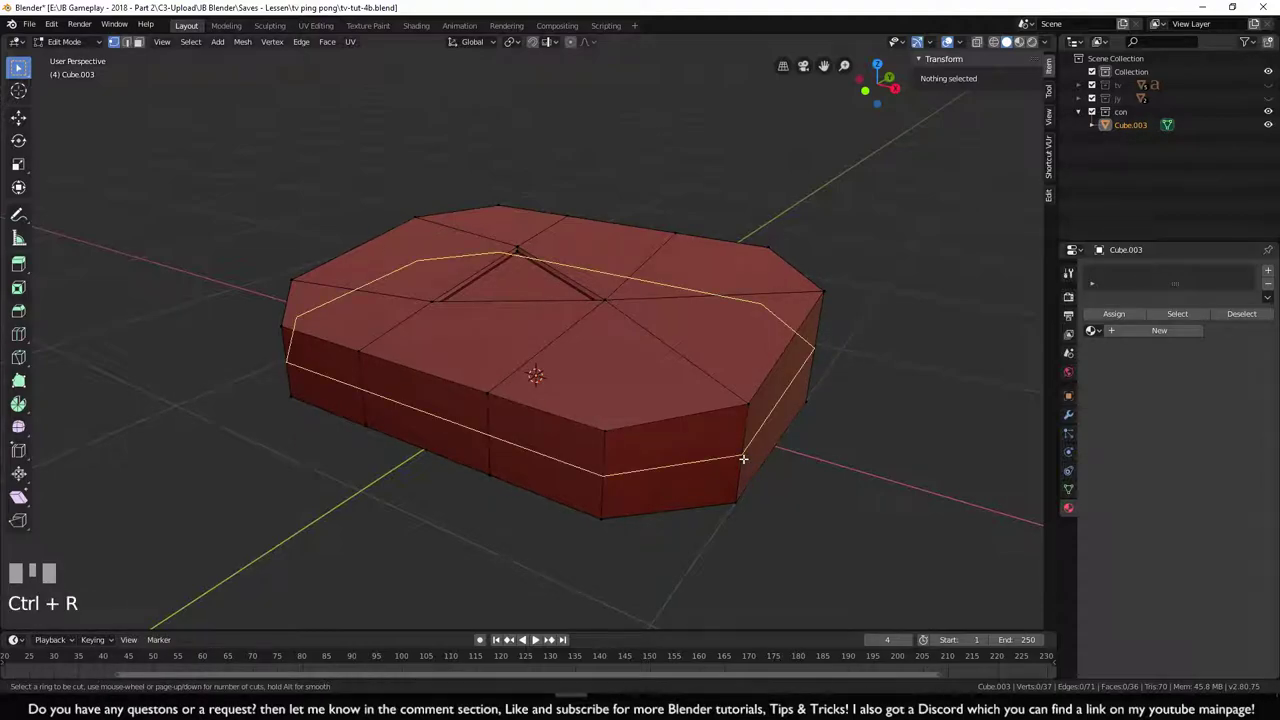
click(743, 459)
click(897, 527)
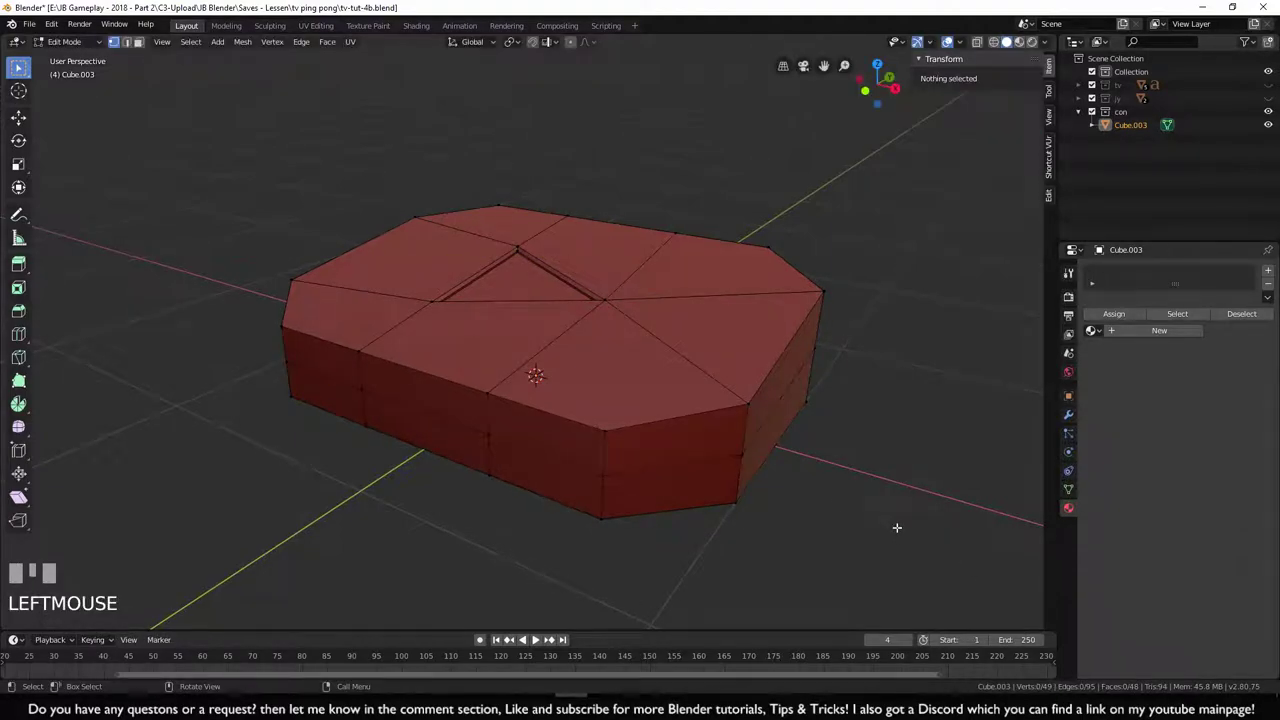
- Bevel all outer edges of the console's top and bottom rims by about 0.015 m with one segment and deselect everything
alt+shift+click(705, 413)
alt+shift+click(696, 503)
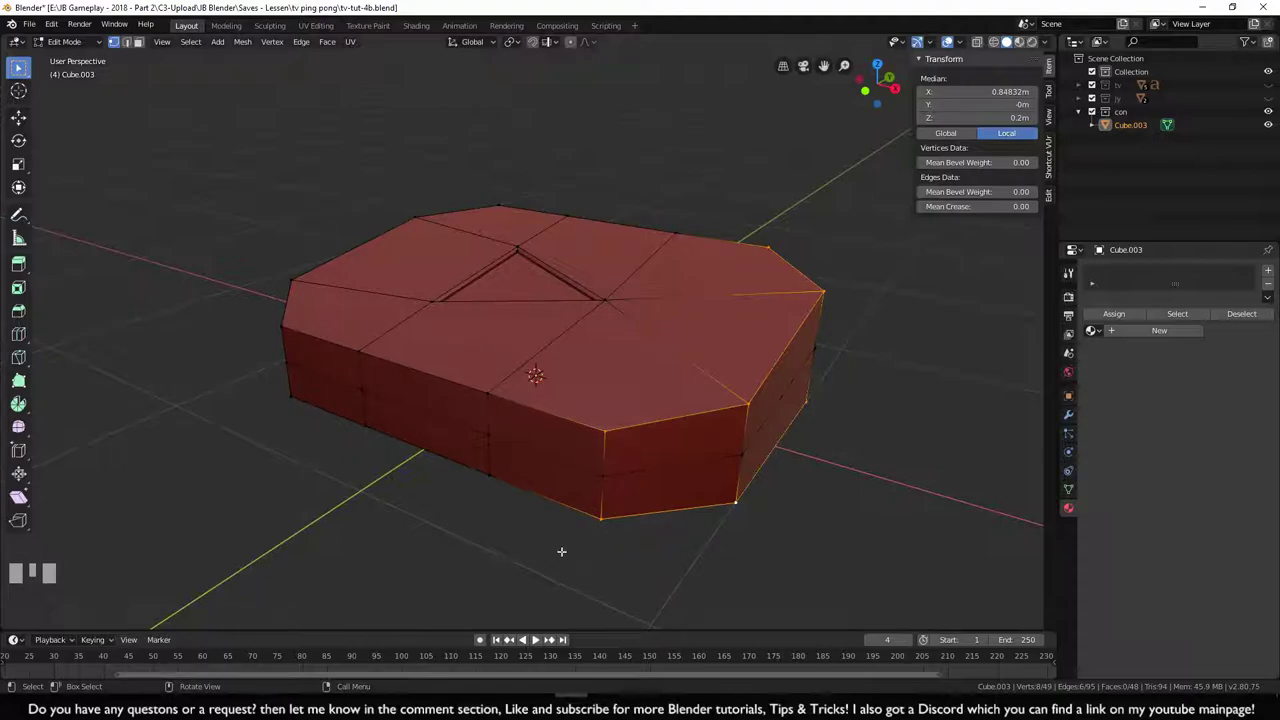
mouse_move(571, 528)
alt+shift+middle_down()
mouse_move(614, 537)
mouse_move(558, 537)
alt+shift+middle_up()
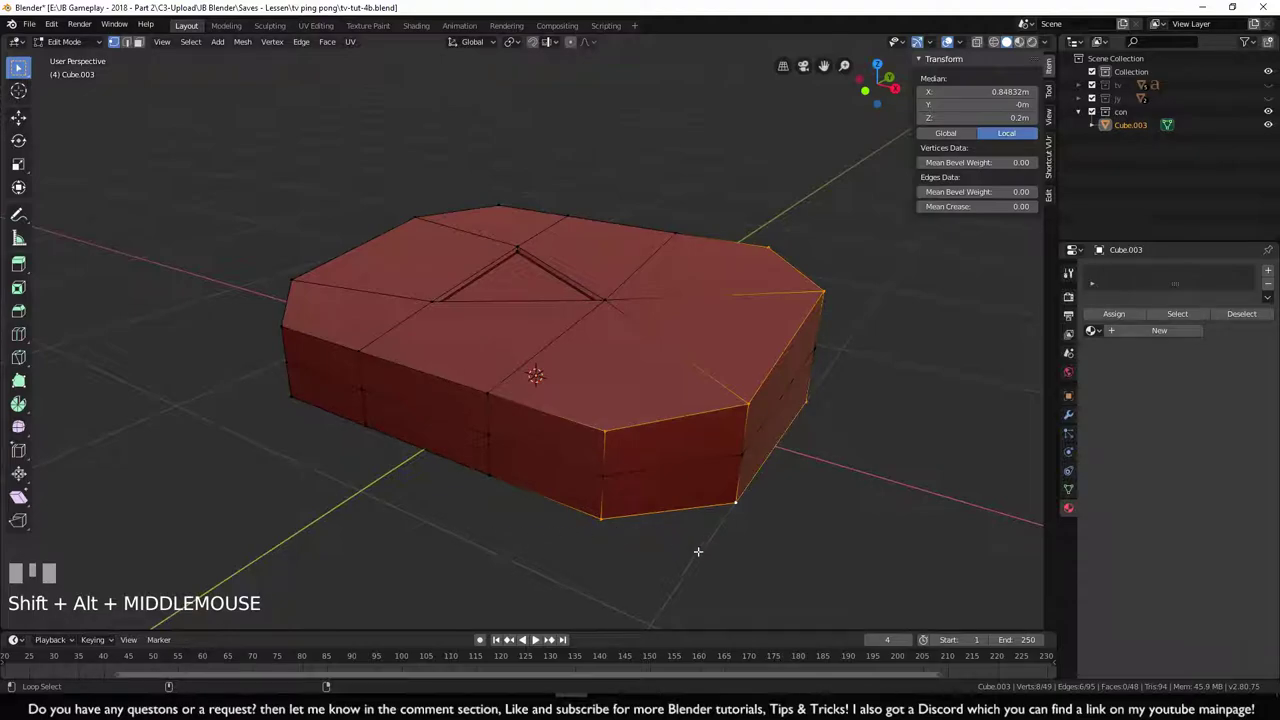
middle_drag(336, 506, 549, 537)
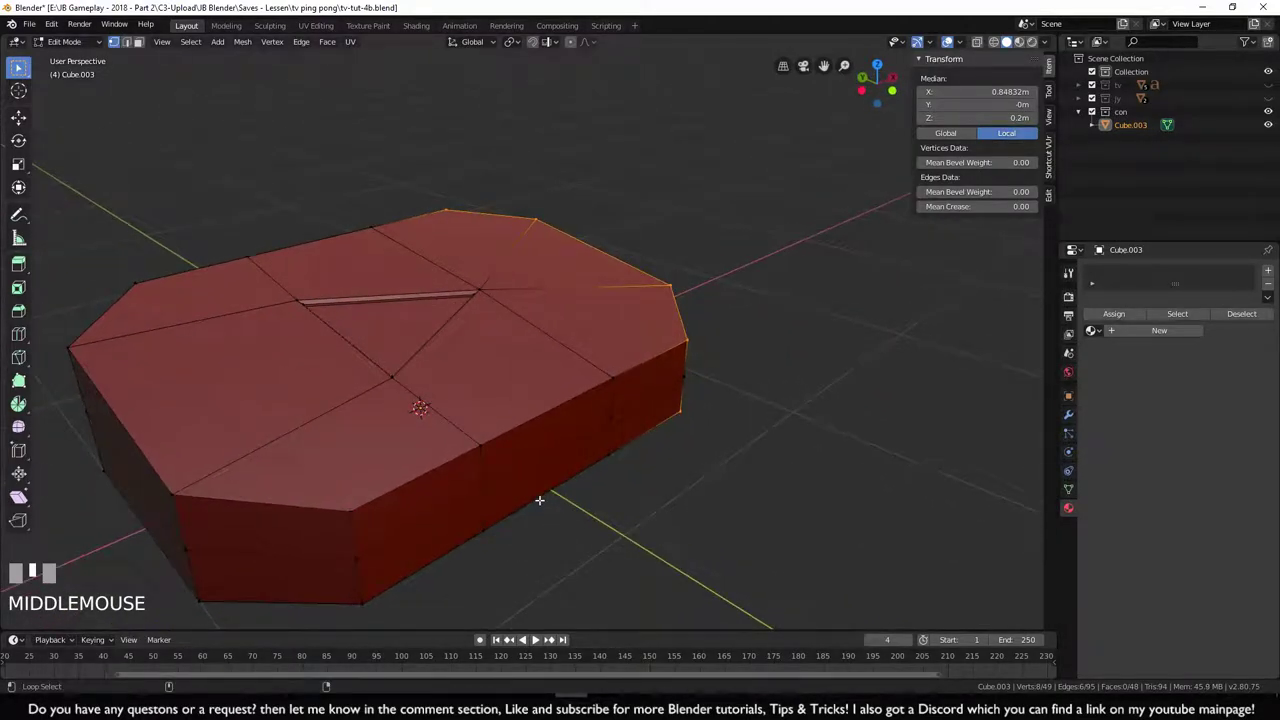
alt+shift+click(540, 449)
alt+shift+click(531, 424)
middle_drag(531, 424, 640, 323)
alt+shift+click(640, 323)
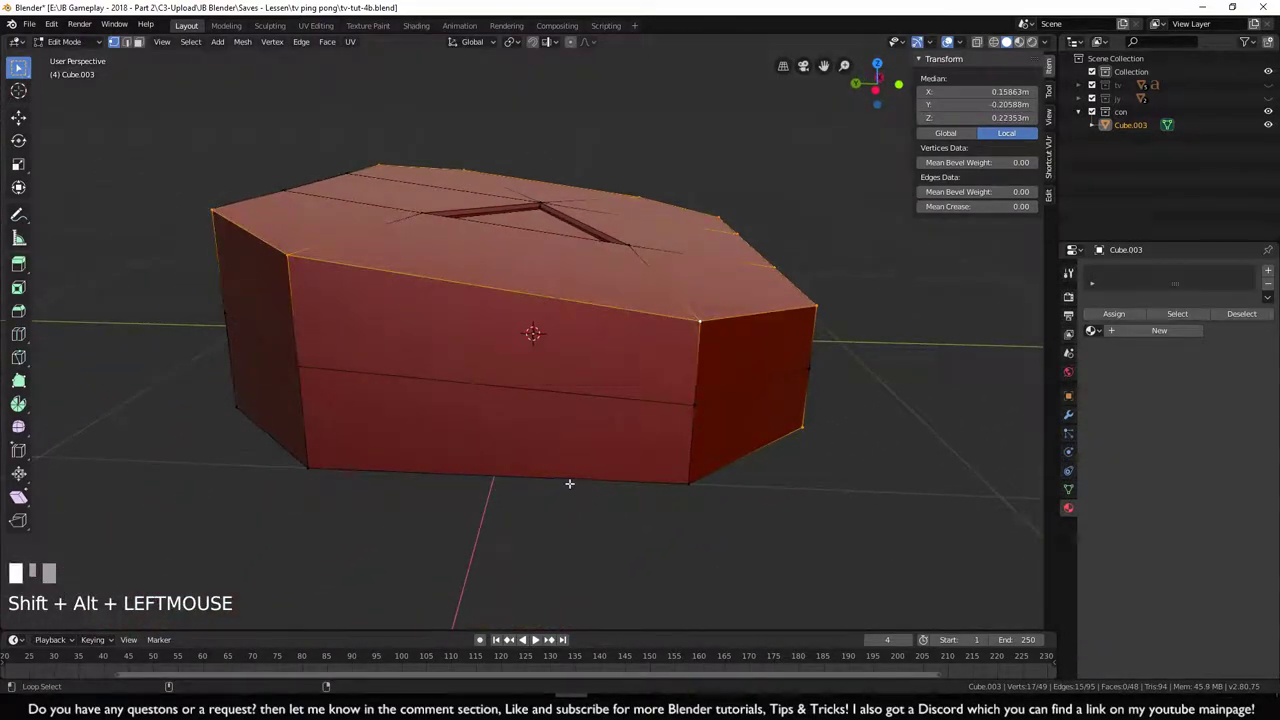
middle_drag(460, 520, 583, 514)
alt+shift+click(555, 451)
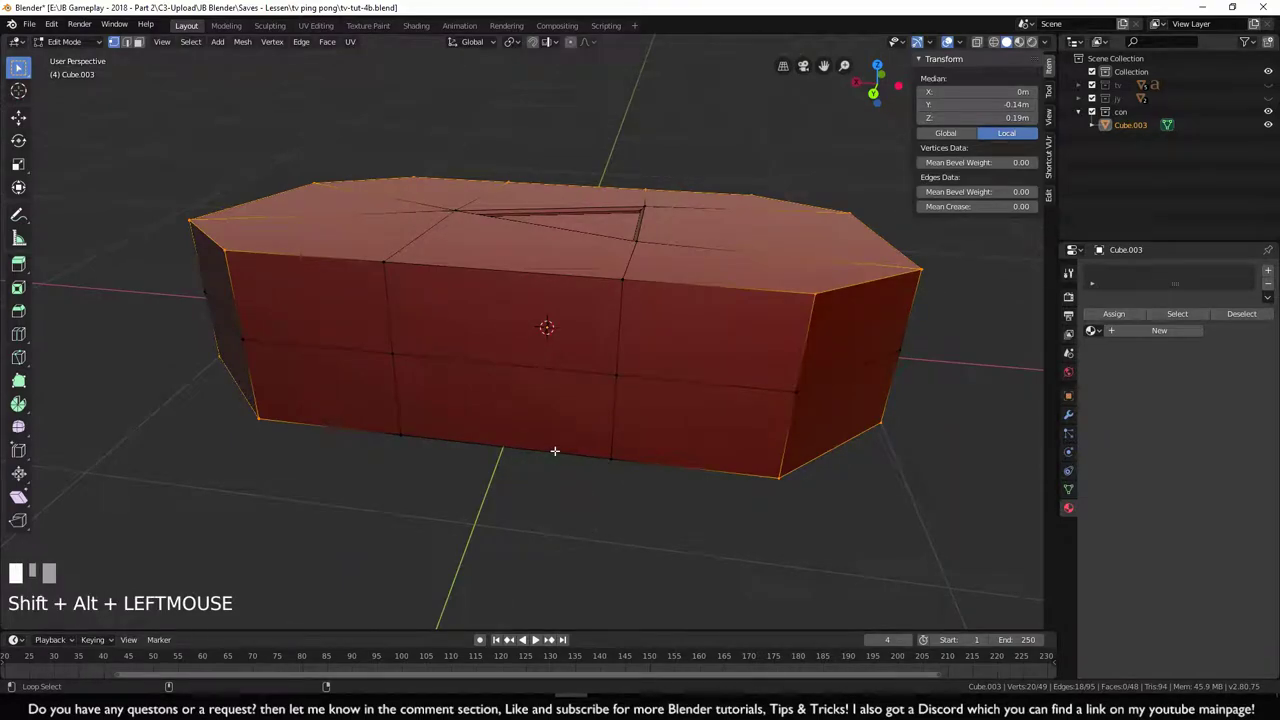
alt+shift+click(557, 286)
middle_drag(557, 286, 683, 497)
key(ctrl+b)
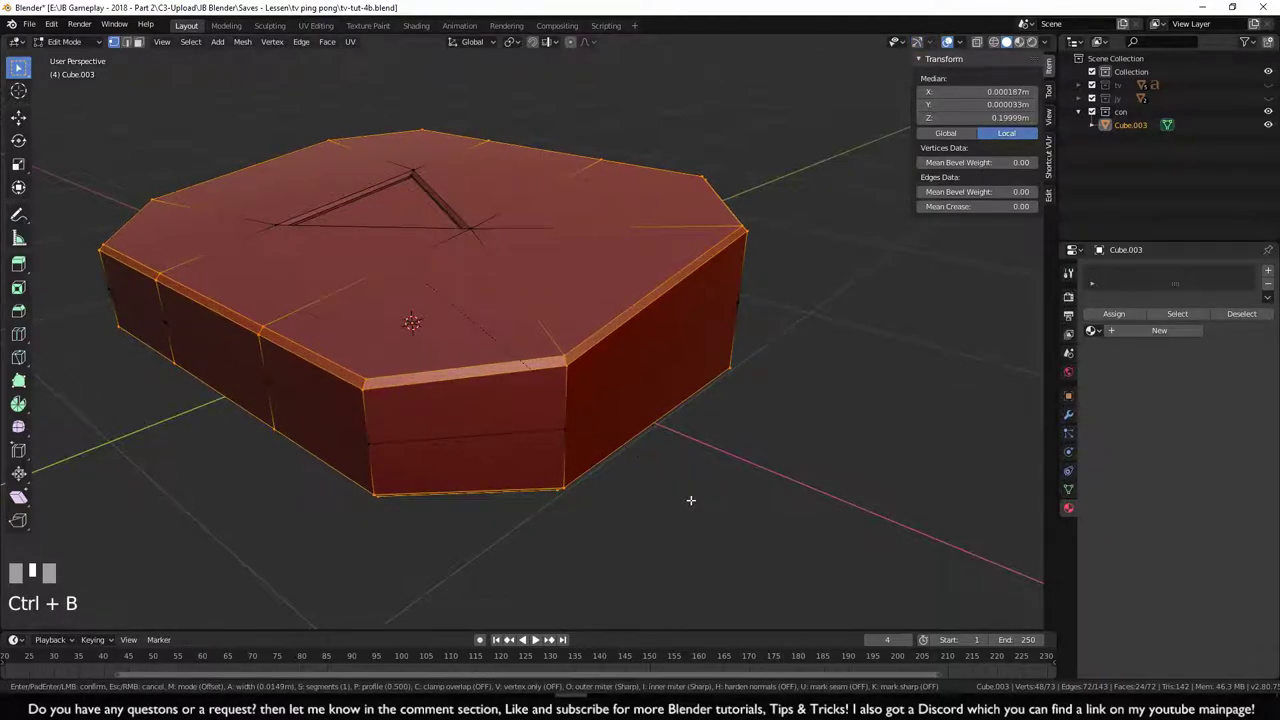
click(688, 502)
middle_drag(686, 503, 643, 405)
scroll(631, 556, up, 1)
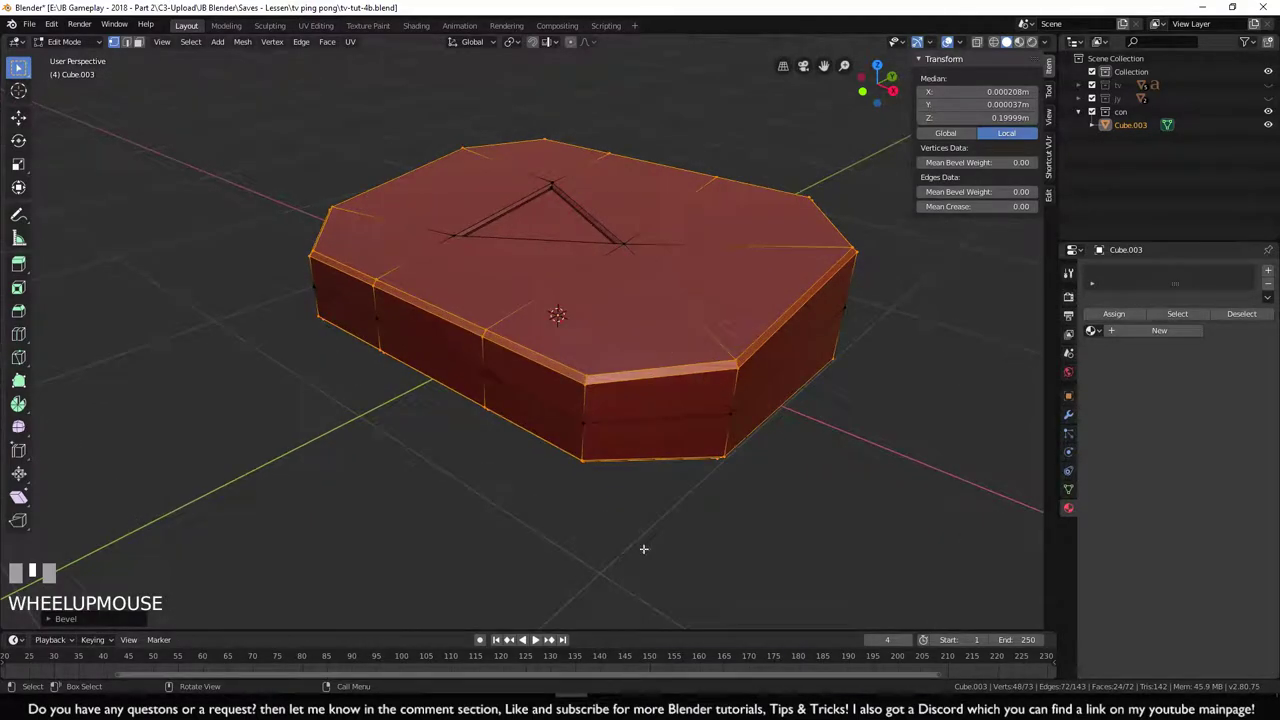
scroll(559, 552, up, 1)
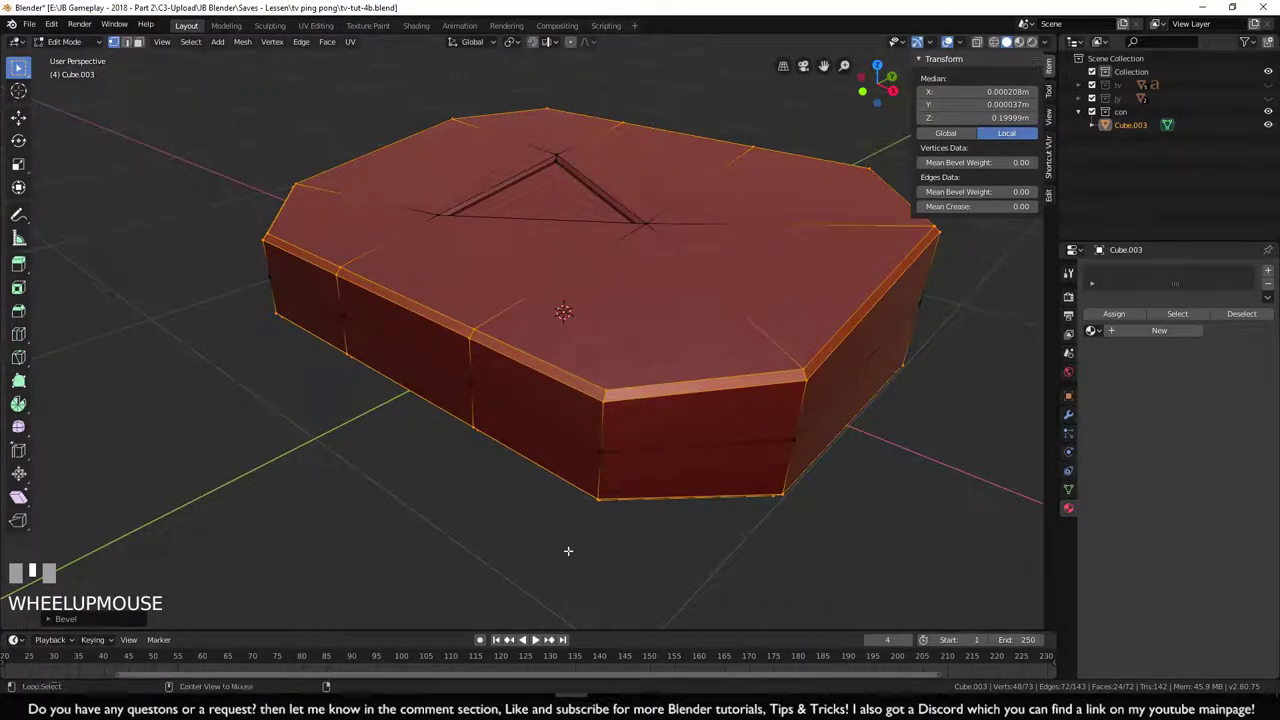
key(alt+a)
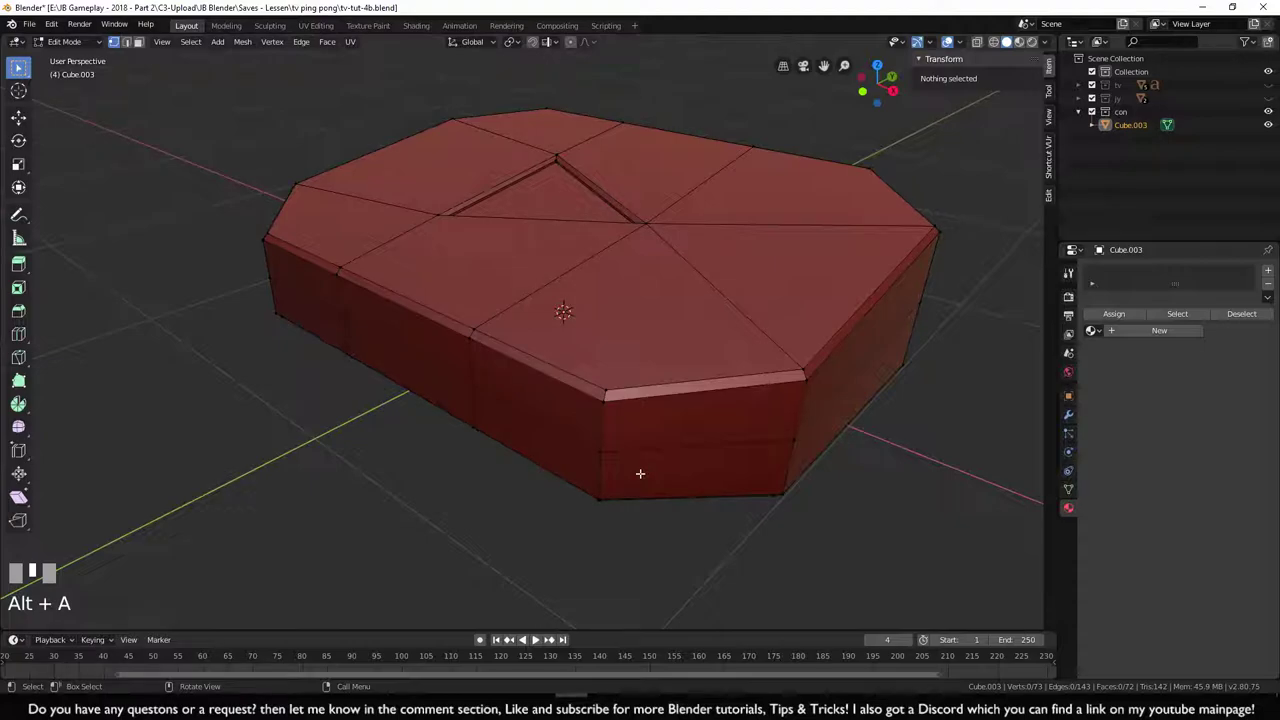
- Delete the vertices of the horizontal edge loop around the middle of the side walls
alt+click(665, 450)
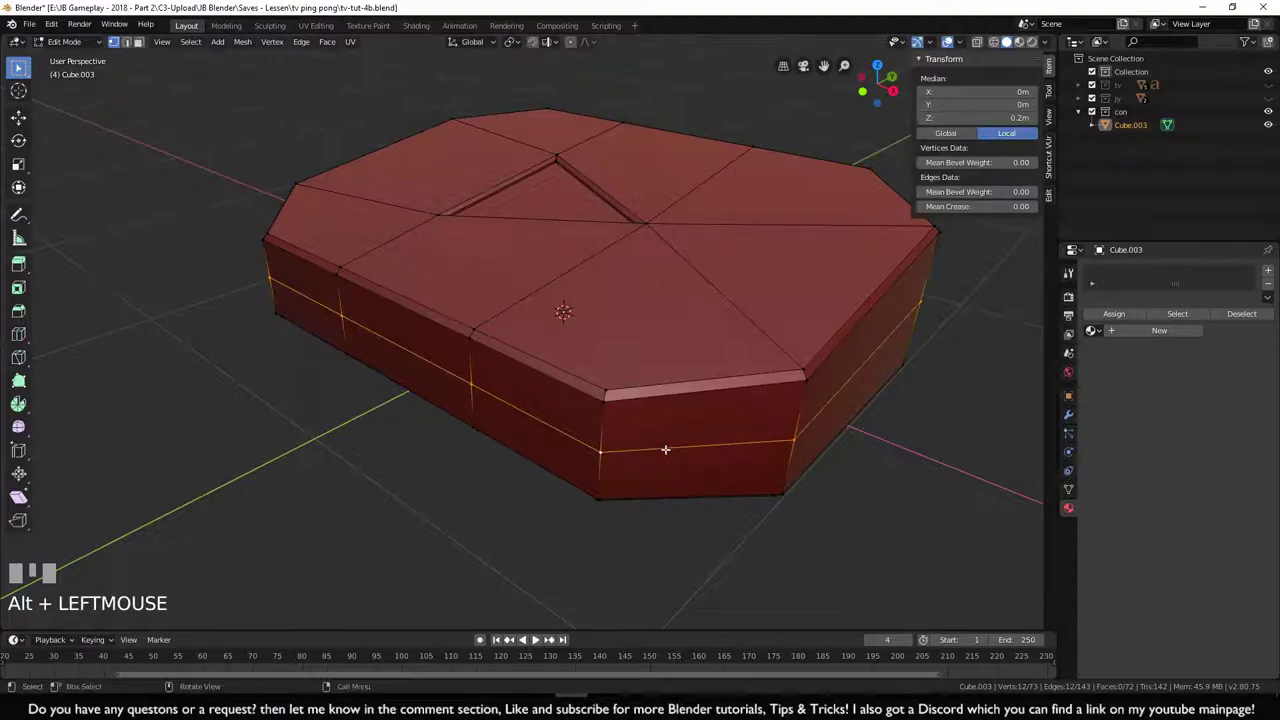
key(x)
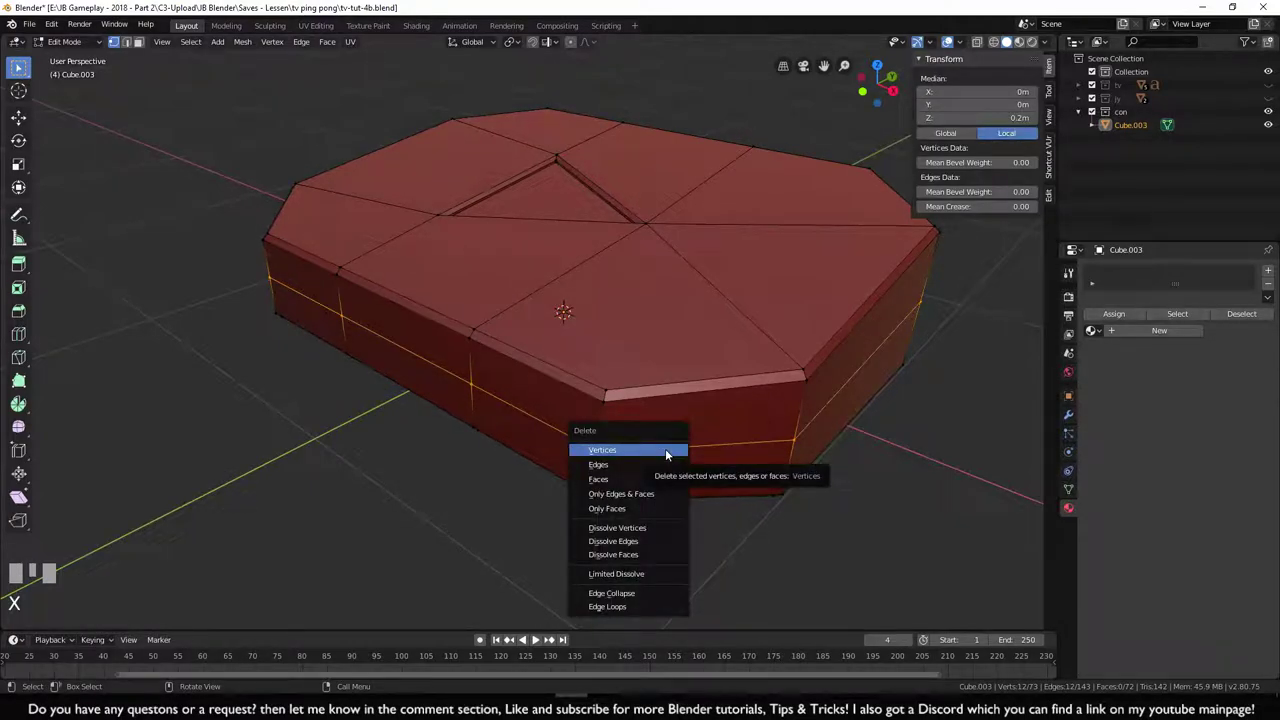
click(665, 449)
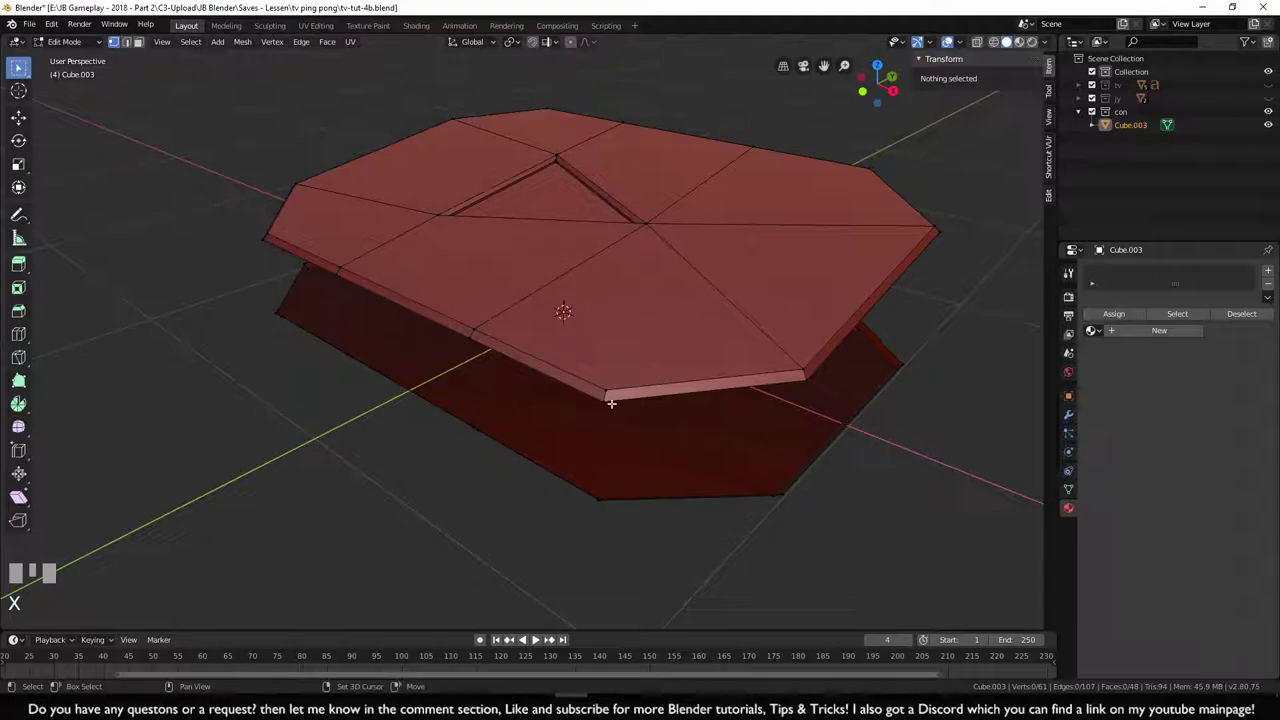
- Fill a face between the top and bottom rims at the chamfered corner on the +X, -Y side
shift+click(606, 398)
shift+click(806, 378)
middle_drag(806, 378, 706, 425)
shift+click(626, 335)
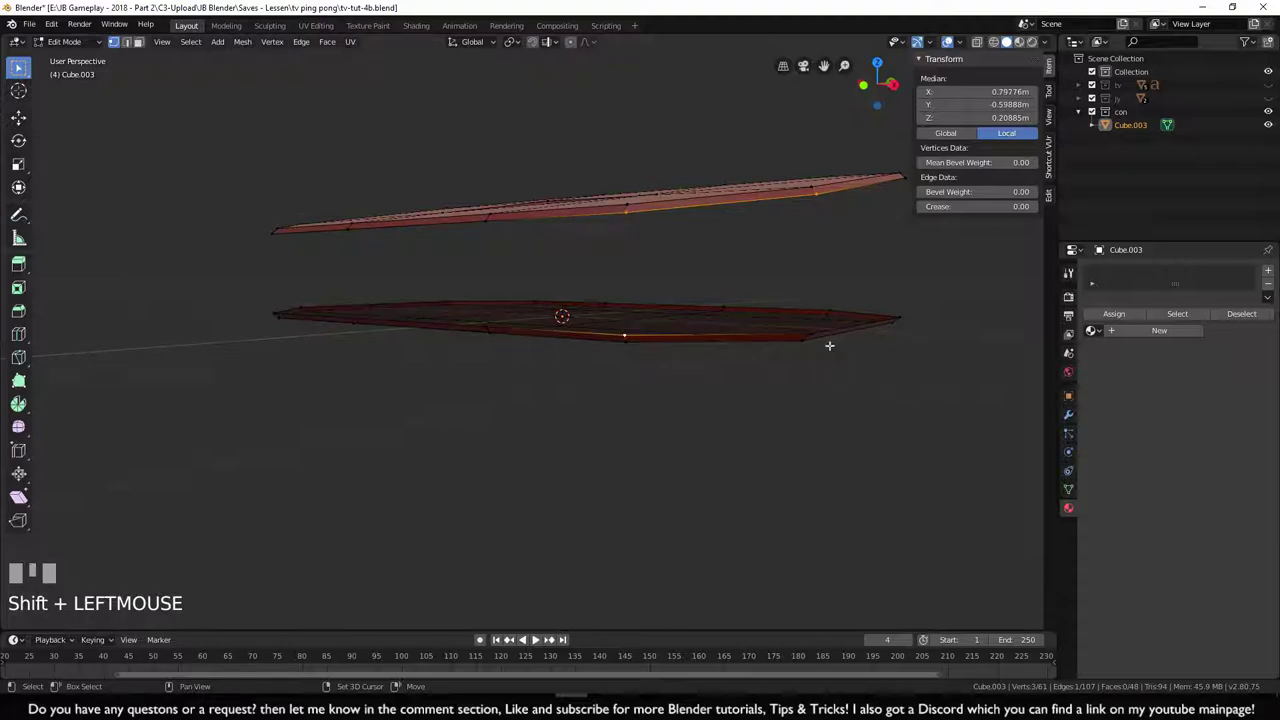
shift+click(812, 327)
middle_drag(812, 330, 843, 449)
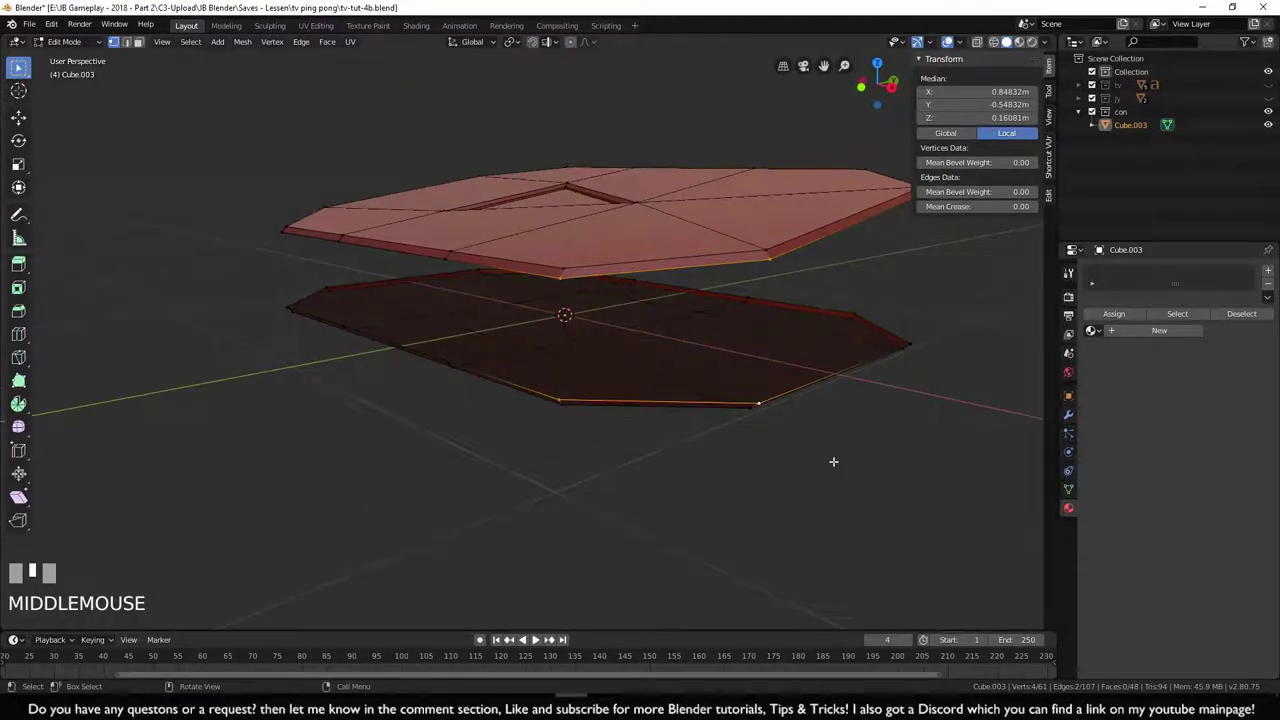
key(f)
click(732, 442)
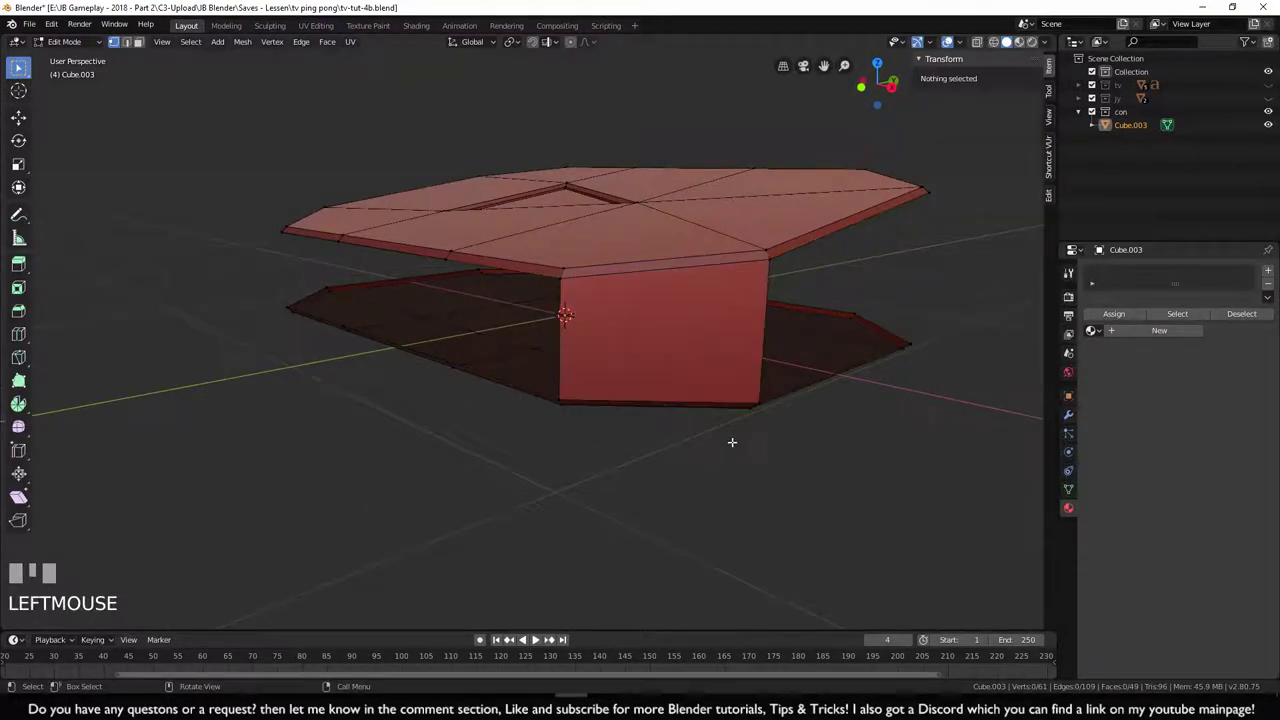
- Starting from the new corner face's vertical edge, fill the remaining side faces all around the console and clear the selection
shift+click(558, 283)
shift+click(563, 397)
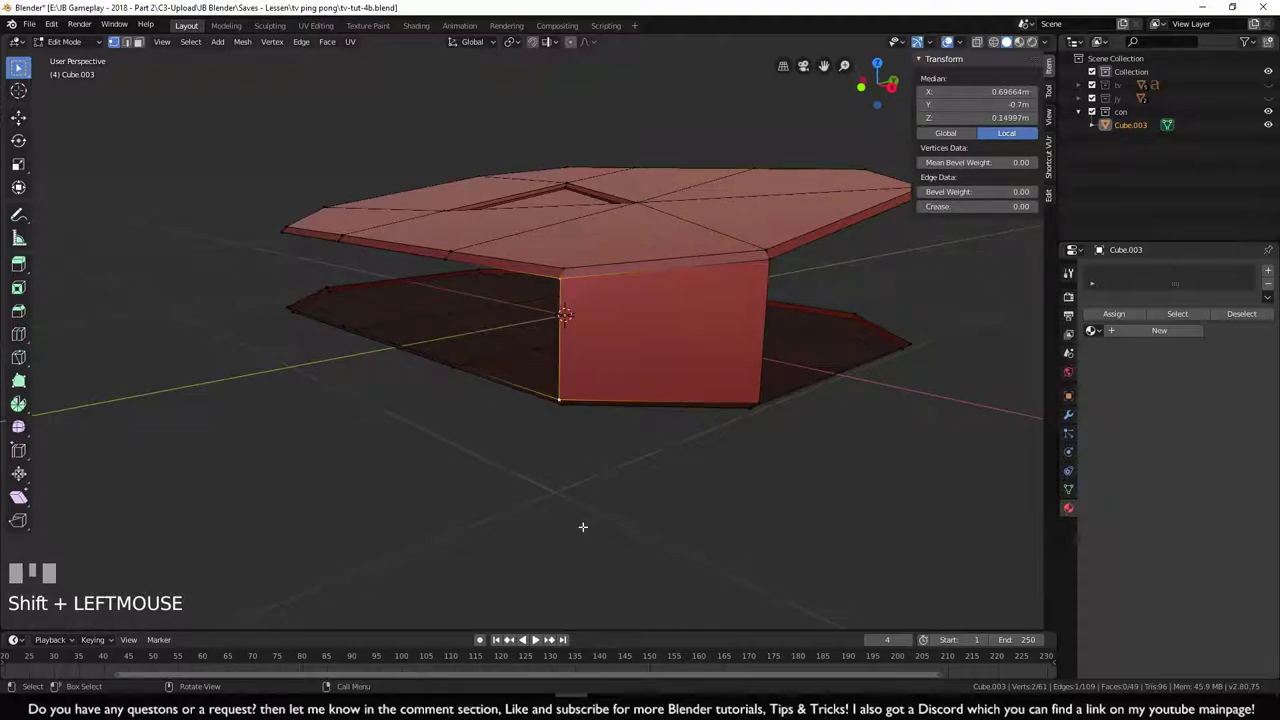
key(f)
key(f)
key(f)
key(f)
key(f)
key(f)
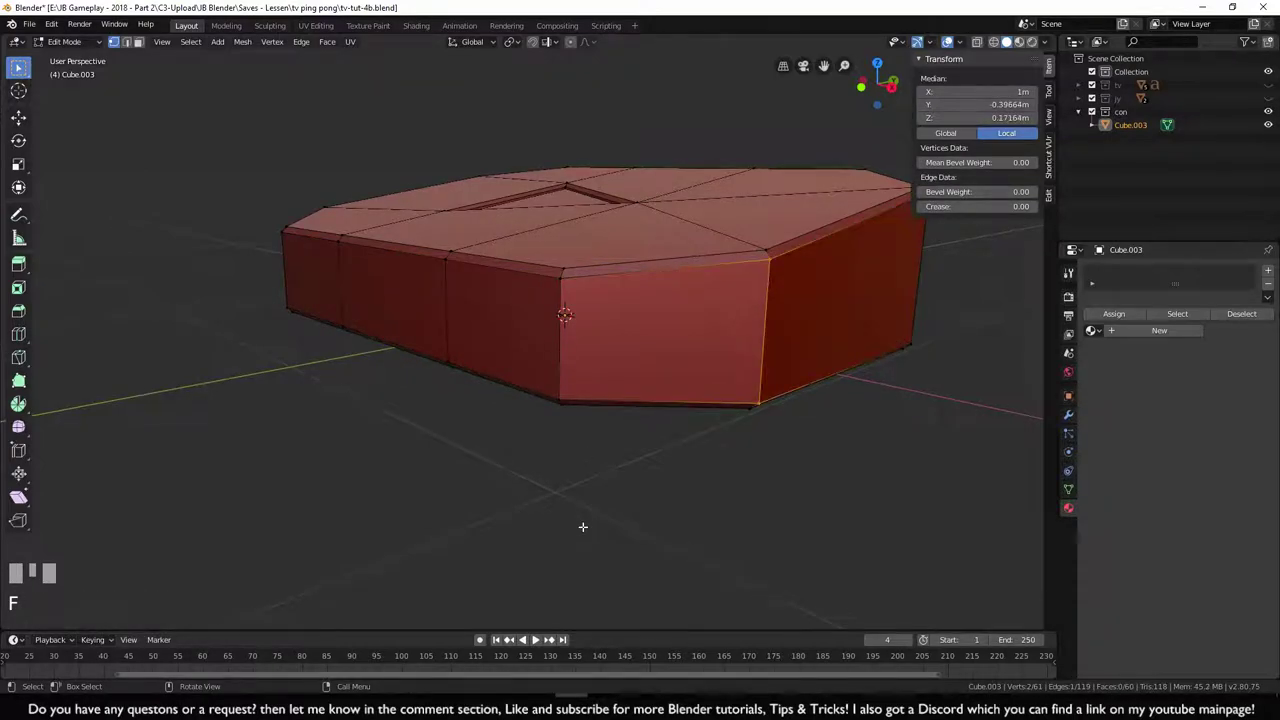
click(454, 473)
- Examine the bevelled rims and rebuilt side walls in Object Mode from several angles and return to Edit Mode
middle_drag(454, 473, 508, 505)
key(Tab)
scroll(517, 521, down, 2)
mouse_move(522, 507)
middle_down()
mouse_move(547, 548)
mouse_move(600, 500)
mouse_move(646, 500)
mouse_move(545, 499)
middle_up()
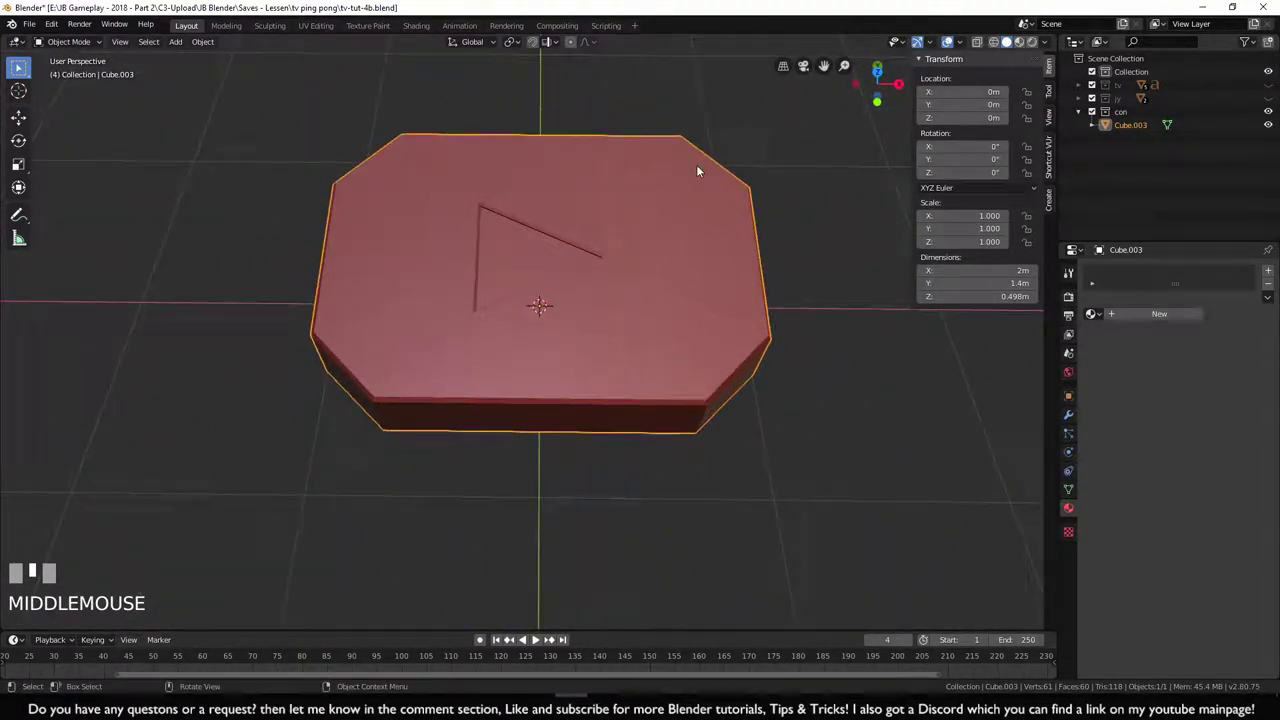
middle_drag(680, 443, 709, 360)
scroll(627, 384, up, 3)
shift+middle_drag(627, 384, 576, 358)
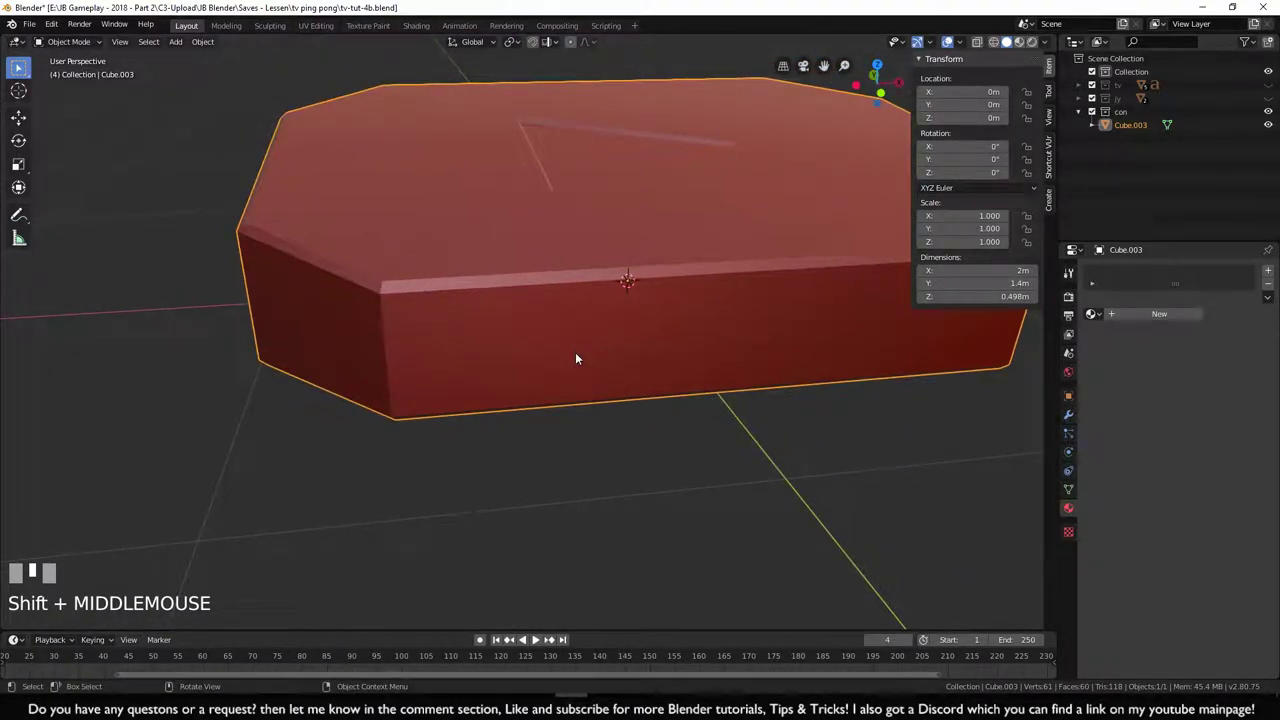
key(Tab)
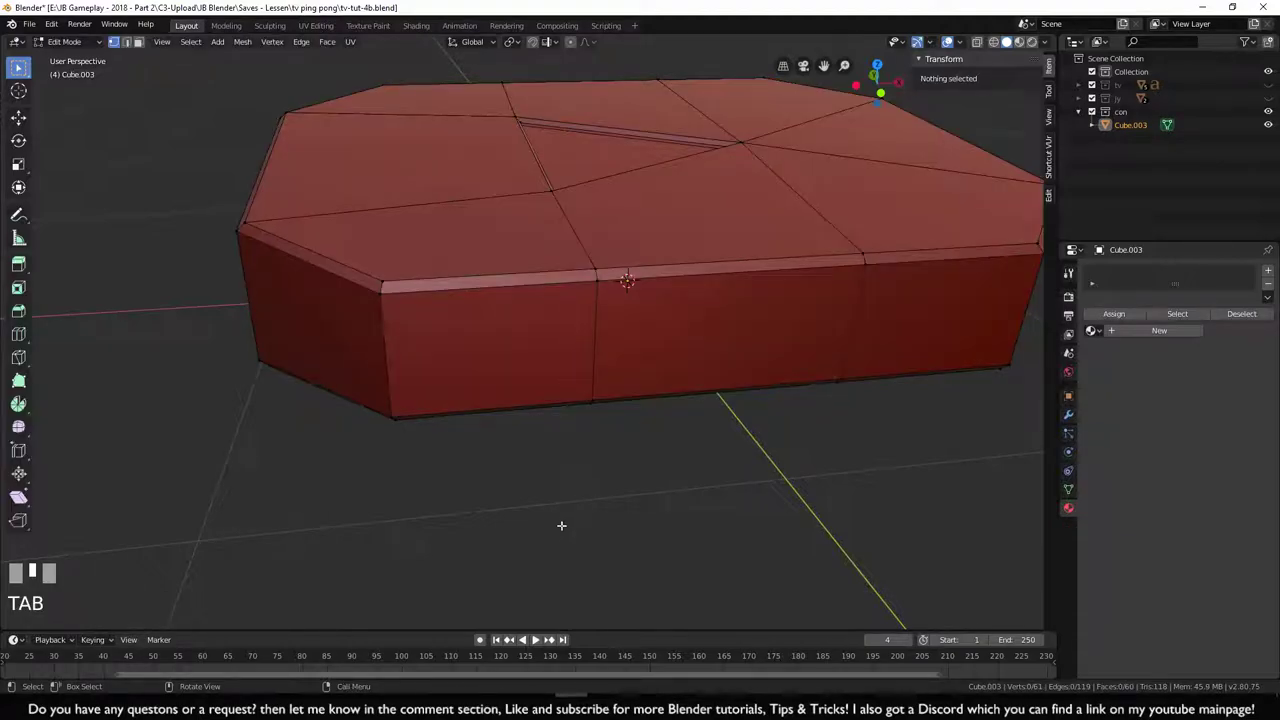
- Extrude the -X face of the console's front wall in place and scale it down to an inner rectangle
scroll(573, 507, up, 2)
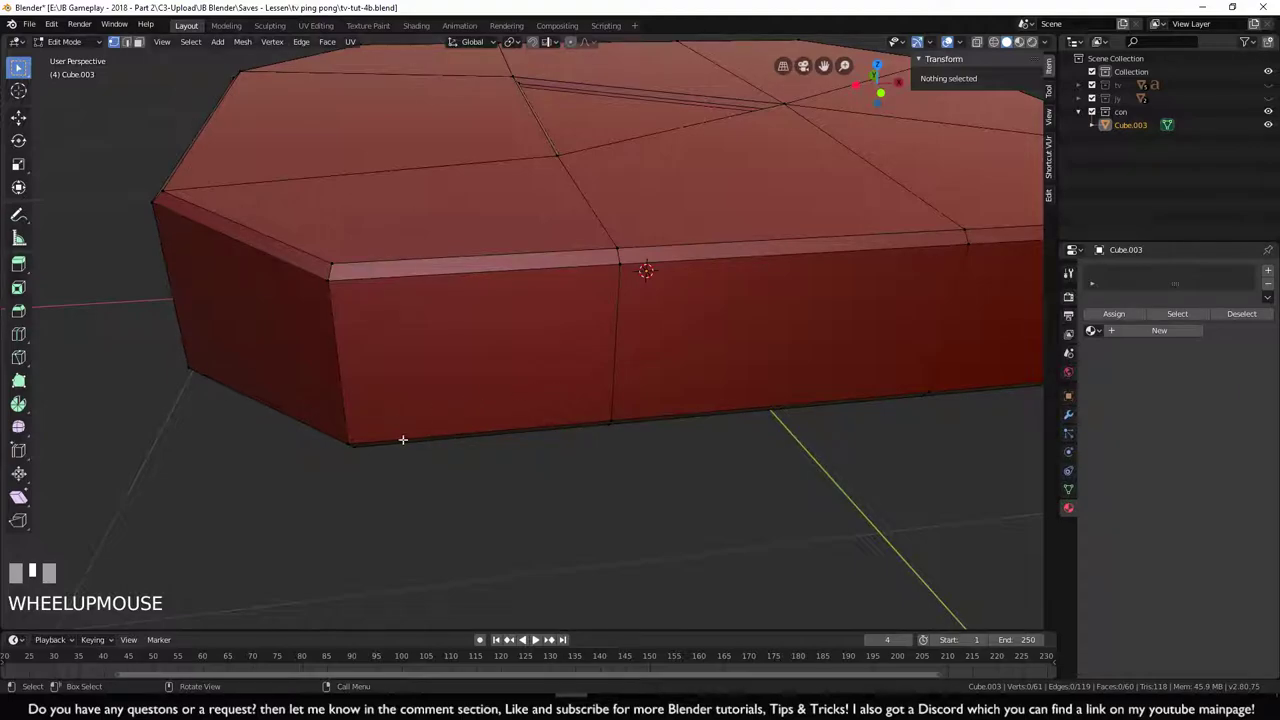
click(139, 43)
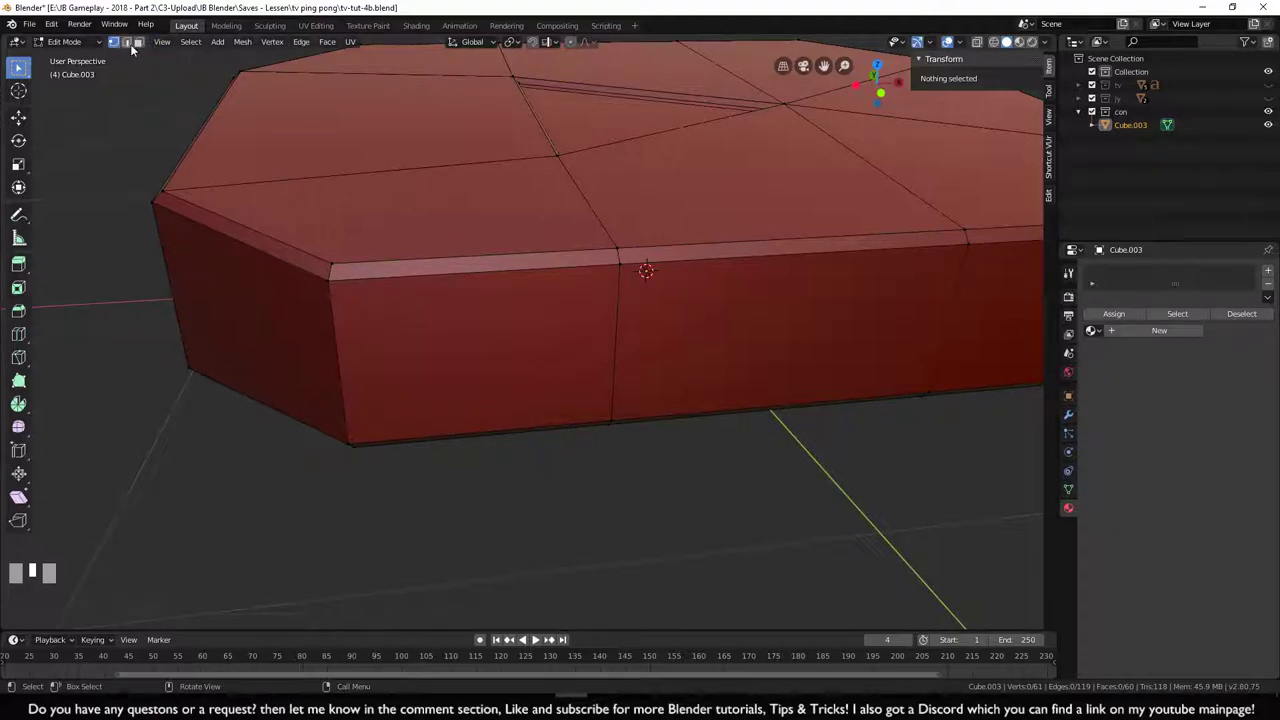
click(483, 367)
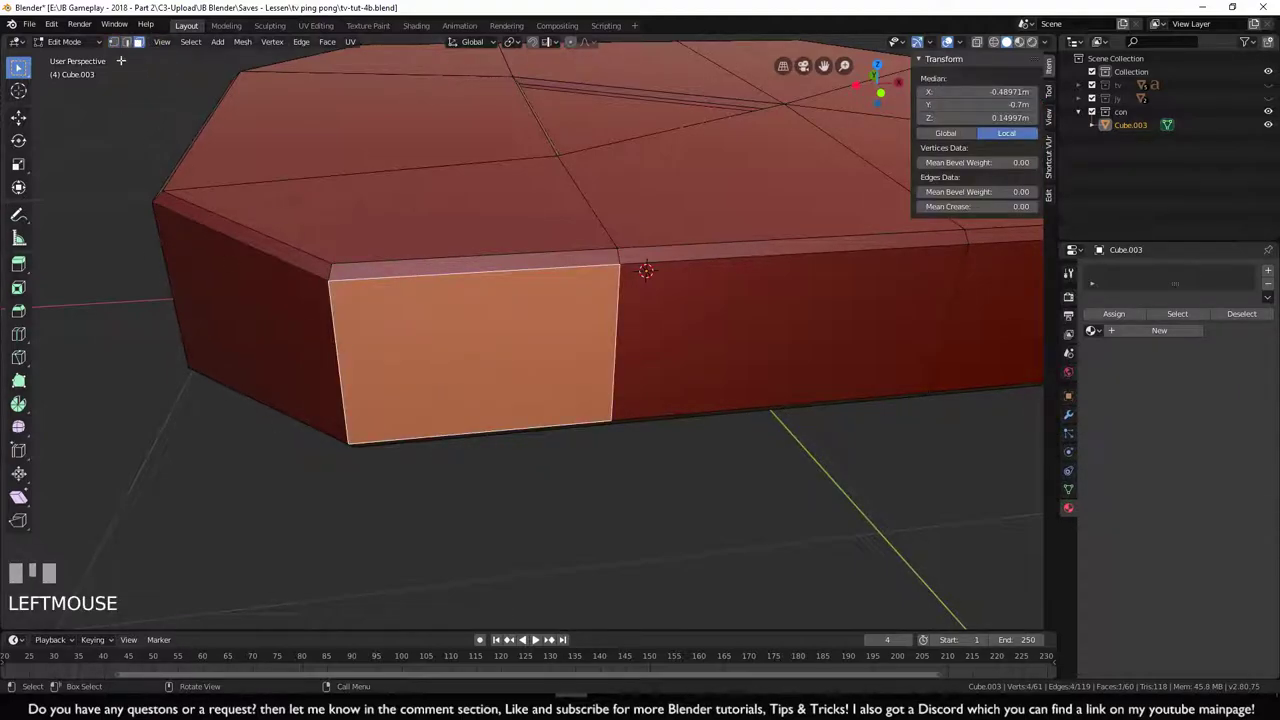
click(113, 42)
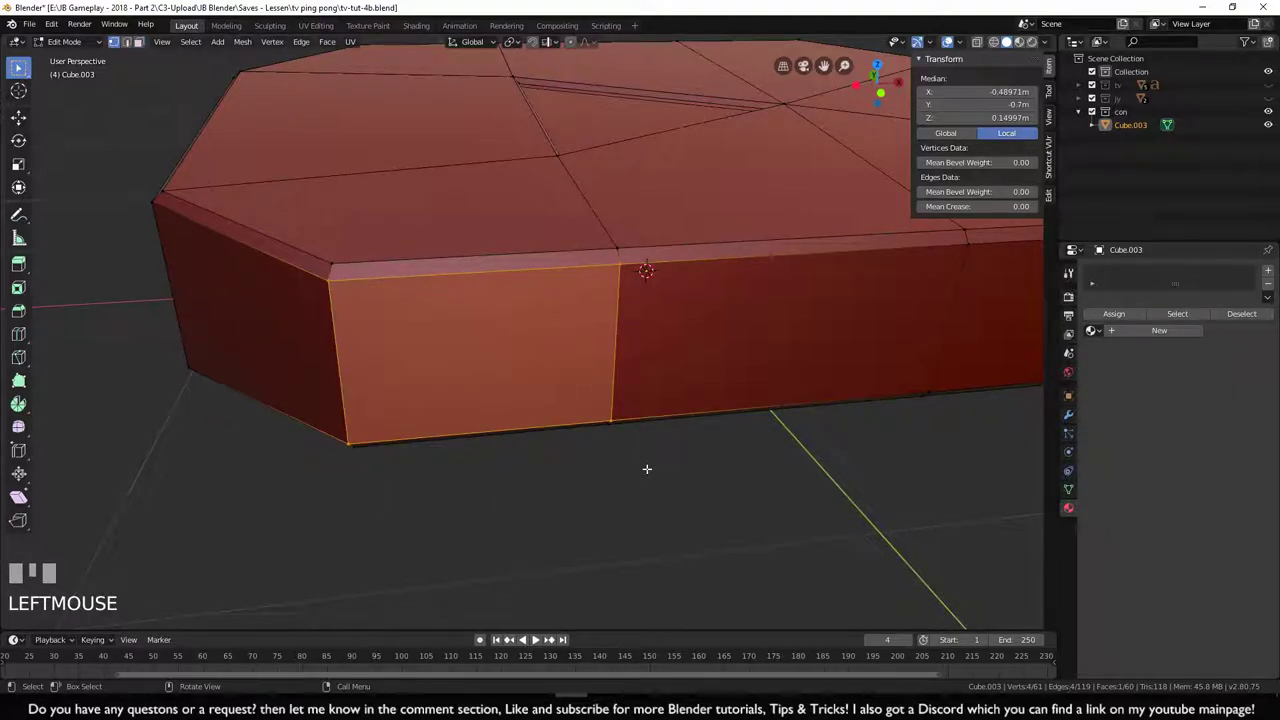
key(e)
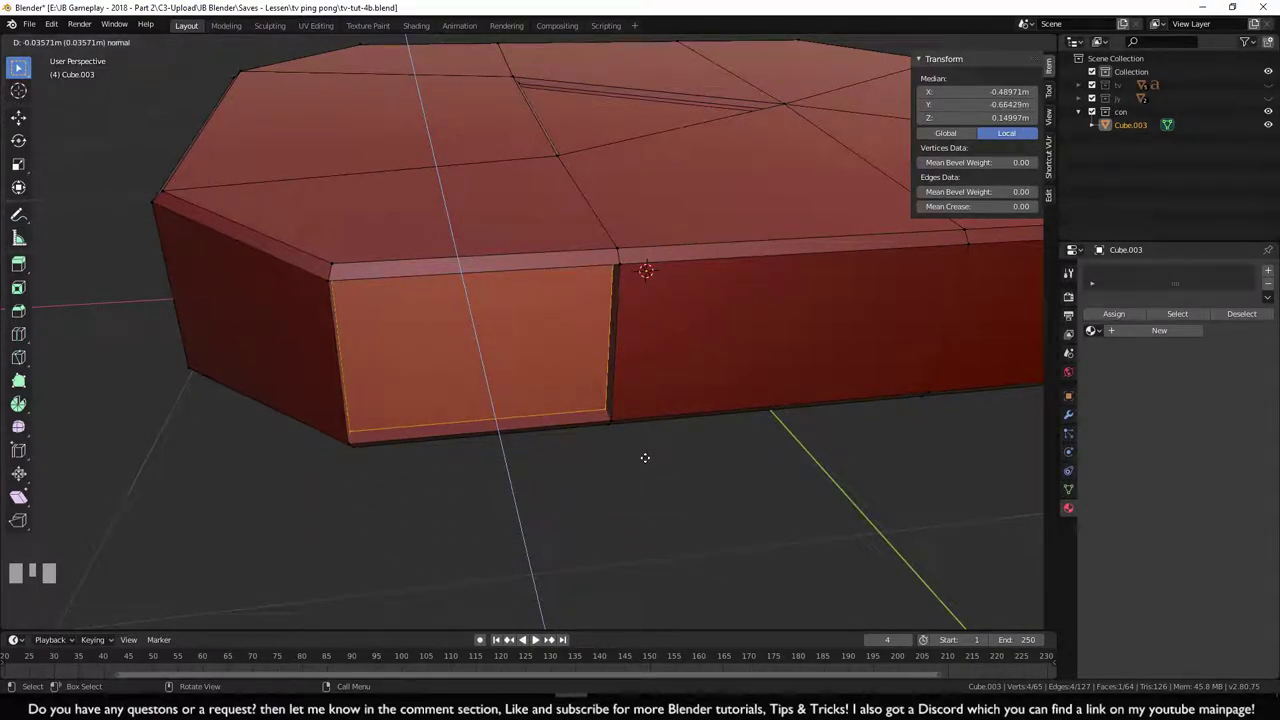
key(Escape)
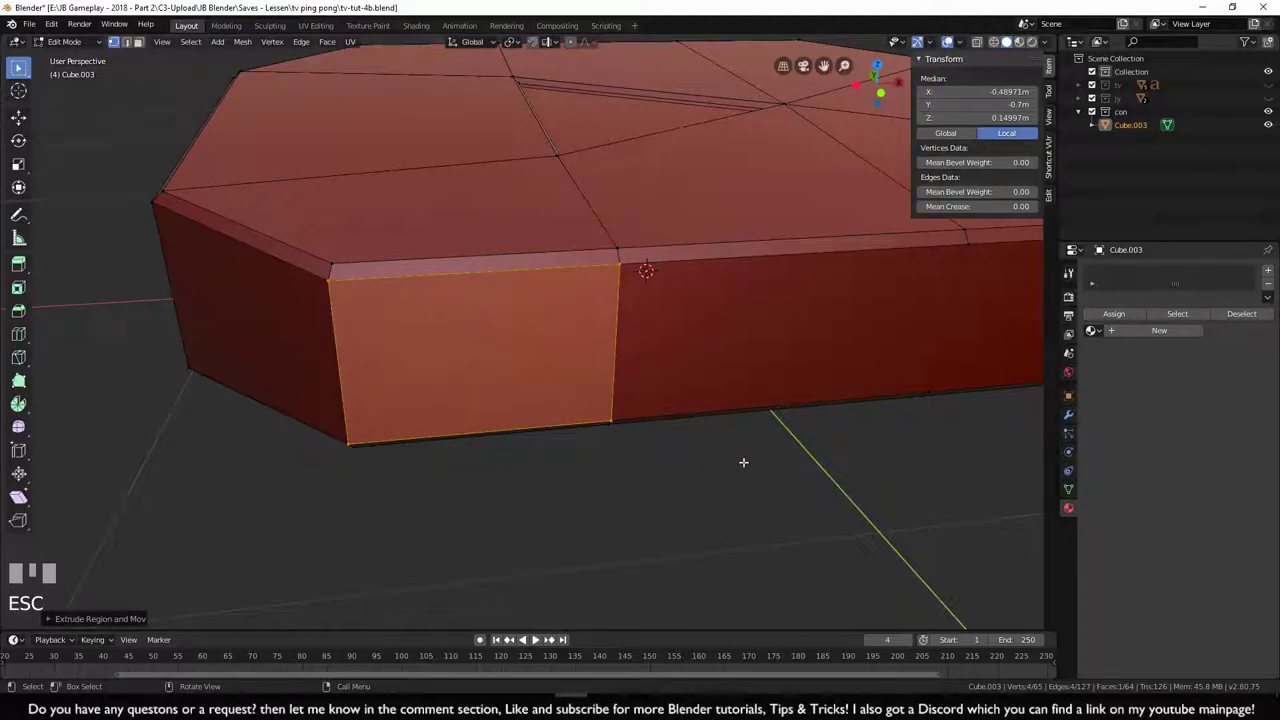
key(s)
click(620, 431)
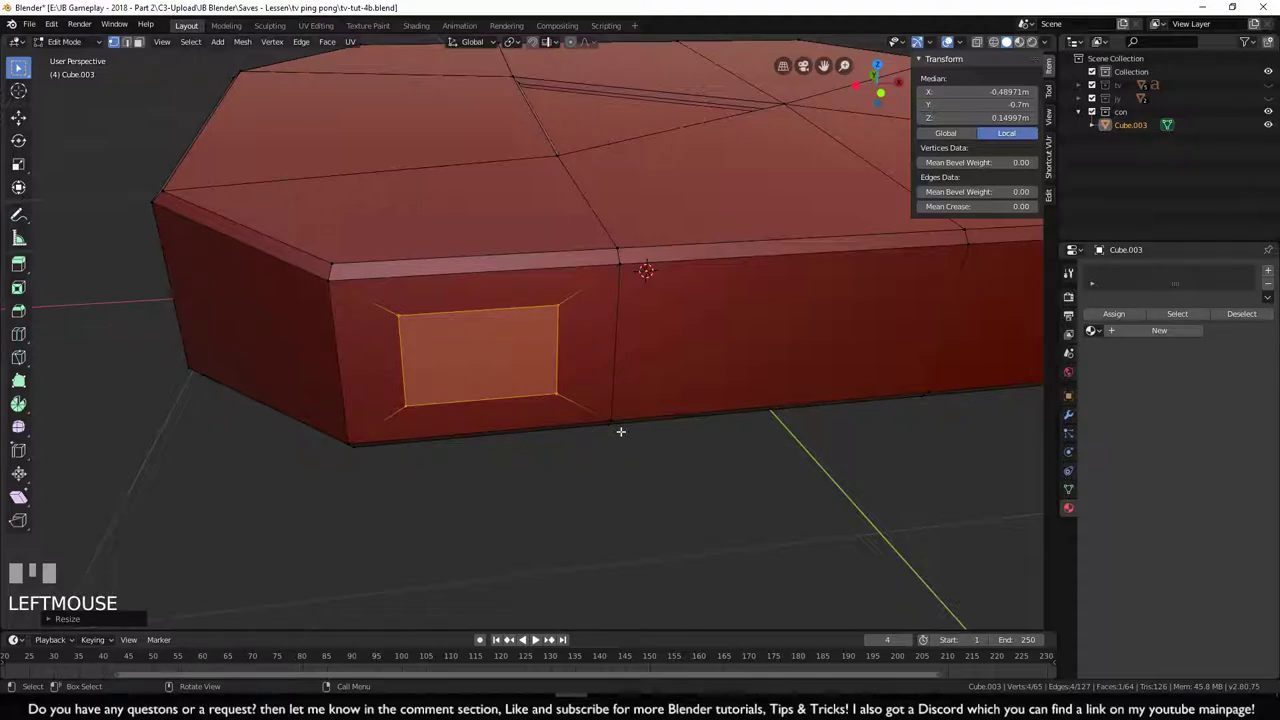
- Scale the inner rectangle down along Z in the front view to make it flatter
key(KP_1)
shift+middle_drag(620, 431, 623, 506)
scroll(620, 497, up, 3)
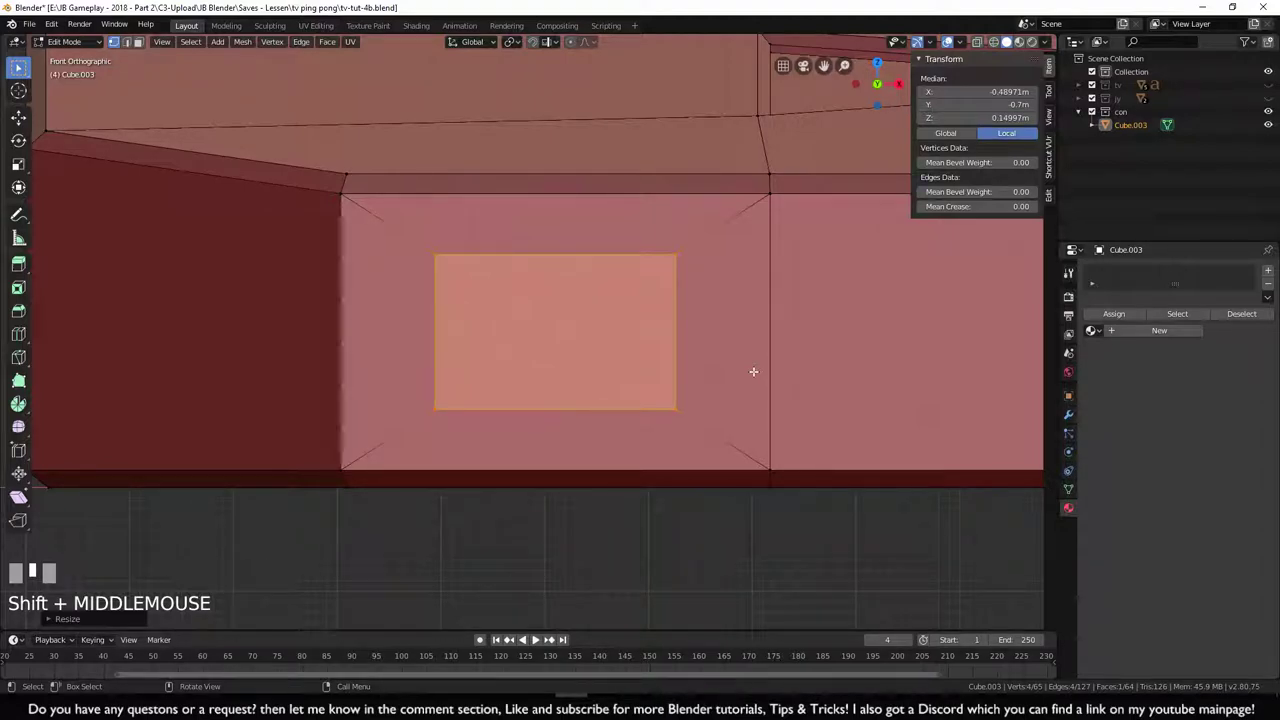
key(s)
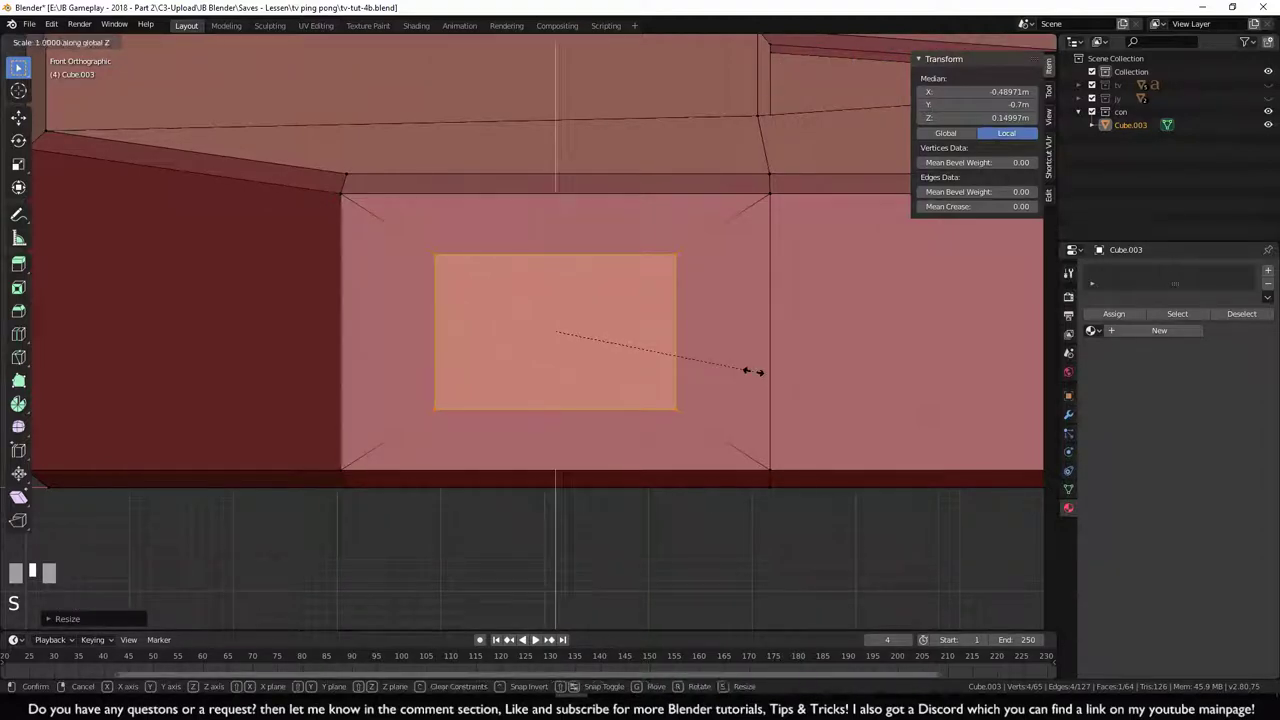
click(686, 354)
scroll(651, 446, down, 2)
scroll(651, 480, up, 1)
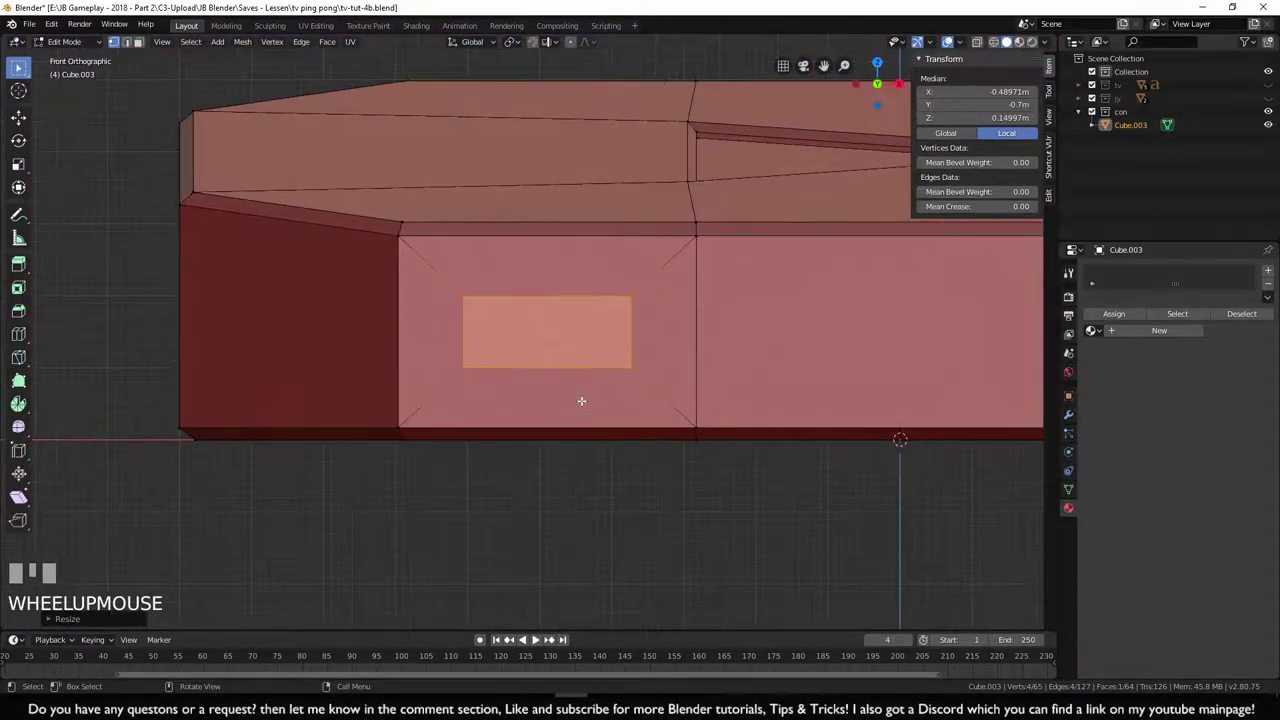
- Move the inner rectangle down along Z by about 0.04 m
key(g)
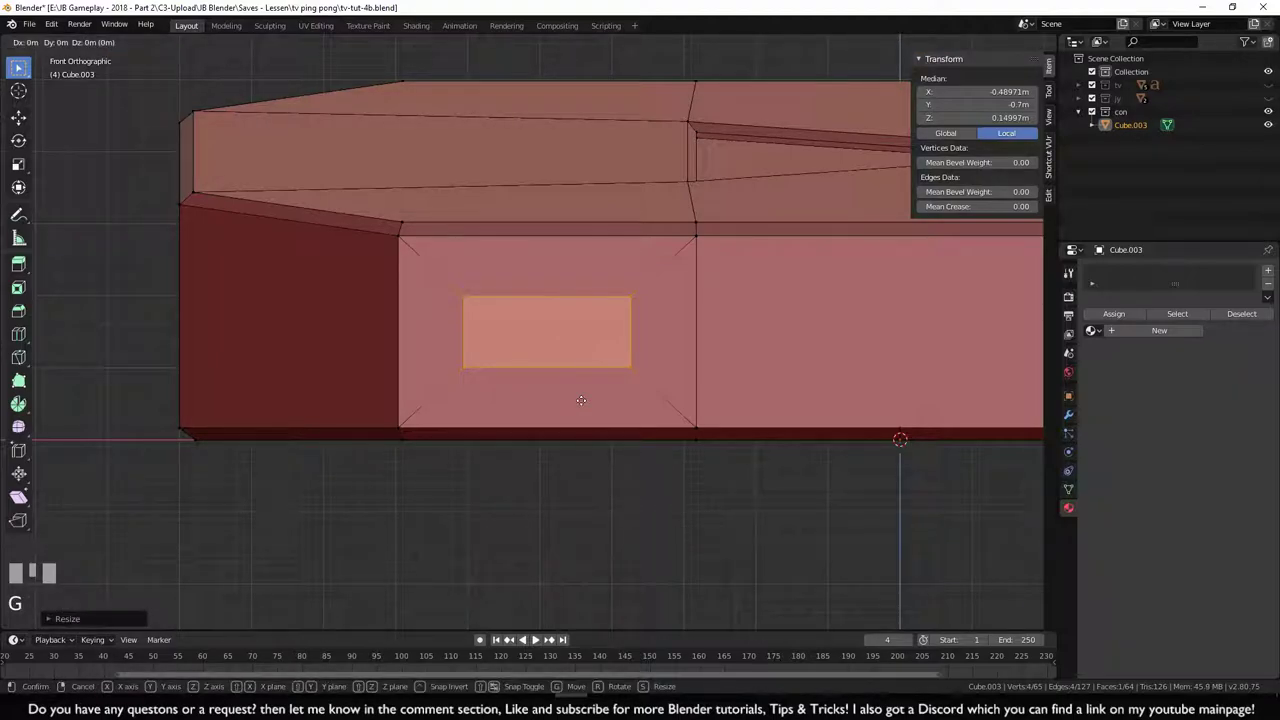
key(z)
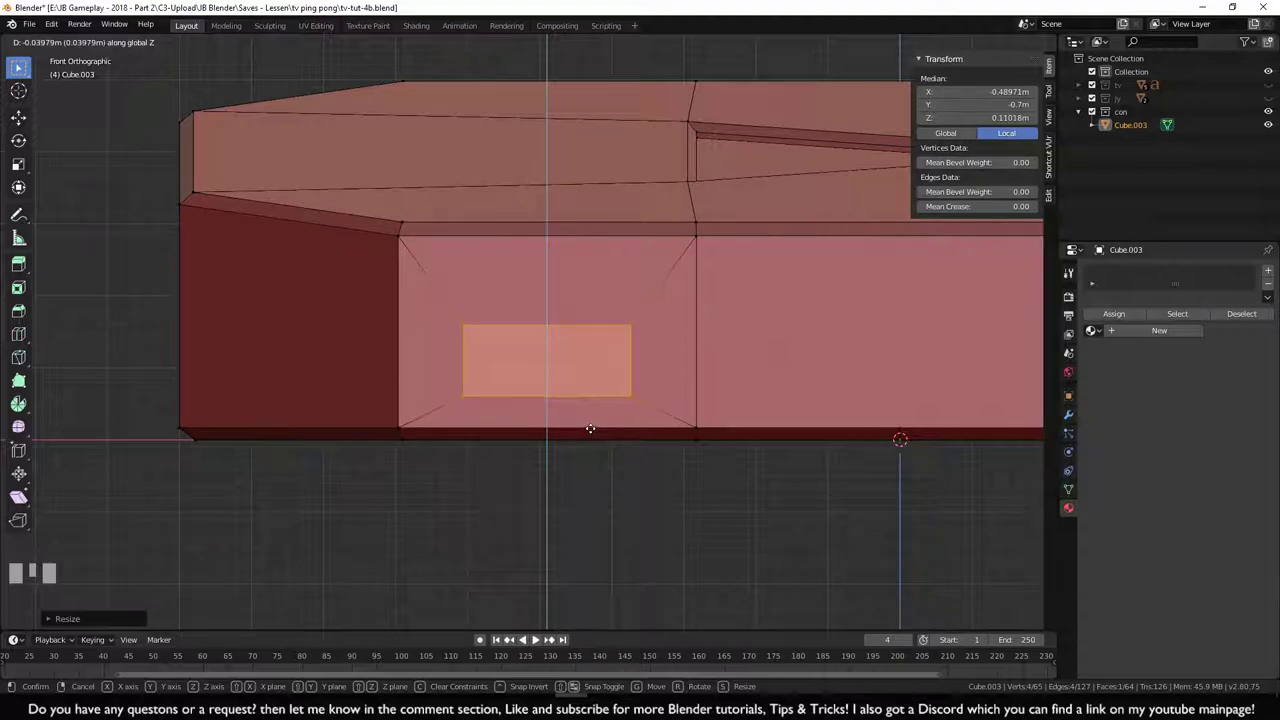
click(575, 428)
middle_drag(571, 463, 651, 491)
scroll(657, 505, down, 4)
middle_drag(748, 473, 634, 479)
scroll(634, 479, up, 3)
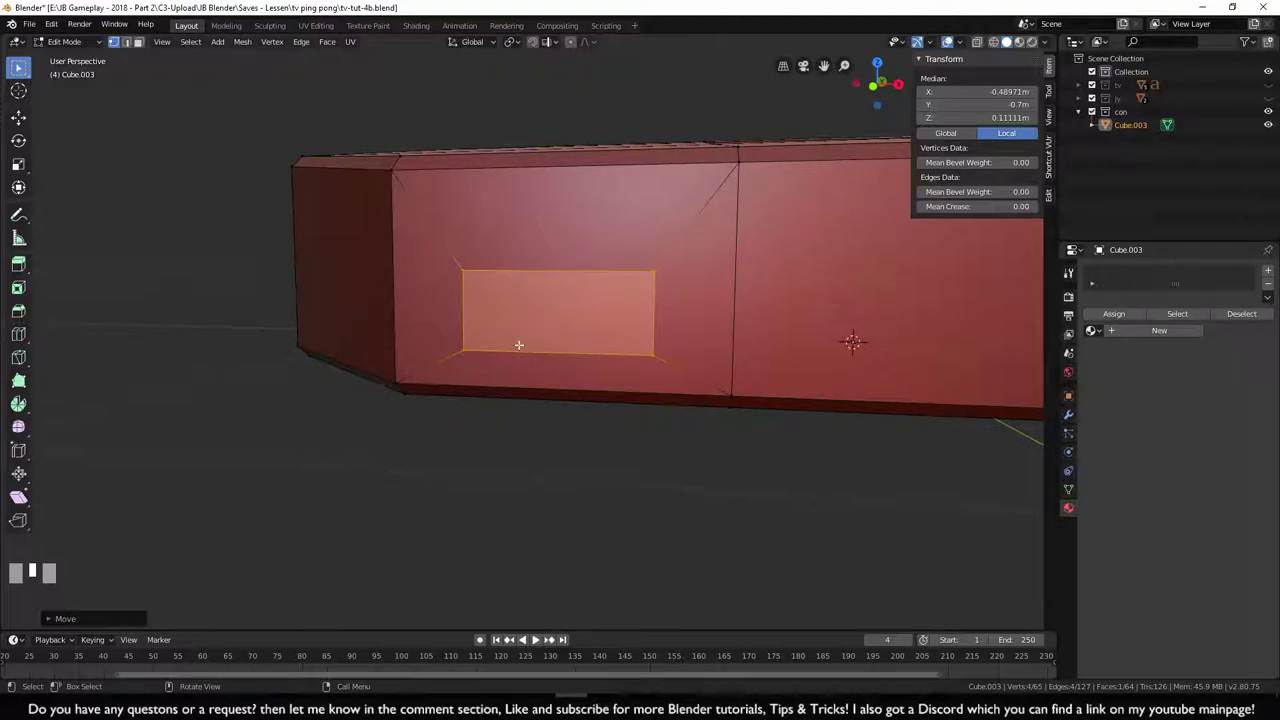
- Delete only the face of the front wall's middle section, keeping its edges and vertices
shift+middle_drag(708, 386, 729, 471)
click(880, 477)
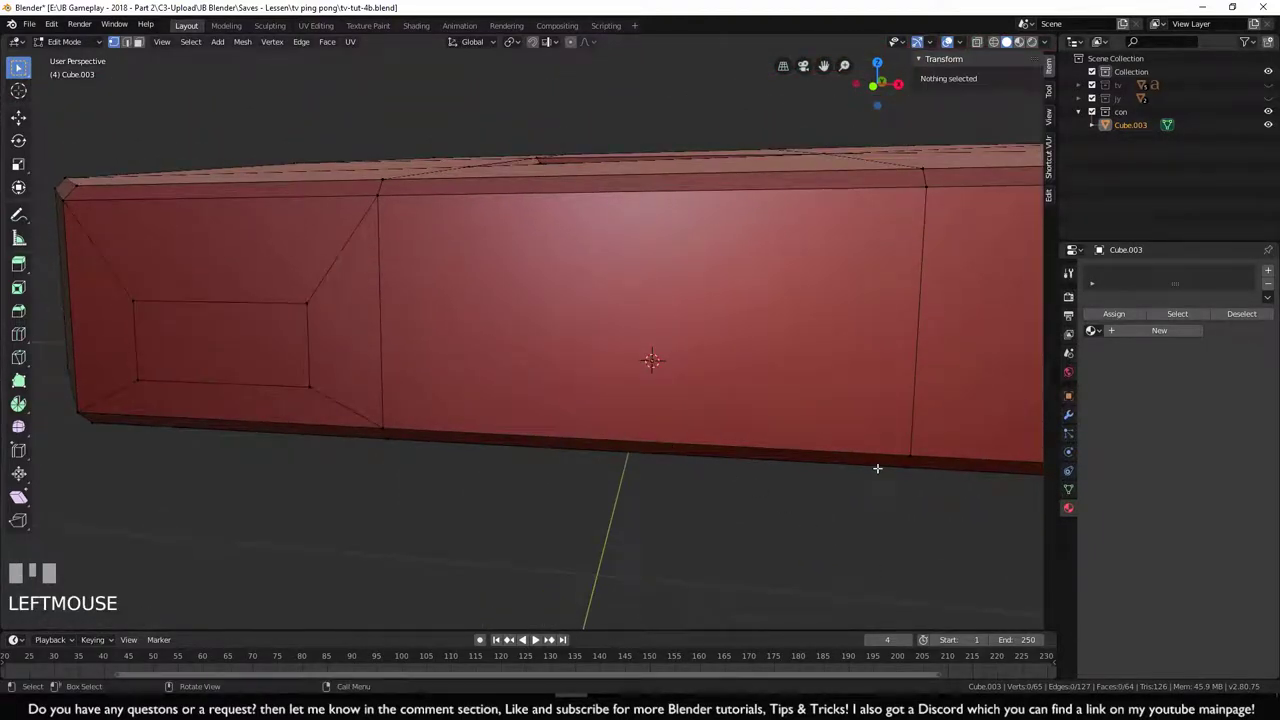
click(139, 42)
click(647, 338)
key(x)
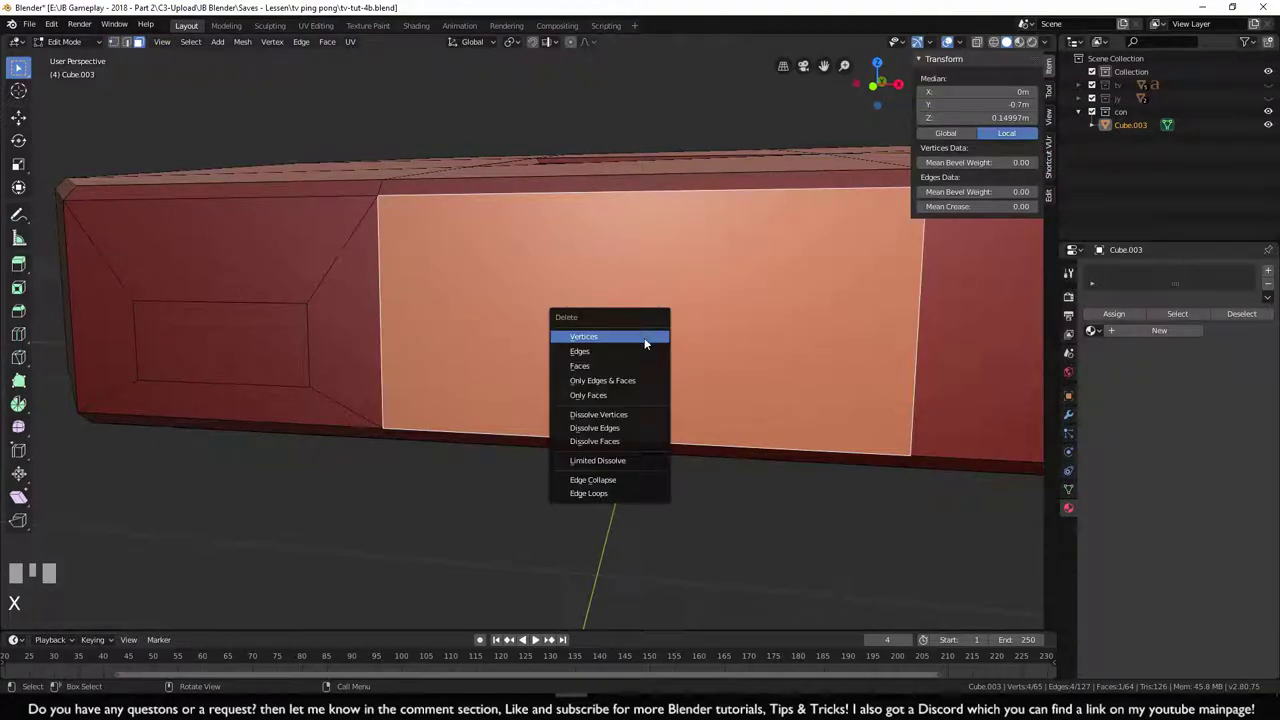
click(594, 392)
scroll(364, 340, down, 3)
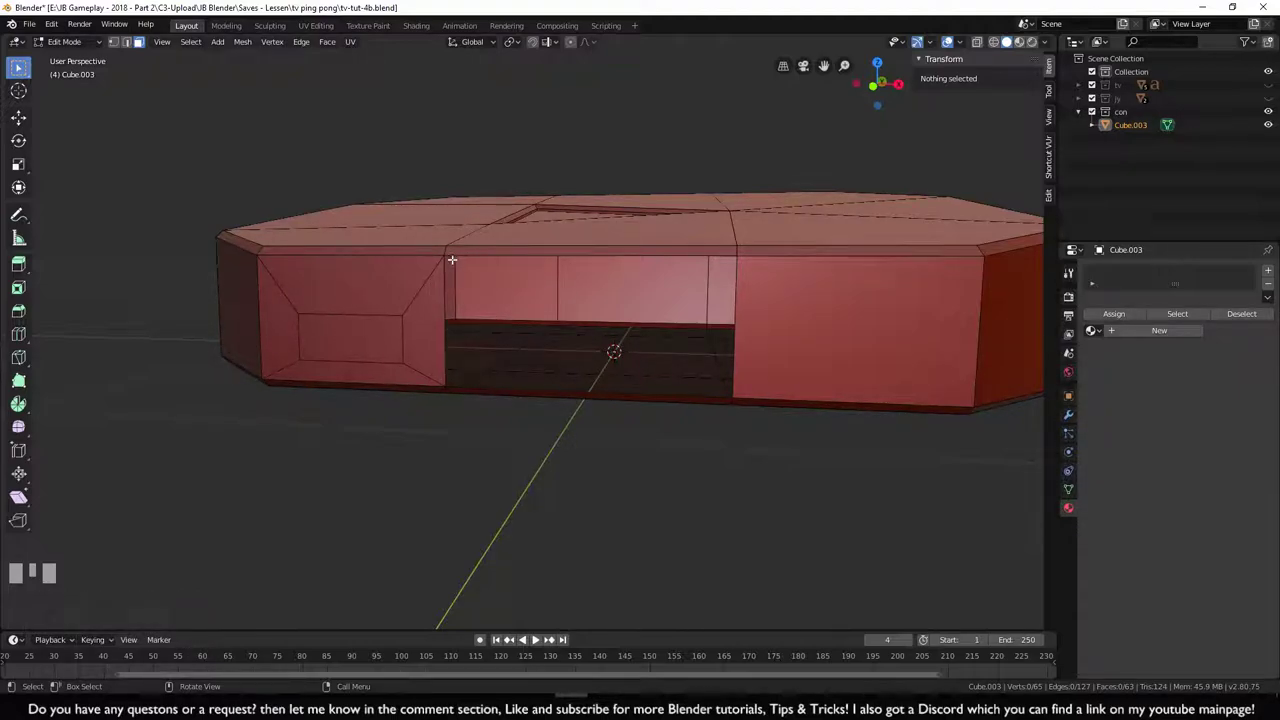
- Duplicate the inner rectangle in place and extrude the copy outward from the front wall by about 0.07 m
shift+middle_drag(449, 263, 597, 369)
scroll(597, 369, up, 5)
click(113, 42)
shift+click(351, 292)
shift+click(741, 296)
shift+click(735, 468)
shift+click(355, 448)
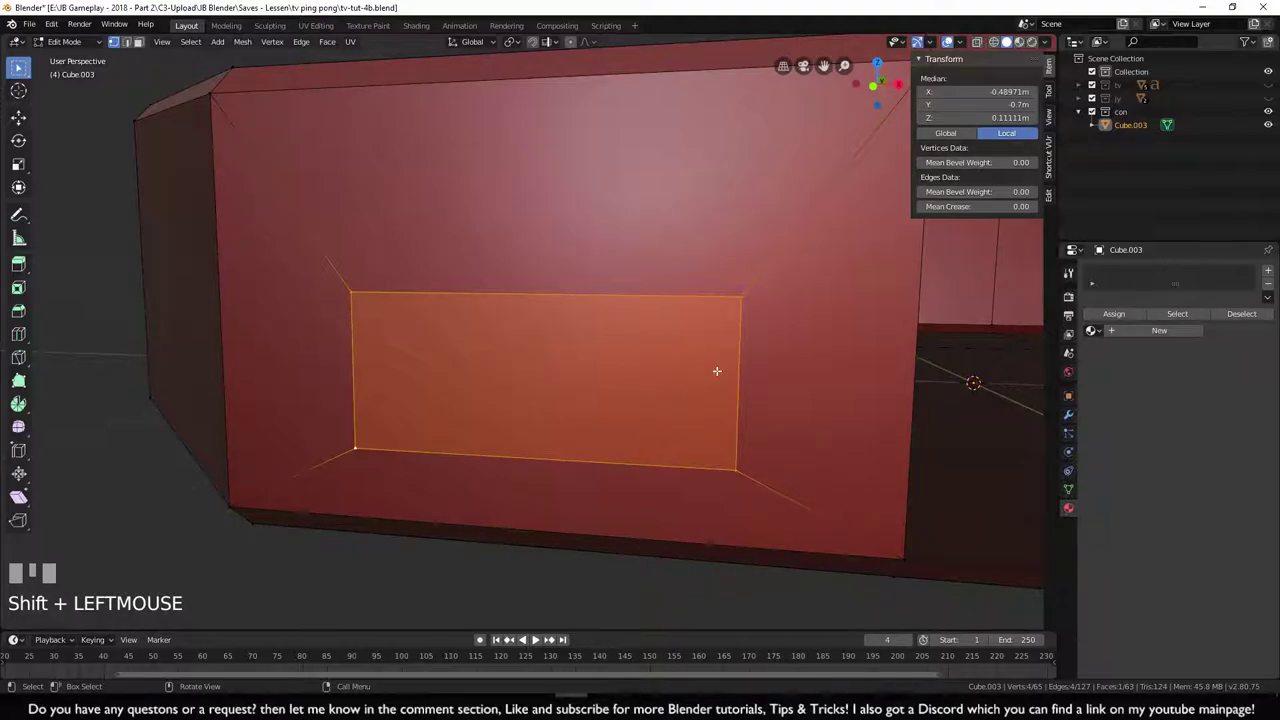
key(KP_3)
shift+middle_drag(305, 349, 720, 397)
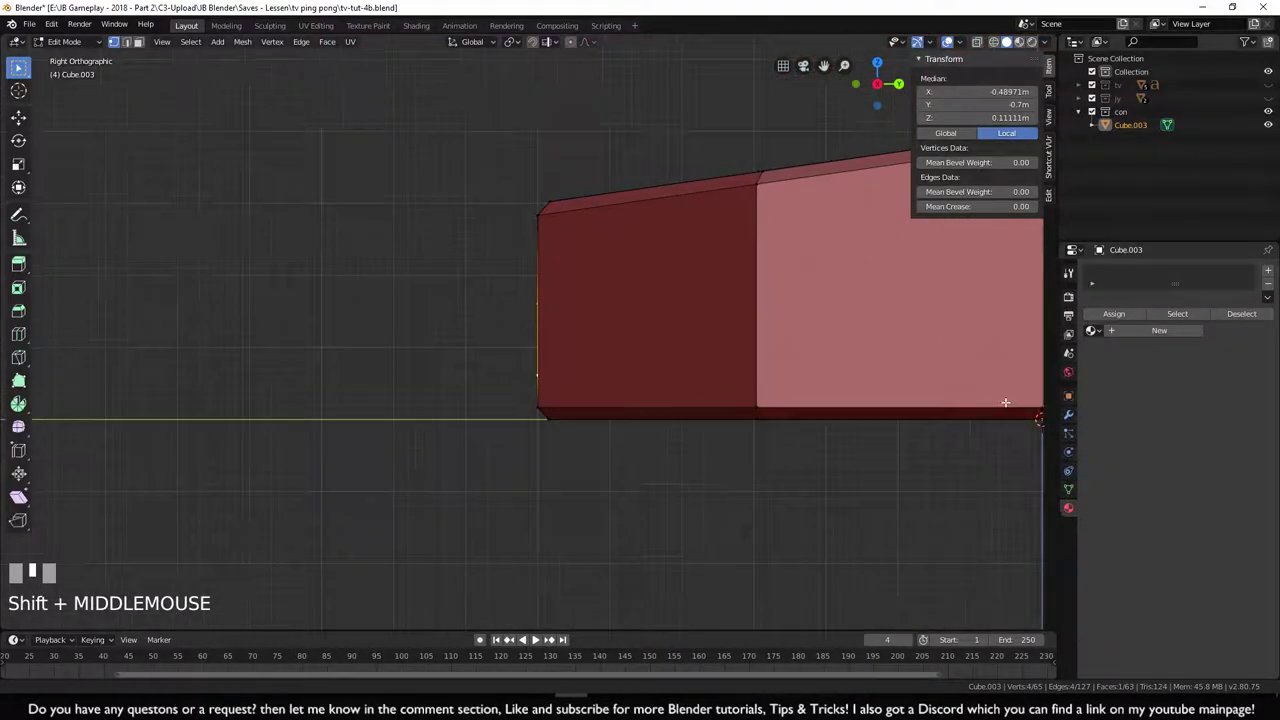
scroll(720, 397, up, 2)
scroll(720, 397, up, 1)
key(shift+d)
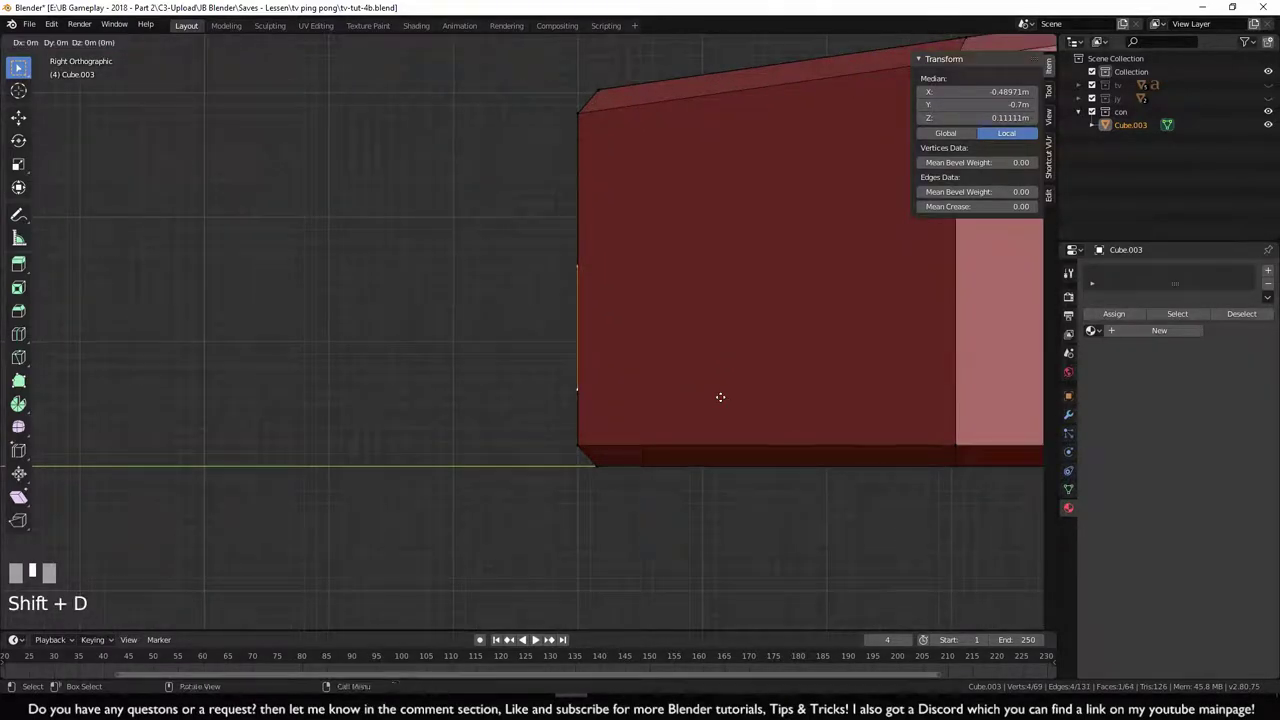
click(720, 397)
key(e)
ctrl+click(517, 454)
middle_drag(517, 454, 559, 494)
- Inspect the block's rear corner vertices and the matching rectangle on the inside of the front wall
click(762, 363)
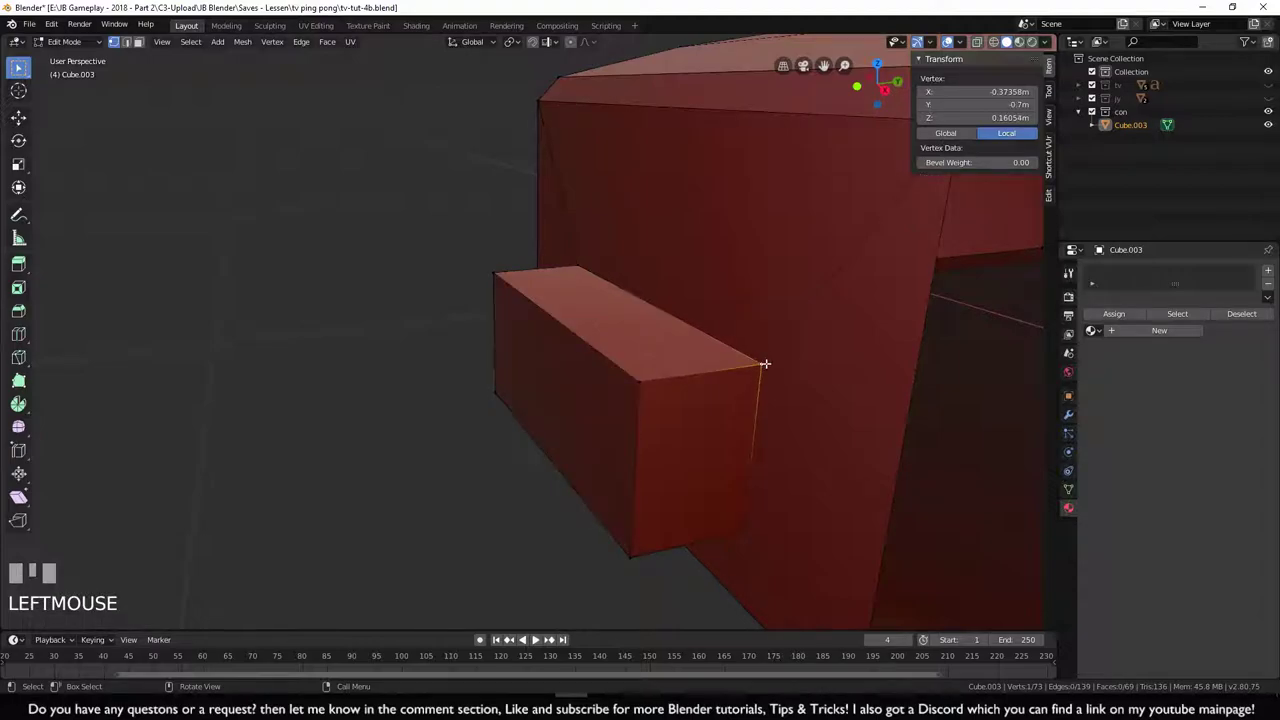
click(760, 363)
click(760, 363)
shift+middle_drag(763, 363, 700, 370)
click(386, 310)
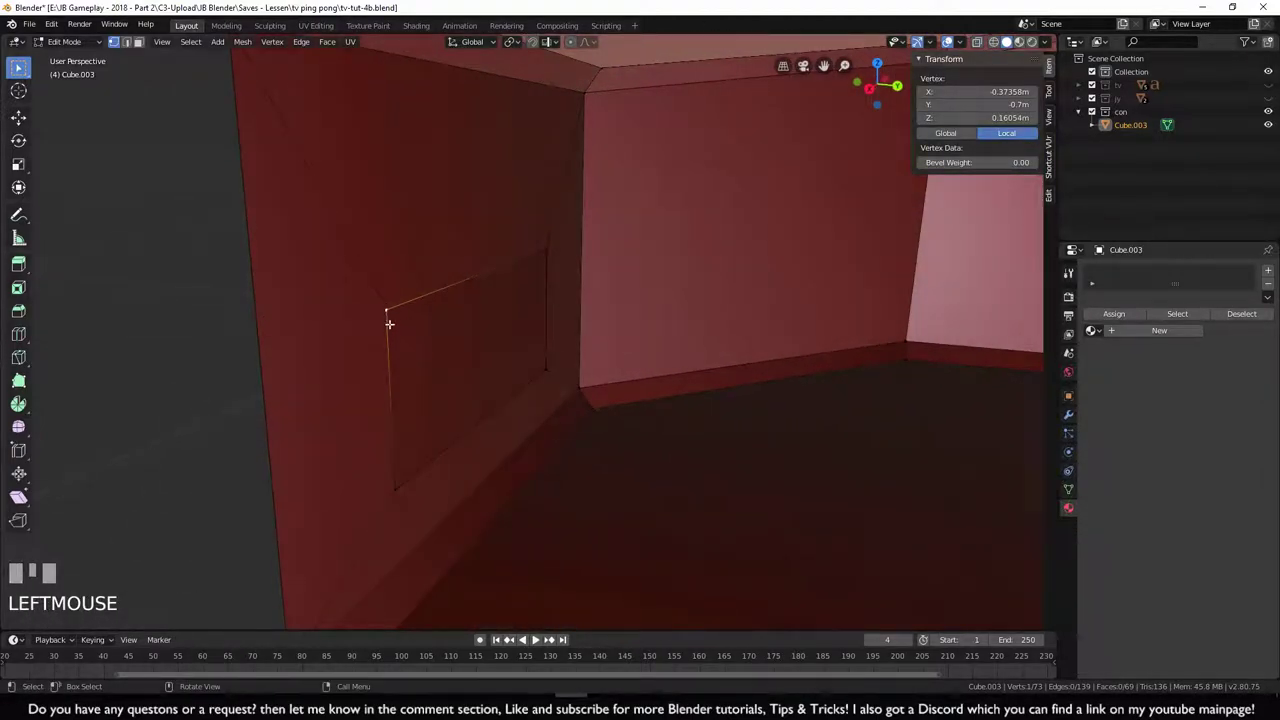
click(397, 487)
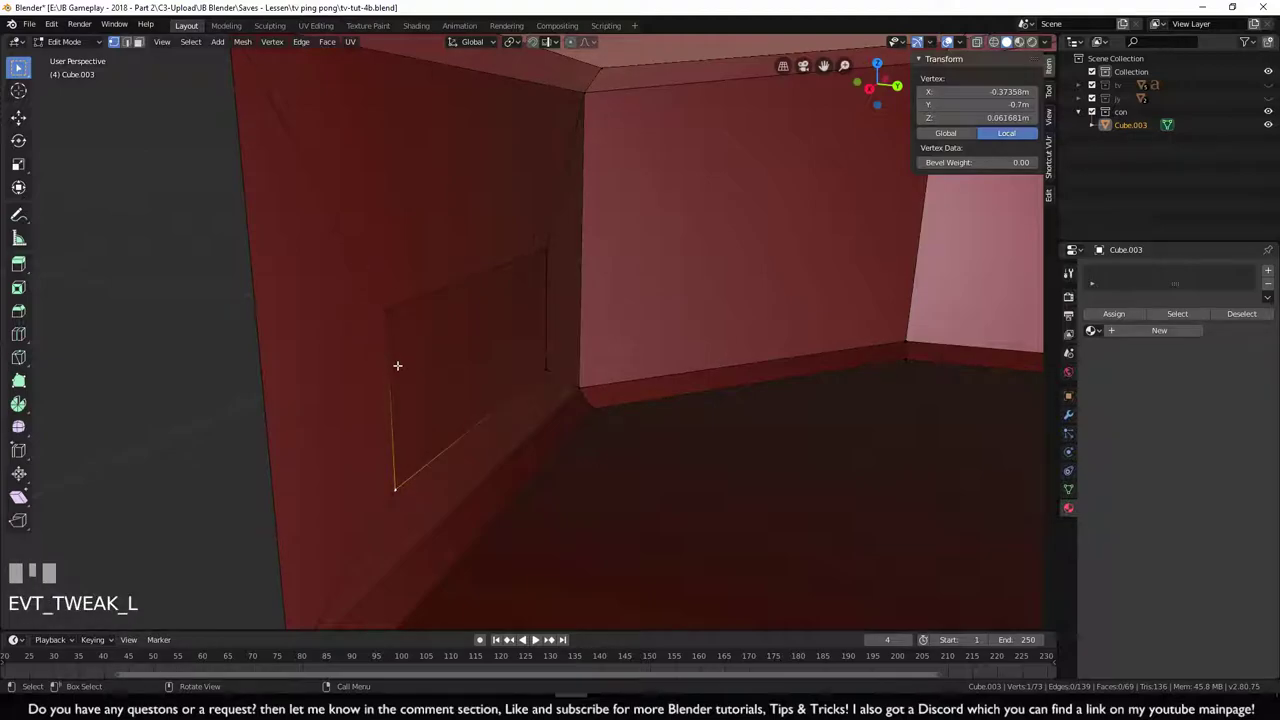
- Try moving the extruded block's +X side face outward along Y by about 0.044 m and check the wall behind
middle_drag(419, 399, 489, 394)
middle_drag(666, 446, 454, 440)
shift+click(434, 257)
shift+click(567, 259)
shift+click(570, 258)
key(g)
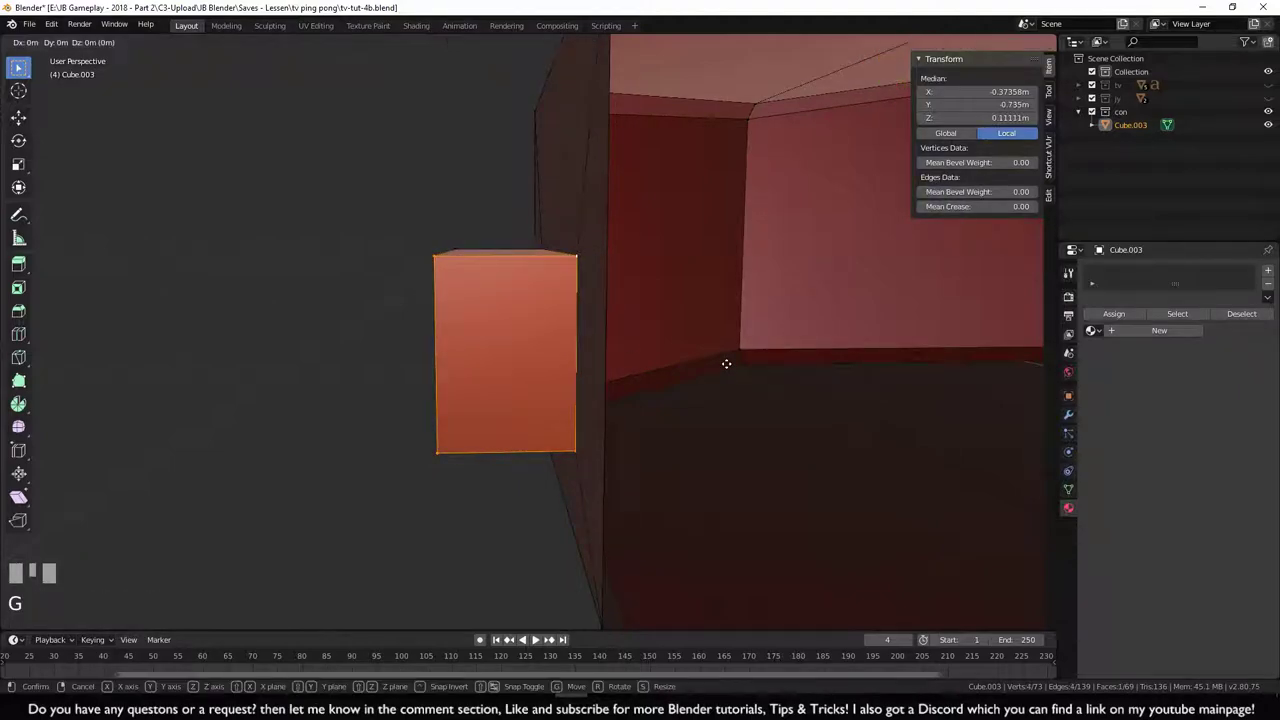
key(y)
click(586, 491)
middle_drag(586, 491, 629, 491)
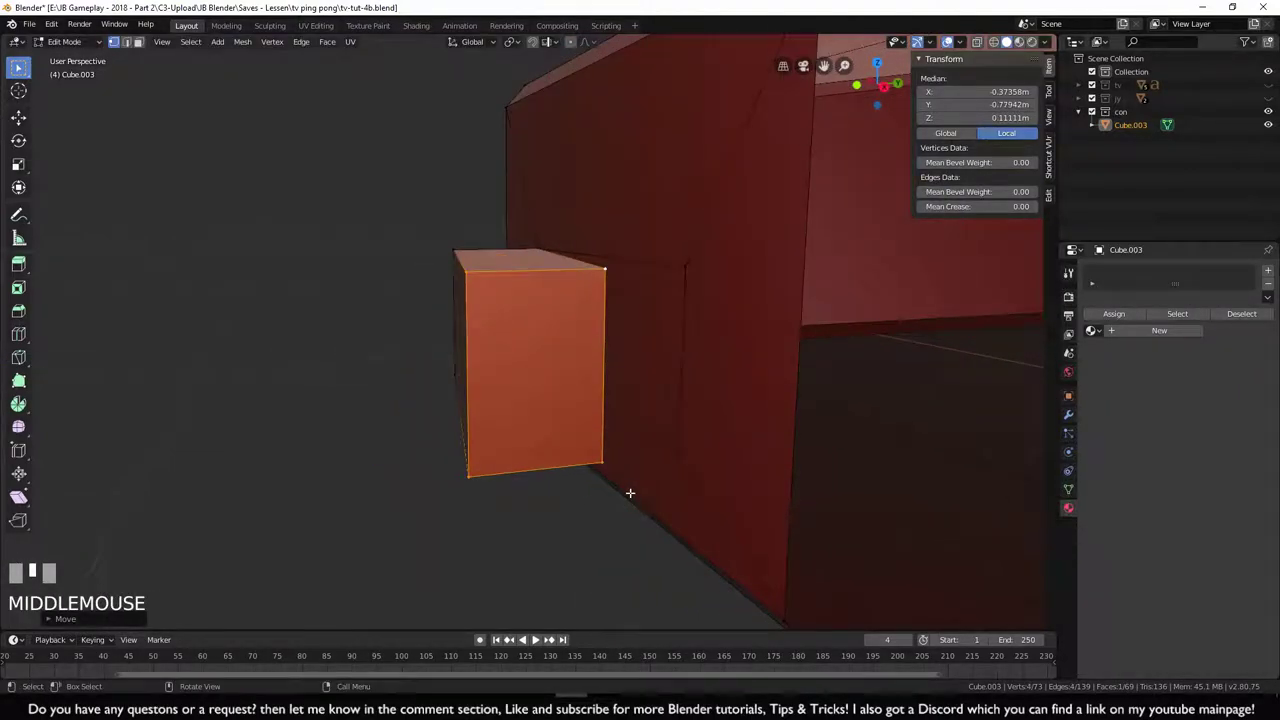
click(680, 436)
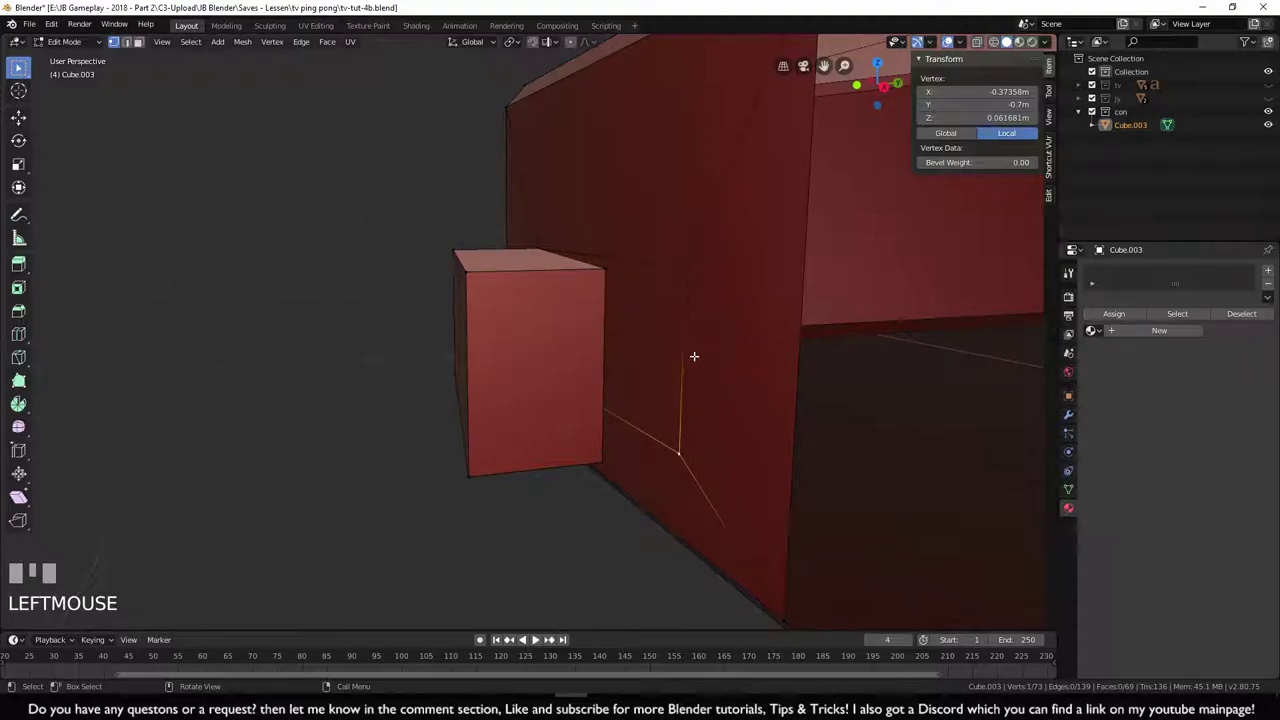
scroll(588, 497, down, 4)
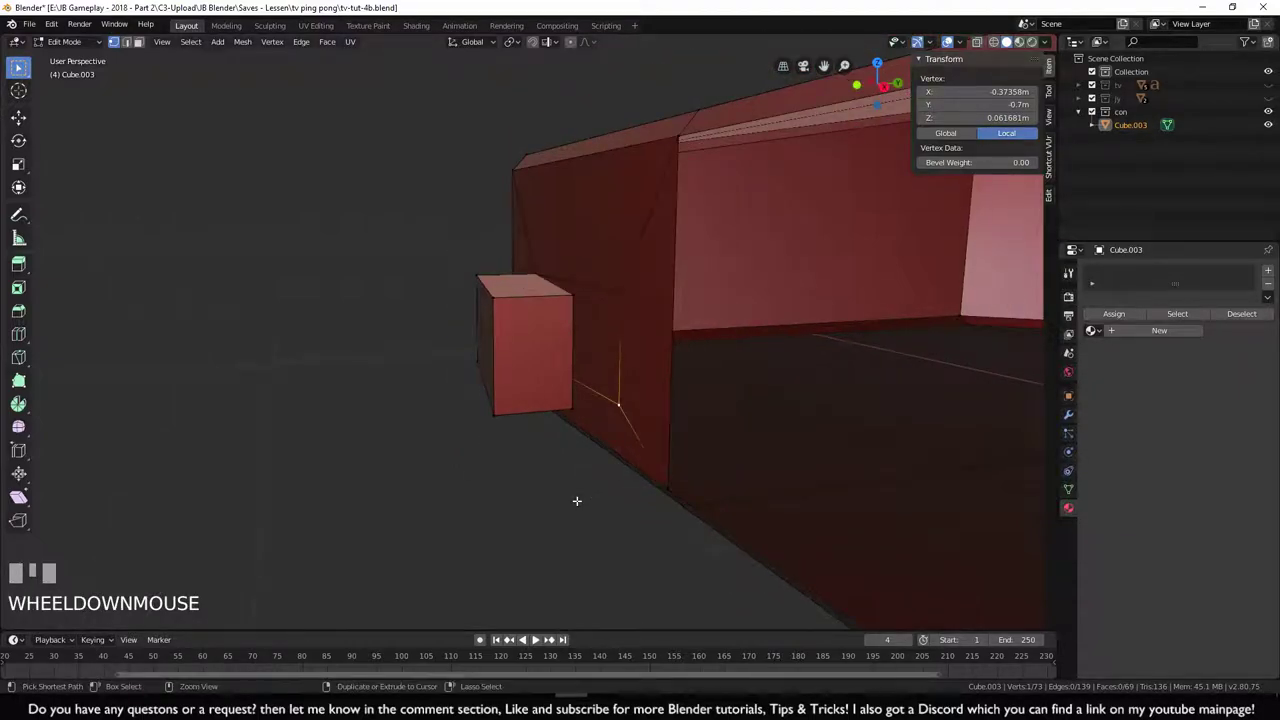
- Undo the side face's move, then select the whole linked block and delete its vertices
key(ctrl+z)
key(ctrl+z)
key(ctrl+z)
key(ctrl+z)
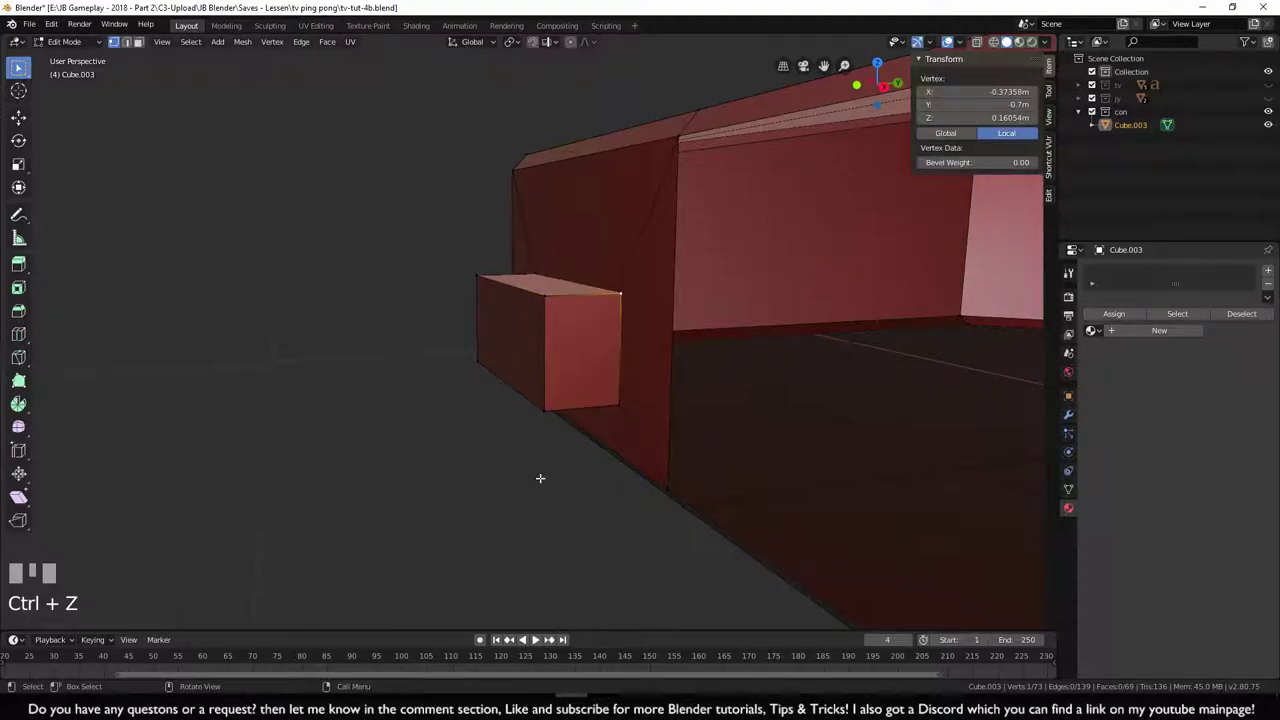
key(l)
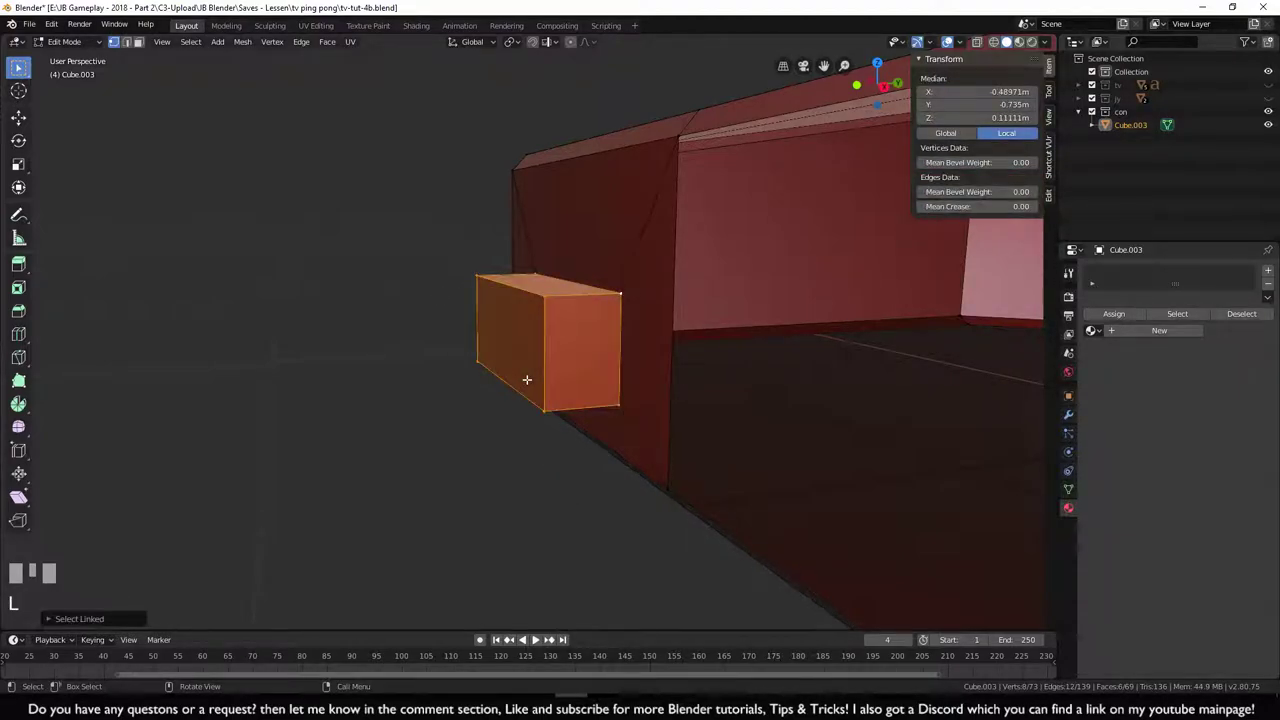
key(x)
click(497, 322)
- Duplicate the front wall's inner rectangle and place the copy 0.01 m outward along -Y with snapping
scroll(649, 446, up, 2)
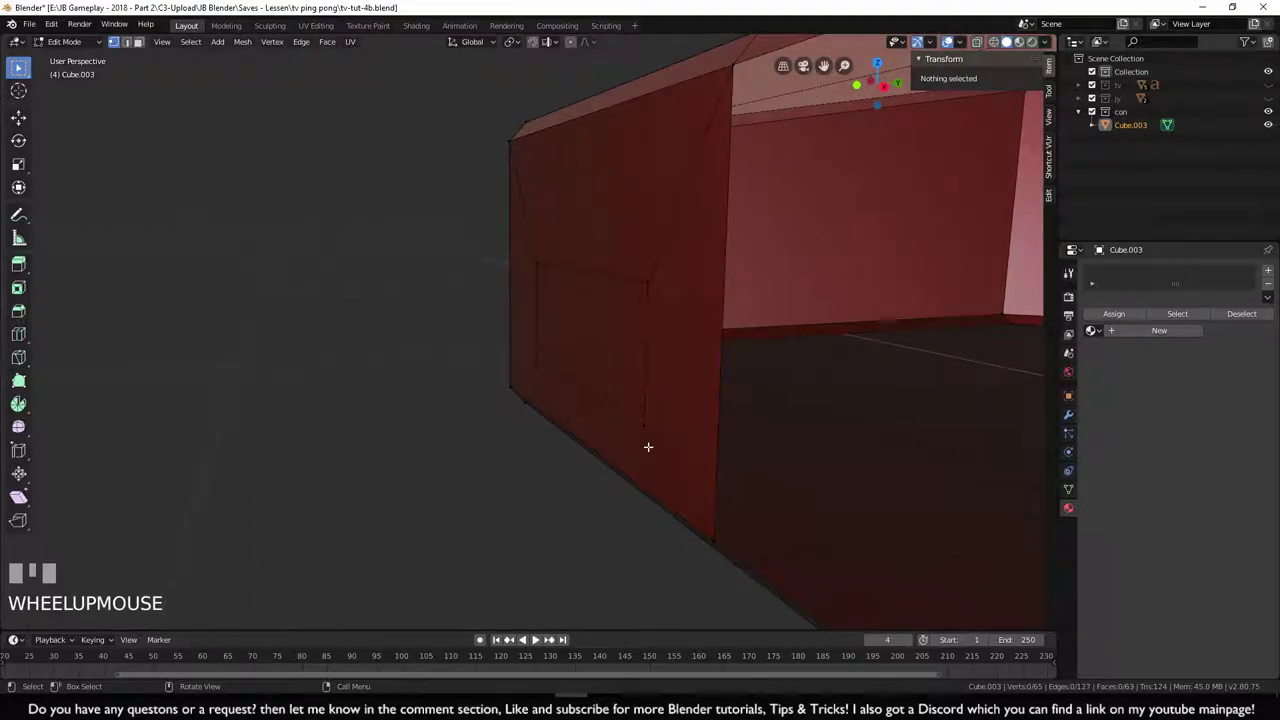
shift+click(520, 366)
shift+click(534, 363)
shift+click(536, 330)
shift+click(651, 282)
shift+click(535, 264)
key(KP_3)
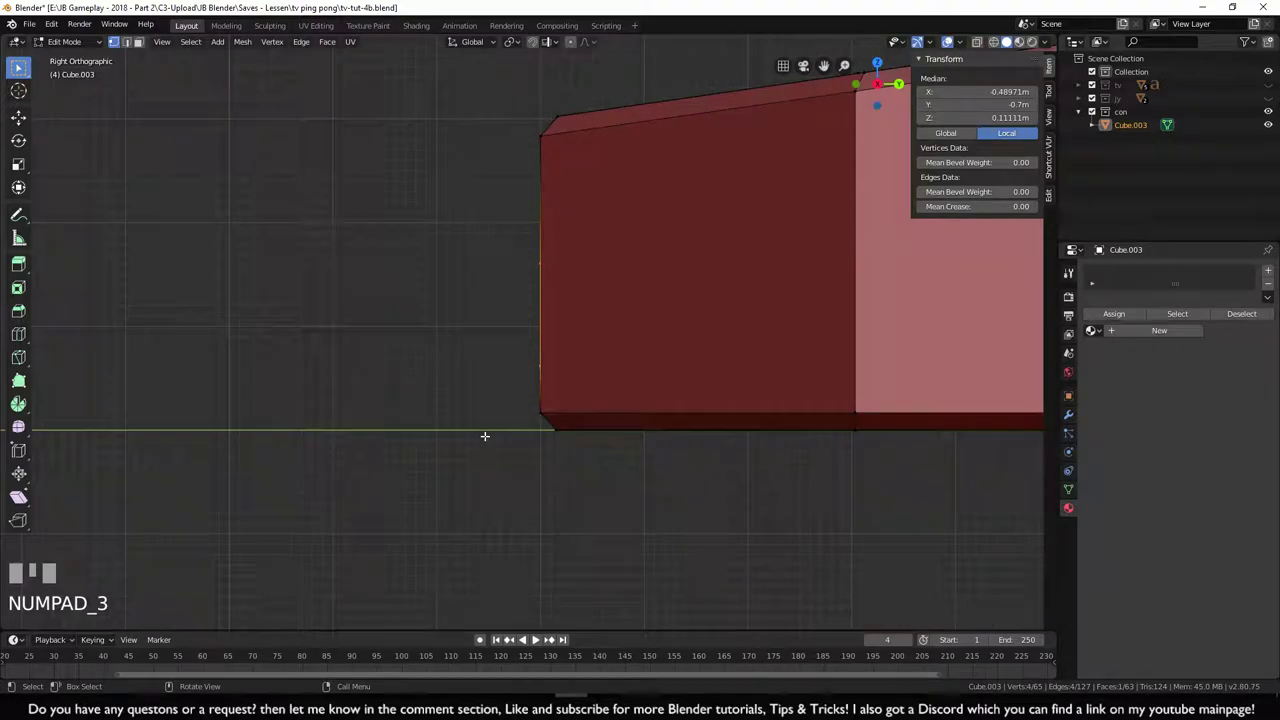
scroll(484, 437, up, 3)
shift+middle_drag(484, 437, 587, 482)
scroll(587, 482, down, 1)
scroll(603, 472, down, 1)
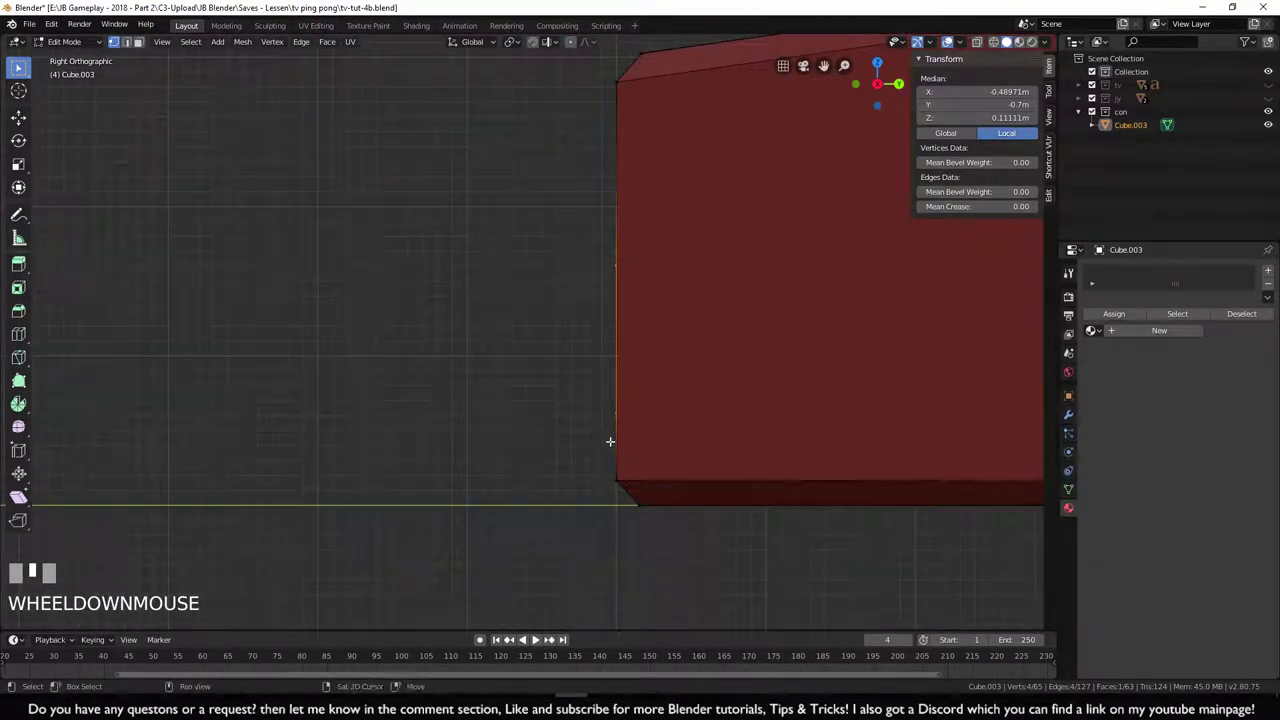
key(shift+d)
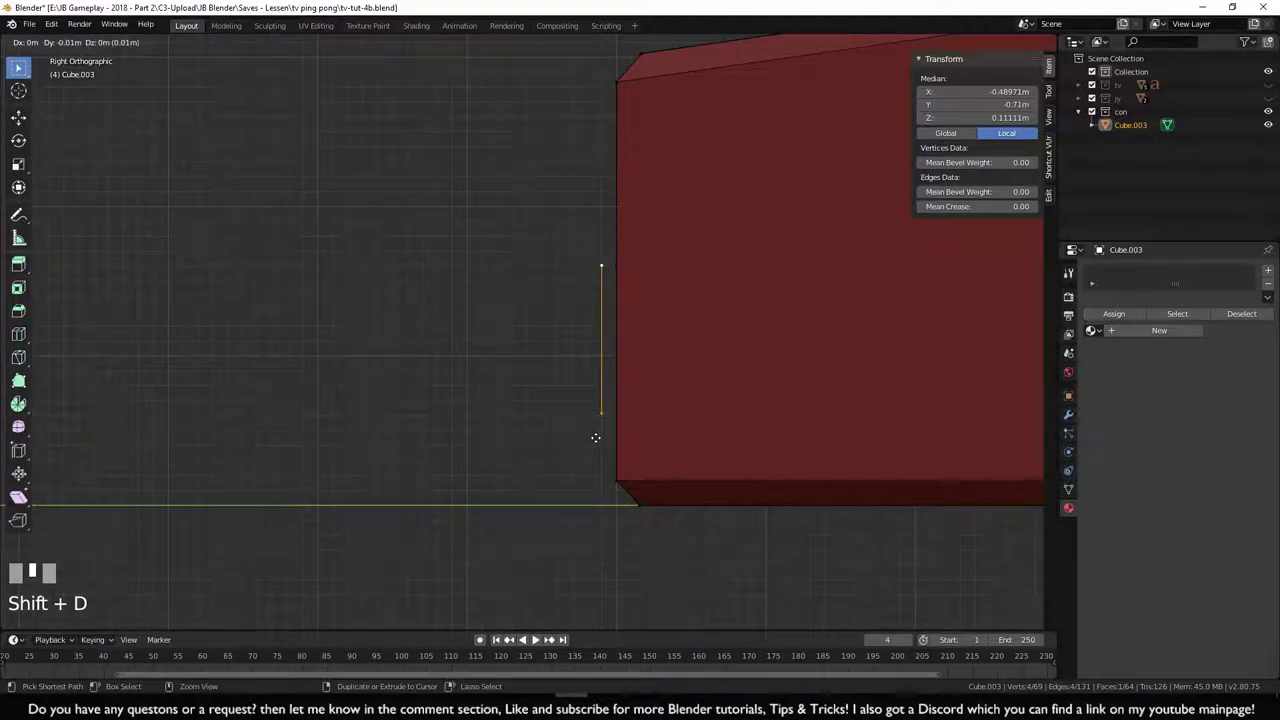
ctrl+click(595, 437)
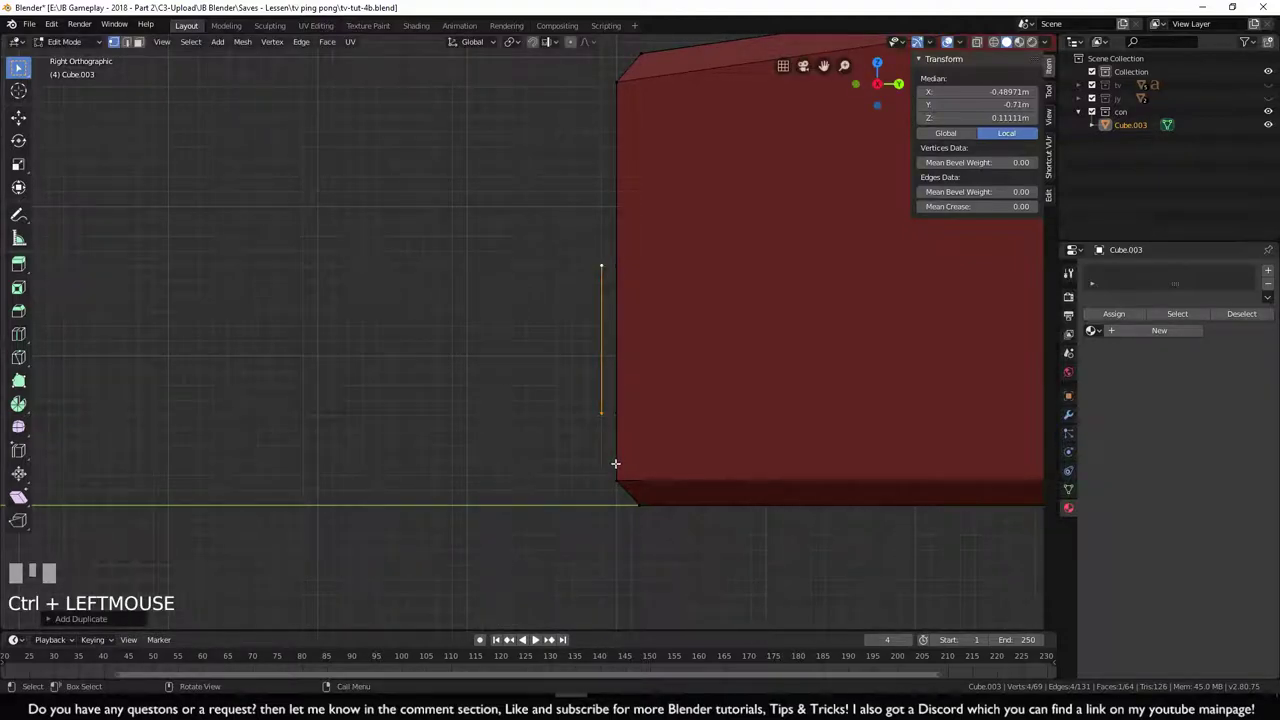
- Extrude the copied rectangle outward to Y -0.77 m and add a further 0.01 m extrusion scaled inward as a bevelled end
shift+middle_drag(623, 437, 600, 437)
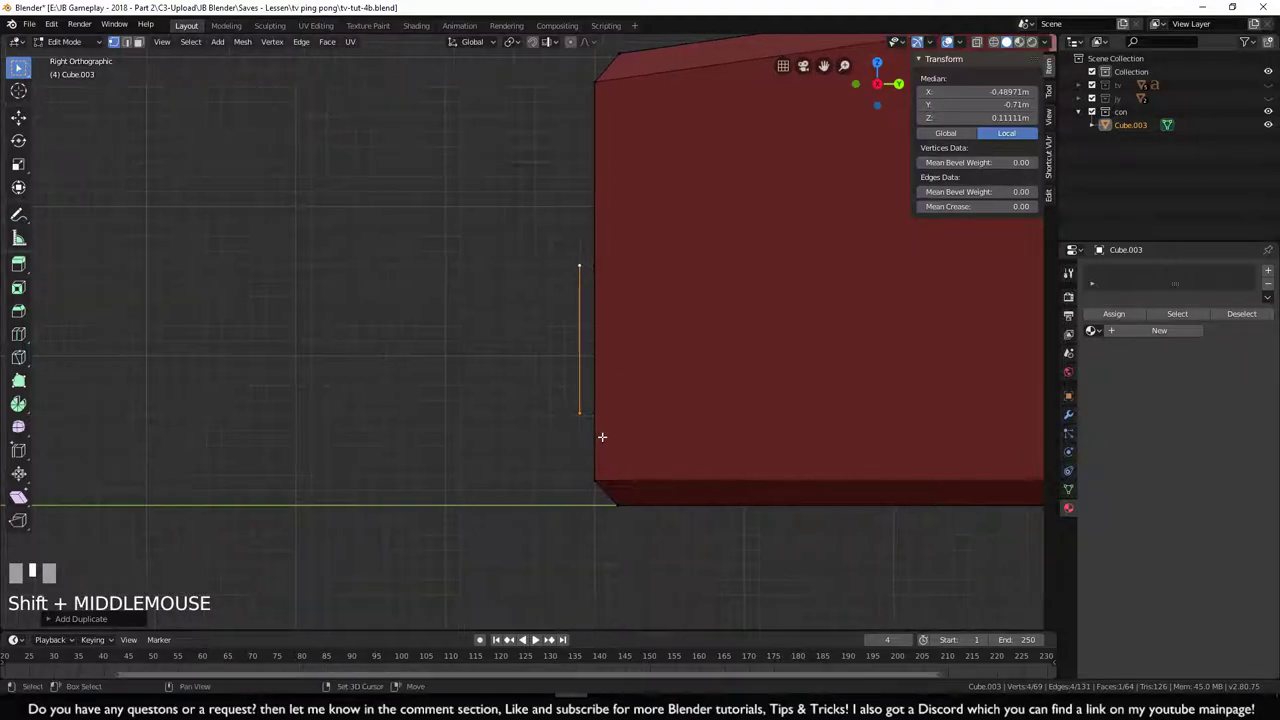
key(e)
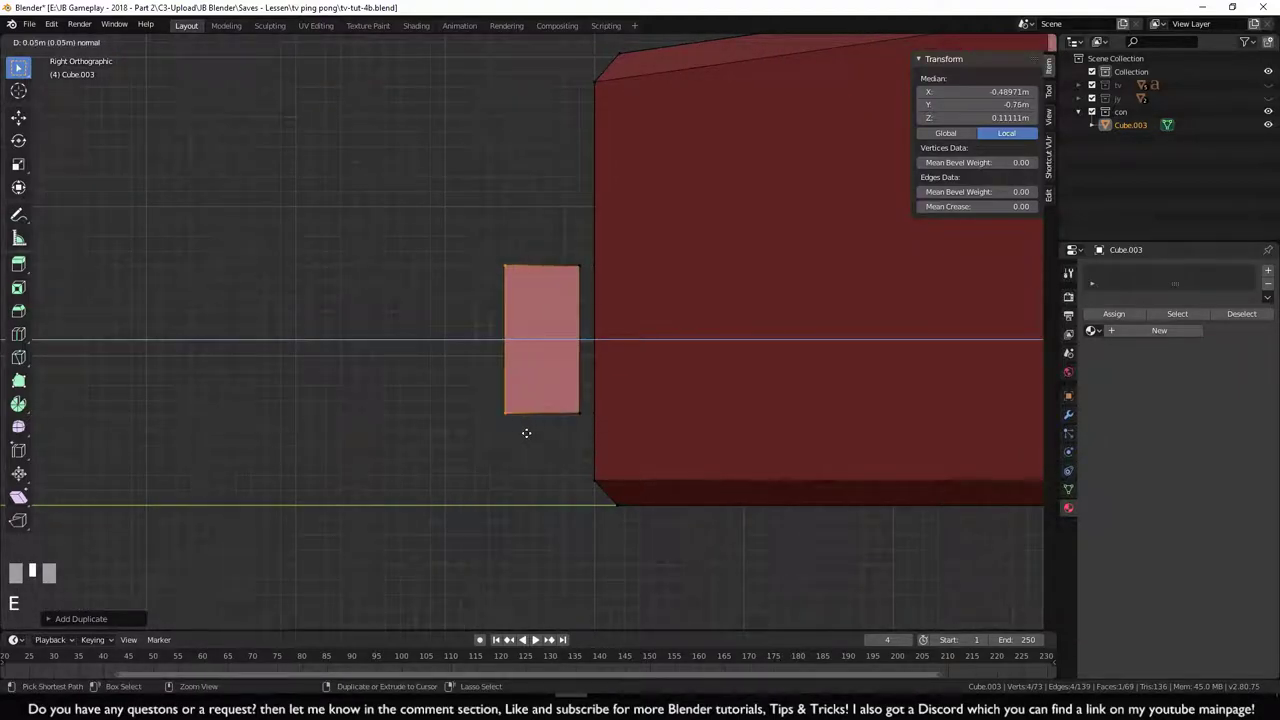
ctrl+click(516, 434)
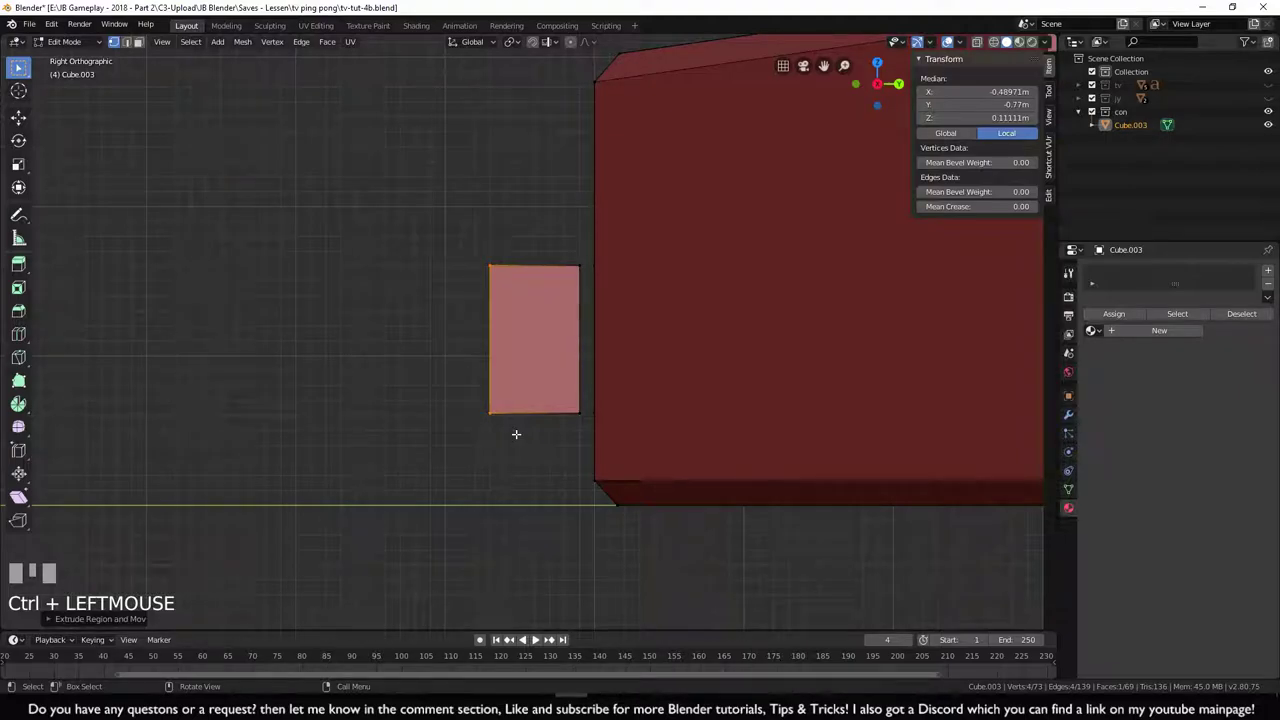
key(e)
ctrl+click(500, 431)
key(s)
click(542, 452)
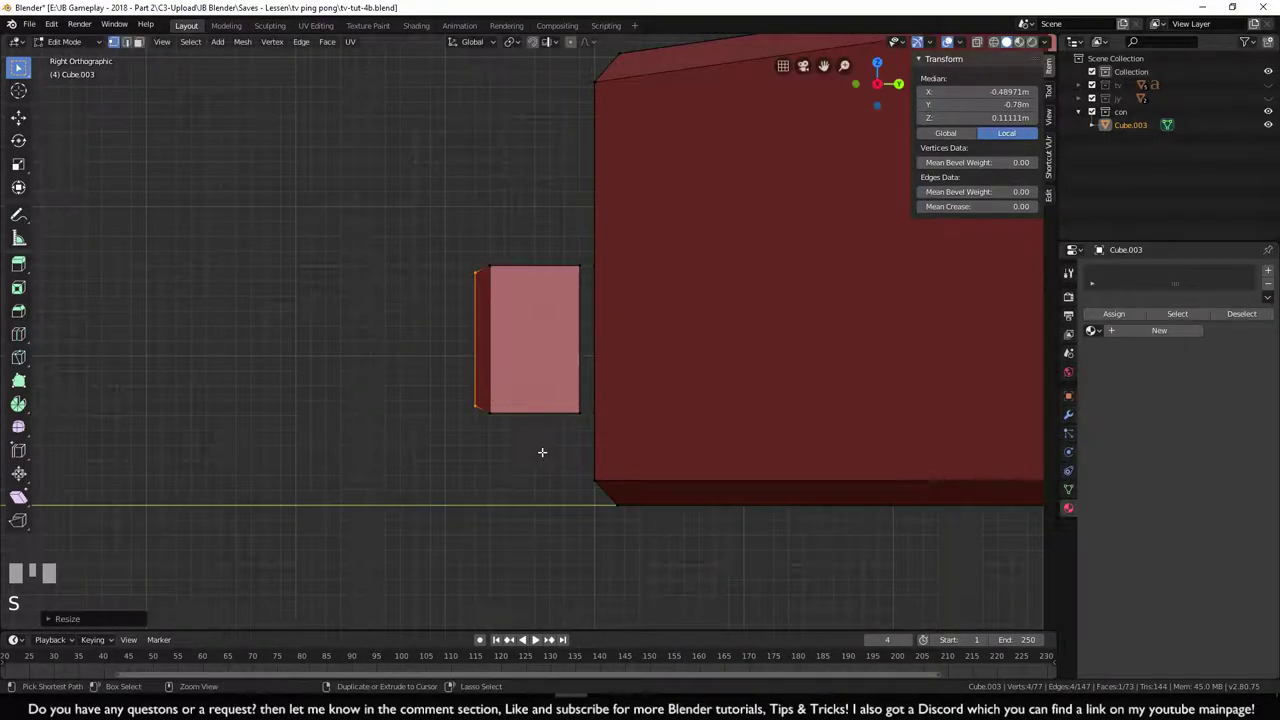
- Select the block's rear end through the mesh, extrude it 0.01 m toward the front wall and scale it to 0.9
click(564, 420)
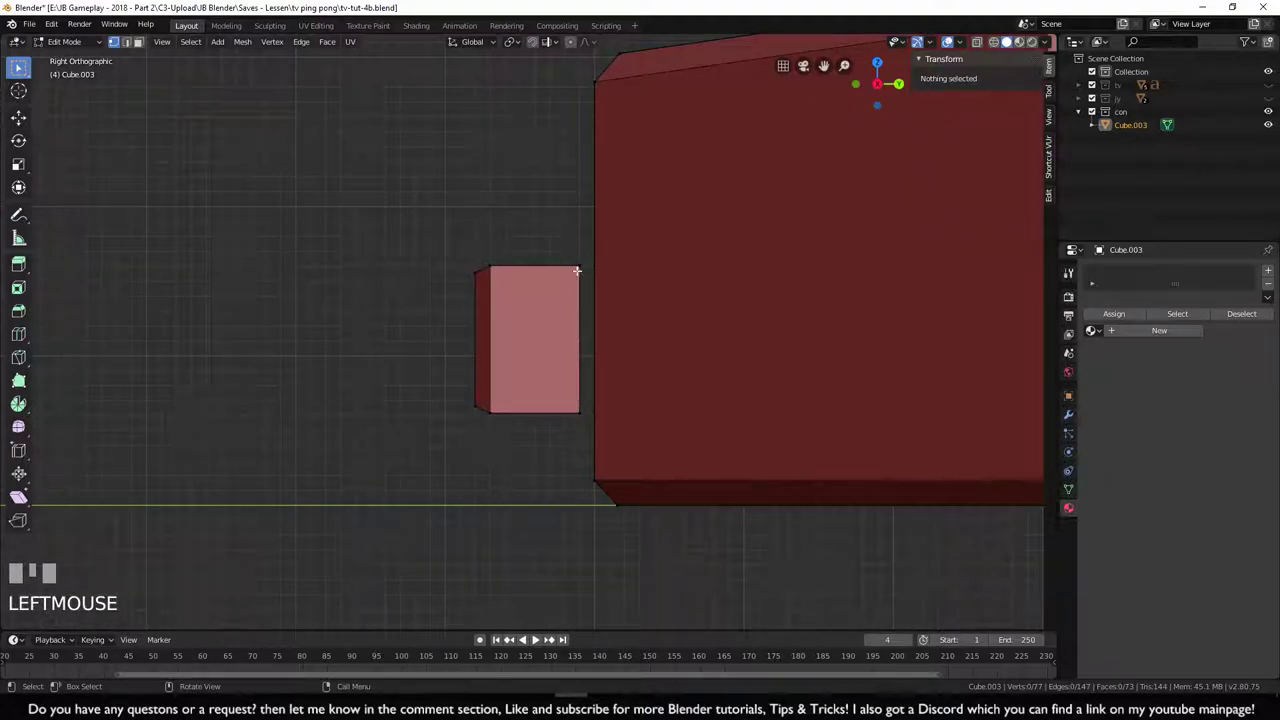
click(890, 64)
key(b)
drag(566, 250, 587, 436)
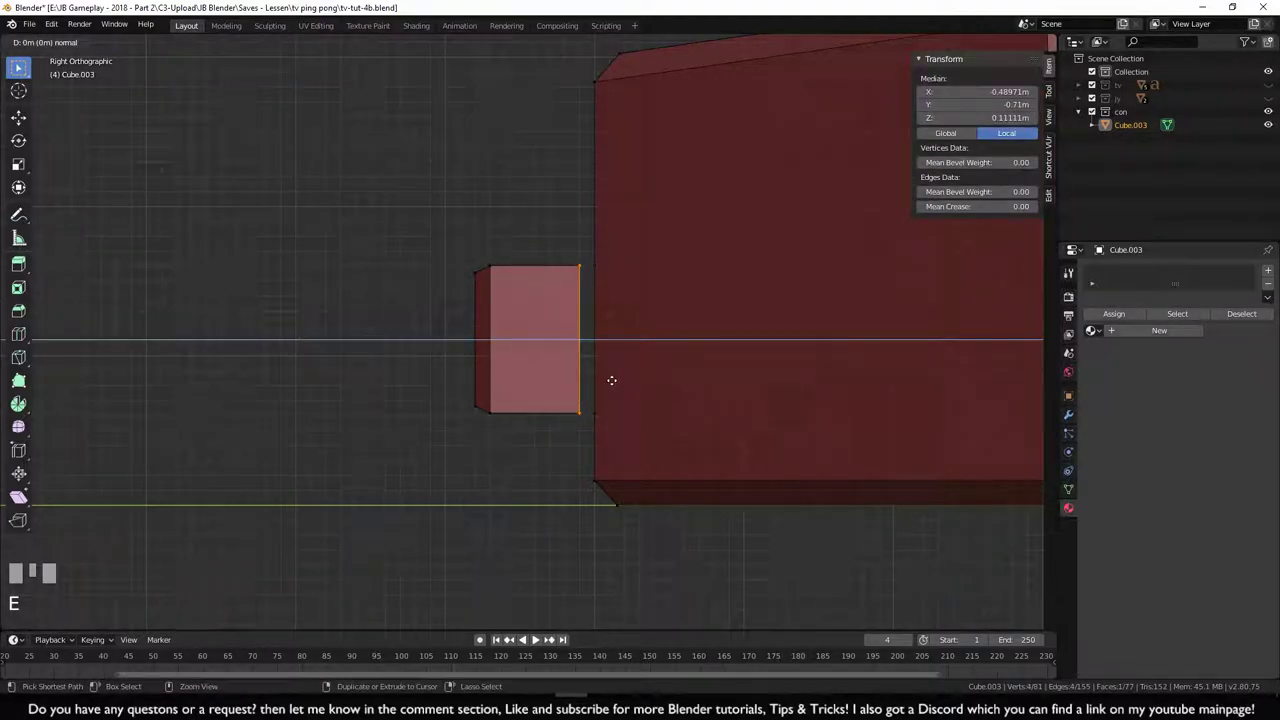
ctrl+click(611, 379)
key(s)
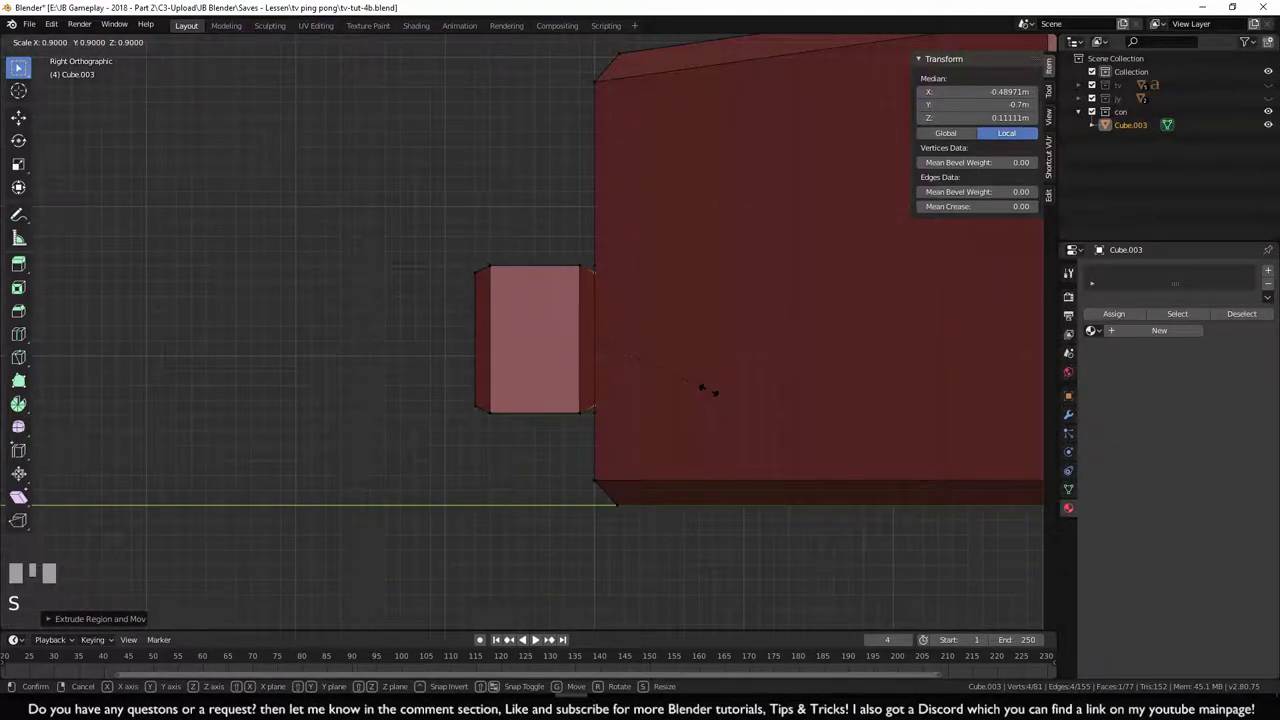
ctrl+click(700, 390)
- Inspect the block's tapered rear end and how it meets the front wall from several angles with X-ray off
middle_drag(474, 420, 509, 449)
scroll(696, 523, down, 1)
shift+middle_drag(696, 523, 631, 434)
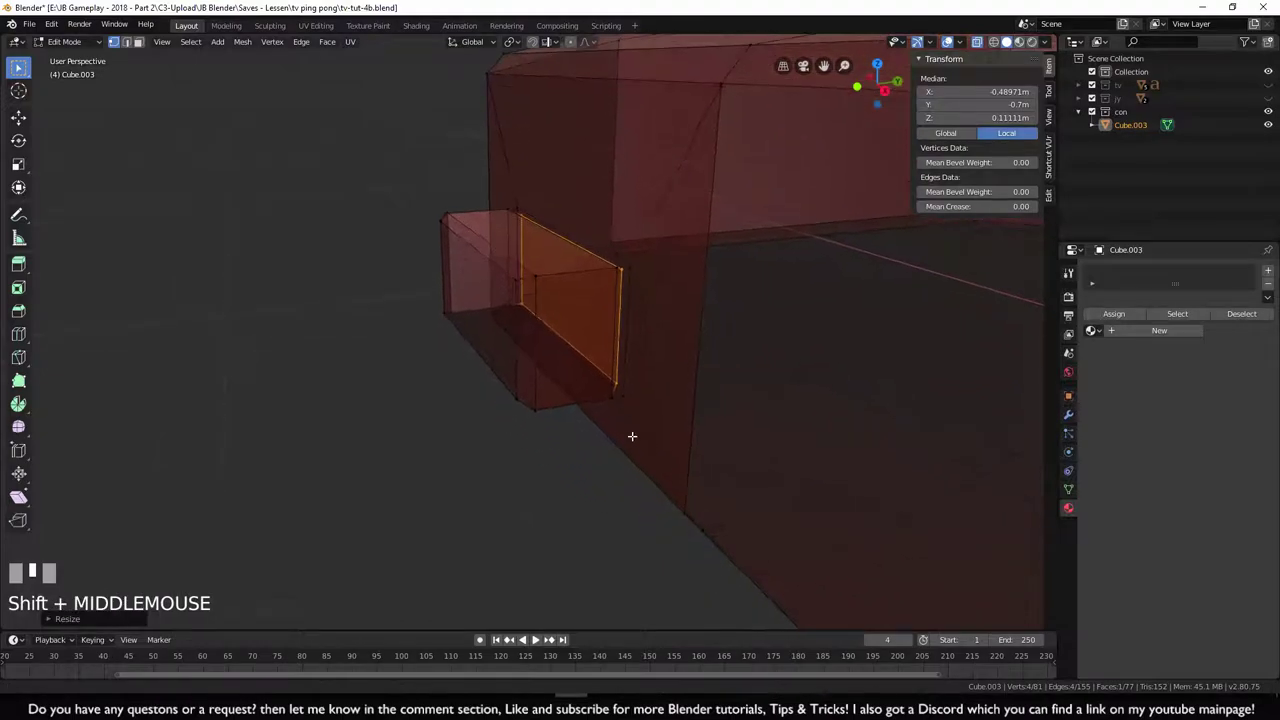
scroll(634, 488, up, 1)
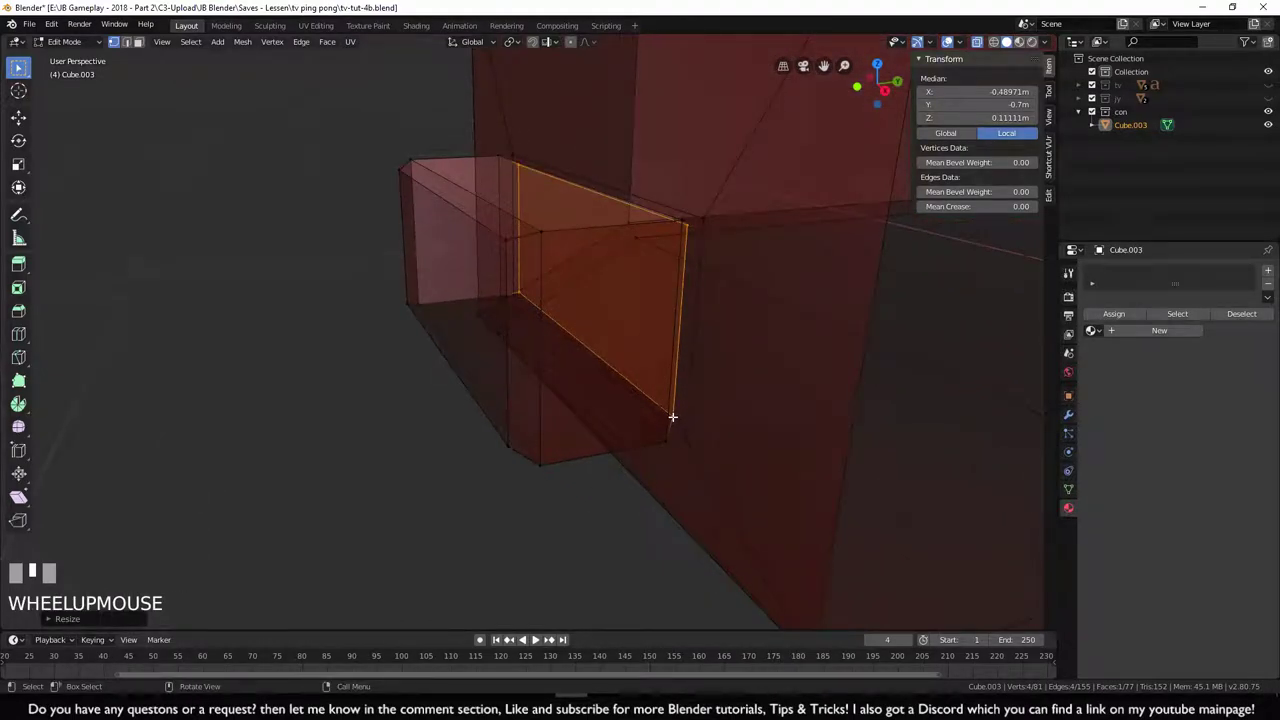
click(979, 41)
click(702, 230)
drag(702, 230, 674, 371)
scroll(423, 517, down, 2)
click(423, 513)
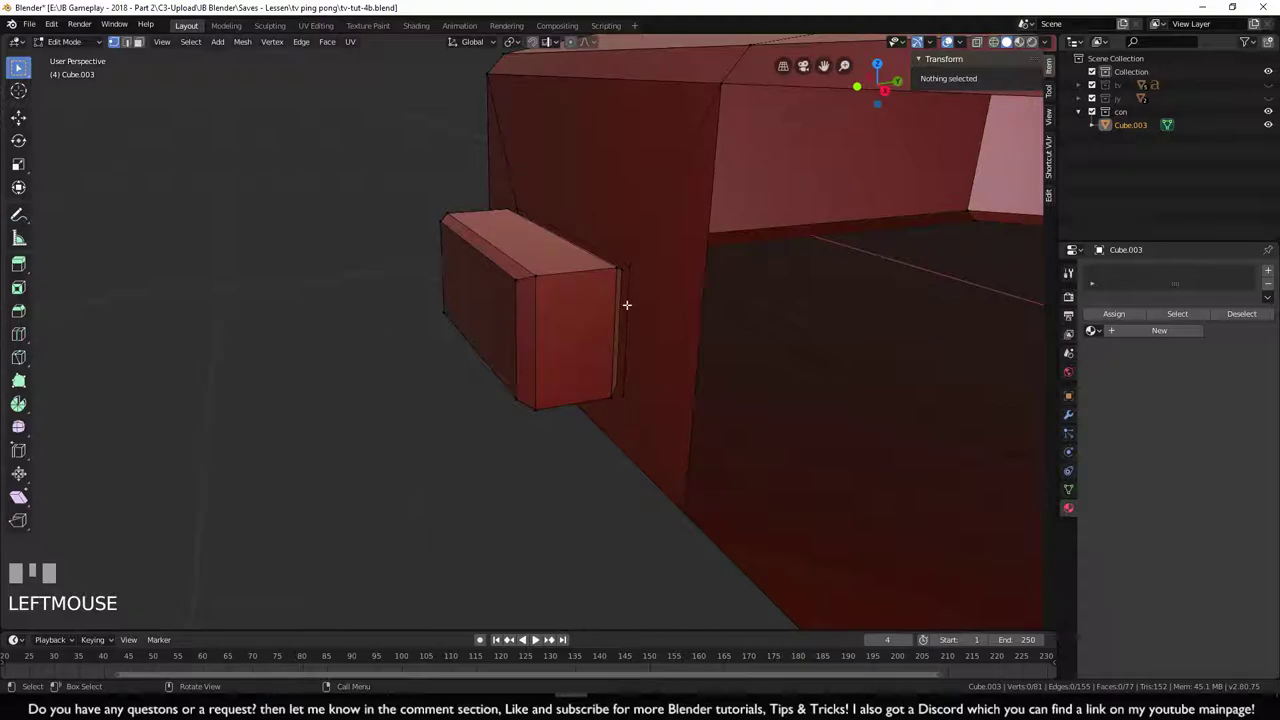
scroll(491, 403, down, 2)
mouse_move(491, 403)
middle_down()
mouse_move(466, 429)
mouse_move(457, 409)
mouse_move(486, 415)
middle_up()
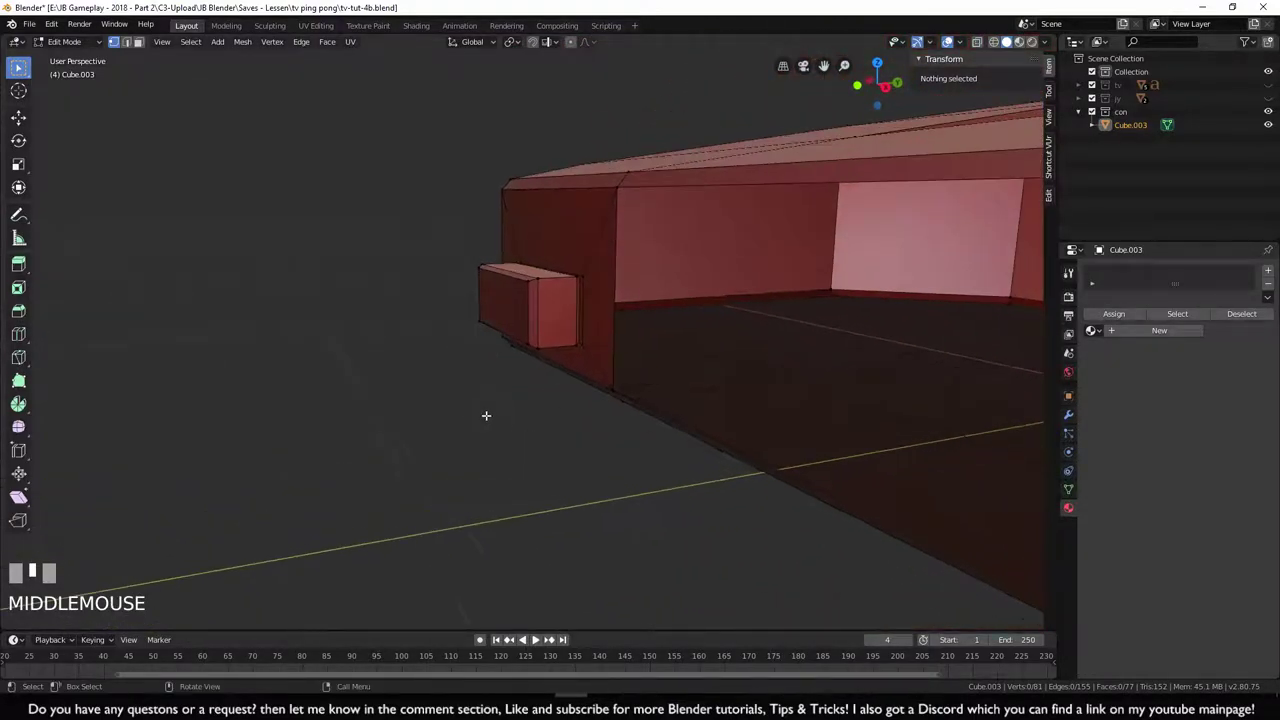
scroll(587, 349, up, 2)
middle_drag(591, 346, 644, 419)
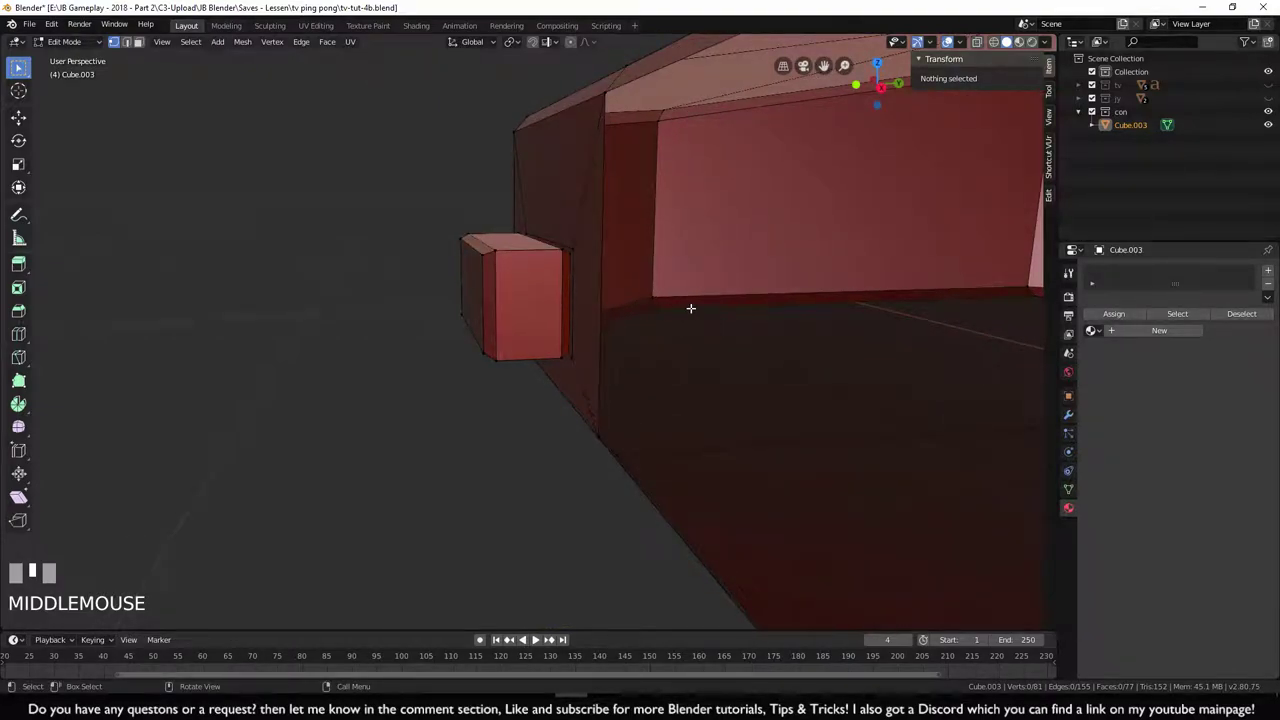
scroll(446, 431, up, 3)
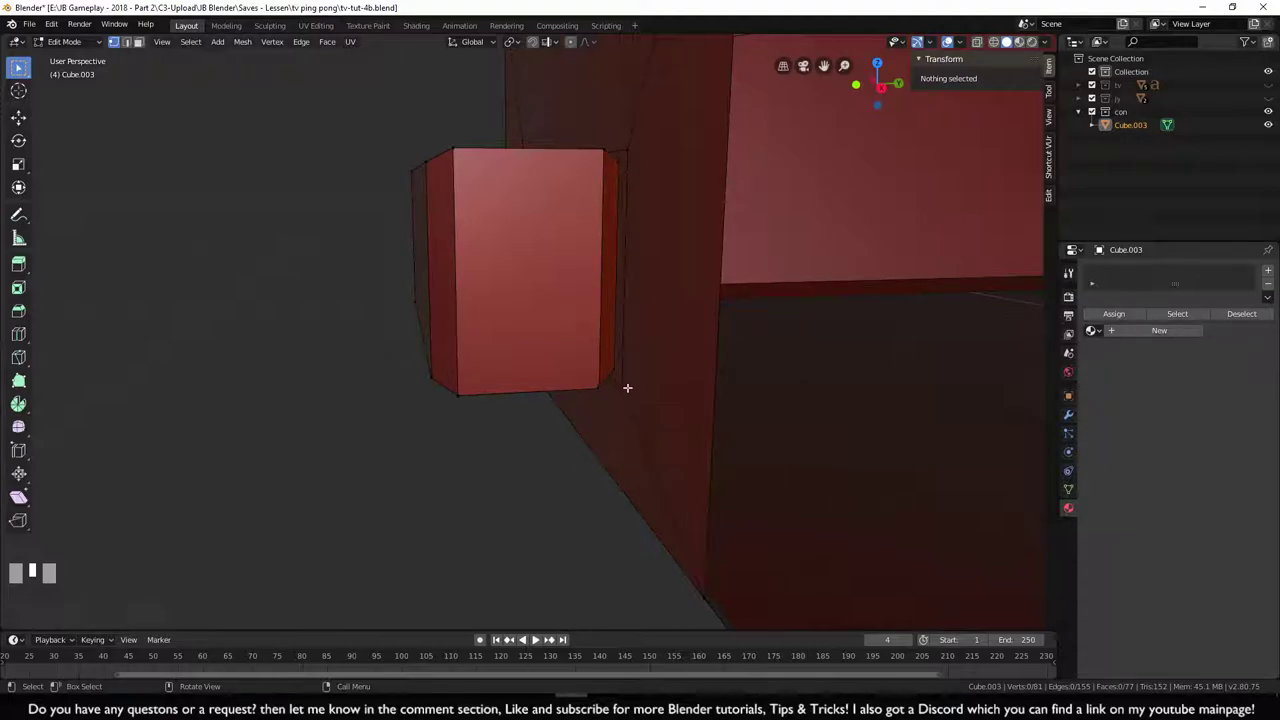
scroll(586, 363, down, 4)
middle_drag(677, 355, 585, 332)
scroll(788, 419, up, 3)
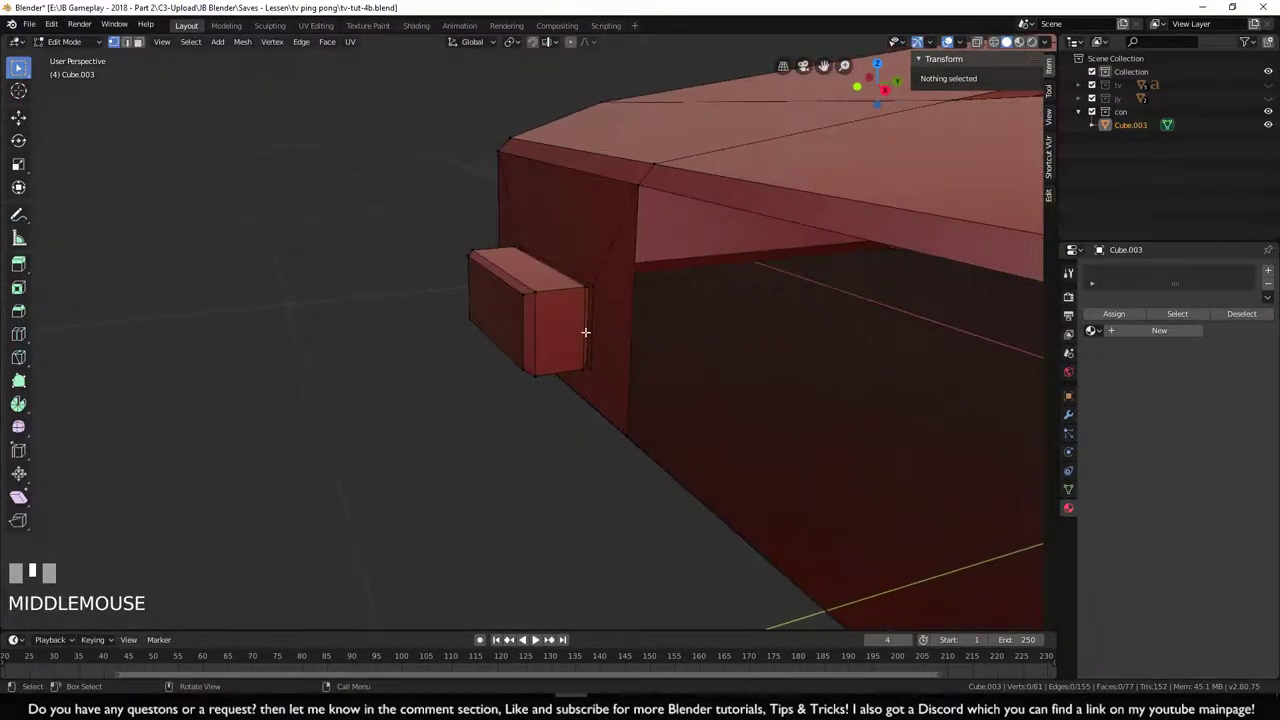
- Select the four corners of the block's outermost front face and delete that face, keeping its edges
click(591, 291)
scroll(491, 494, down, 2)
middle_drag(491, 494, 480, 250)
scroll(563, 509, up, 3)
shift+click(479, 224)
shift+click(471, 351)
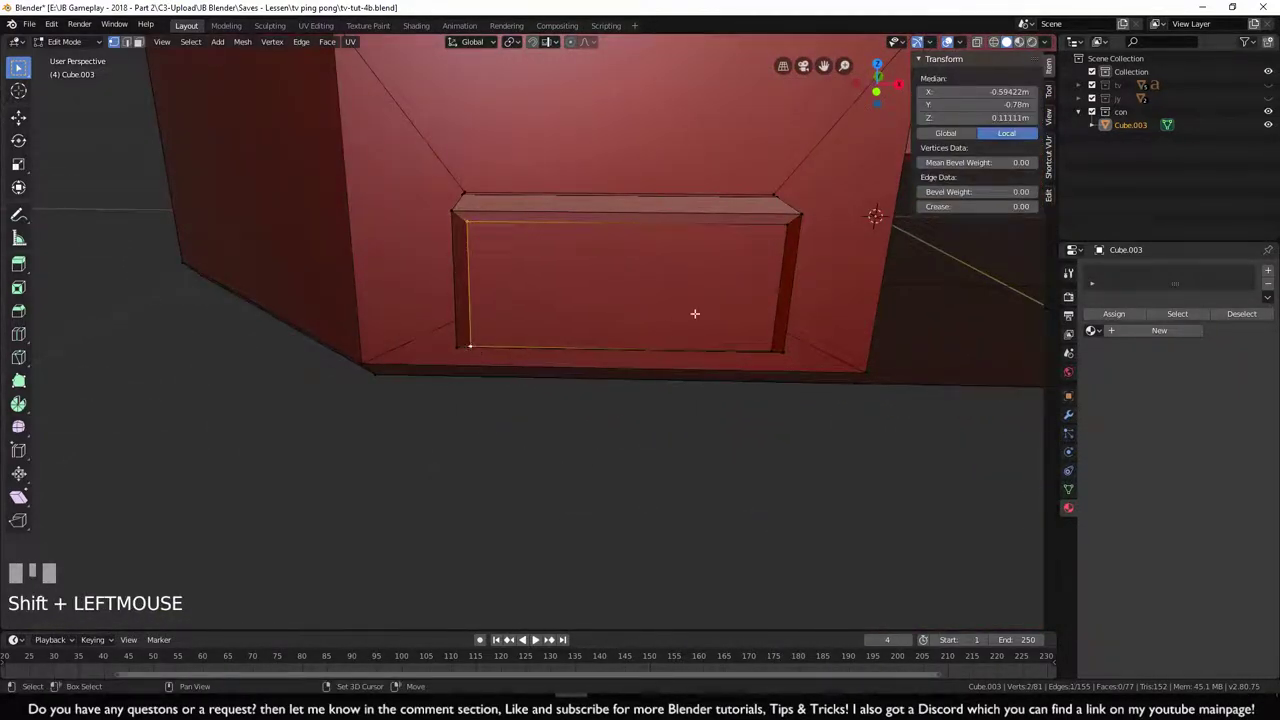
shift+click(772, 349)
middle_drag(729, 386, 763, 425)
middle_drag(575, 322, 579, 328)
key(x)
click(631, 527)
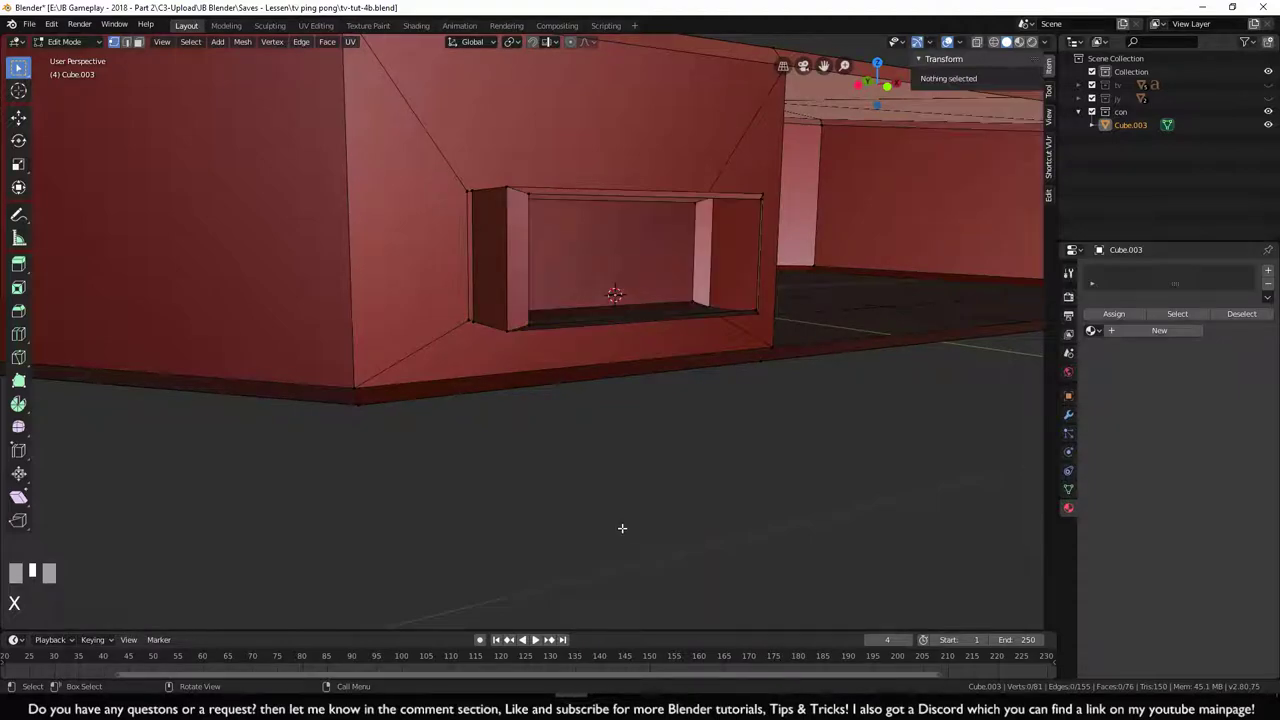
- Add a mesh circle at the origin and set its vertex count to 8
scroll(629, 520, down, 3)
middle_drag(629, 520, 602, 511)
middle_drag(615, 350, 680, 466)
scroll(800, 505, down, 3)
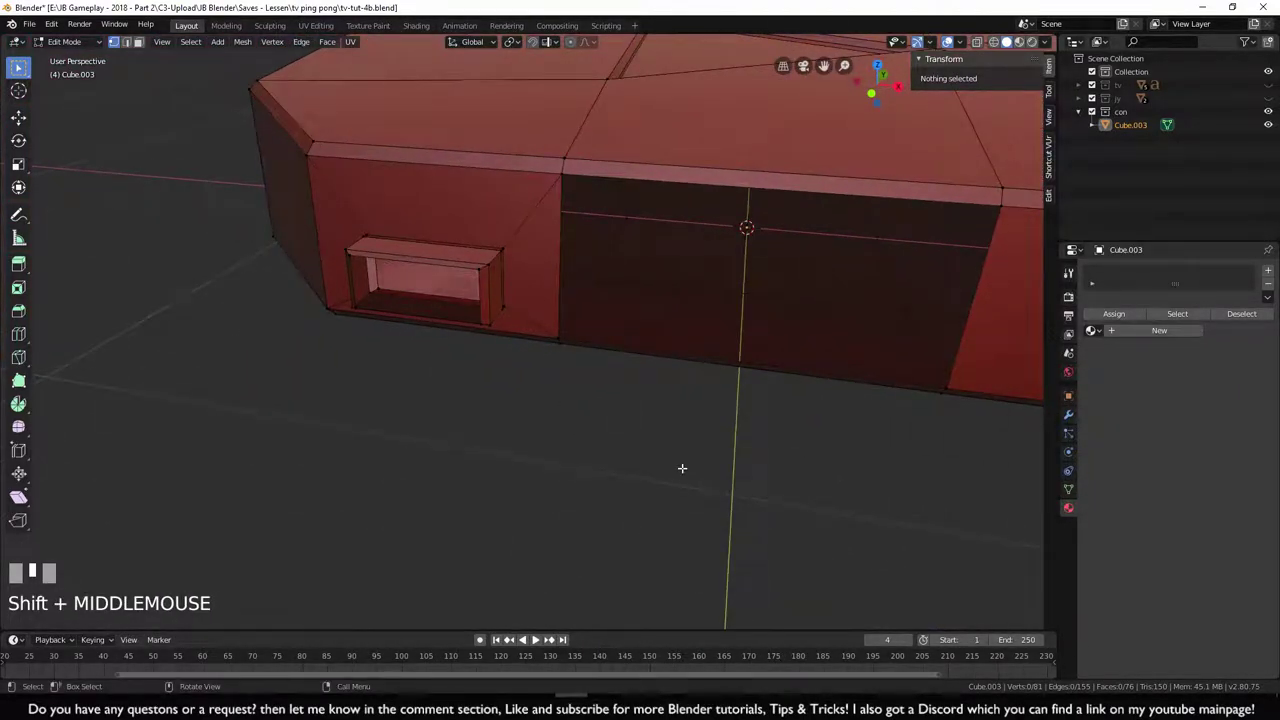
key(shift+a)
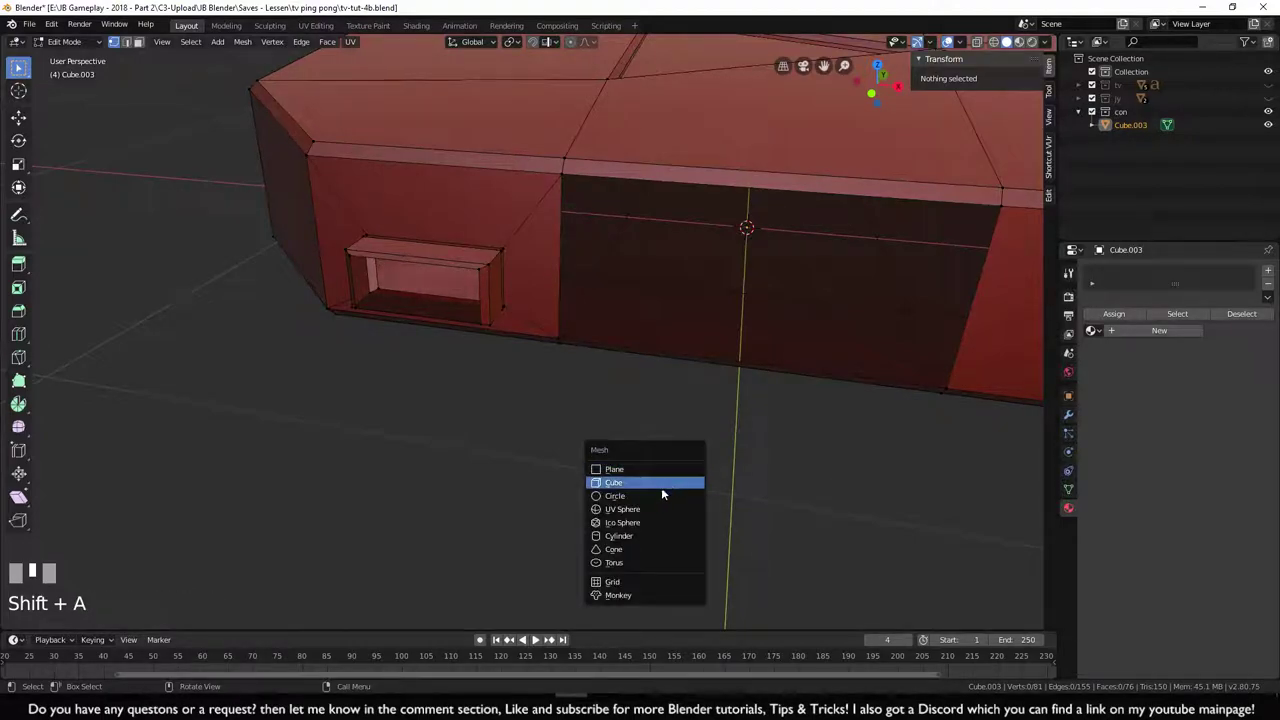
click(662, 496)
scroll(657, 495, down, 2)
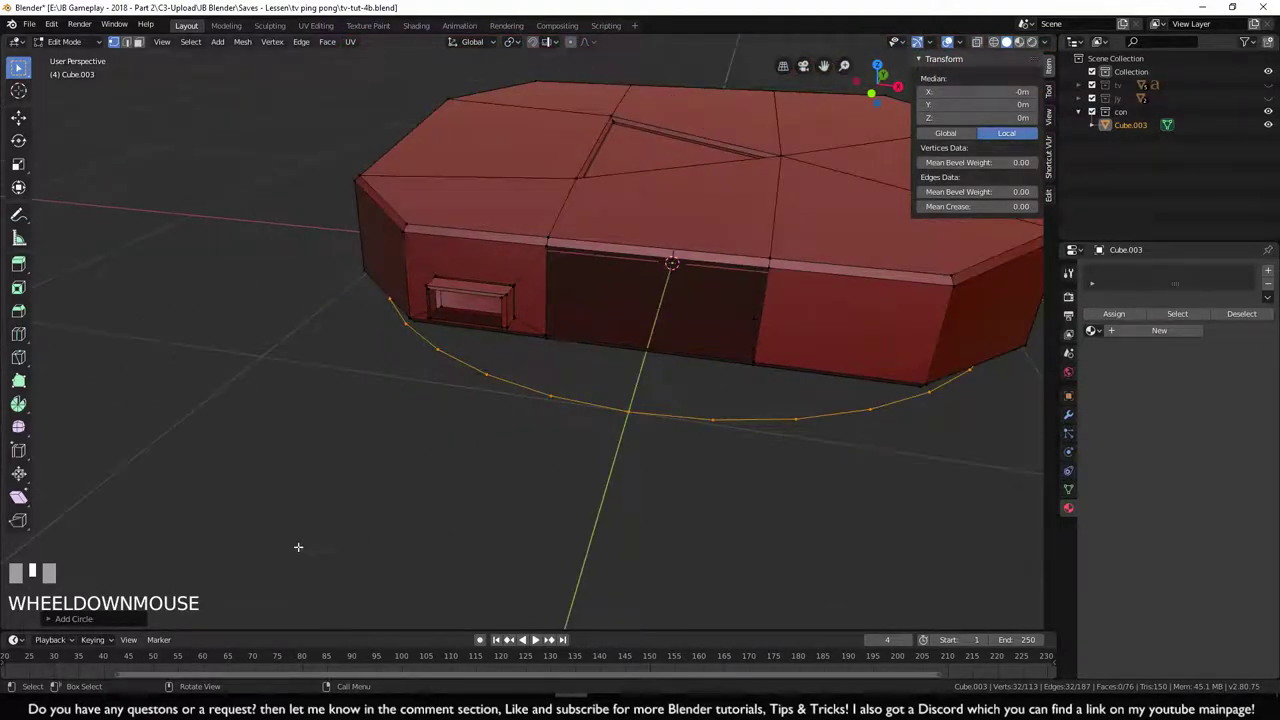
click(102, 620)
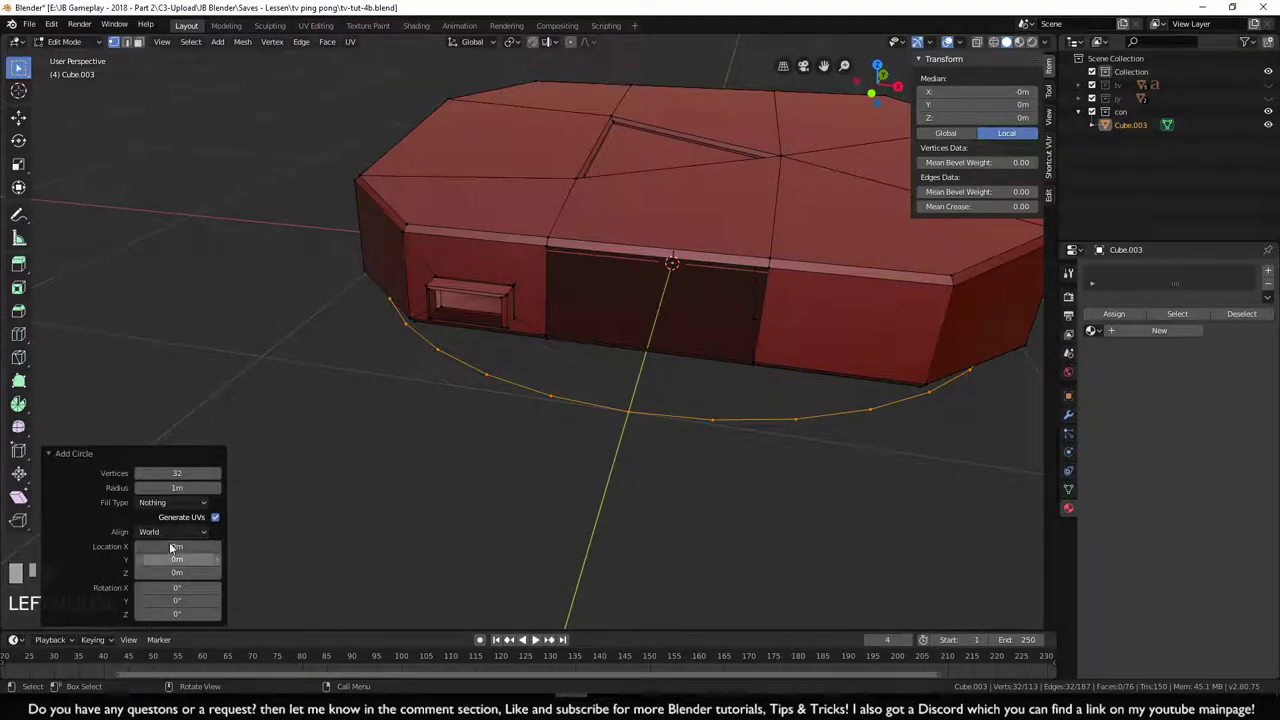
click(185, 474)
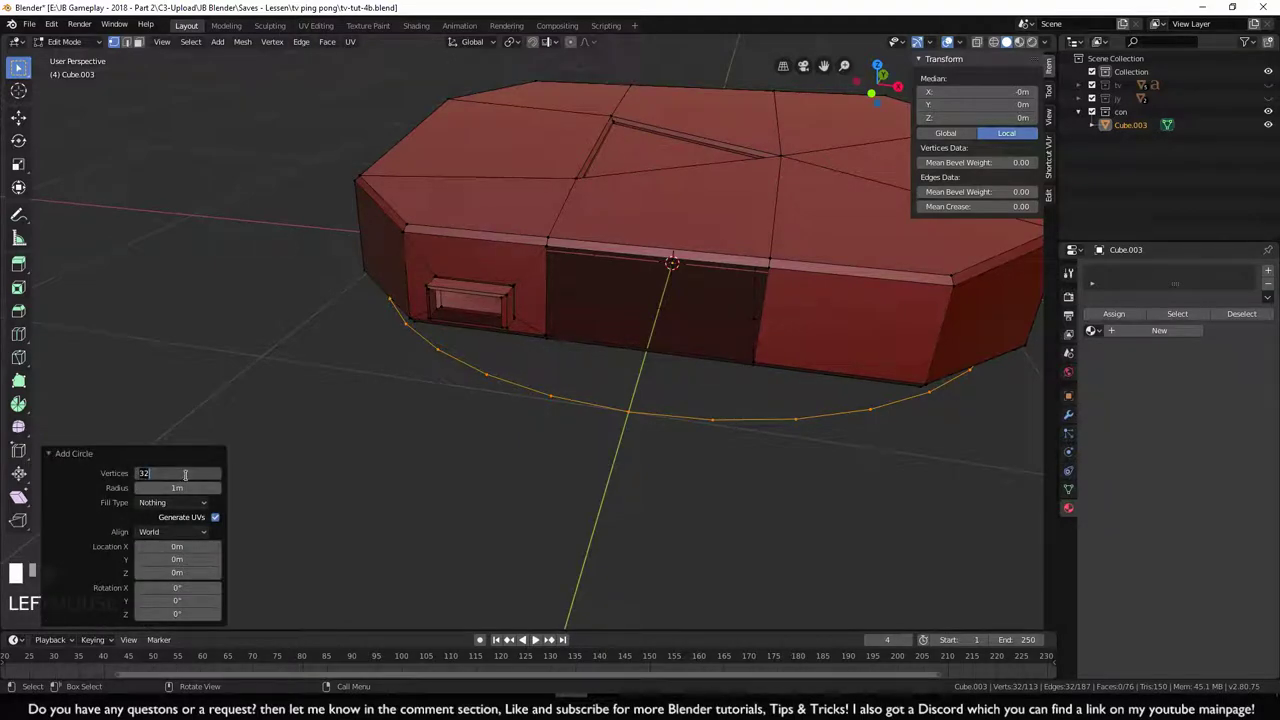
text(8)
key(Return)
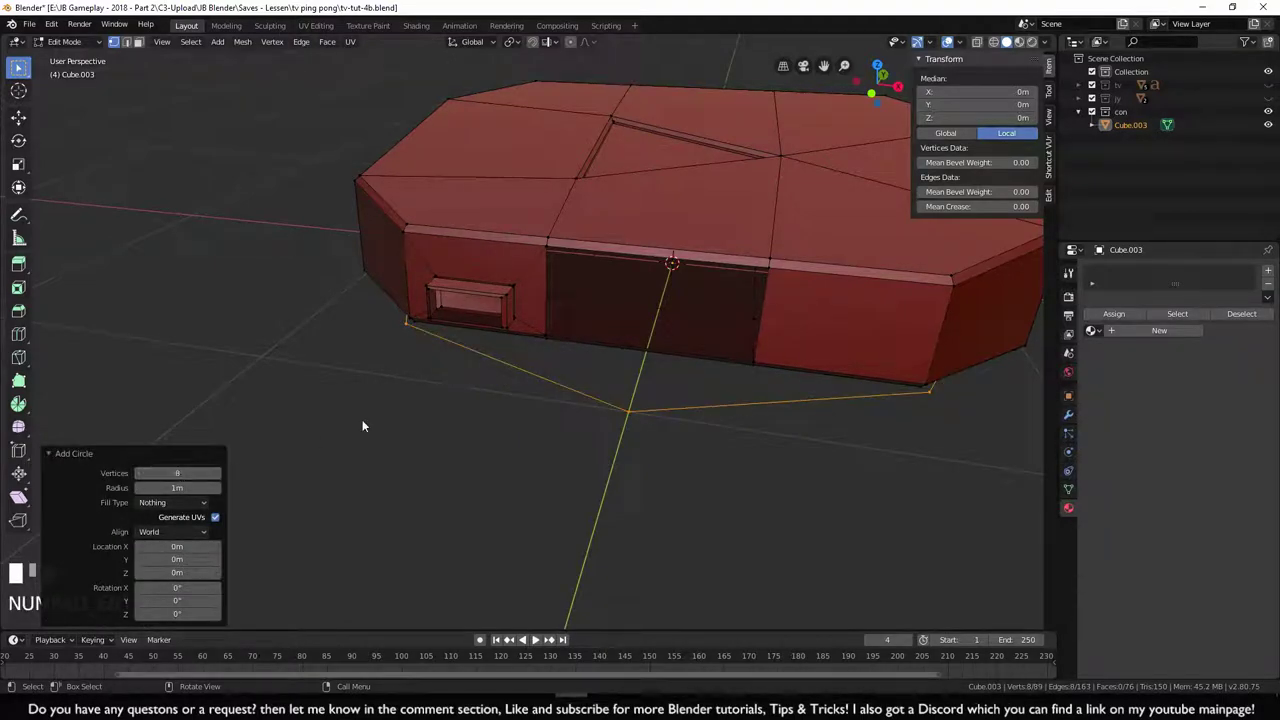
- Rotate the eight-sided circle 90° about the global X axis so it stands upright
key(KP_3)
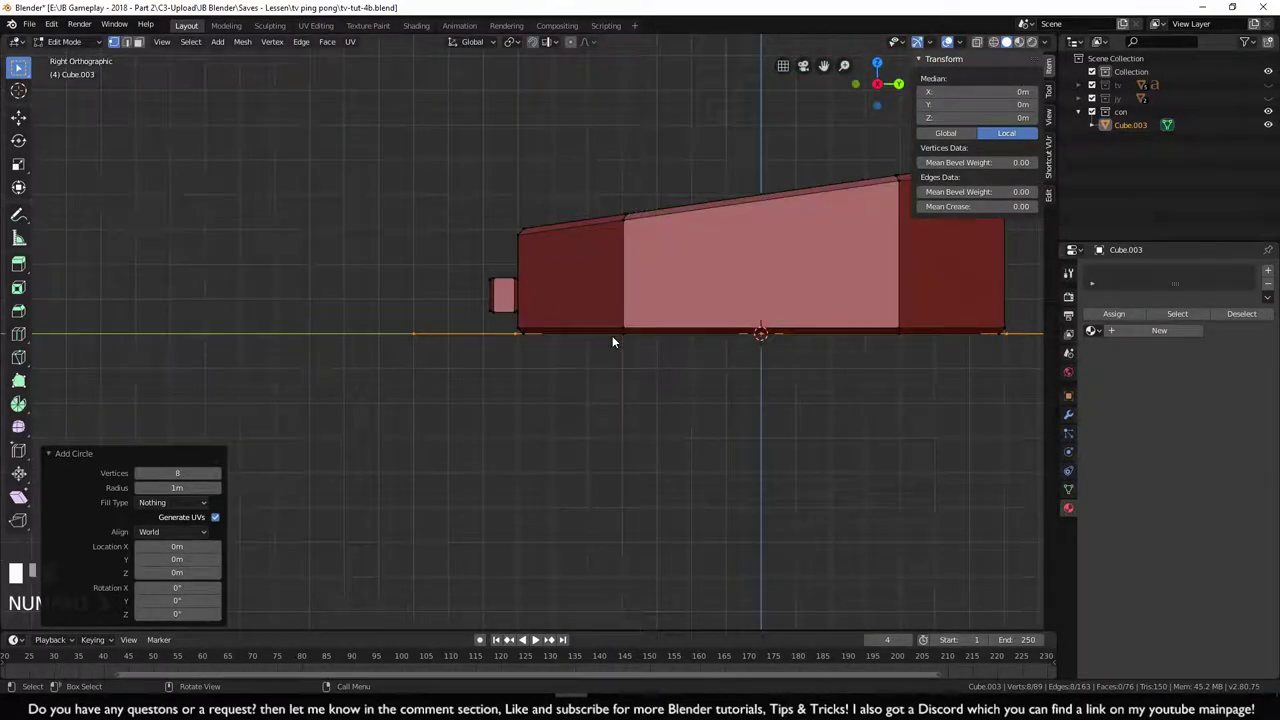
key(r)
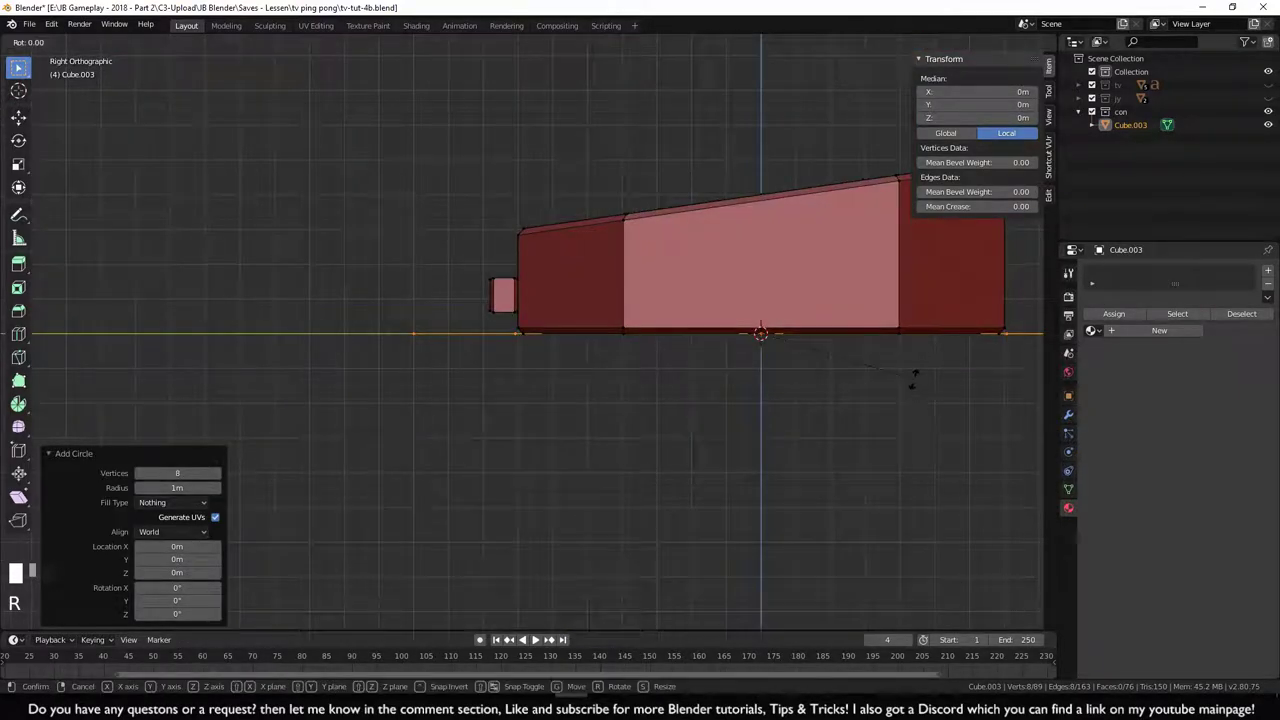
key(x)
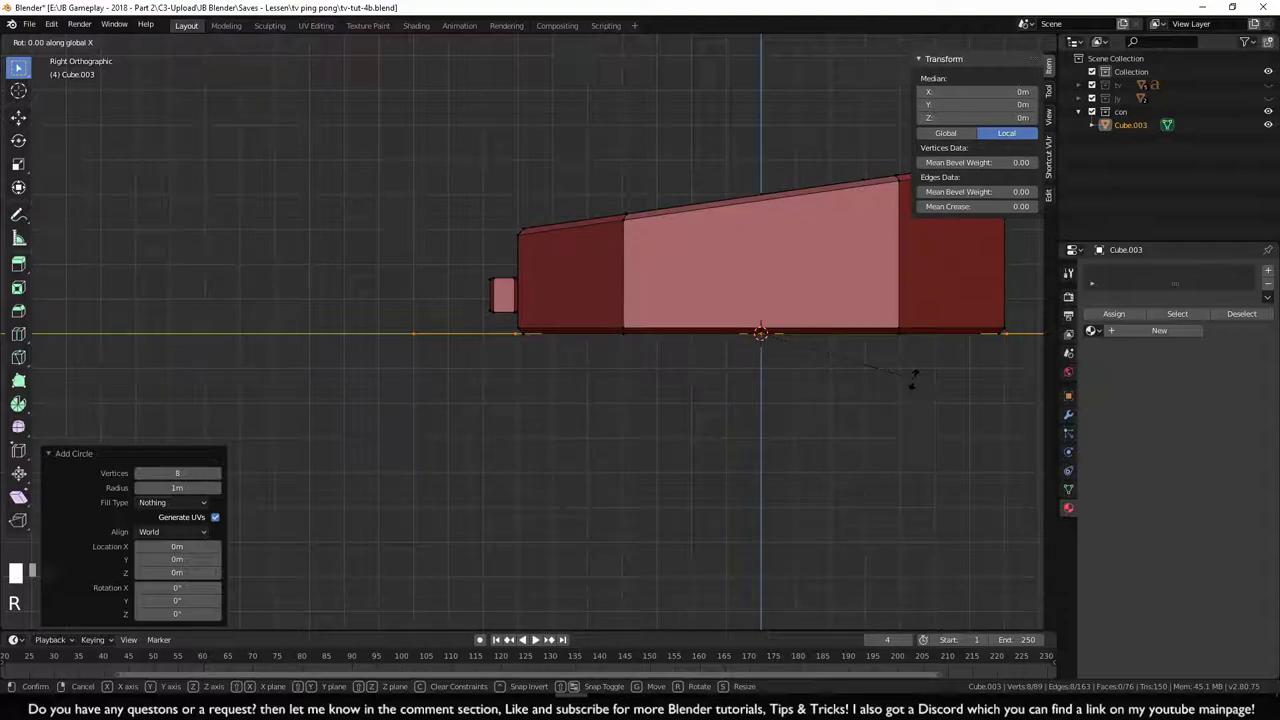
click(796, 215)
scroll(834, 441, down, 3)
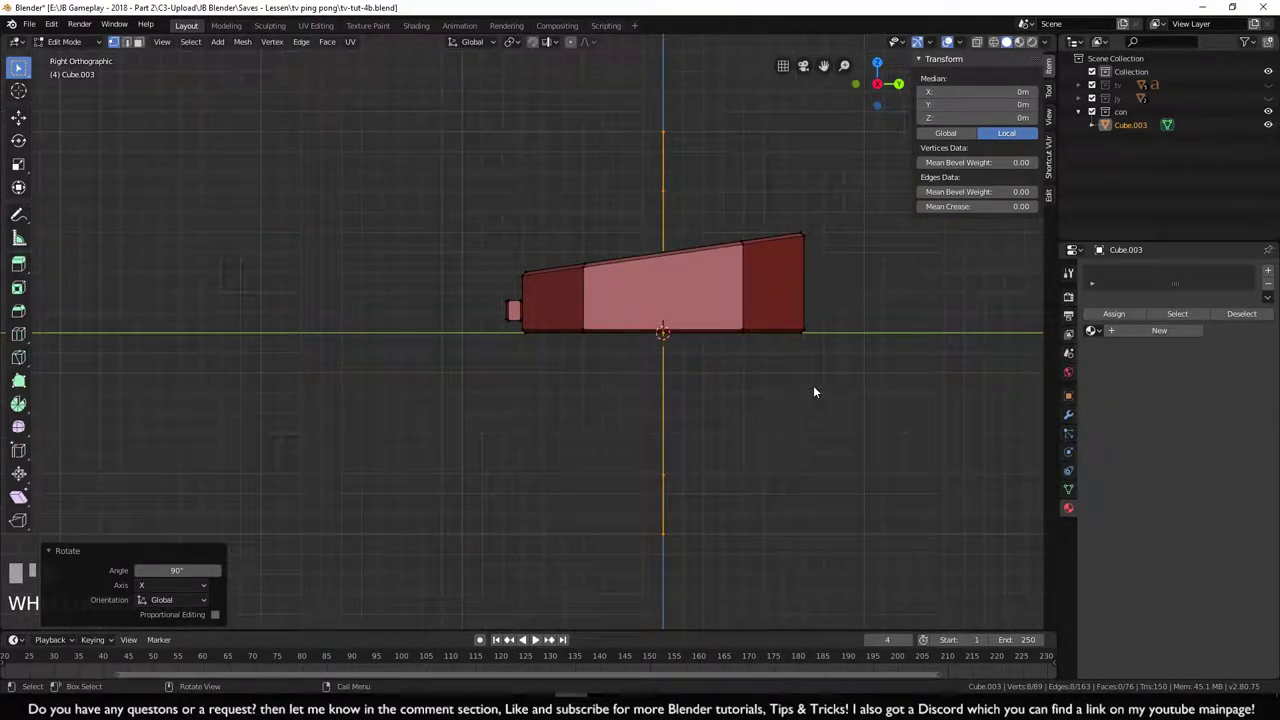
- Move the circle -0.8 m along Y and 0.1 m along Z, and scale it to 0.1
key(g)
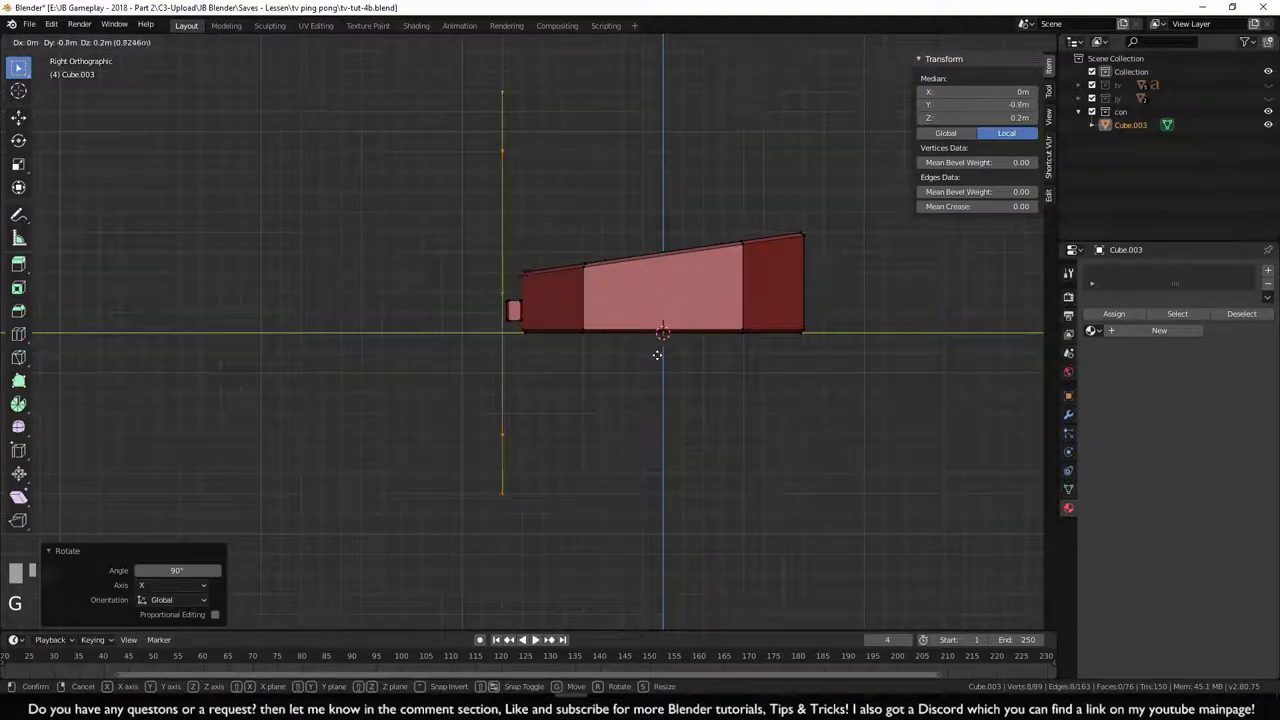
click(657, 358)
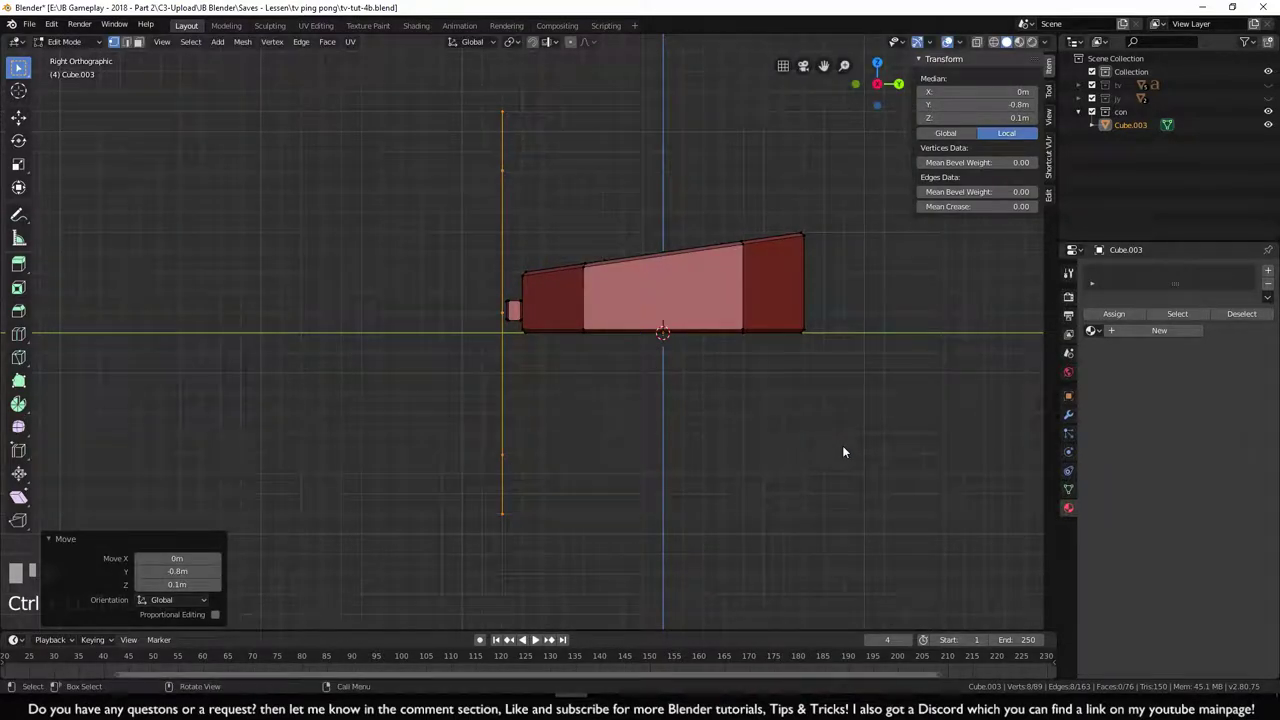
key(s)
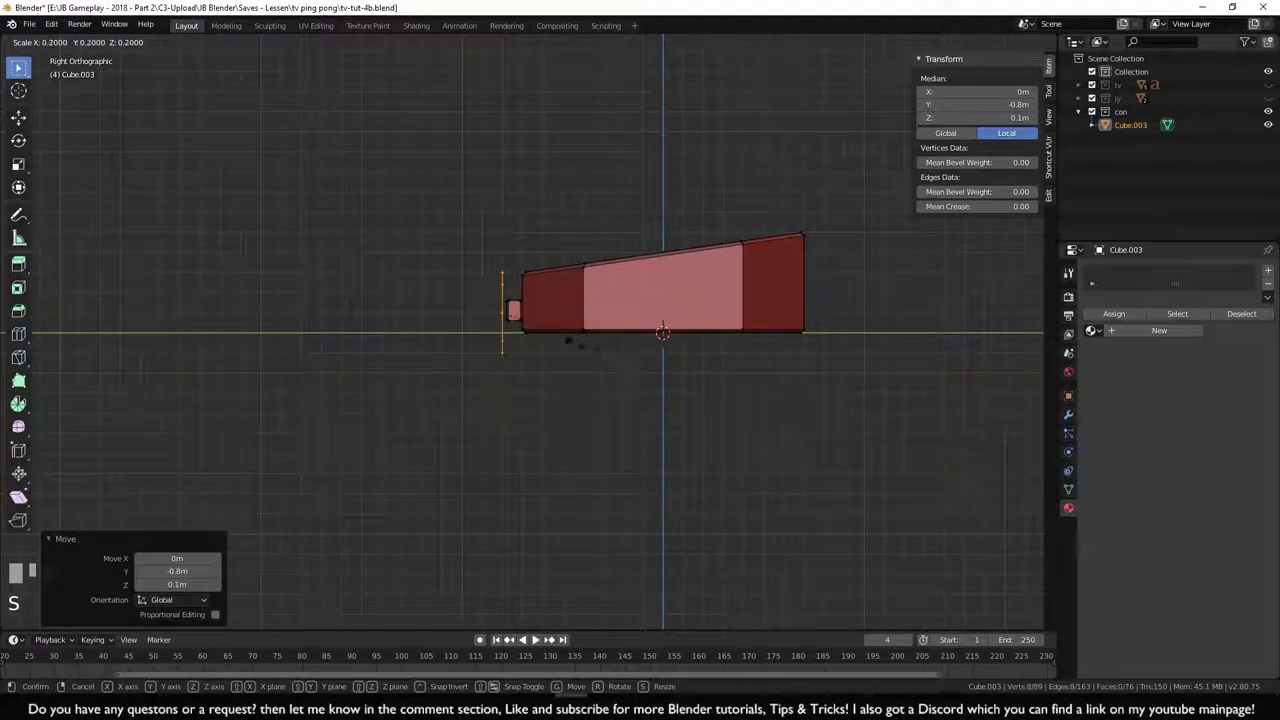
click(488, 324)
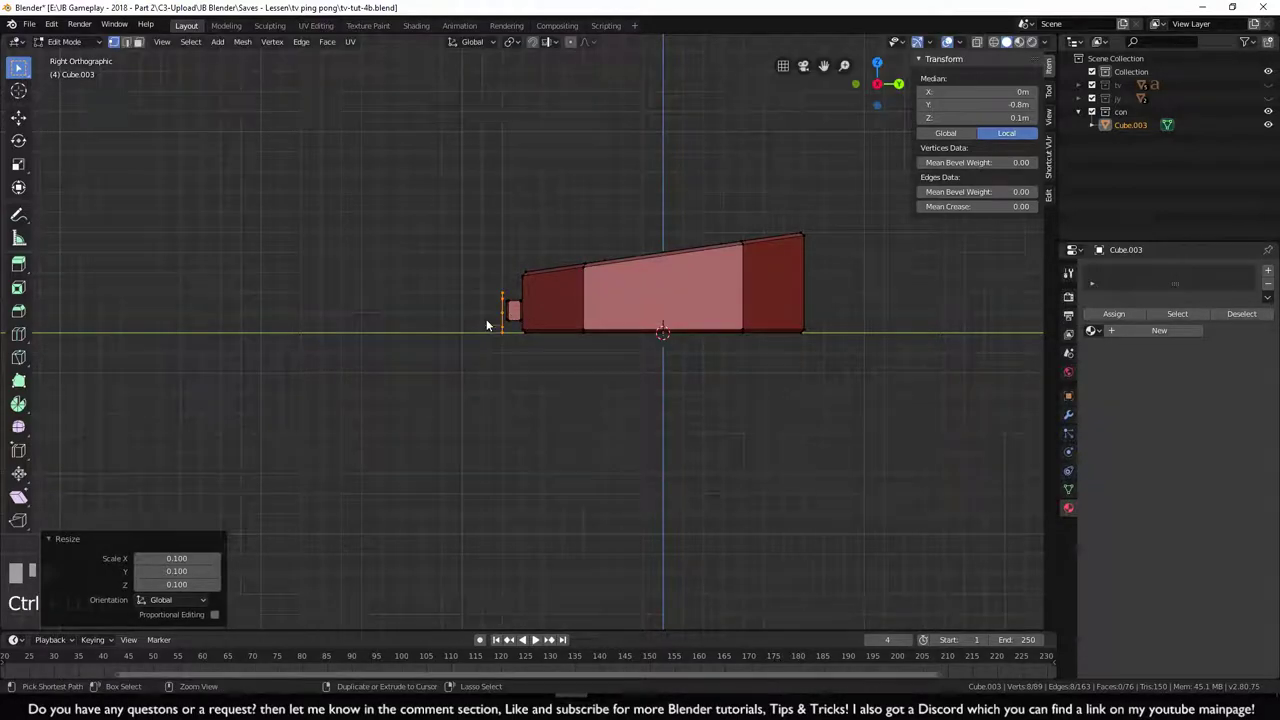
- Scale the circle in front of the block by another 0.4 to fit within the block's height
shift+middle_drag(493, 311, 548, 334)
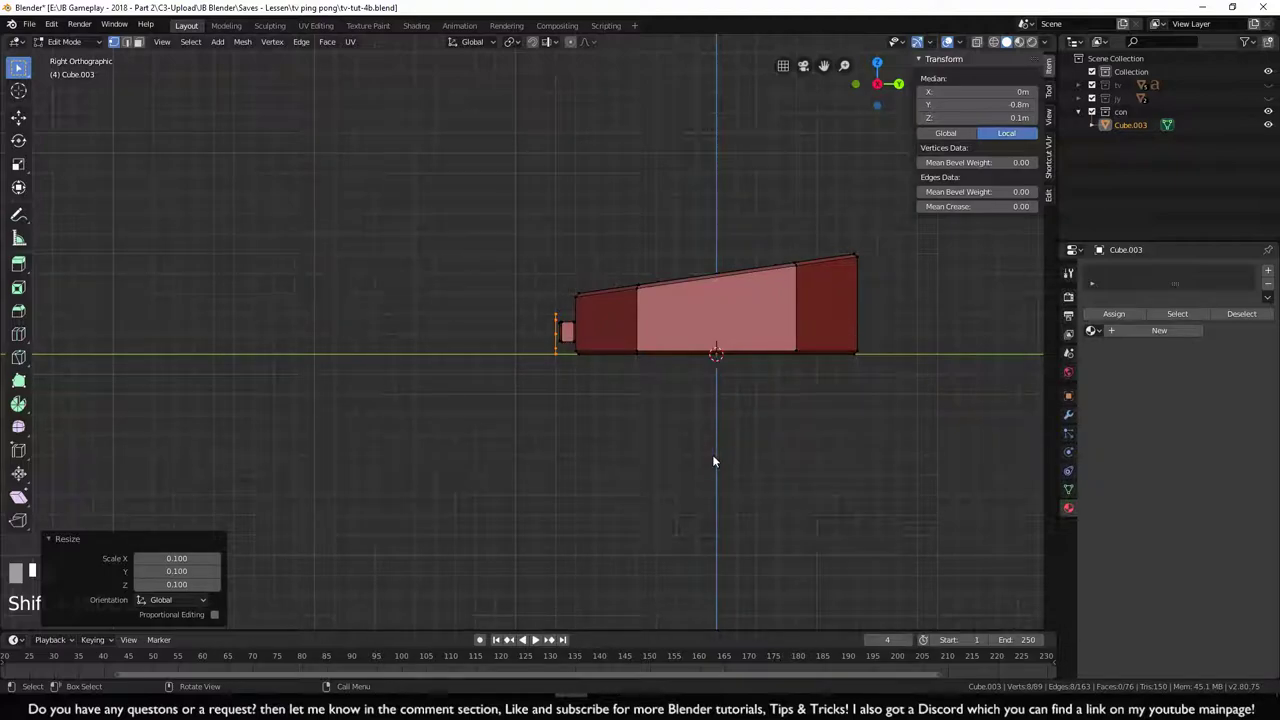
scroll(612, 395, up, 7)
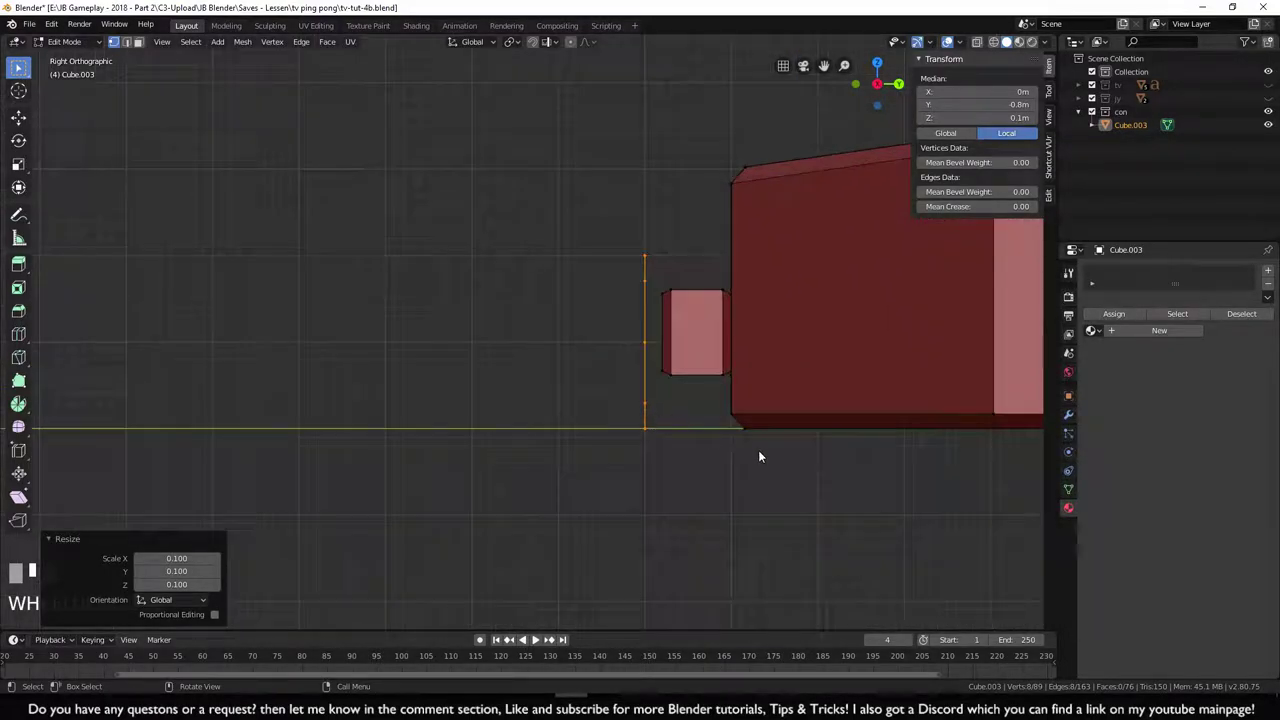
scroll(633, 433, up, 5)
shift+middle_drag(645, 472, 644, 442)
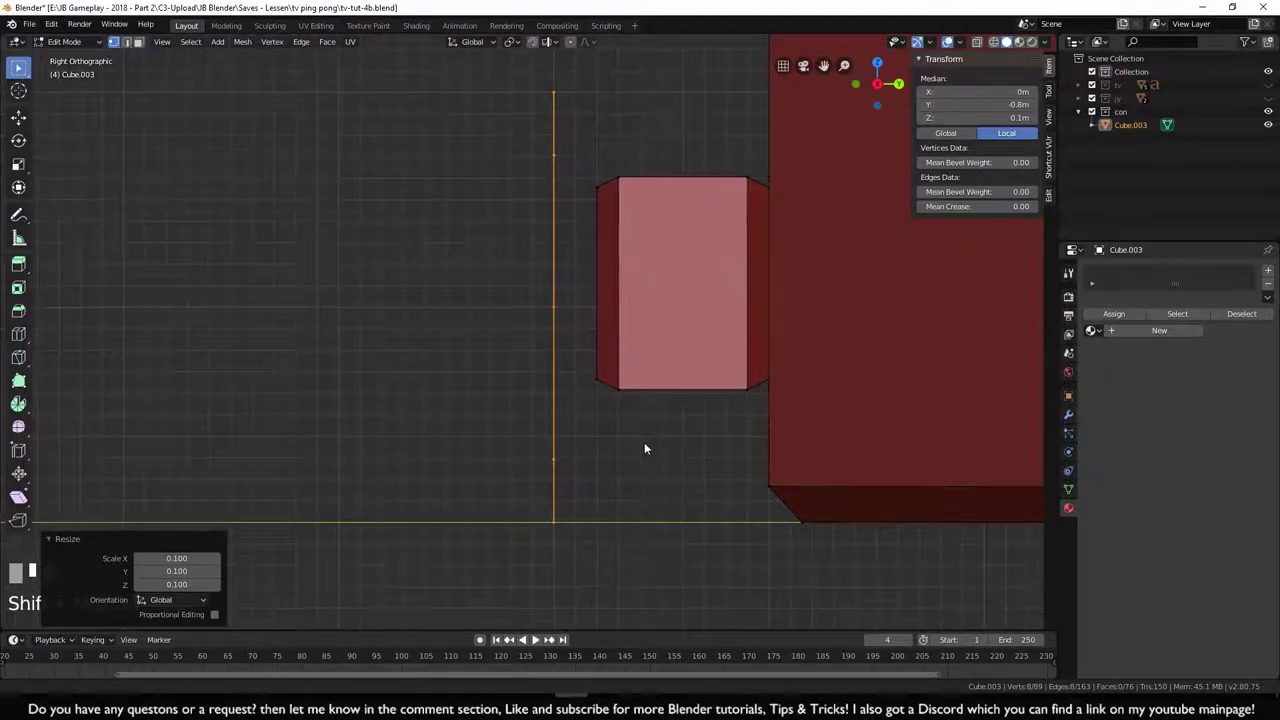
scroll(645, 458, up, 2)
key(s)
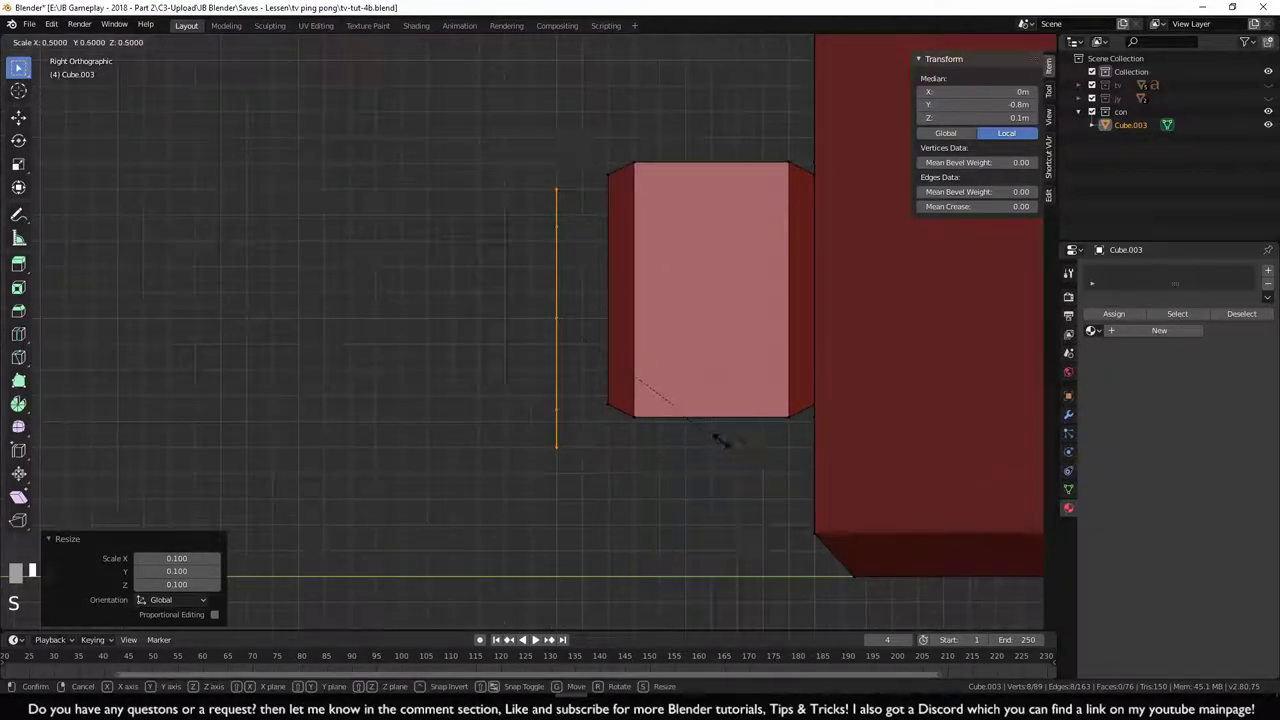
click(665, 412)
- Move the circle 0.02 m along Y and 0.01 m along Z onto the front face of the connector block
shift+middle_drag(665, 415, 586, 452)
scroll(579, 449, up, 1)
key(g)
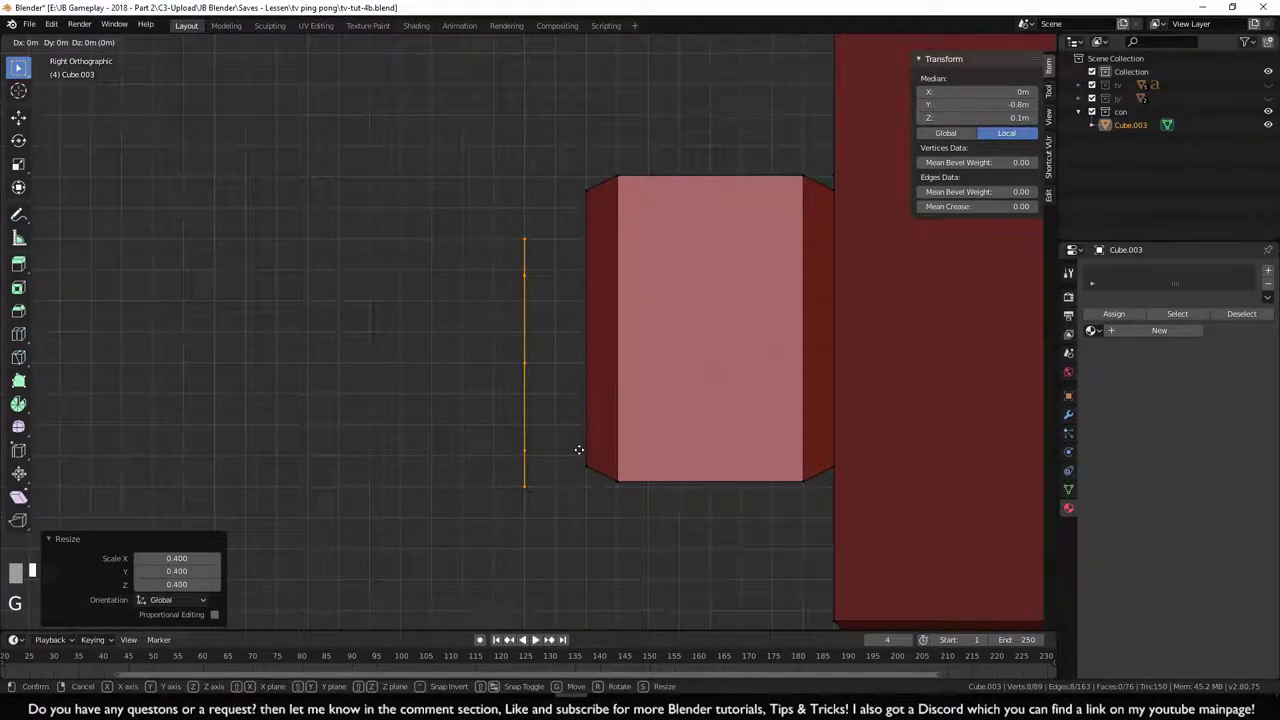
click(636, 418)
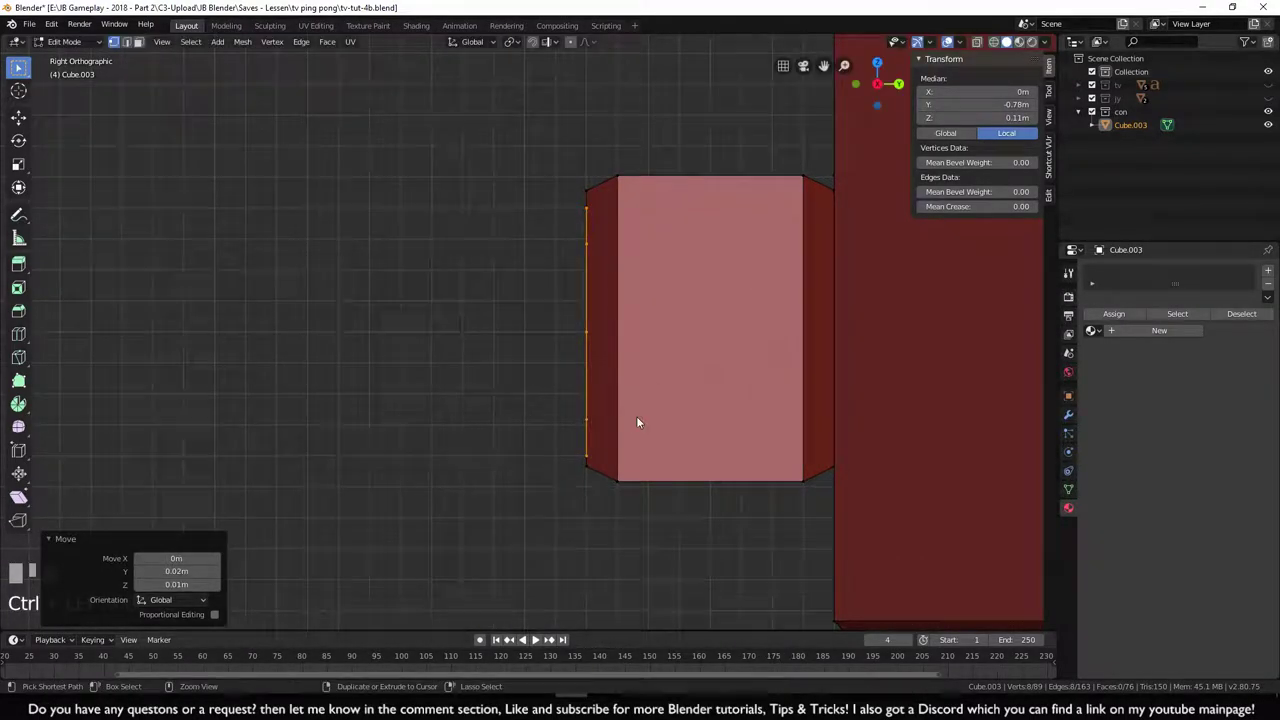
- Raise the circle about 0.00135 m along Z to centre it on the block's height
shift+middle_drag(589, 469, 606, 458)
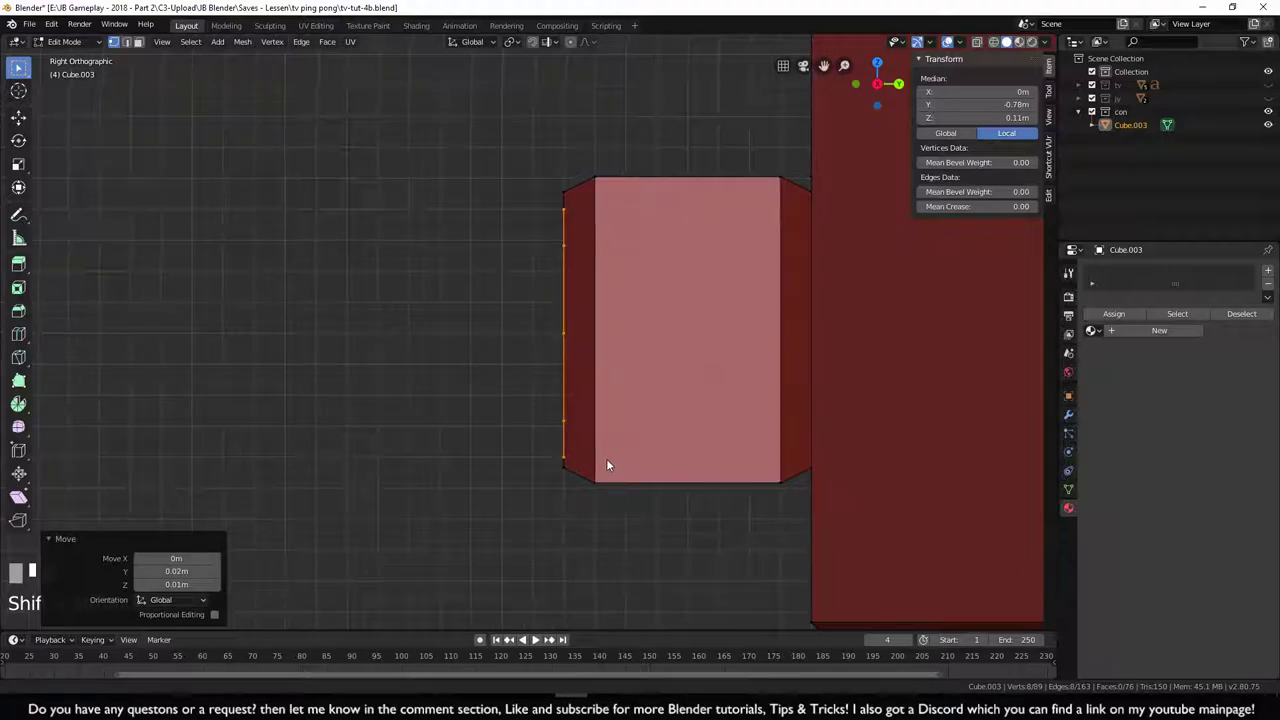
scroll(698, 460, up, 2)
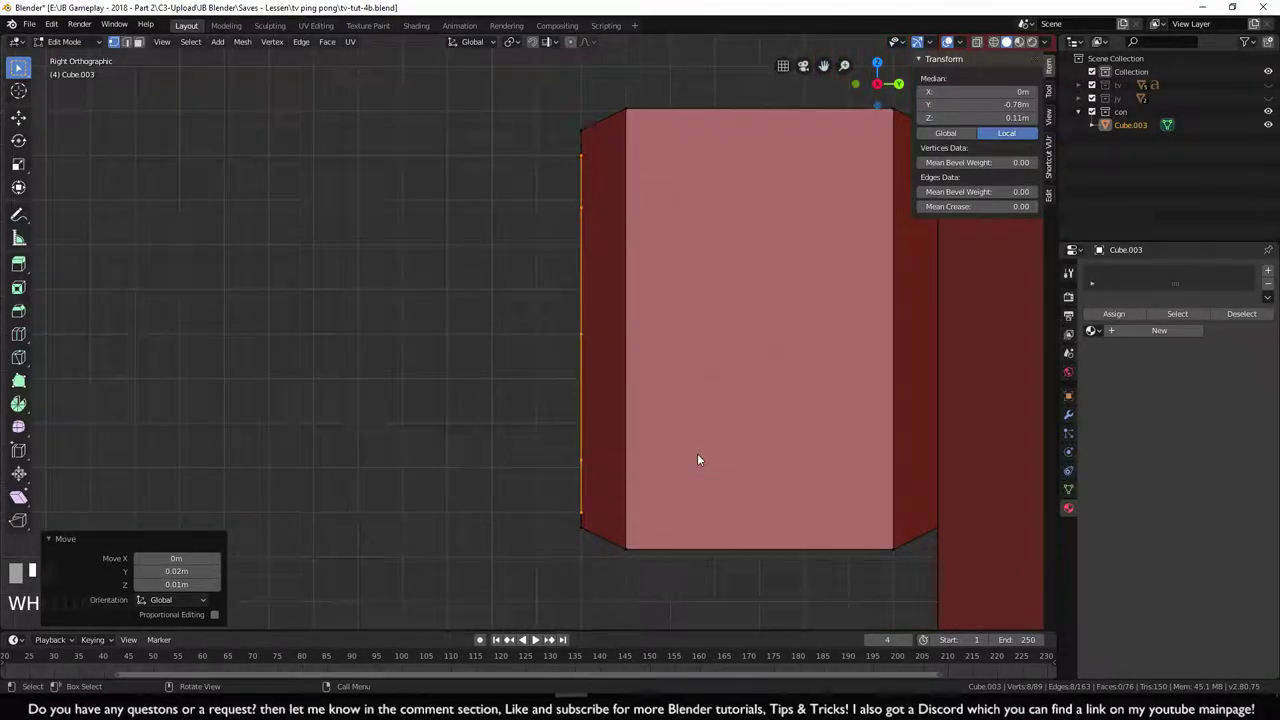
key(g)
key(z)
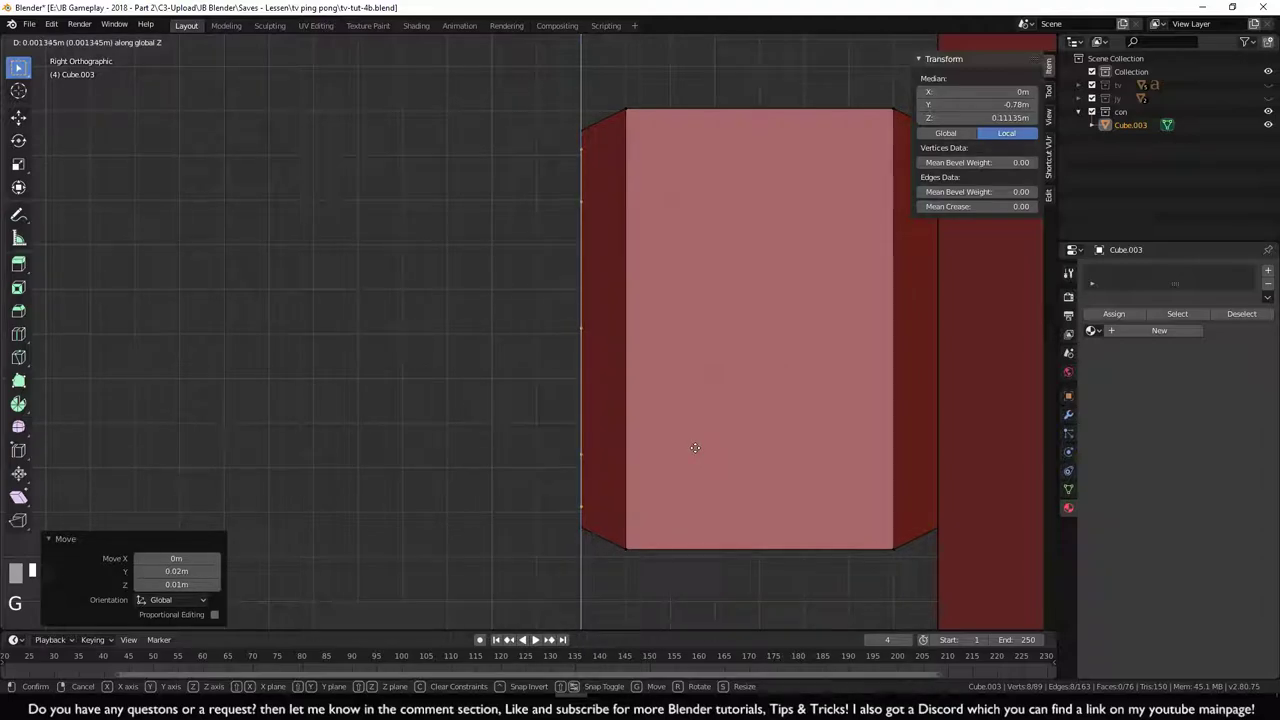
click(695, 447)
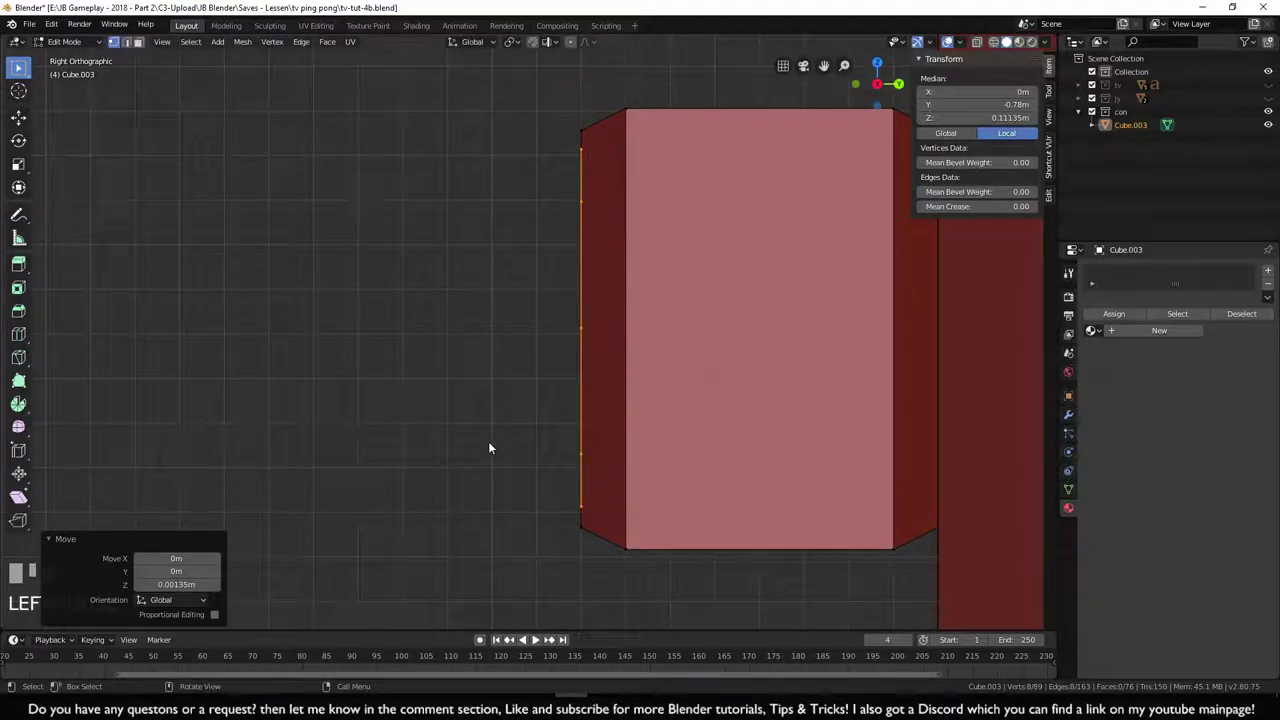
- Scale the circle down by 0.9 on the block's front face
scroll(488, 448, down, 3)
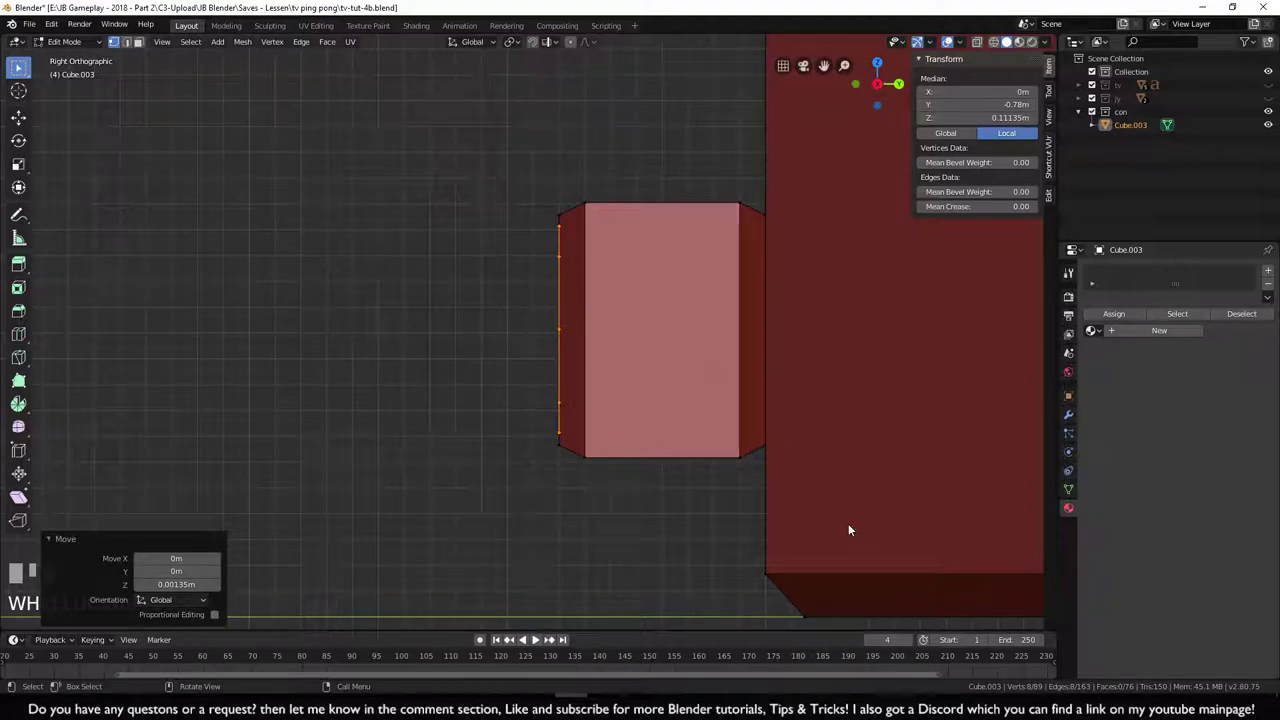
key(s)
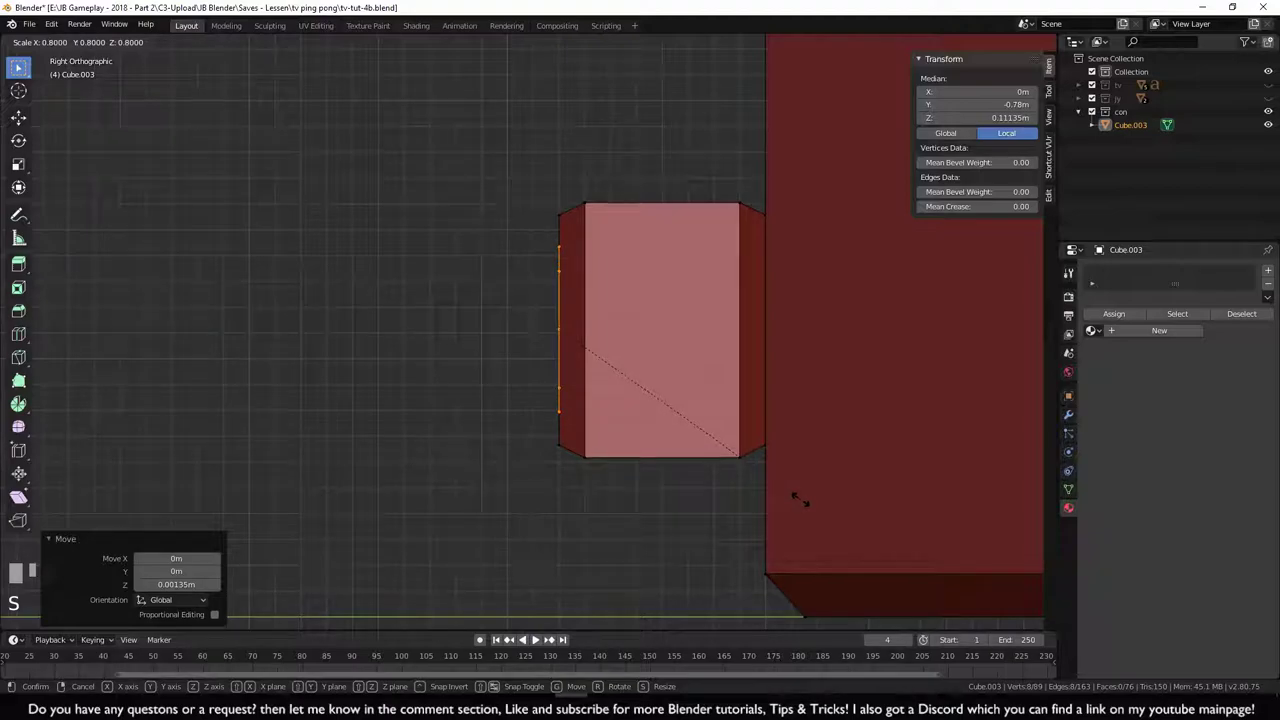
click(704, 506)
- In front view, move the circle -0.5 m along X to bring it over the connector block
middle_drag(704, 506, 640, 549)
scroll(640, 545, up, 4)
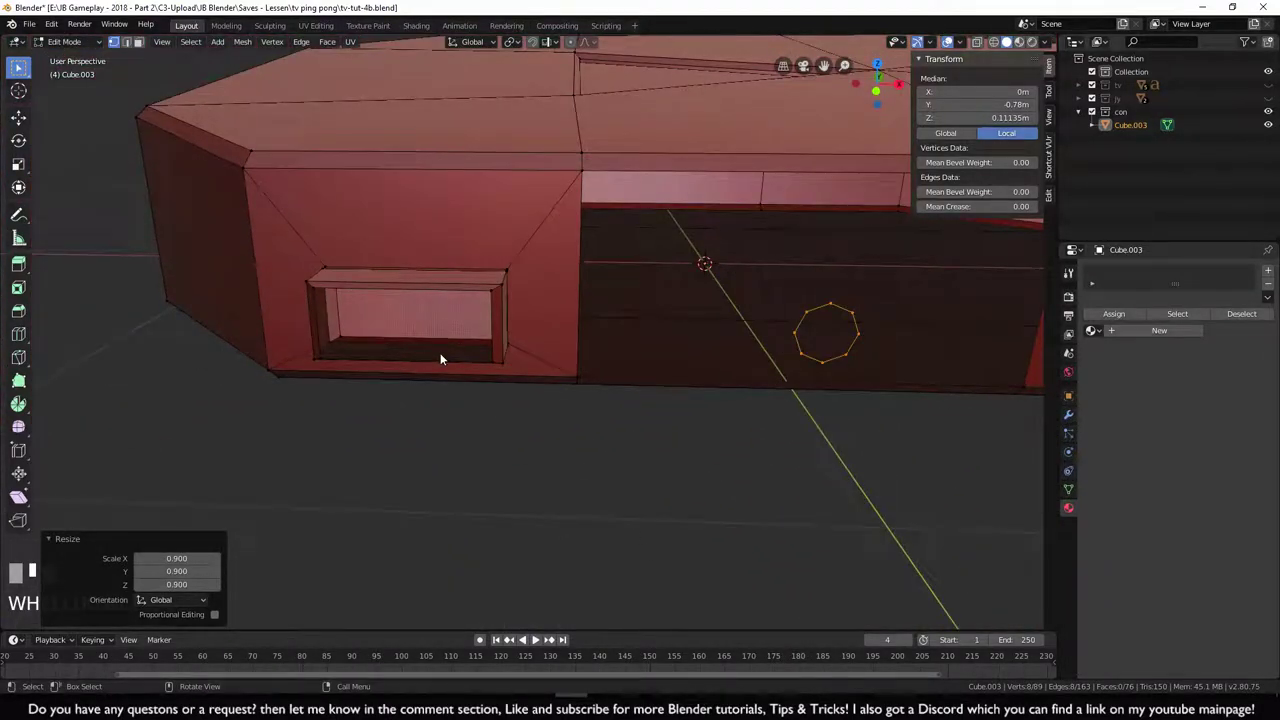
key(KP_1)
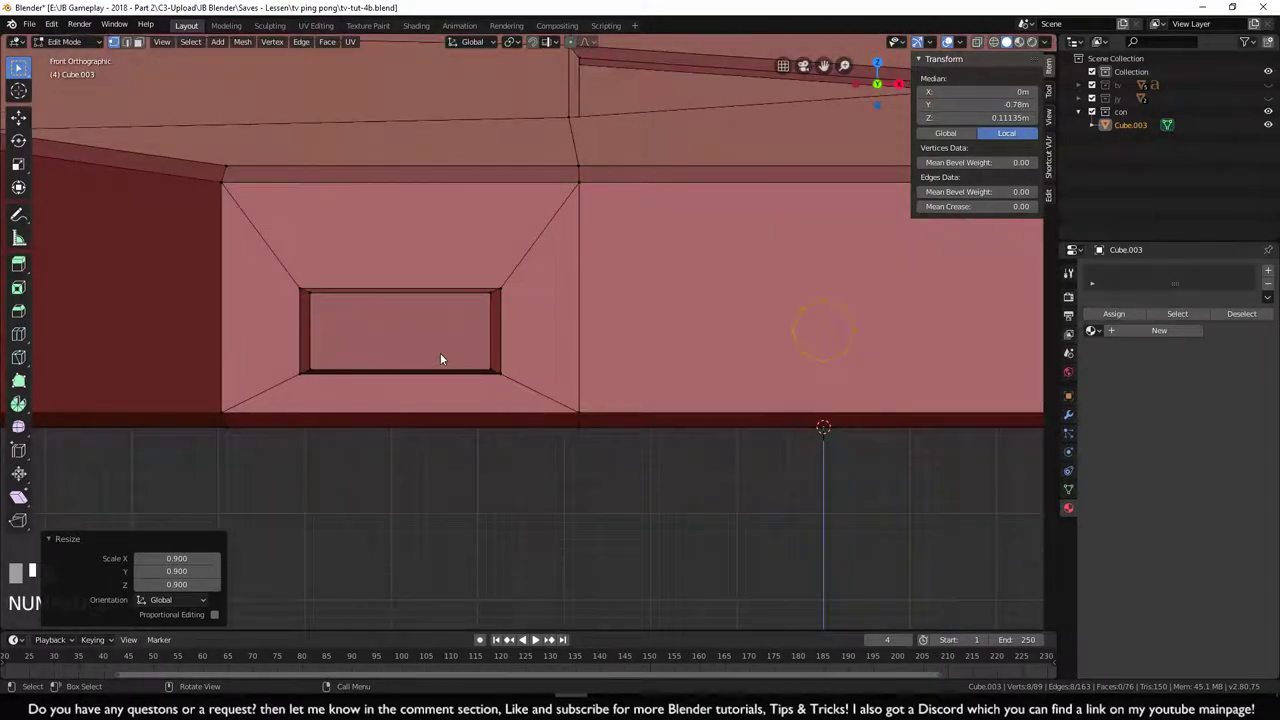
key(g)
key(x)
click(424, 310)
- Shift the circle 0.01 m along X to centre it across the block's width
ctrl+scroll(540, 449, up, 4)
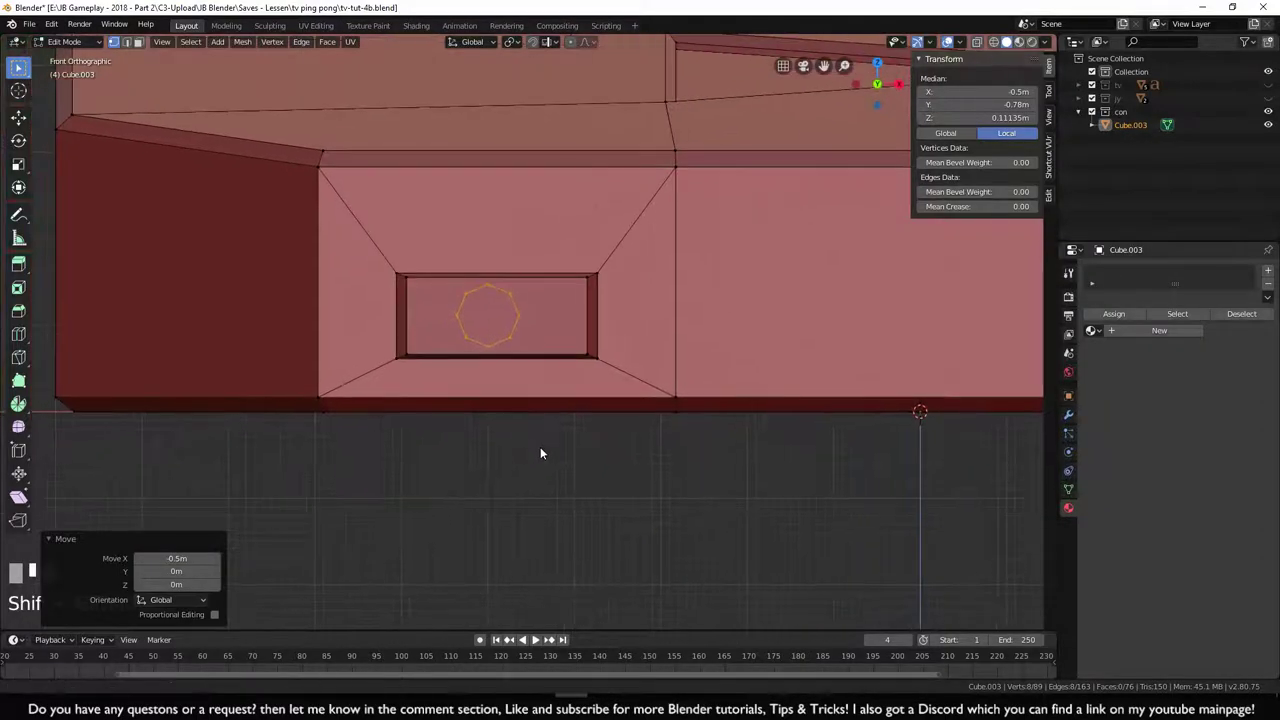
scroll(573, 374, up, 3)
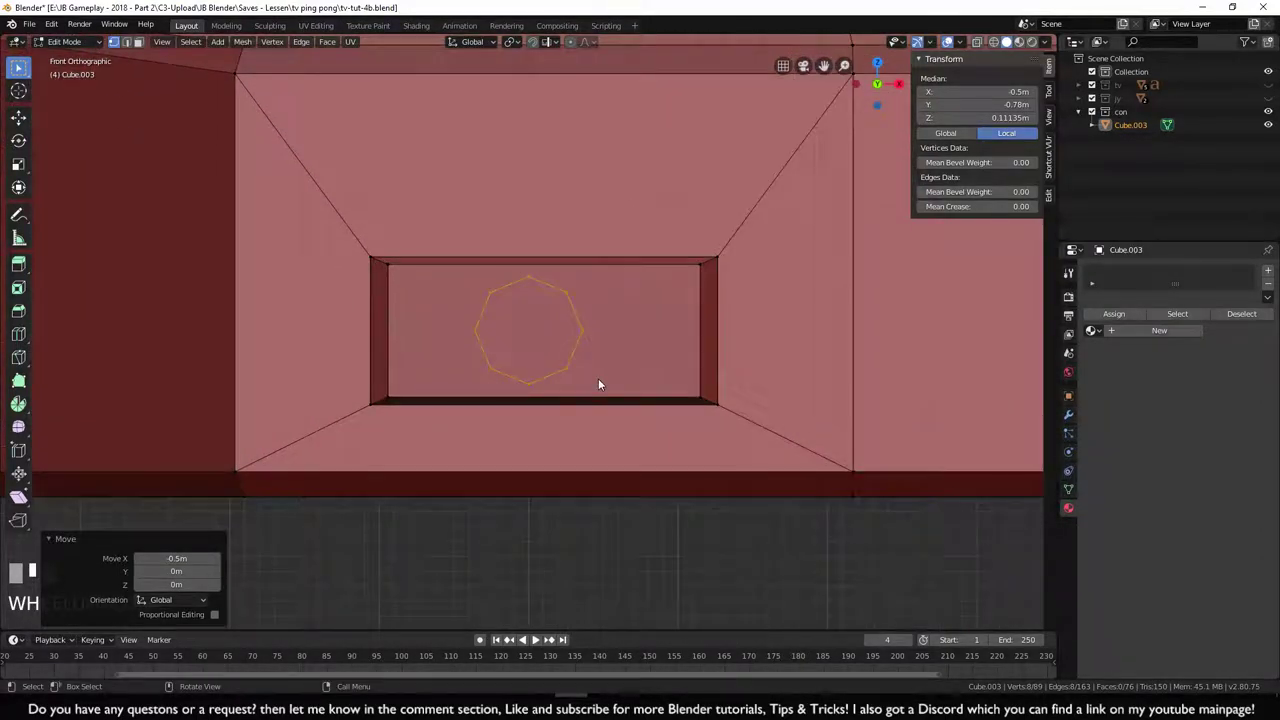
key(g)
key(x)
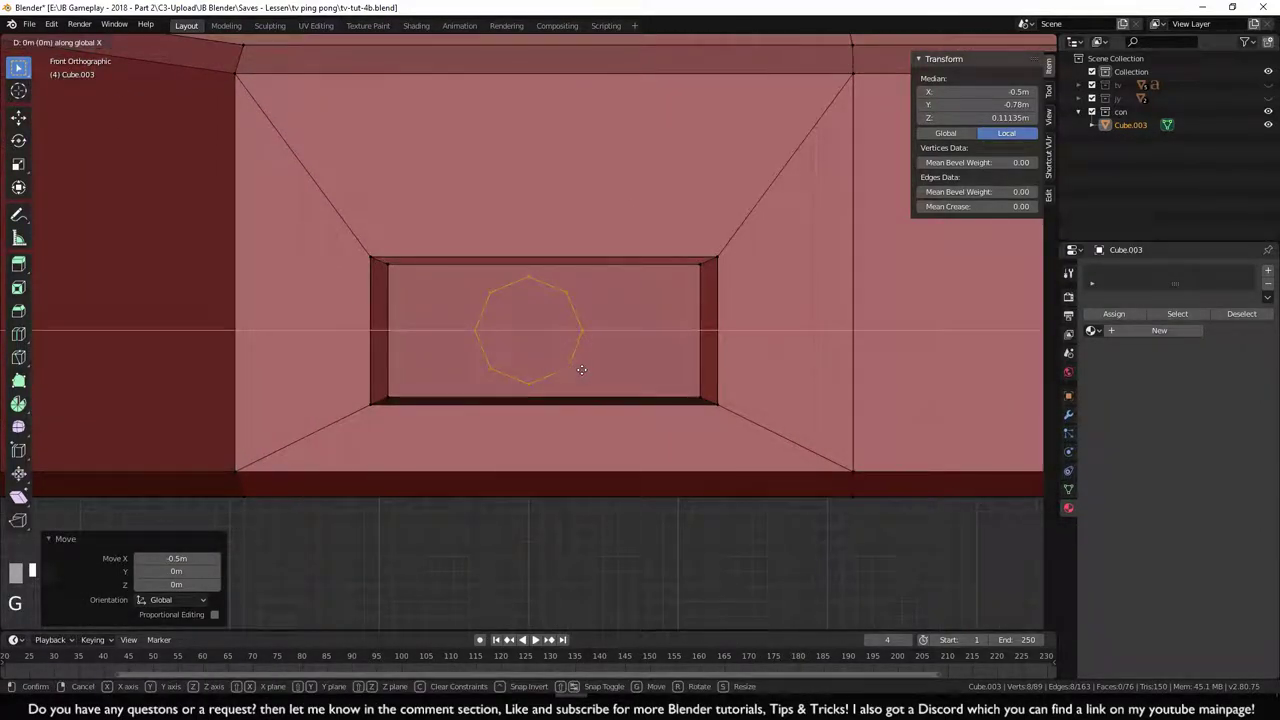
click(590, 371)
- Switch the viewport to wireframe shading, keeping the circle and its connector block in front view
scroll(583, 540, down, 3)
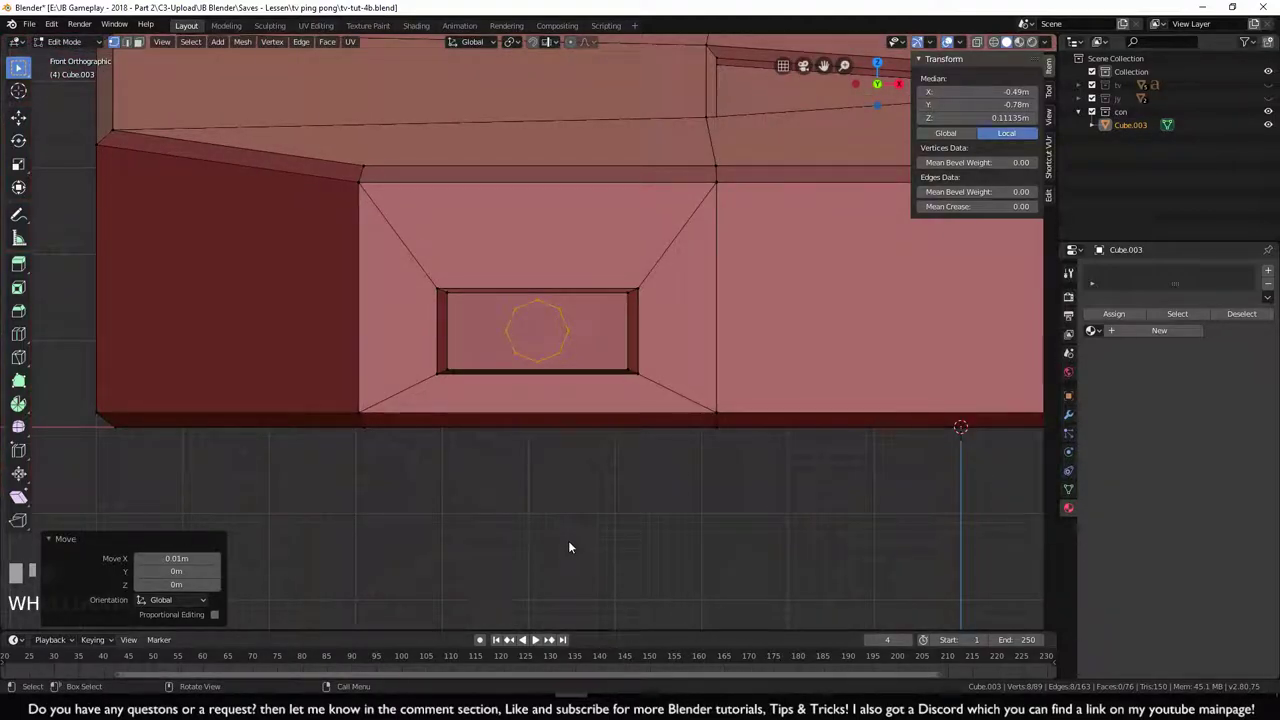
scroll(568, 547, up, 6)
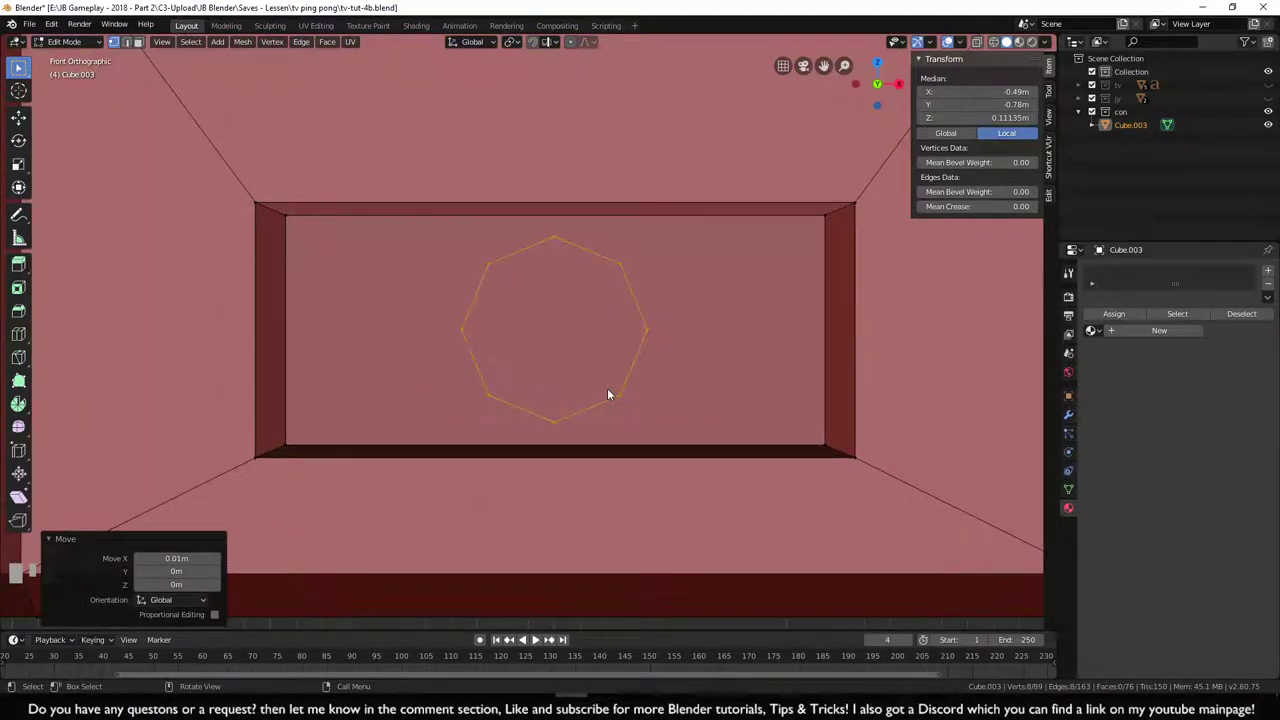
key(z)
click(525, 416)
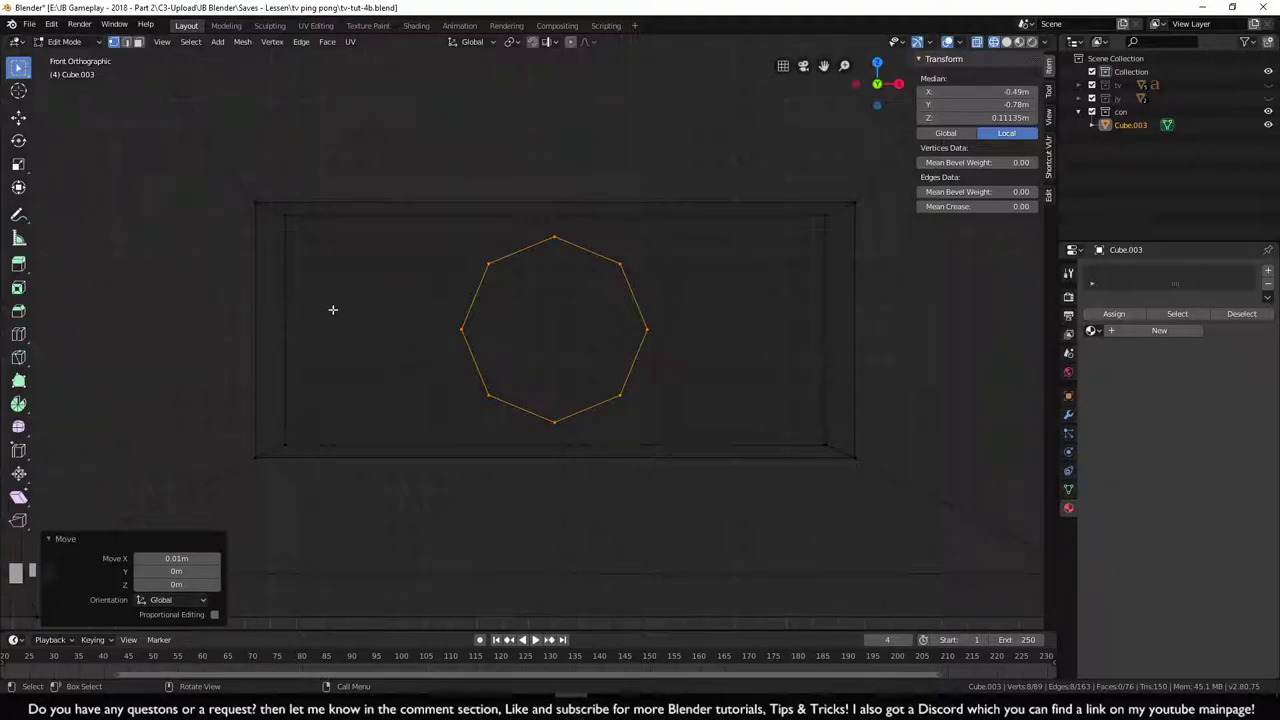
scroll(434, 489, down, 2)
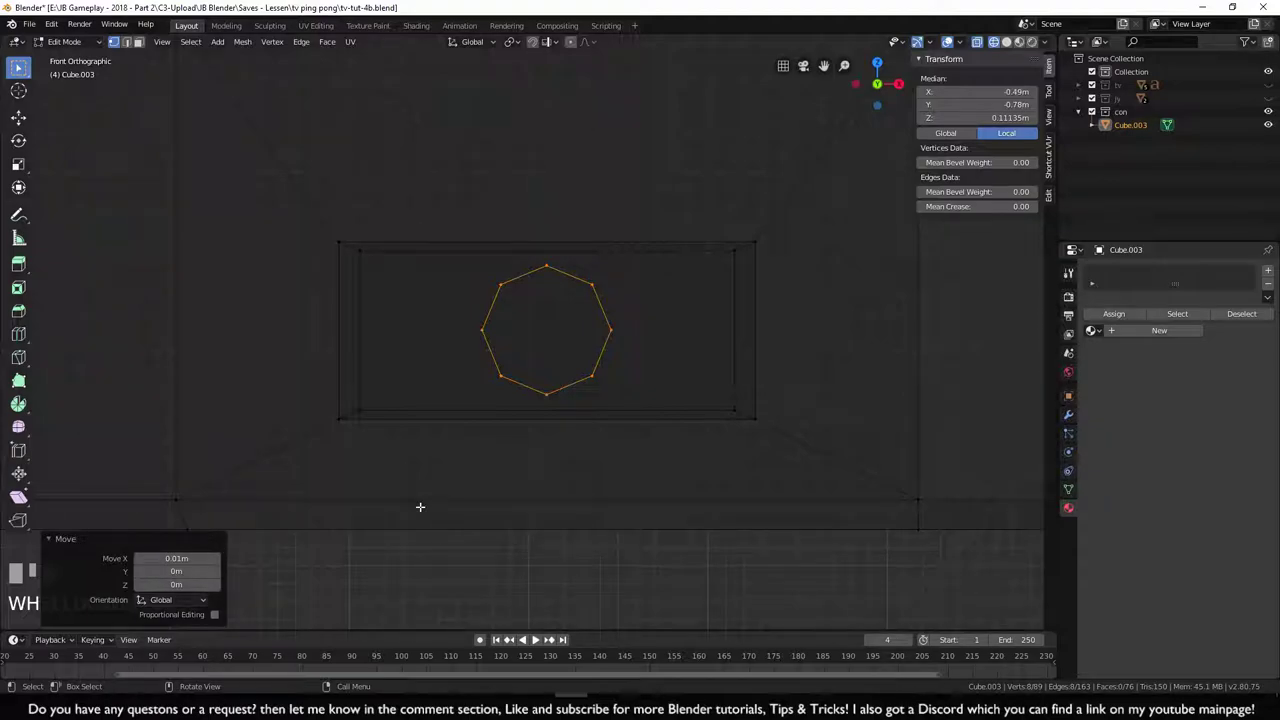
scroll(414, 506, down, 2)
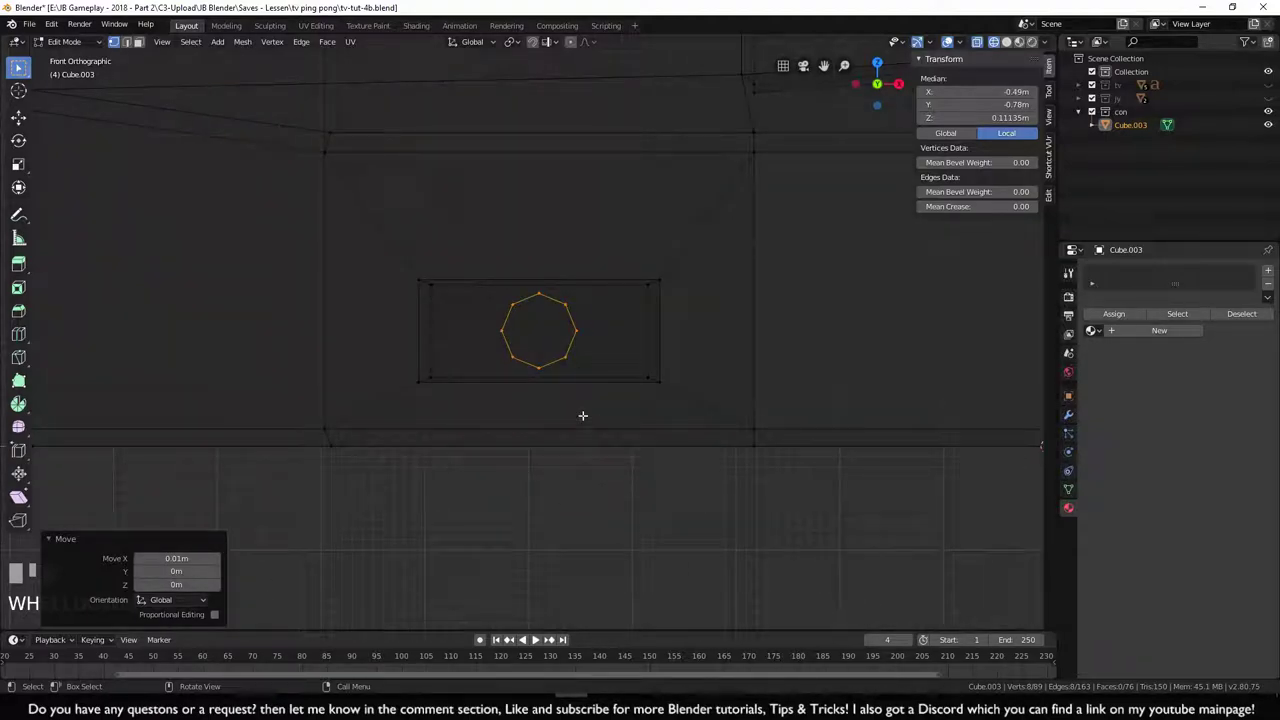
- Switch to solid shading and fill a triangular face between the circle's top vertex and the rectangular opening's two upper corners
key(z)
click(691, 424)
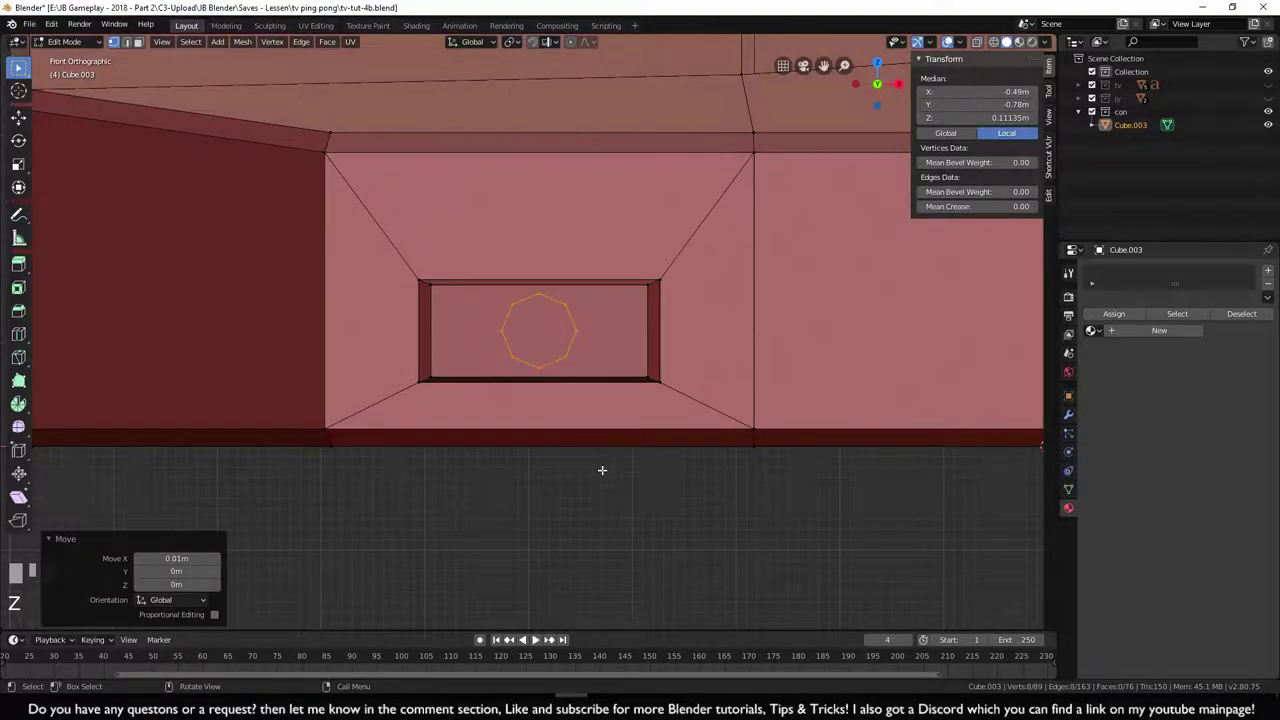
middle_drag(601, 466, 673, 529)
click(609, 446)
scroll(677, 403, up, 3)
shift+middle_drag(677, 403, 714, 457)
scroll(750, 455, up, 2)
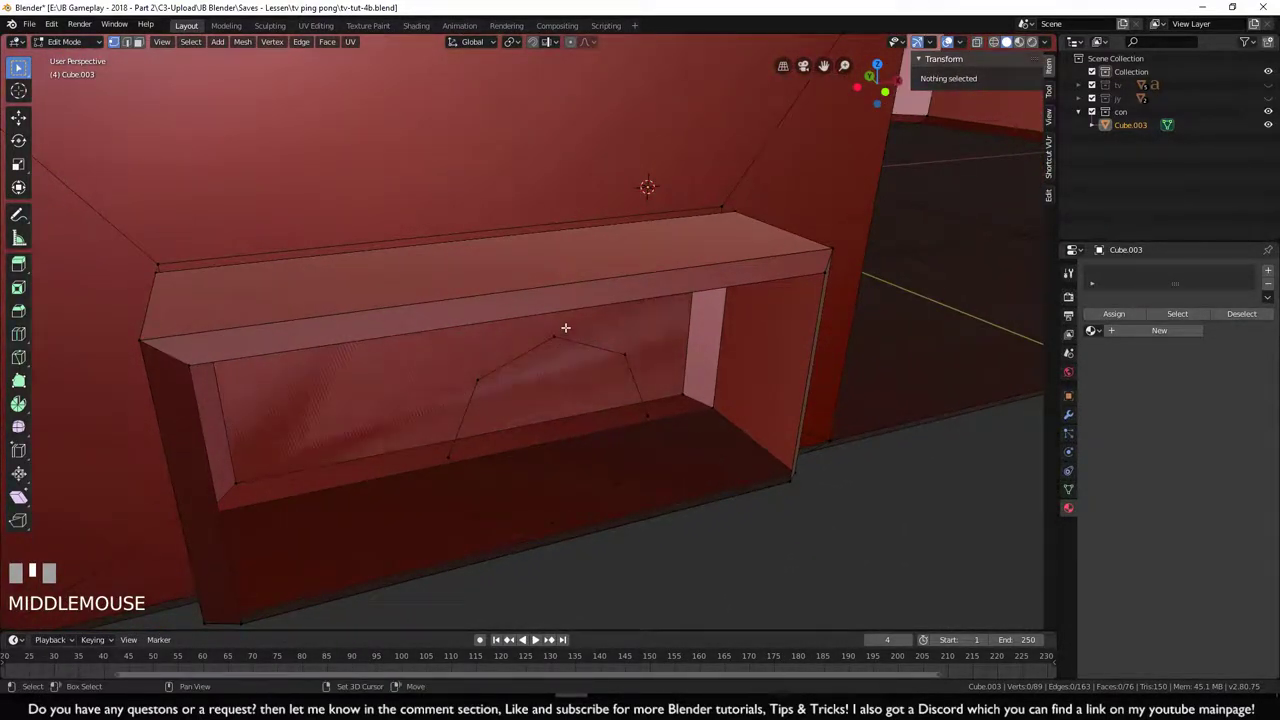
shift+click(534, 331)
shift+click(190, 362)
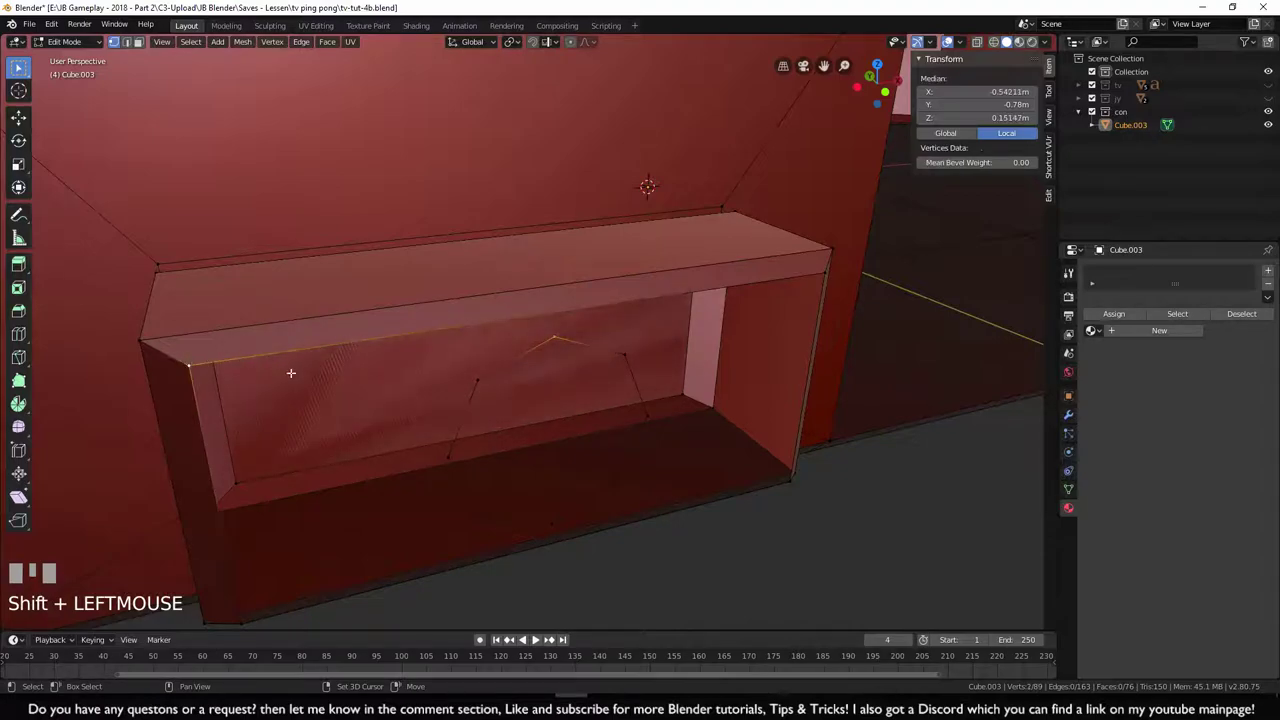
shift+click(823, 276)
click(808, 519)
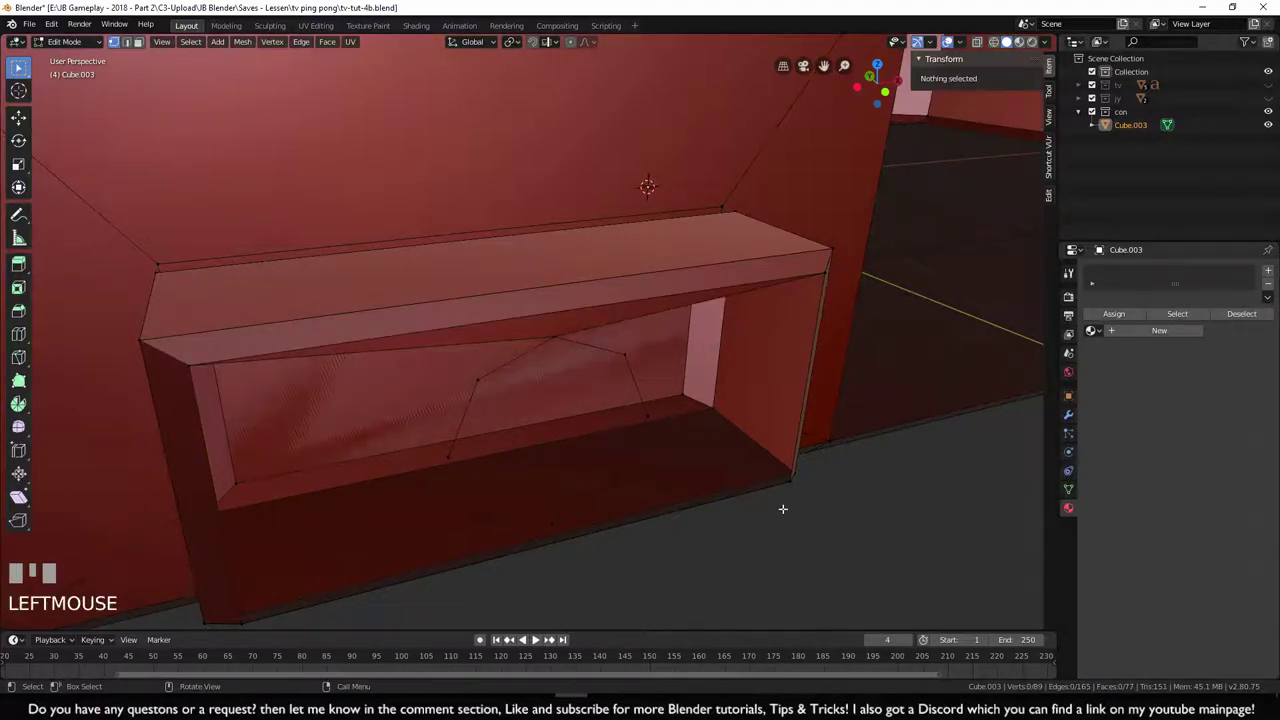
- Fill triangular faces from the circle's two topmost edges to the nearest upper corners of the rectangular opening
shift+click(558, 337)
shift+click(624, 354)
shift+click(823, 275)
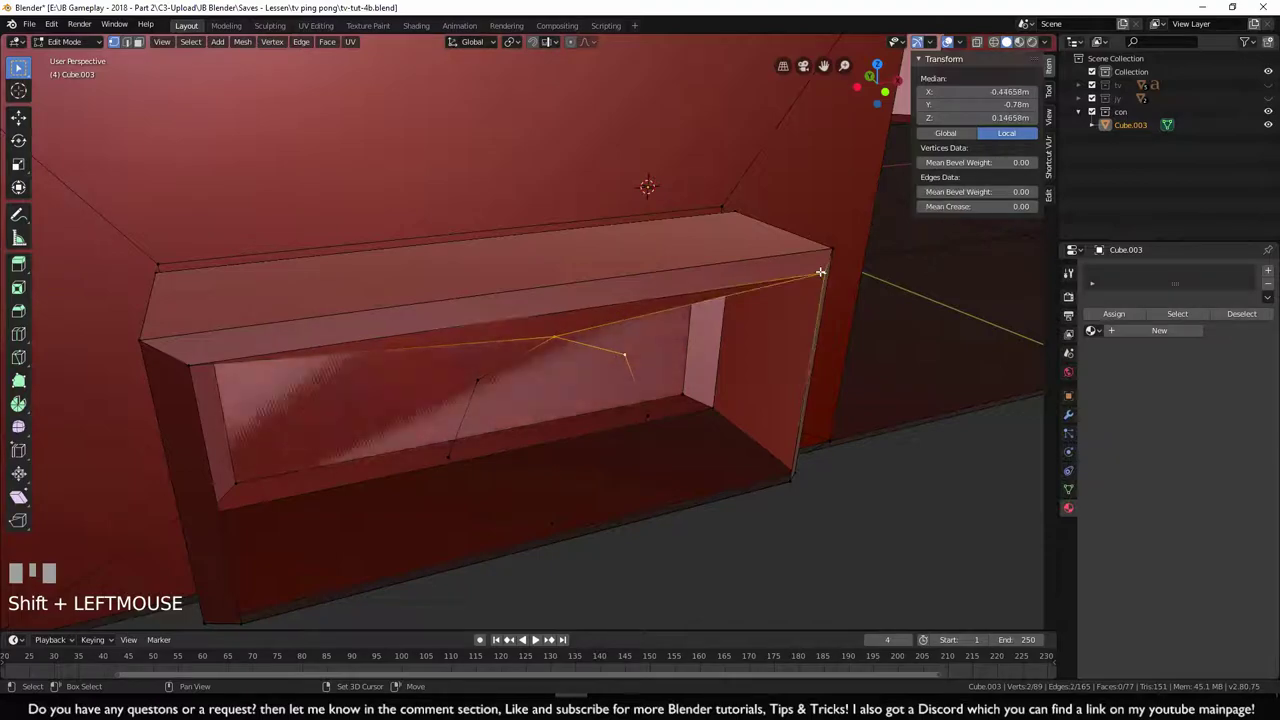
key(f)
click(556, 338)
shift+click(477, 380)
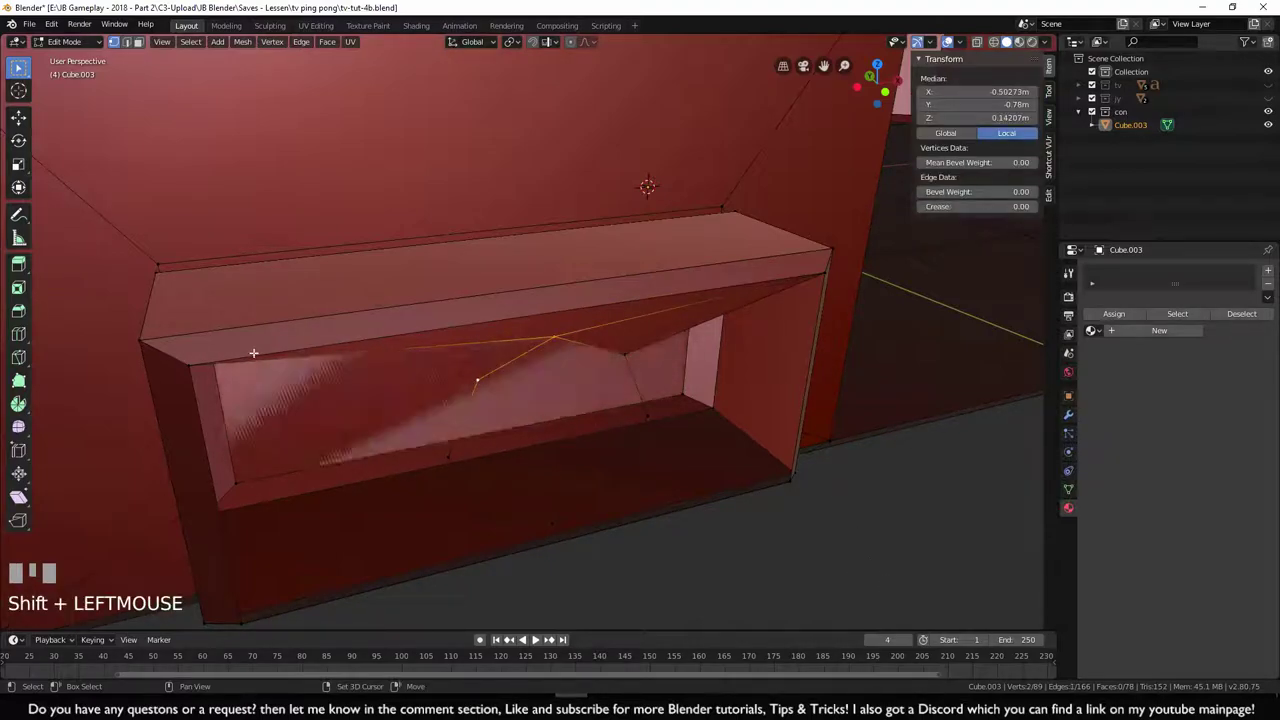
key(f)
scroll(780, 585, down, 3)
click(740, 555)
- Fill a four-sided face between the circle's upper-right edge and the rectangular opening's right edge
middle_drag(735, 553, 626, 403)
shift+click(596, 354)
shift+click(615, 405)
shift+click(767, 314)
shift+click(752, 487)
middle_drag(752, 487, 757, 532)
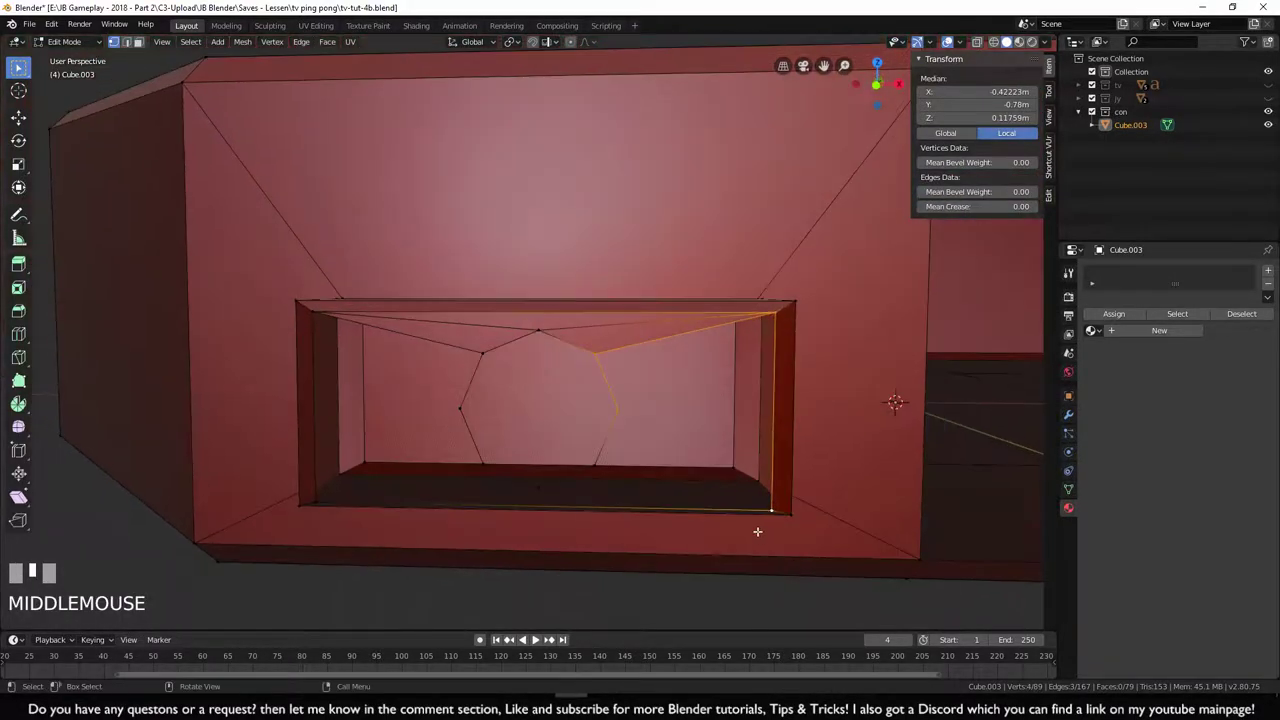
middle_drag(685, 481, 713, 519)
key(f)
- Fill a four-sided face between the circle's upper-left edge and the rectangular opening's left edge
drag(586, 583, 494, 380)
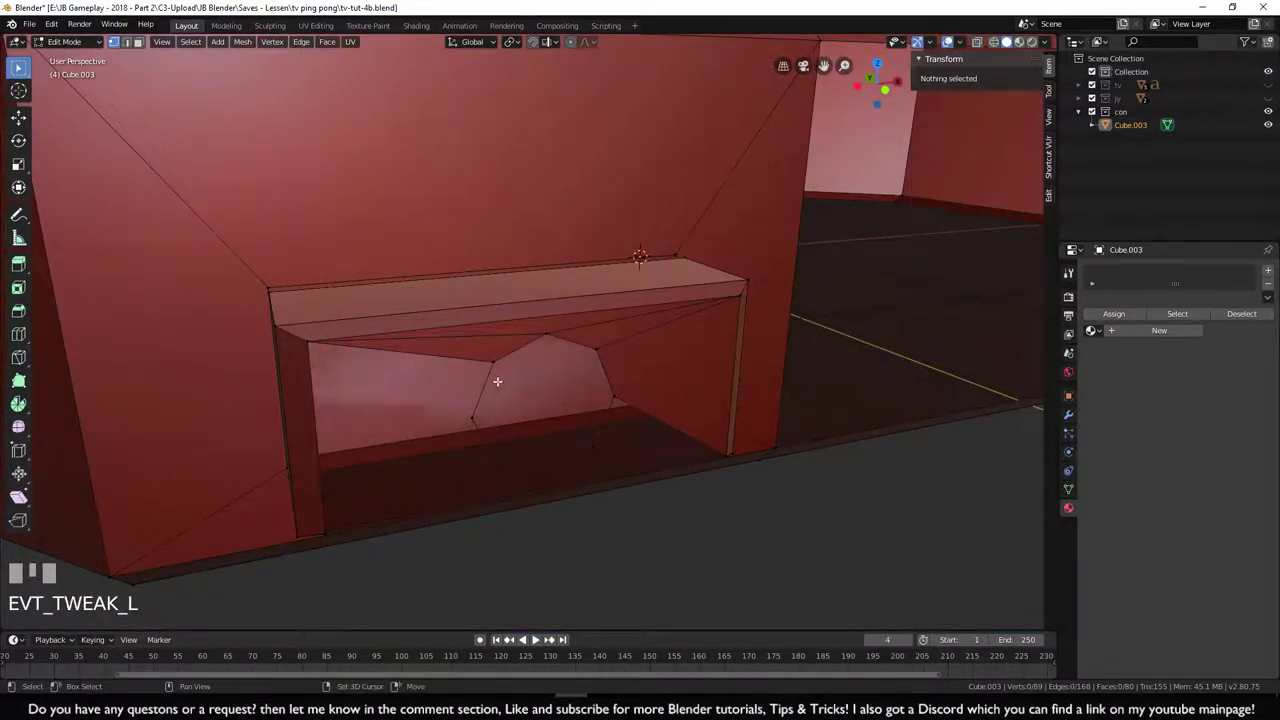
click(491, 362)
shift+click(472, 416)
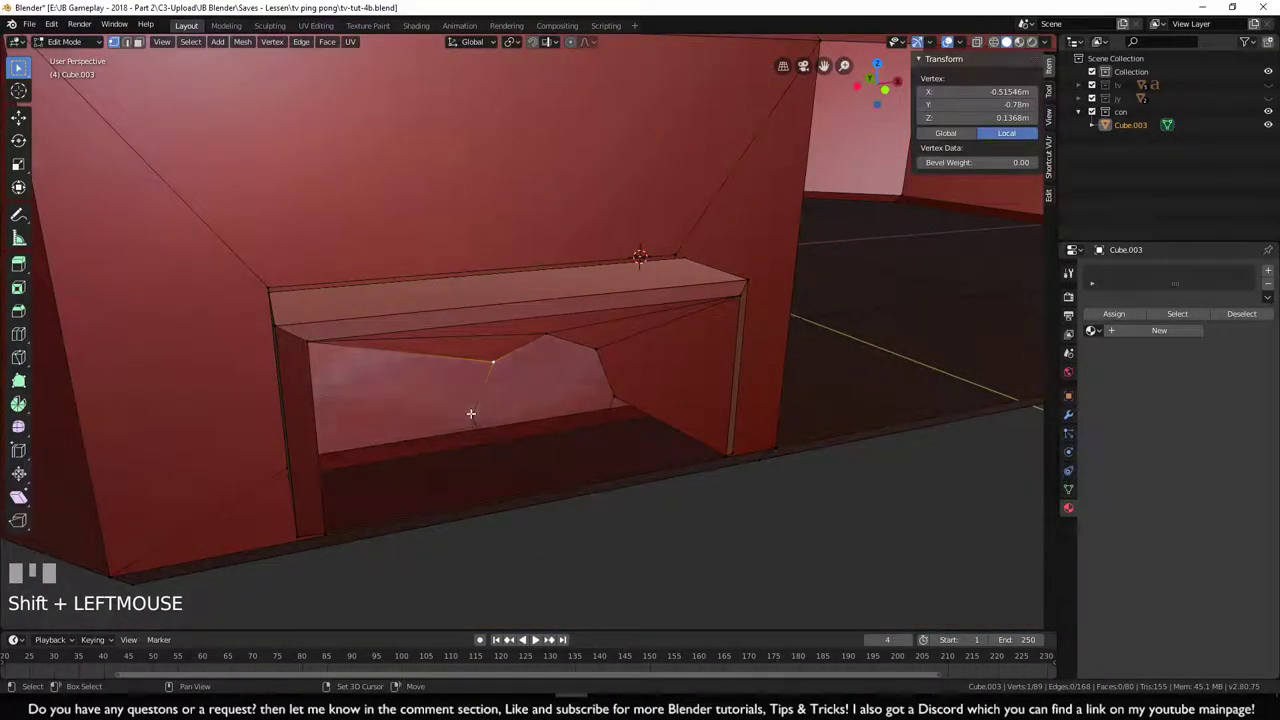
shift+click(314, 532)
shift+click(305, 343)
middle_drag(305, 343, 660, 551)
key(f)
click(708, 655)
- Fill a triangular face between the circle's lower-left edge and the rectangular opening's lower-left corner
shift+middle_drag(646, 603, 685, 541)
click(479, 351)
shift+click(500, 404)
shift+click(322, 453)
key(f)
- Fill two triangular faces from the circle's lower-right and bottom-right edges to the rectangular opening's lower-right corner
click(632, 347)
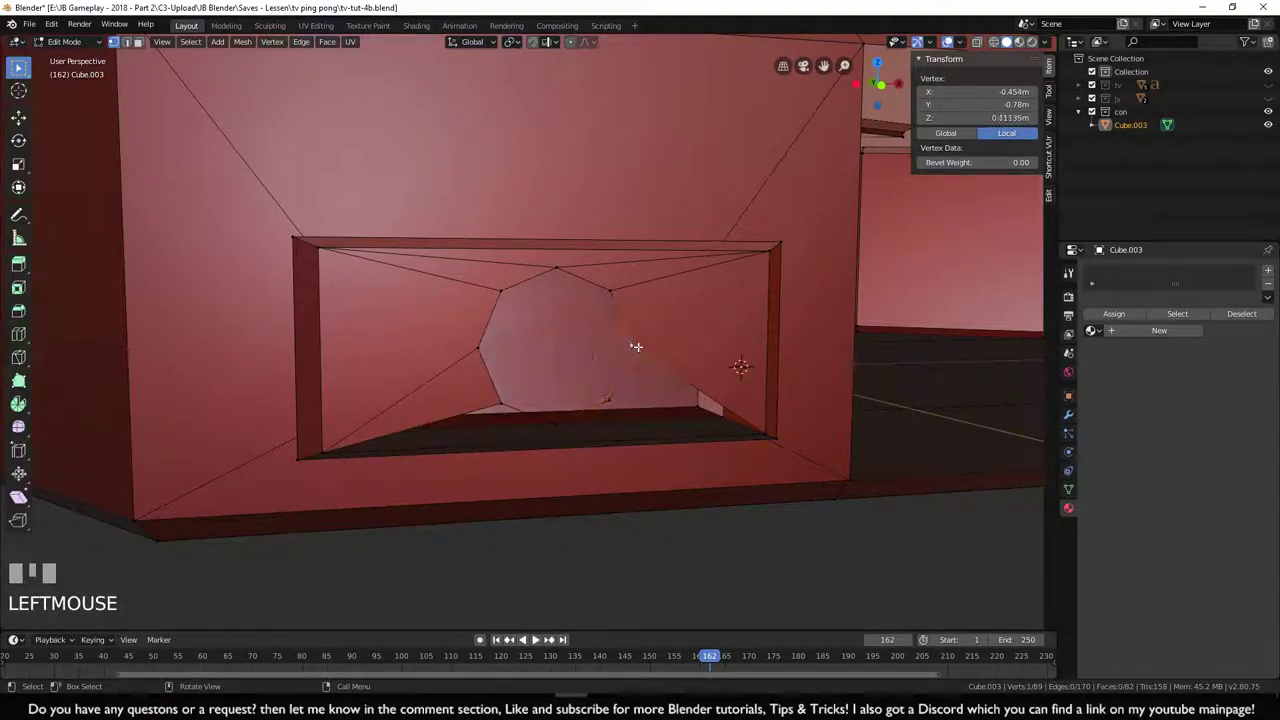
shift+click(618, 390)
shift+click(750, 427)
key(f)
click(760, 431)
shift+click(631, 346)
click(555, 423)
shift+click(765, 433)
shift+click(609, 401)
key(f)
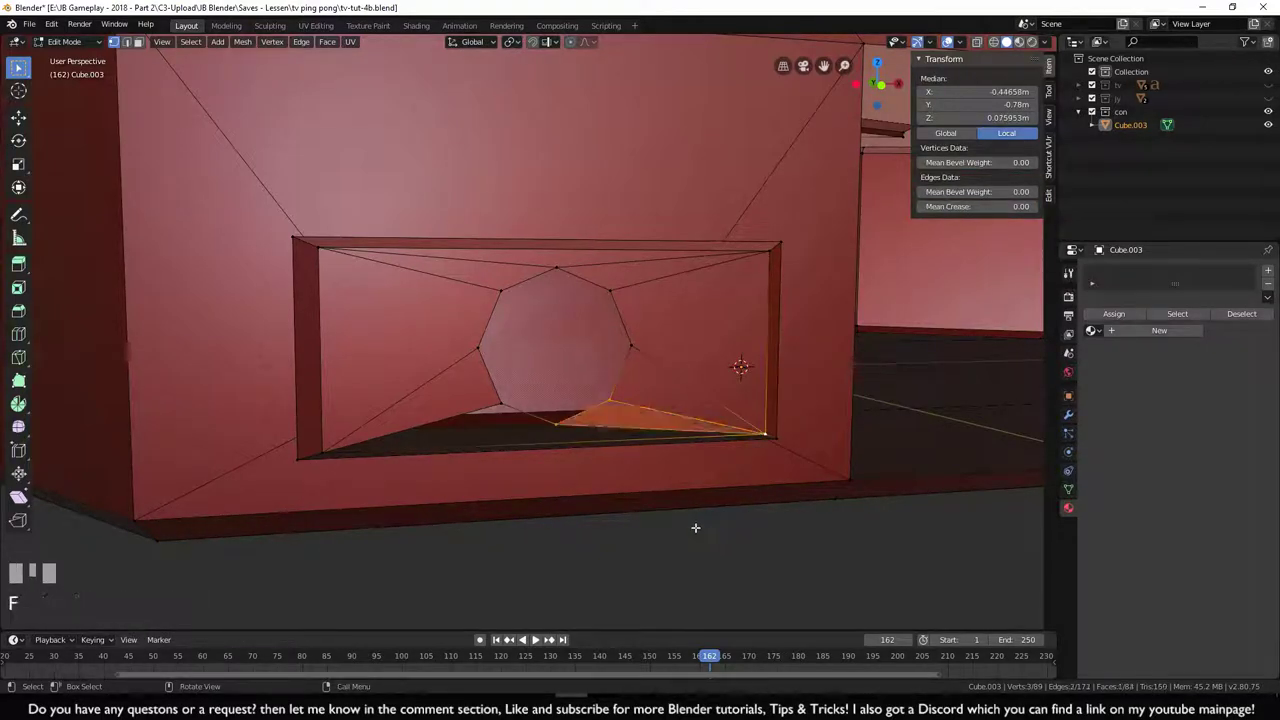
- Fill the triangle from the circle's bottom-left edge to the lower-left corner, and the one between its bottom vertex and both lower corners
click(555, 423)
shift+click(500, 404)
shift+click(322, 452)
key(f)
click(733, 585)
click(557, 433)
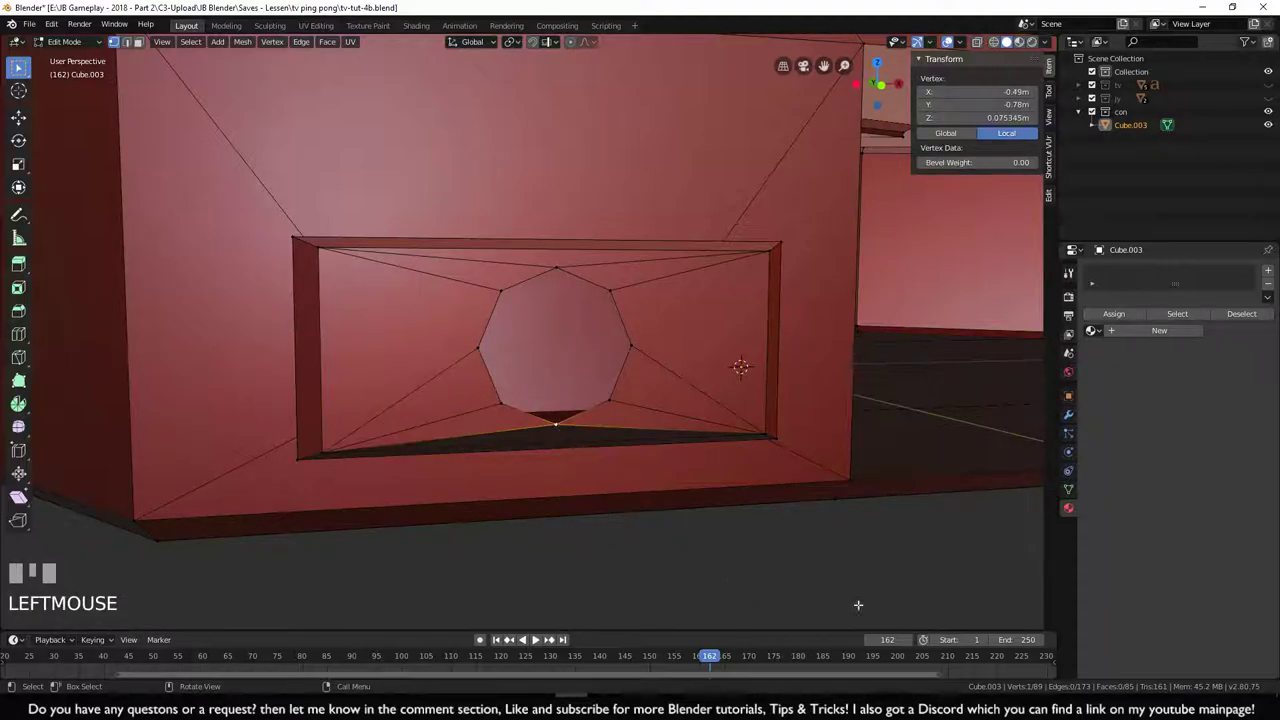
shift+click(740, 437)
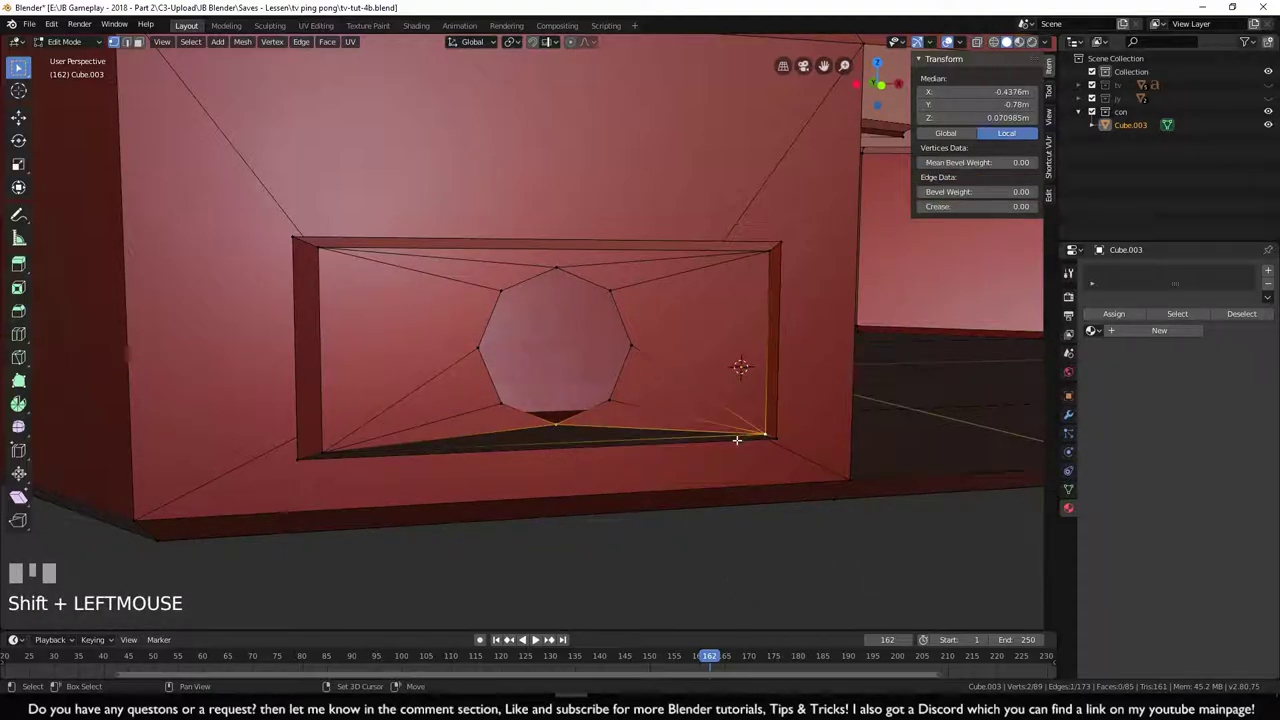
shift+click(331, 451)
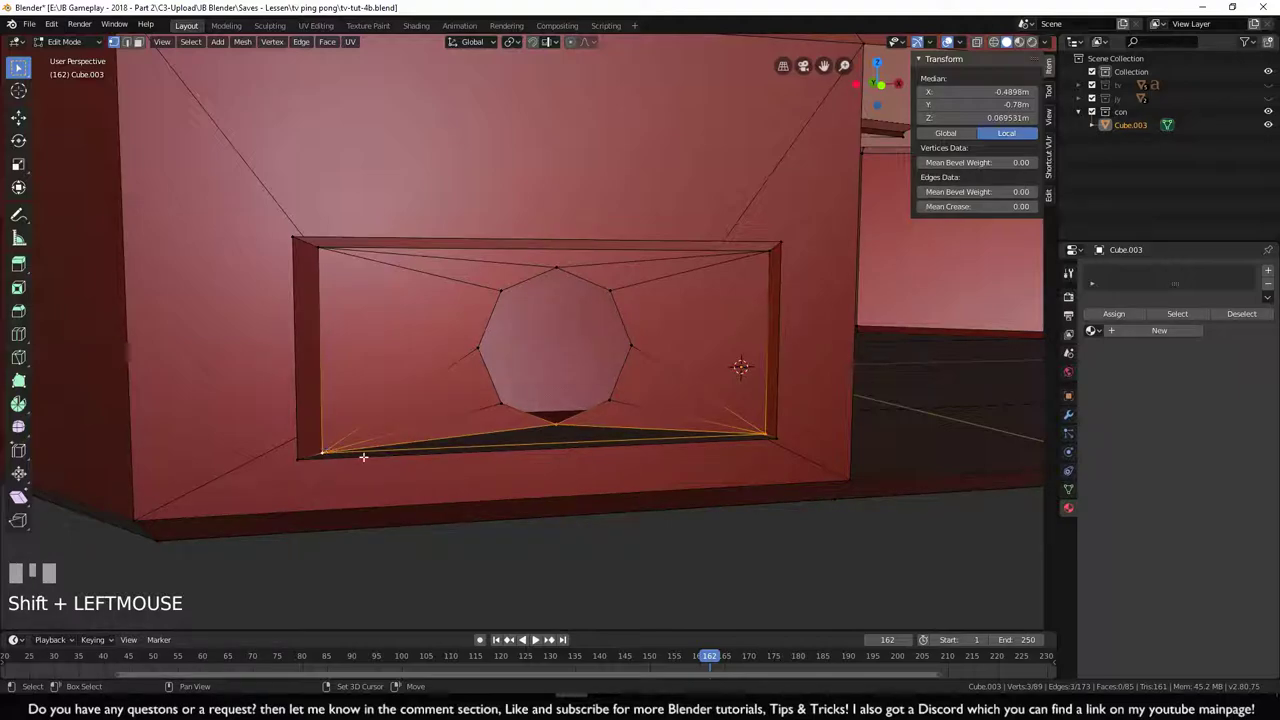
key(f)
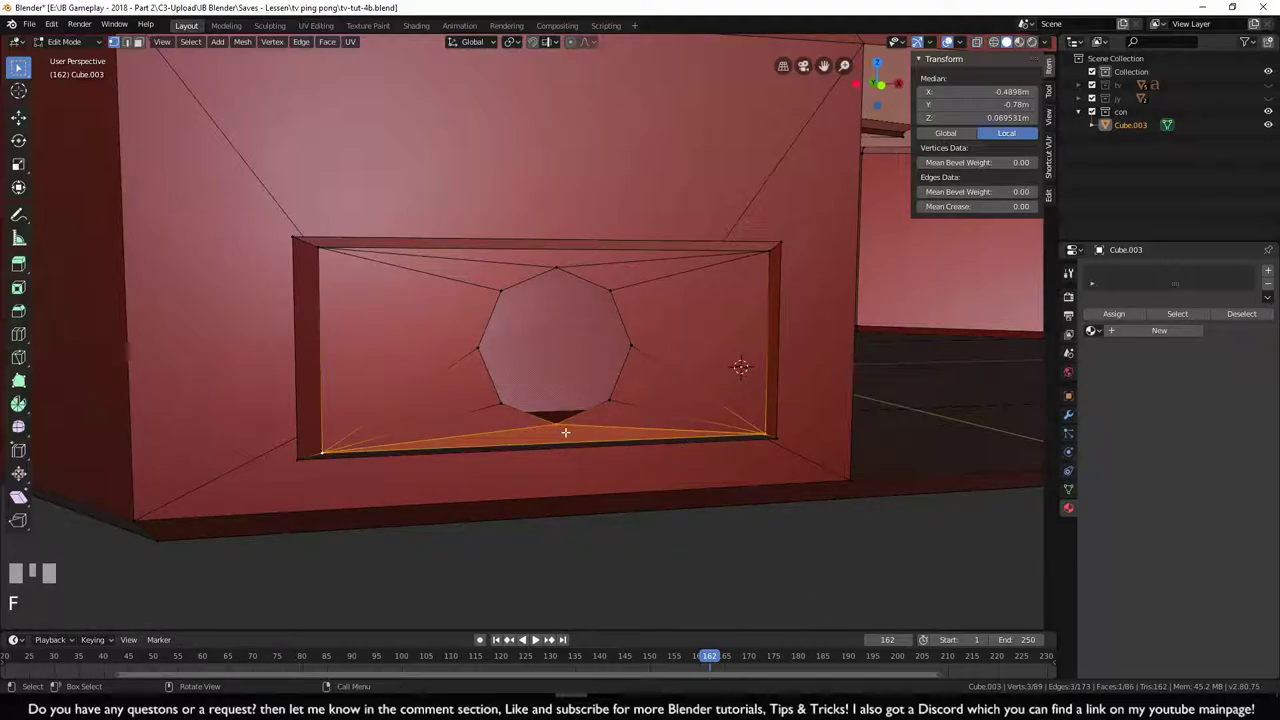
click(631, 346)
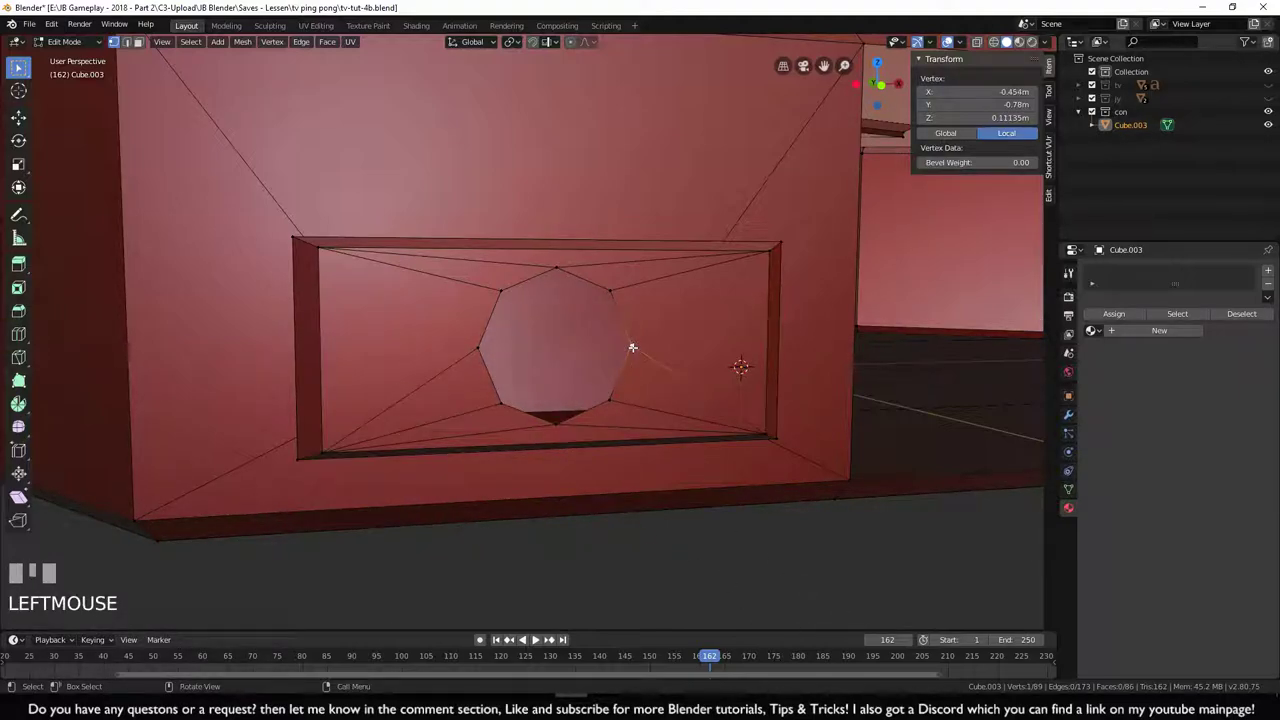
shift+click(614, 291)
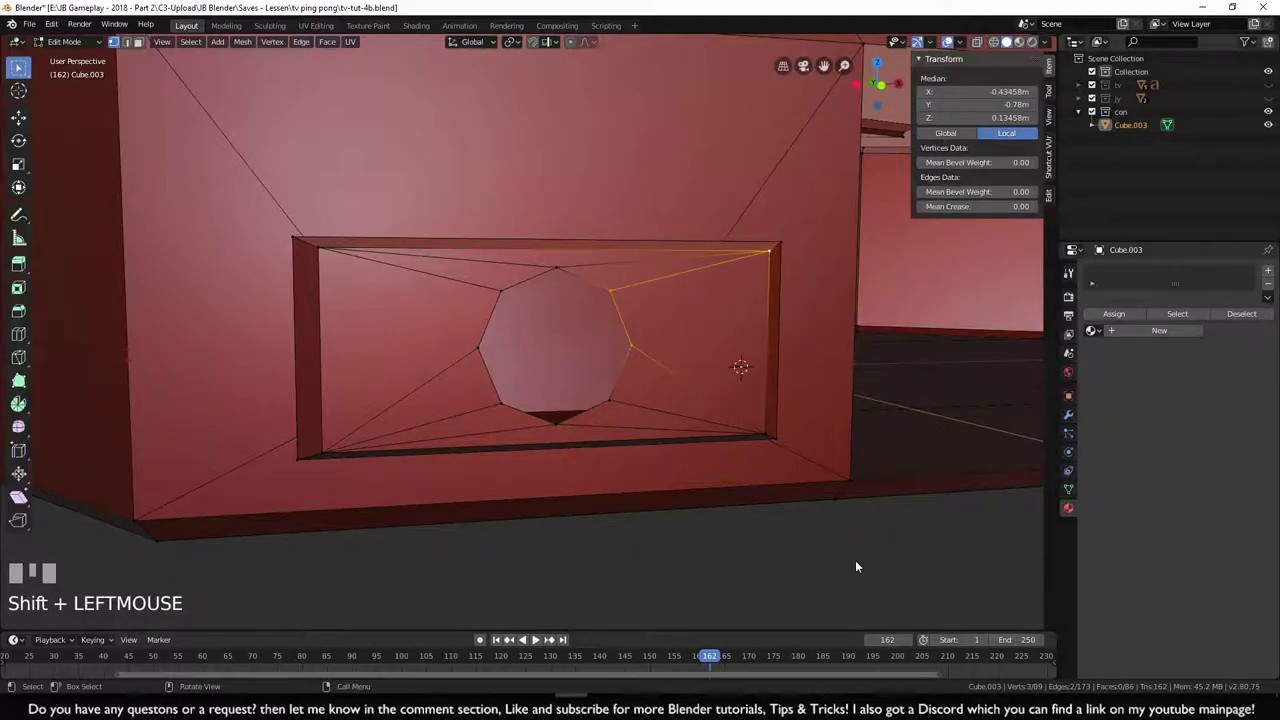
middle_drag(855, 560, 811, 557)
click(811, 557)
scroll(658, 538, up, 1)
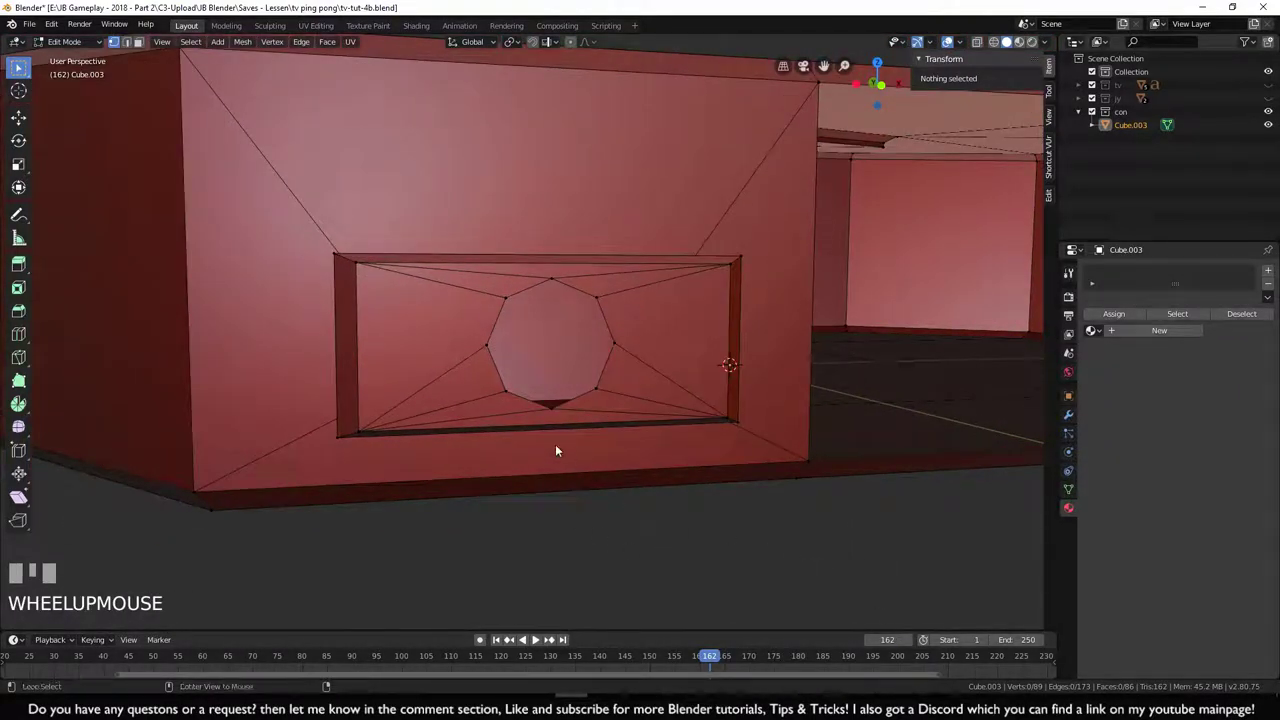
- Select the circular hole's edge loop and extrude it outward -0.02 m along Y
alt+click(605, 370)
middle_drag(665, 594, 499, 483)
key(KP_3)
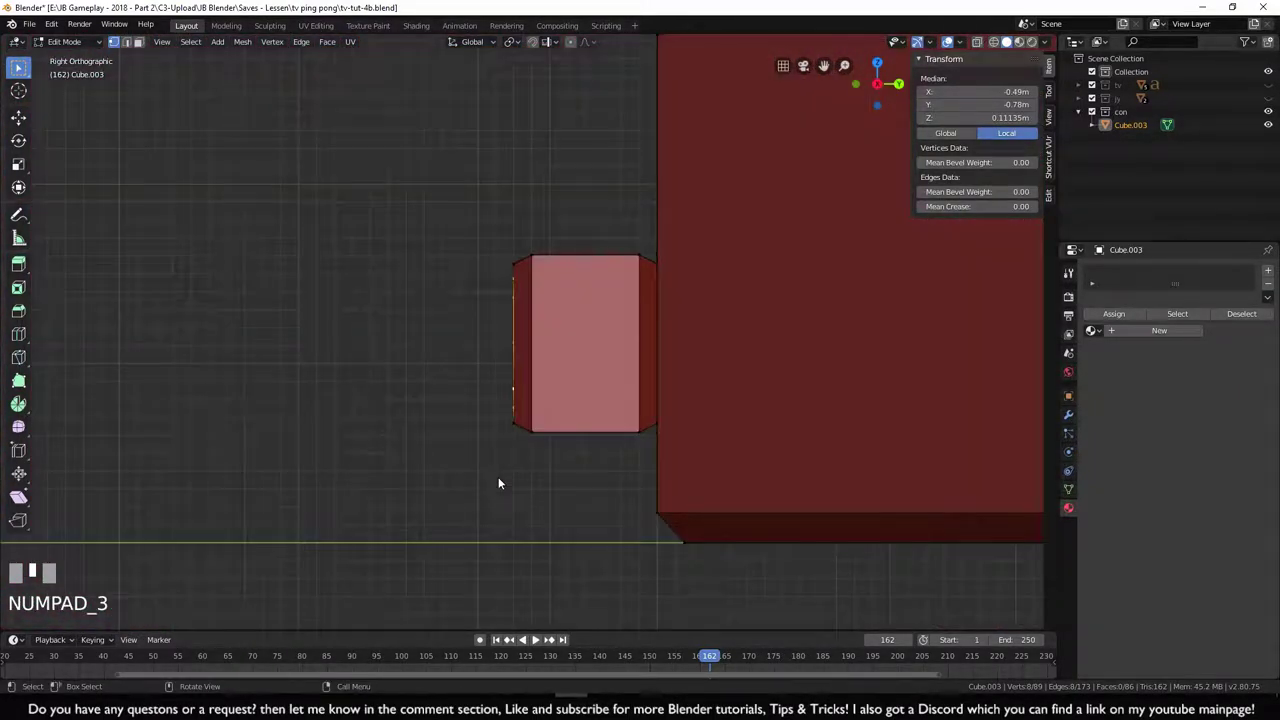
scroll(583, 462, up, 1)
key(e)
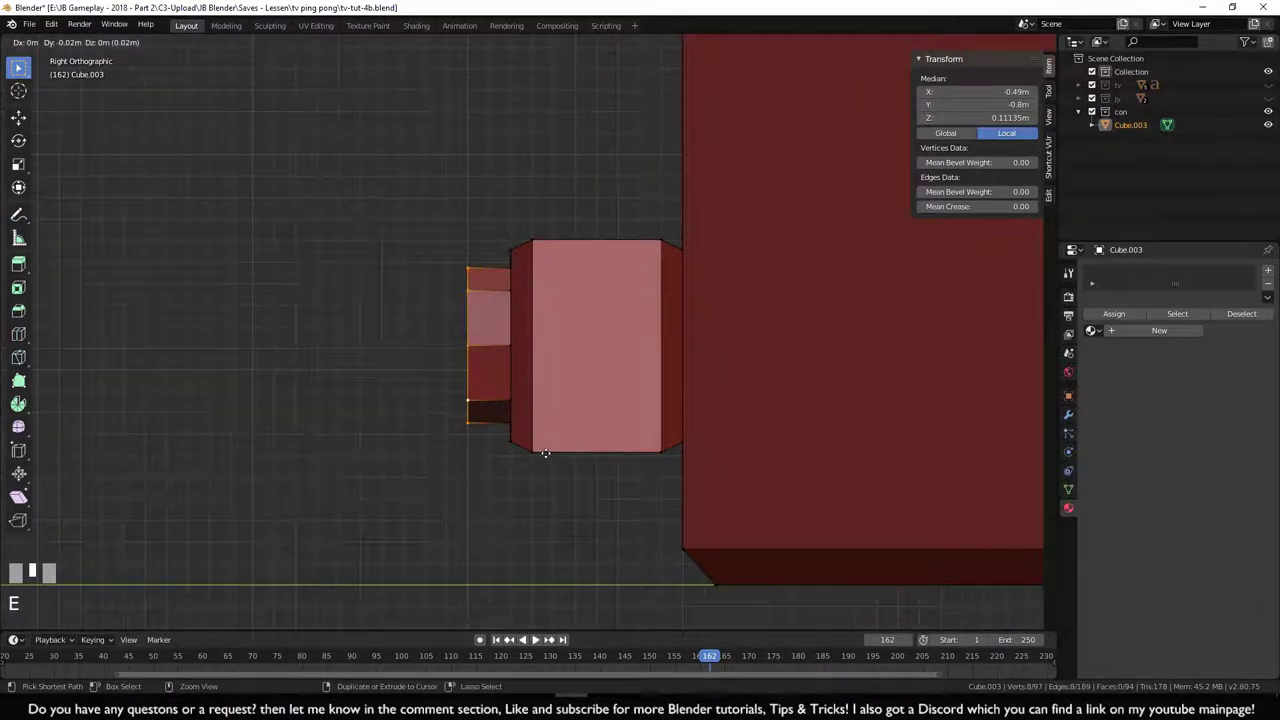
click(545, 450)
- Extrude the round rim's outer ring a further -0.01 m along Y
scroll(485, 460, down, 3)
middle_drag(474, 463, 481, 463)
scroll(481, 463, up, 1)
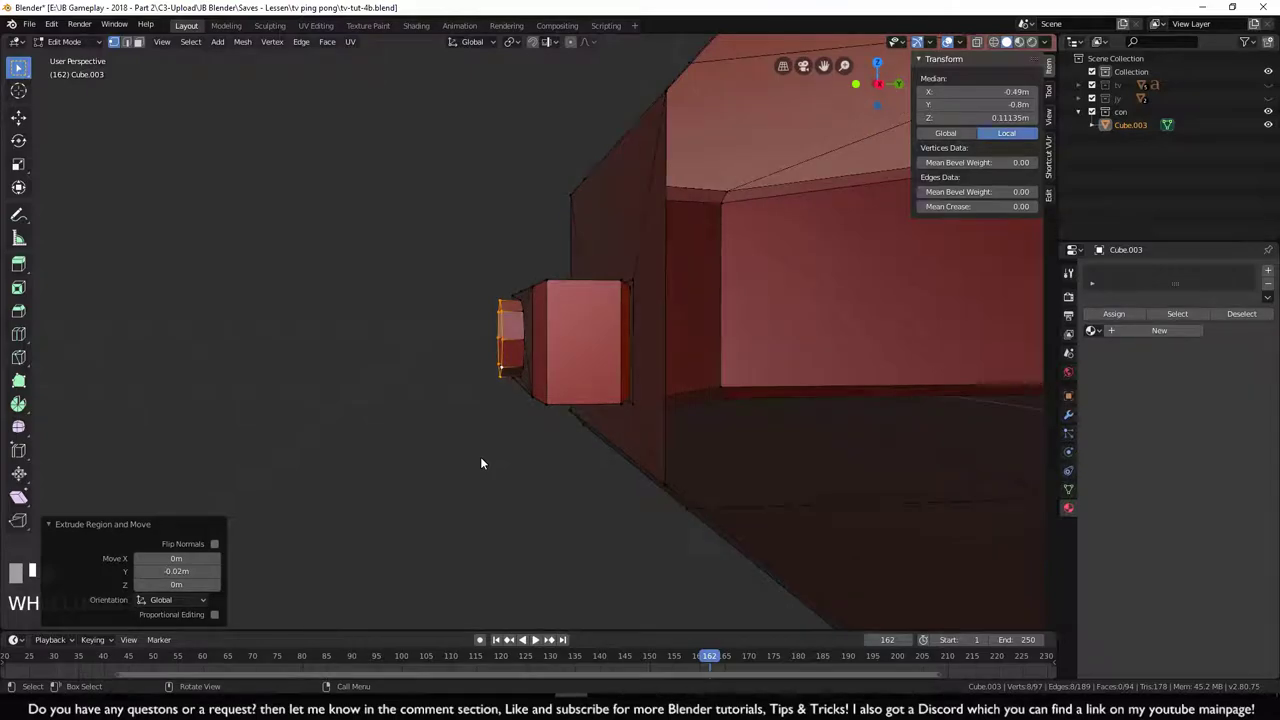
key(KP_3)
scroll(480, 460, up, 2)
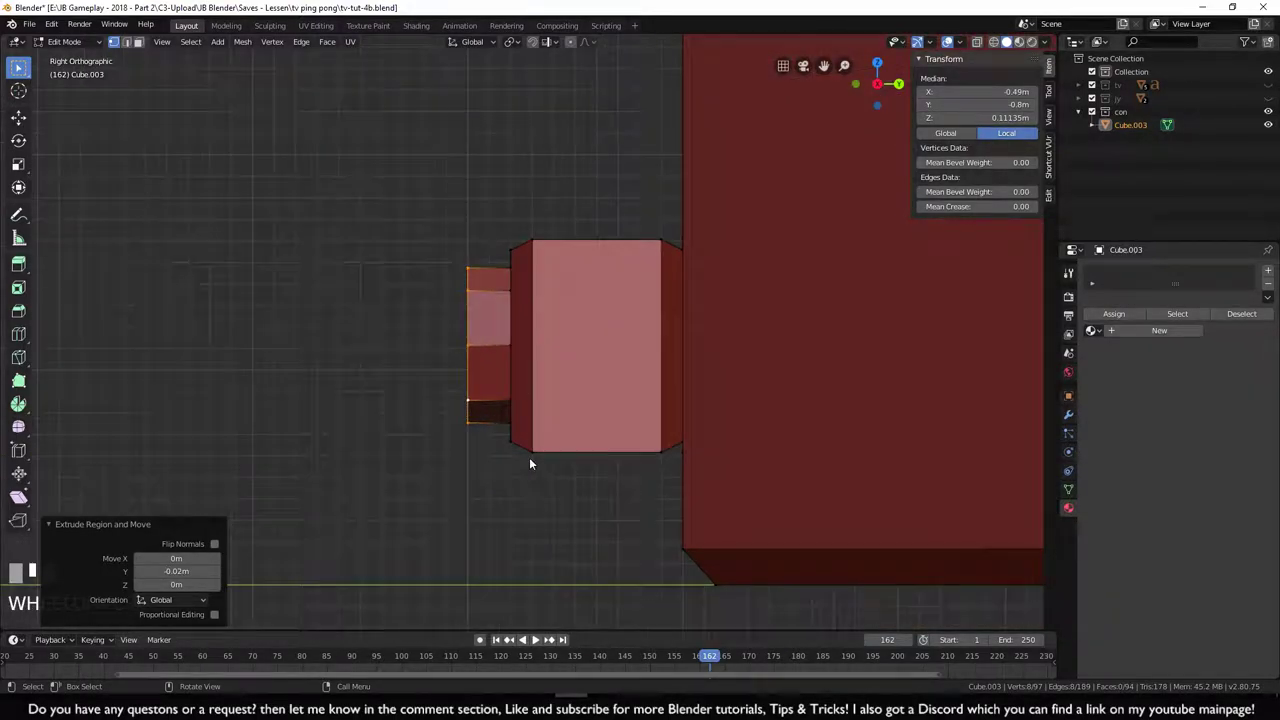
shift+middle_drag(529, 457, 524, 436)
scroll(524, 436, up, 3)
key(e)
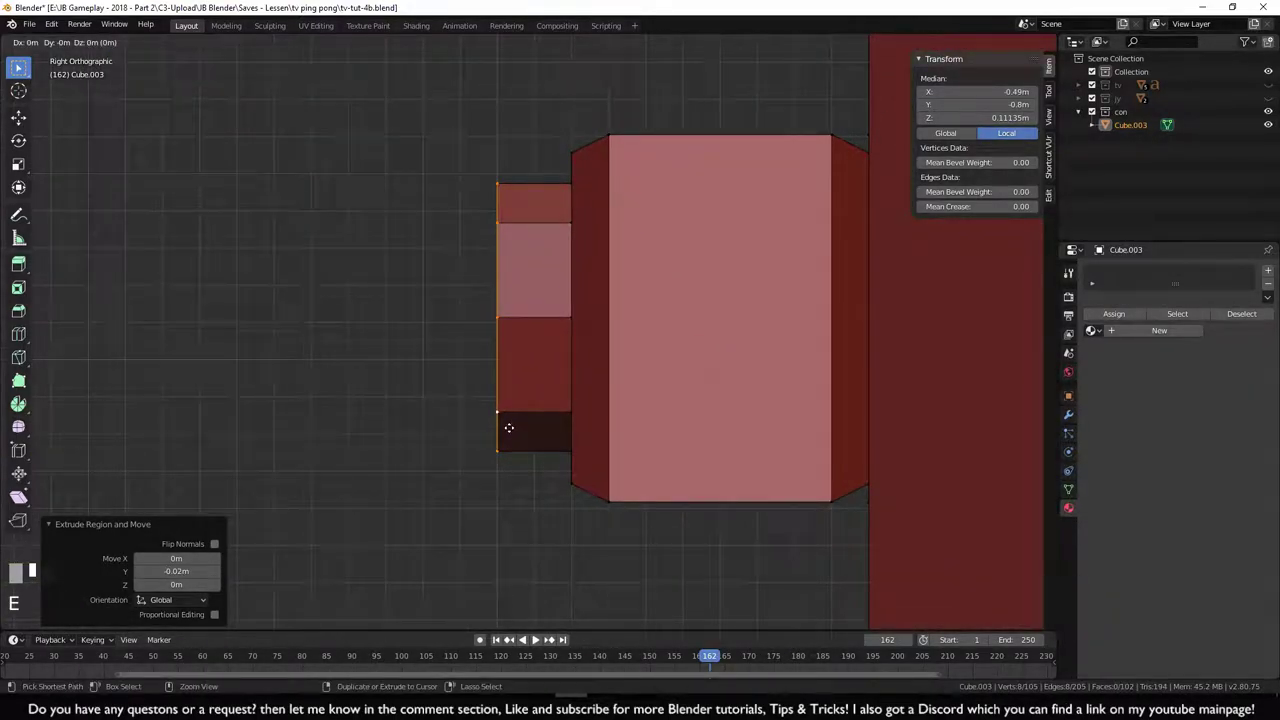
click(494, 429)
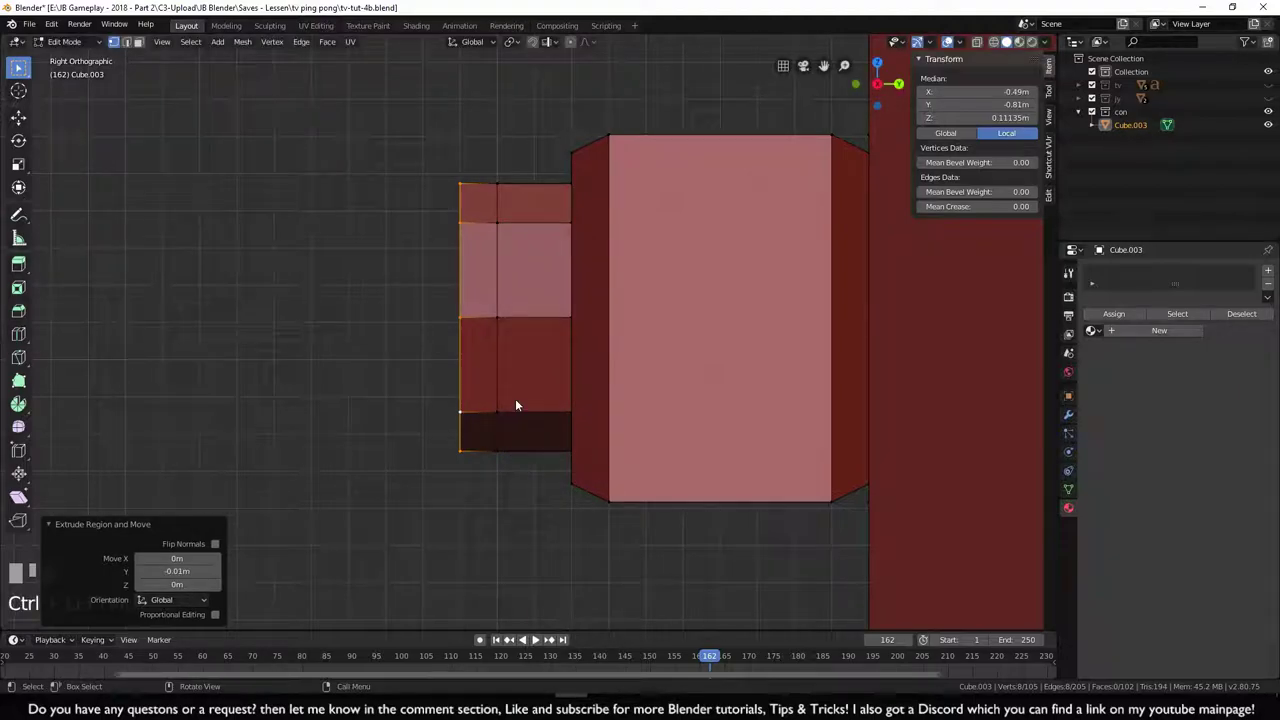
- Scale the rim's outermost ring down to 0.8 to taper its front edge
key(s)
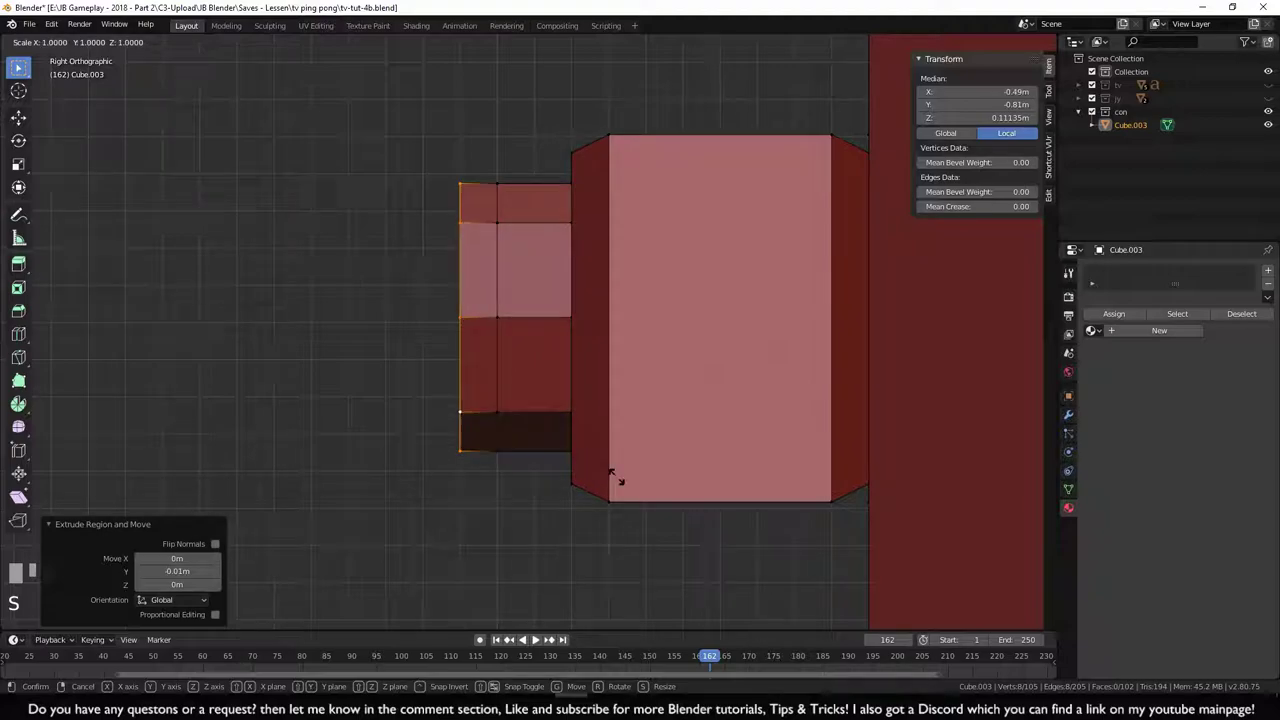
click(636, 479)
scroll(649, 470, down, 5)
key(s)
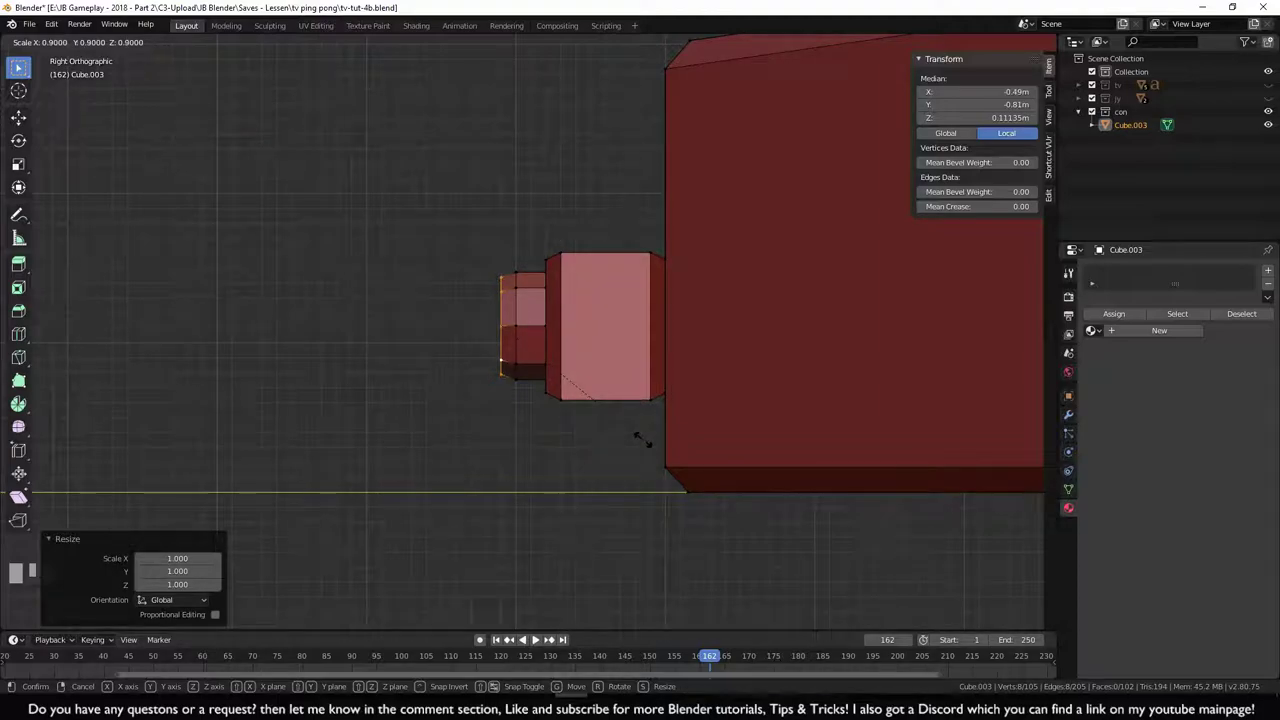
ctrl+click(628, 426)
middle_drag(499, 304, 629, 340)
scroll(815, 458, up, 2)
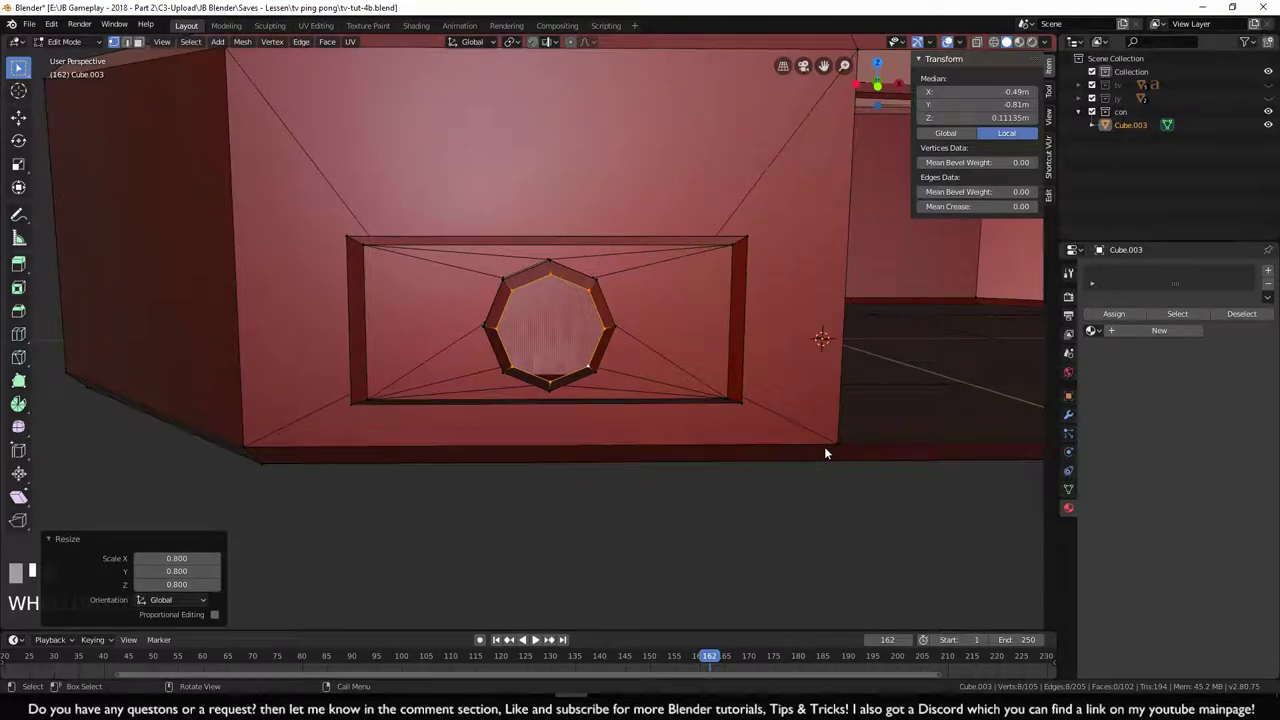
- Extrude the front ring inward twice in place, scaling each new ring to 0.8
key(e)
key(s)
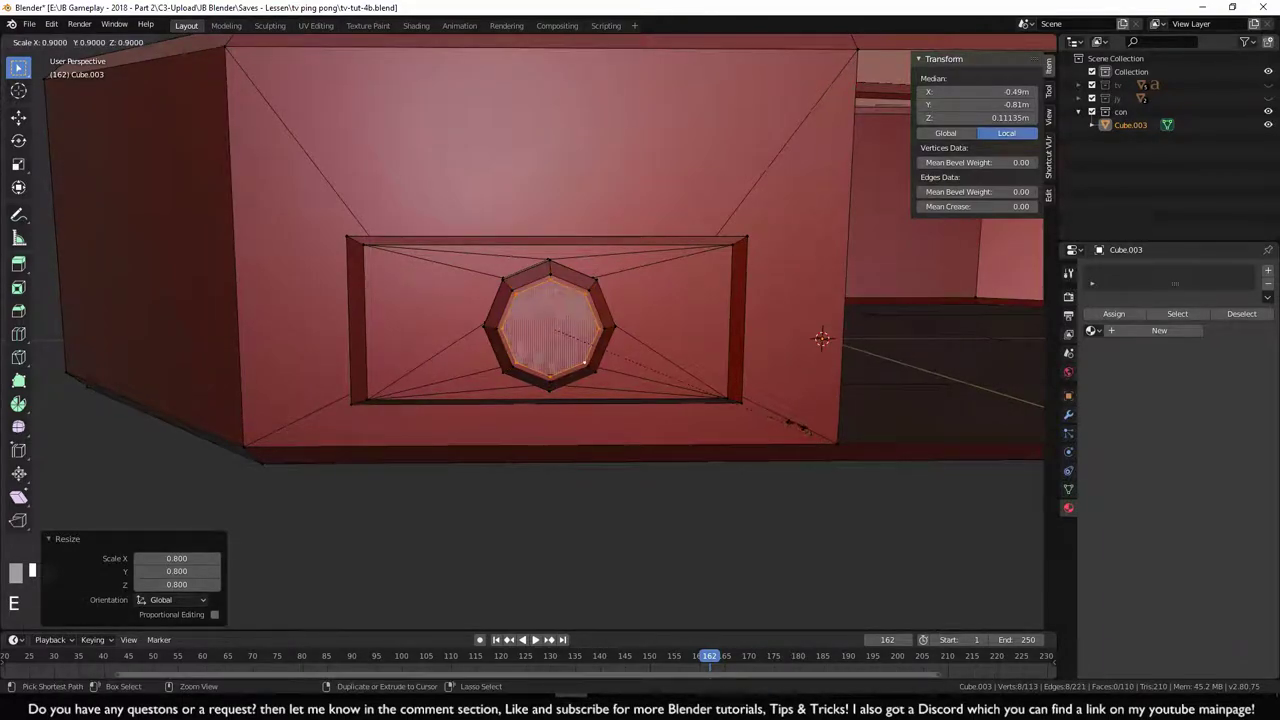
ctrl+click(778, 419)
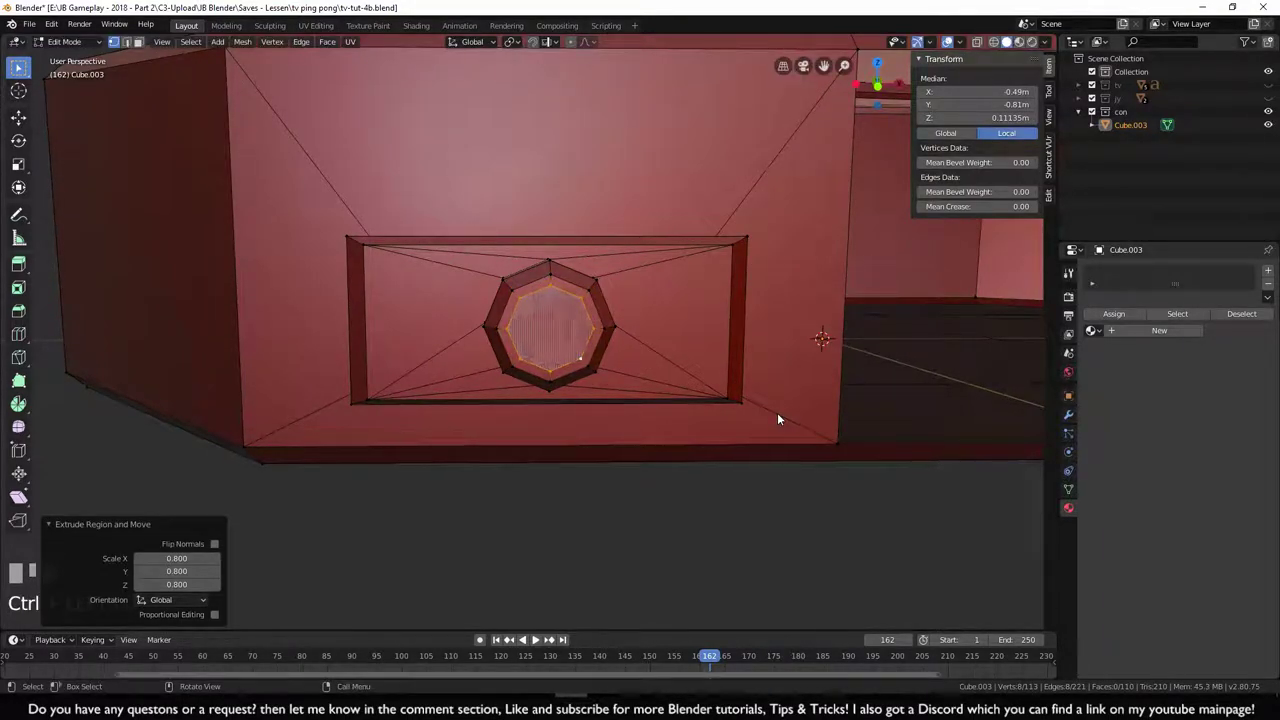
key(e)
key(s)
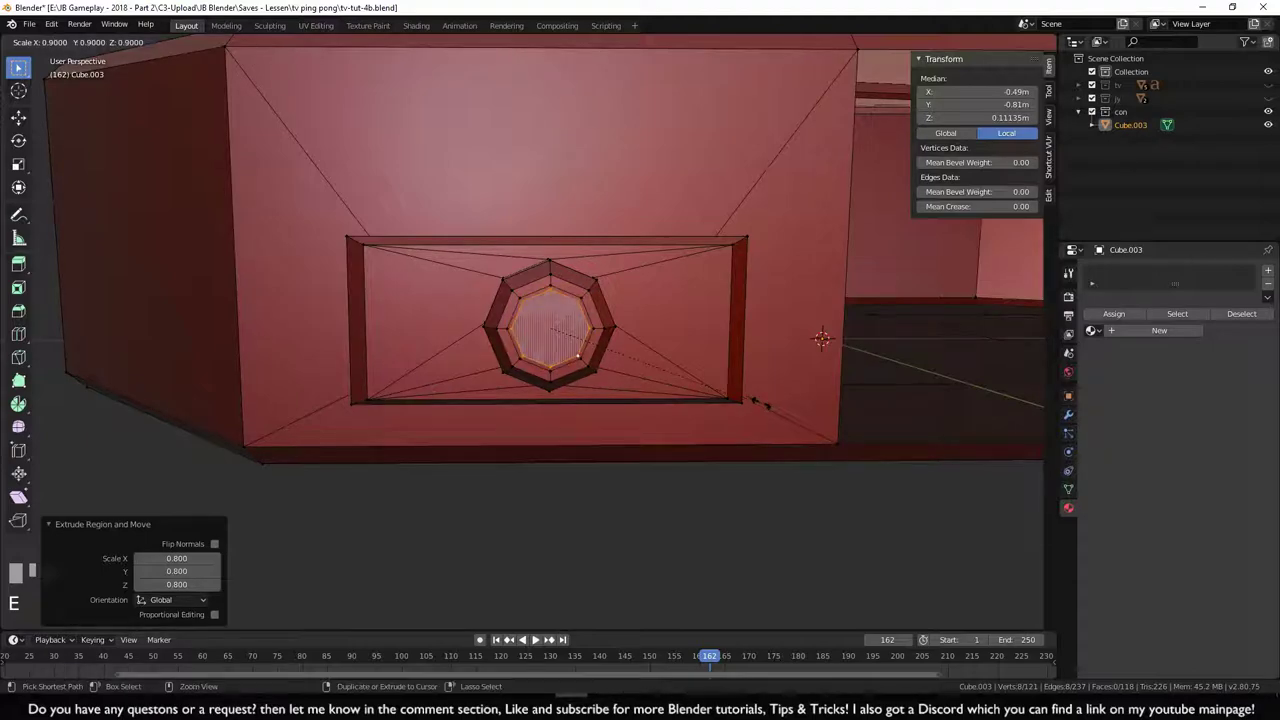
ctrl+click(740, 391)
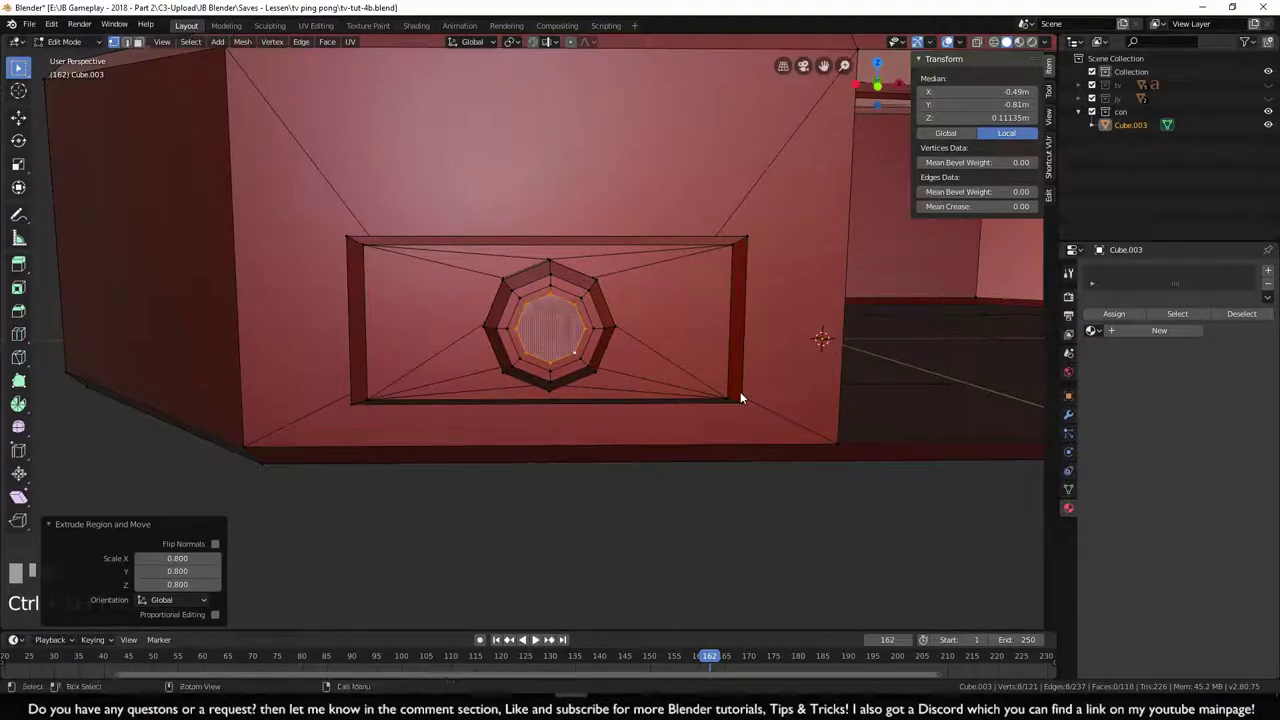
- Turn on X-ray and move the innermost ring back 0.01 m along Y into the round rim
key(KP_3)
scroll(740, 391, down, 2)
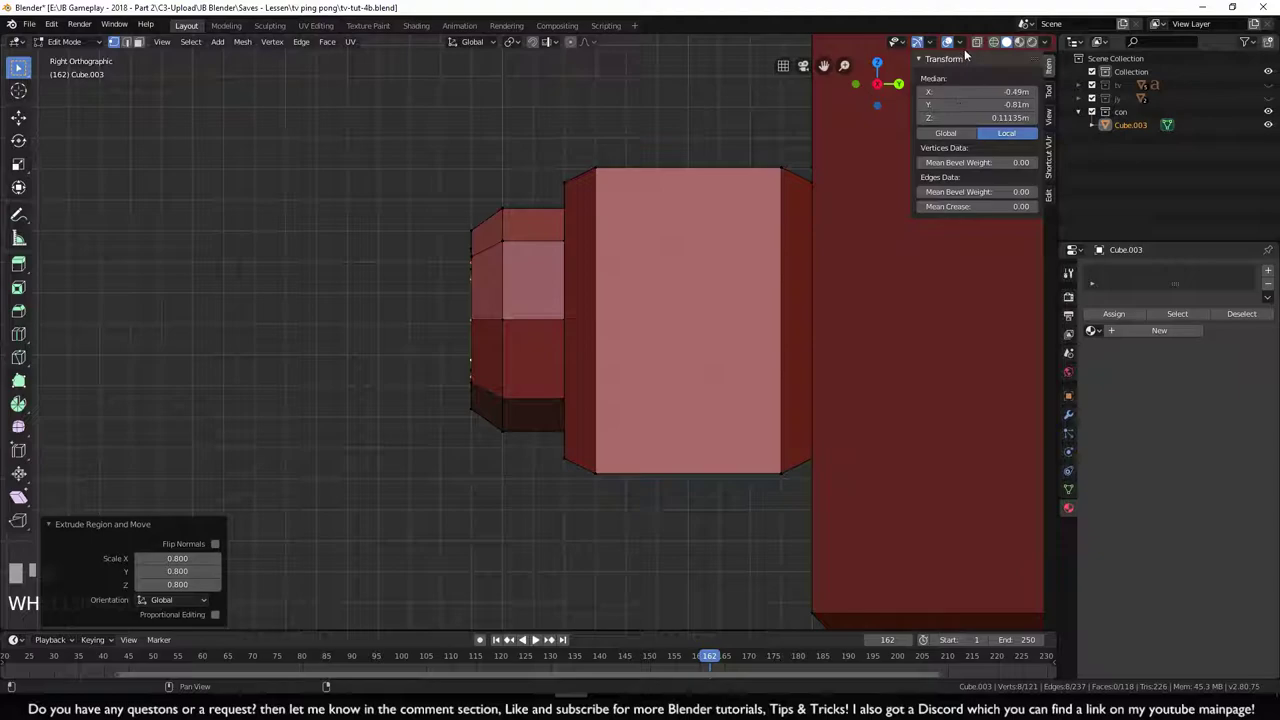
scroll(513, 362, up, 1)
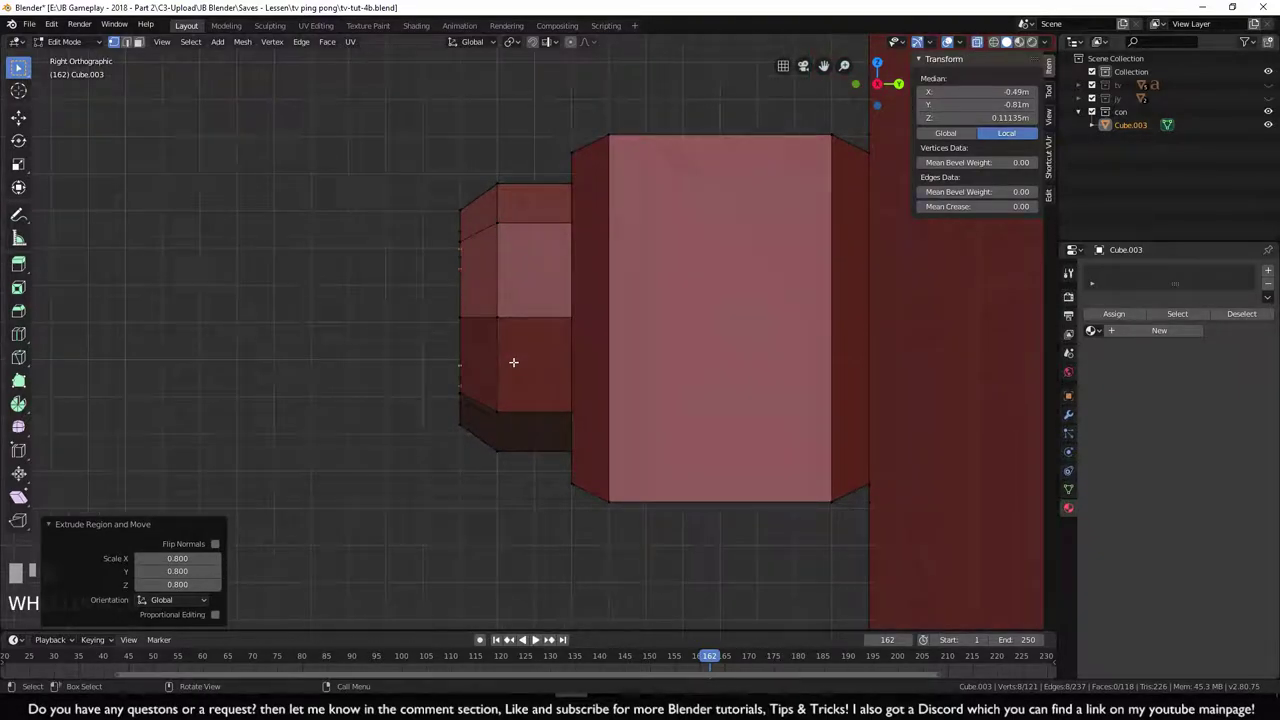
scroll(513, 362, down, 1)
key(g)
key(y)
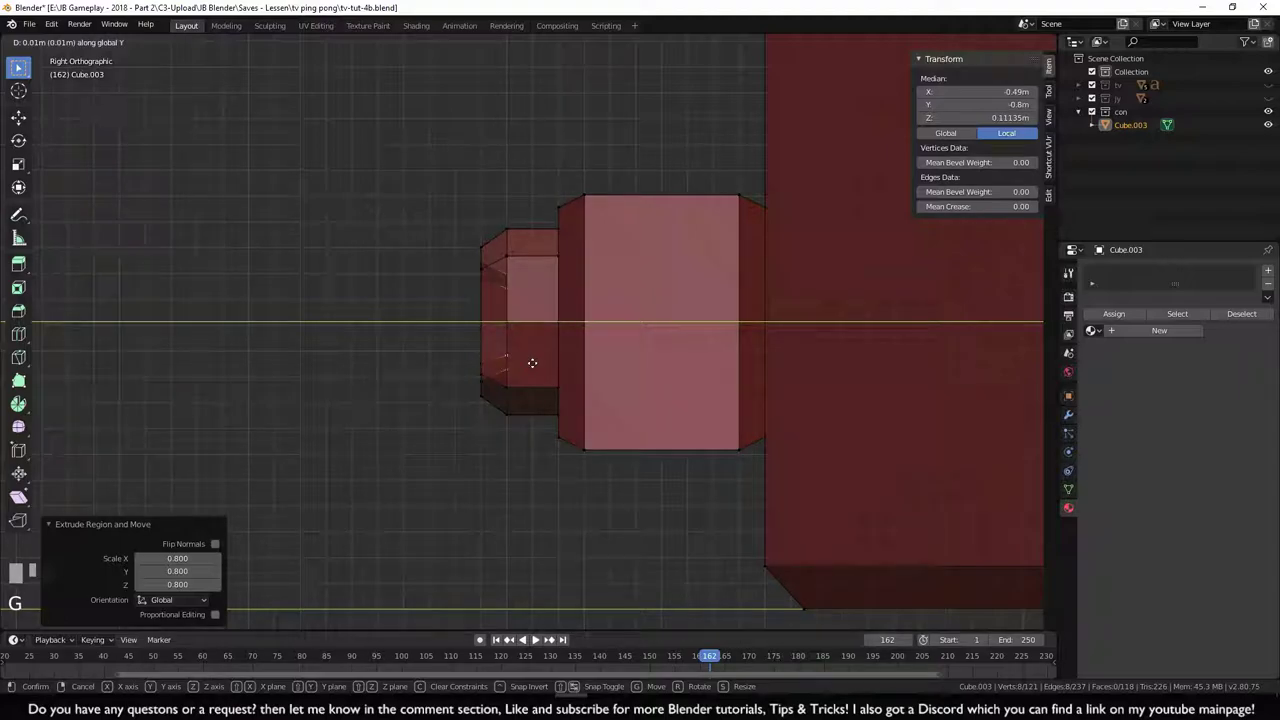
ctrl+click(526, 368)
- Extrude the round part's innermost ring 0.14 m along Y, deep into the block
middle_drag(508, 329, 577, 346)
key(KP_5)
key(KP_3)
scroll(571, 343, down, 2)
key(e)
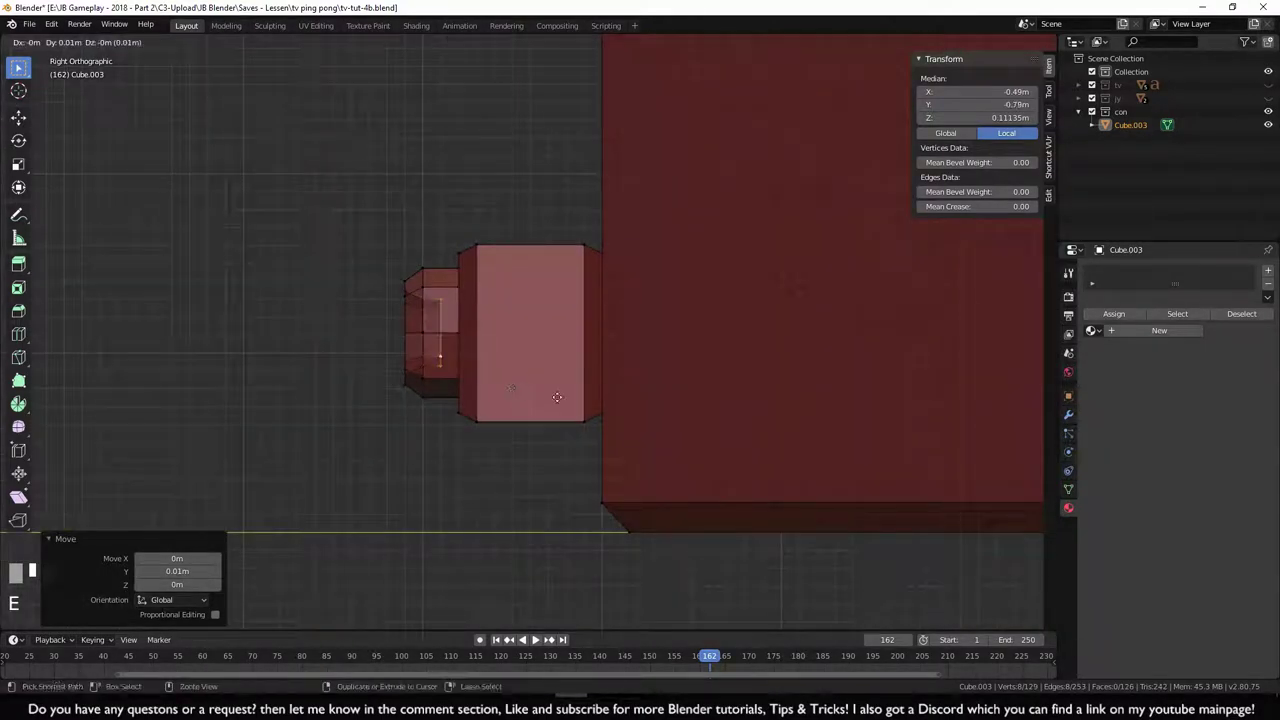
ctrl+click(763, 391)
middle_drag(457, 503, 590, 470)
scroll(900, 260, down, 2)
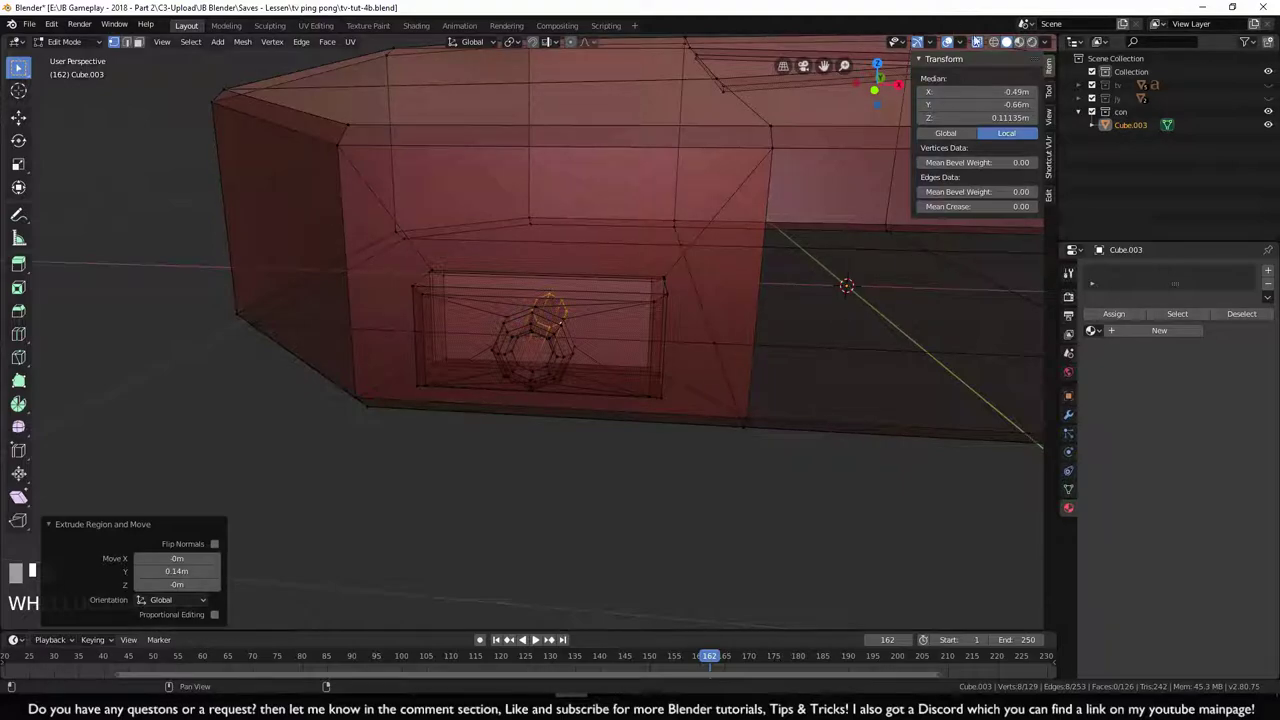
- Turn off X-ray, clear the selection and check the model in Object Mode before returning to Edit Mode
click(971, 41)
click(663, 514)
key(Tab)
middle_drag(586, 514, 642, 412)
scroll(642, 412, down, 4)
key(Tab)
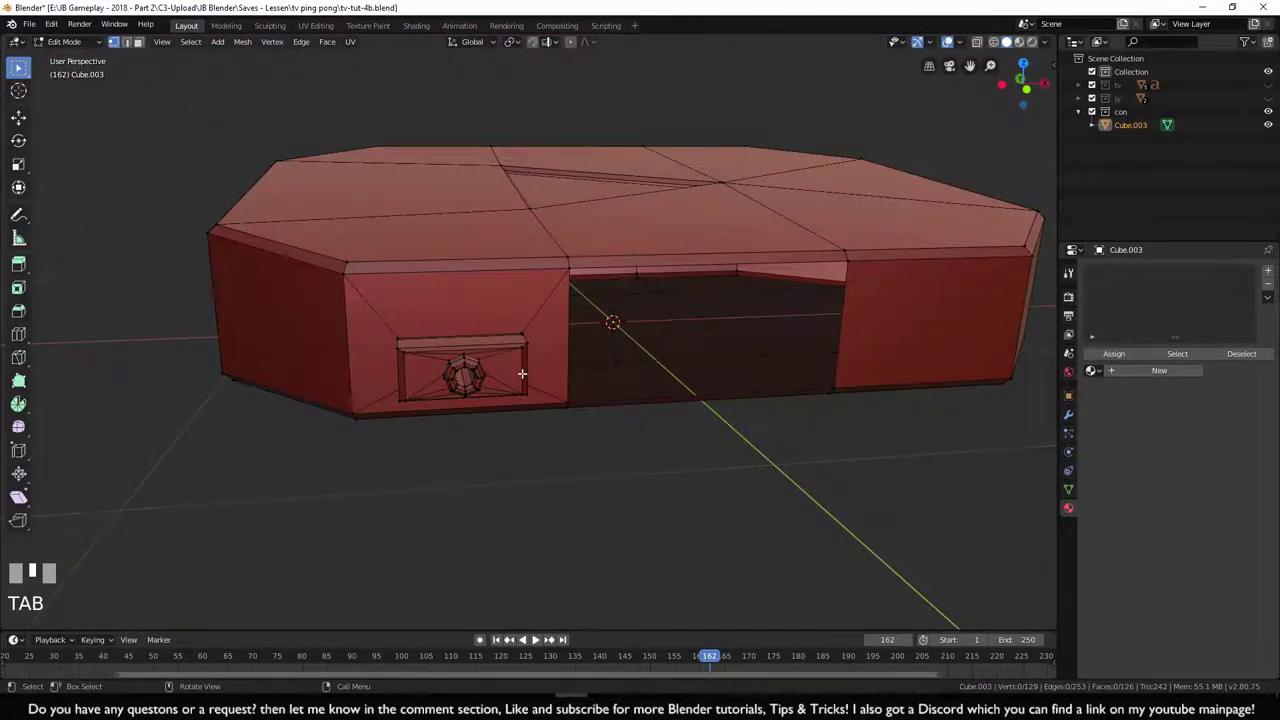
- In front view with X-ray on, select the whole protruding block with its round part and duplicate it 0.41 m along X
key(KP_1)
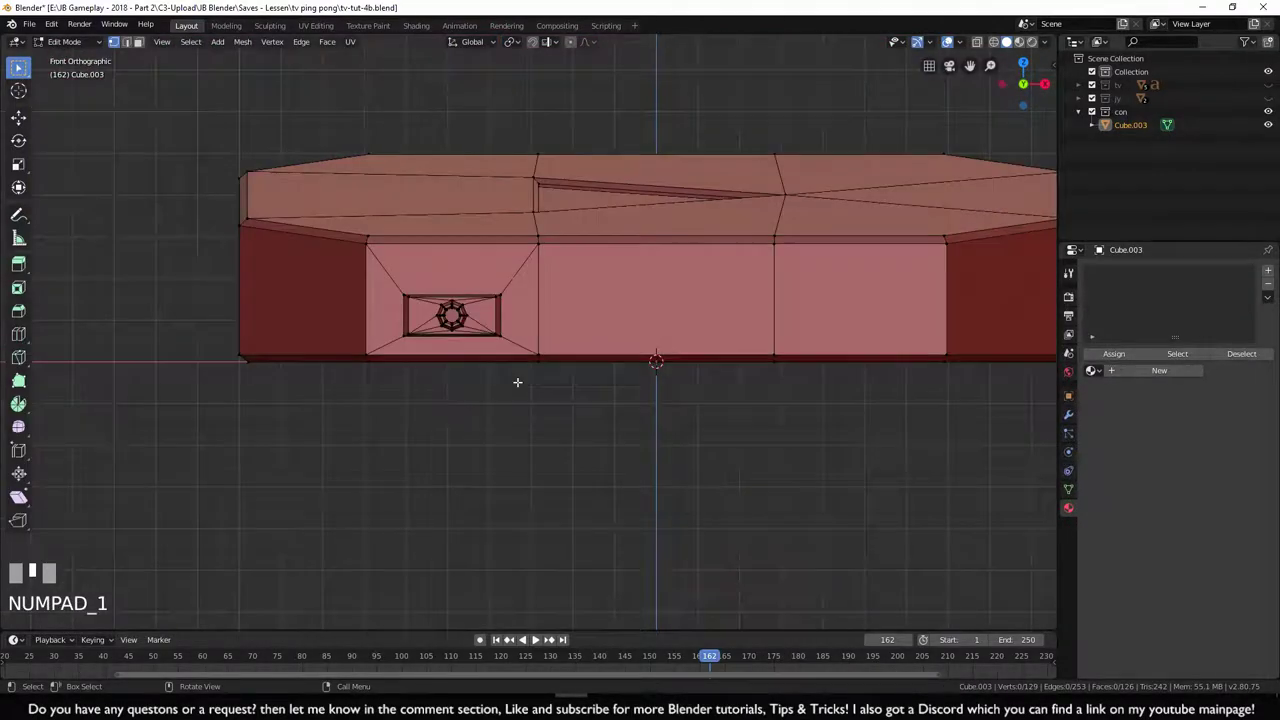
scroll(510, 380, up, 2)
shift+middle_drag(503, 380, 643, 423)
scroll(657, 421, up, 2)
scroll(657, 421, up, 1)
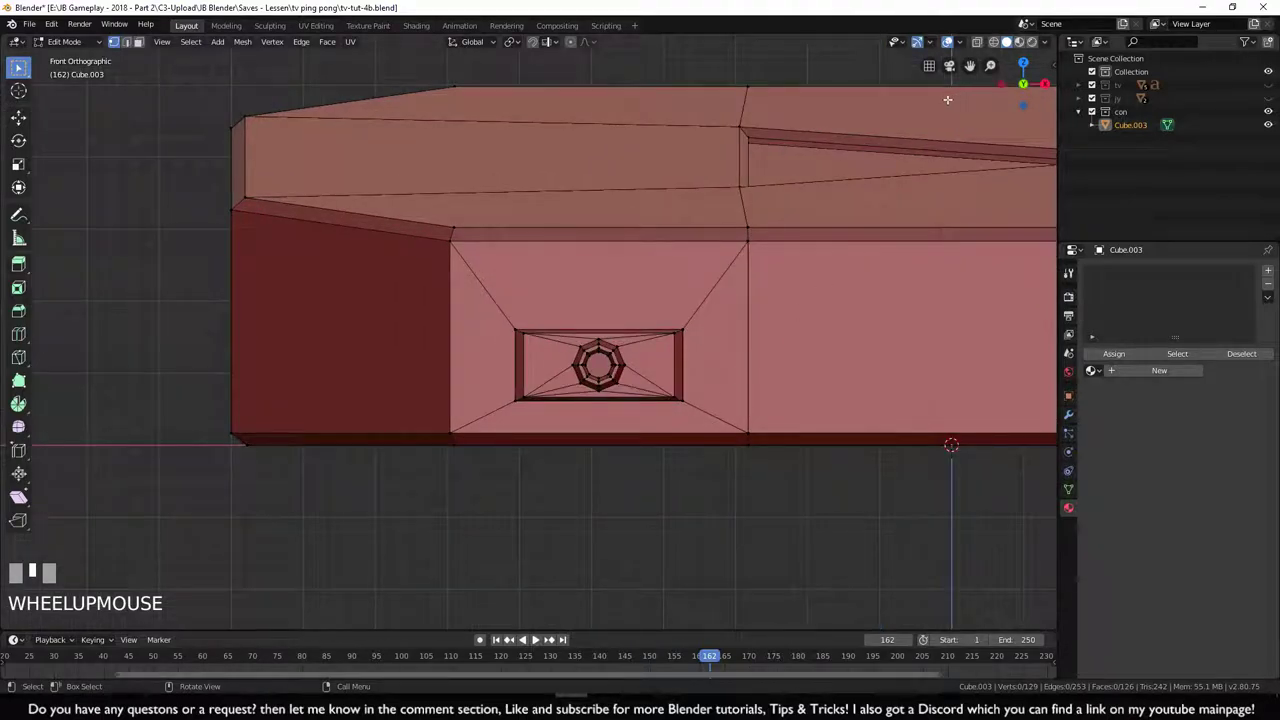
click(591, 306)
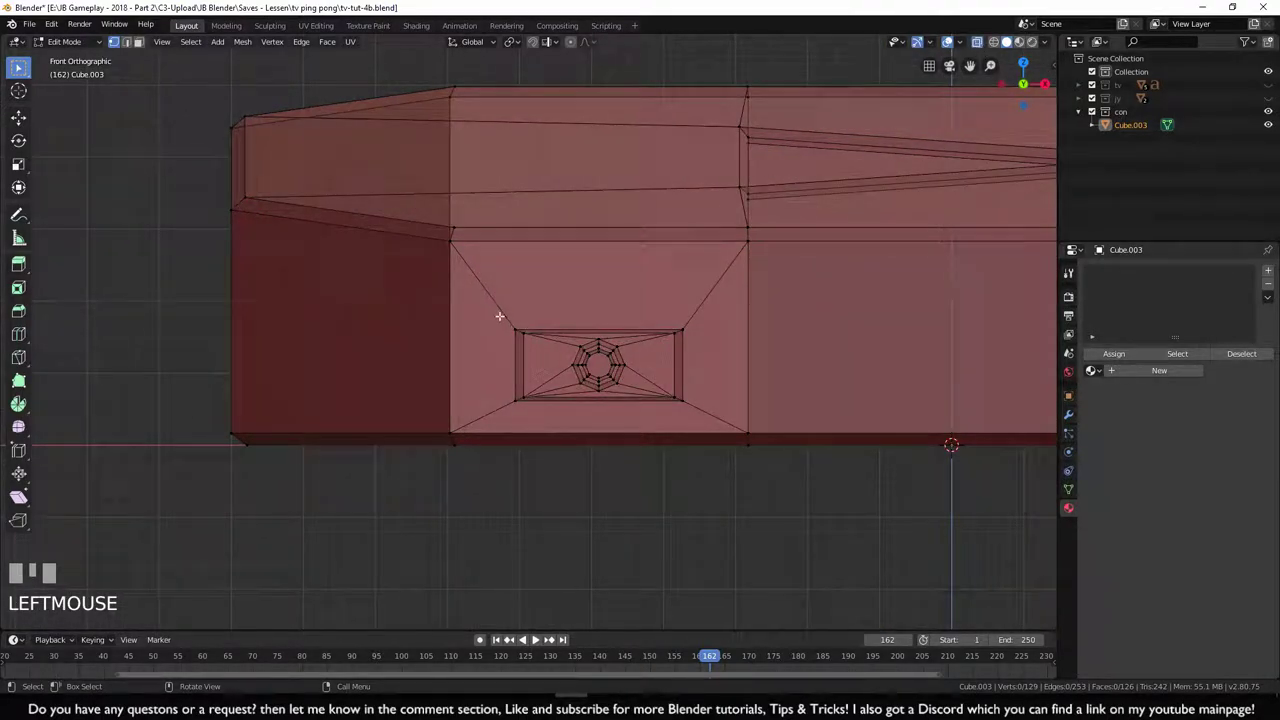
drag(495, 307, 710, 415)
scroll(710, 415, down, 2)
shift+middle_drag(712, 414, 483, 347)
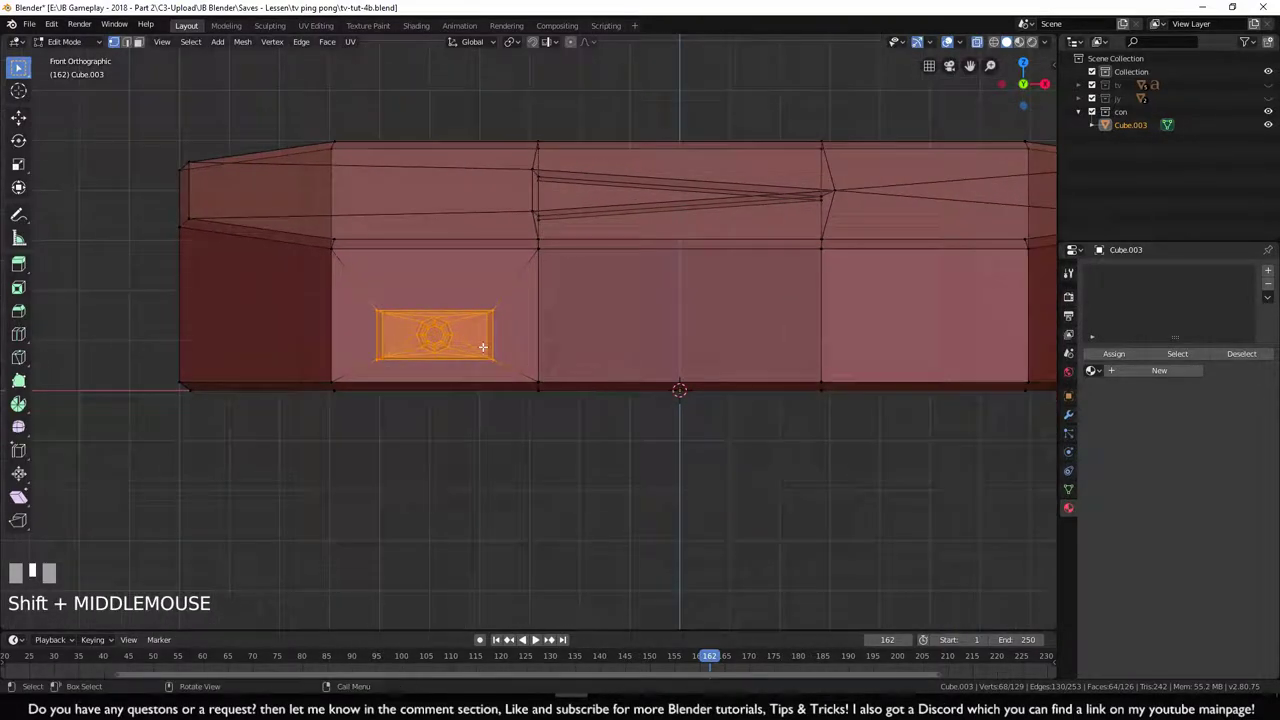
key(shift+d)
key(x)
key(ctrl)
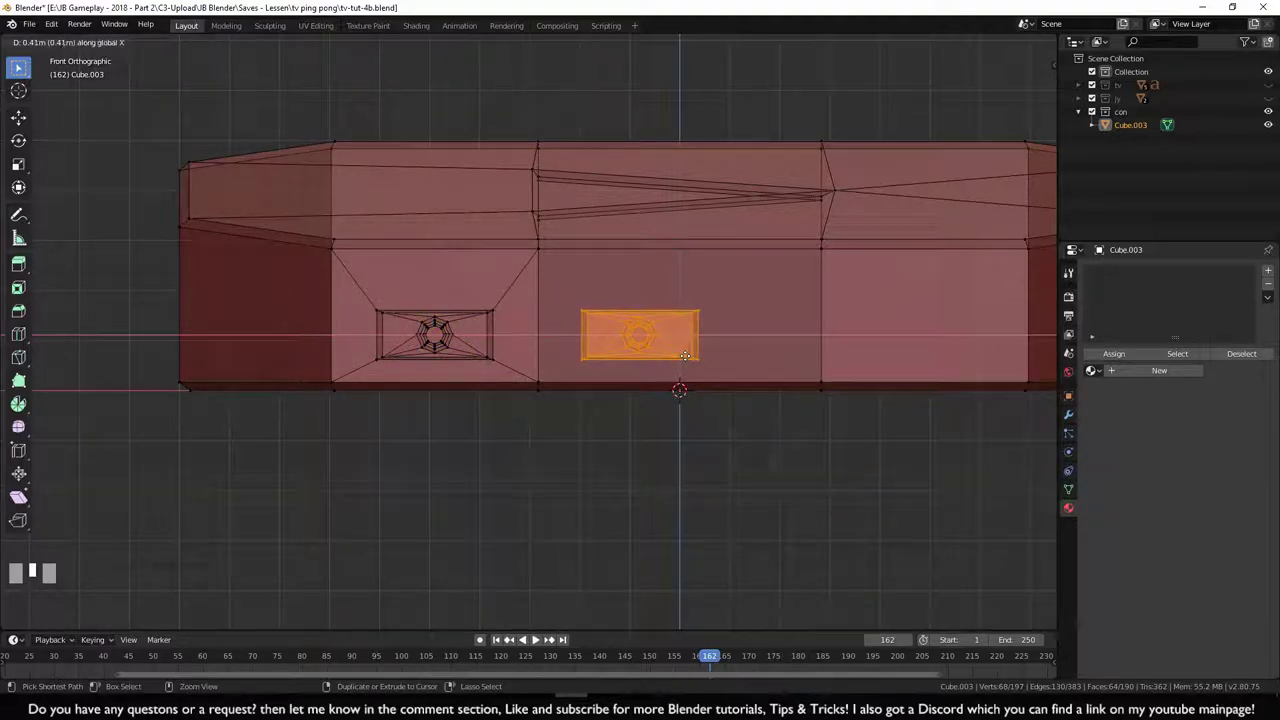
ctrl+click(686, 355)
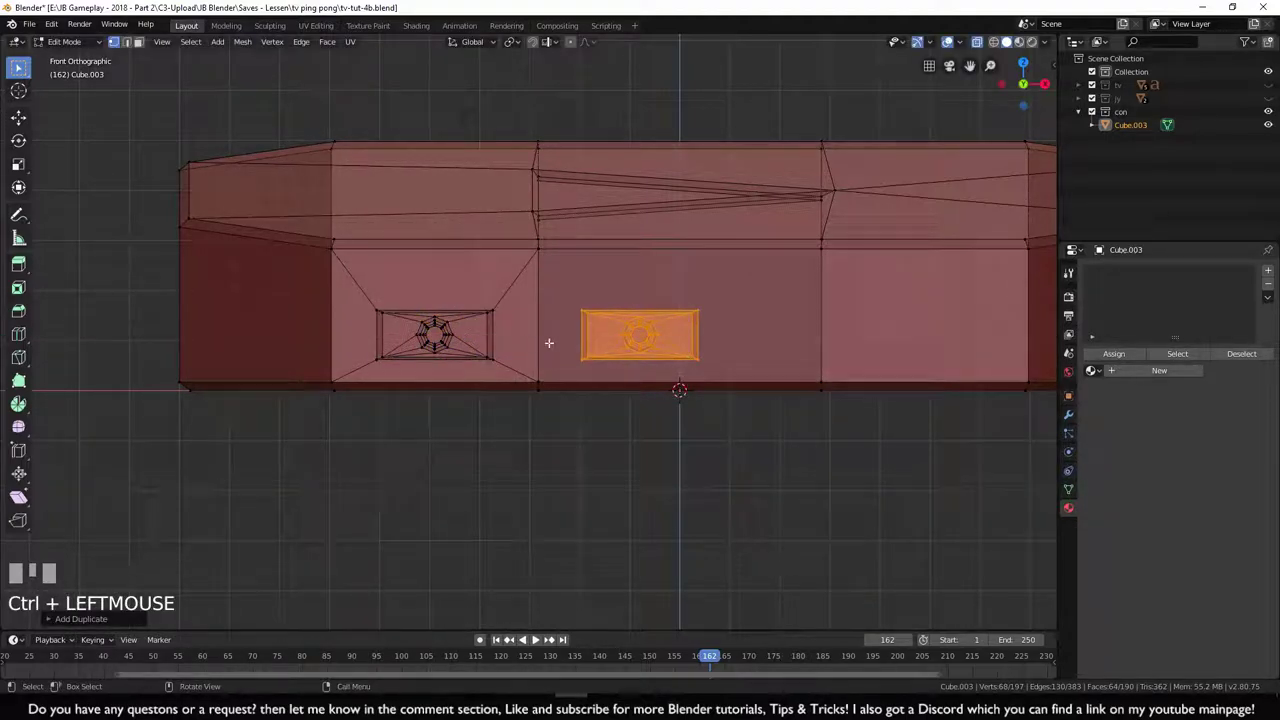
- With X-ray off, fill a face between the copied block's top back edge and the upper edge of the front wall's opening
middle_drag(636, 448, 560, 518)
click(553, 565)
scroll(560, 518, up, 3)
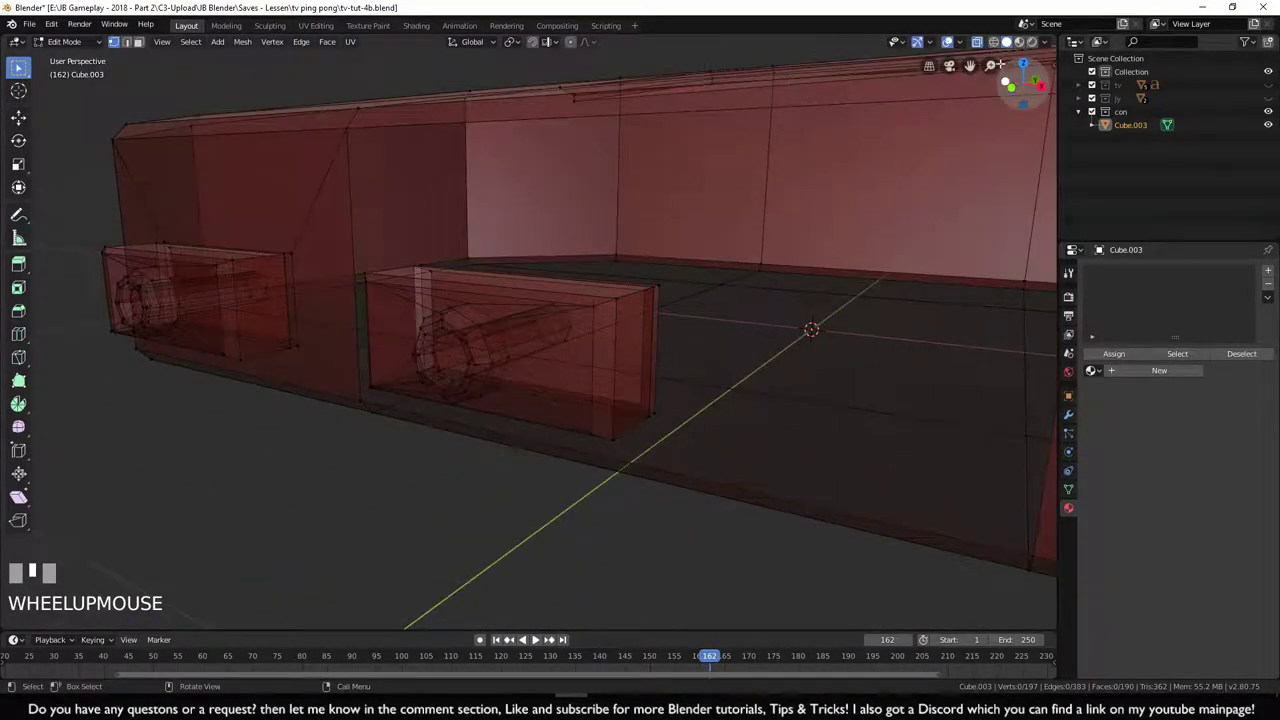
click(976, 42)
middle_drag(570, 440, 583, 420)
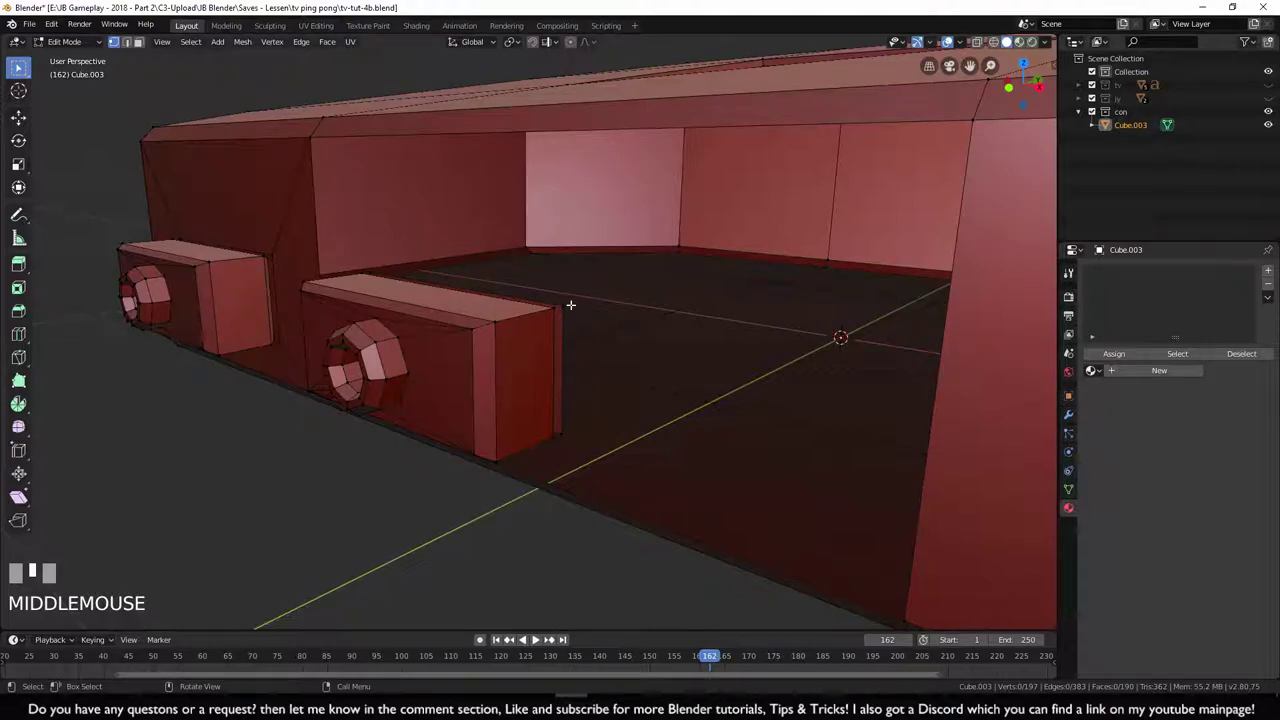
shift+click(565, 303)
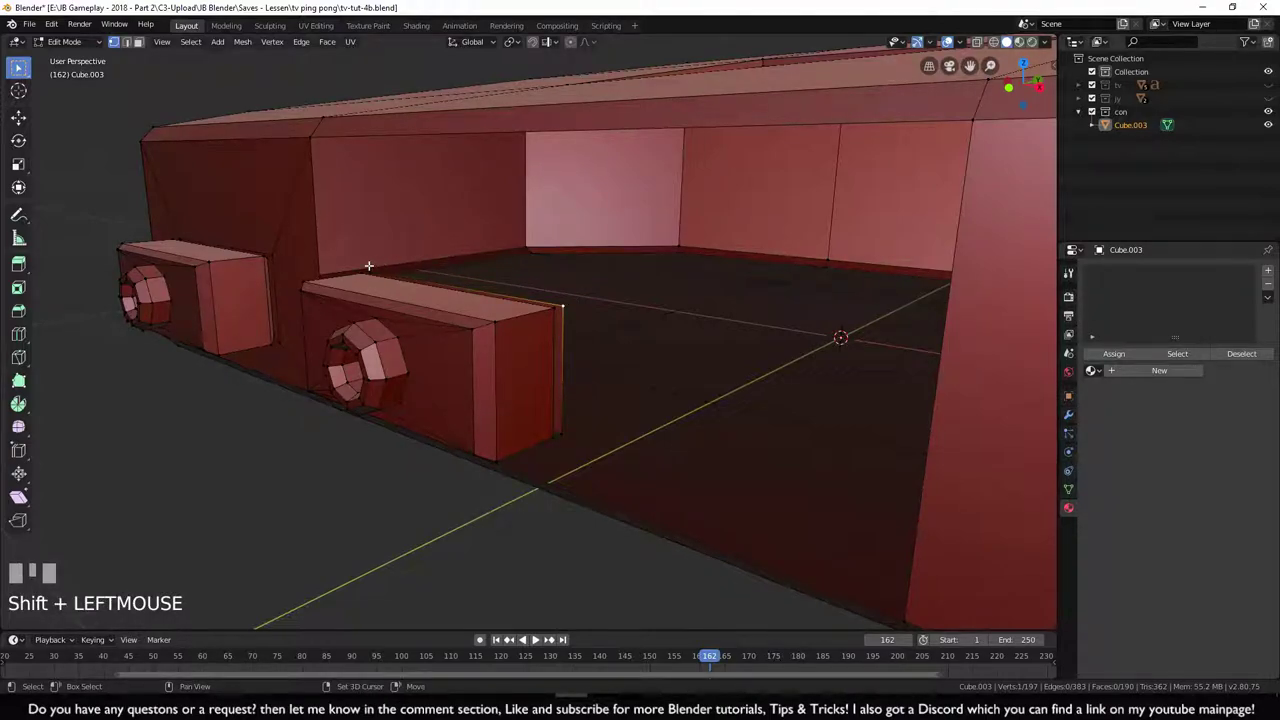
scroll(479, 298, down, 2)
shift+click(358, 182)
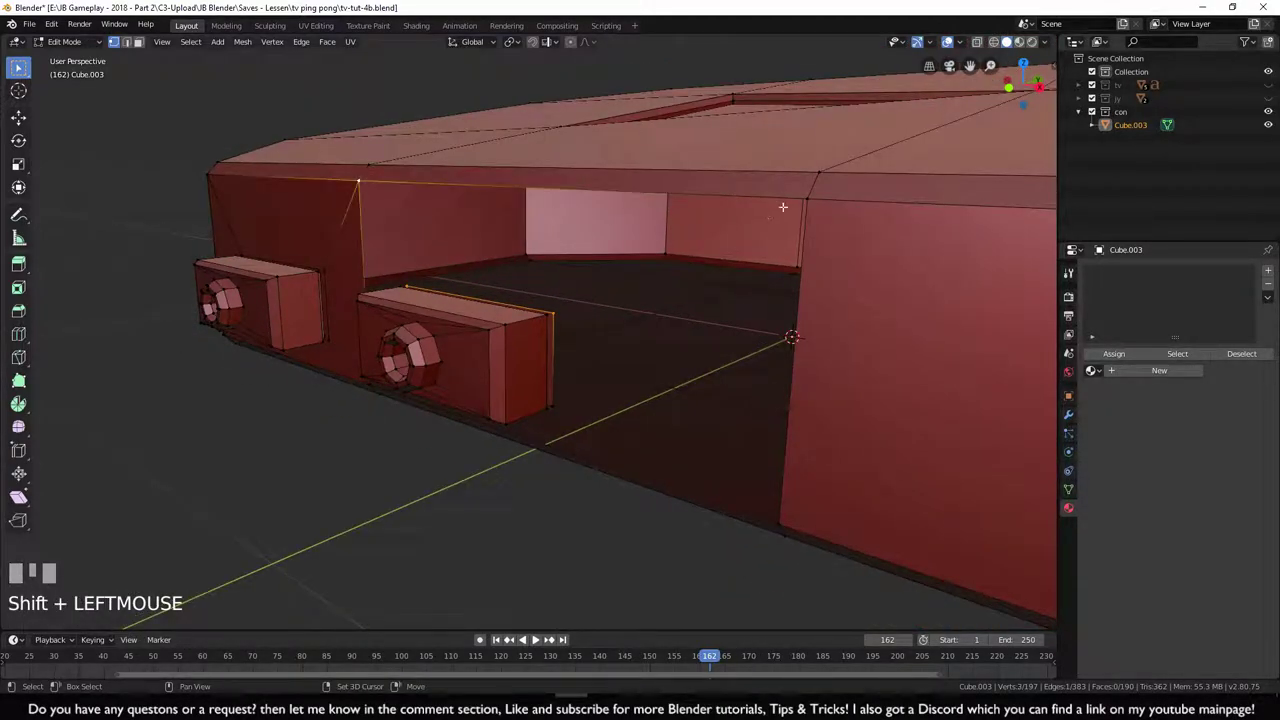
shift+click(803, 201)
key(f)
click(581, 328)
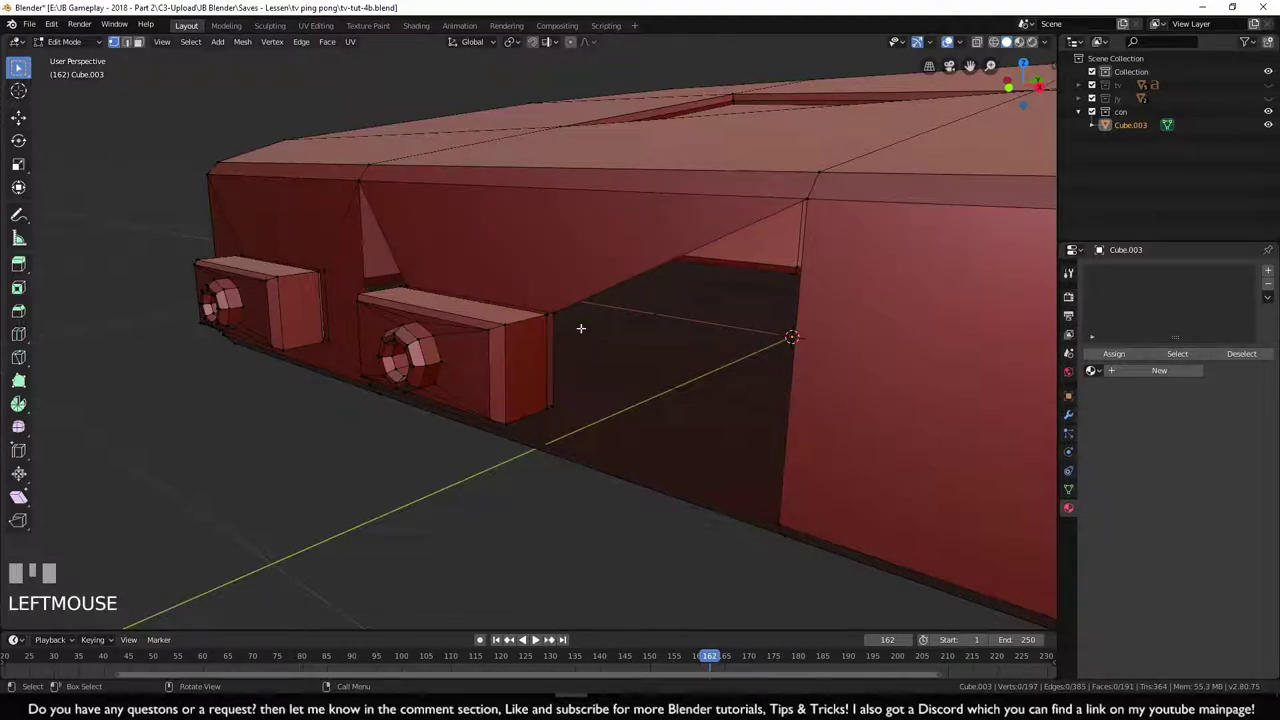
- Fill the remaining gaps between the copied block's back edges and the opening's edges to close the front wall
shift+click(554, 314)
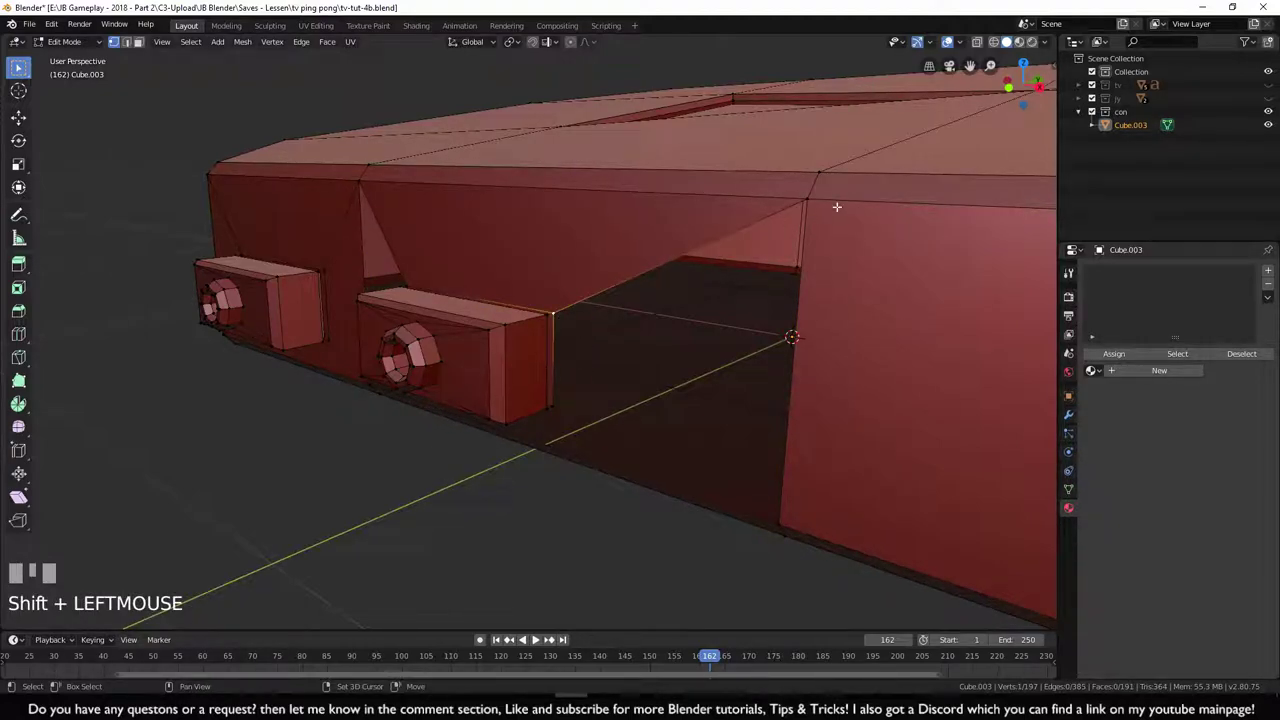
shift+click(805, 201)
scroll(455, 504, down, 2)
key(f)
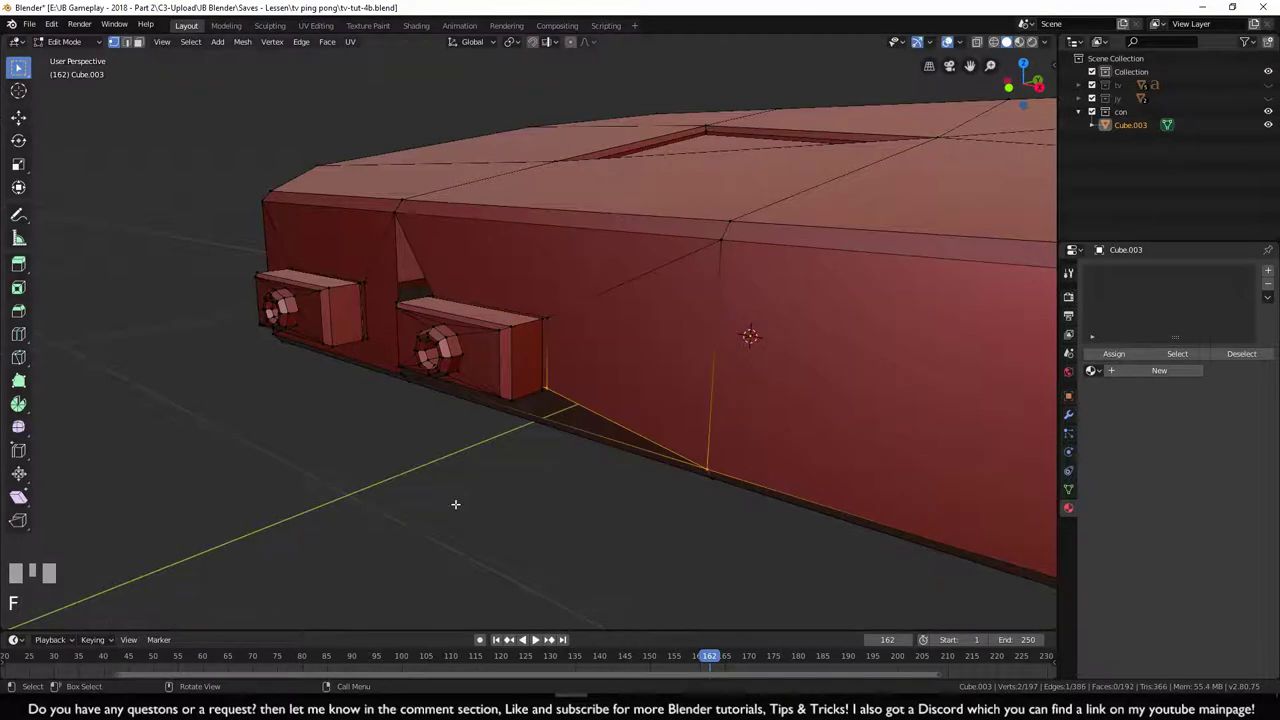
click(430, 524)
scroll(430, 524, down, 3)
shift+middle_drag(460, 520, 471, 506)
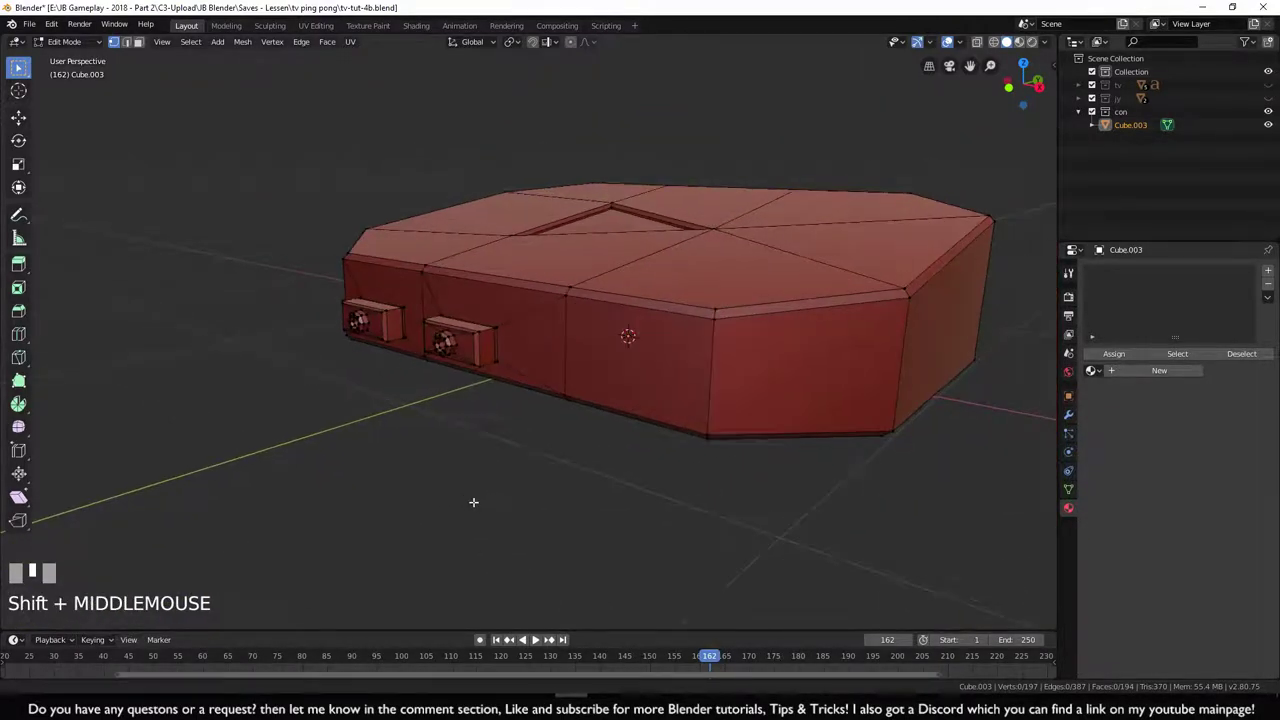
- Add a cube to the mesh and scale it to about 0.3 along Y
key(shift+a)
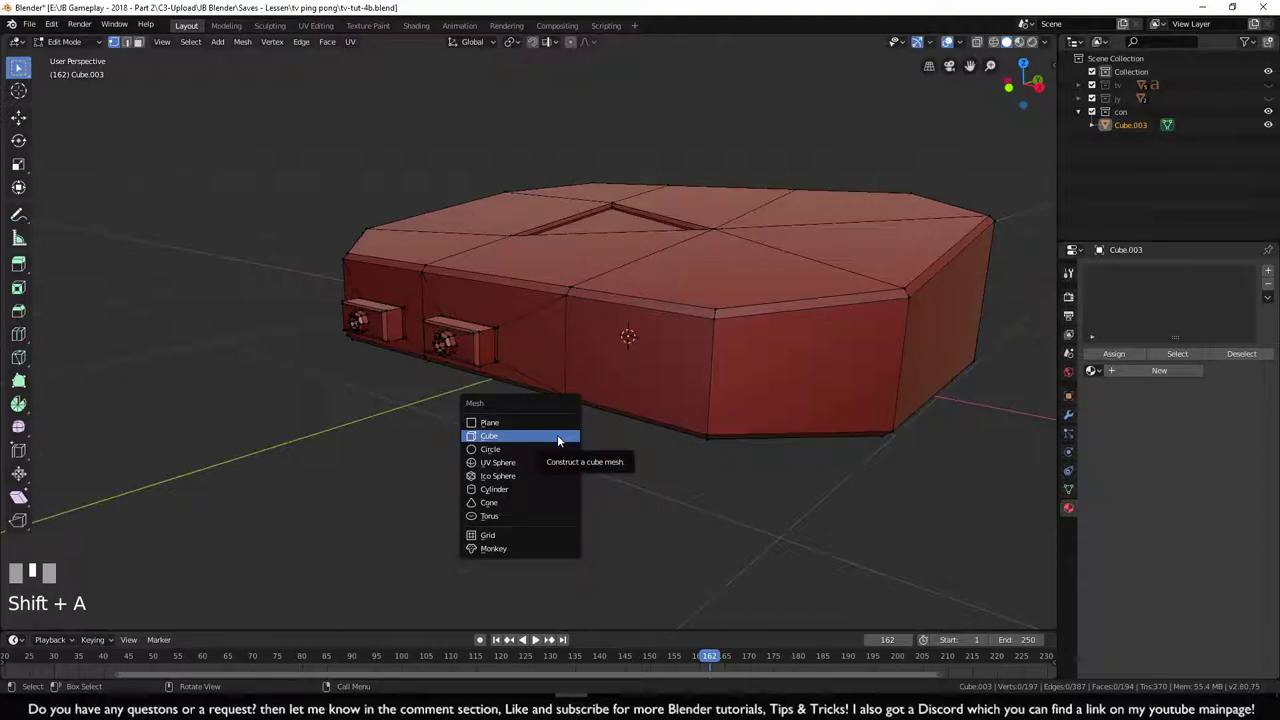
click(557, 436)
scroll(678, 421, down, 2)
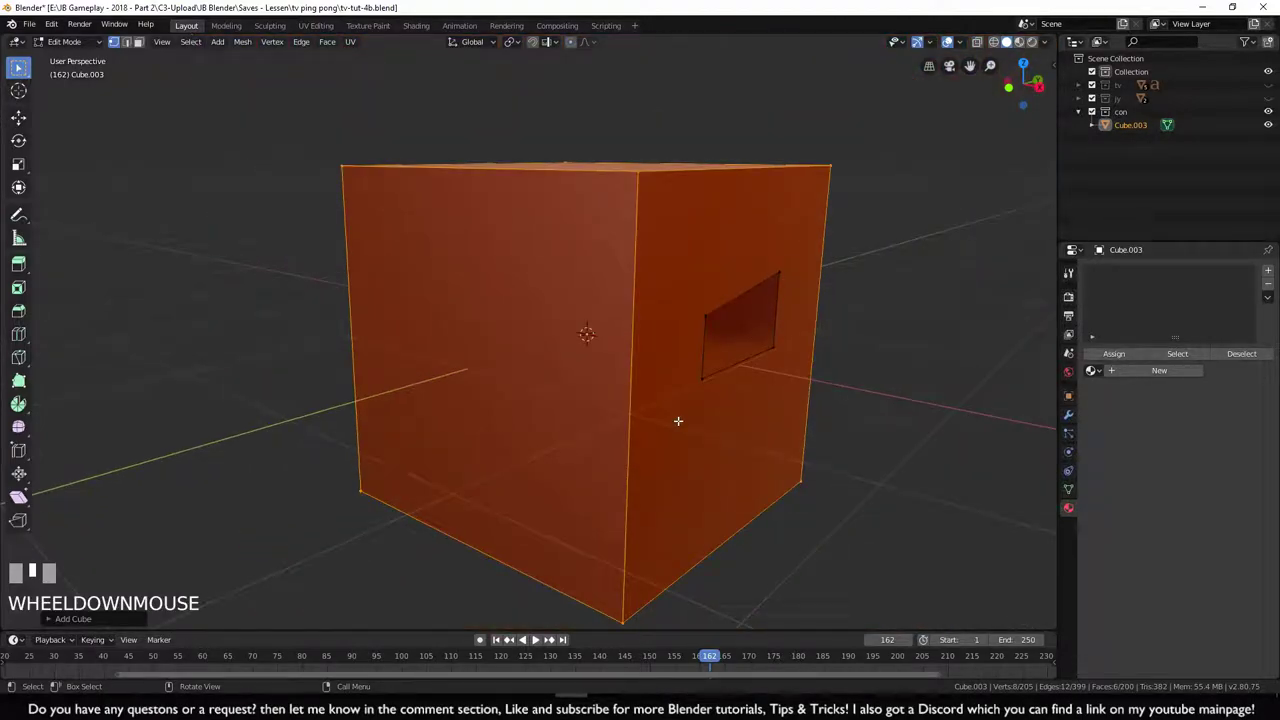
key(KP_3)
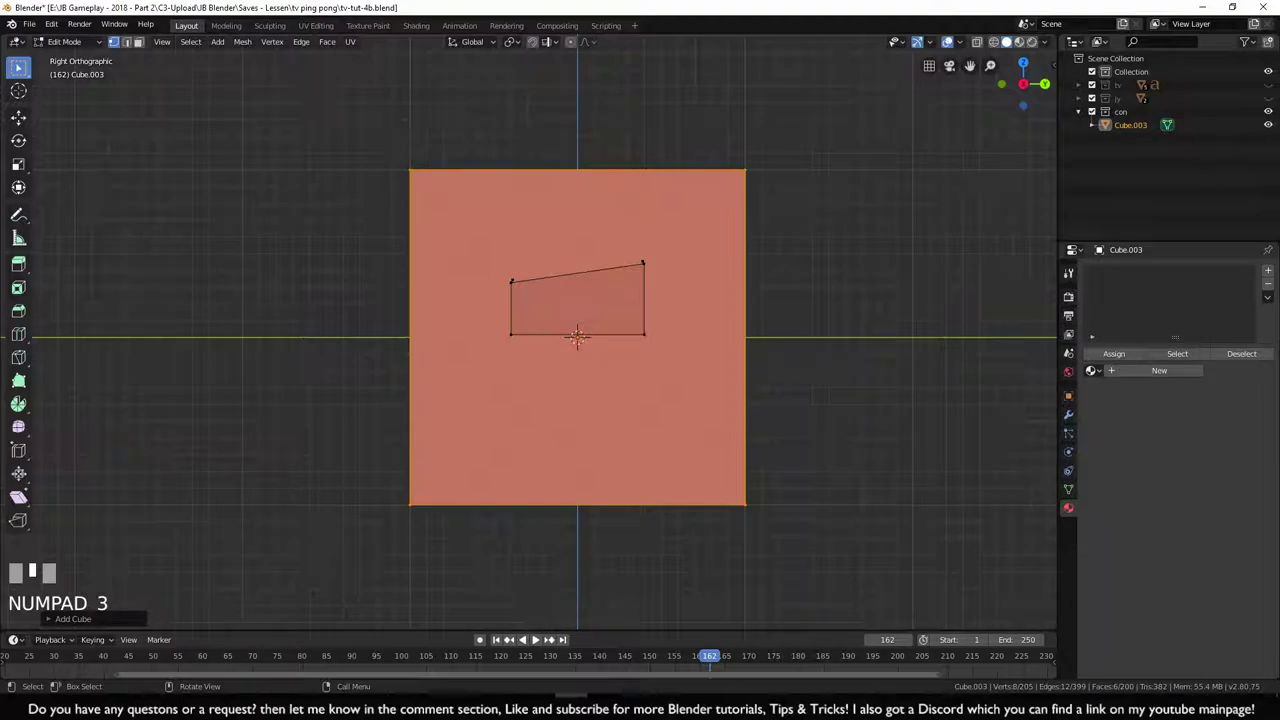
key(s)
key(y)
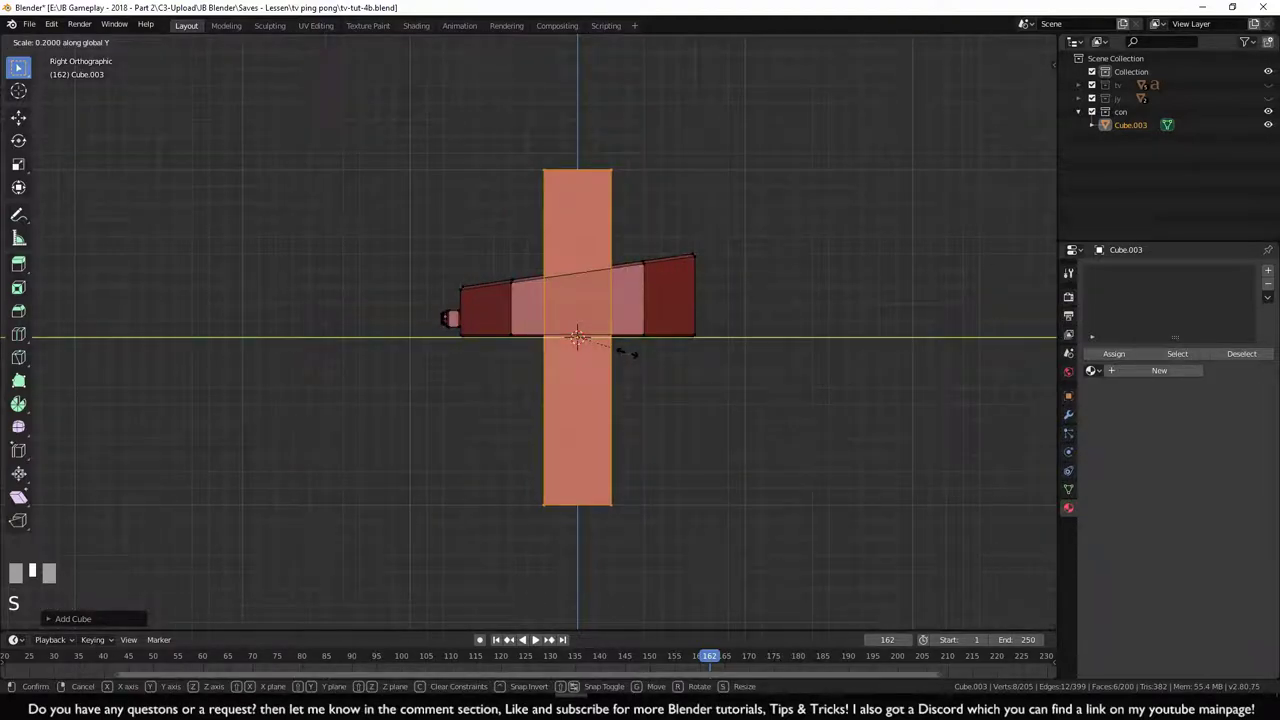
ctrl+click(657, 354)
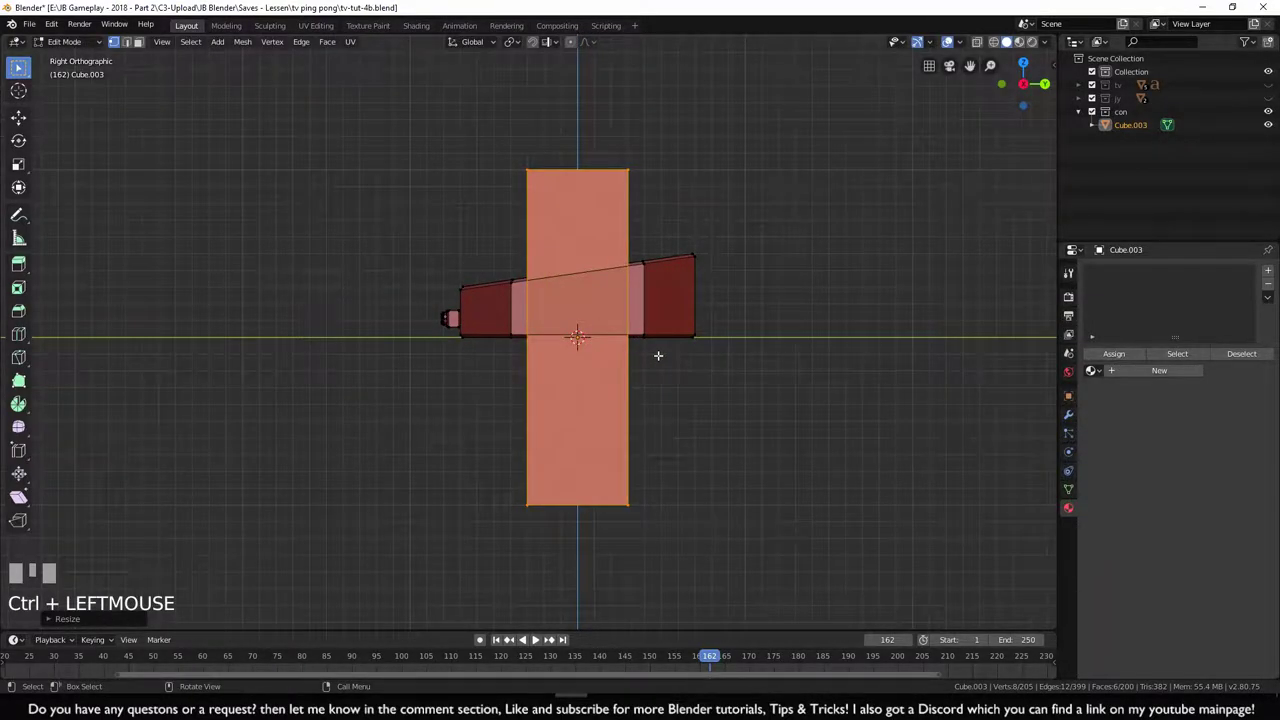
- Scale the new cube to about 0.3 along Z in front view
key(KP_1)
key(s)
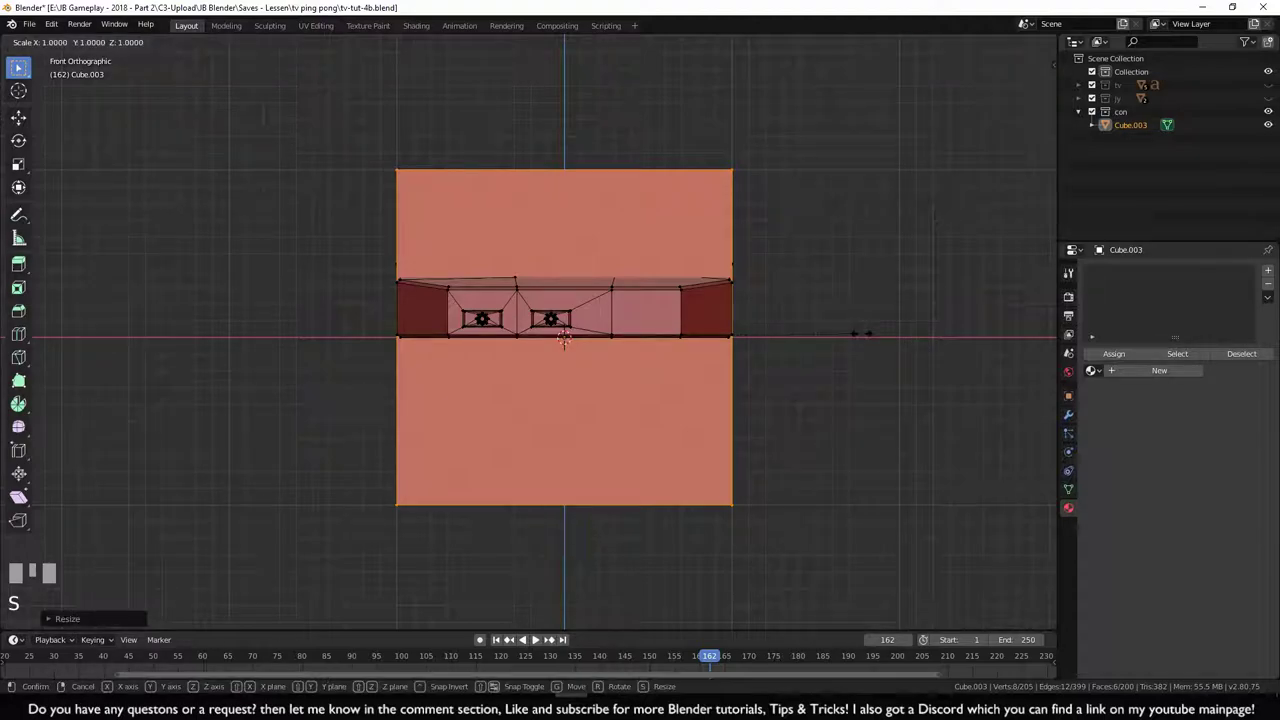
key(z)
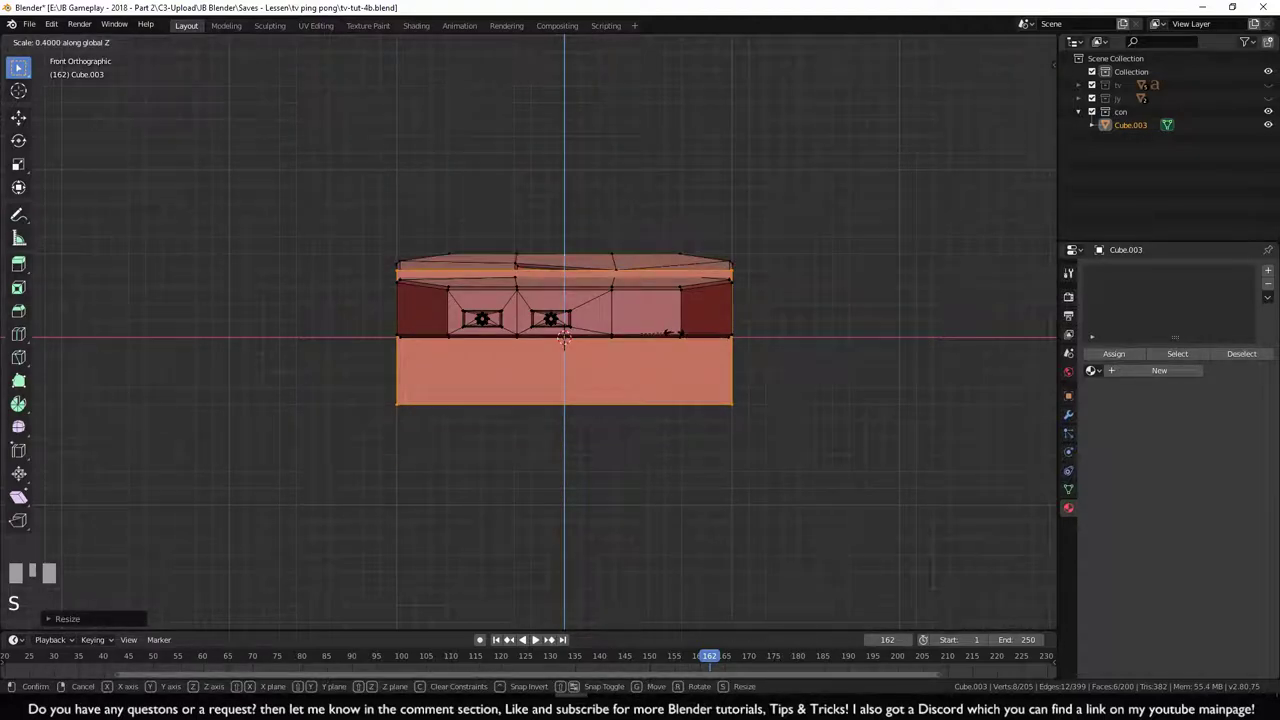
ctrl+click(665, 332)
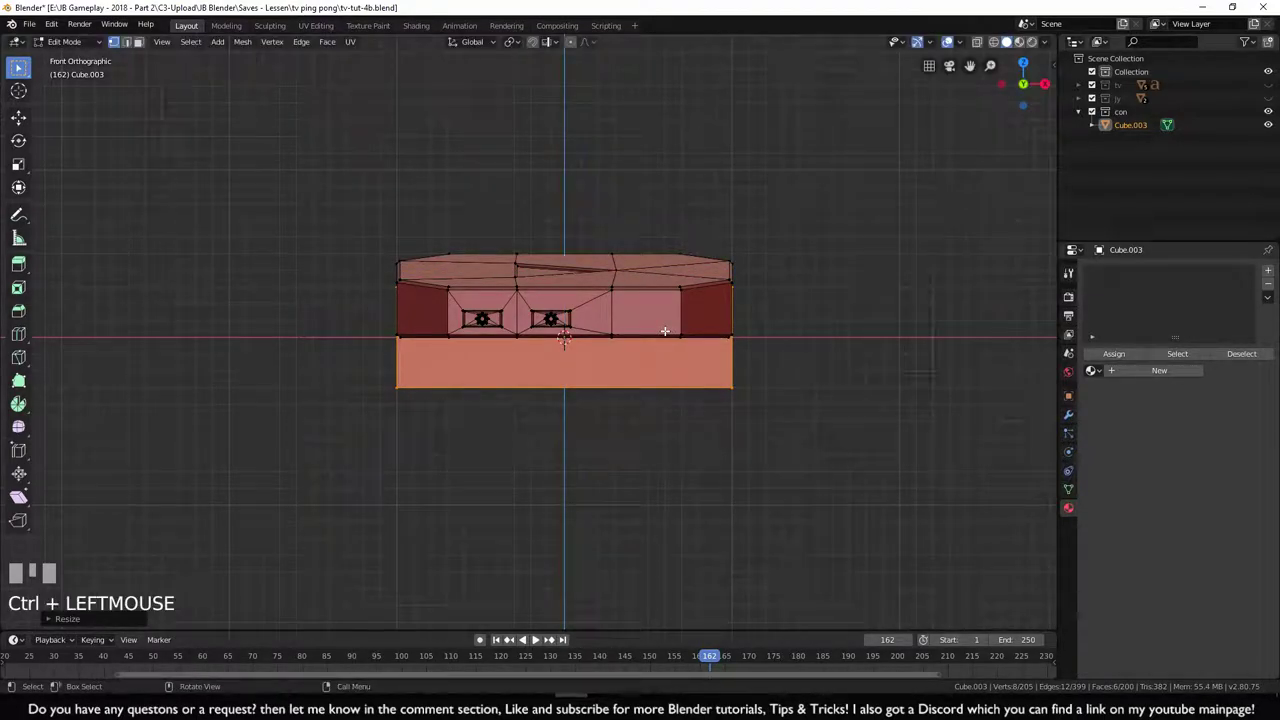
- Move the box -1.2 m along Y and 0.1 m along Z, in front of the connector blocks
key(KP_3)
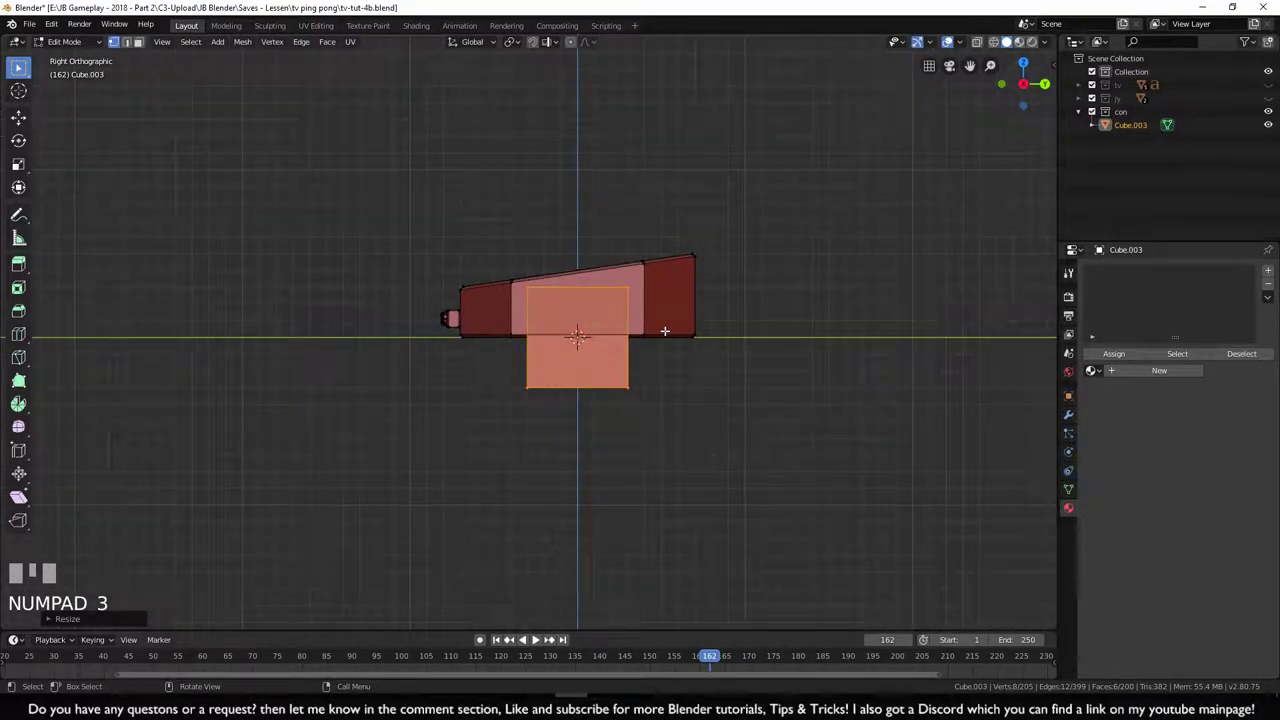
key(g)
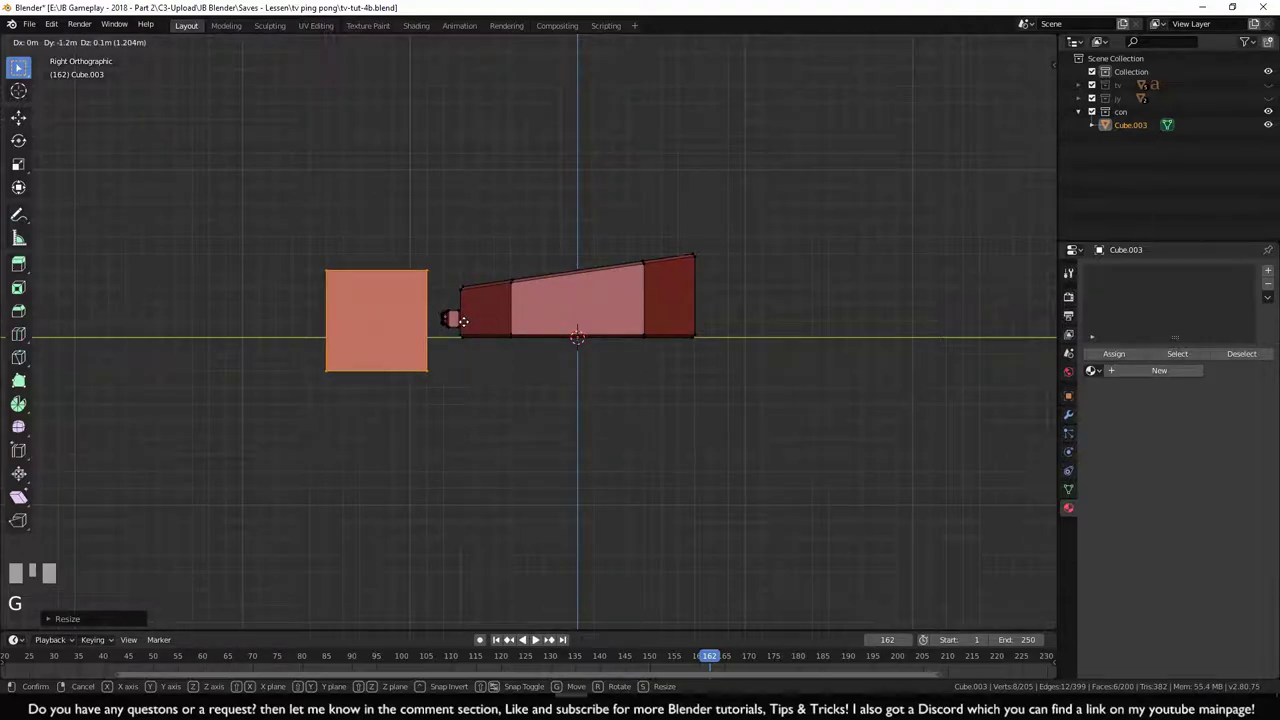
ctrl+click(451, 320)
shift+middle_drag(451, 320, 656, 346)
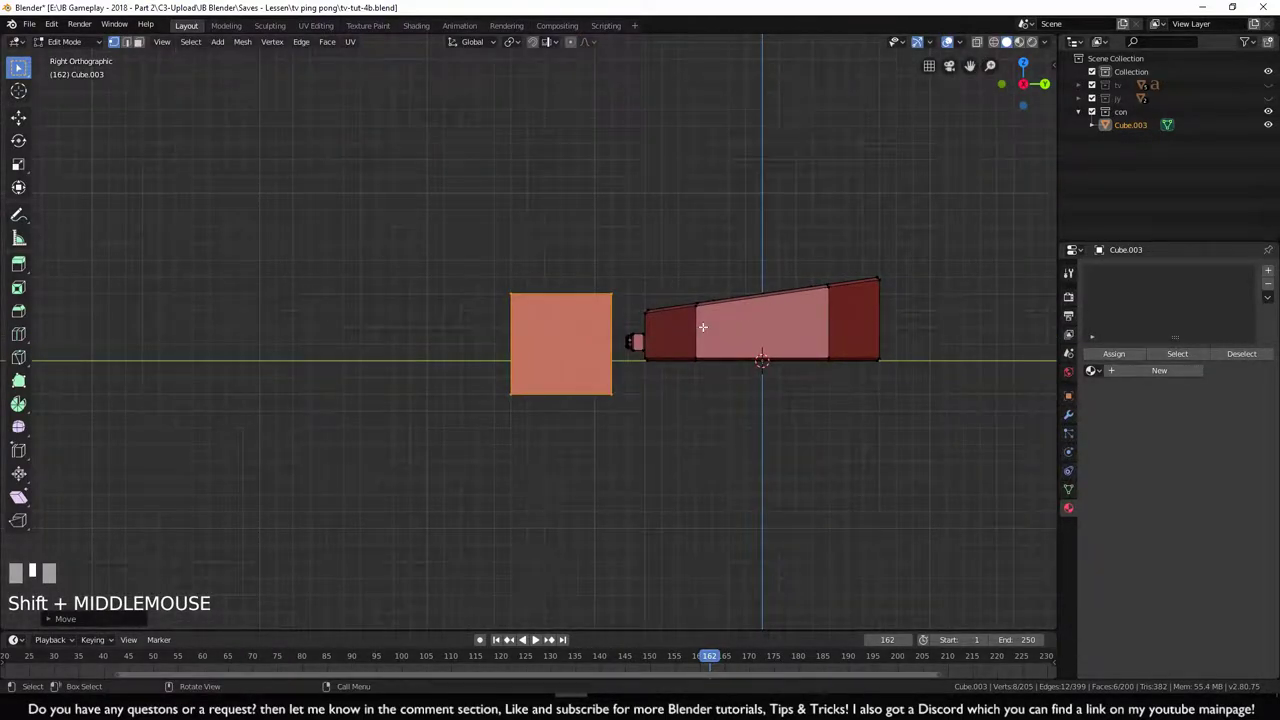
middle_drag(703, 327, 734, 379)
shift+middle_drag(827, 493, 783, 461)
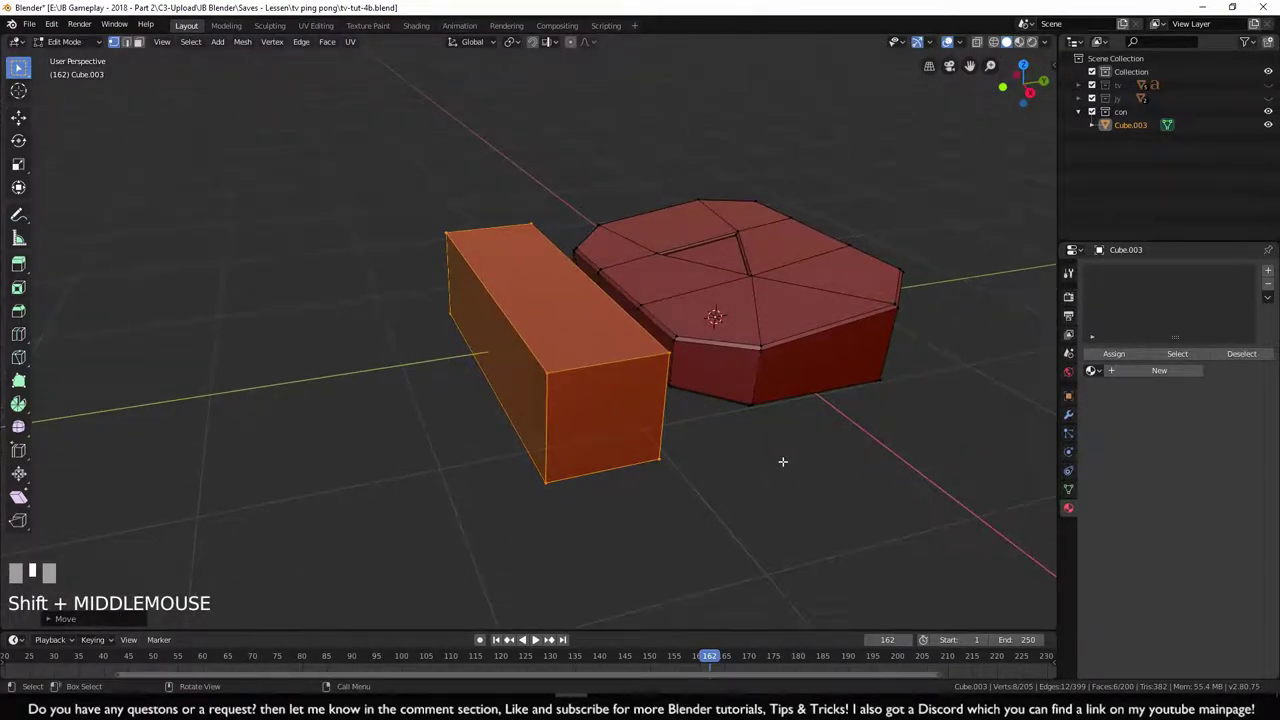
- Bevel all edges of the box with a single segment
key(ctrl+b)
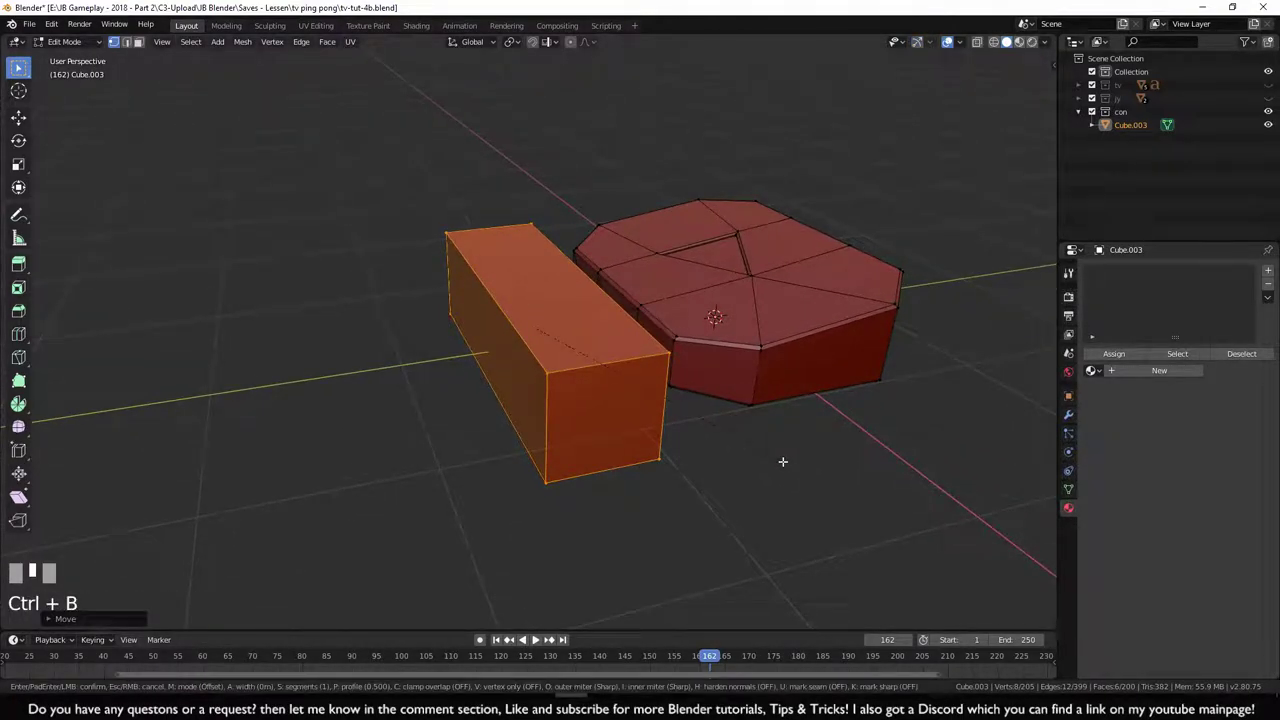
click(794, 469)
middle_drag(794, 469, 755, 482)
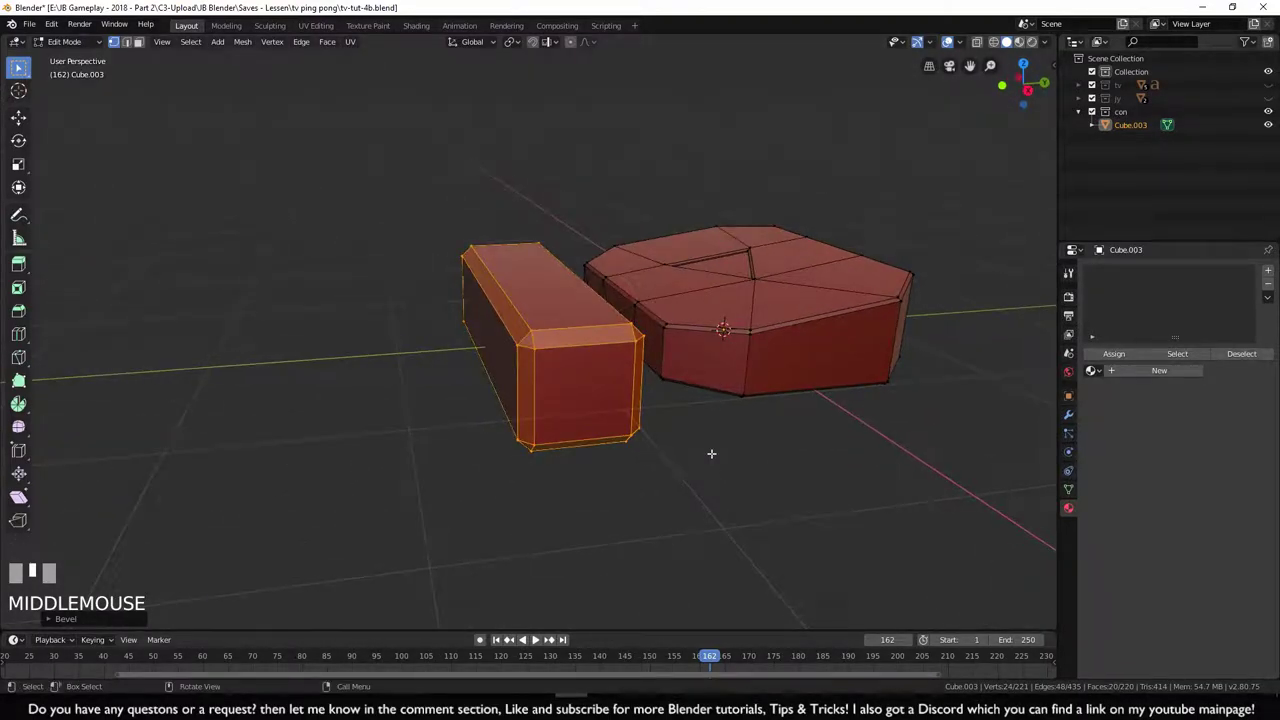
middle_drag(718, 383, 682, 378)
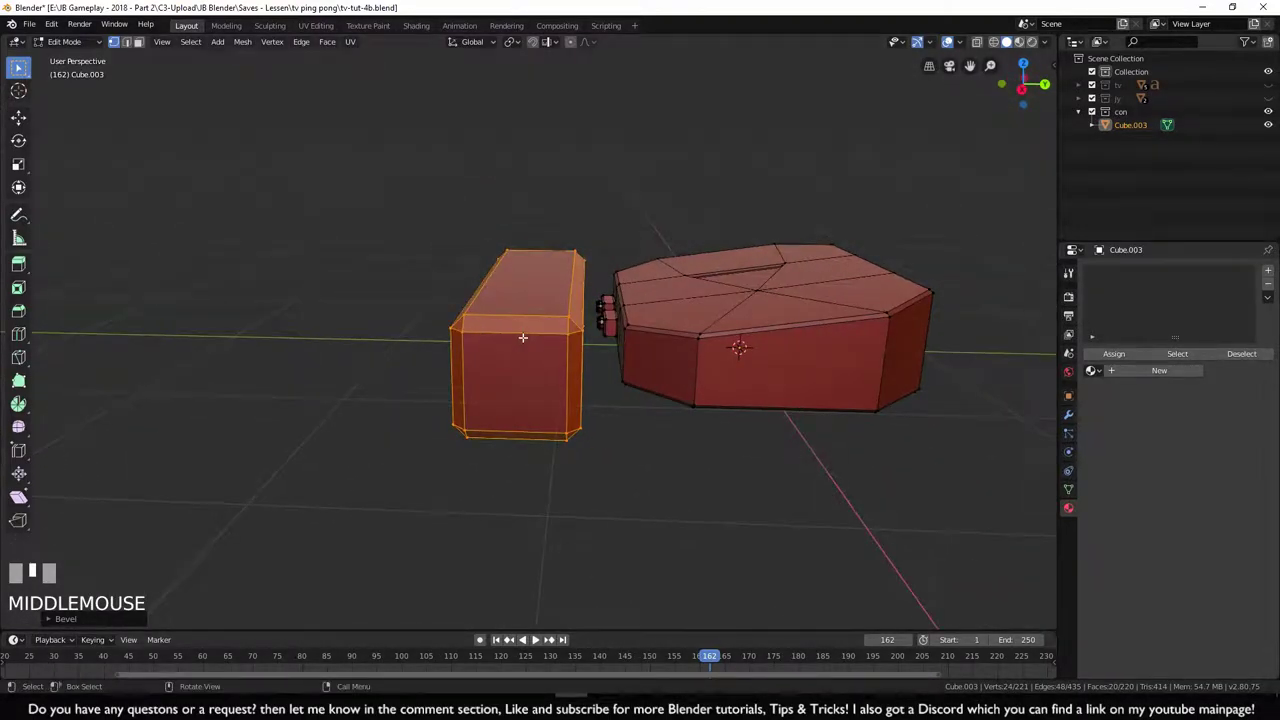
- Scale the whole beveled box uniformly to 0.2 in front view
key(l)
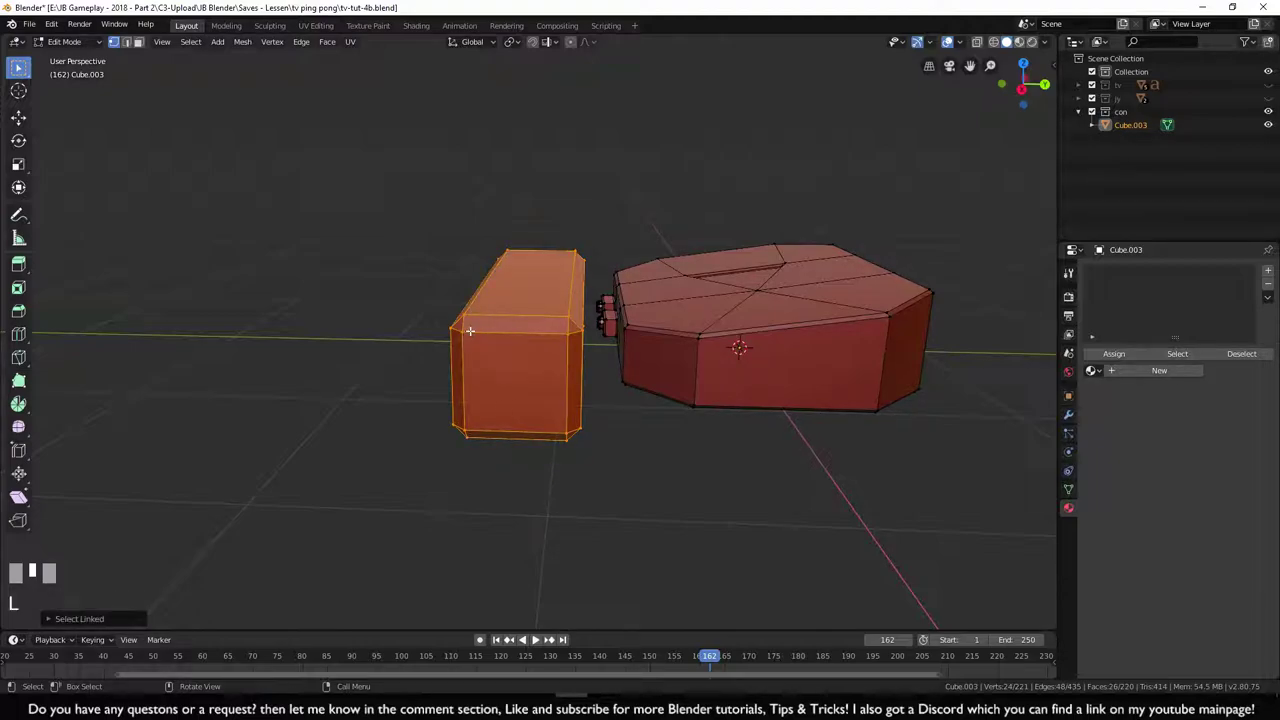
middle_drag(684, 459, 780, 480)
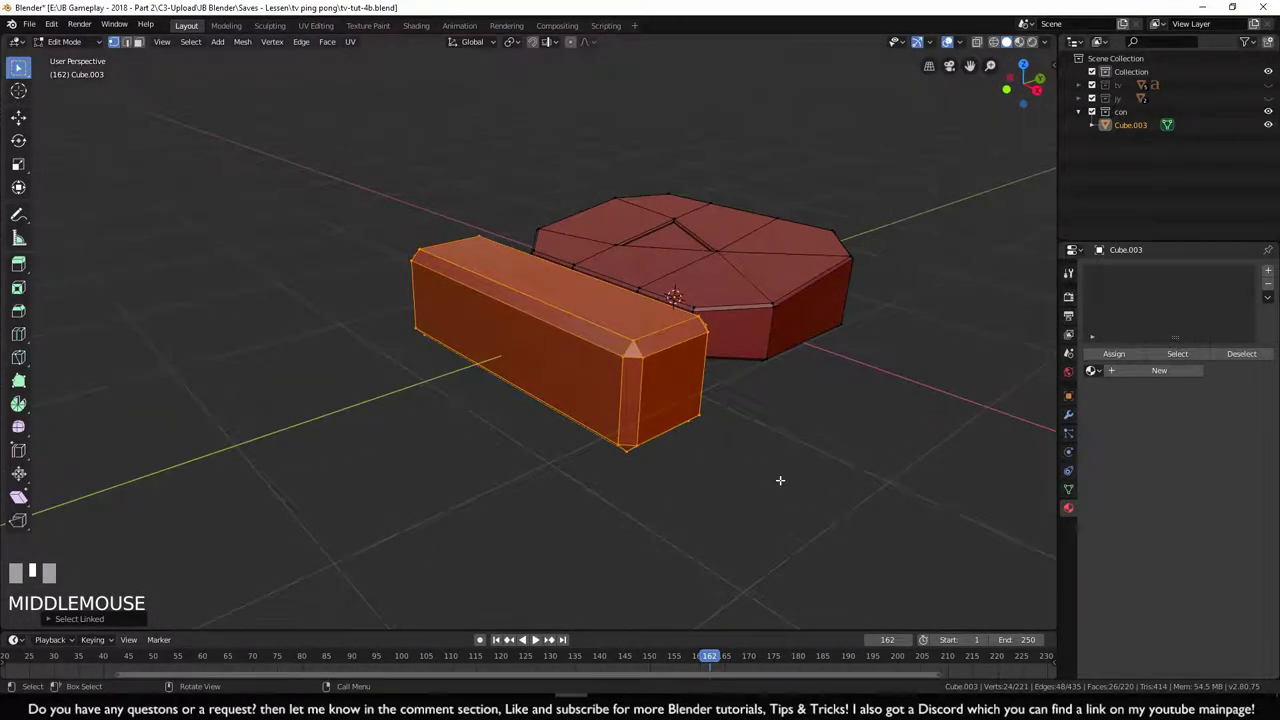
key(KP_1)
scroll(780, 478, up, 2)
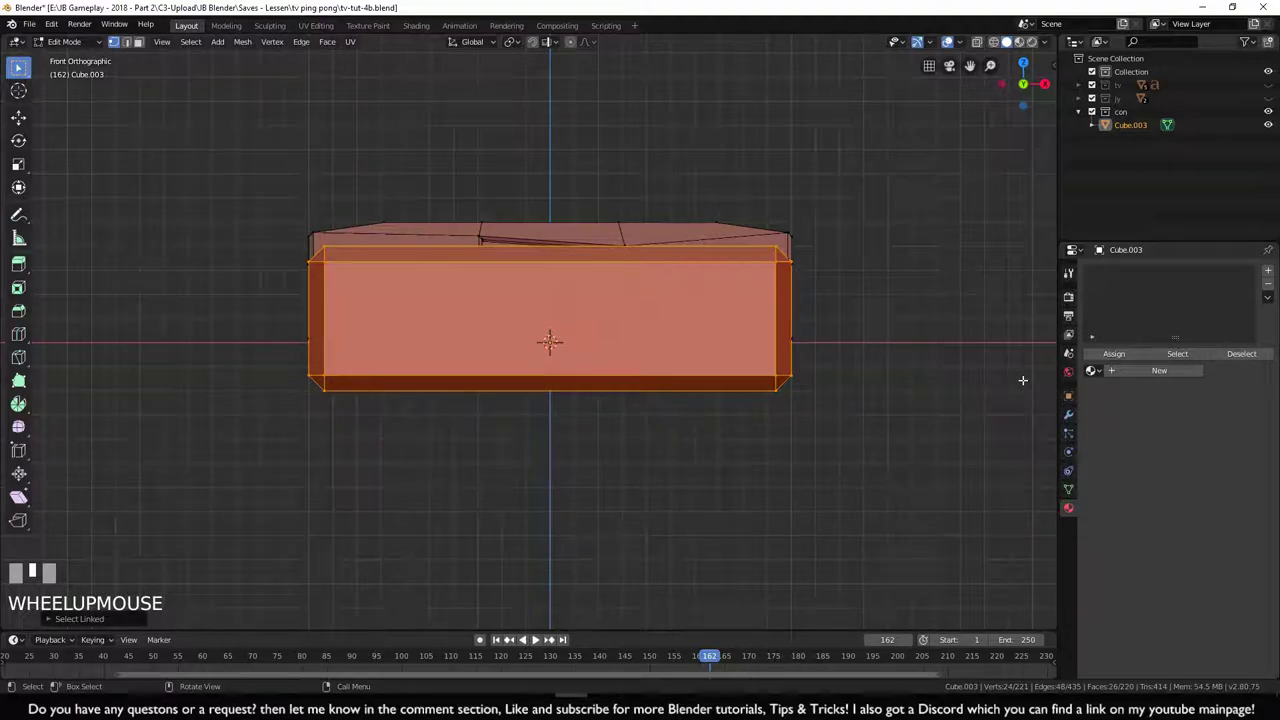
key(s)
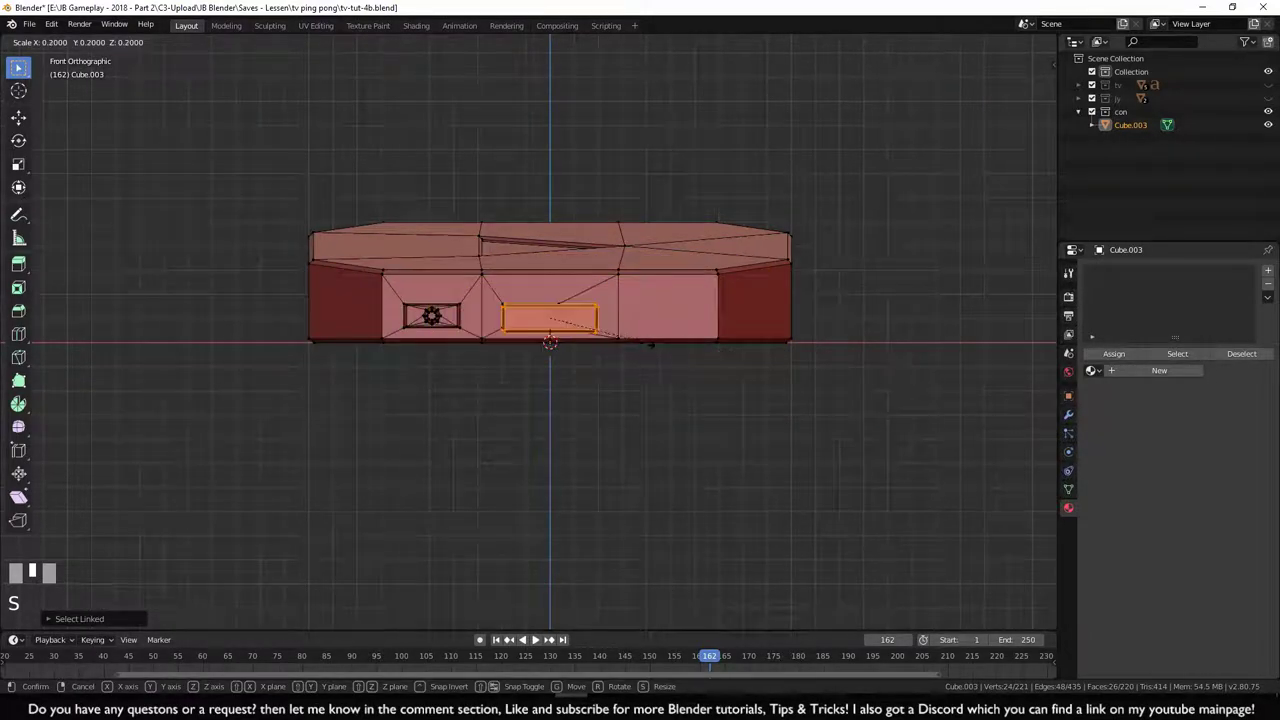
click(595, 330)
- Move the small box 0.5 m along X, in front of the empty third panel of the front wall
scroll(575, 320, up, 1)
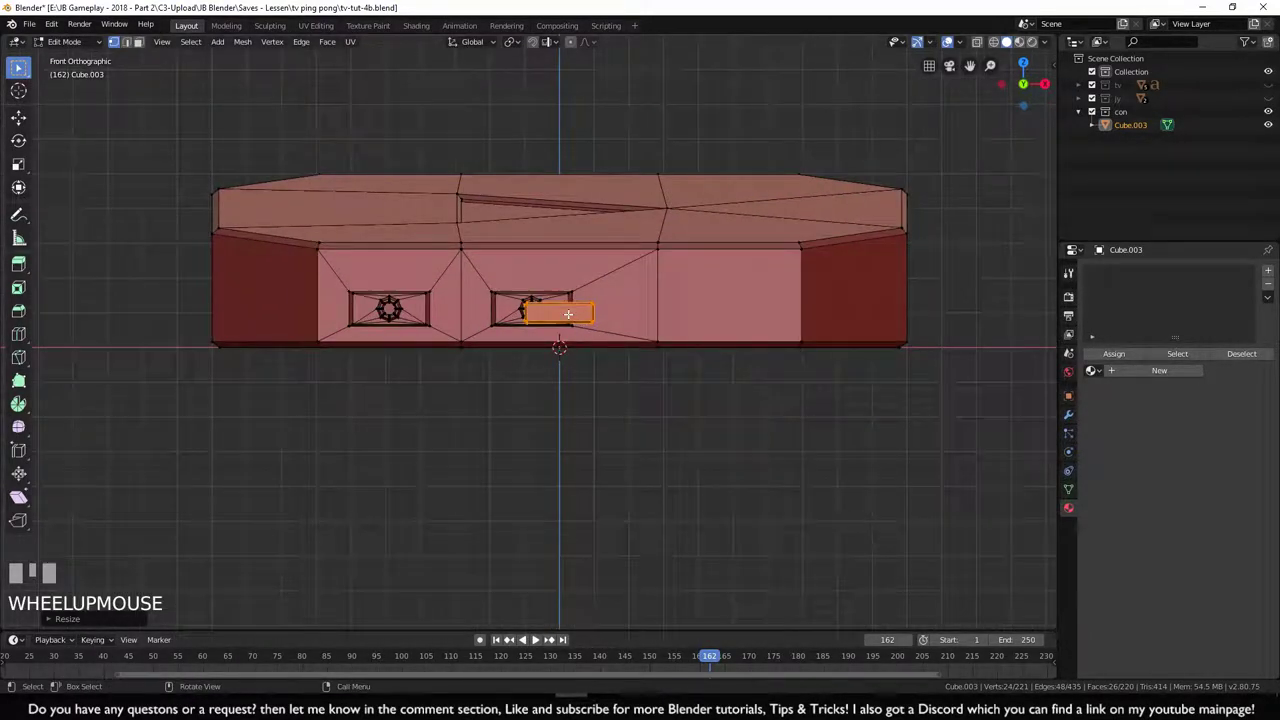
key(g)
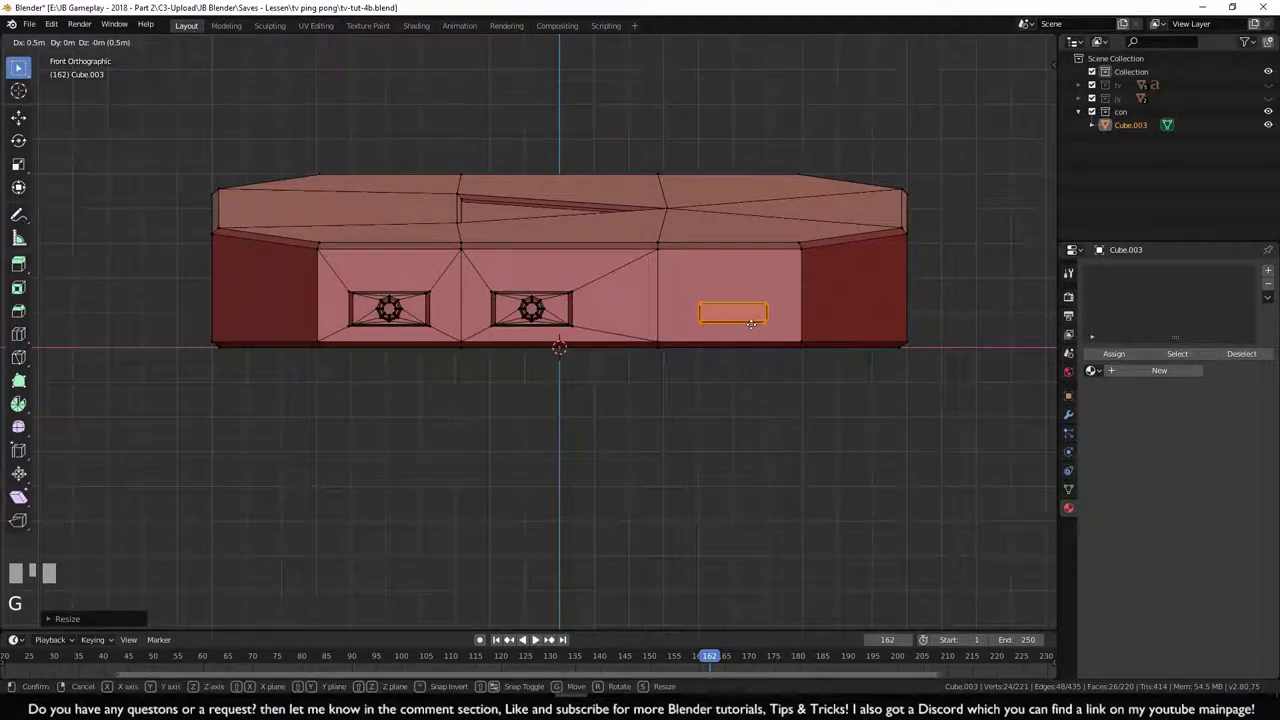
ctrl+click(751, 324)
- Move the small box along Y in side view until it sits partly sunk into the console's front wall
shift+middle_drag(797, 403, 706, 403)
scroll(674, 403, up, 3)
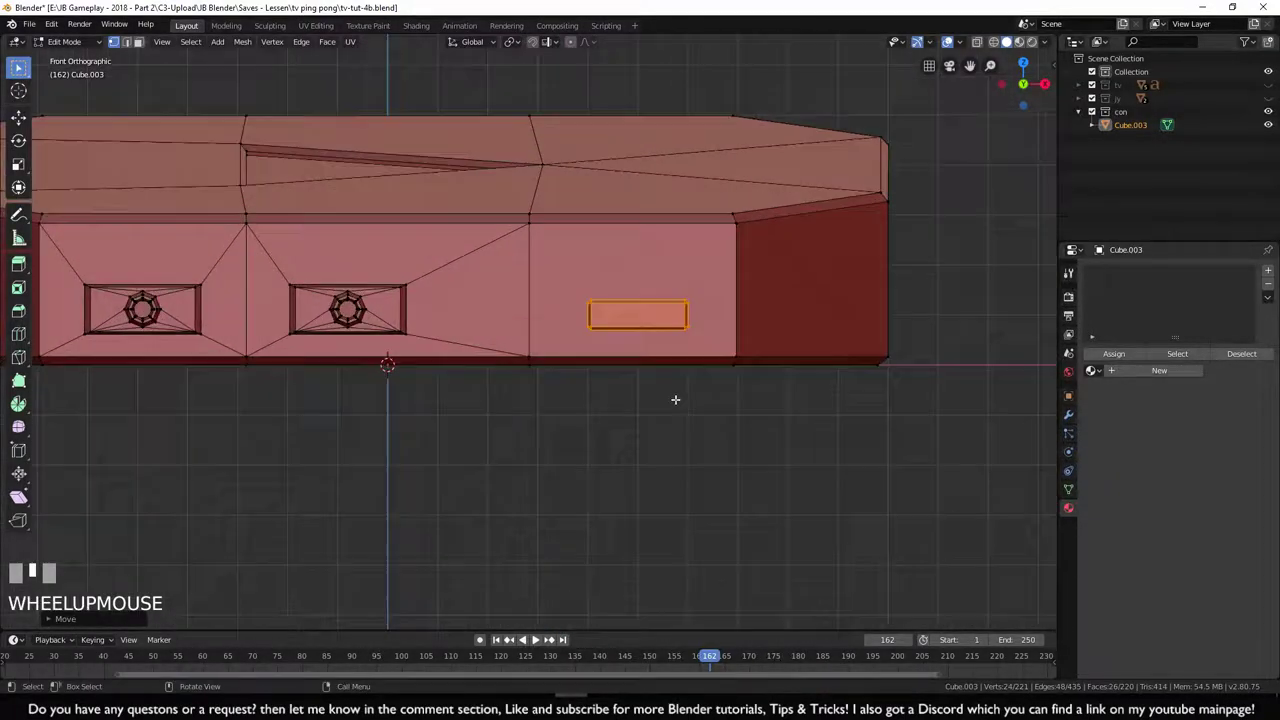
scroll(672, 368, up, 2)
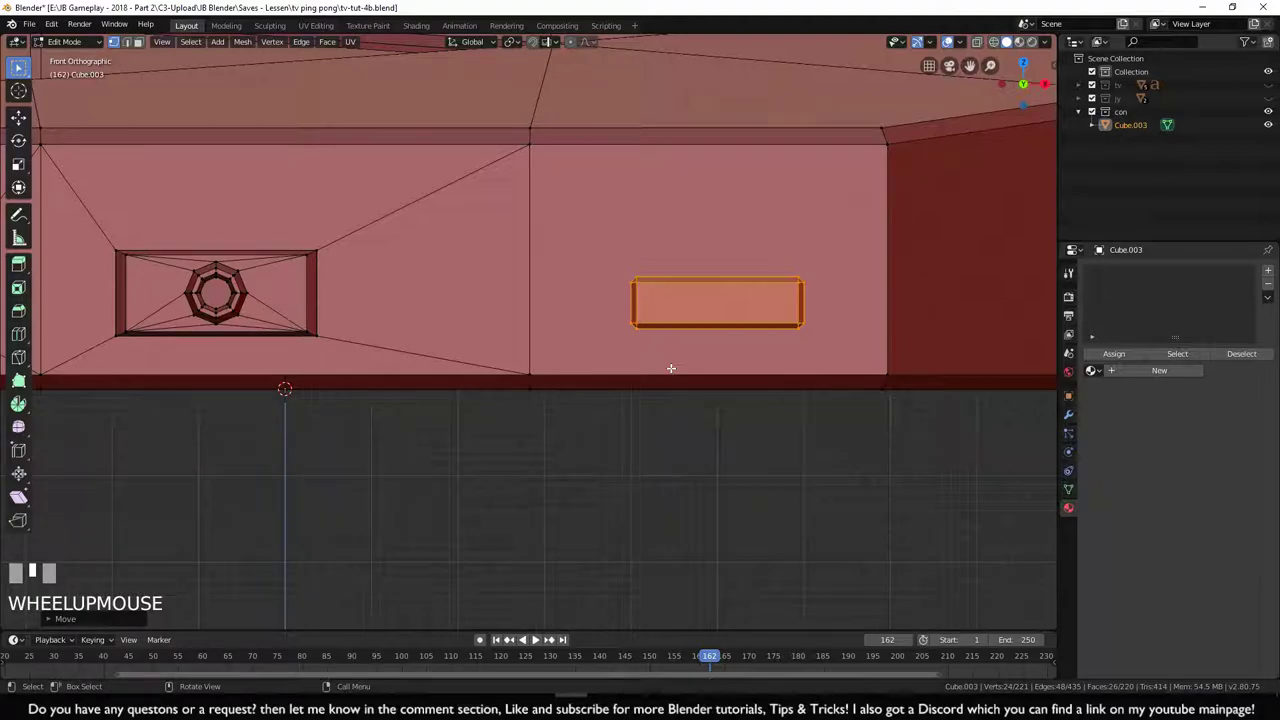
key(KP_3)
shift+middle_drag(669, 366, 466, 353)
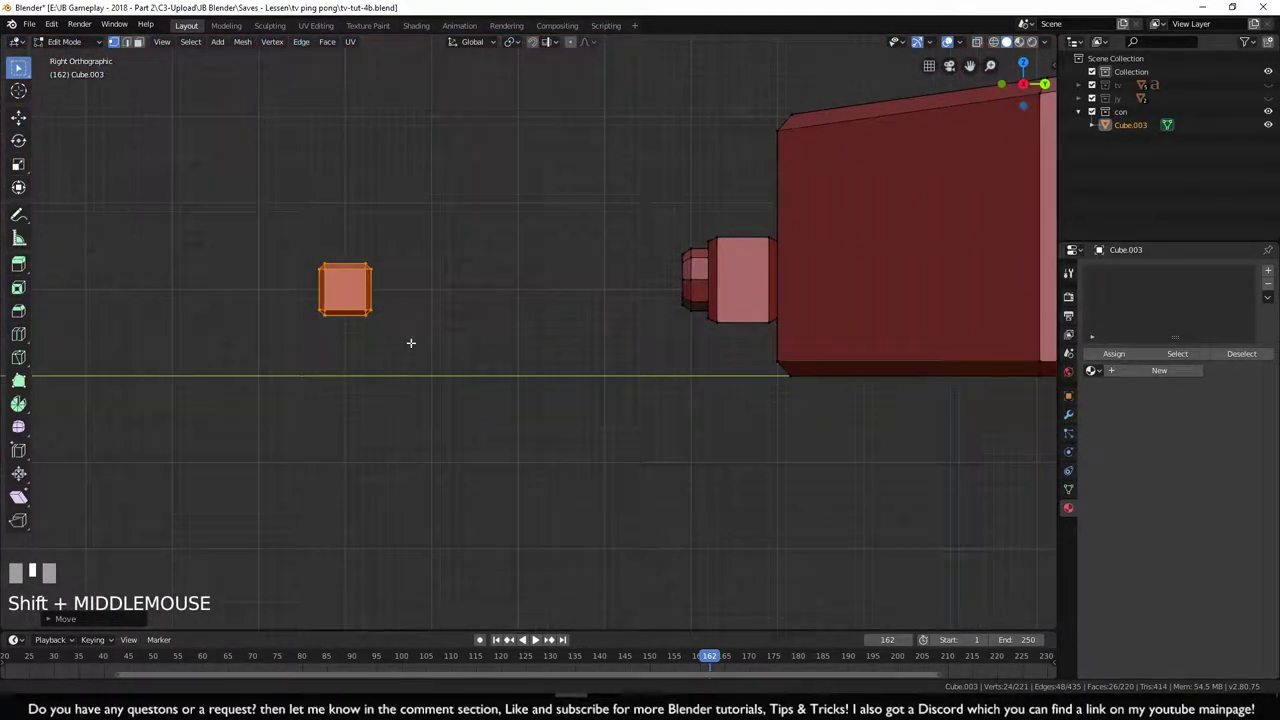
key(g)
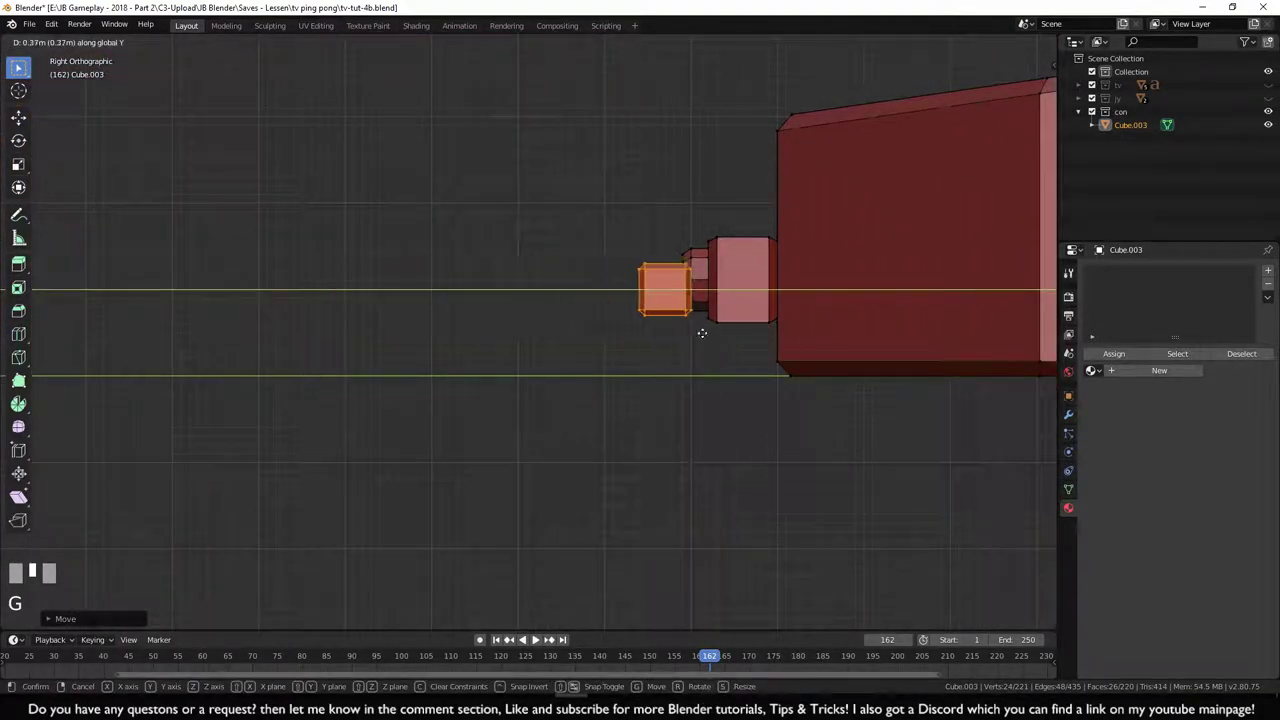
click(779, 335)
shift+middle_drag(779, 335, 614, 340)
scroll(614, 340, up, 2)
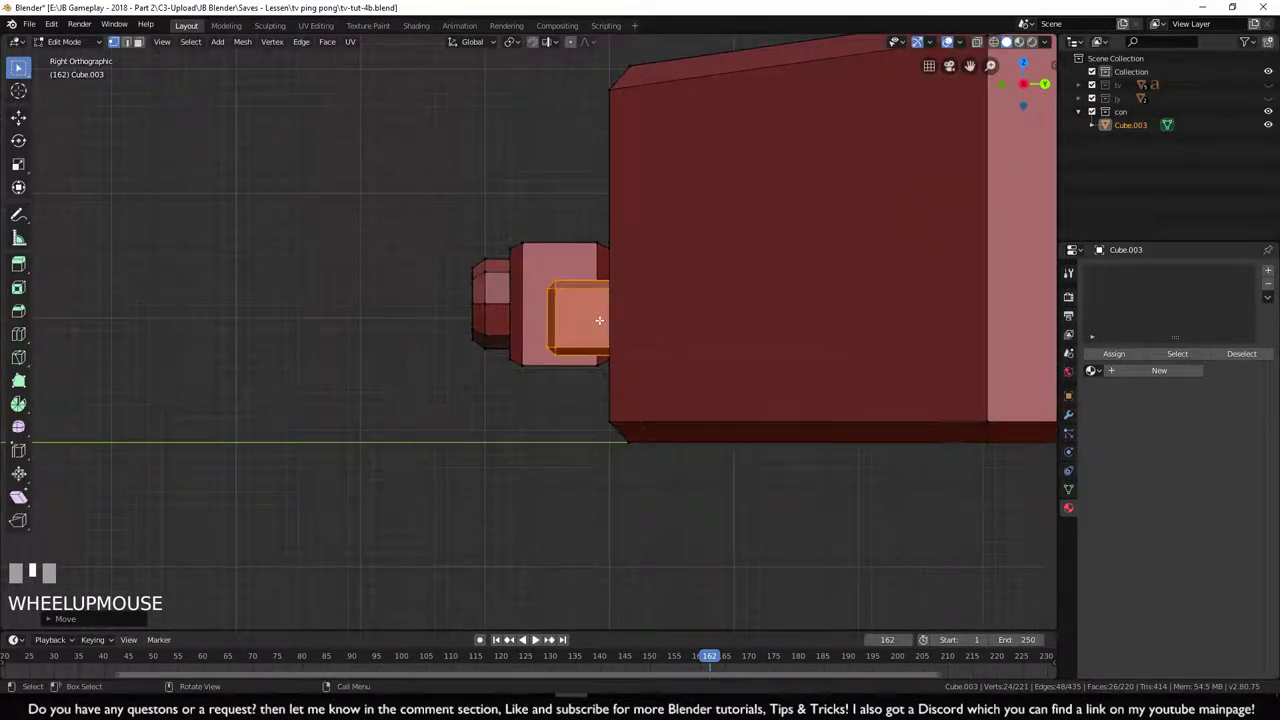
key(g)
key(y)
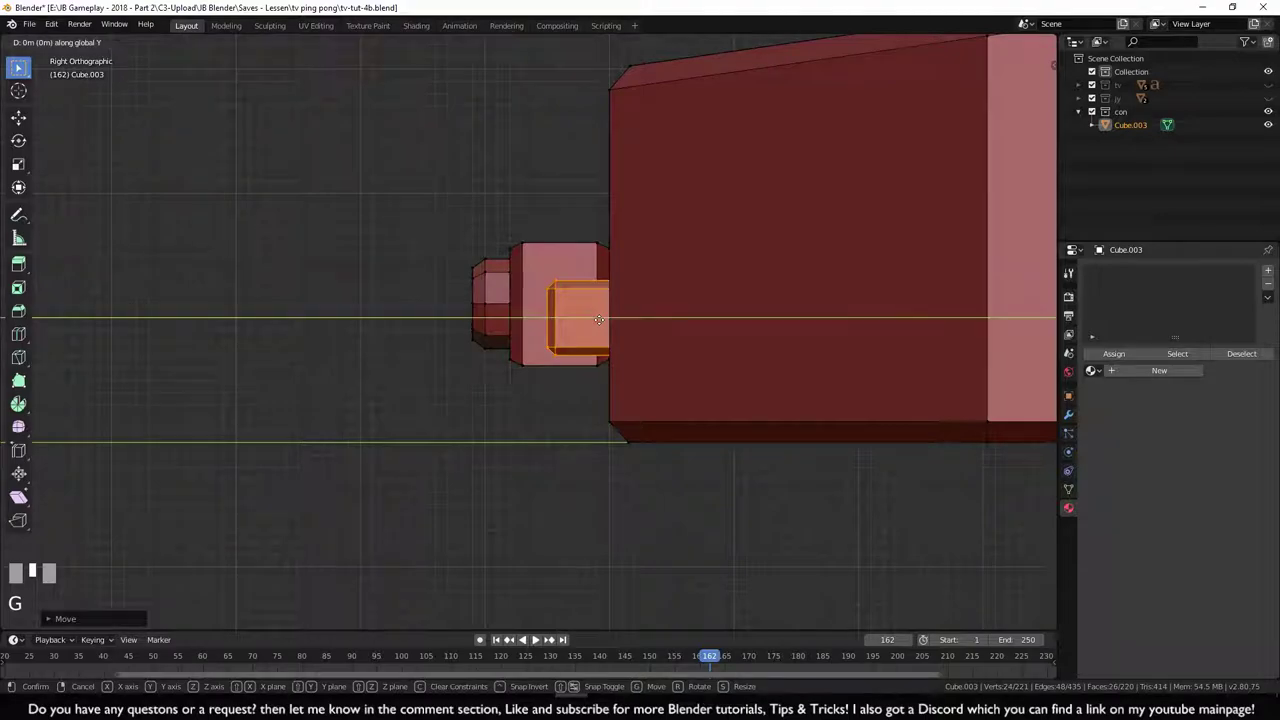
ctrl+click(620, 319)
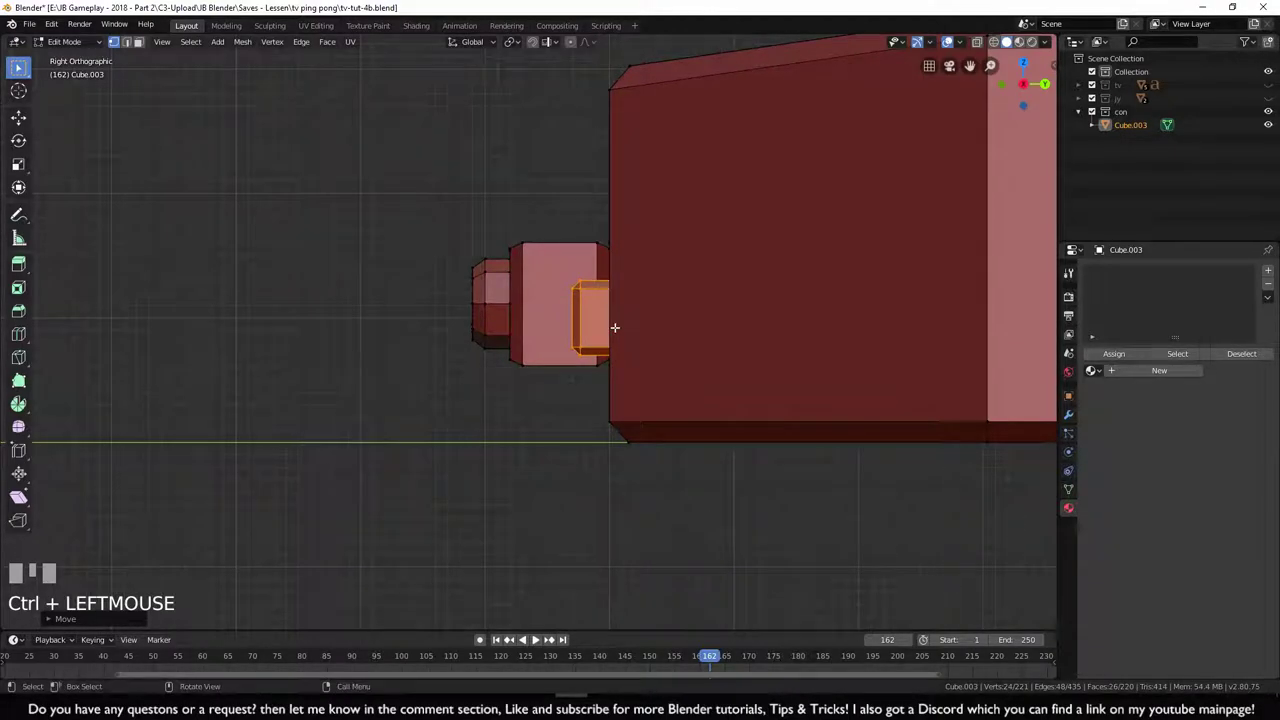
- Lower the small box 0.01 m along Z in side view
middle_drag(620, 320, 594, 315)
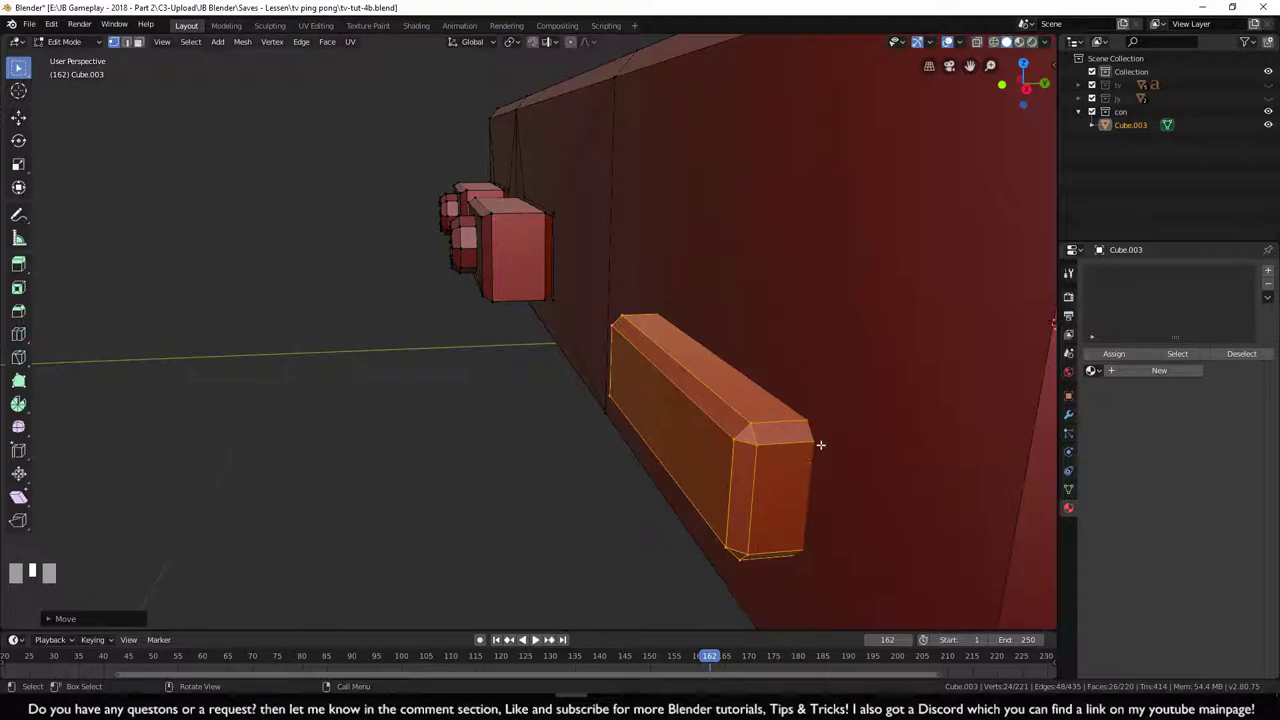
shift+middle_drag(803, 414, 784, 360)
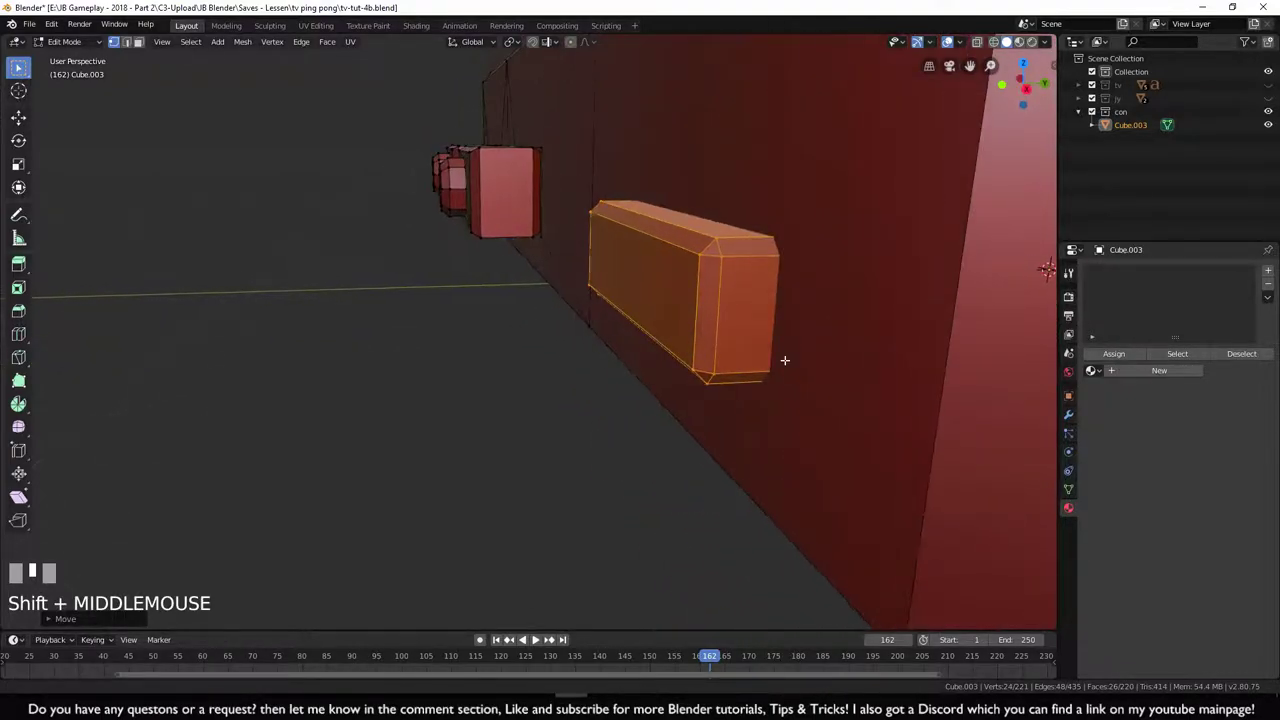
key(KP_3)
scroll(746, 363, up, 3)
shift+middle_drag(746, 363, 741, 411)
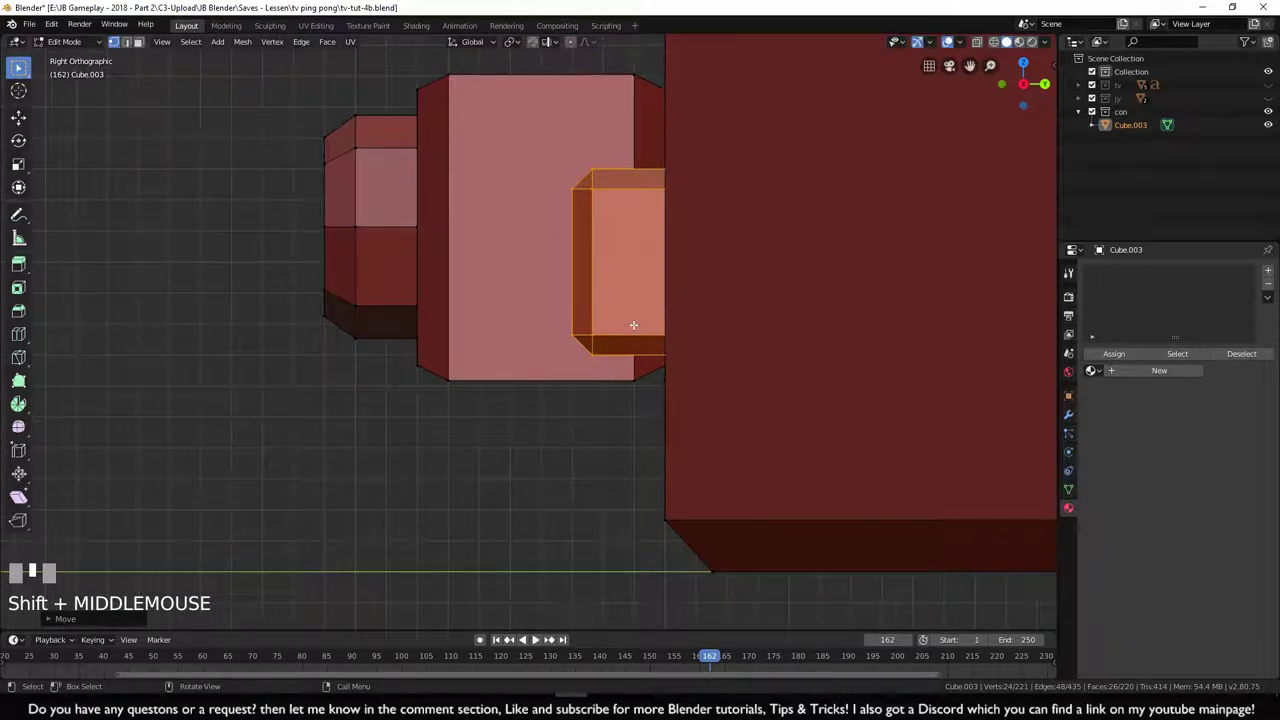
key(g)
key(z)
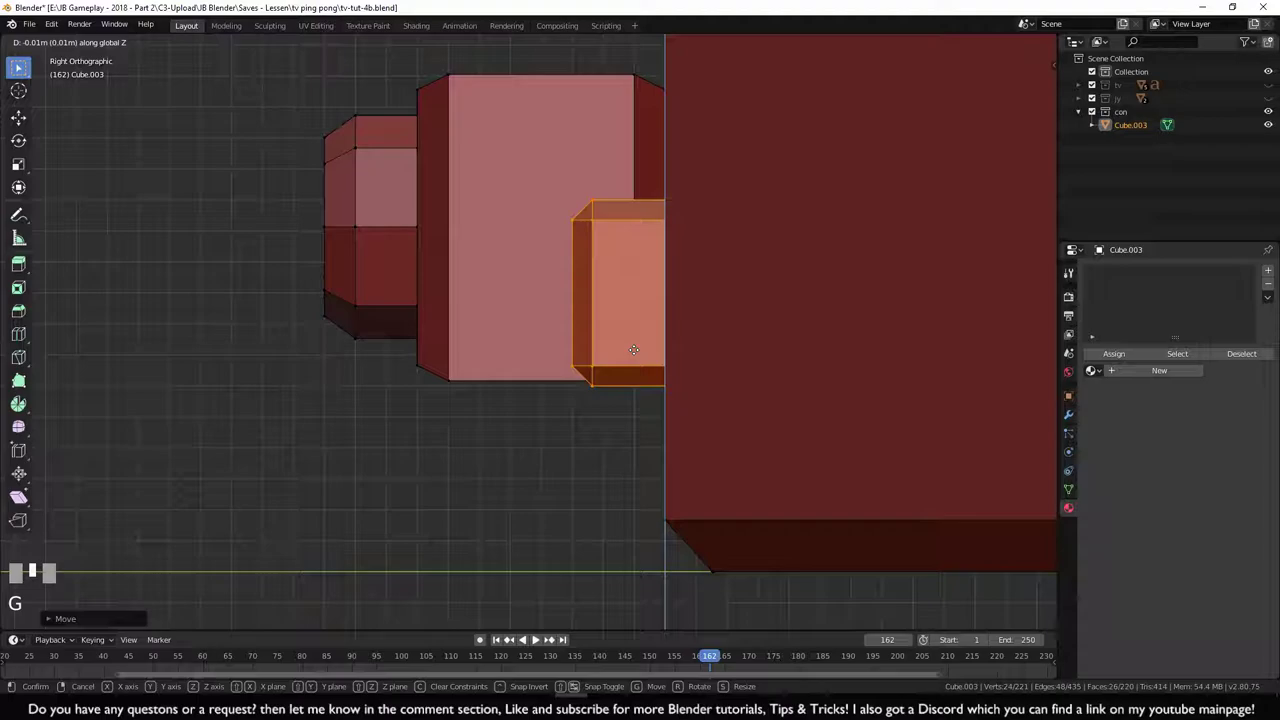
ctrl+click(660, 400)
- Fine-tune the small box along Z so its bottom edge lines up with the bottom of the connector blocks
shift+middle_drag(660, 400, 600, 377)
scroll(610, 373, up, 5)
scroll(620, 369, up, 1)
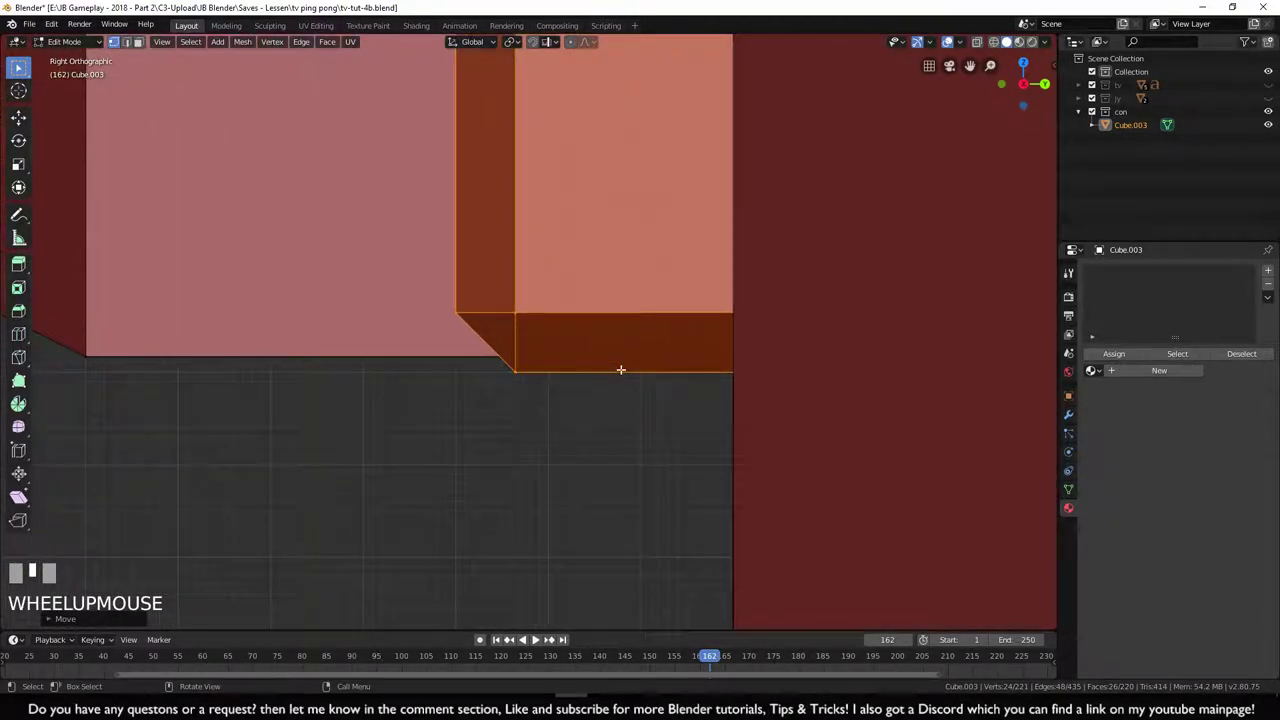
key(g)
key(z)
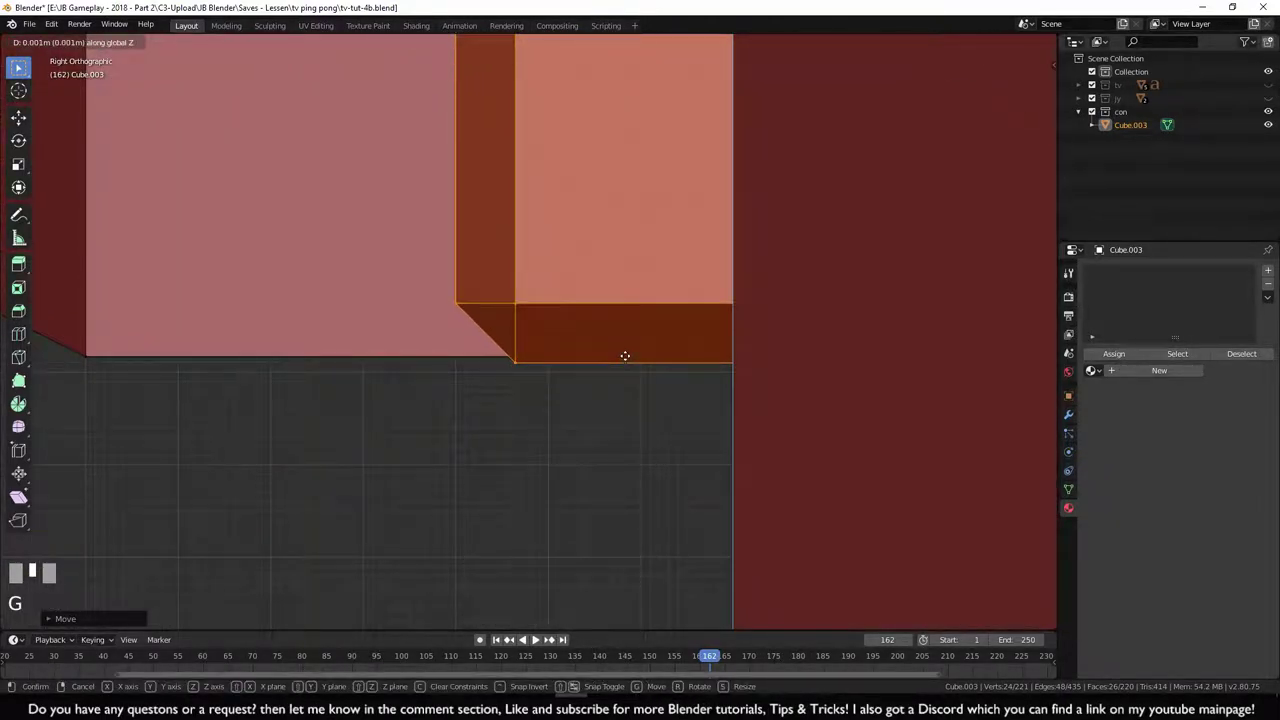
ctrl+click(627, 354)
key(g)
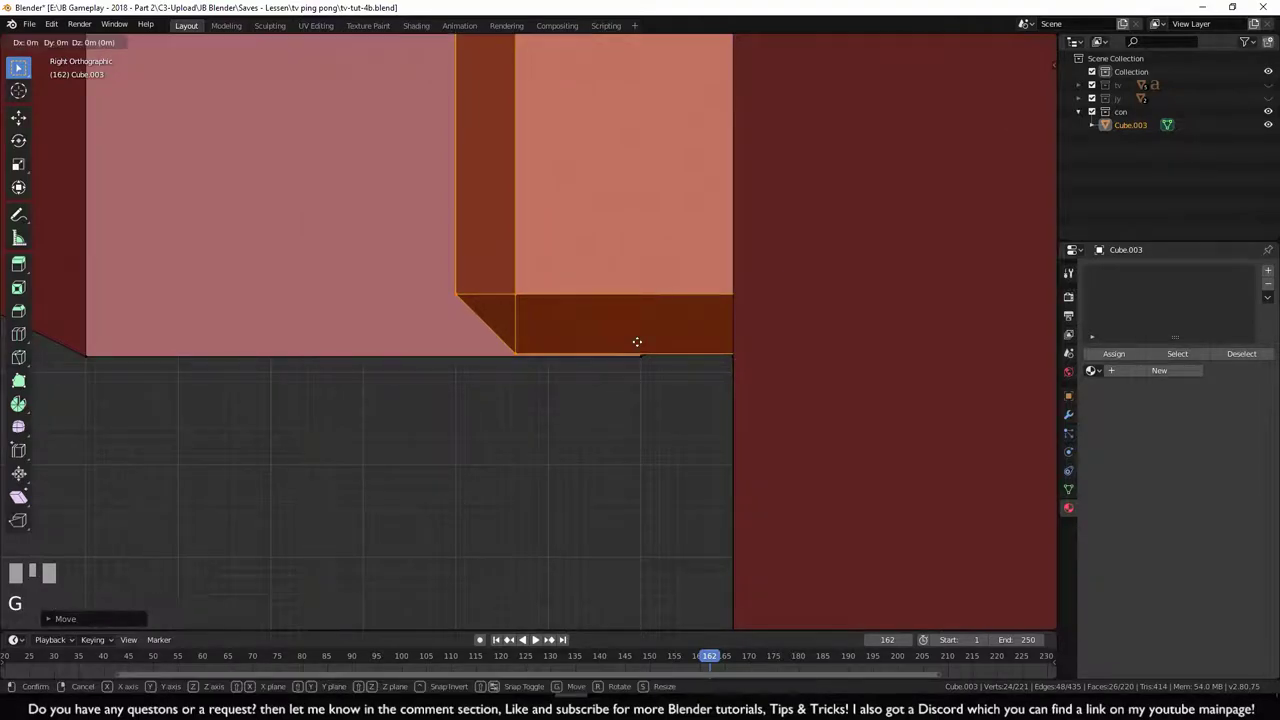
key(z)
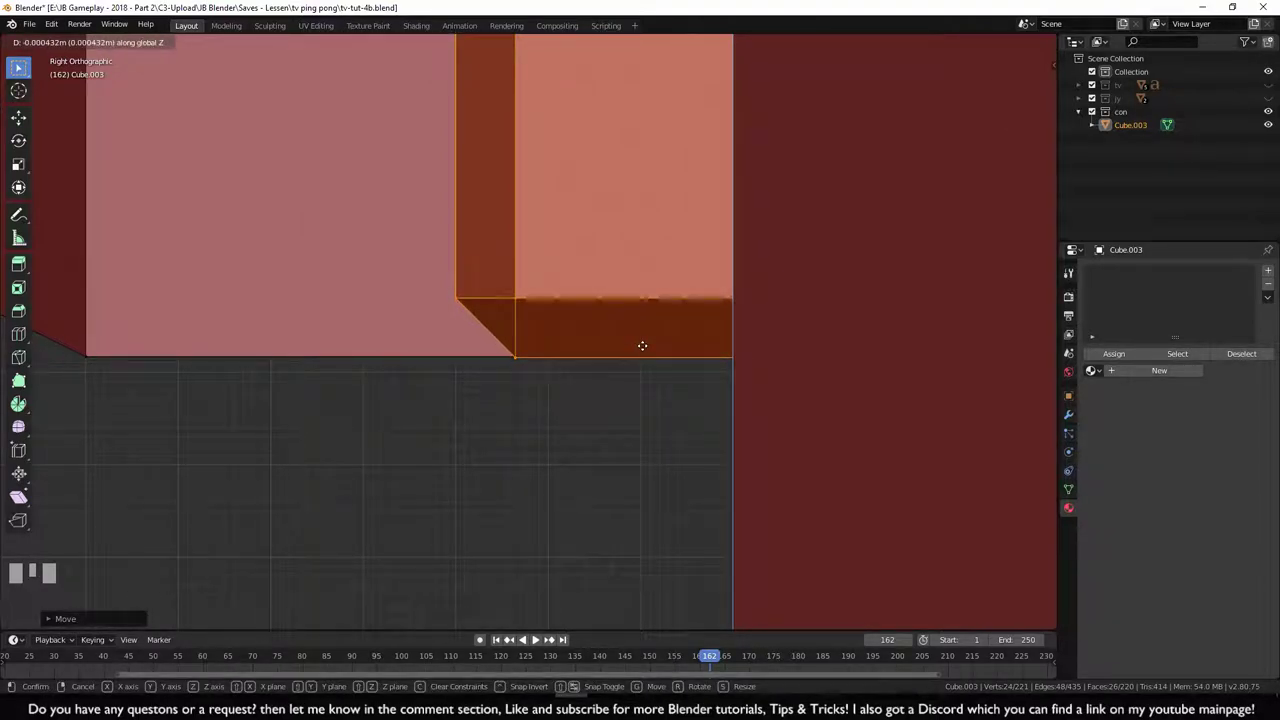
click(643, 345)
- Return to Object Mode and give the console the existing red material
scroll(486, 380, down, 6)
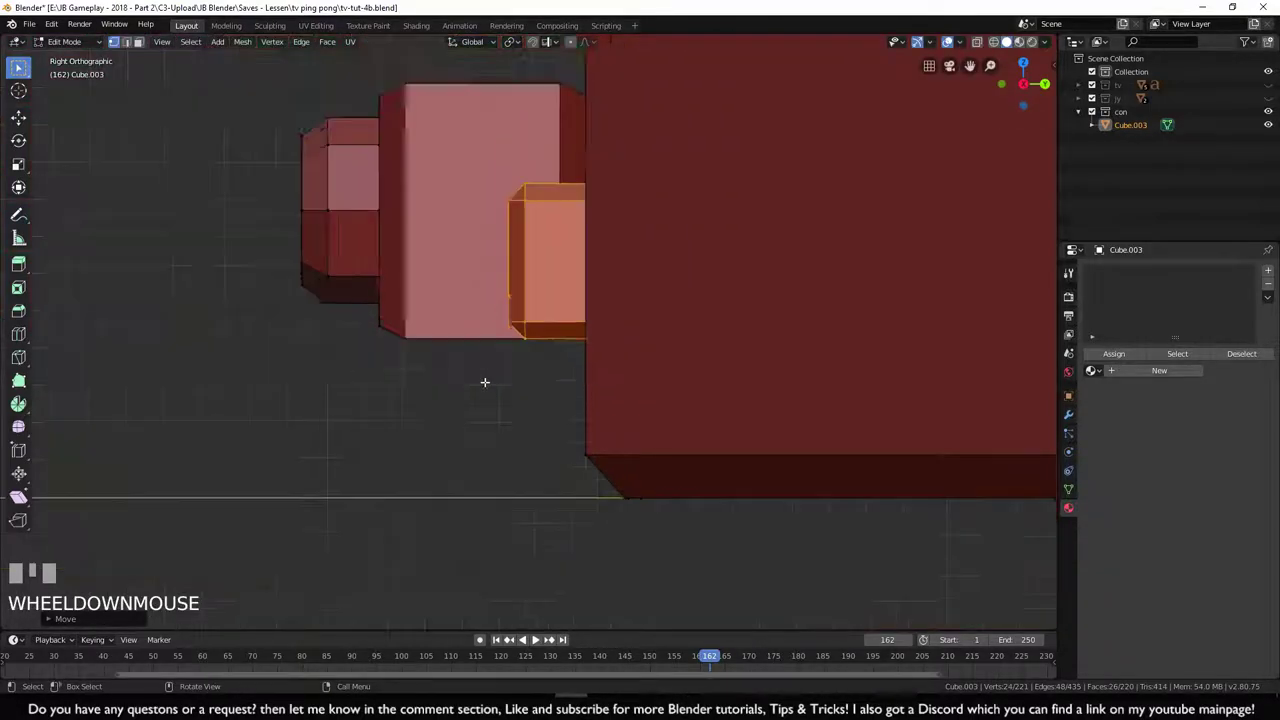
middle_drag(471, 380, 606, 384)
key(KP_1)
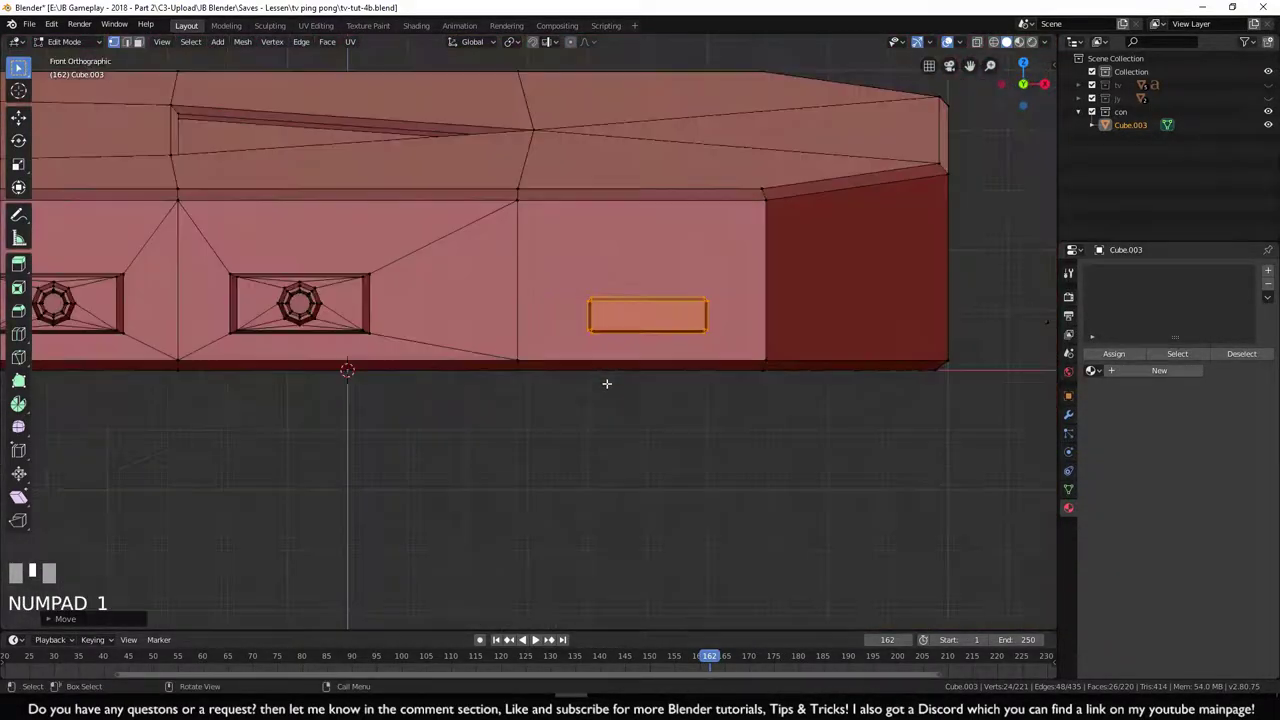
scroll(606, 383, down, 4)
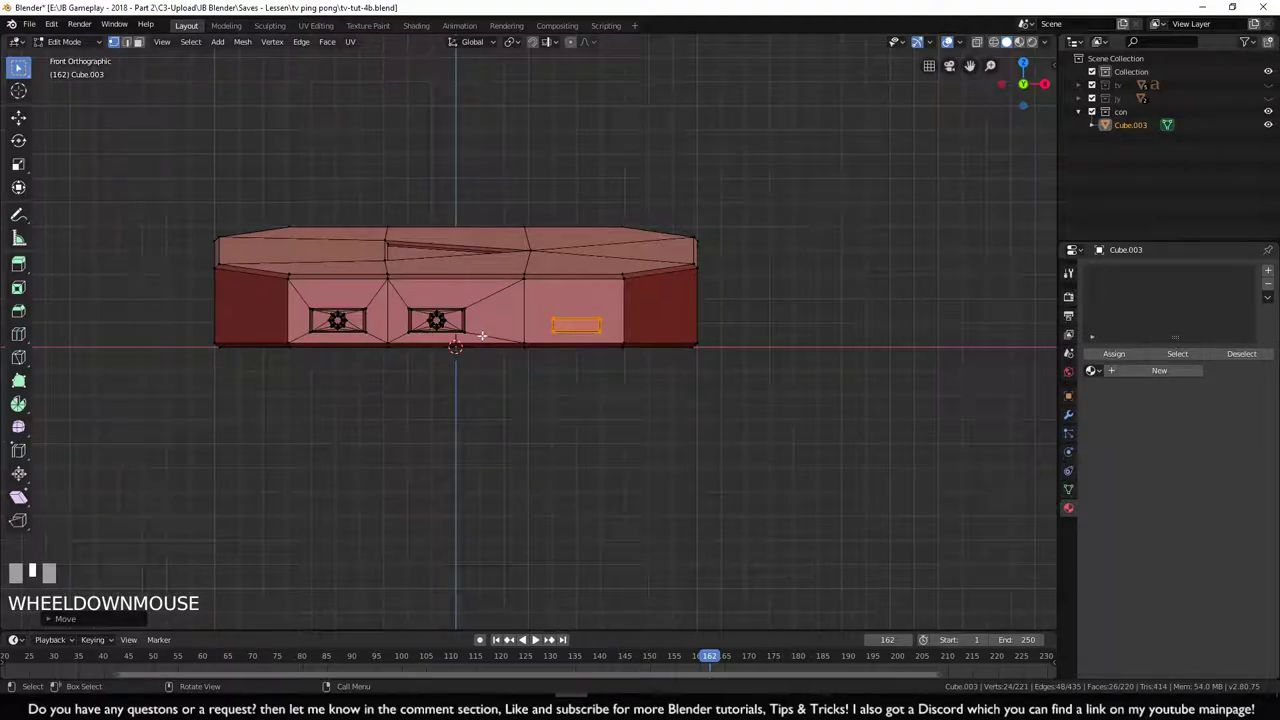
key(Tab)
click(694, 410)
middle_drag(694, 412, 829, 443)
scroll(770, 451, up, 2)
click(765, 385)
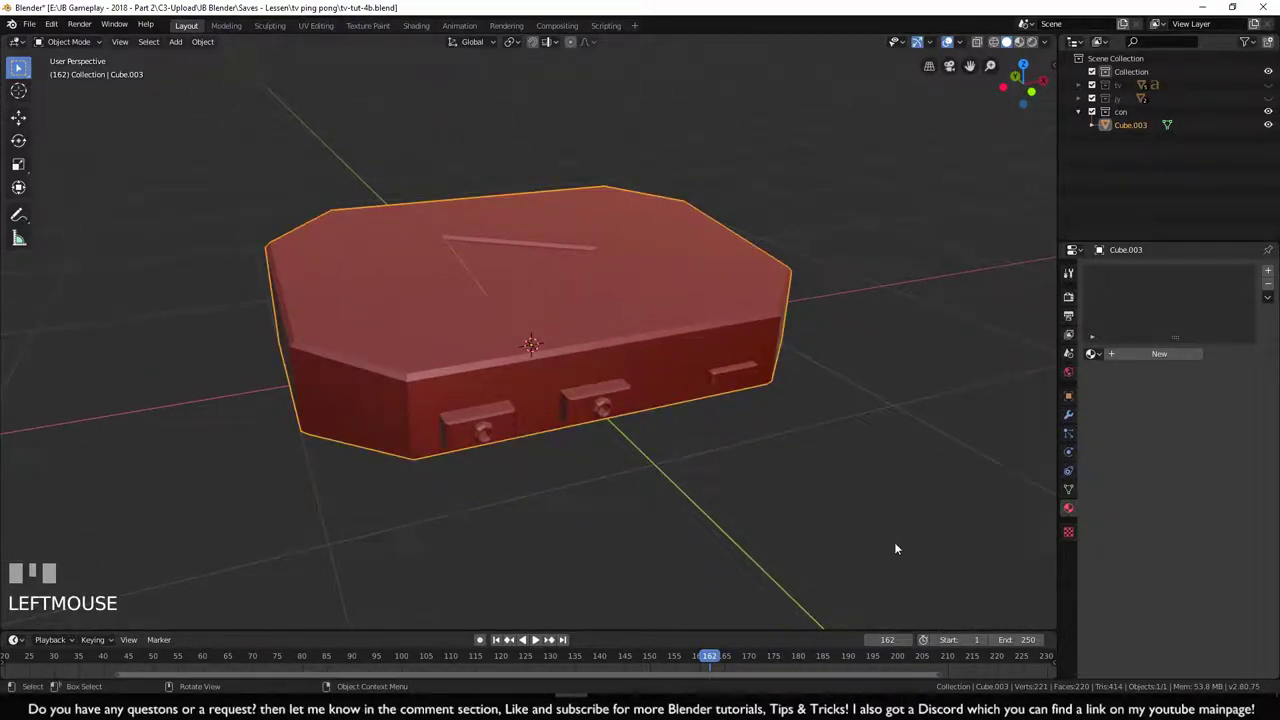
click(1092, 353)
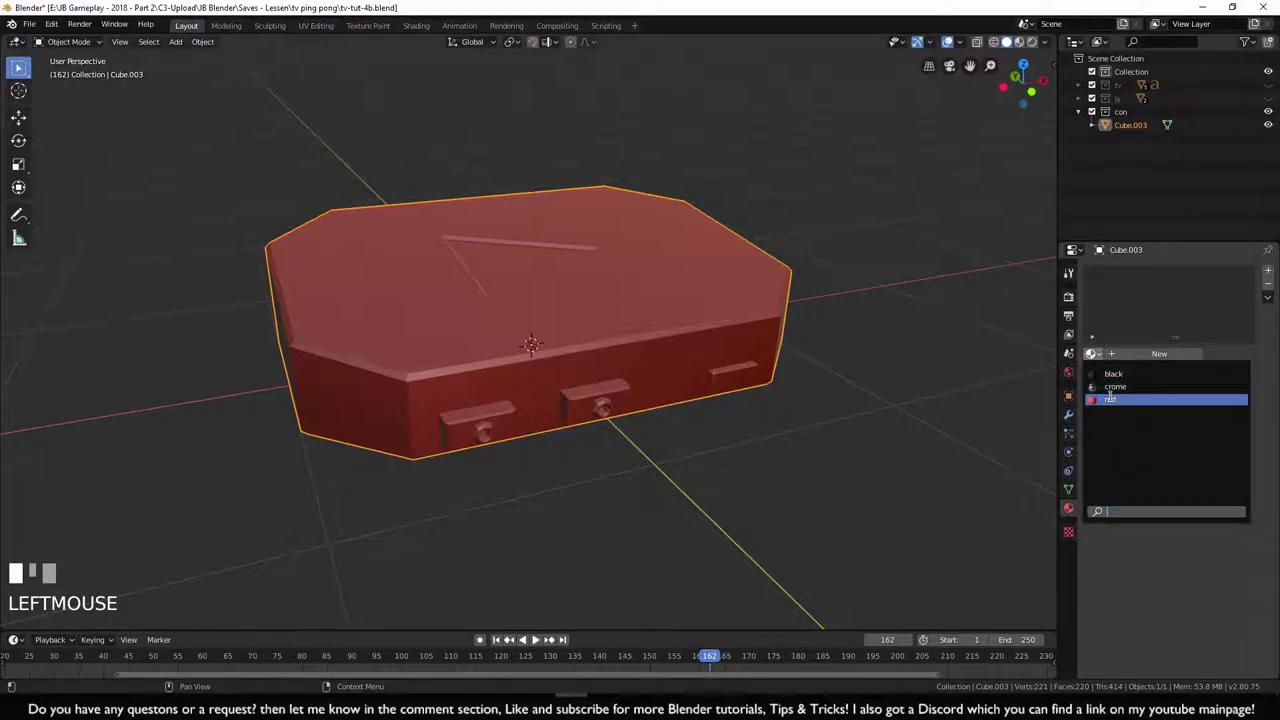
click(1109, 398)
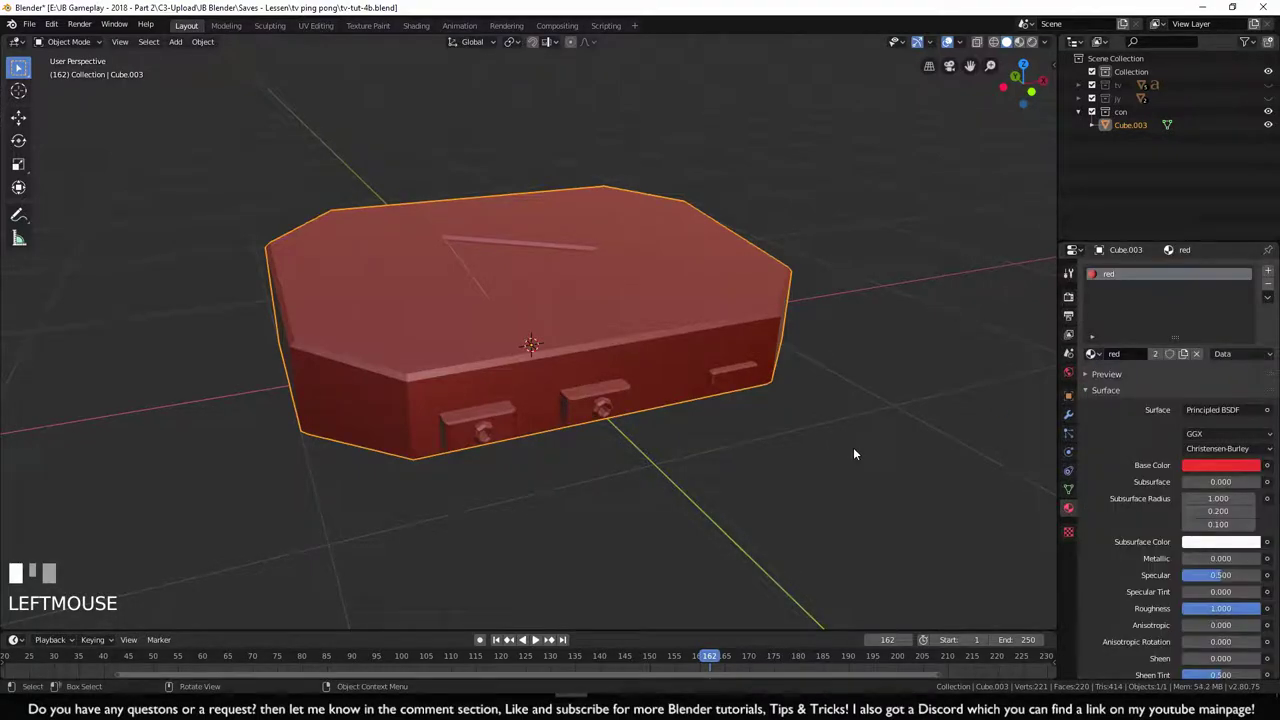
- Add a second material slot to the console and fill it with the existing black material
click(1270, 273)
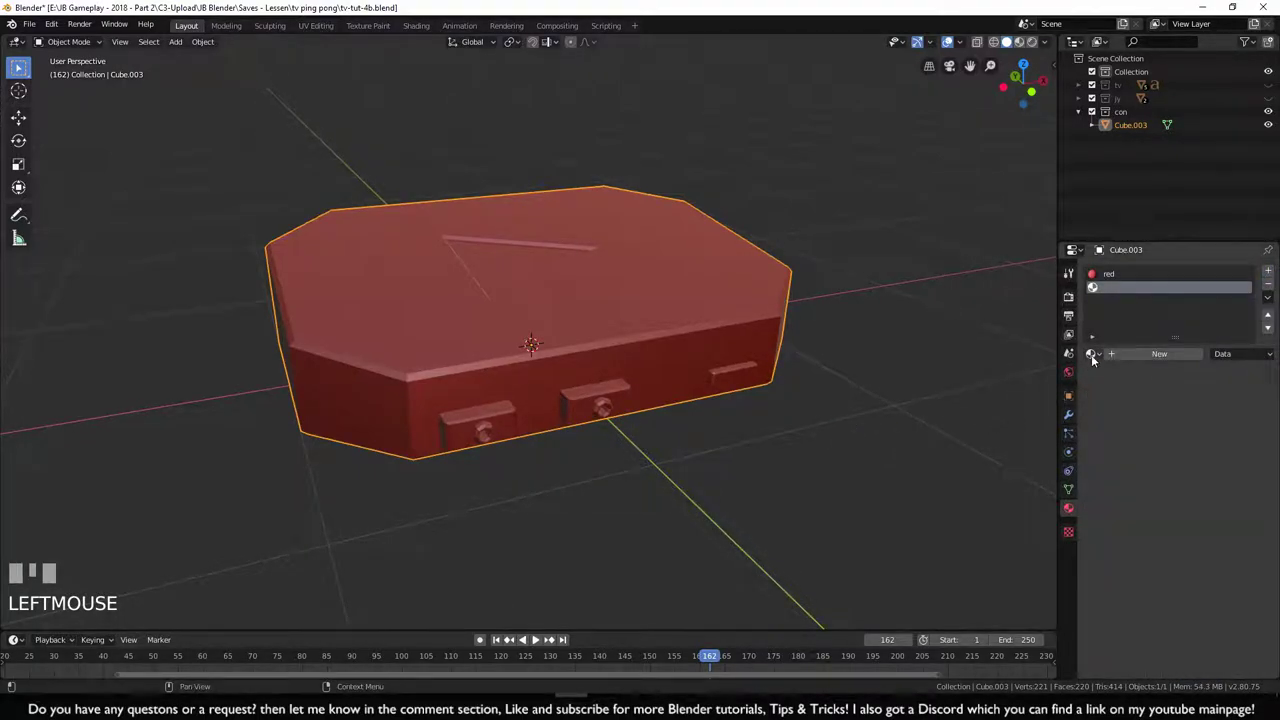
click(1092, 354)
click(1113, 374)
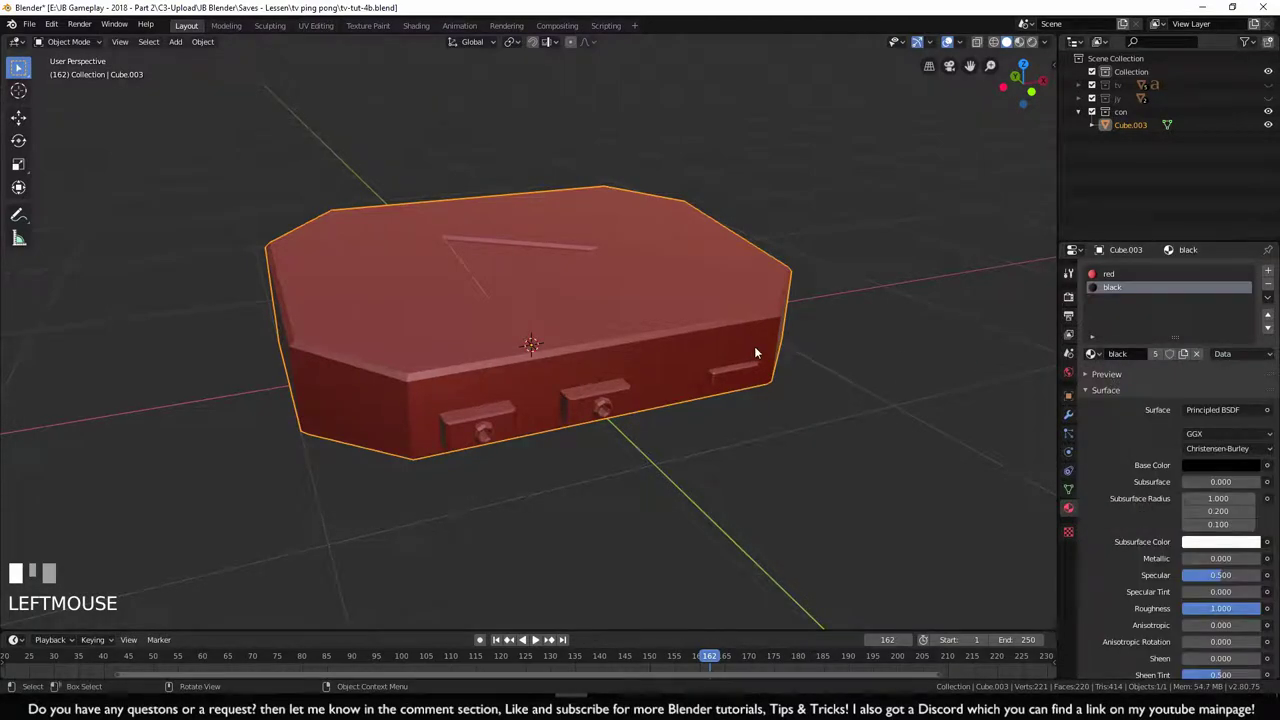
- Display material colors in the viewport and assign black to the small box on the front wall in Edit Mode
click(1020, 42)
mouse_move(636, 318)
middle_down()
mouse_move(710, 363)
mouse_move(698, 385)
mouse_move(833, 432)
mouse_move(833, 407)
middle_up()
key(Tab)
scroll(770, 375, up, 2)
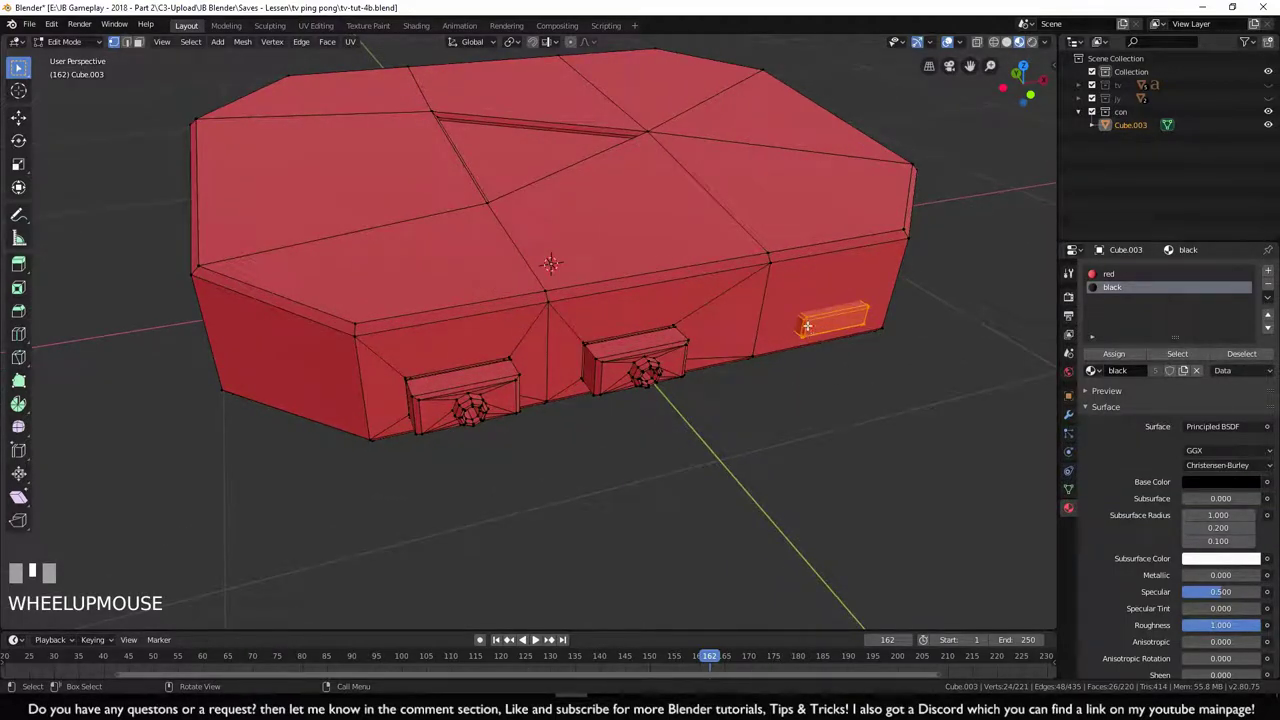
key(l)
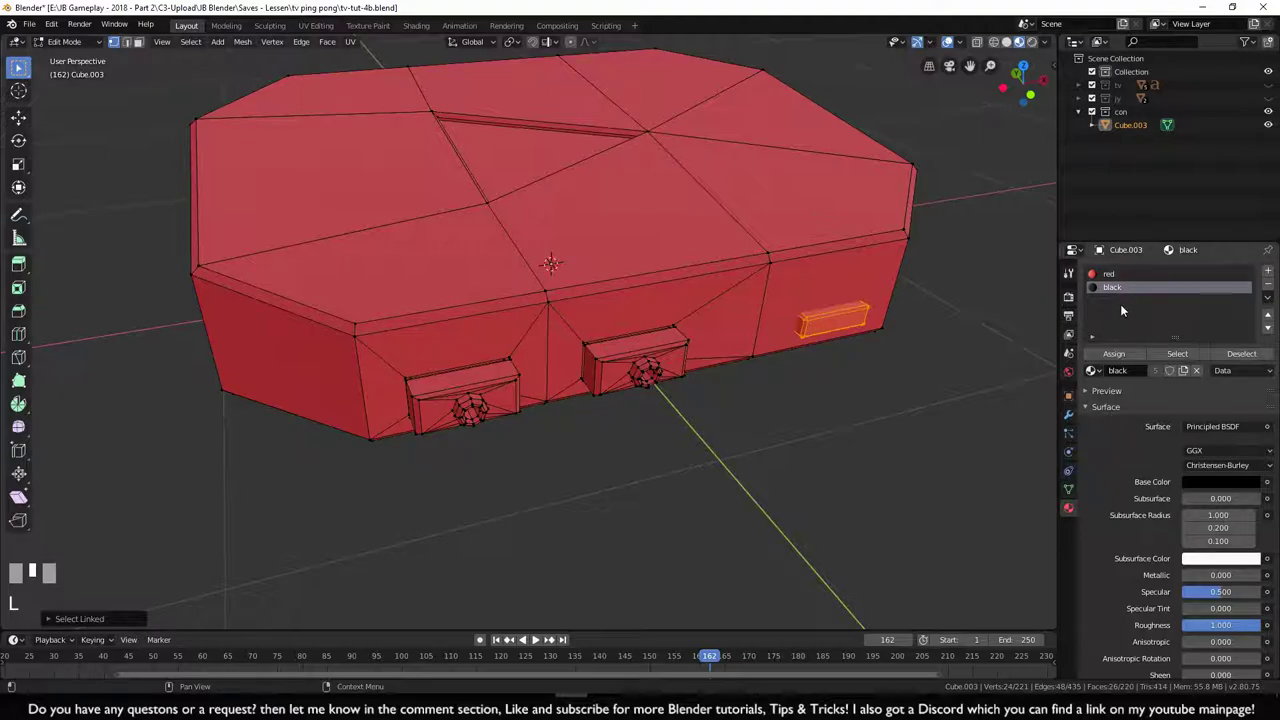
click(1115, 355)
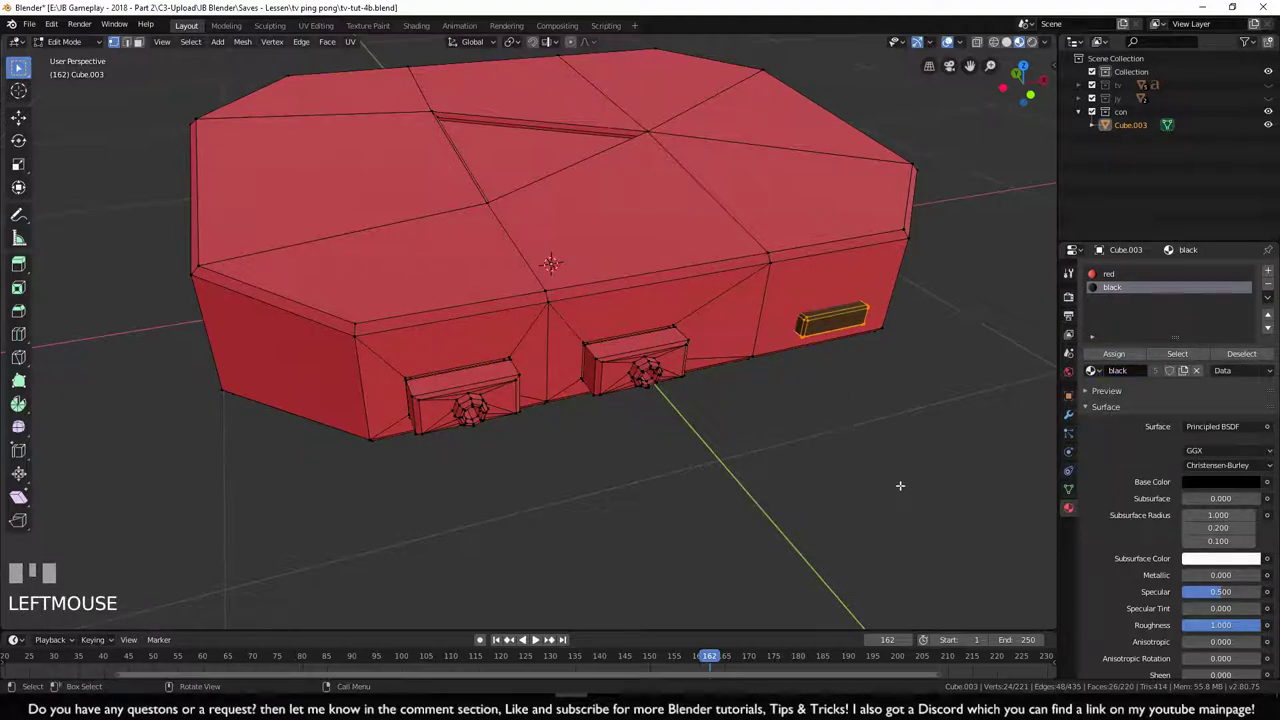
key(alt+a)
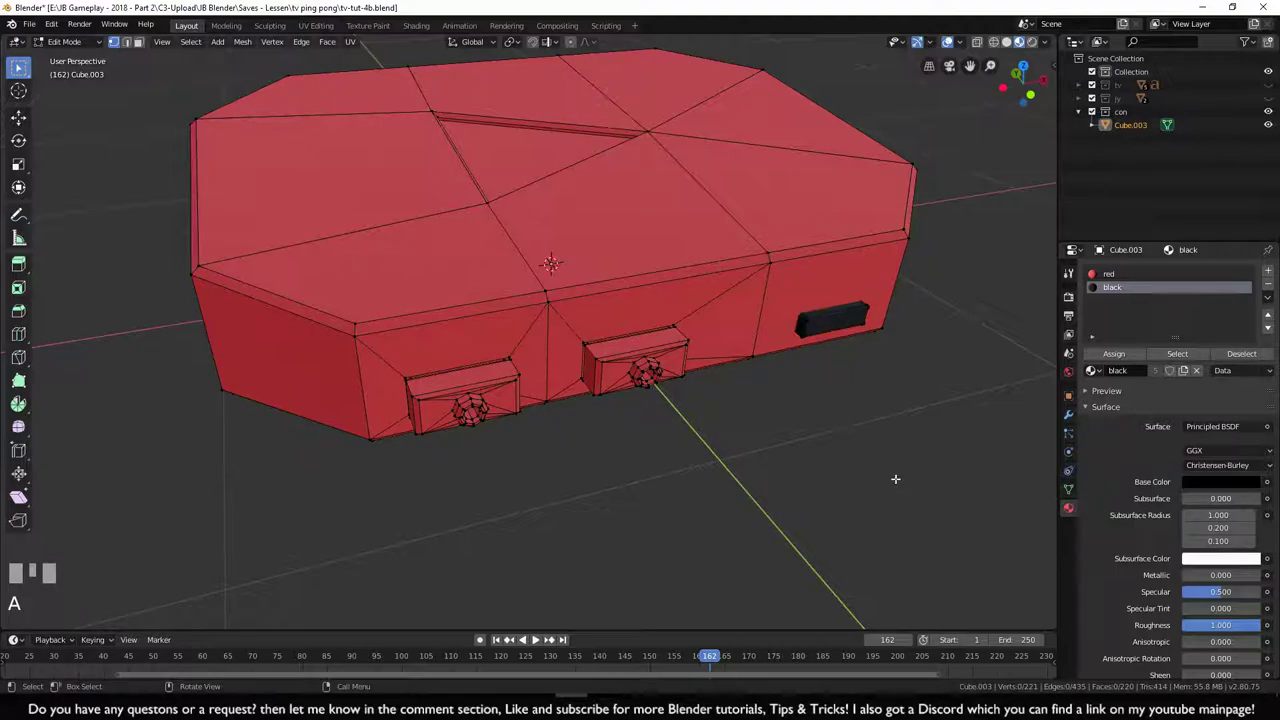
- Assign the black material to both connector blocks on the console's front wall, including their round plugs
scroll(627, 404, up, 2)
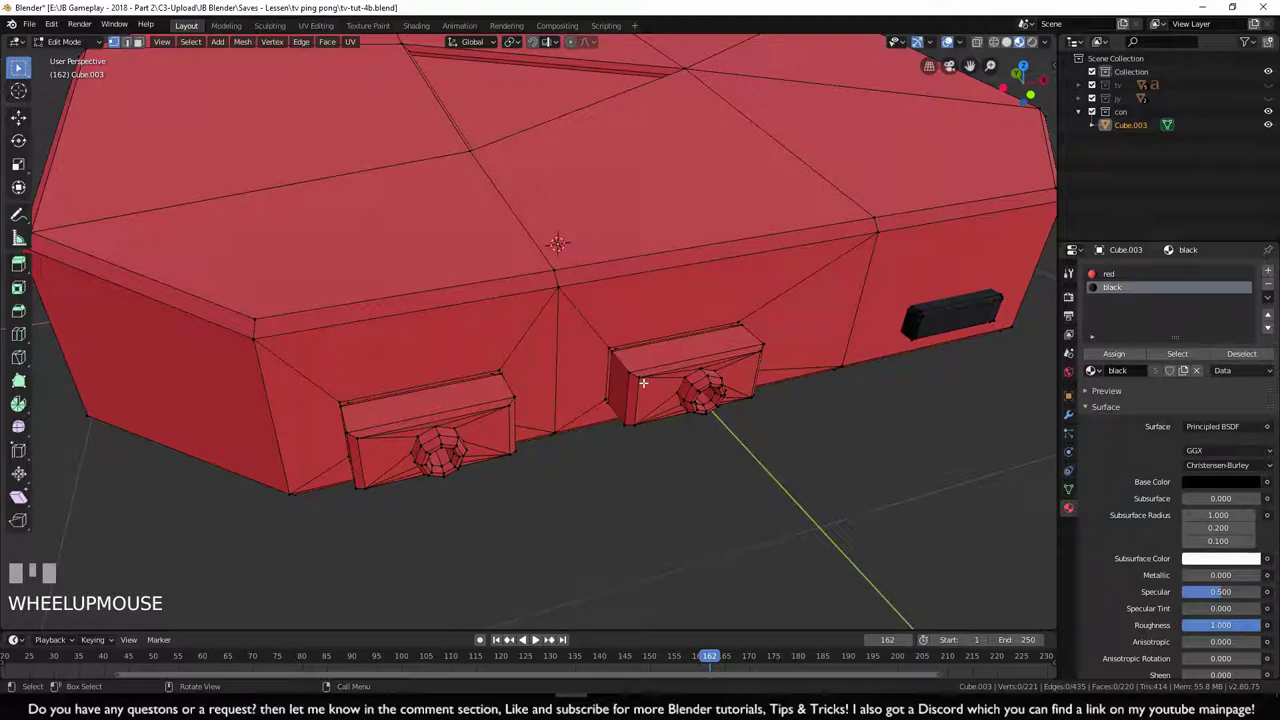
key(l)
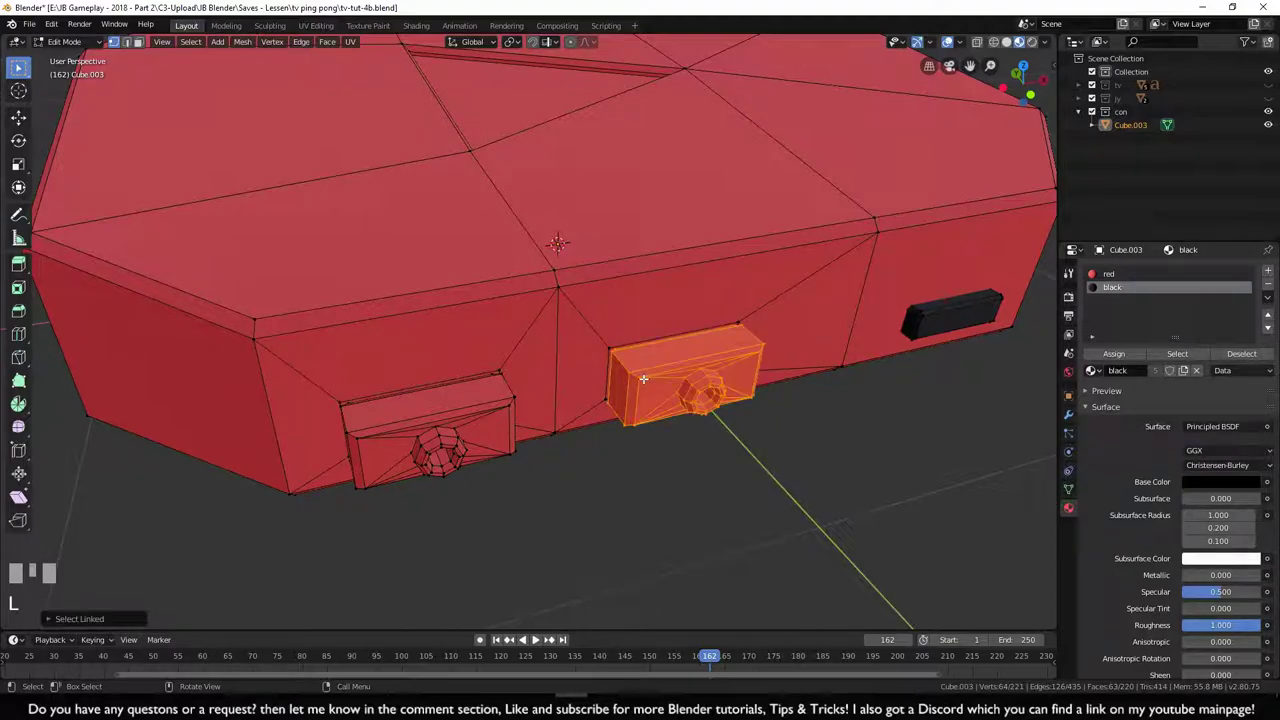
click(1113, 353)
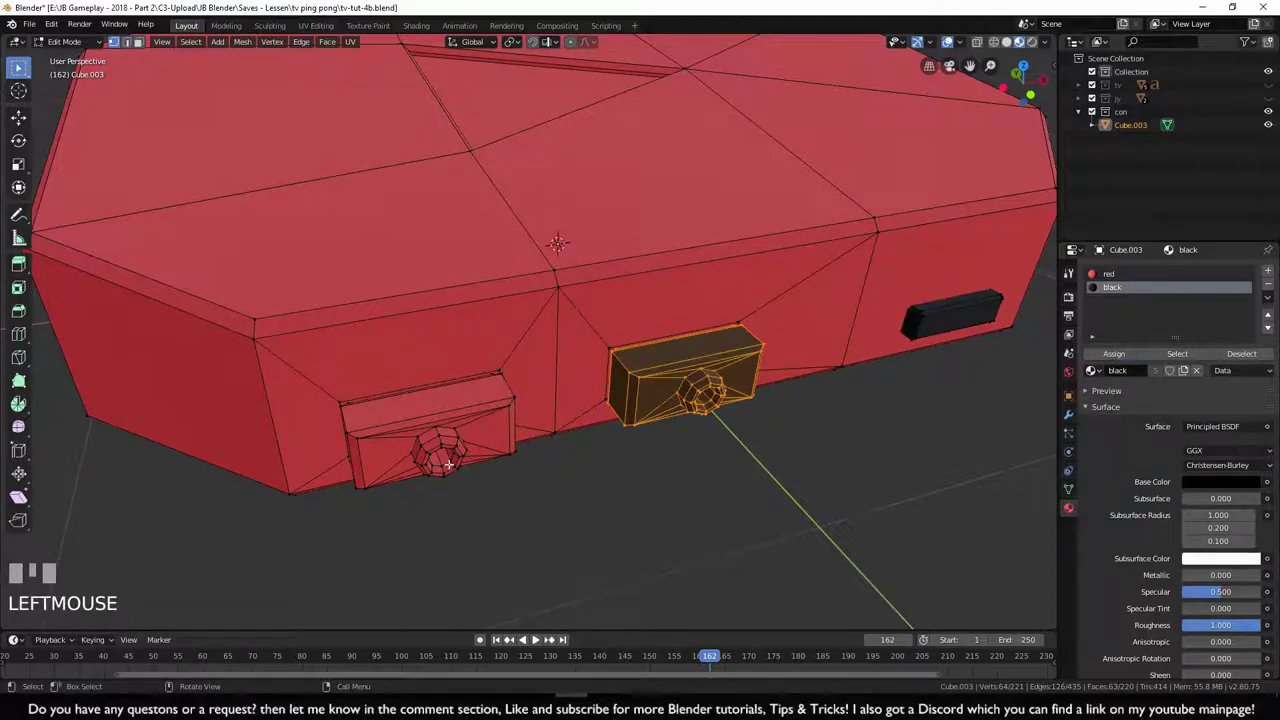
click(583, 533)
key(l)
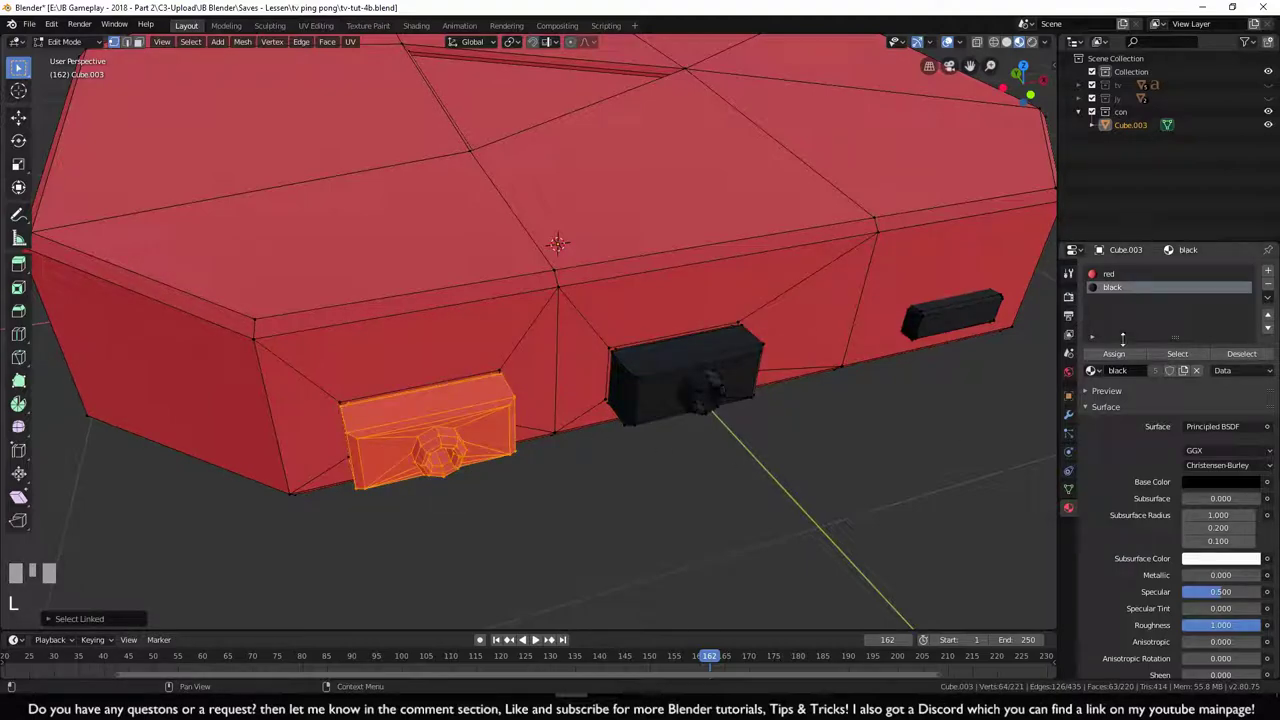
click(1113, 353)
scroll(781, 531, down, 3)
click(781, 531)
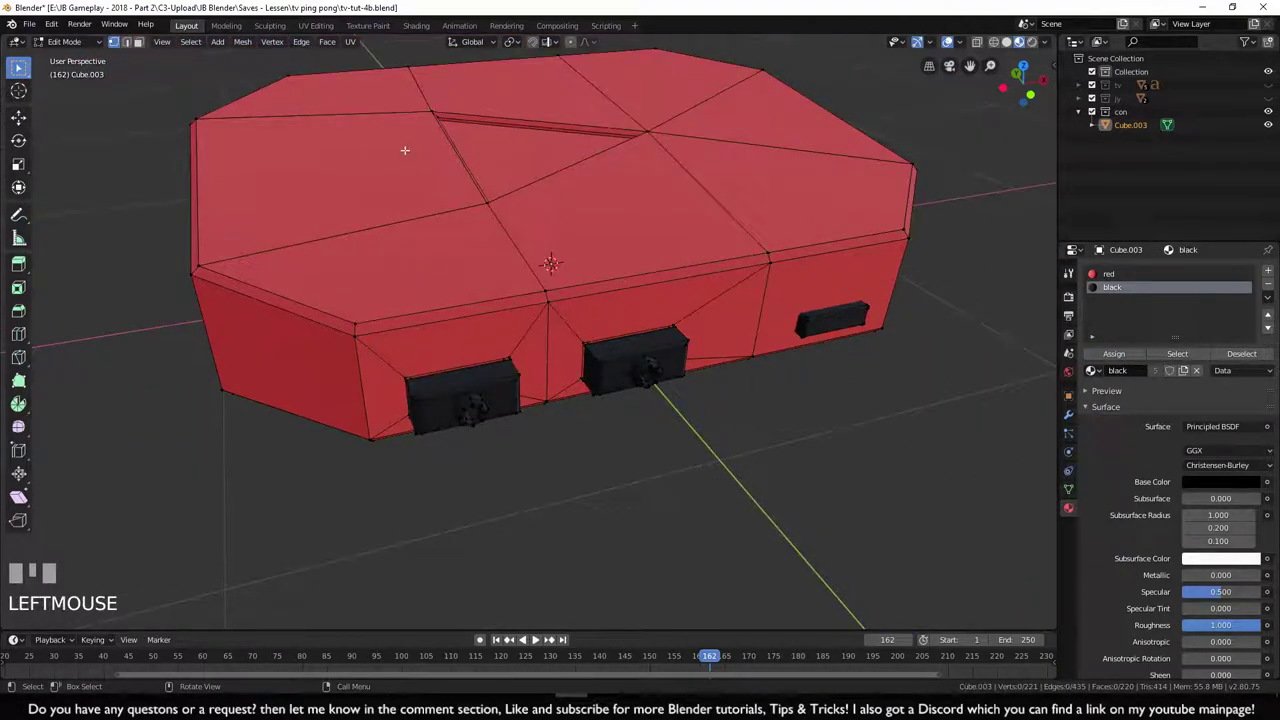
- Switch to face selection and assign black to the recessed triangular face on top of the console
shift+middle_drag(514, 156, 514, 206)
scroll(563, 309, up, 4)
shift+click(528, 132)
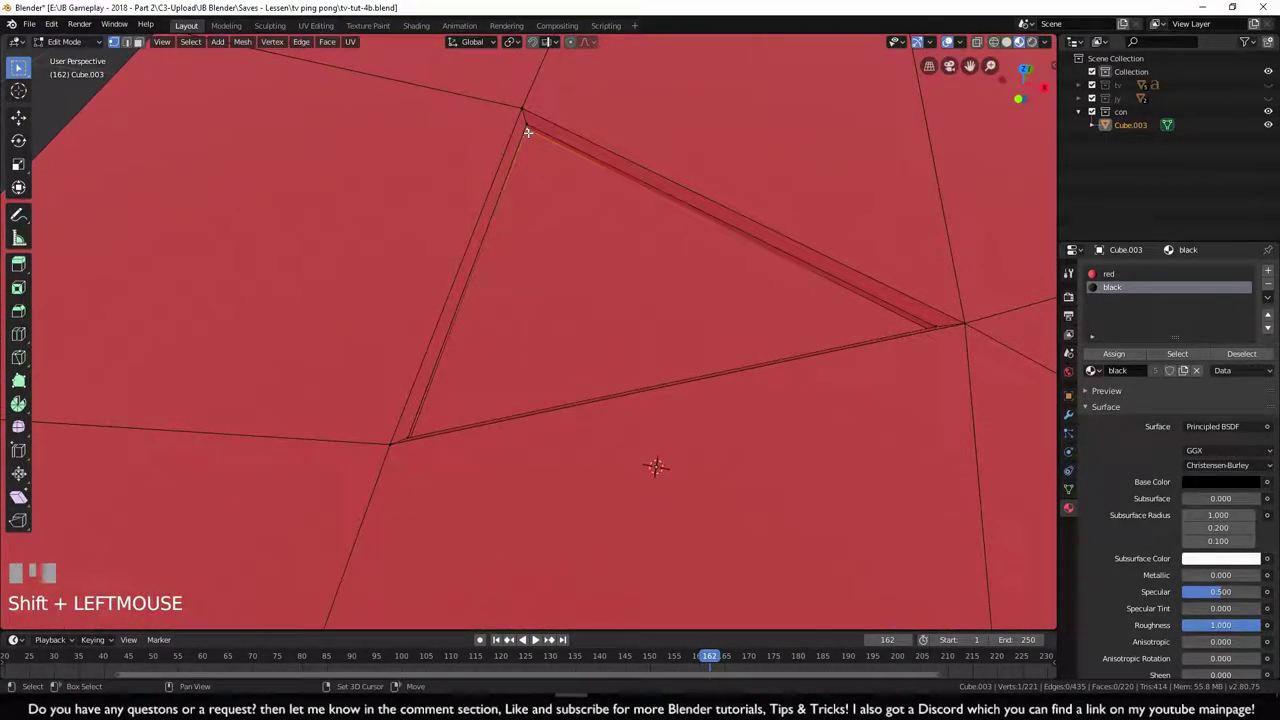
click(139, 42)
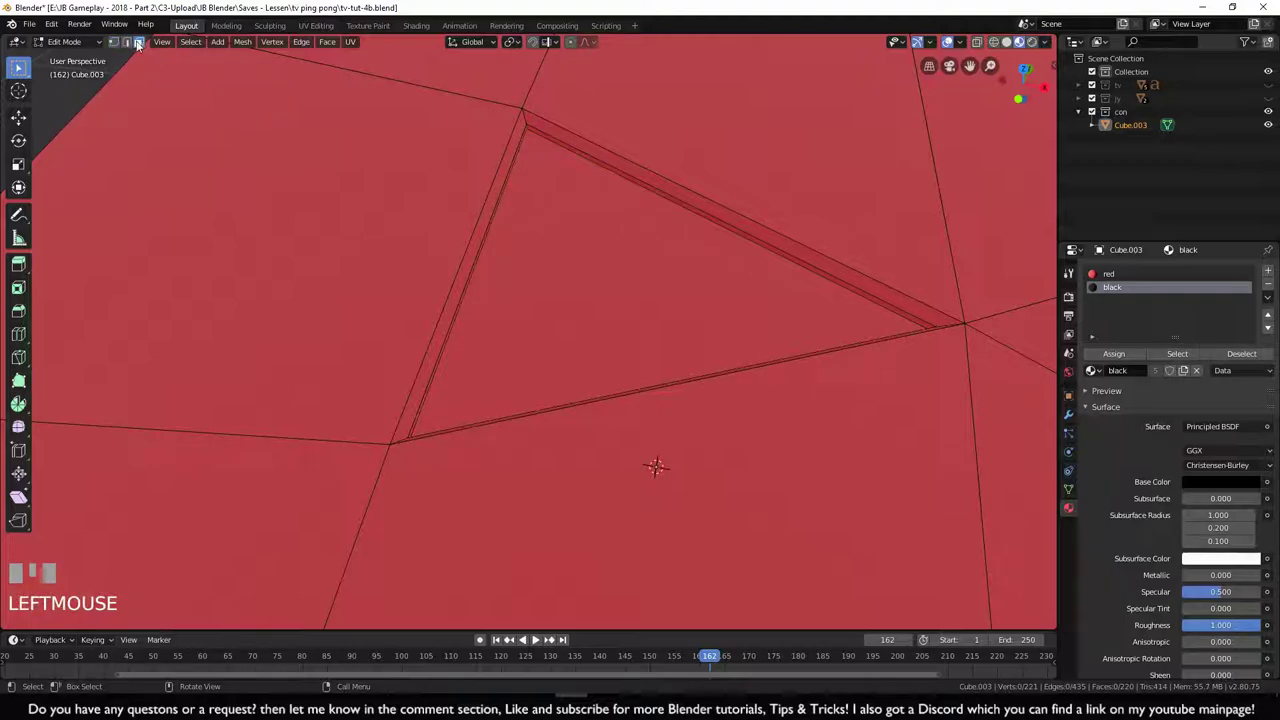
click(676, 289)
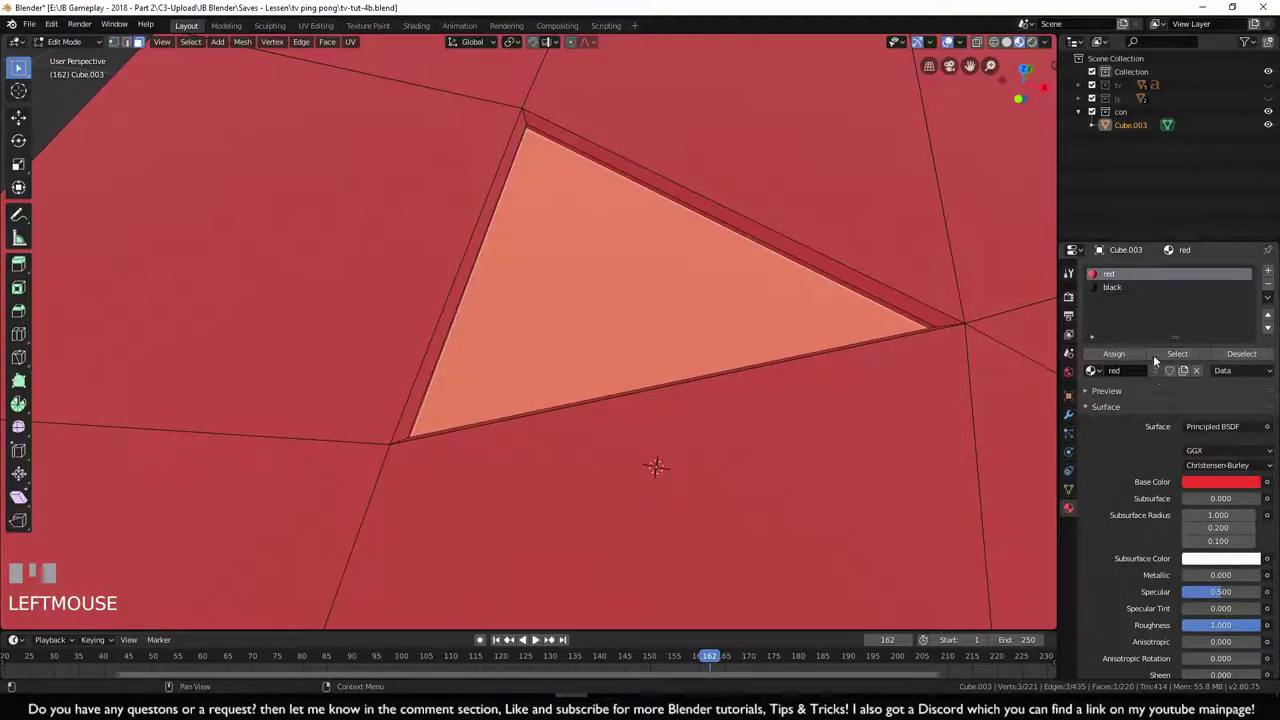
click(1113, 288)
click(1113, 354)
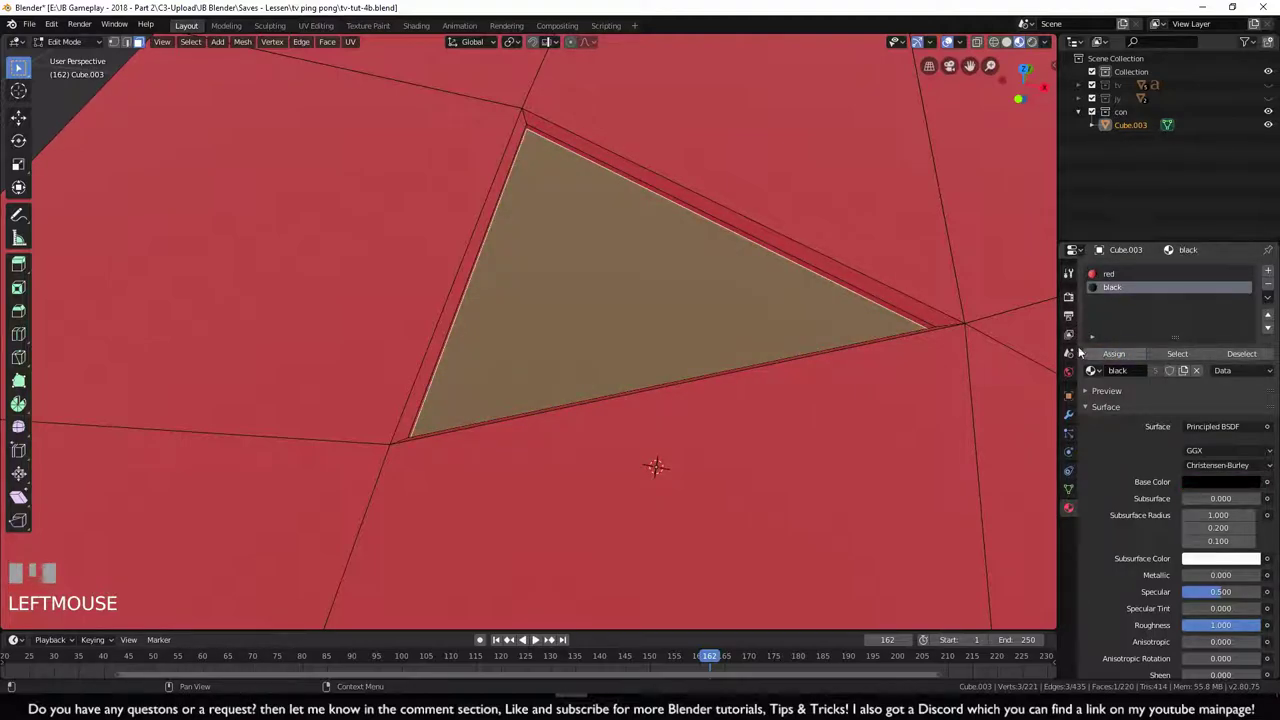
scroll(751, 390, down, 3)
scroll(751, 390, down, 3)
drag(157, 300, 157, 251)
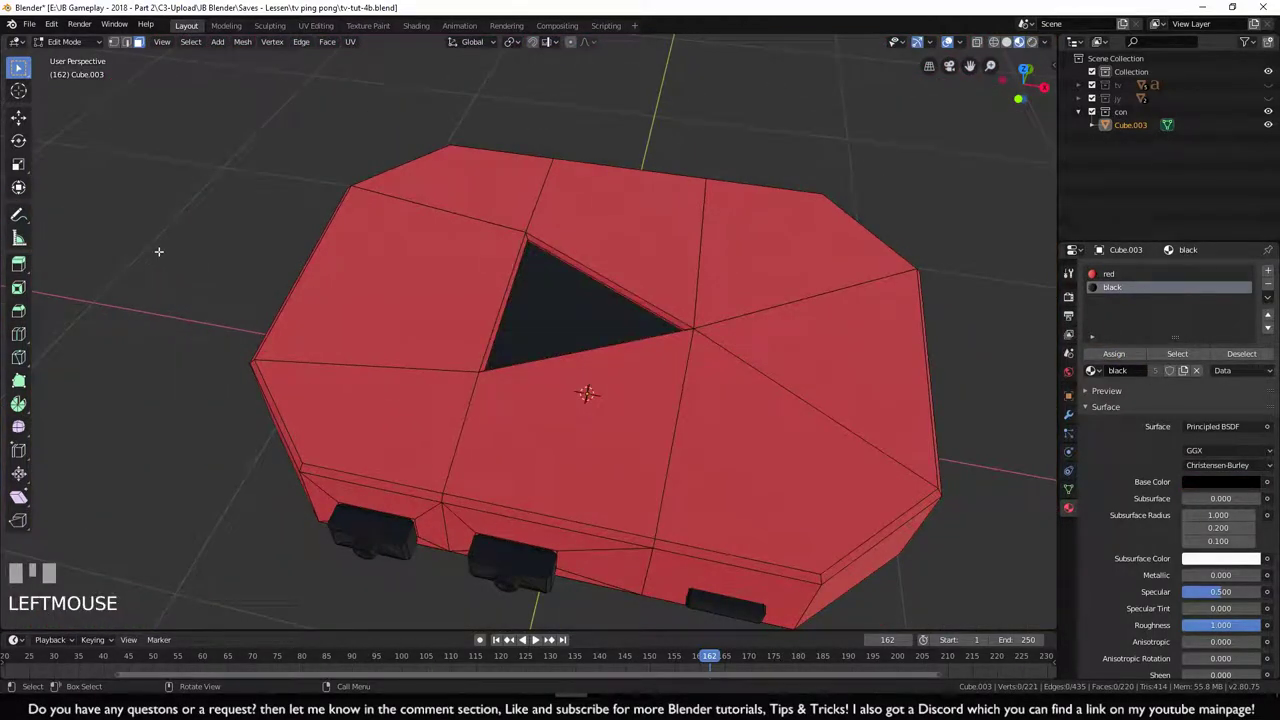
- Assign black to the three thin side faces directly bordering the floor of the triangular recess
key(Tab)
scroll(250, 310, down, 2)
middle_drag(250, 310, 286, 334)
scroll(557, 391, up, 5)
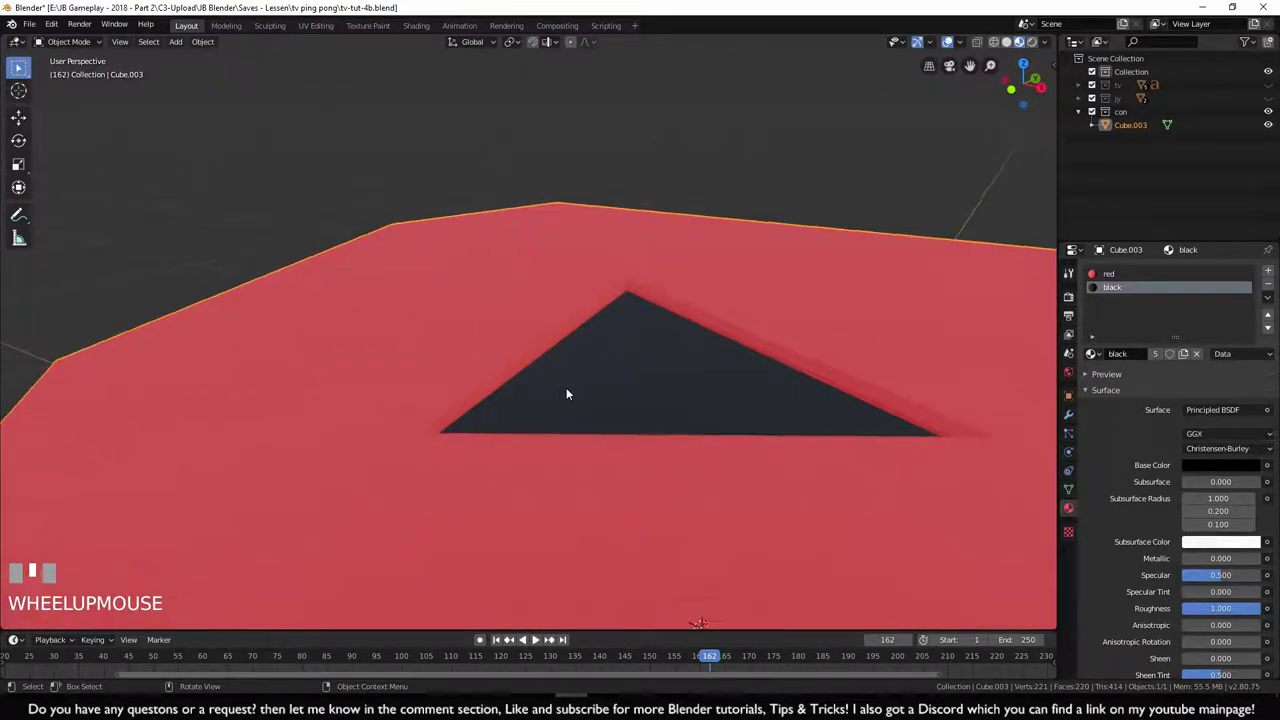
shift+middle_drag(643, 364, 566, 360)
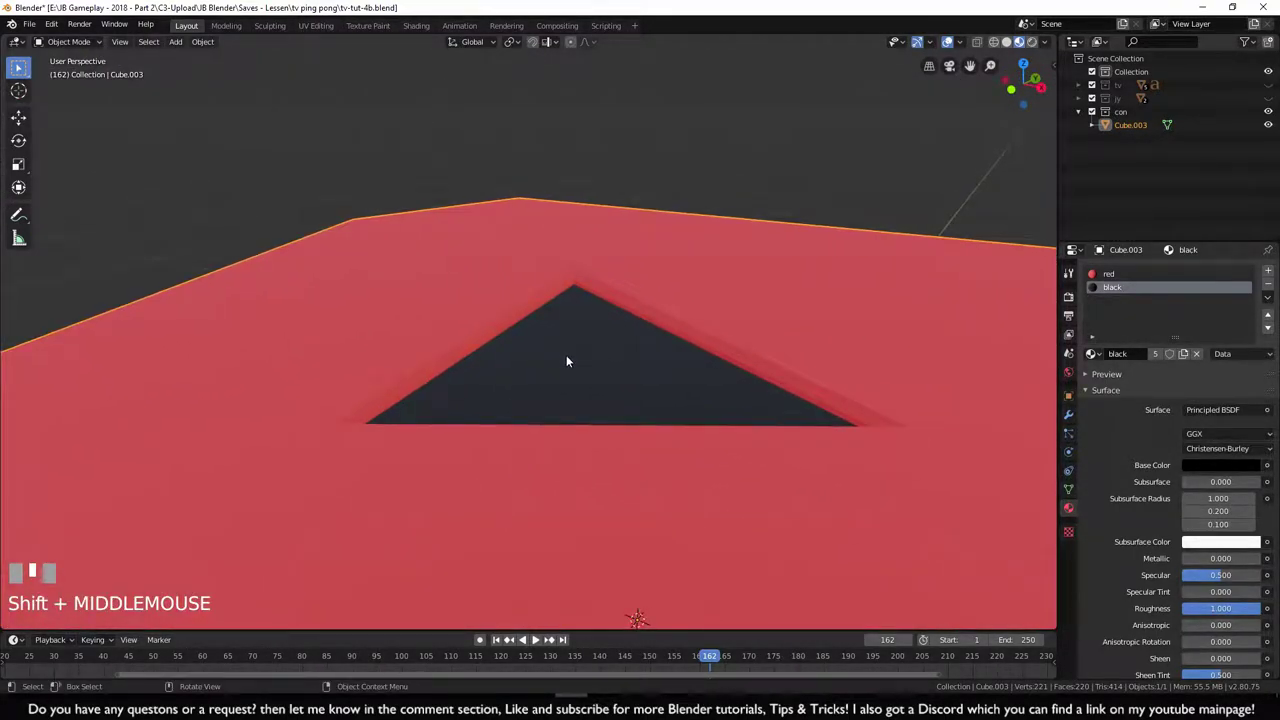
scroll(570, 358, up, 3)
key(Tab)
scroll(505, 338, up, 2)
shift+click(457, 344)
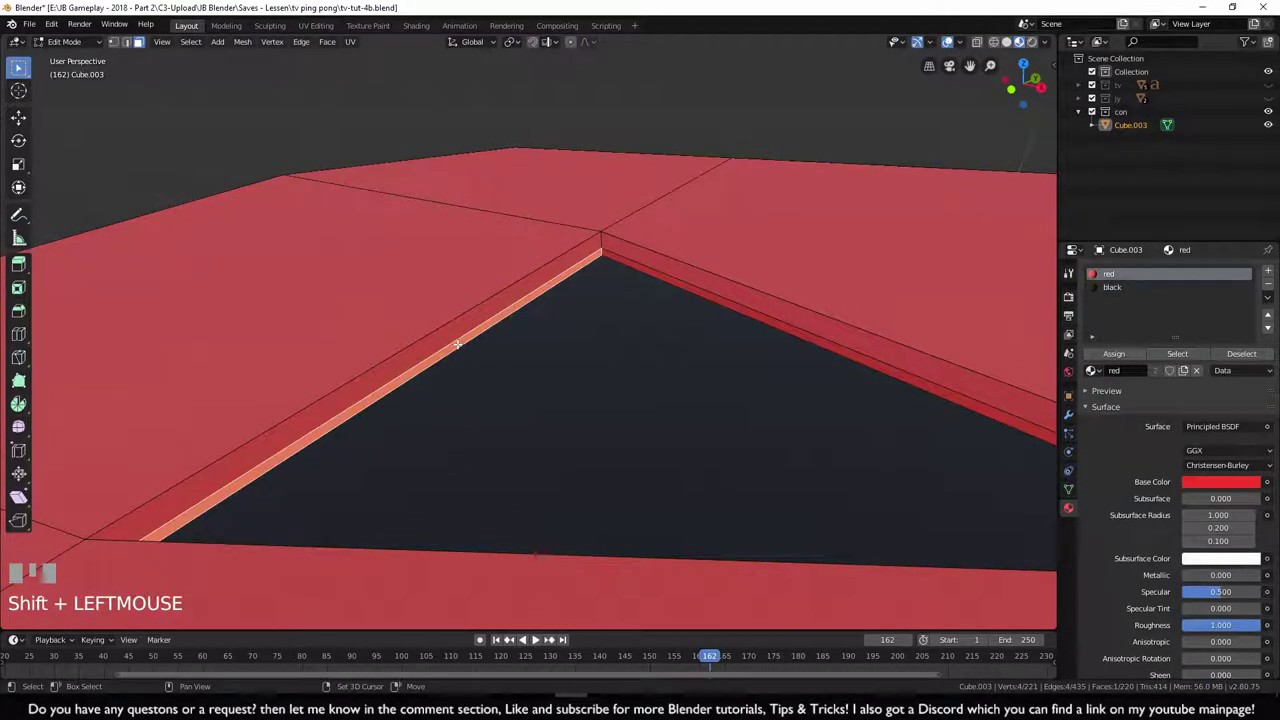
shift+click(779, 326)
middle_drag(720, 351, 442, 435)
shift+click(442, 435)
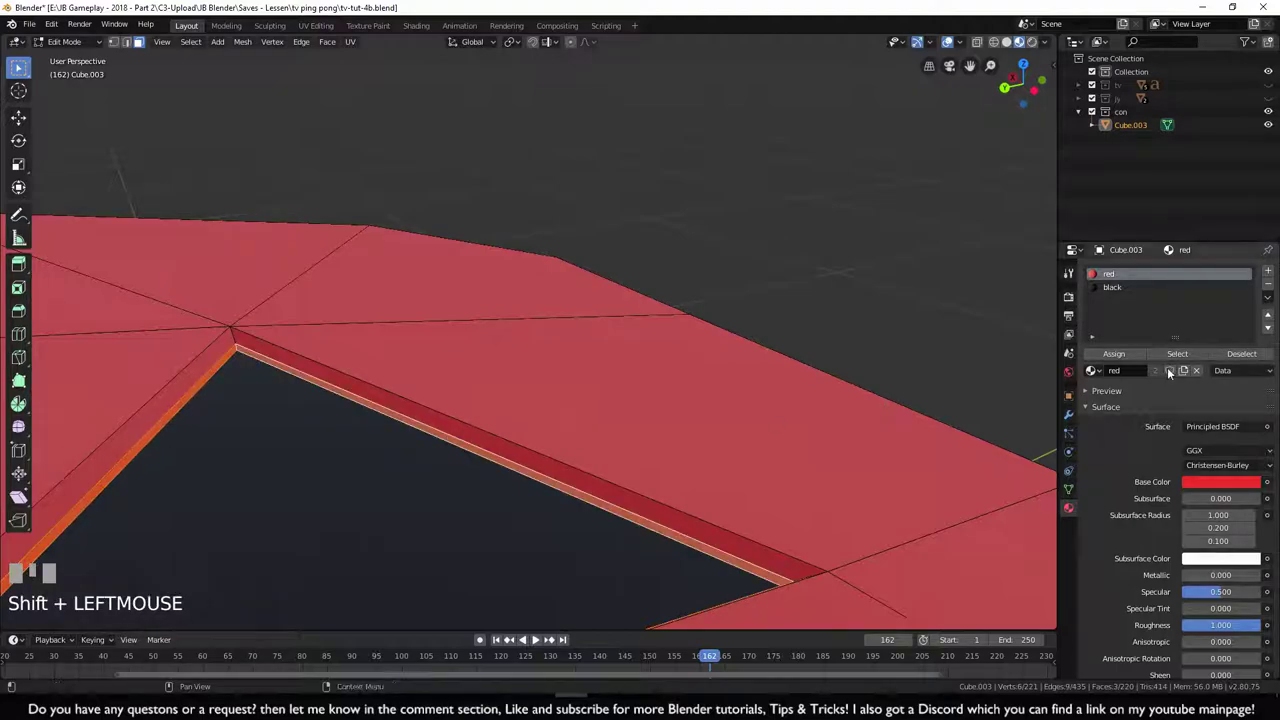
click(1112, 354)
click(794, 216)
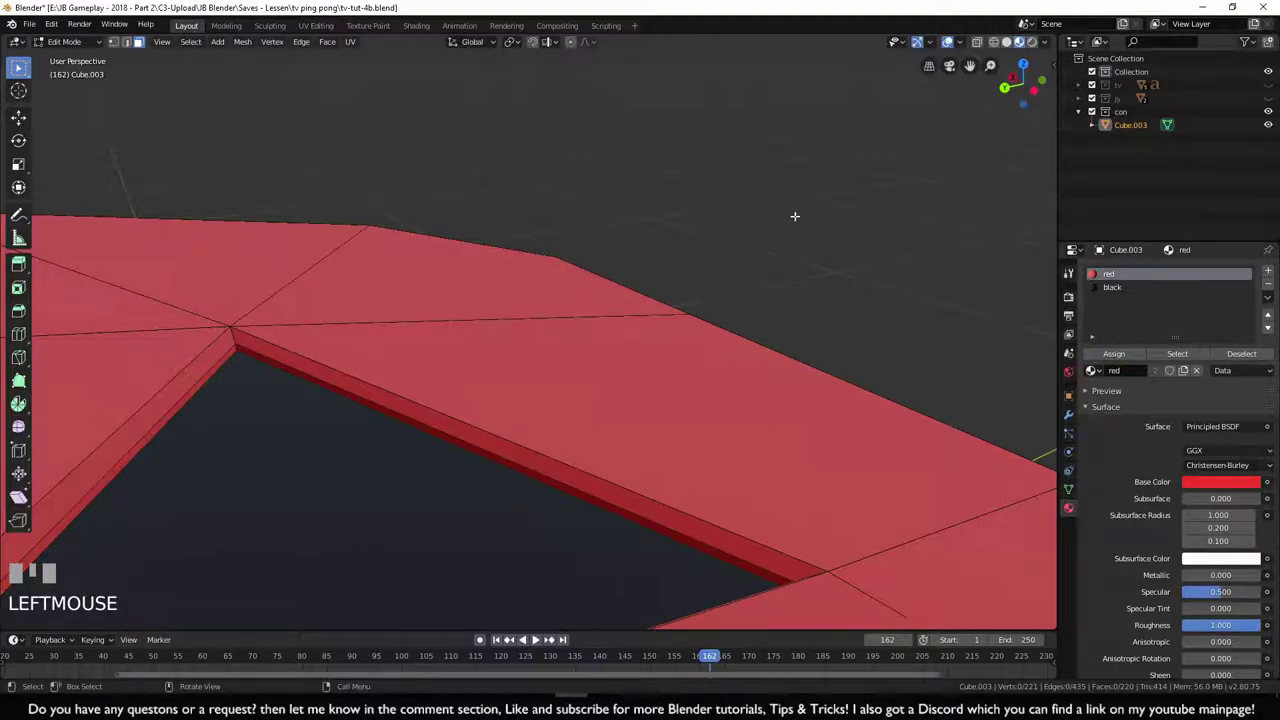
key(ctrl+z)
click(1112, 287)
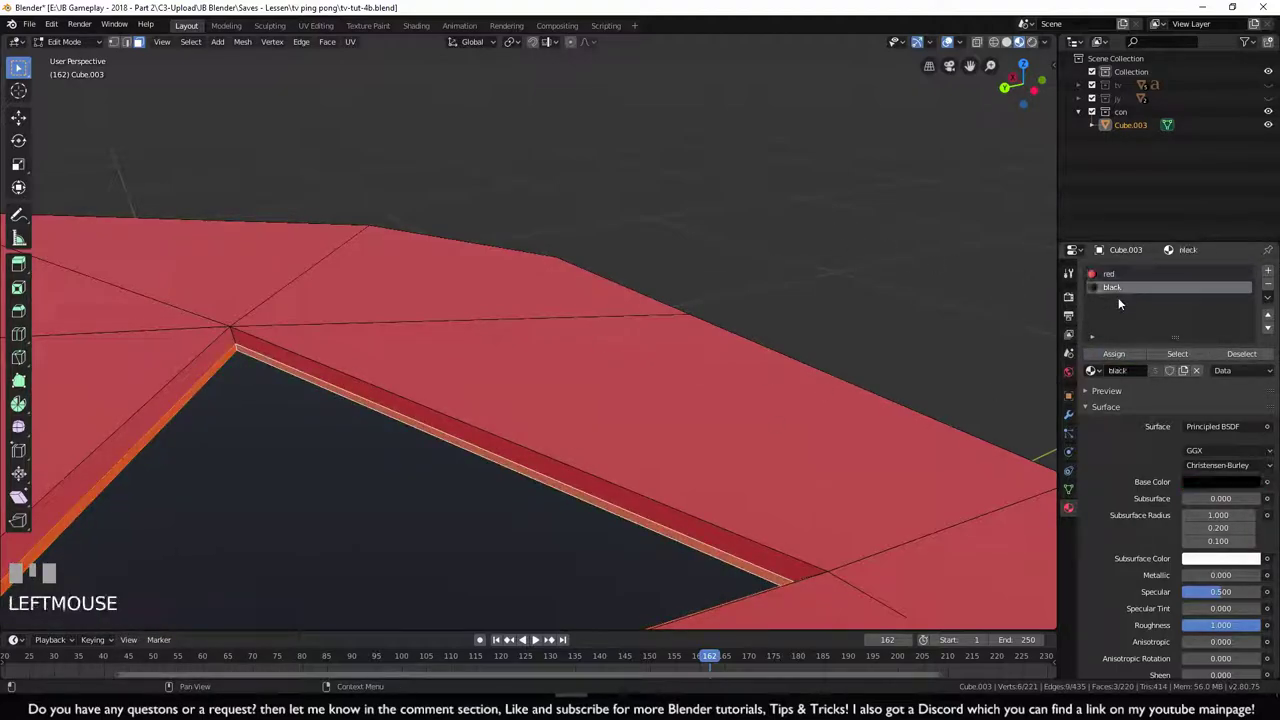
click(1114, 354)
- Return to Object Mode and deselect the console
scroll(743, 229, down, 3)
key(Tab)
middle_drag(840, 263, 563, 349)
scroll(503, 403, down, 5)
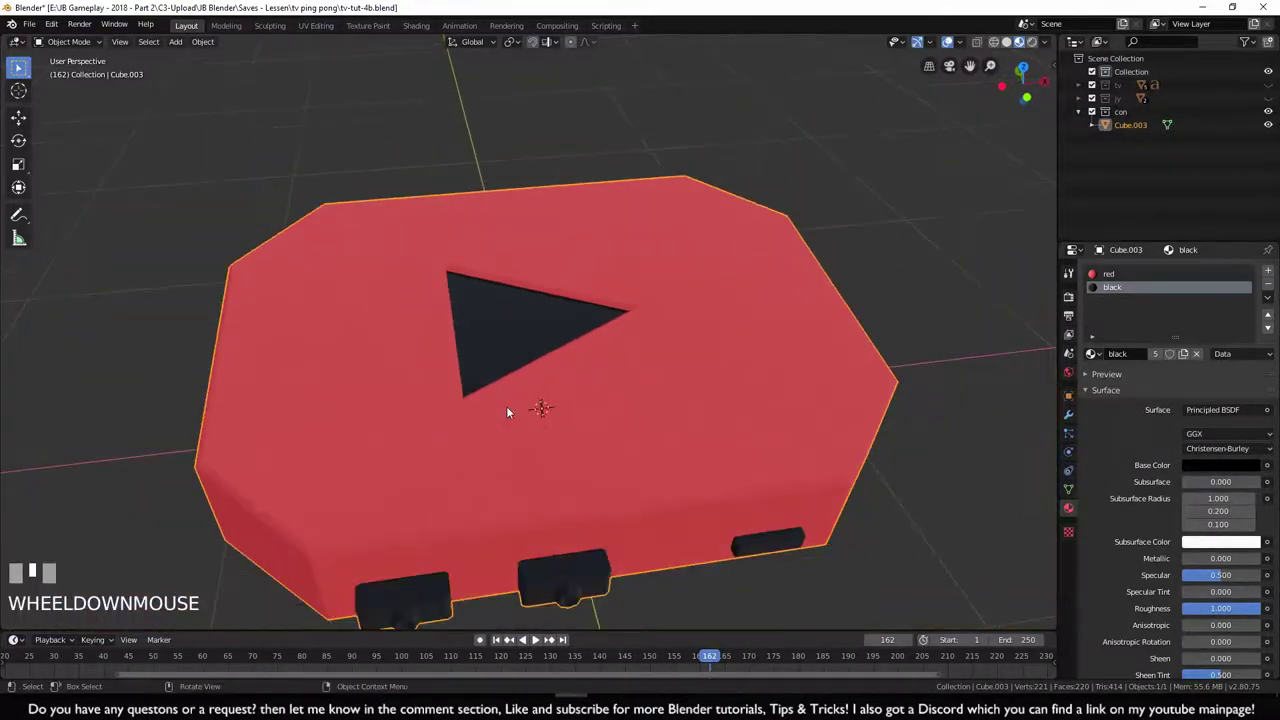
scroll(598, 465, down, 2)
click(612, 513)
middle_drag(612, 513, 800, 410)
- Collapse the con collection and hide it from the viewport
click(1078, 111)
scroll(786, 329, down, 1)
shift+middle_drag(786, 329, 523, 349)
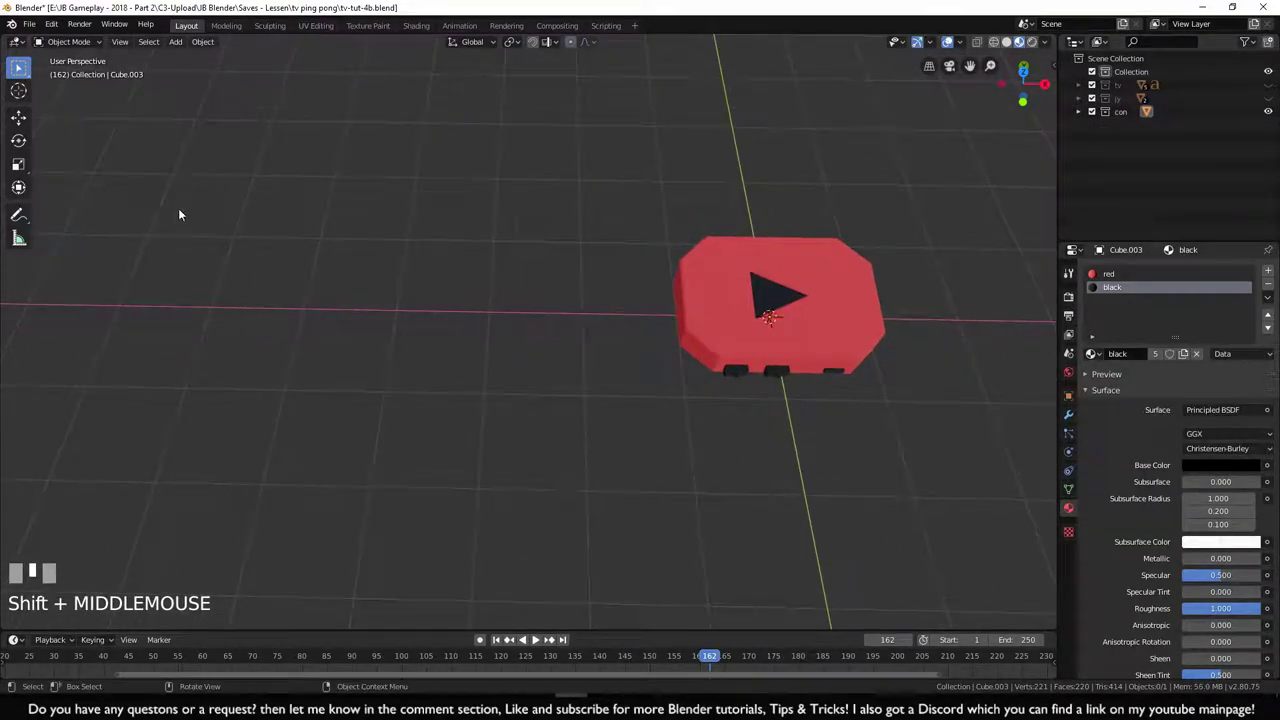
click(1268, 111)
- Add a mesh plane at the origin and open it in Edit Mode with vertex selection in top view
shift+middle_drag(820, 300, 670, 309)
key(shift+a)
mouse_move(671, 313)
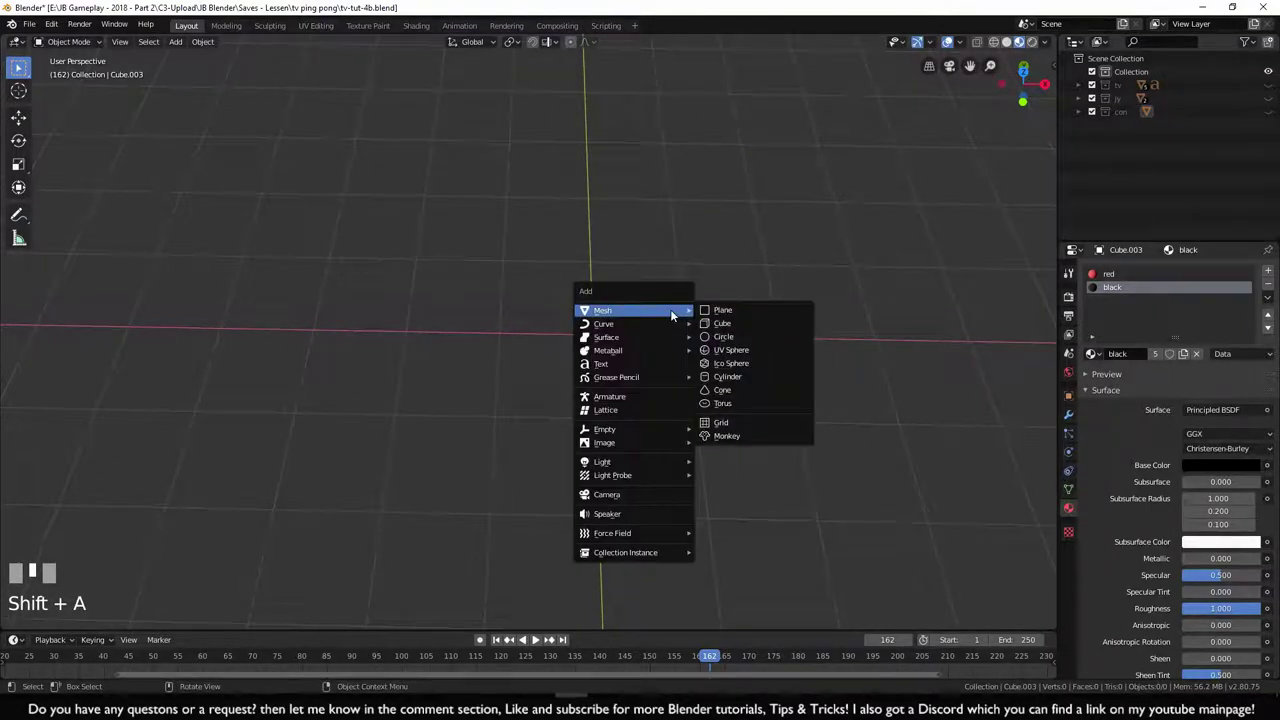
click(718, 310)
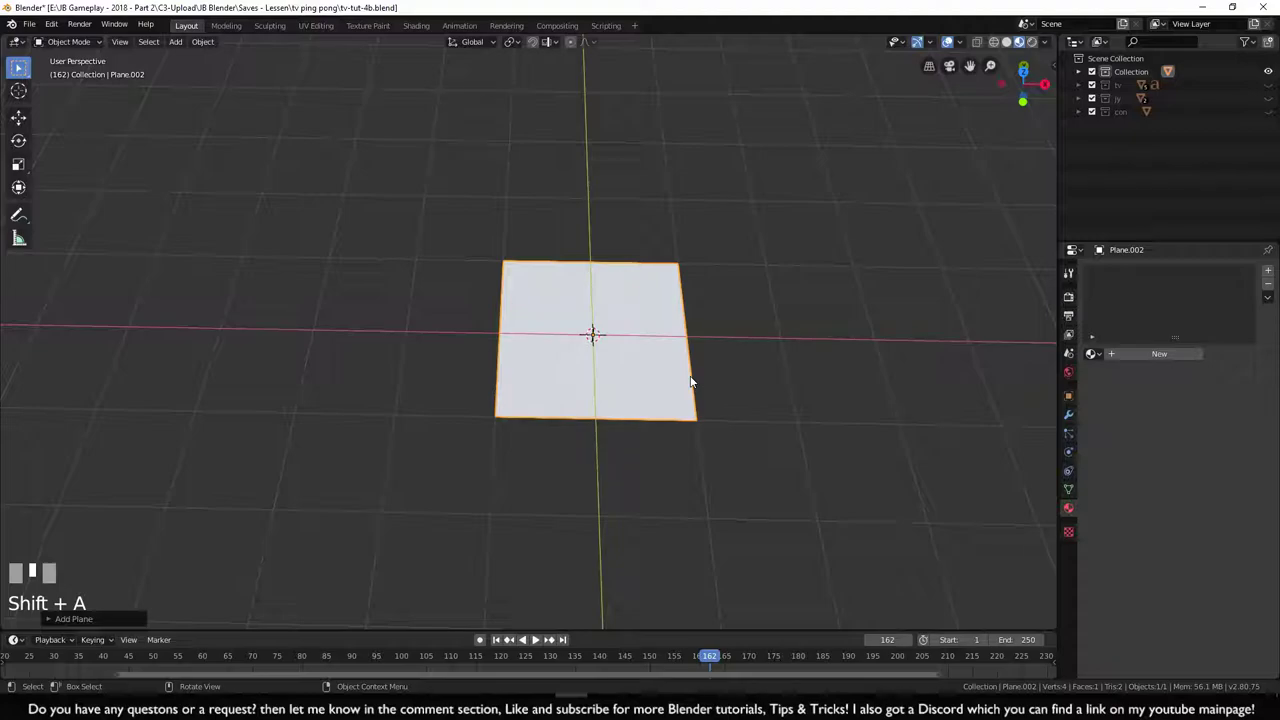
key(KP_7)
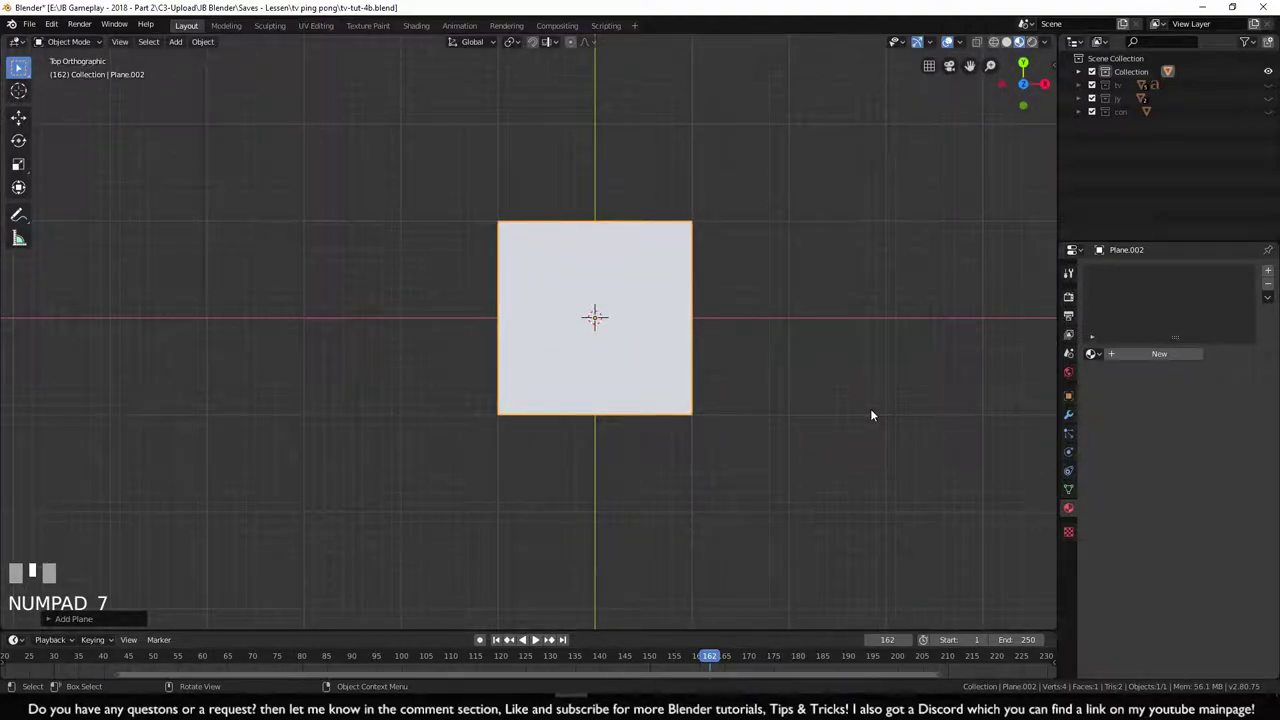
key(Tab)
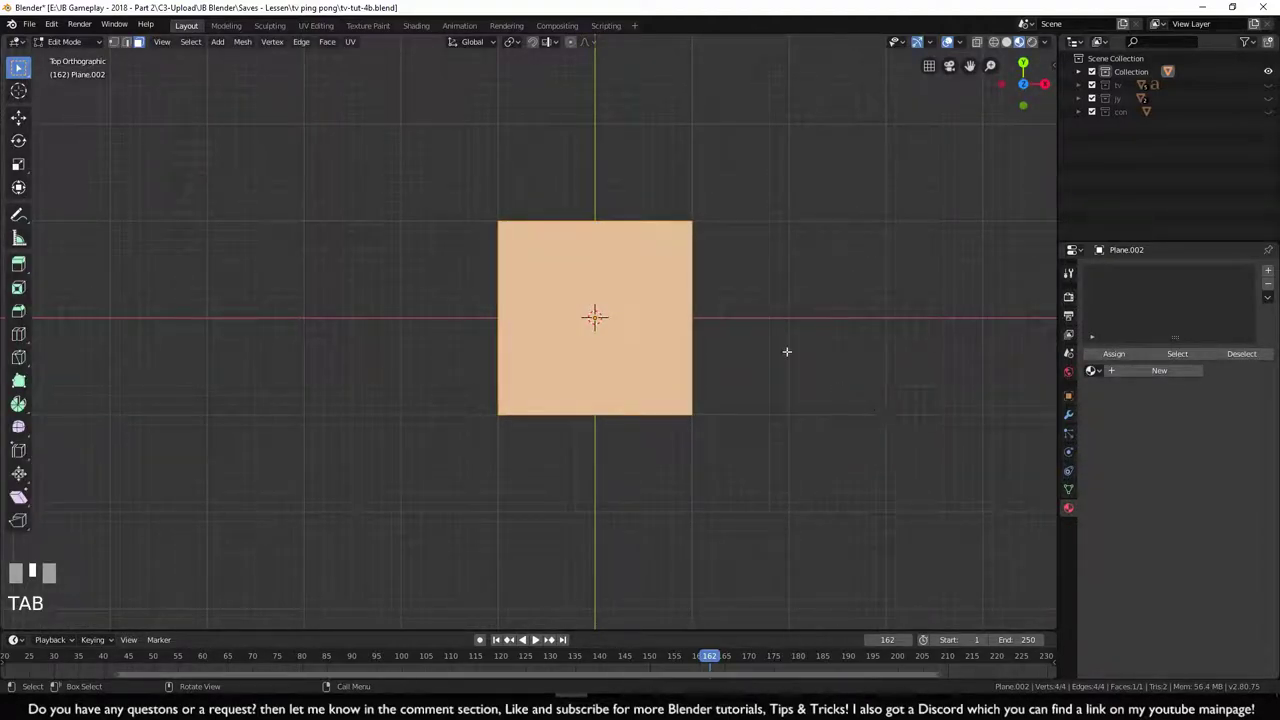
key(1)
click(825, 372)
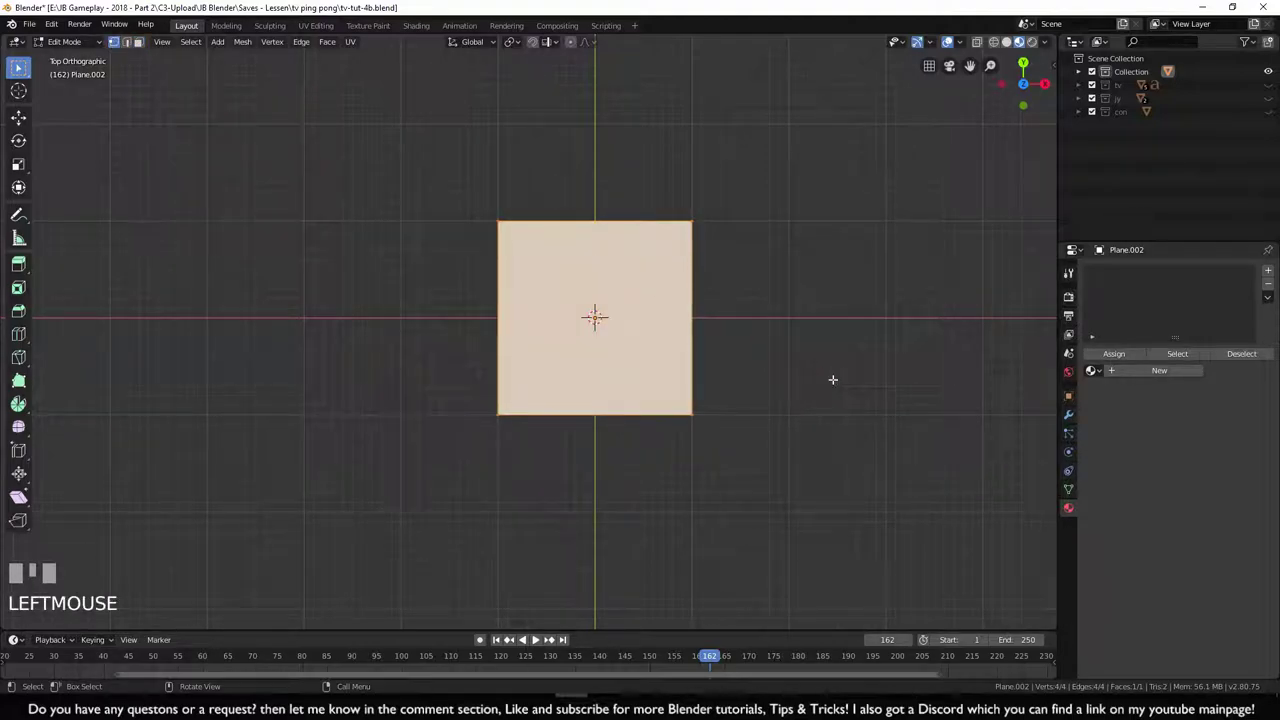
- Scale the whole plane down to 0.9 using snapped increments
key(s)
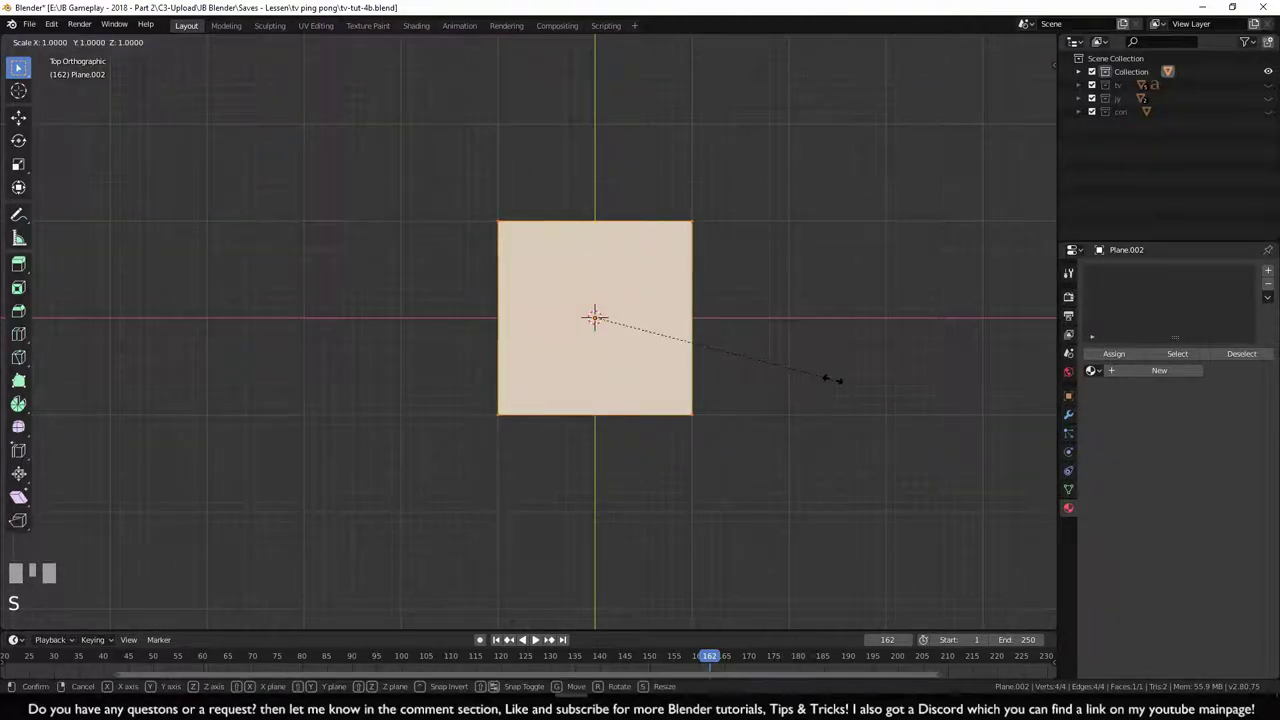
mouse_move(823, 366)
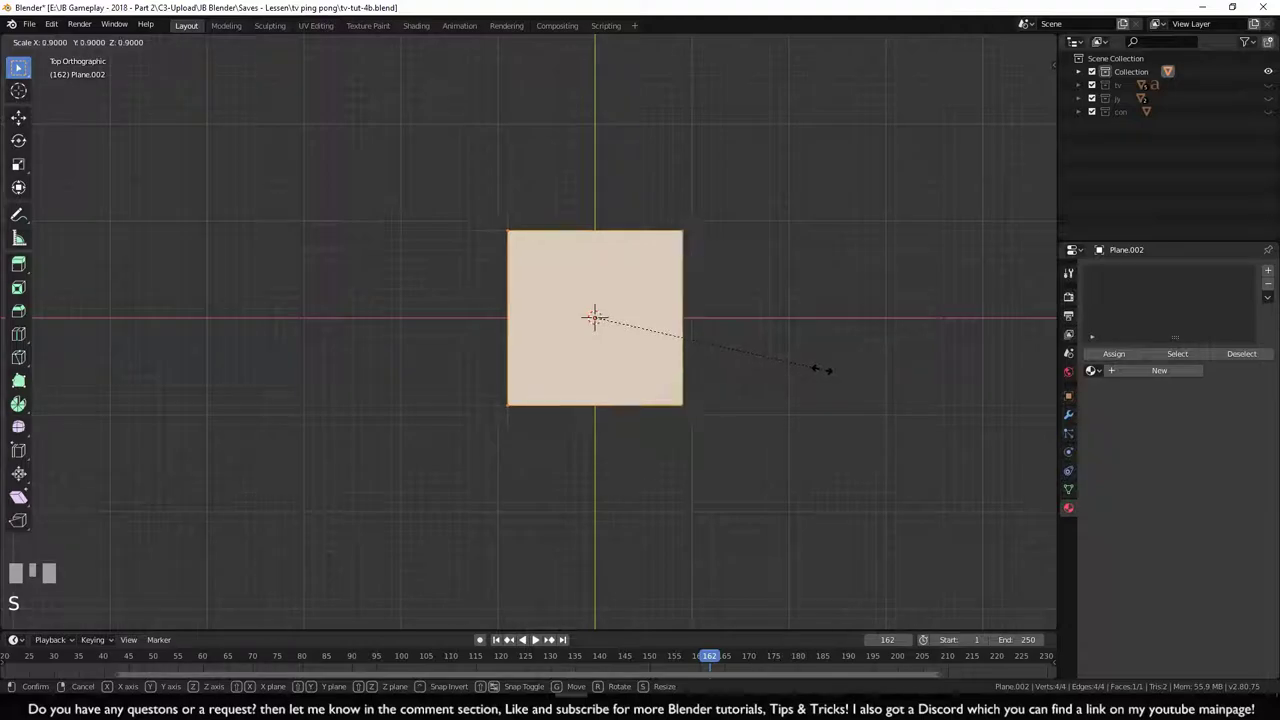
ctrl+click(822, 370)
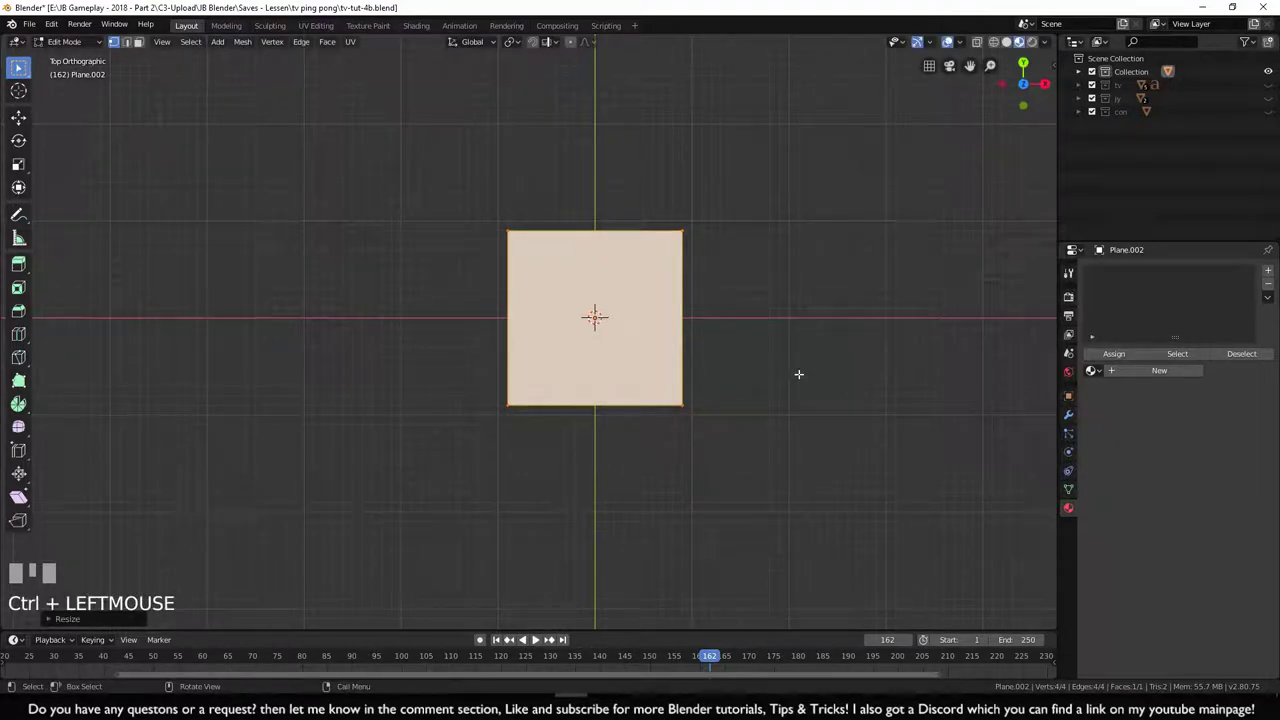
- Move the plane's geometry about 1 m along positive X and negative Y, leaving a small gap to both axes
shift+middle_drag(797, 371, 746, 383)
scroll(720, 375, down, 2)
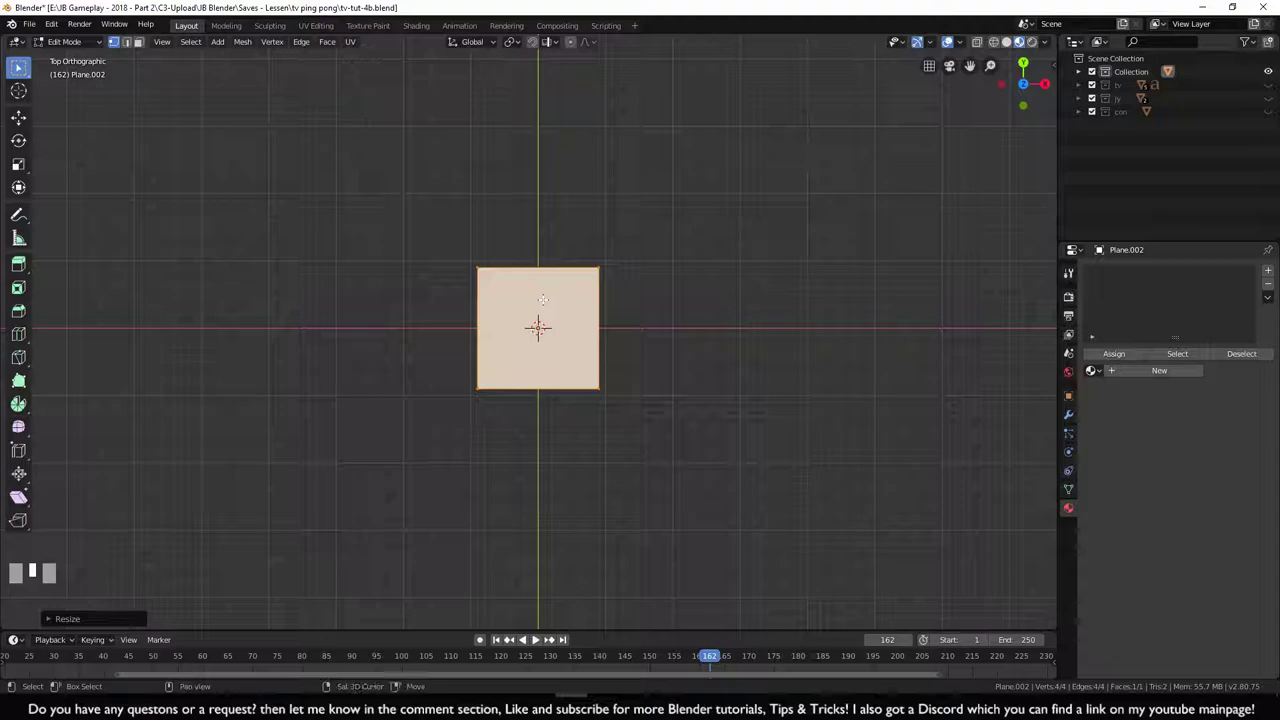
scroll(566, 399, down, 10)
scroll(495, 387, up, 8)
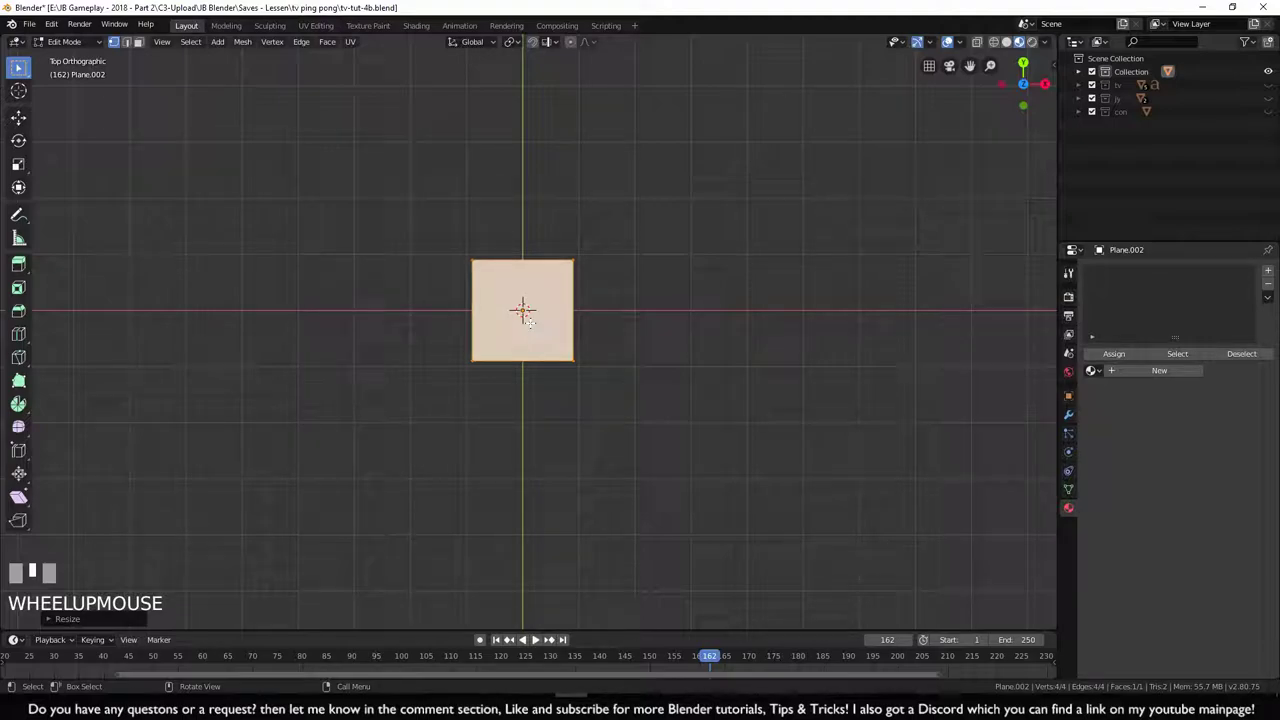
key(g)
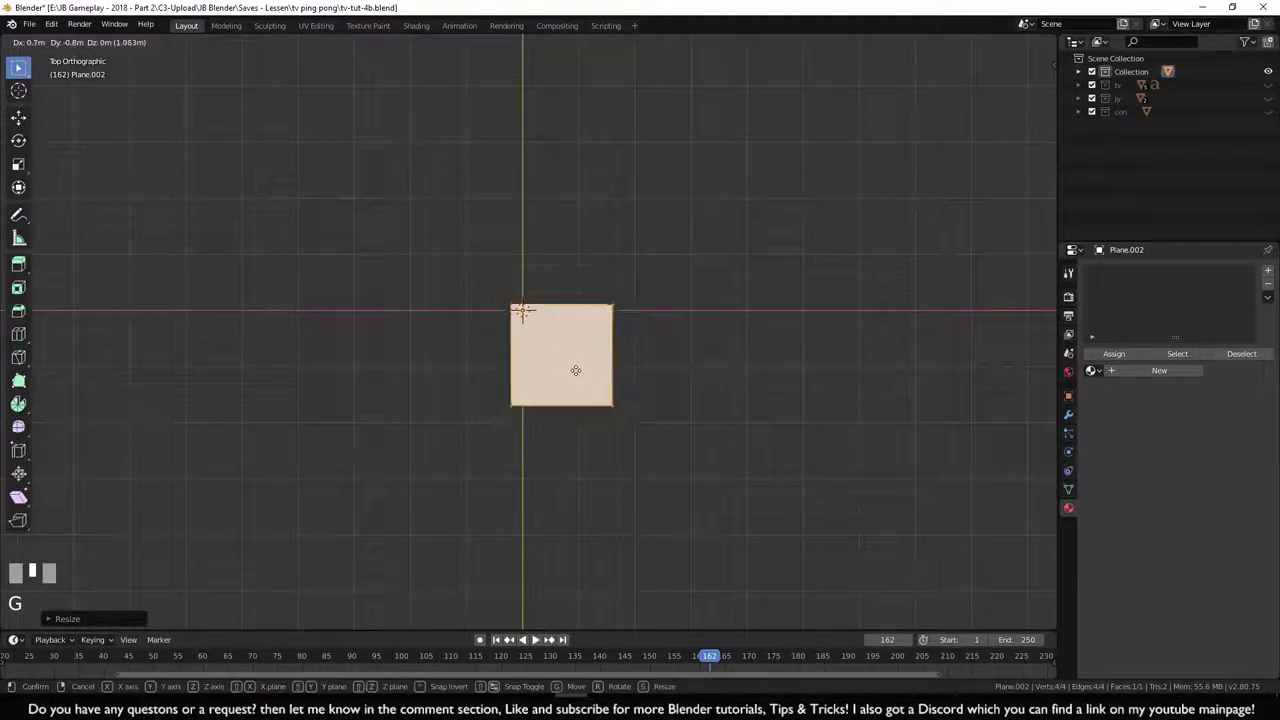
ctrl+click(586, 376)
scroll(744, 441, down, 1)
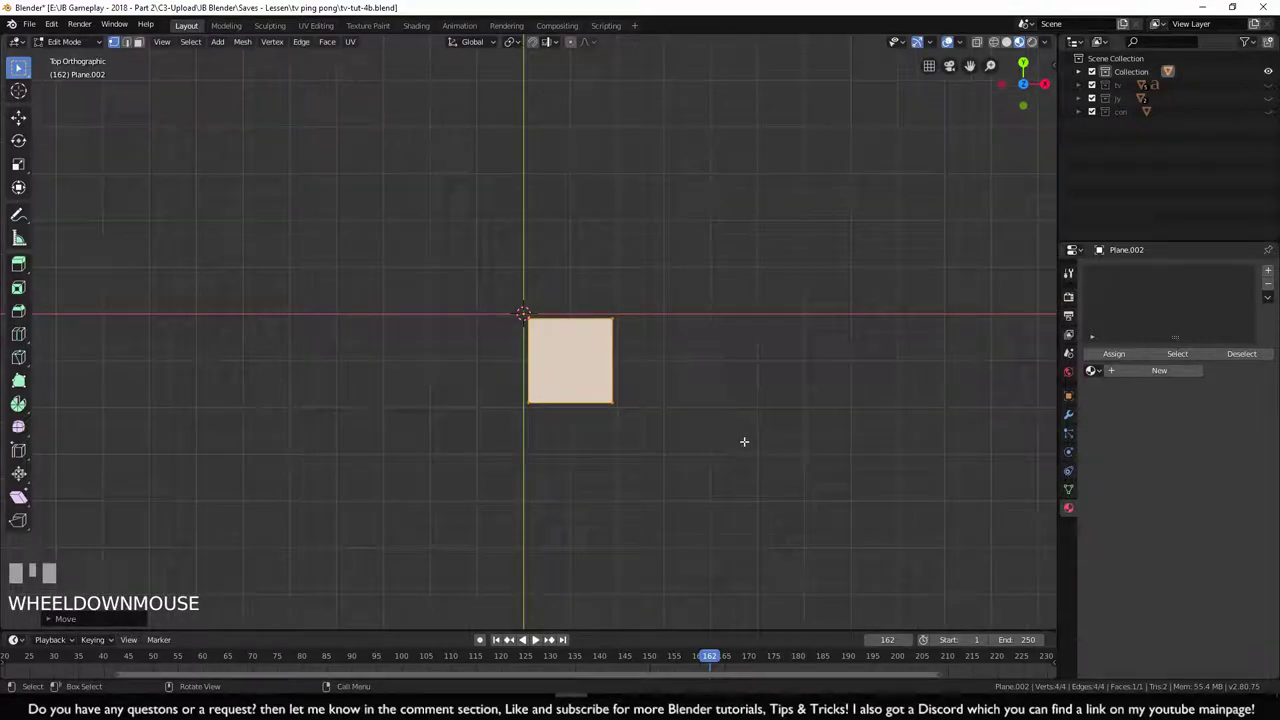
- Add a Mirror modifier on the X and Y axes to the plane and apply it in Object Mode
click(1068, 420)
click(1139, 268)
click(1118, 270)
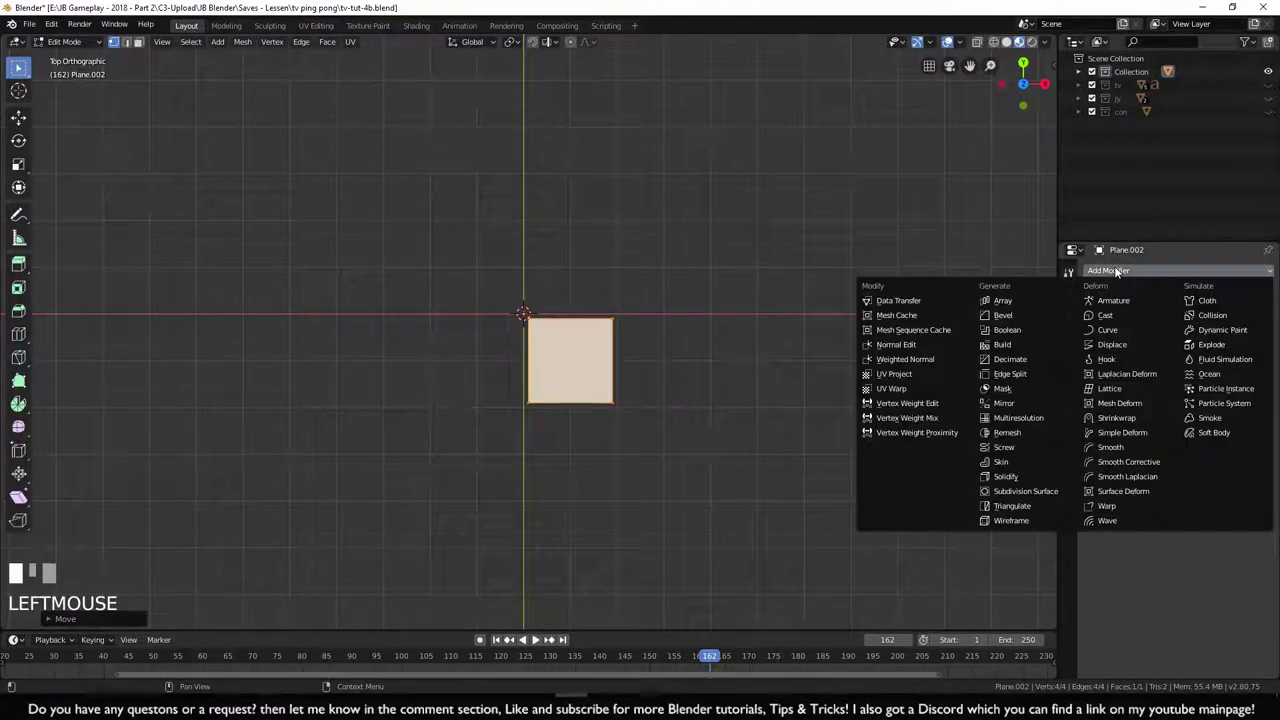
click(1003, 403)
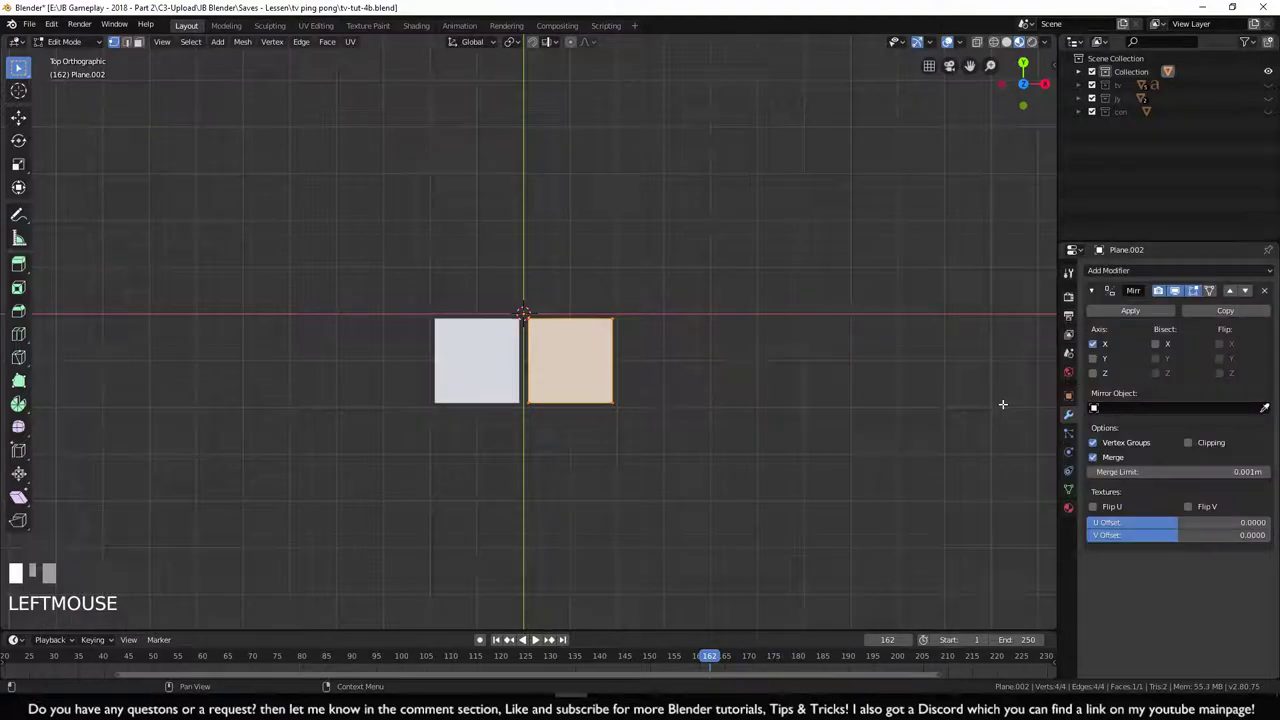
click(1092, 358)
scroll(680, 409, down, 1)
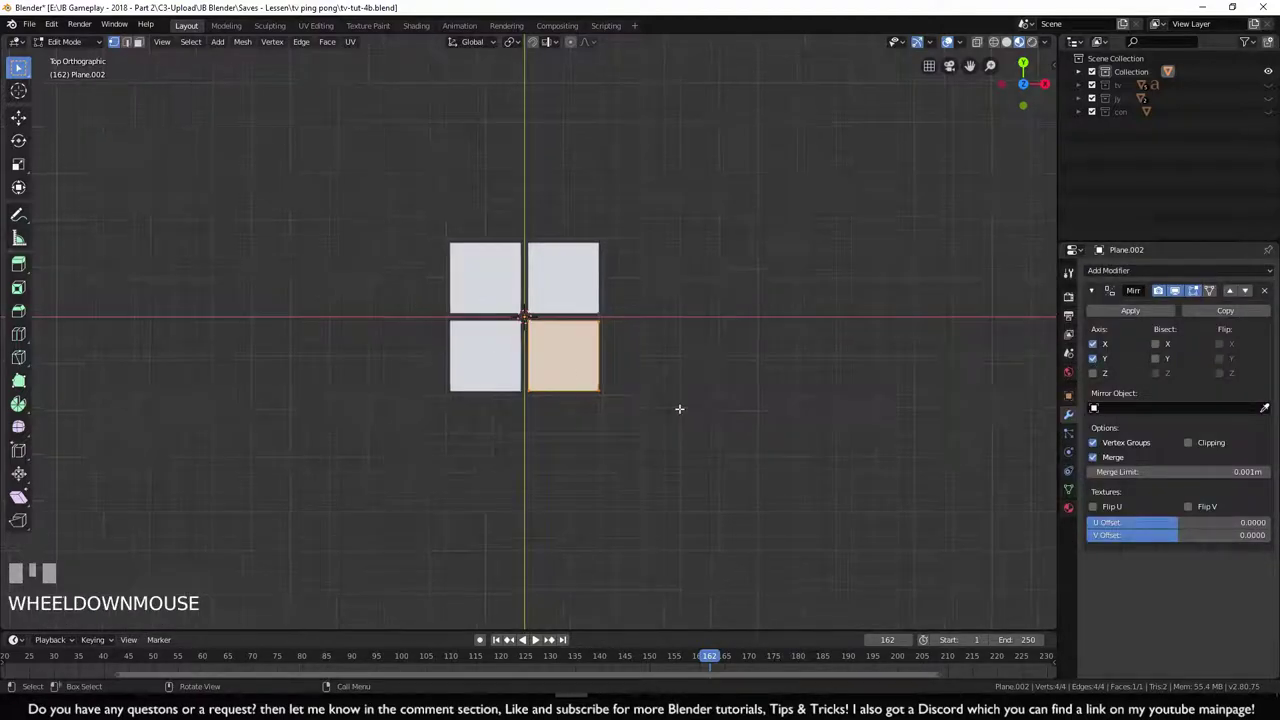
scroll(581, 369, up, 1)
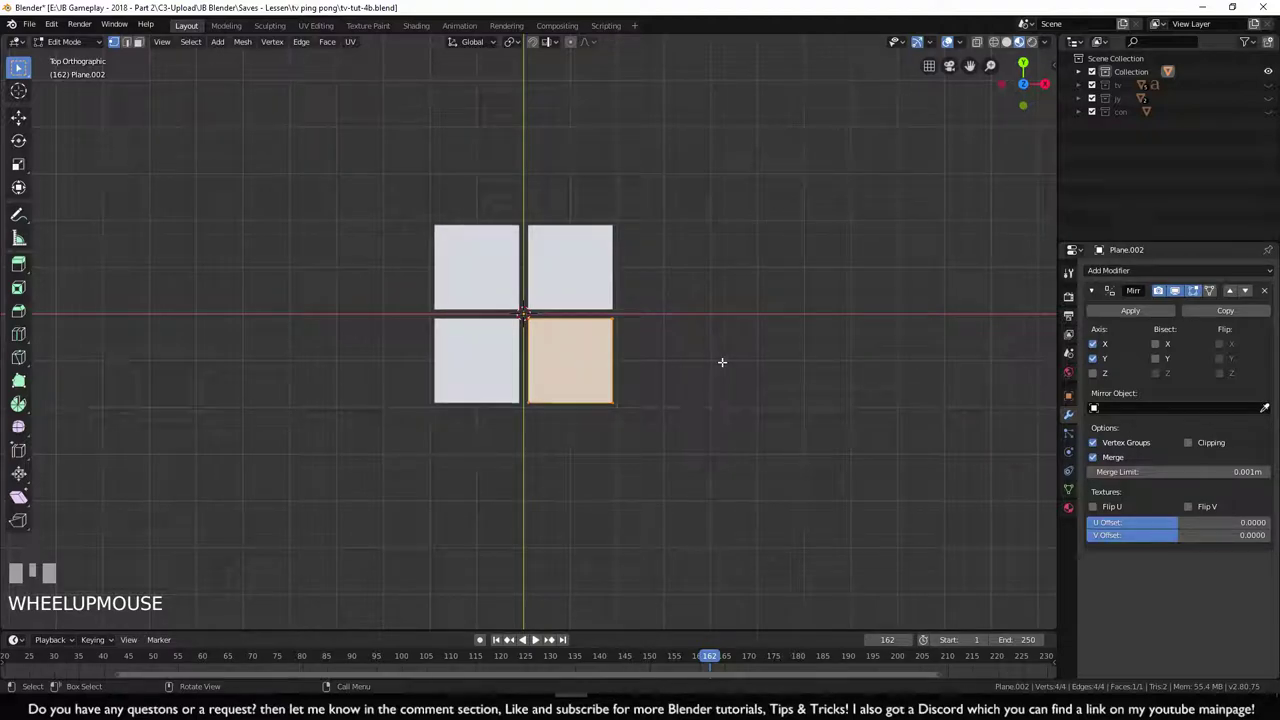
key(Tab)
click(1099, 312)
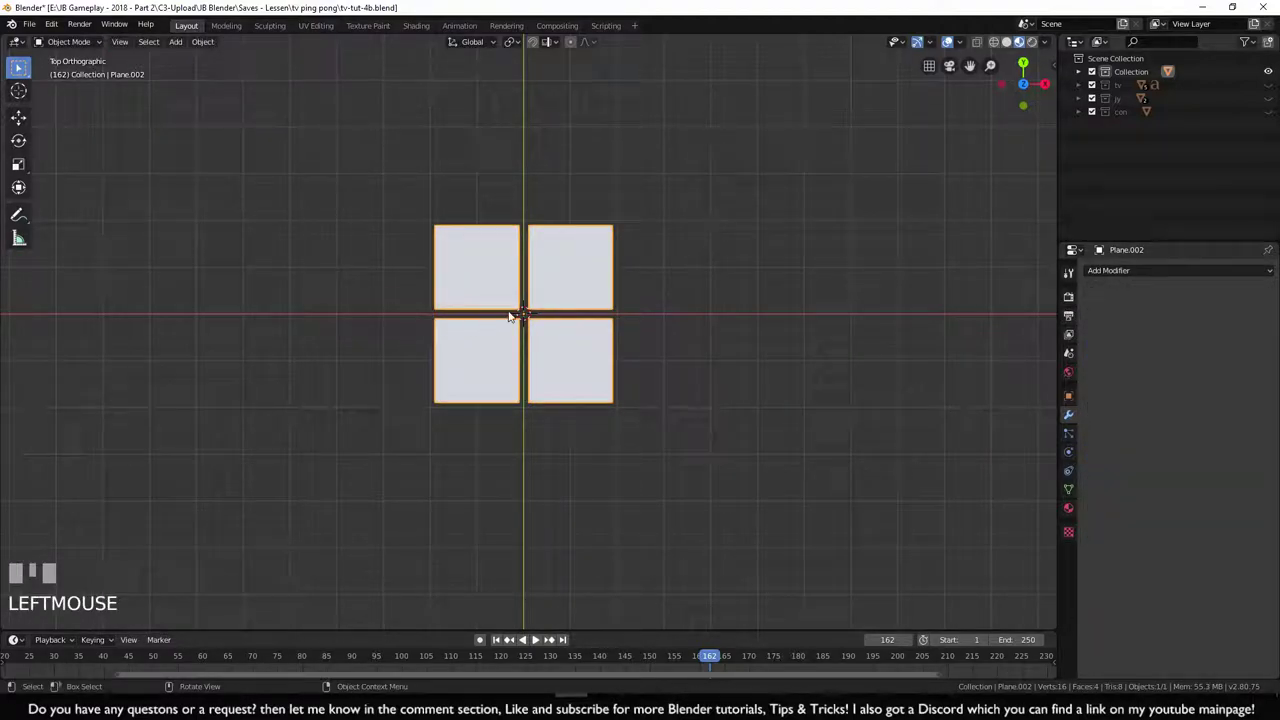
- In Edit Mode, move the four squares' geometry about 2 m along positive X and 2 m along negative Y using snapped increments
key(Tab)
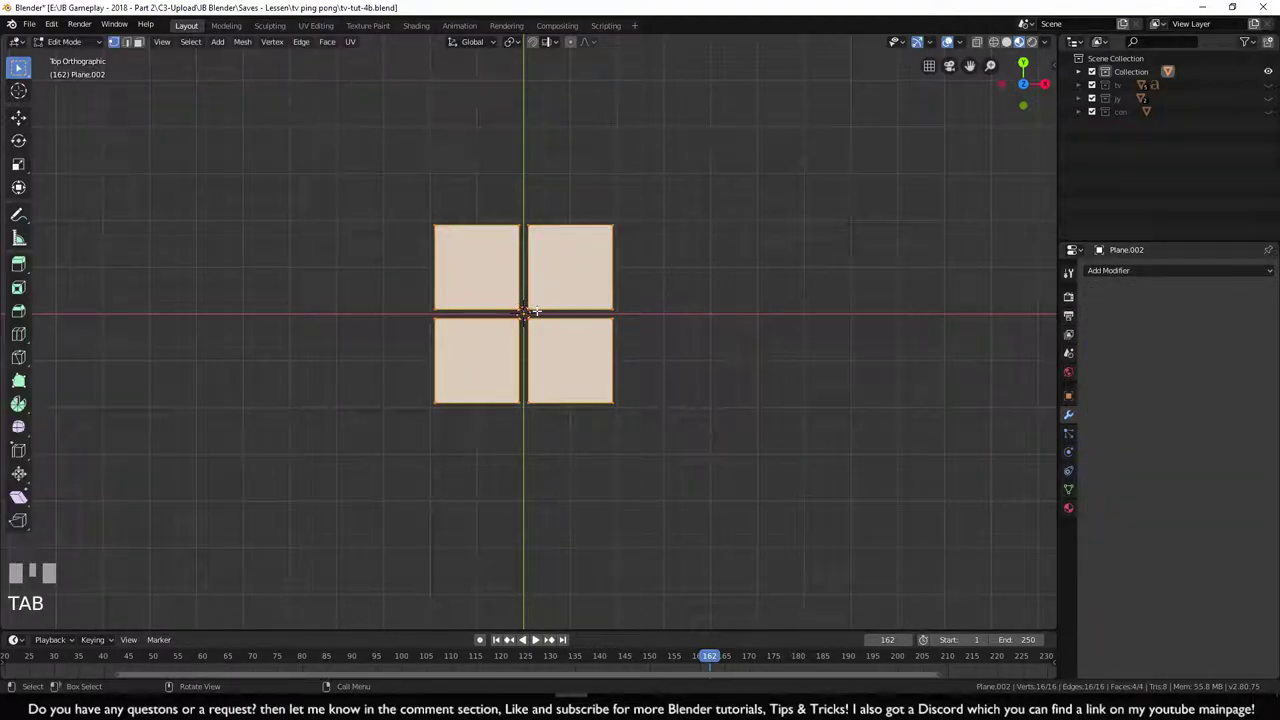
key(g)
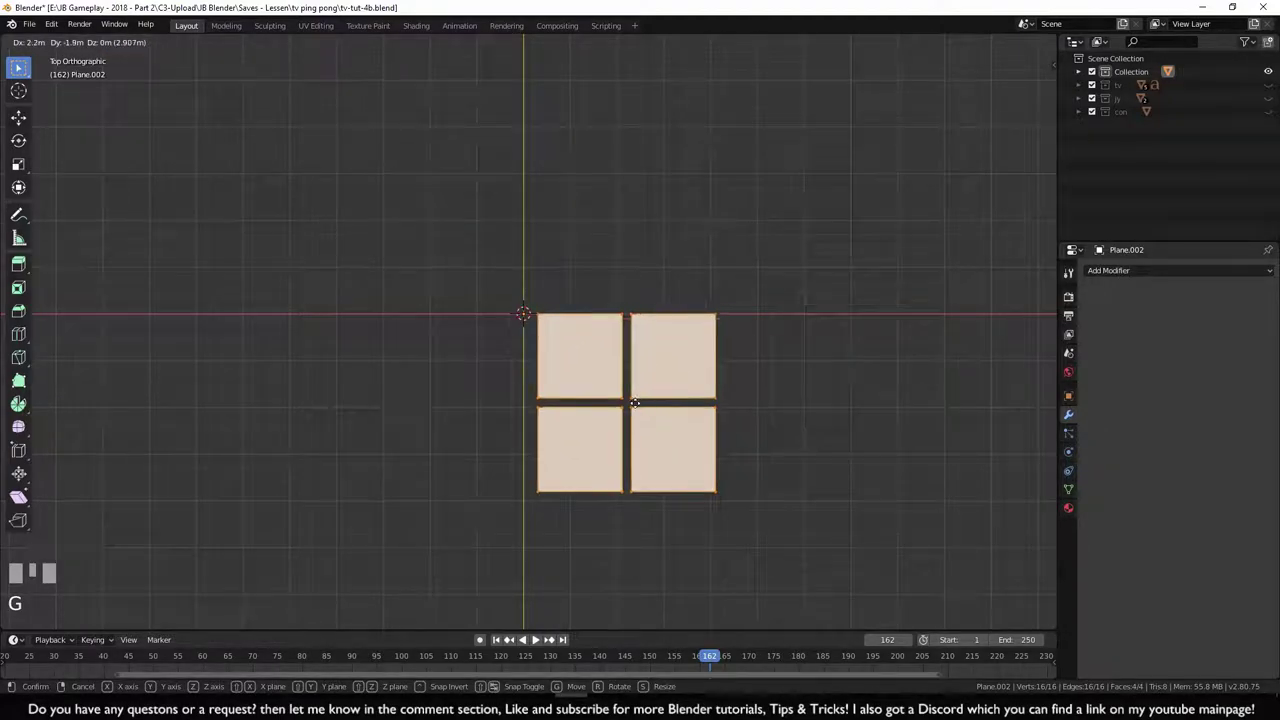
ctrl+click(629, 405)
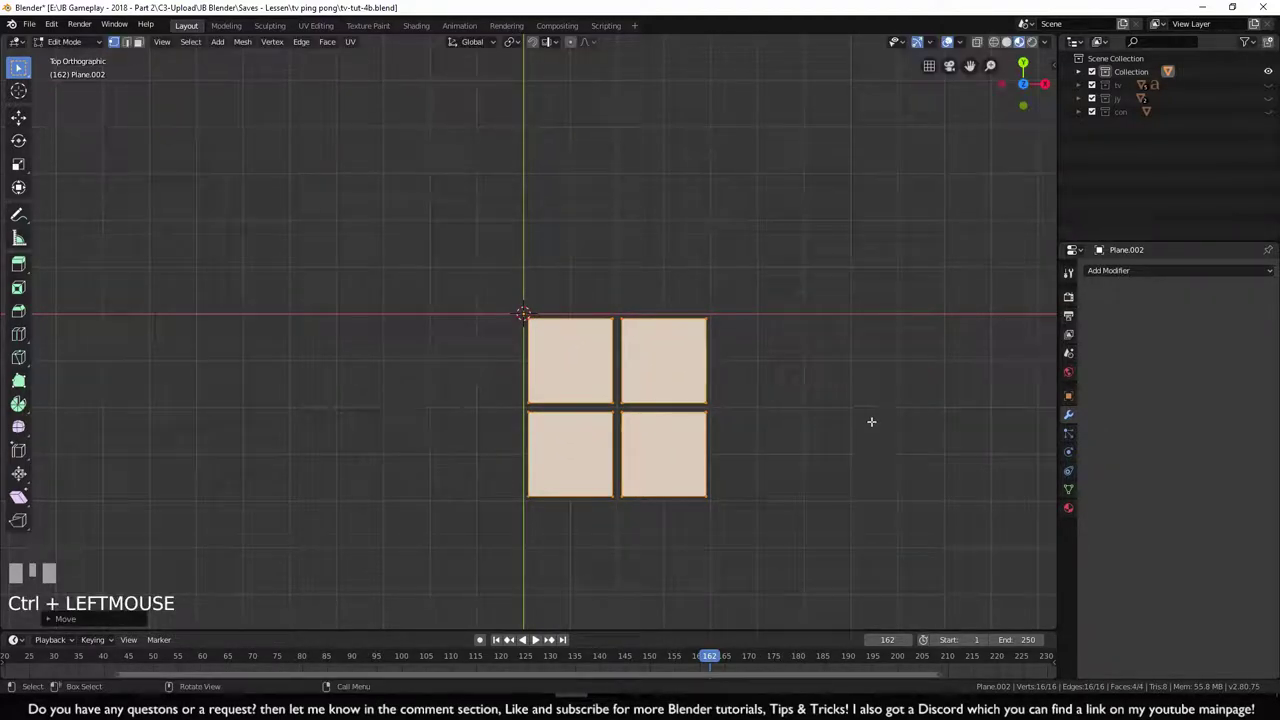
- Add a Mirror modifier on the X and Y axes to the four squares and apply it in Object Mode
click(1108, 271)
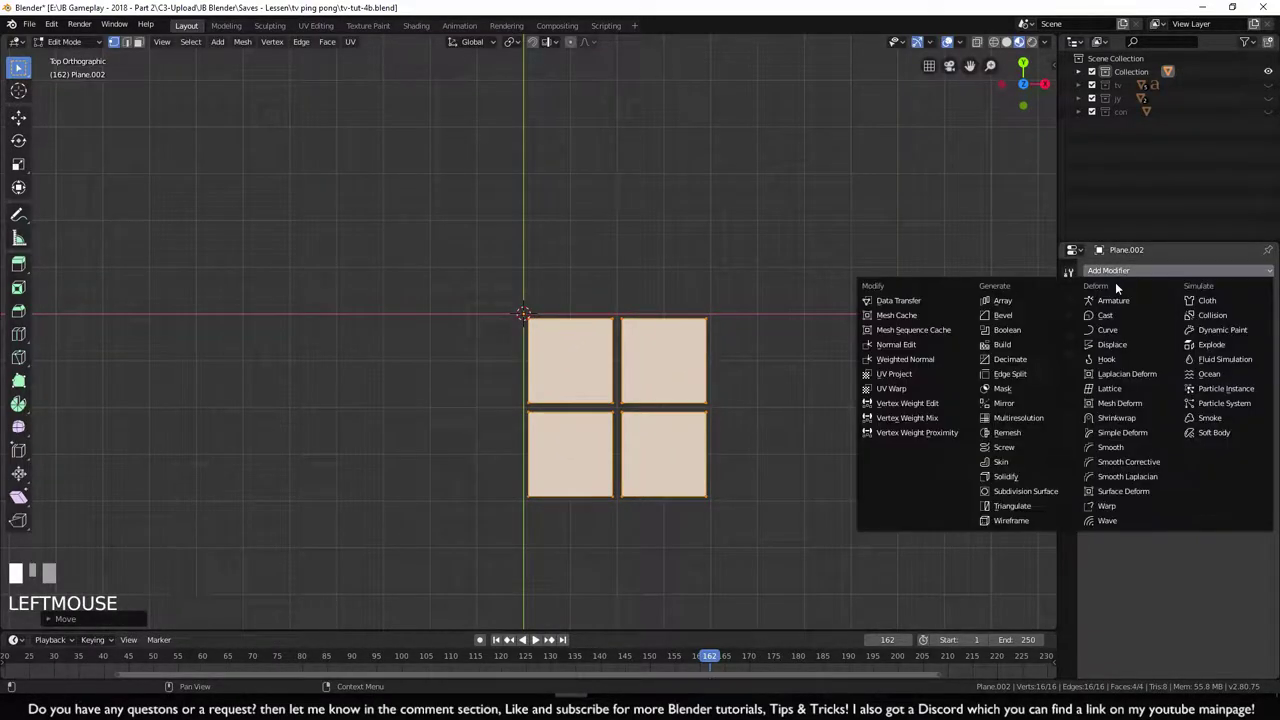
click(1037, 402)
click(1092, 358)
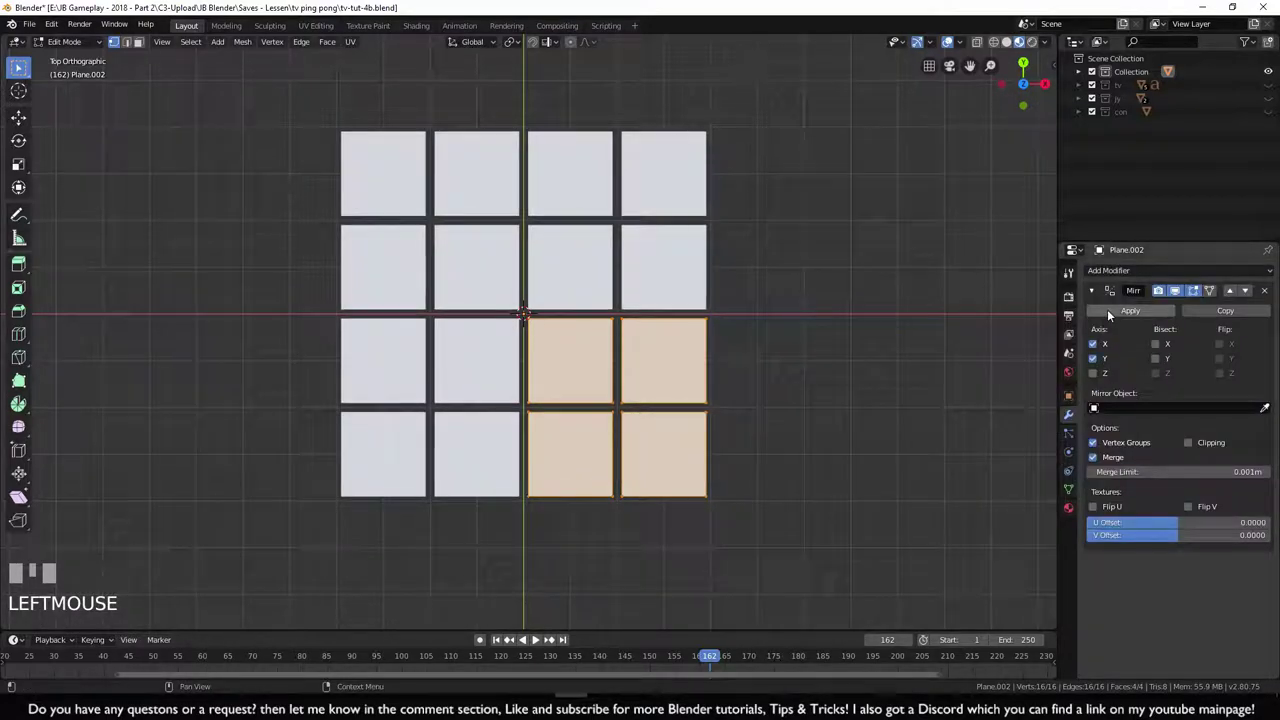
key(Tab)
click(1128, 310)
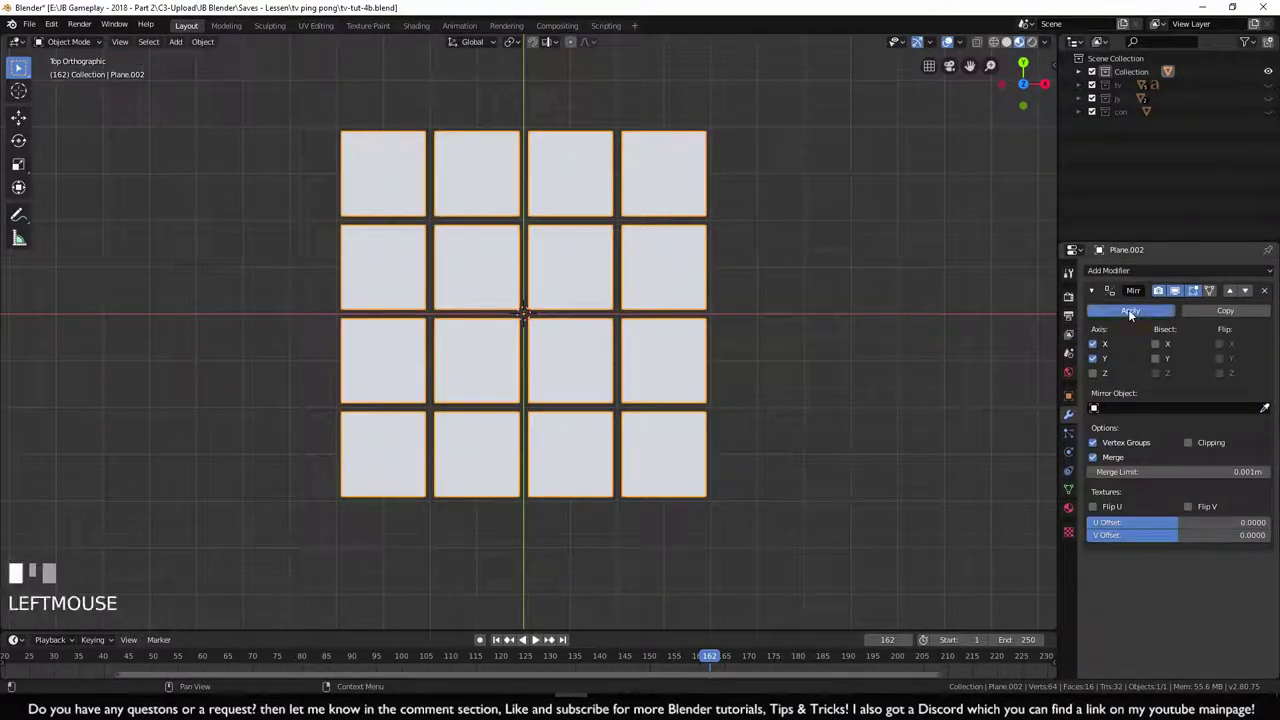
- Duplicate the 4 by 4 grid object and place the copy about 20 m away along negative X
scroll(700, 392, down, 3)
scroll(655, 400, down, 1)
scroll(597, 360, down, 2)
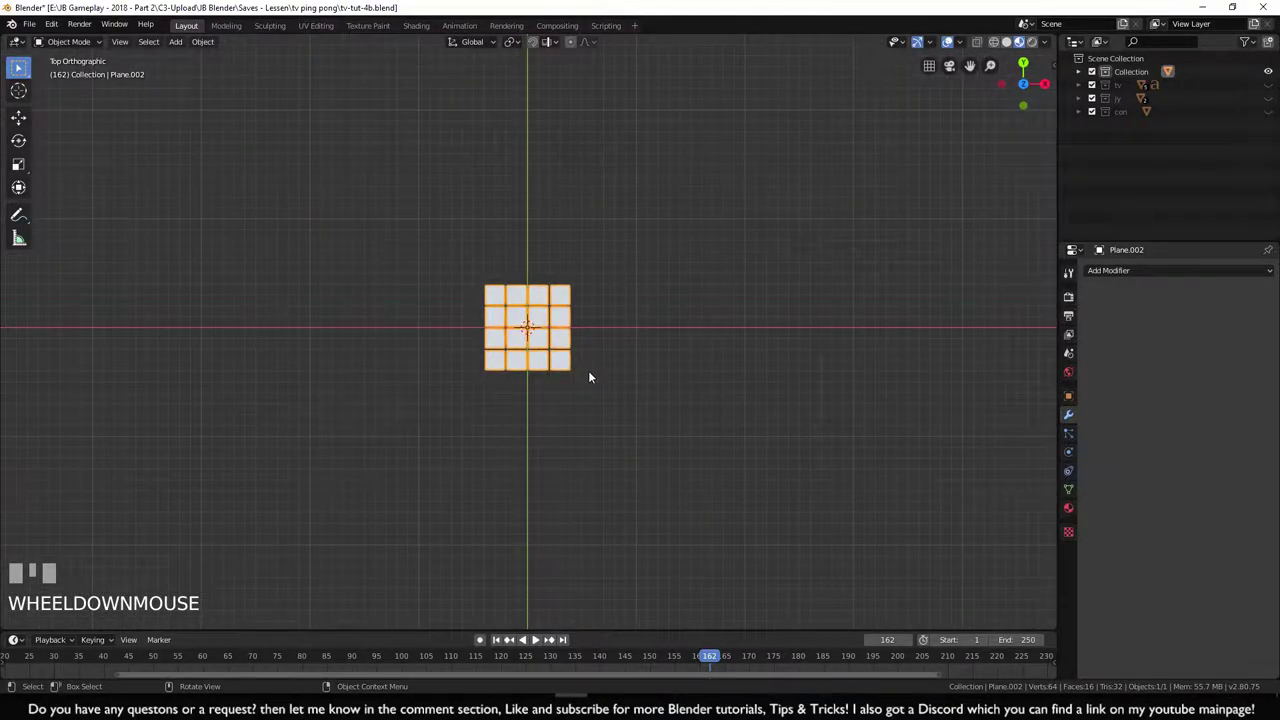
scroll(588, 370, up, 2)
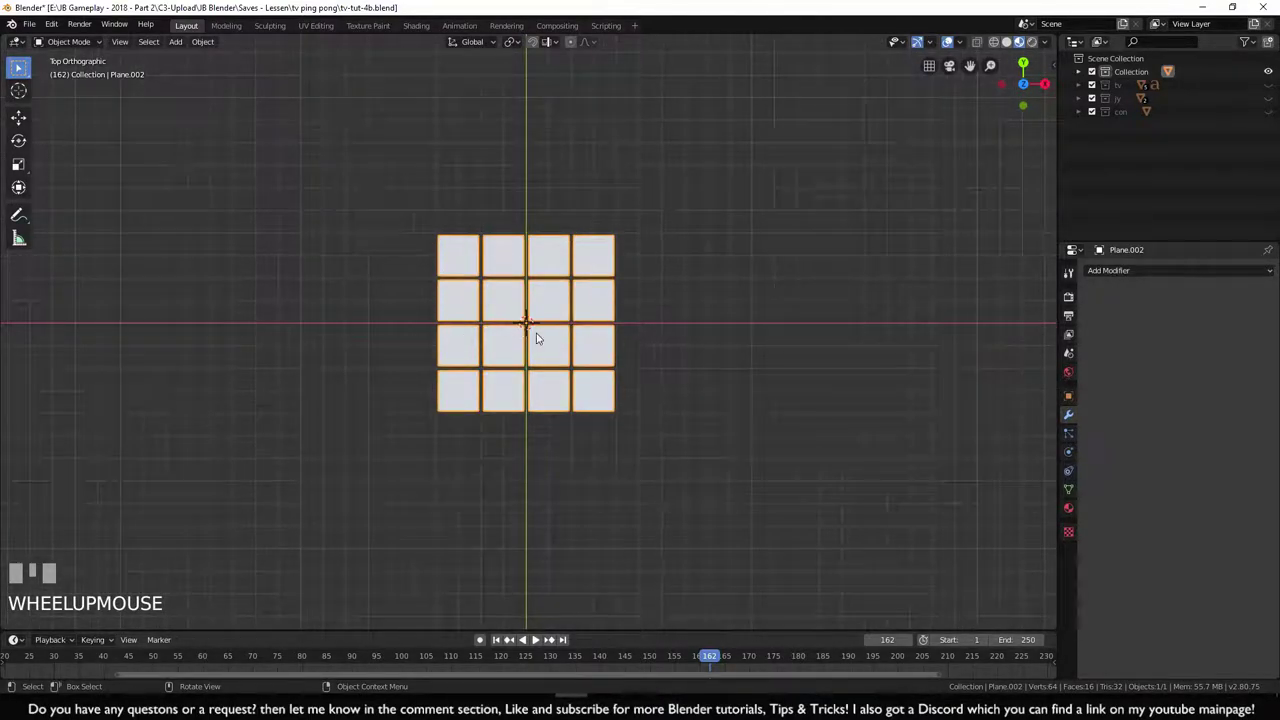
scroll(656, 358, down, 3)
scroll(656, 358, up, 2)
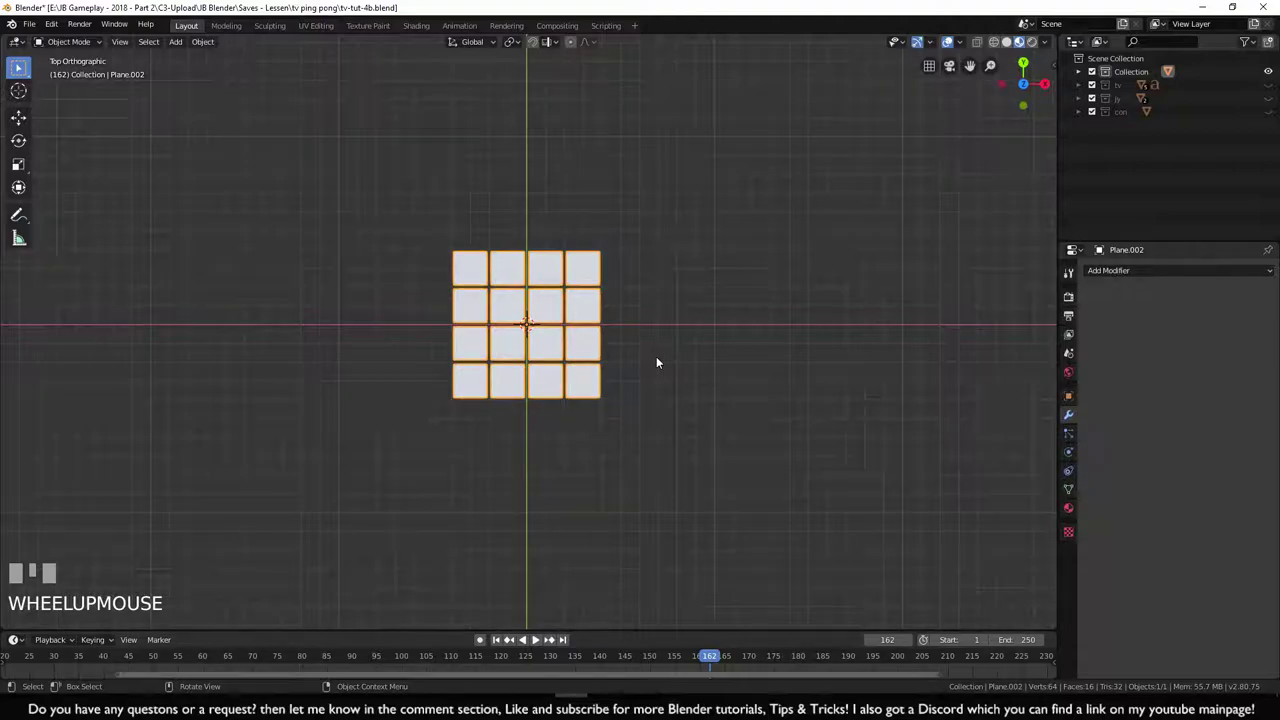
shift+middle_drag(603, 343, 780, 371)
scroll(819, 354, down, 1)
scroll(819, 354, down, 1)
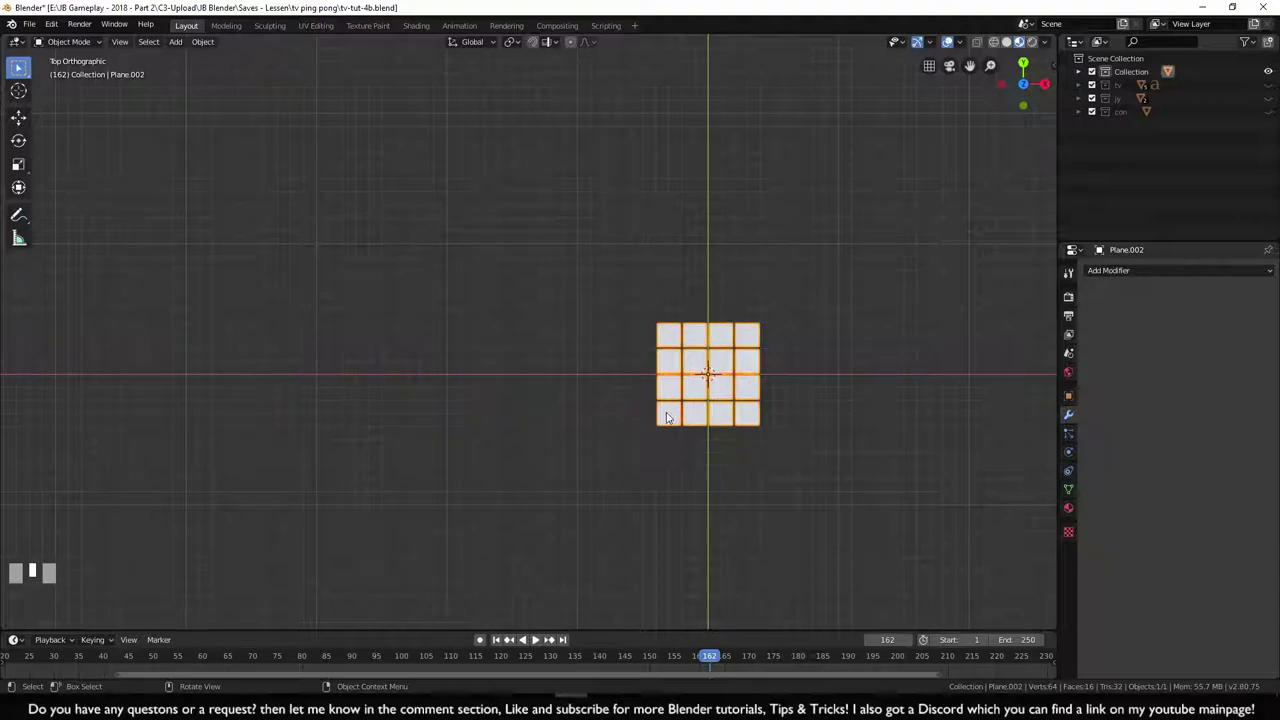
scroll(724, 418, up, 1)
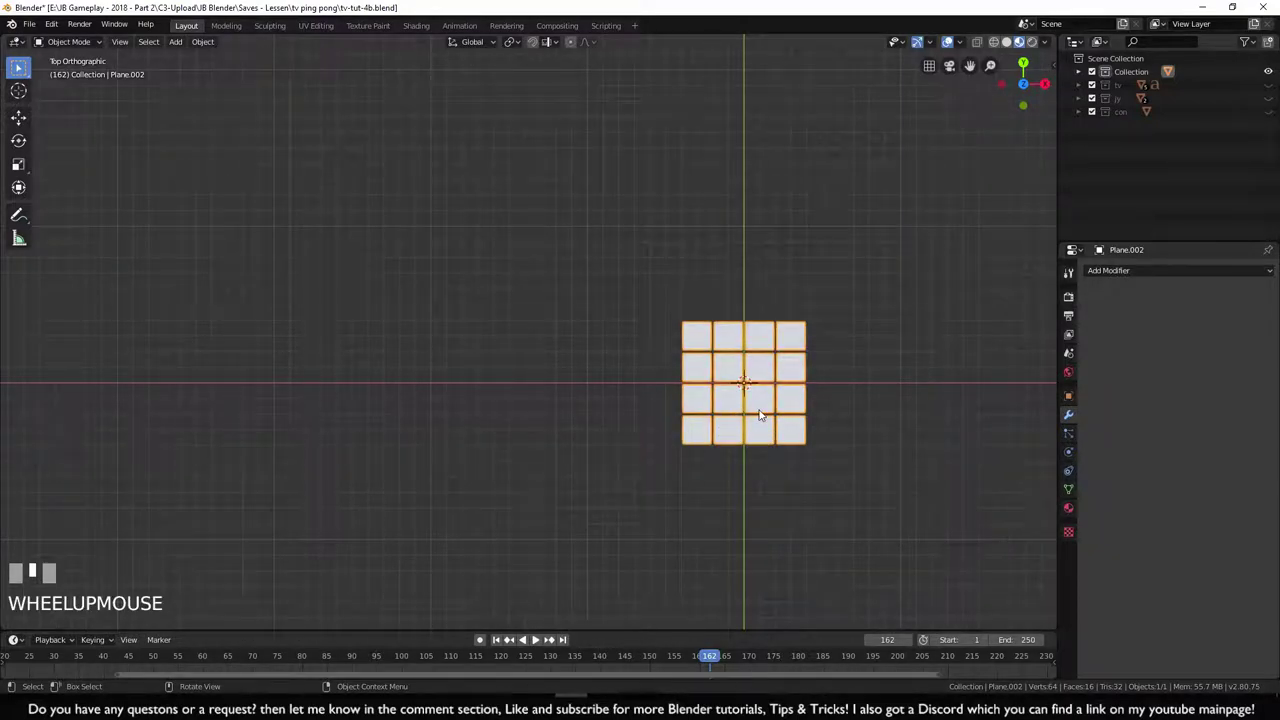
key(shift+d)
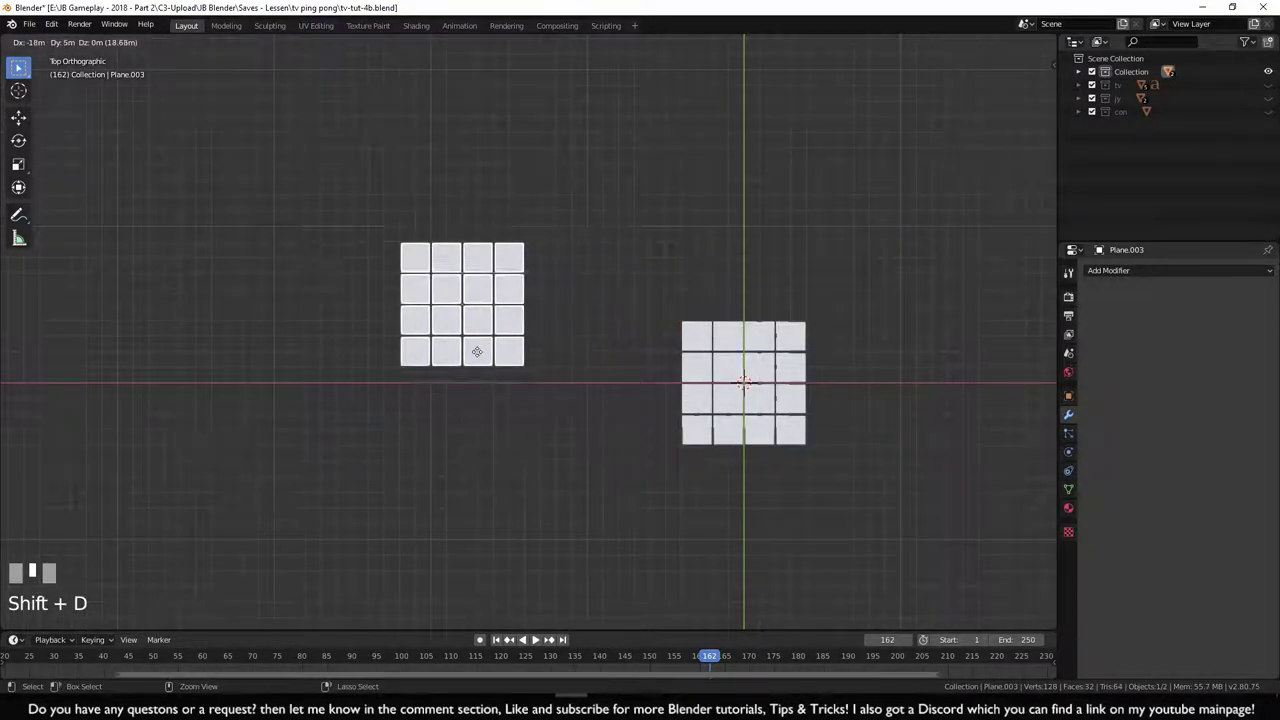
click(445, 411)
shift+middle_drag(466, 410, 541, 410)
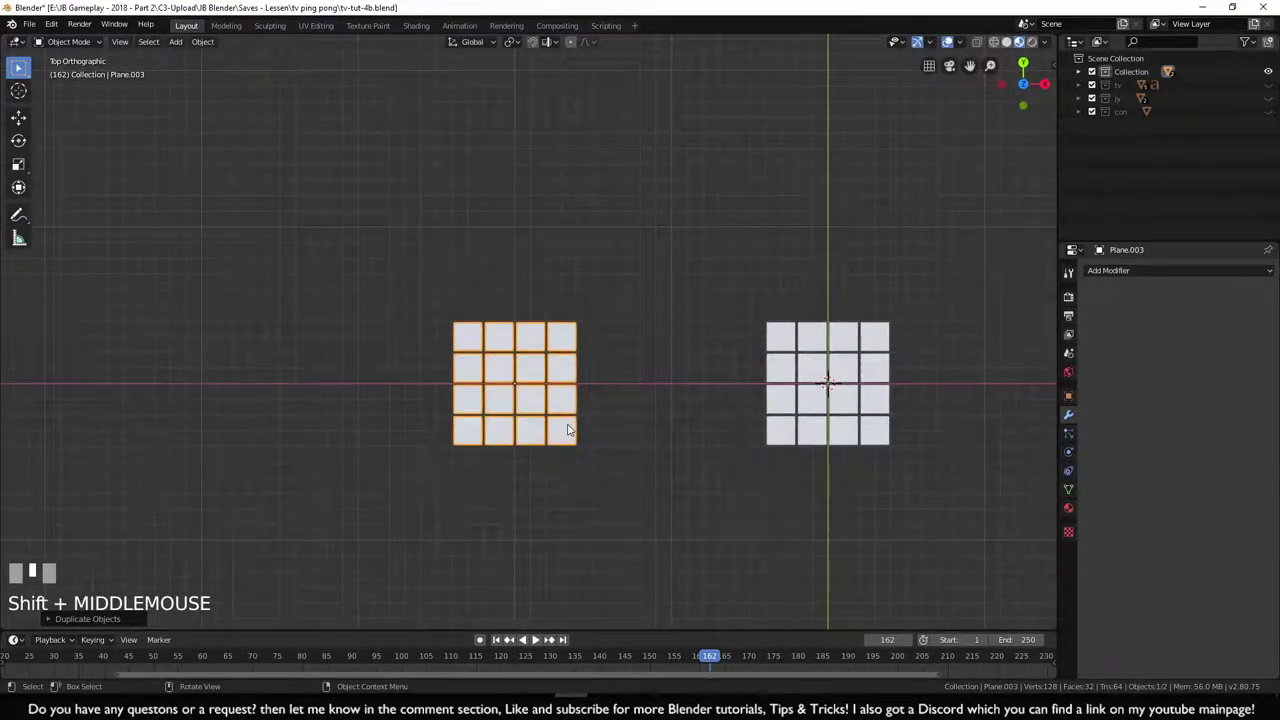
- In Edit Mode, duplicate the copied grid's geometry twice along positive Y, 8 m each time, stacking the blocks into a strip
key(Tab)
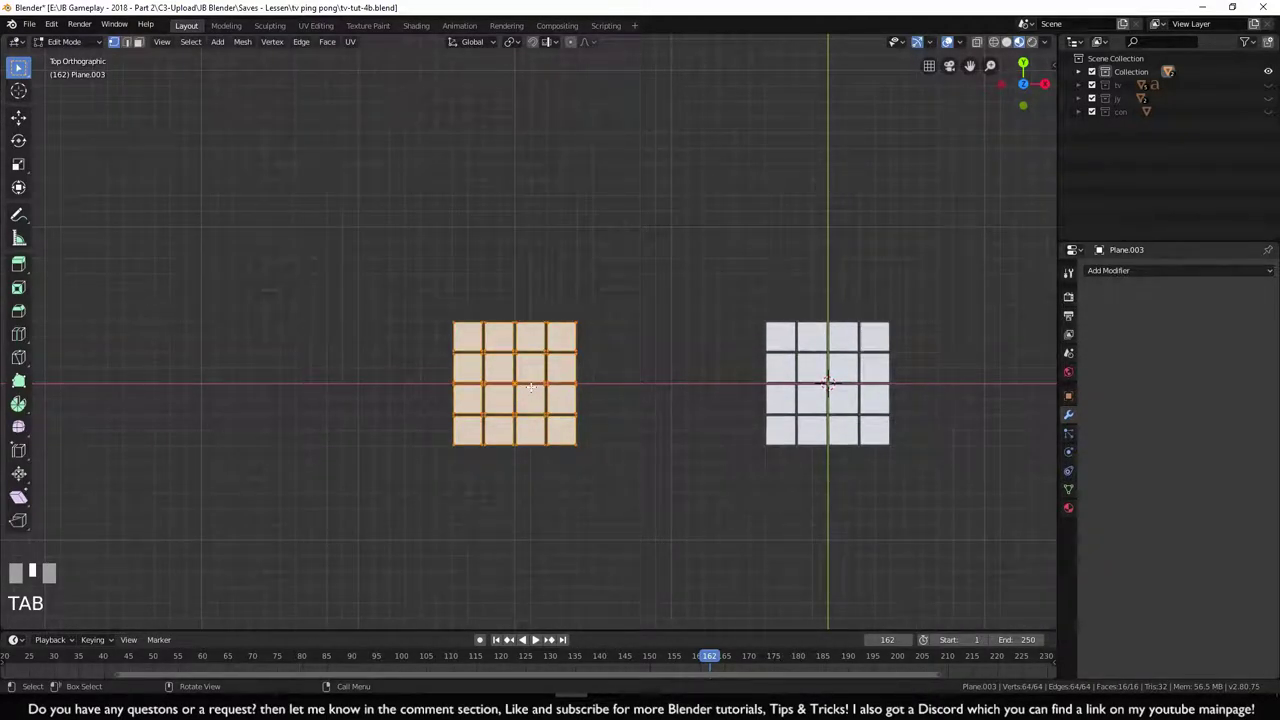
key(shift+d)
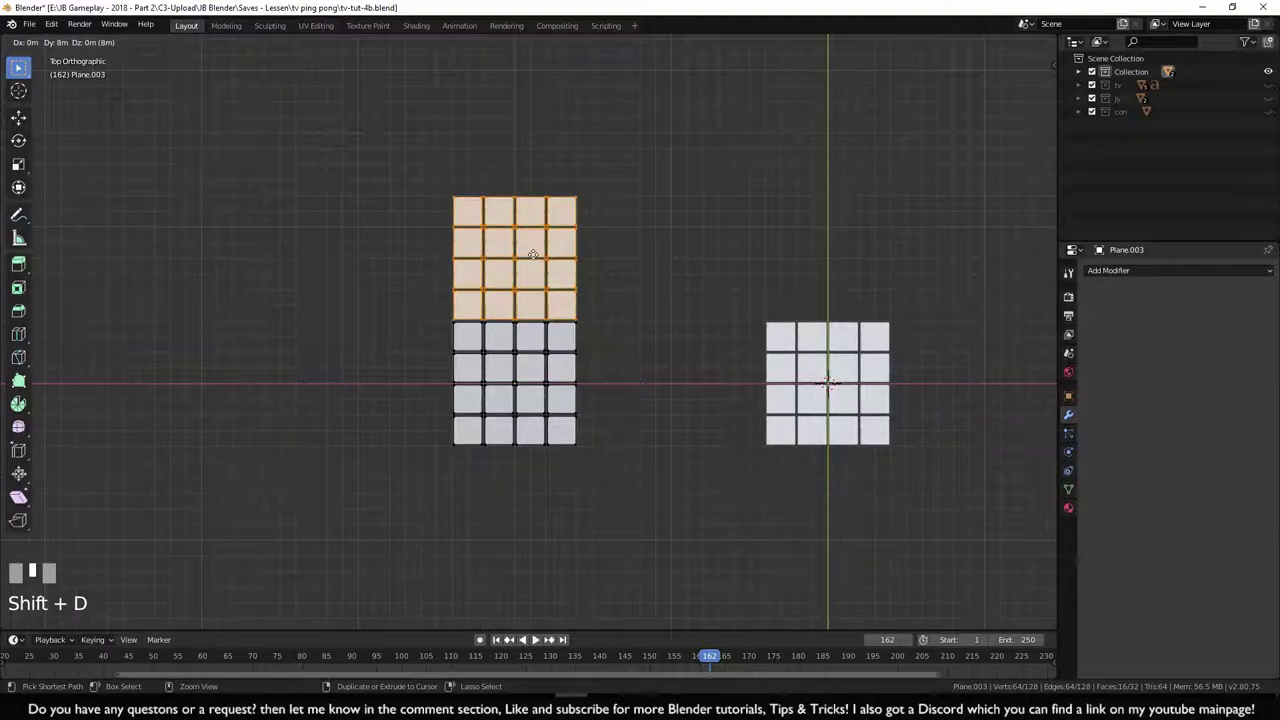
ctrl+click(525, 245)
scroll(520, 255, down, 1)
key(shift+d)
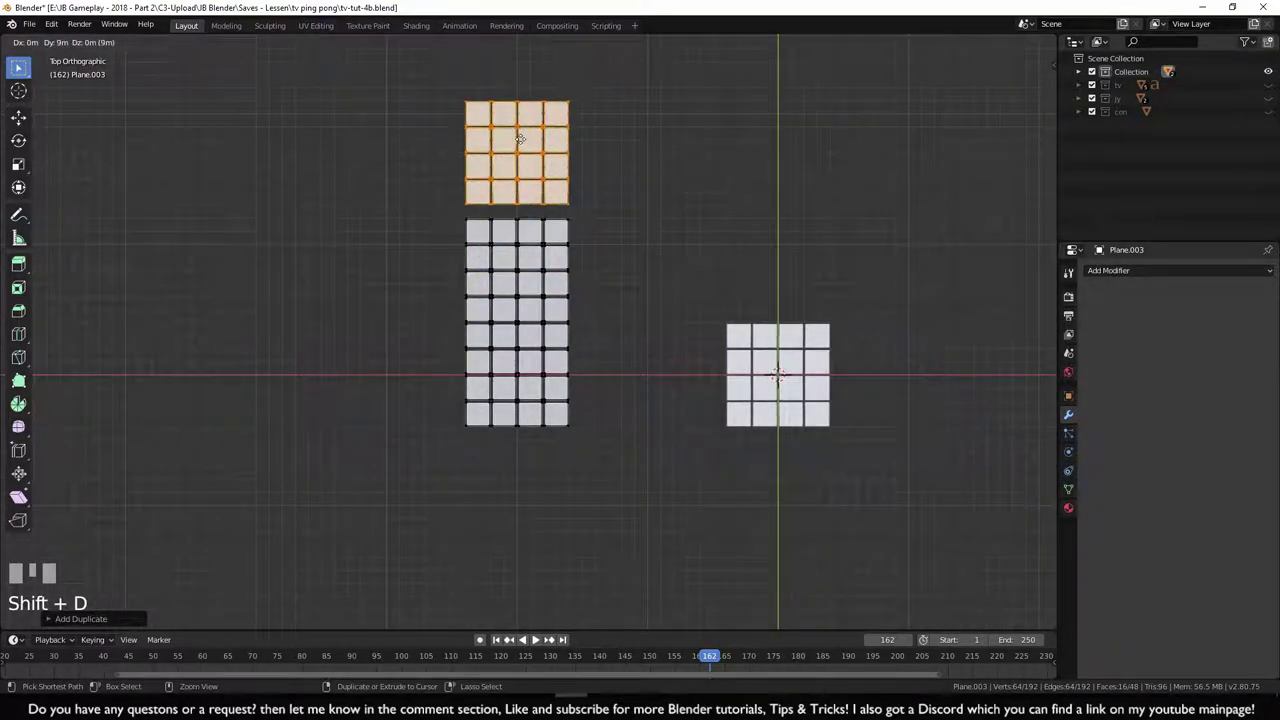
ctrl+click(550, 246)
- Duplicate the strip's entire geometry about 16 m along negative Y so the copy overlaps the strip's lowest four rows
key(a)
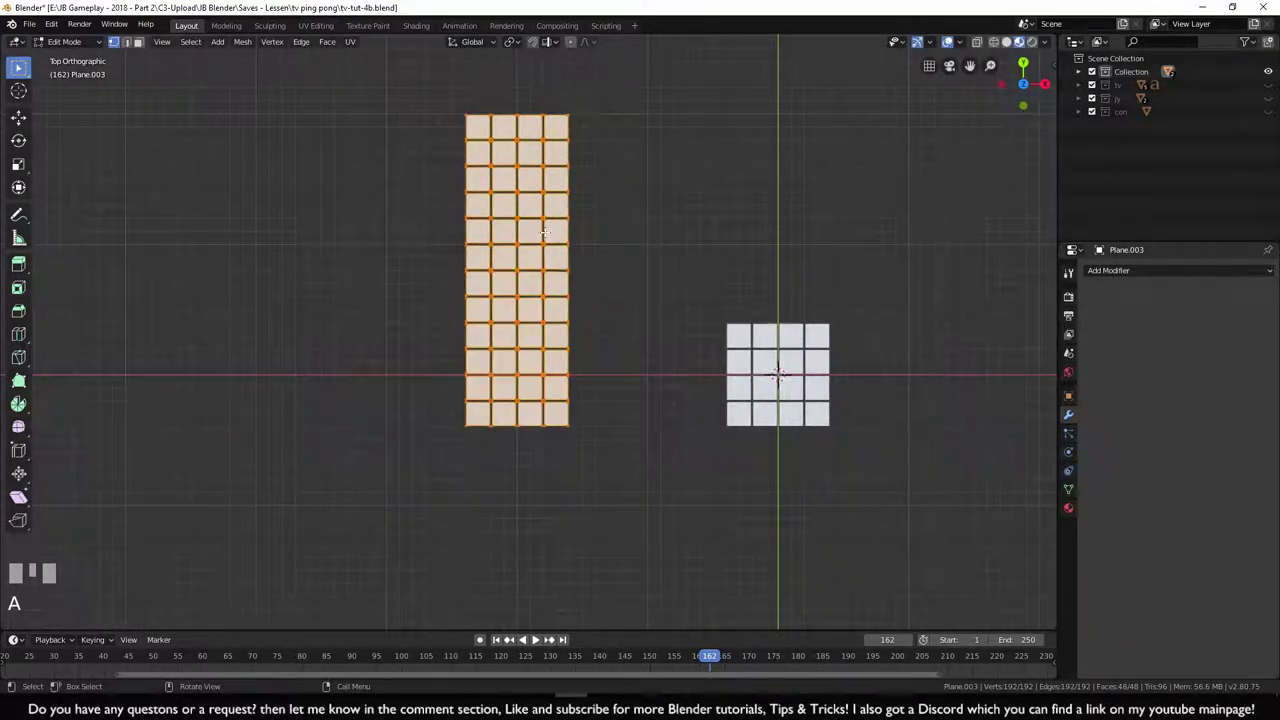
key(shift+d)
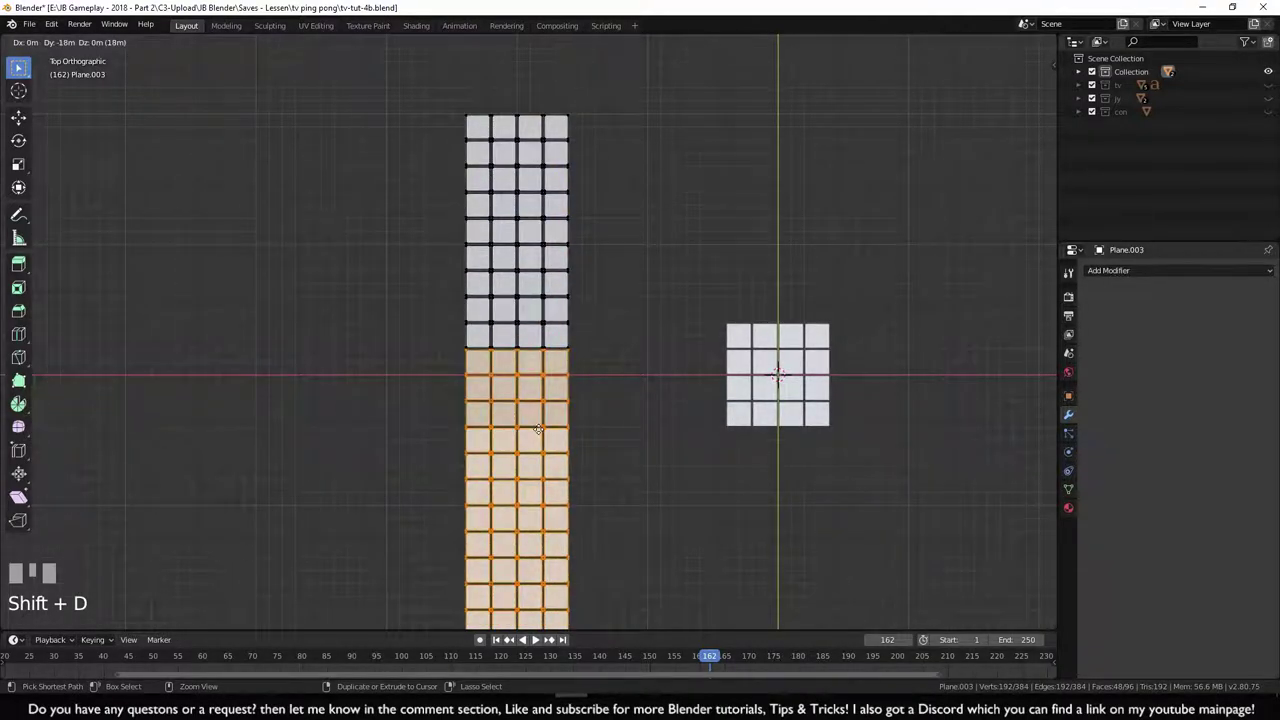
ctrl+click(530, 403)
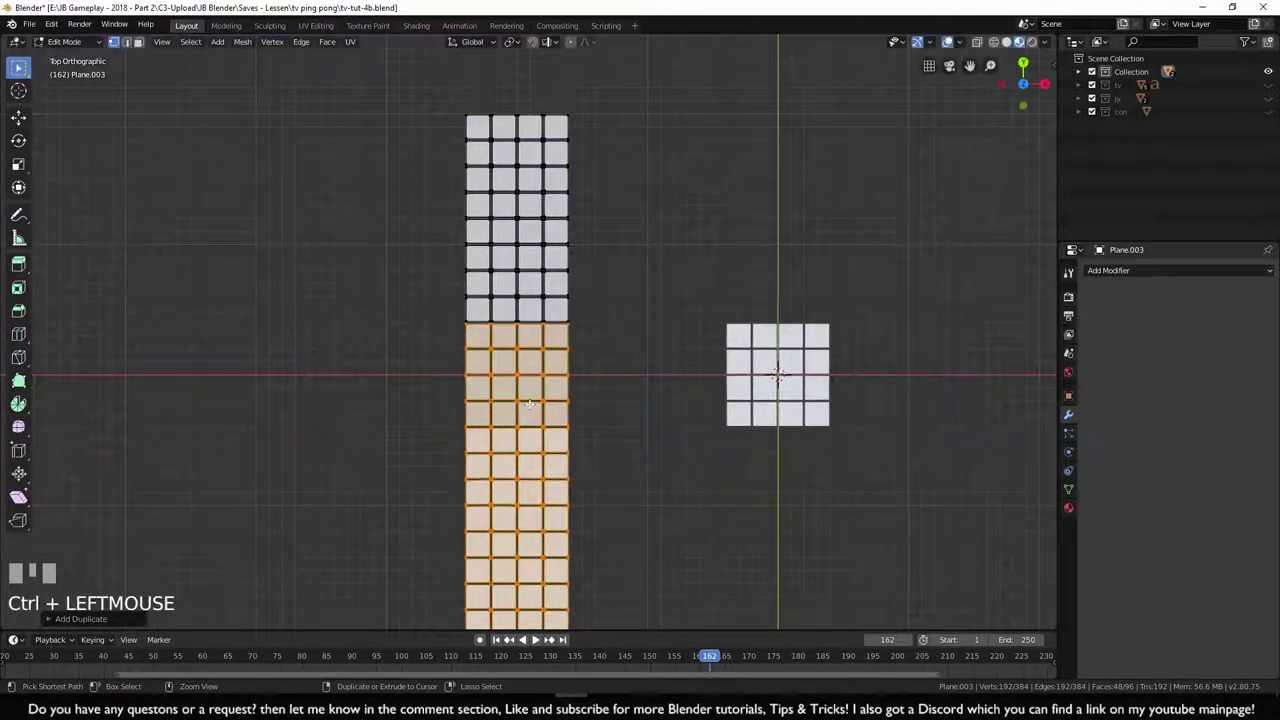
- Select all of the extended strip's vertices and merge the overlapping ones by distance
middle_drag(639, 443, 474, 334)
scroll(471, 386, up, 6)
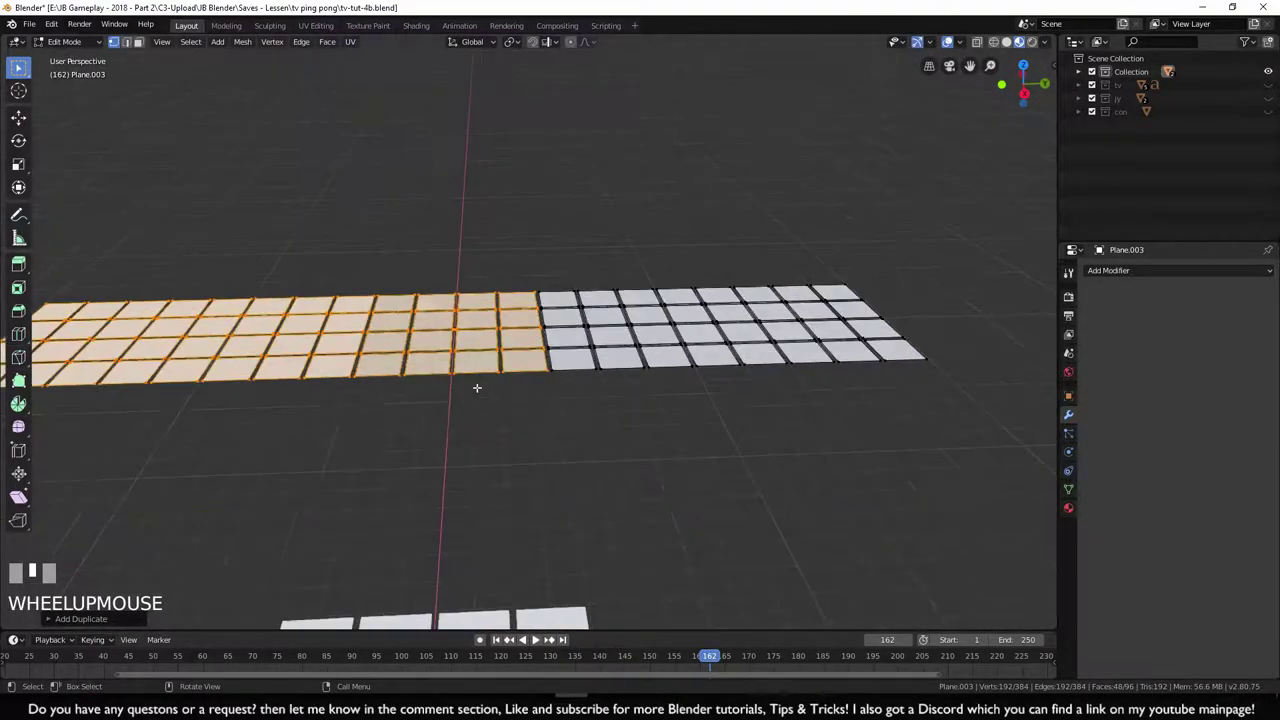
scroll(540, 451, down, 5)
scroll(532, 453, down, 3)
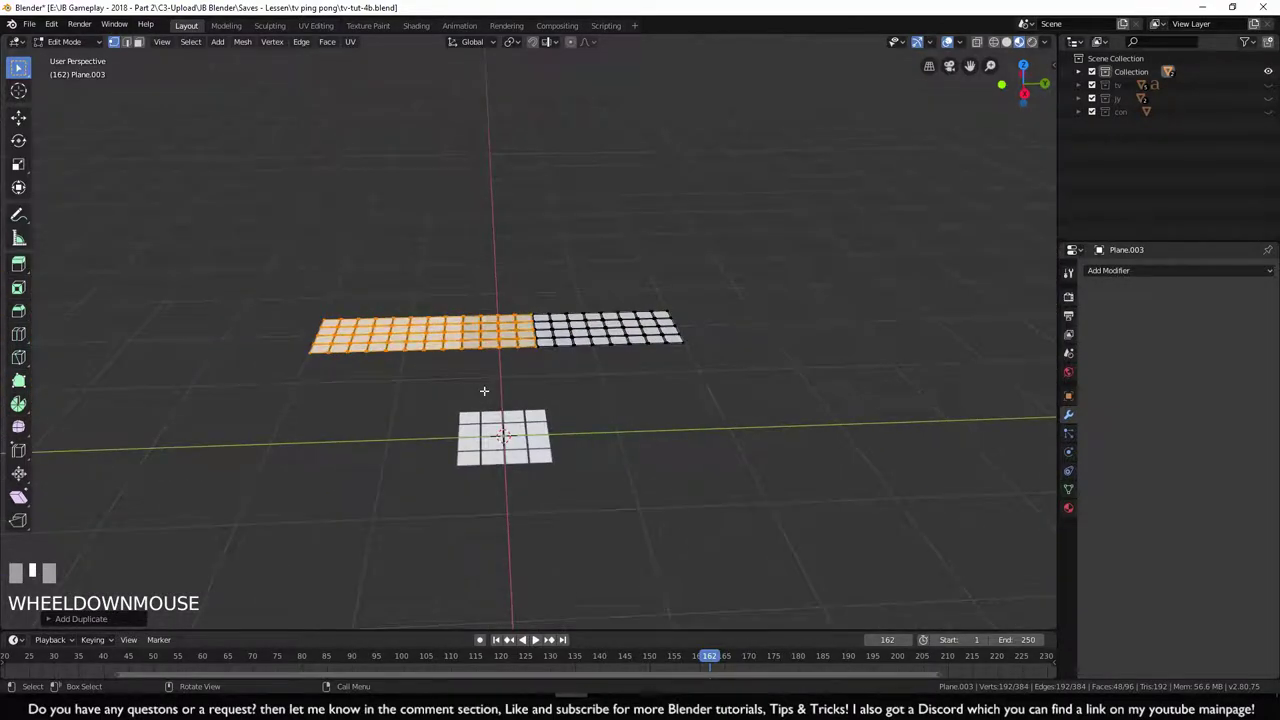
key(a)
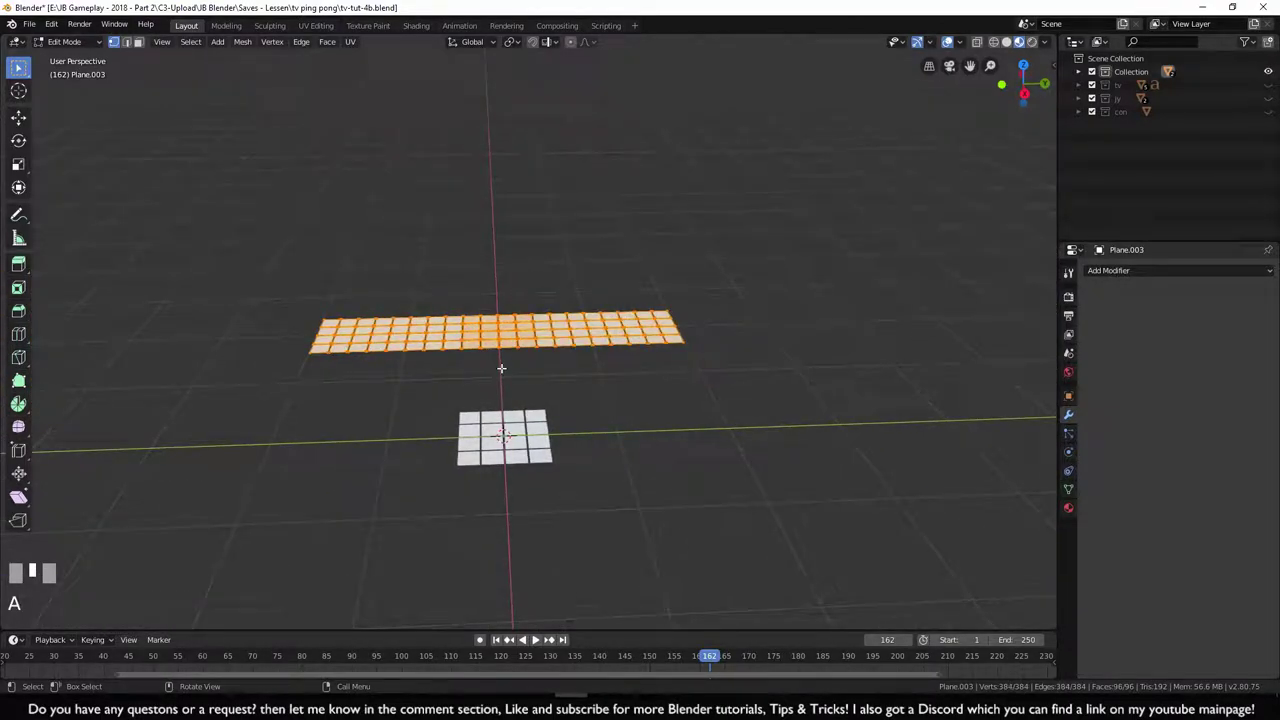
key(alt+m)
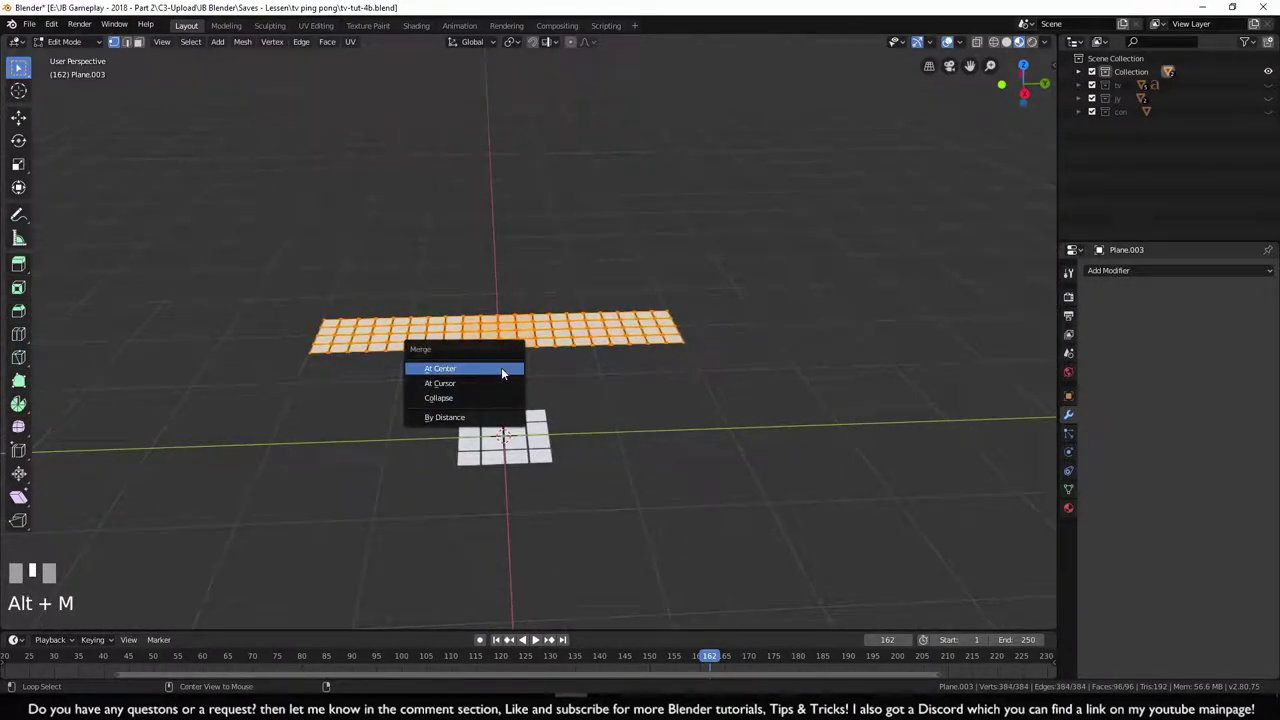
click(447, 418)
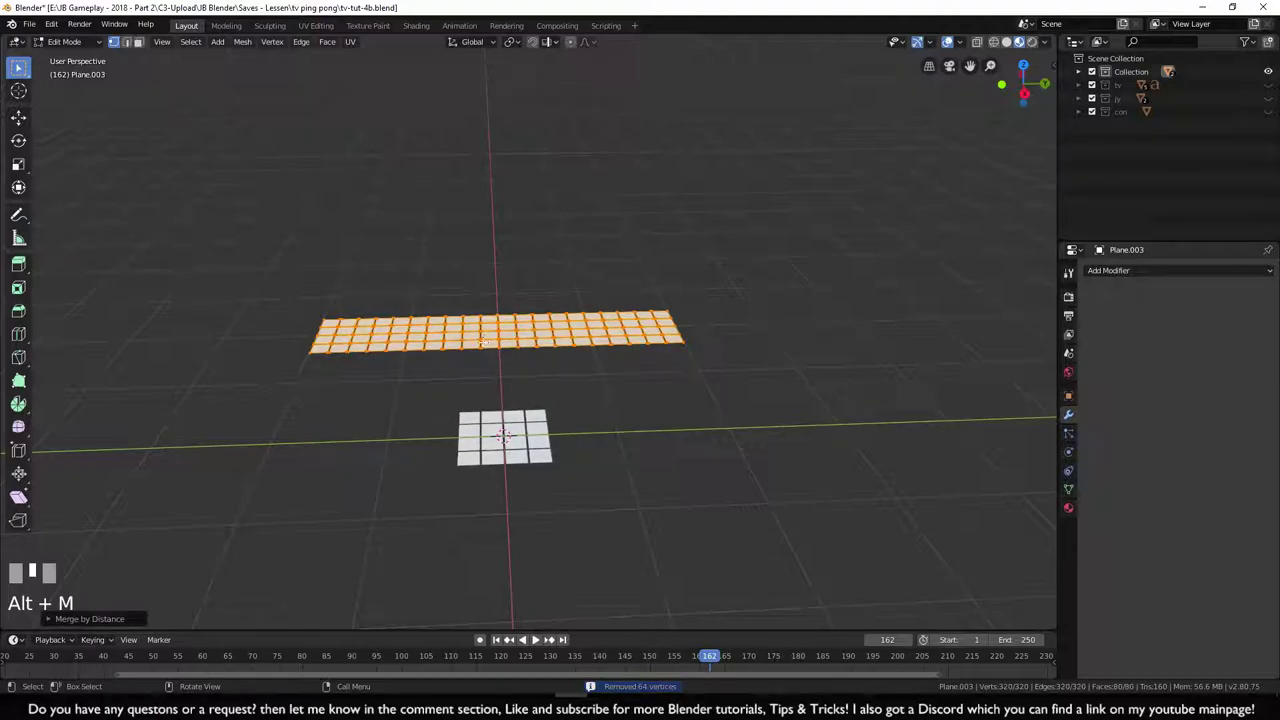
- Return to Object Mode and duplicate the grid at the origin about 20 m along positive X
middle_drag(540, 440, 718, 445)
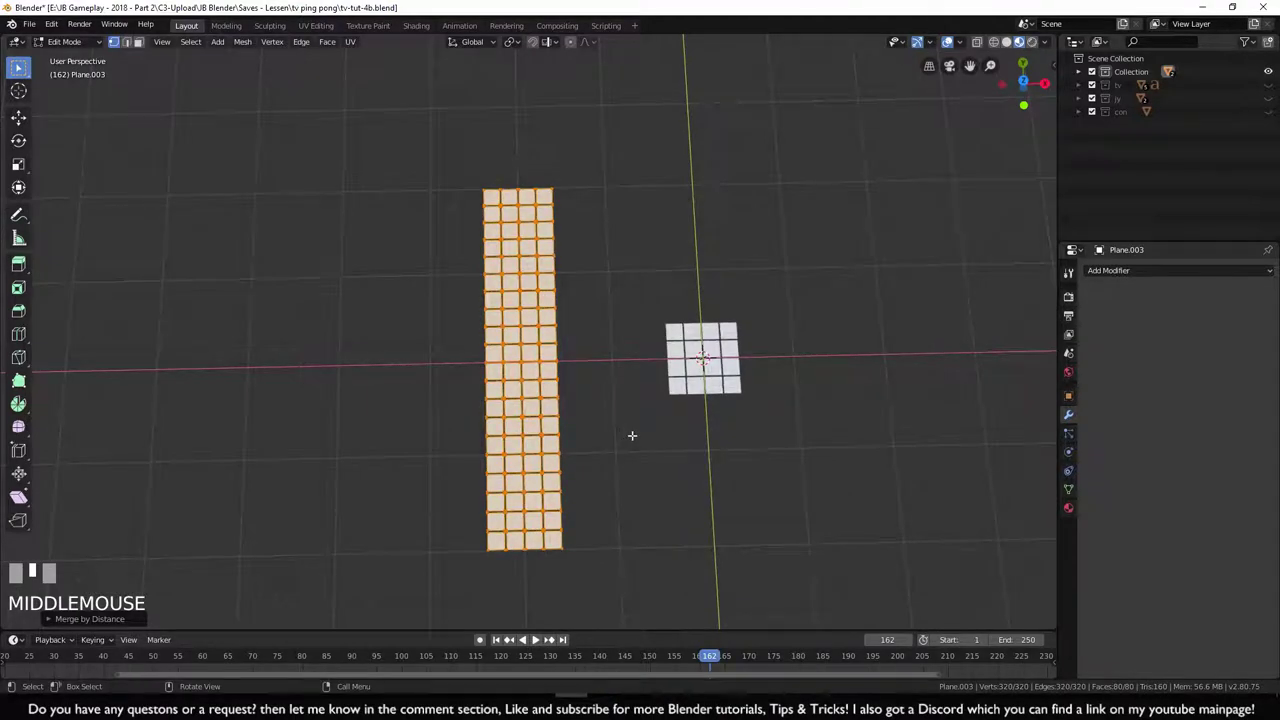
key(Tab)
click(705, 358)
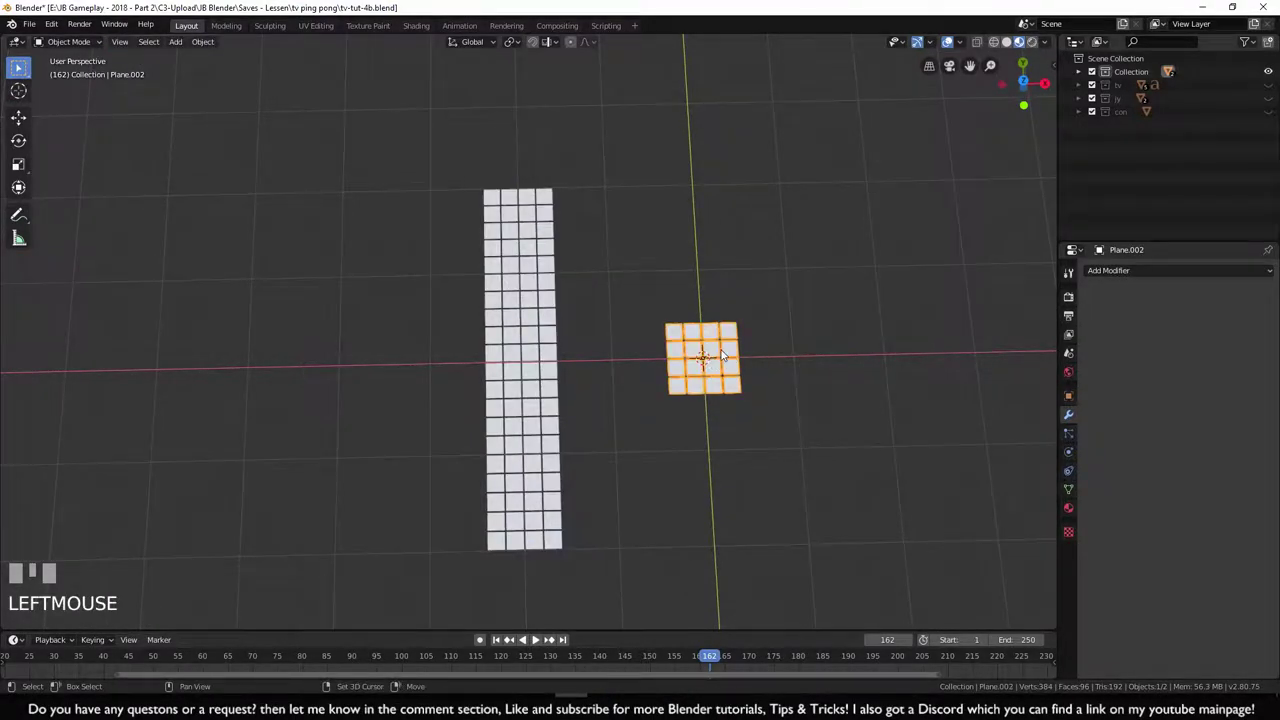
shift+middle_drag(731, 355, 483, 355)
key(shift+d)
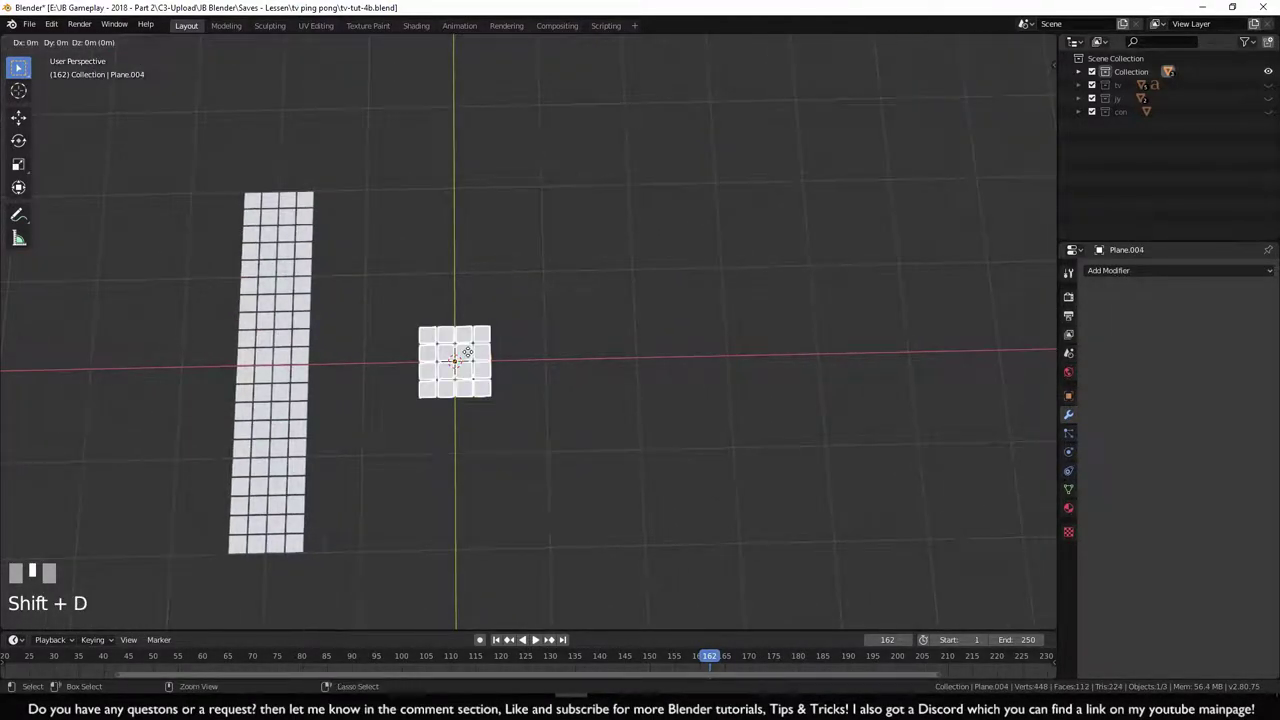
ctrl+click(651, 349)
- Edit the new grid in top view and duplicate its geometry twice along positive Y, 8 m each time
key(KP_7)
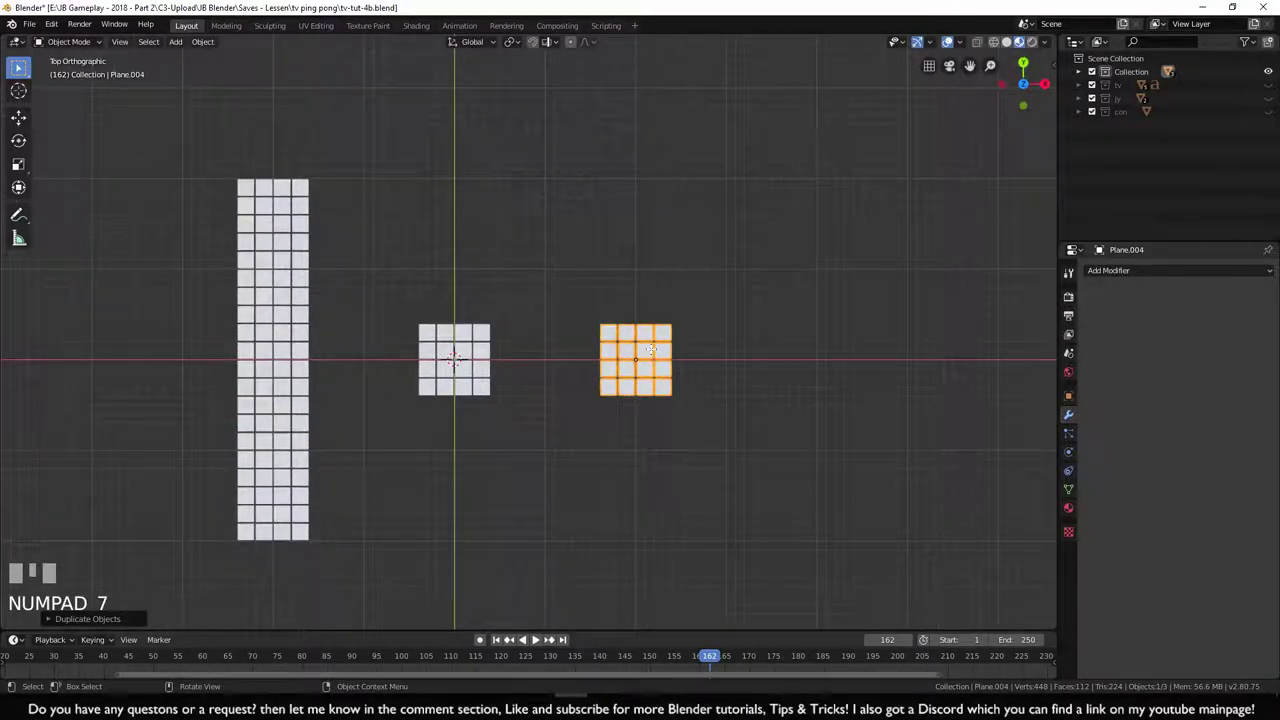
key(Tab)
key(shift+d)
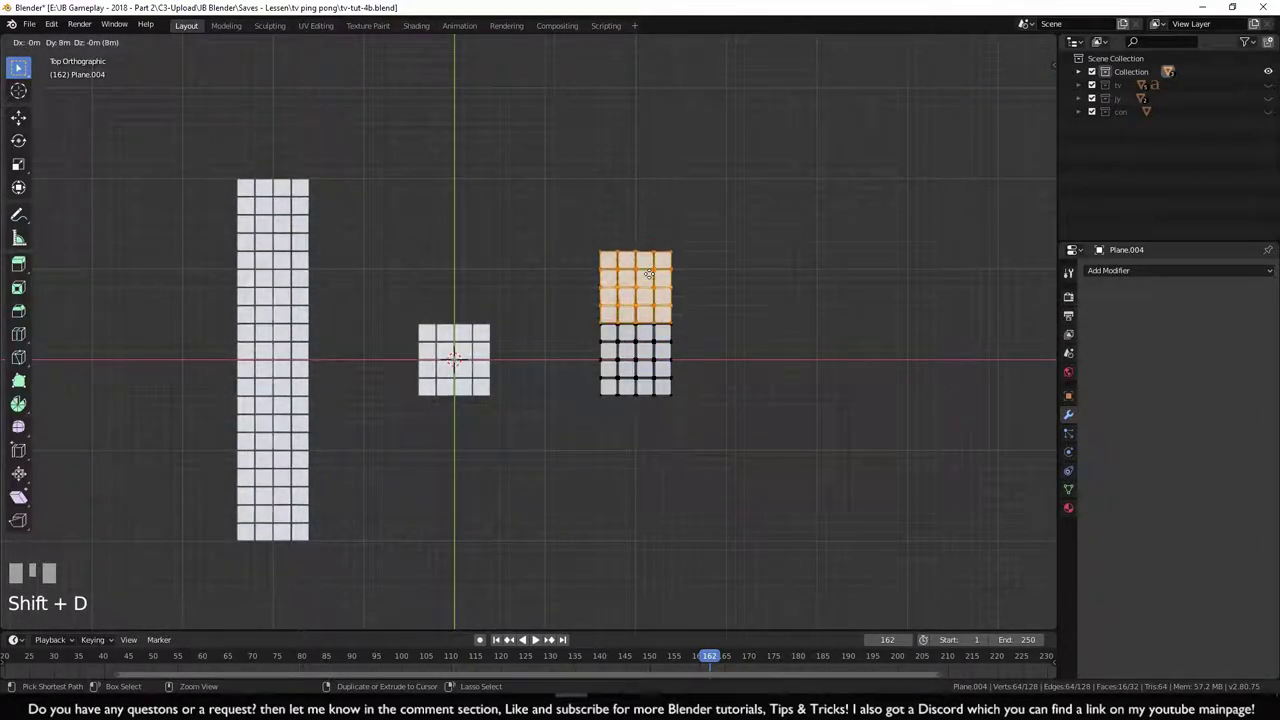
ctrl+click(645, 272)
key(shift+d)
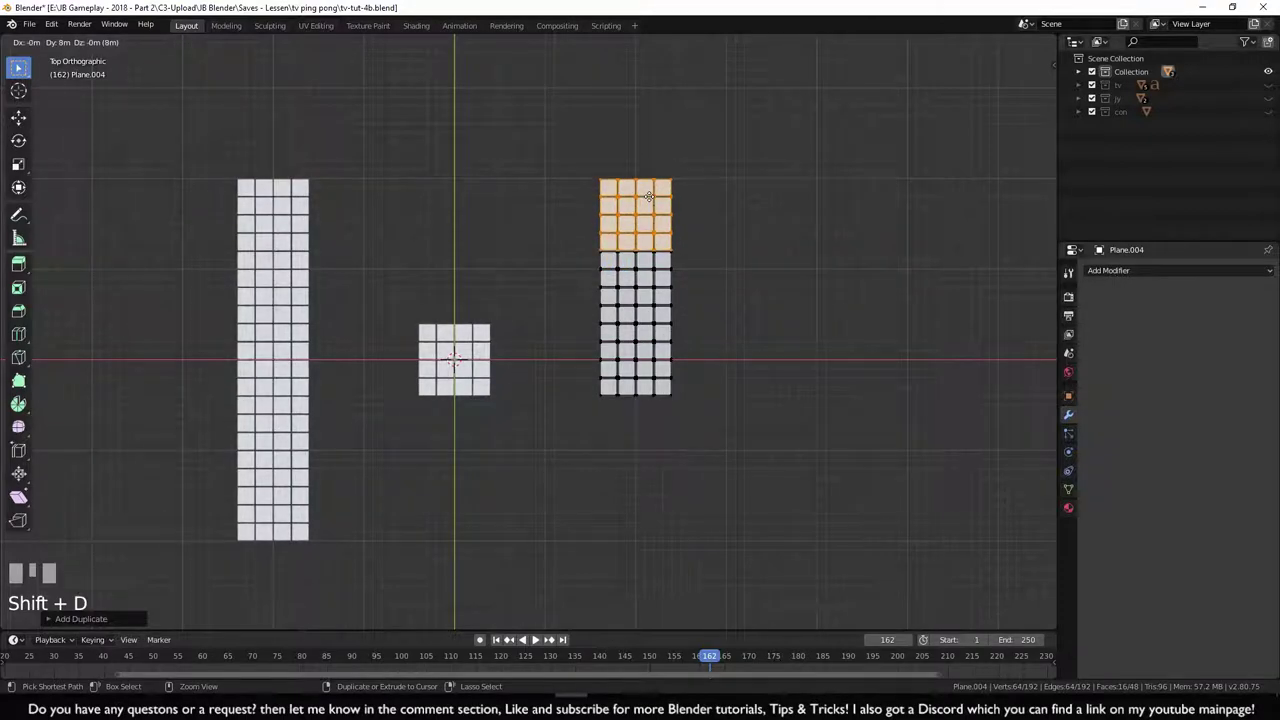
ctrl+click(650, 196)
- Try to extend the new strip by duplicating its upper eight rows directly below its lower end
drag(576, 147, 708, 316)
key(shift+d)
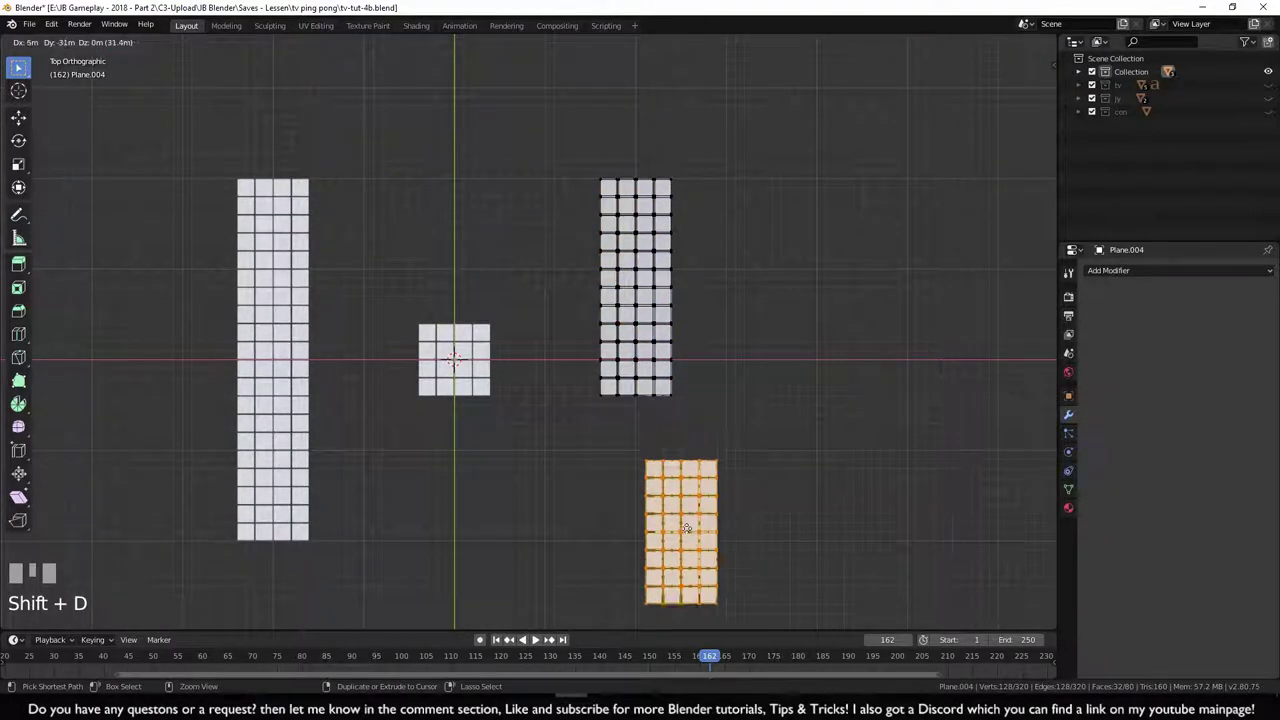
ctrl+click(651, 474)
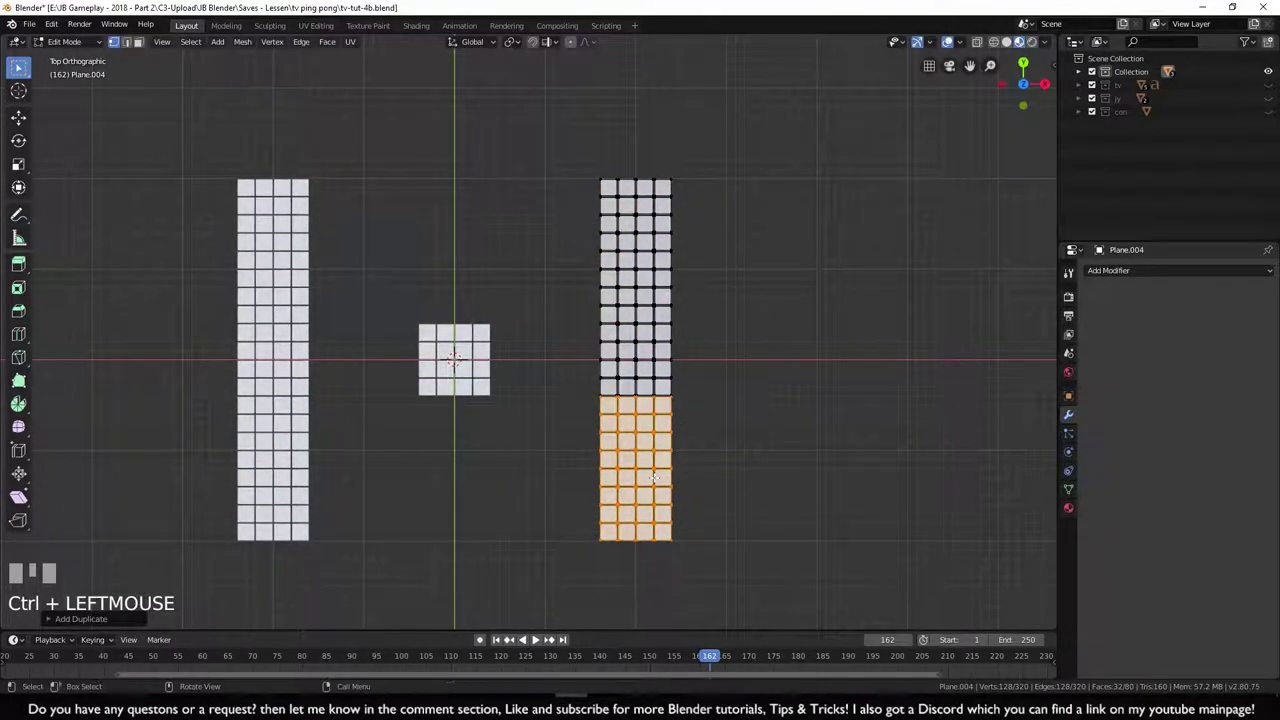
key(ctrl+z)
- Duplicate the new strip's entire geometry 16 m along negative Y and merge all overlapping vertices by distance
drag(587, 121, 722, 396)
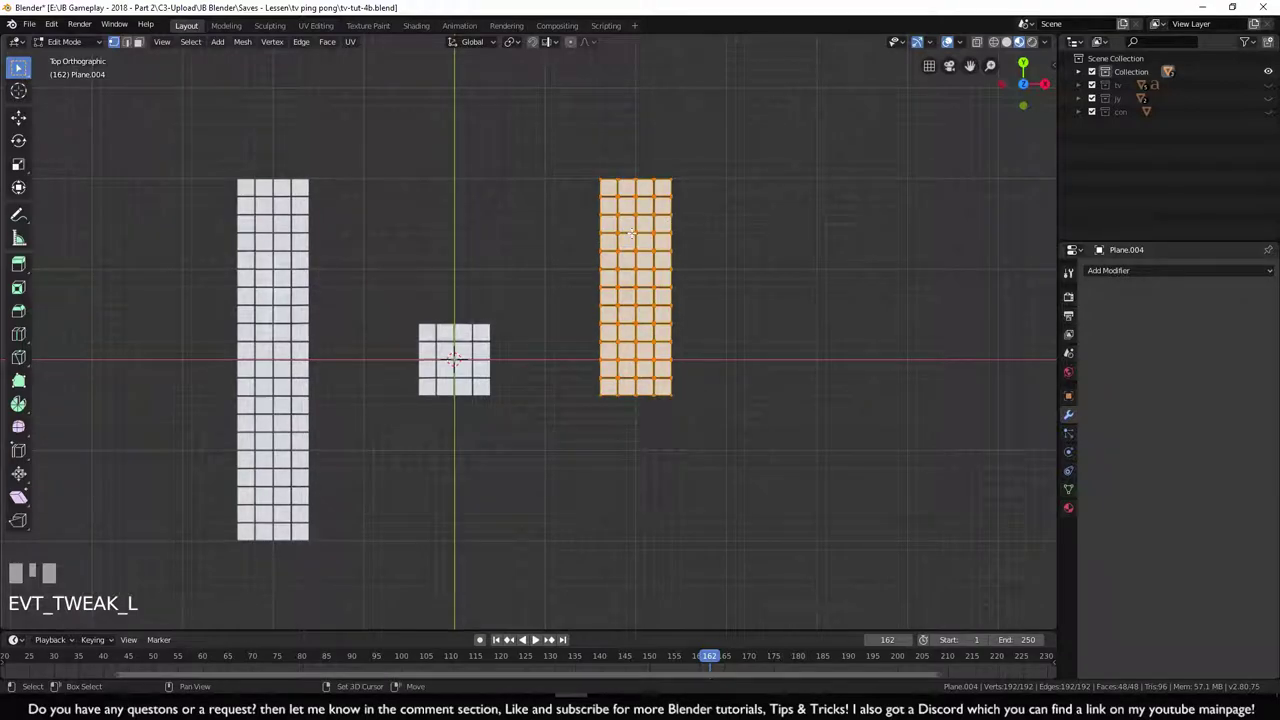
key(shift+d)
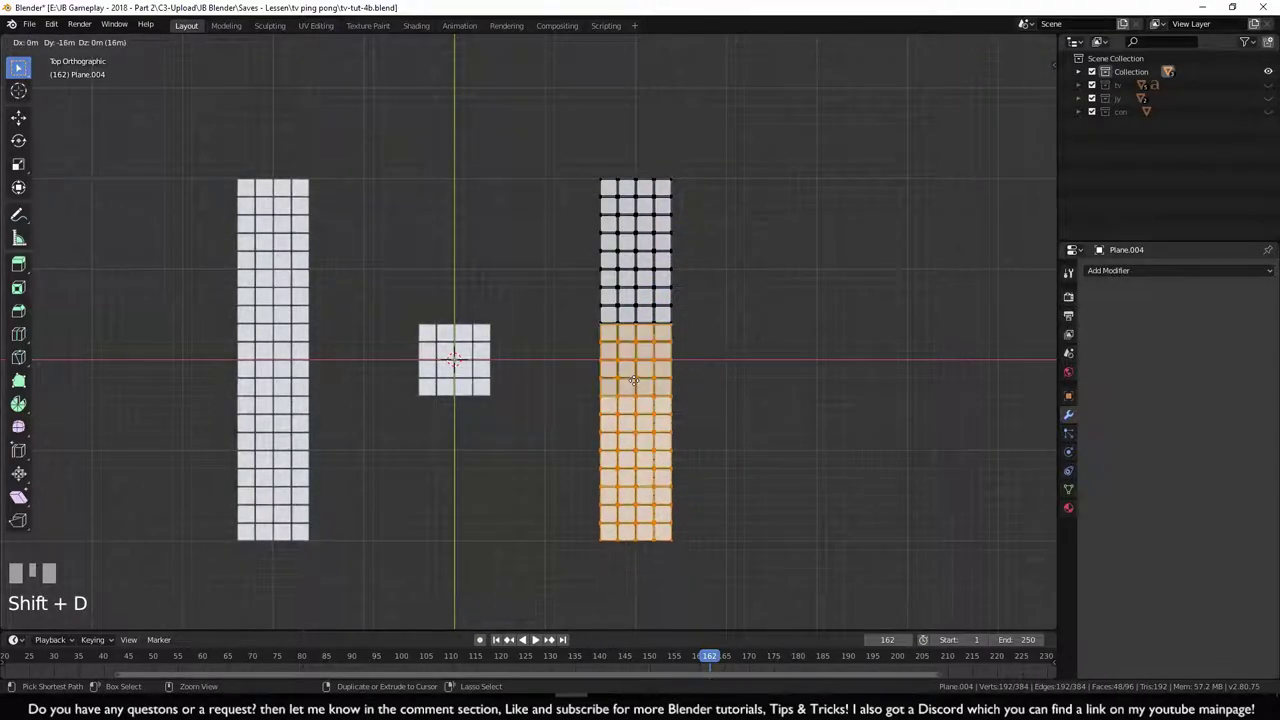
ctrl+click(814, 463)
key(a)
key(alt+m)
click(814, 462)
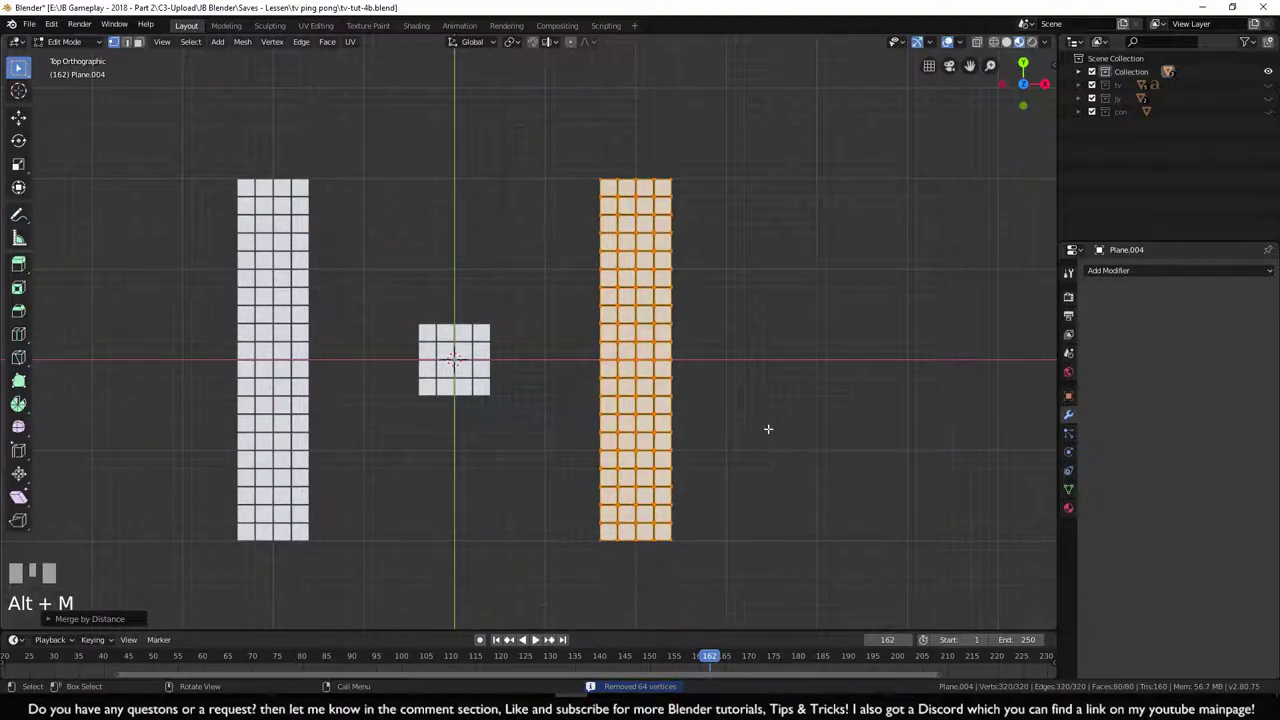
- Return to Object Mode and delete the merged strip on the positive X side
scroll(718, 412, down, 1)
key(Tab)
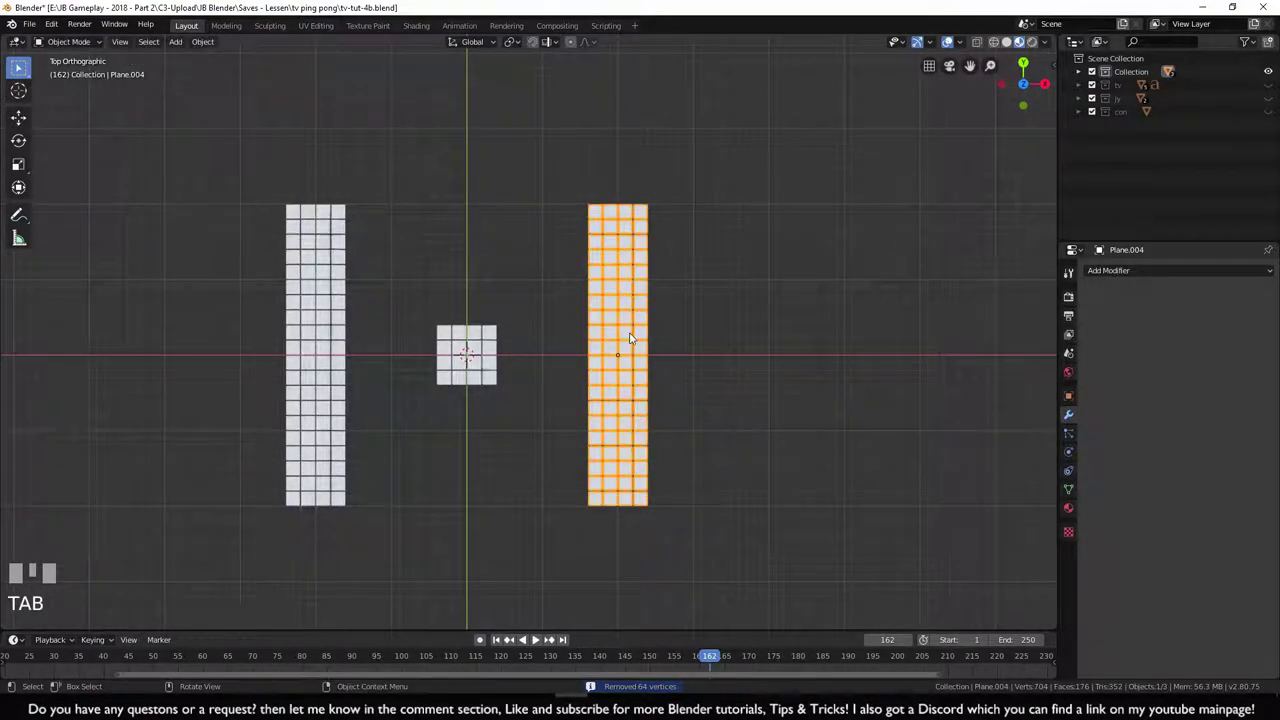
key(Delete)
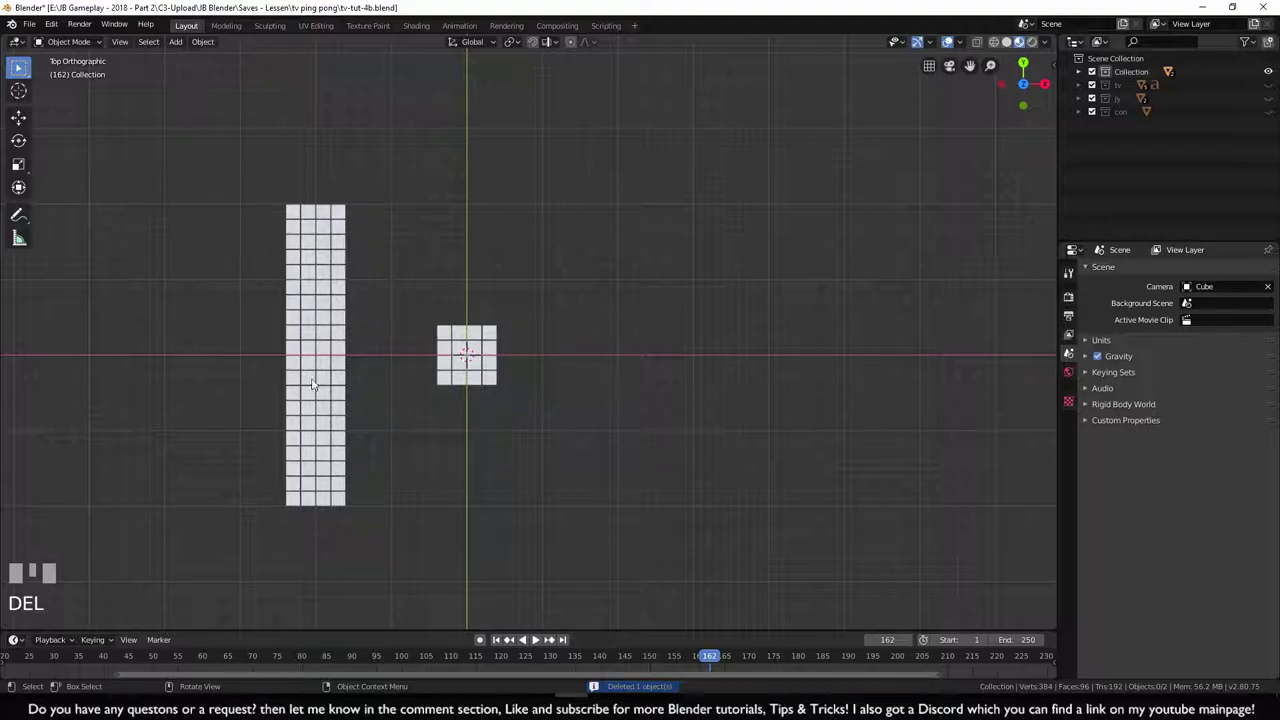
- Duplicate the central 4 by 4 grid 20 m along positive X as a separate object
shift+middle_drag(337, 246, 498, 253)
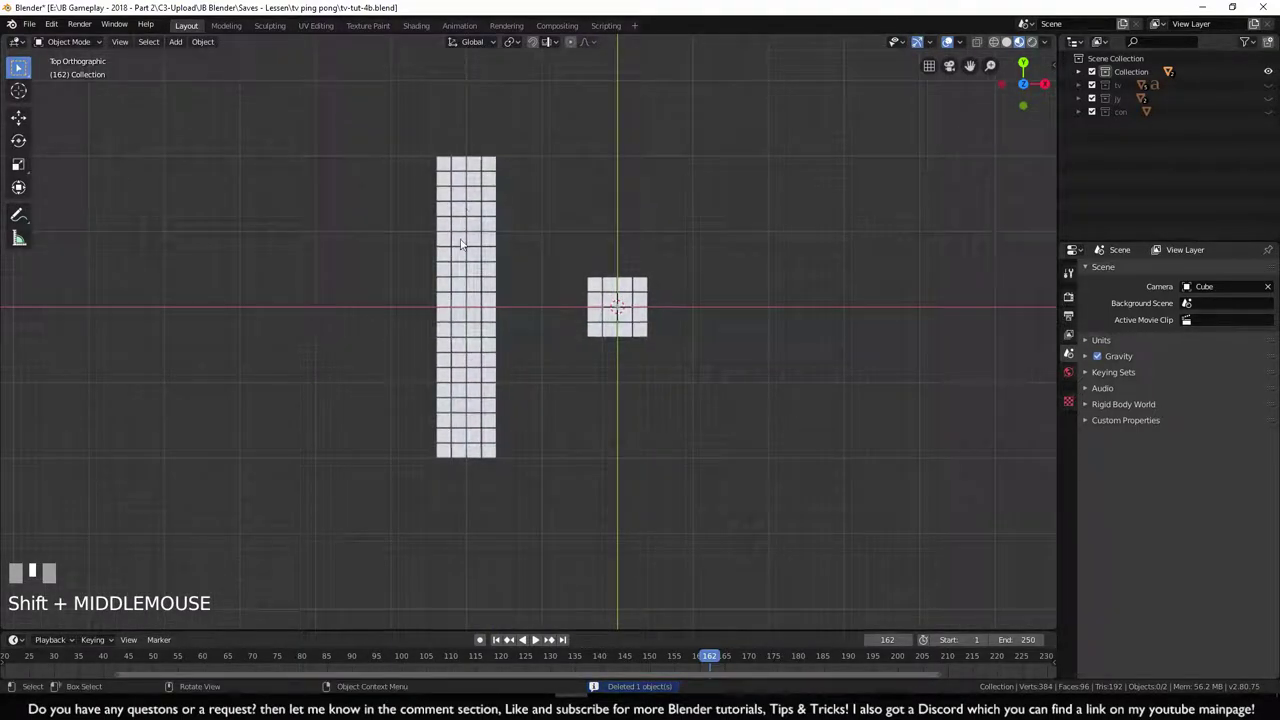
scroll(485, 299, down, 3)
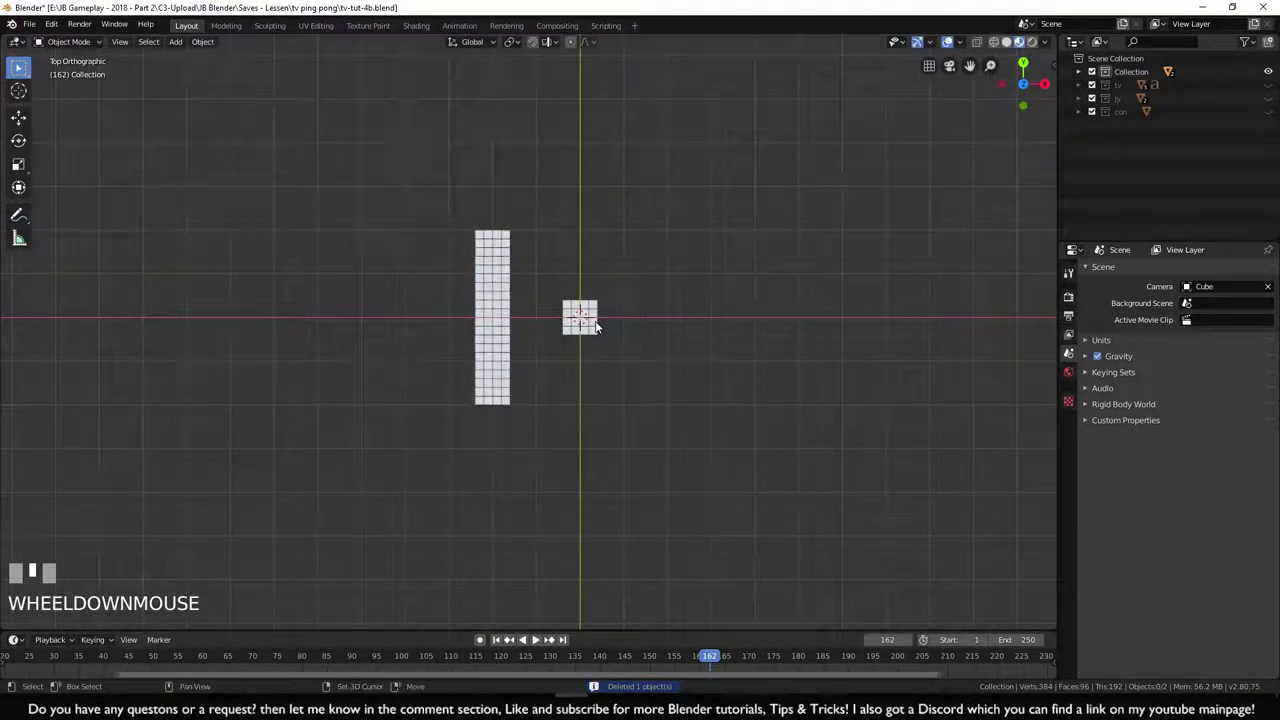
shift+middle_drag(596, 326, 541, 346)
scroll(572, 351, up, 4)
click(546, 365)
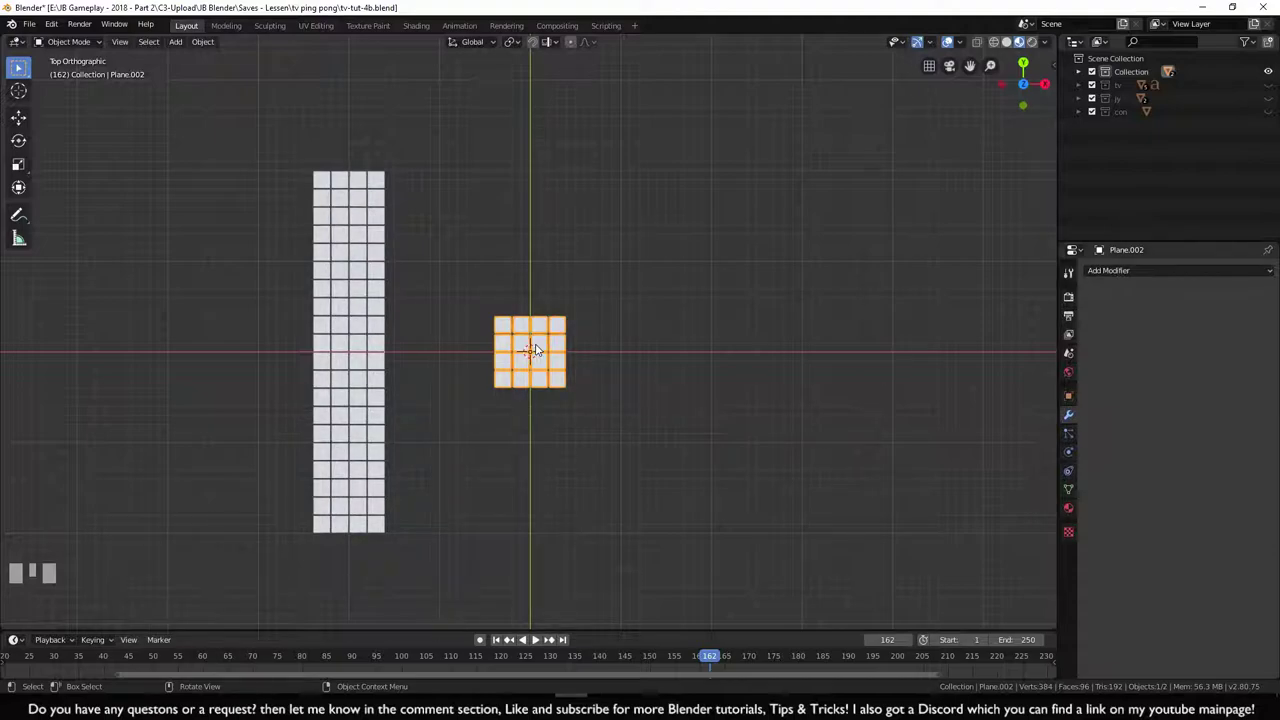
key(shift+d)
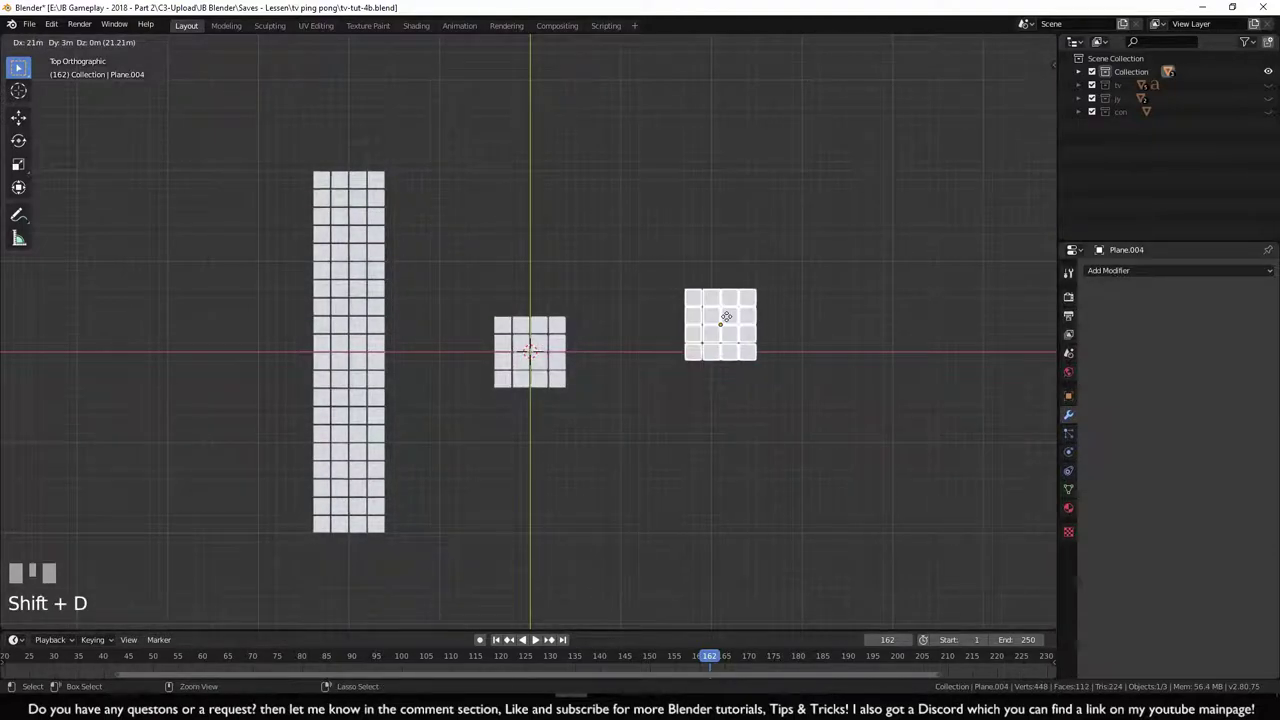
ctrl+click(708, 372)
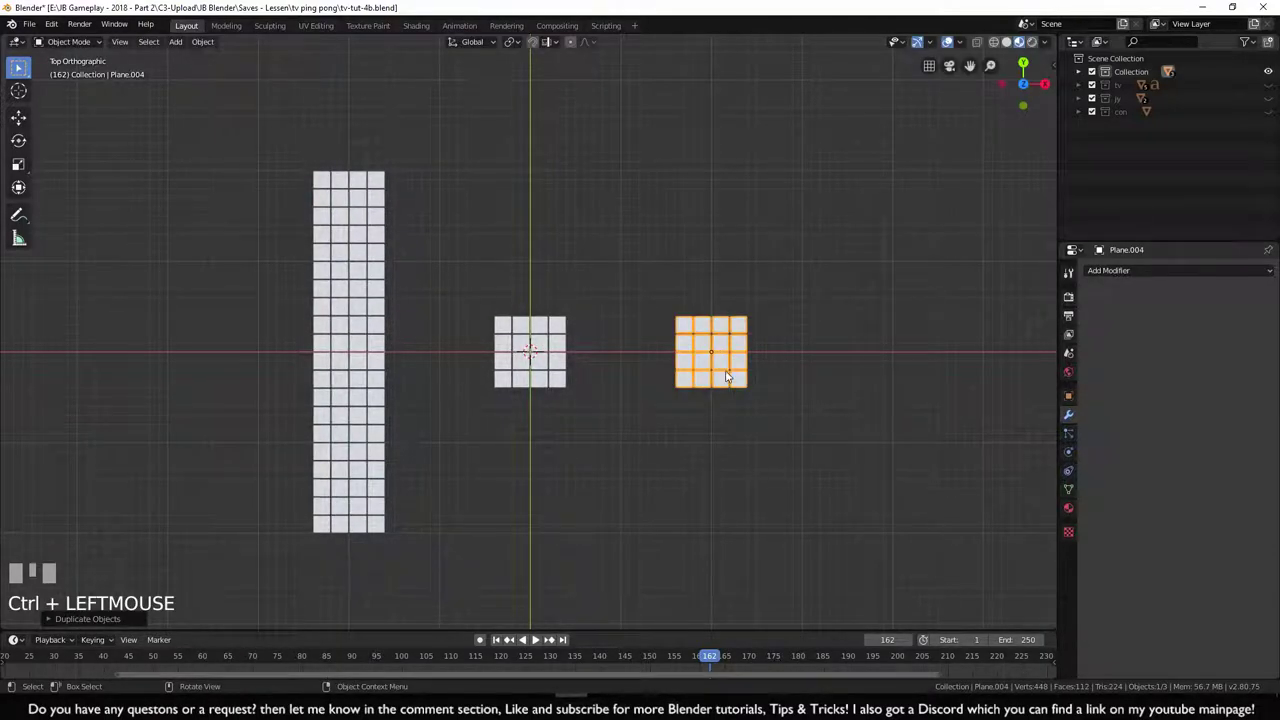
- Edit the new grid, duplicate its geometry along positive Y and place the copy about 15 m from the original
key(Tab)
key(shift+d)
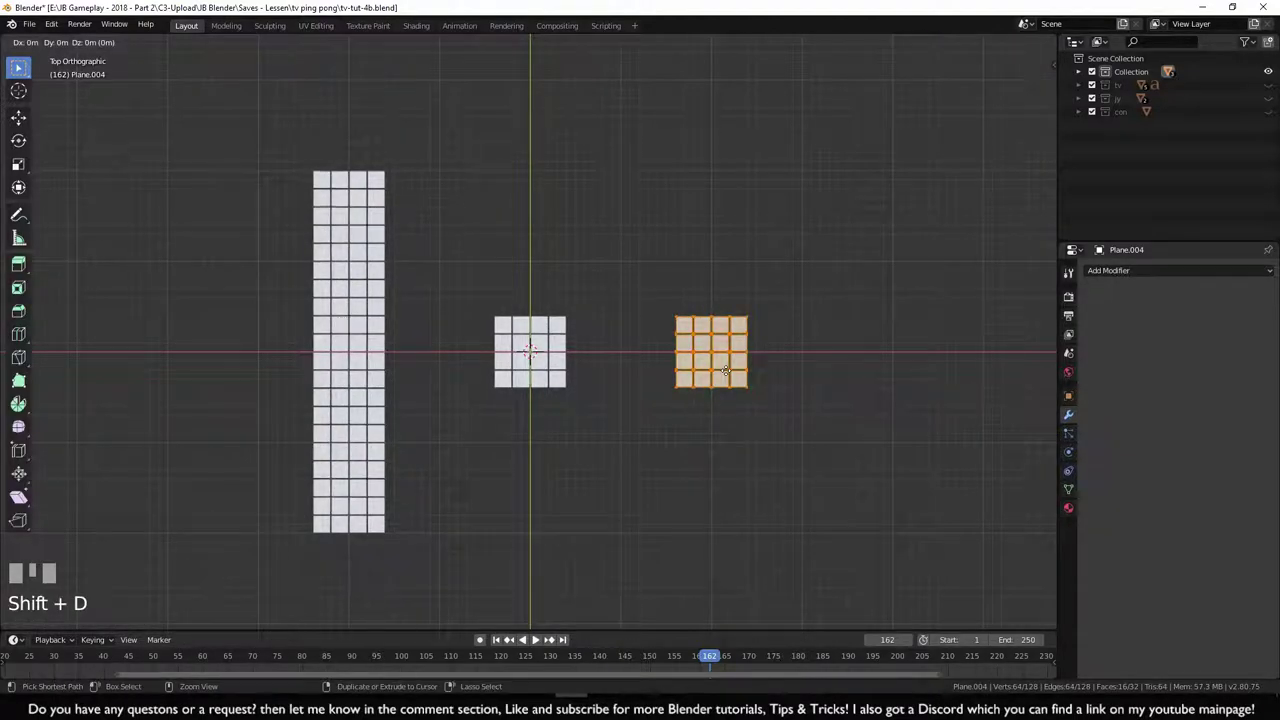
ctrl+click(722, 280)
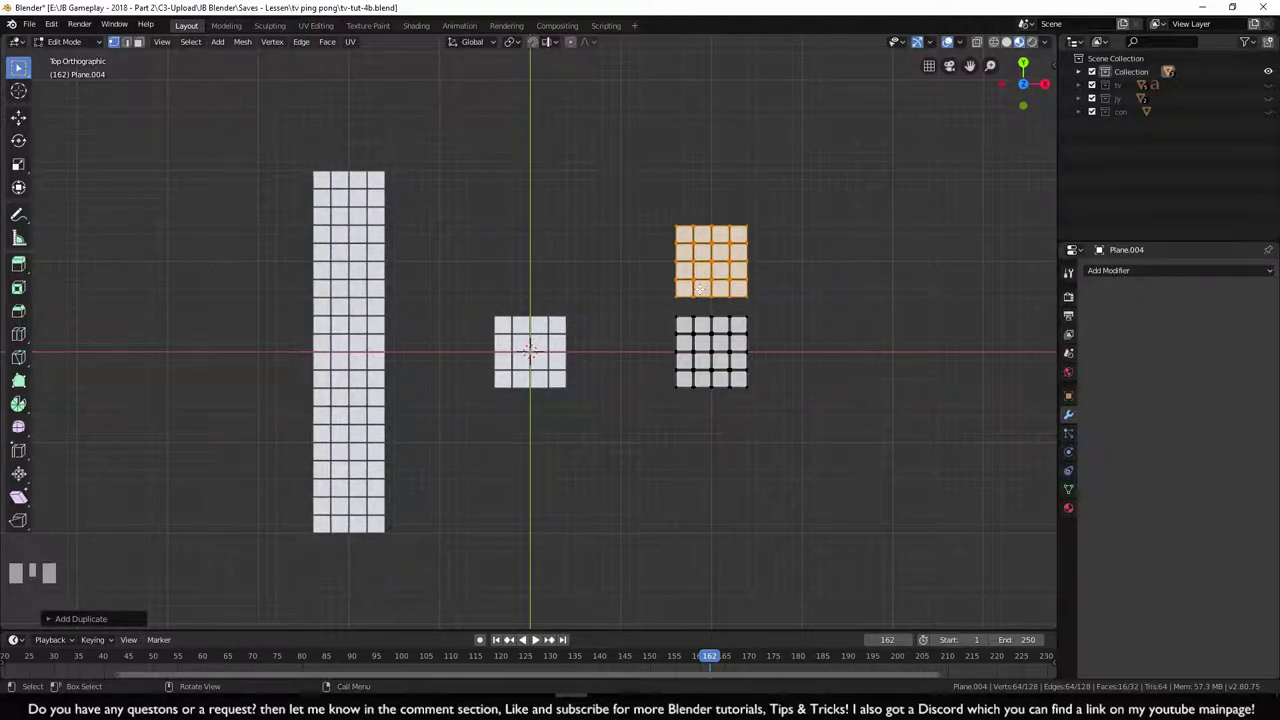
key(g)
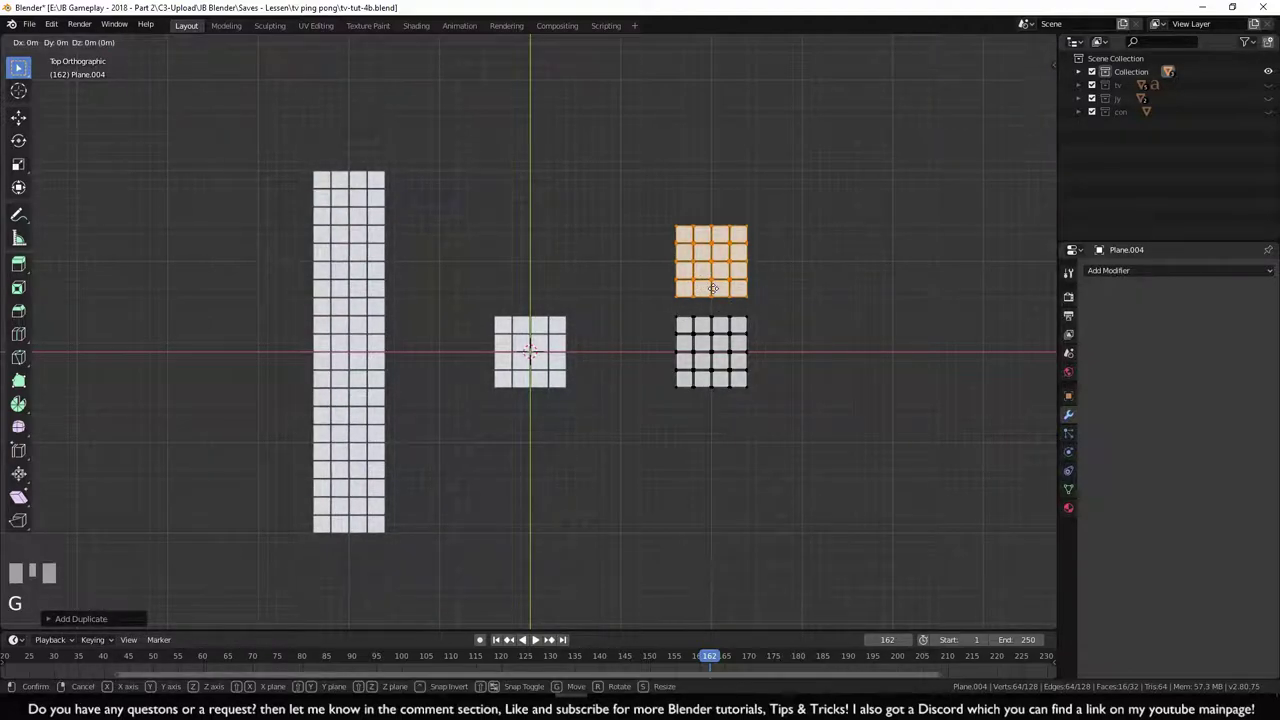
ctrl+click(838, 303)
- Duplicate the upper grid about 30 m along negative Y, then return to Object Mode
scroll(751, 297, down, 2)
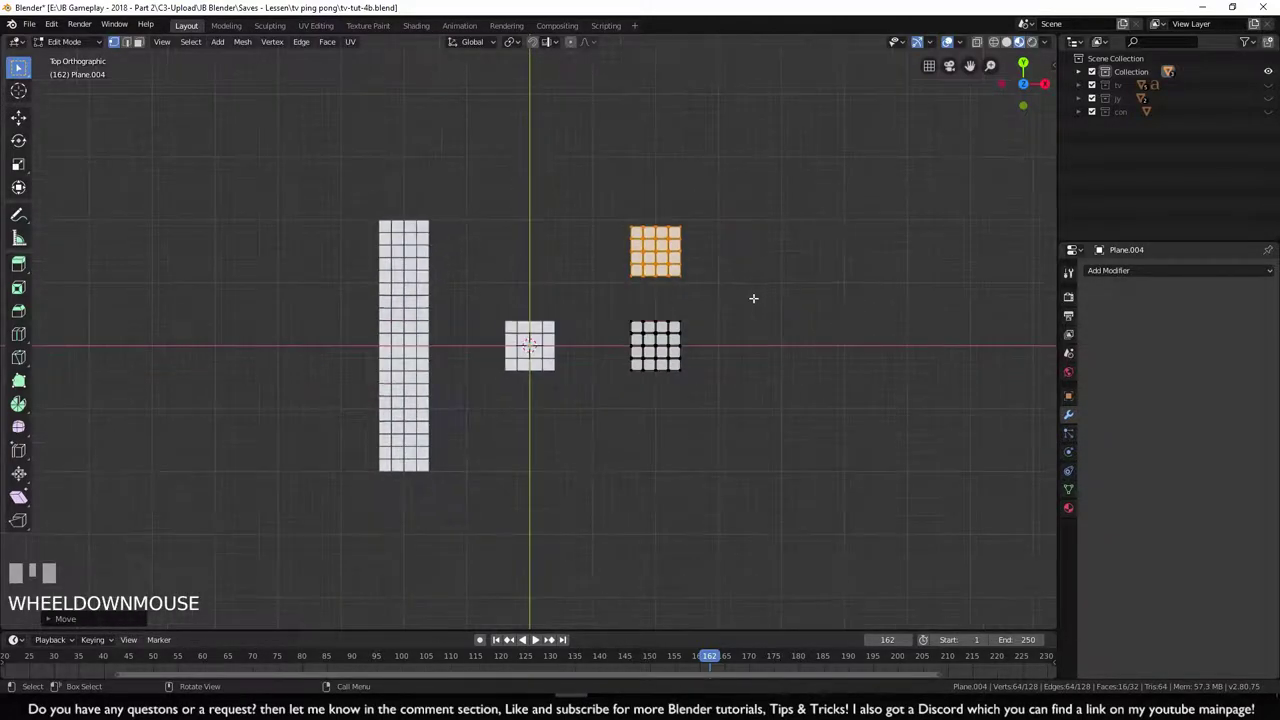
key(shift+d)
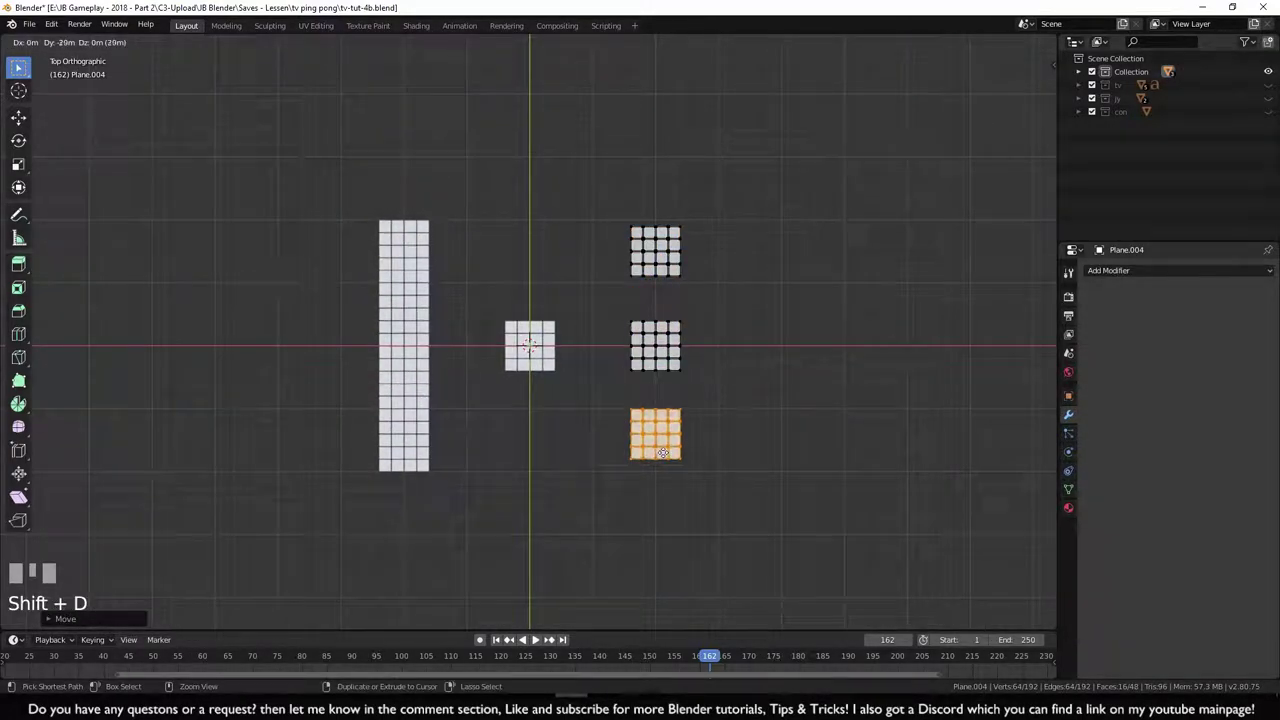
ctrl+click(660, 420)
key(Tab)
scroll(737, 441, down, 2)
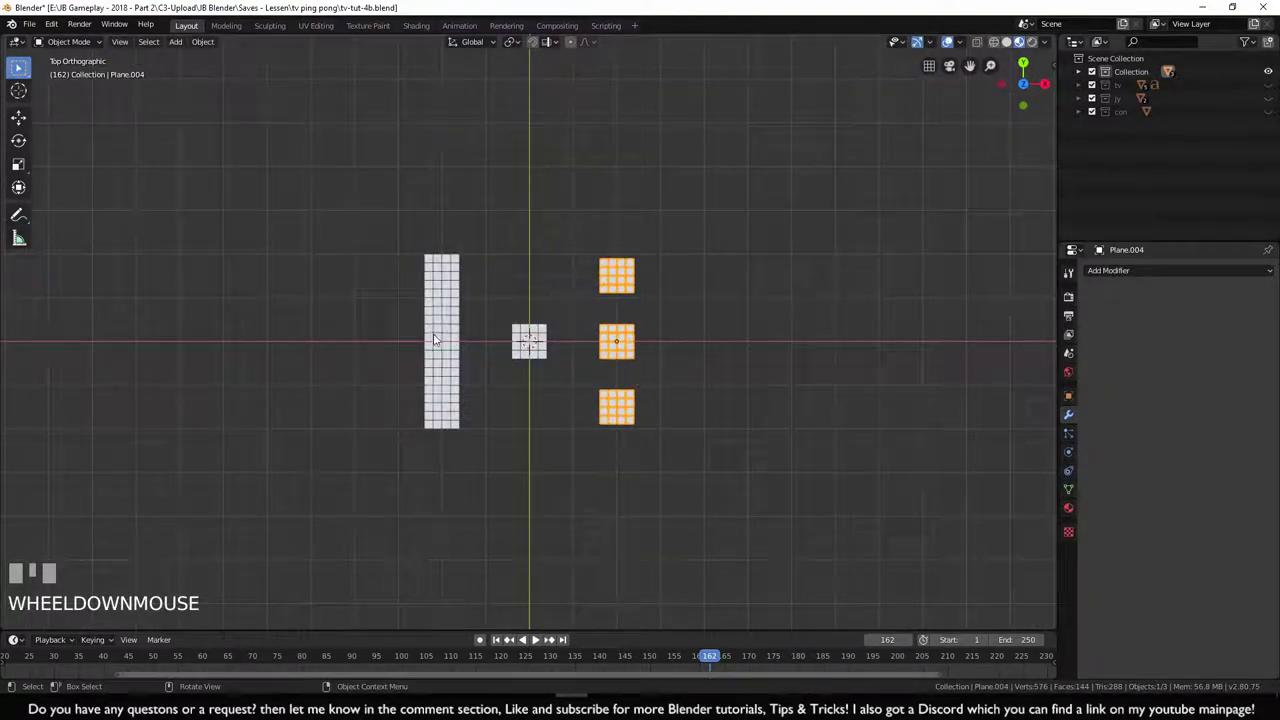
click(562, 470)
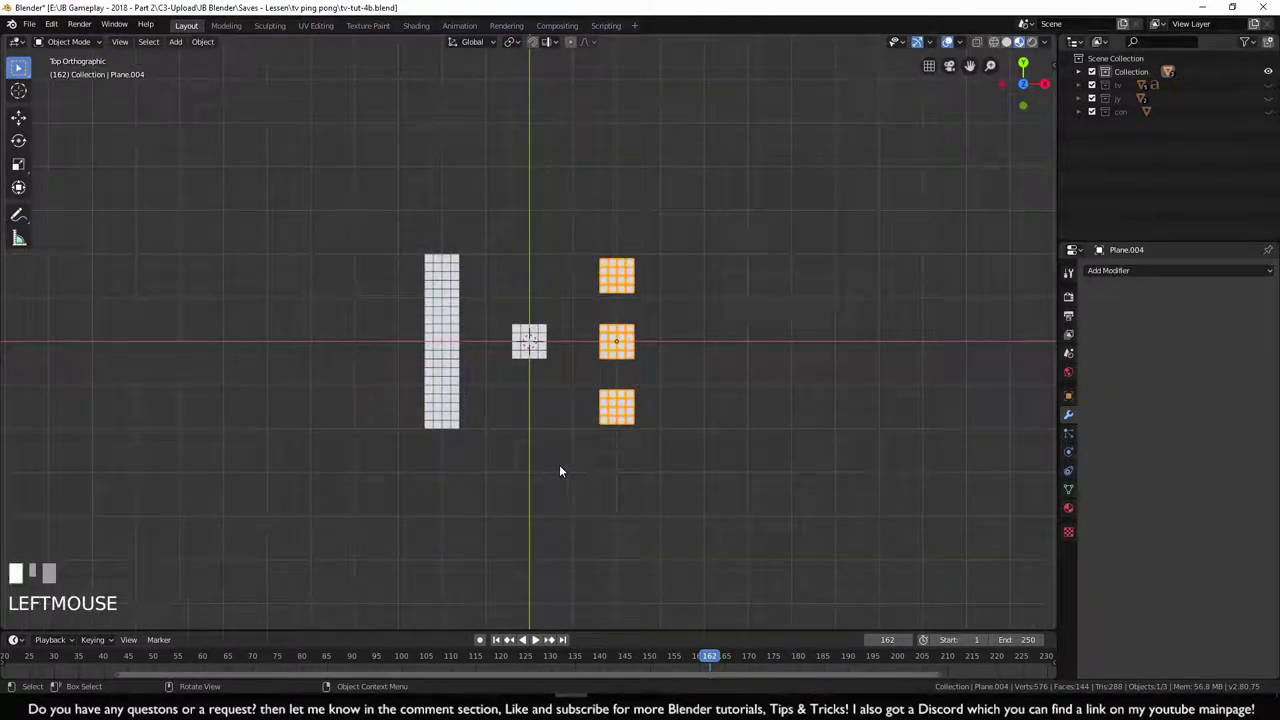
- Duplicate the 4 by 20 strip 50 m along negative X as a separate object
scroll(559, 469, down, 1)
shift+middle_click(532, 420)
shift+middle_drag(532, 420, 603, 478)
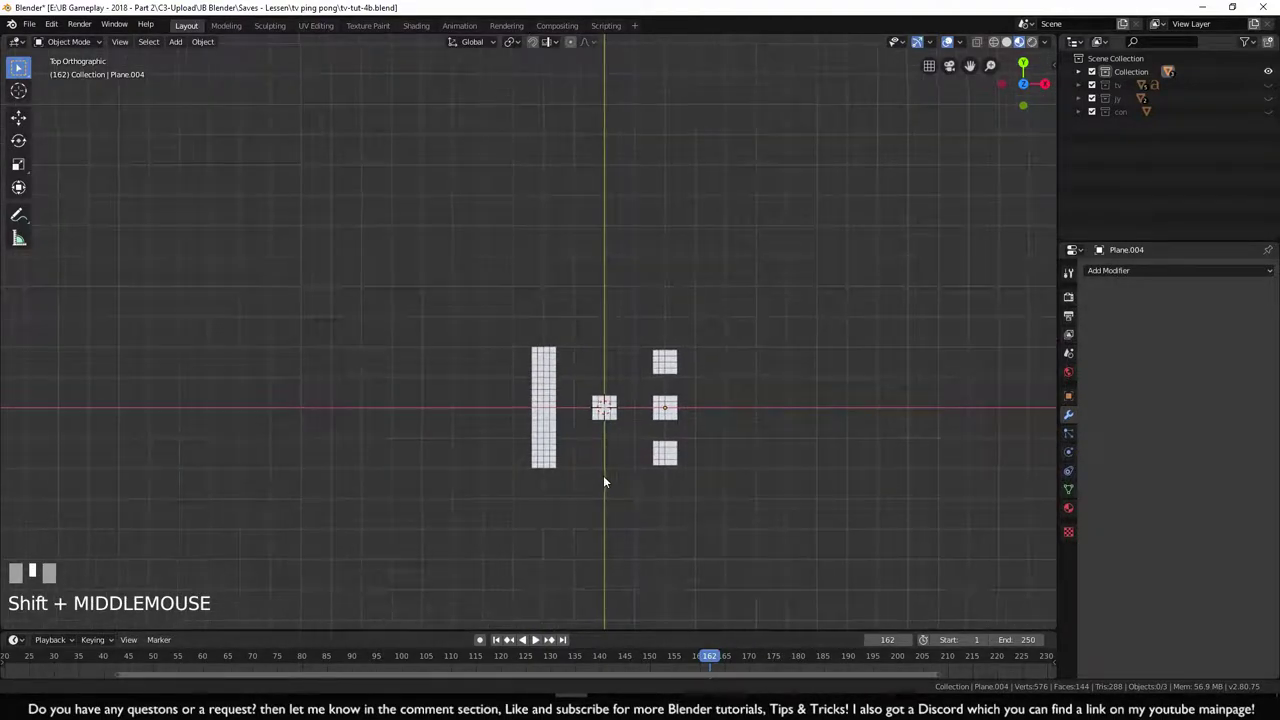
shift+middle_drag(534, 384, 752, 364)
scroll(597, 352, up, 2)
click(725, 352)
scroll(766, 329, down, 1)
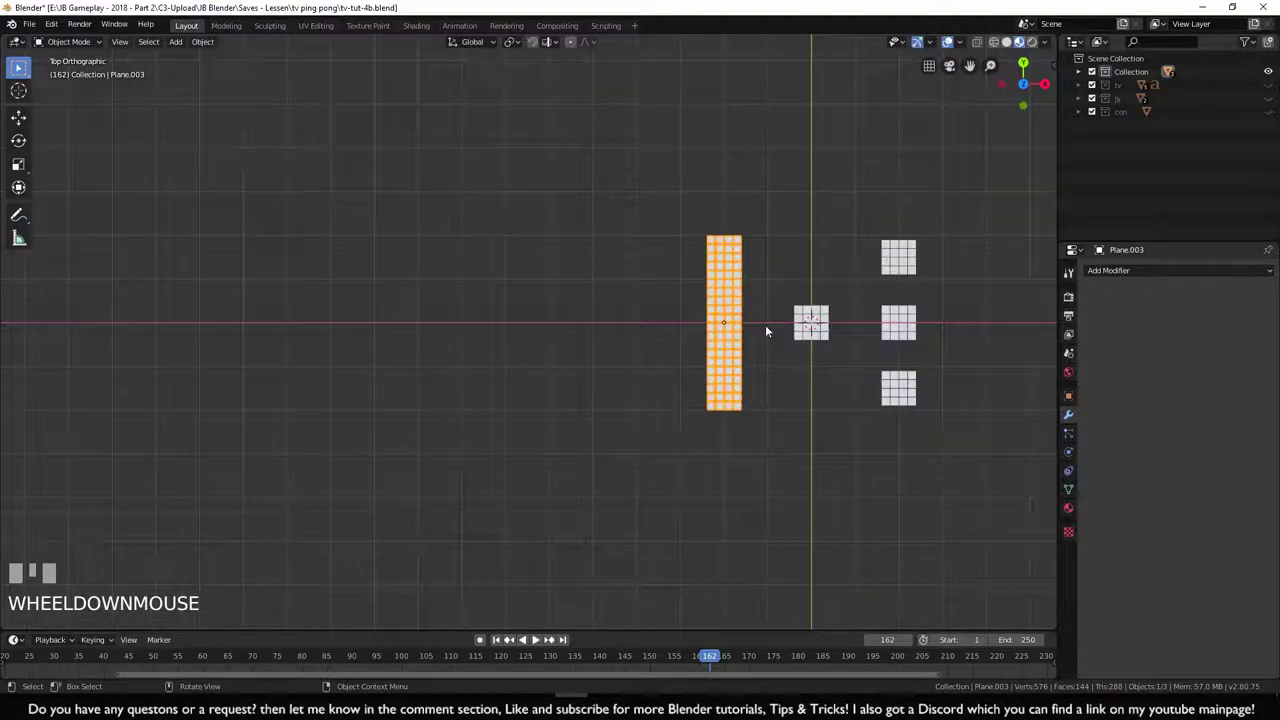
scroll(781, 340, up, 2)
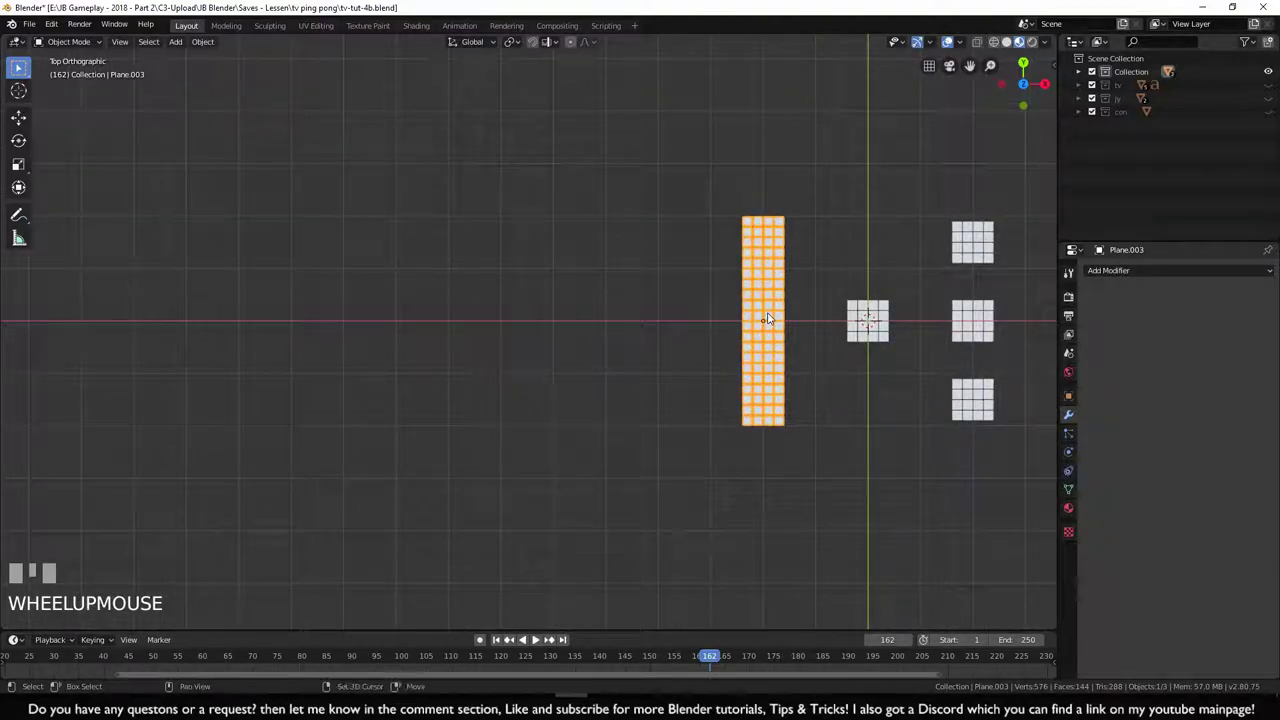
key(shift+d)
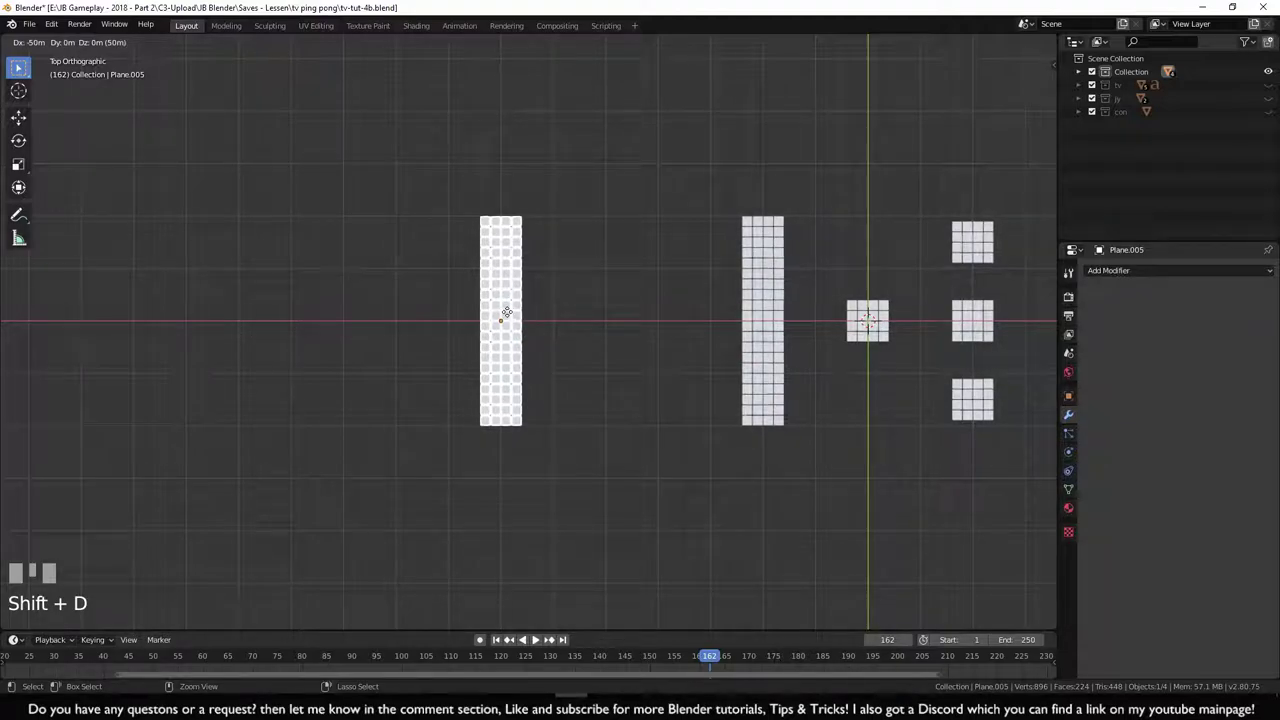
ctrl+click(505, 312)
shift+middle_drag(573, 341, 585, 341)
- Edit the new strip and move all its geometry 20 m along positive X
key(Tab)
scroll(549, 346, up, 1)
scroll(549, 346, up, 1)
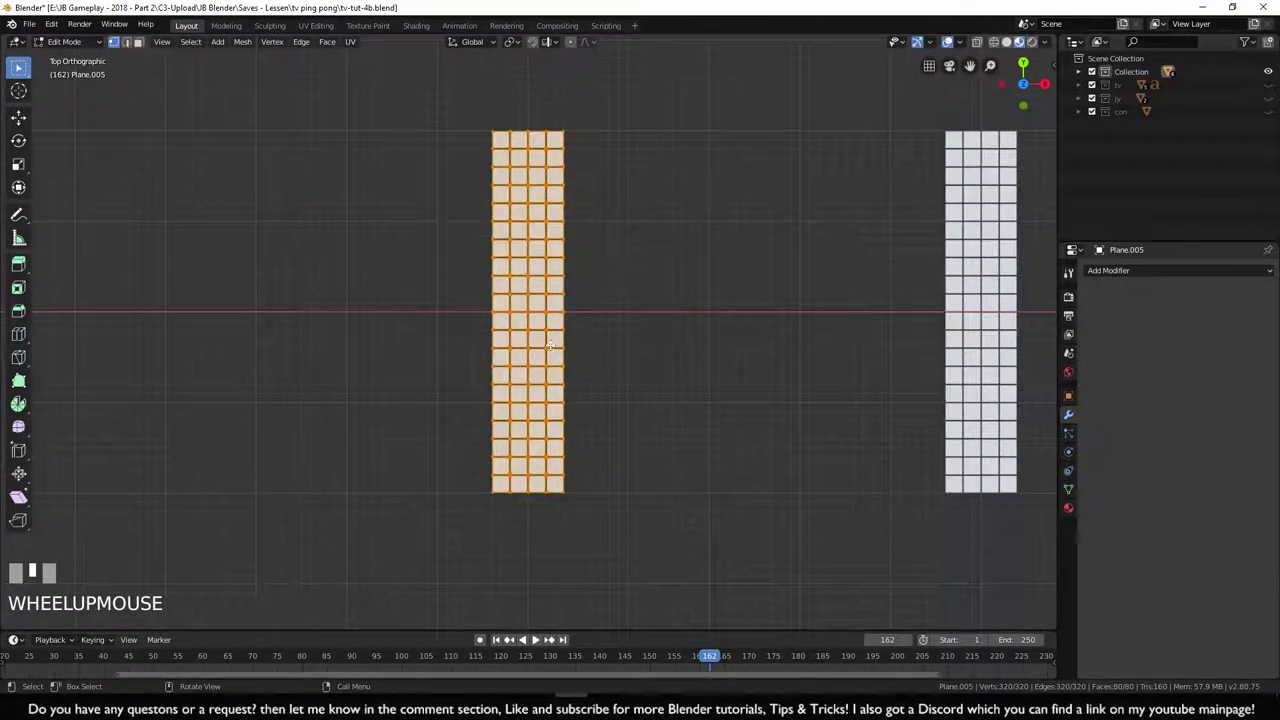
scroll(549, 346, down, 1)
key(g)
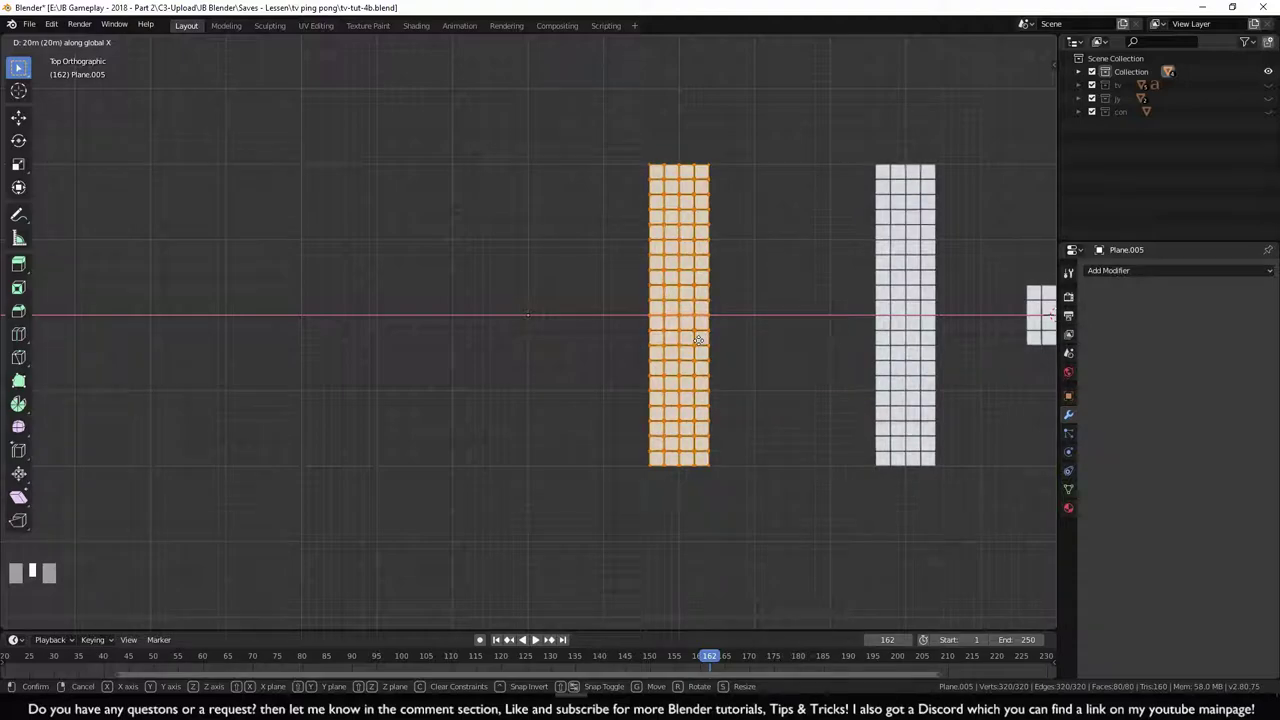
ctrl+click(699, 340)
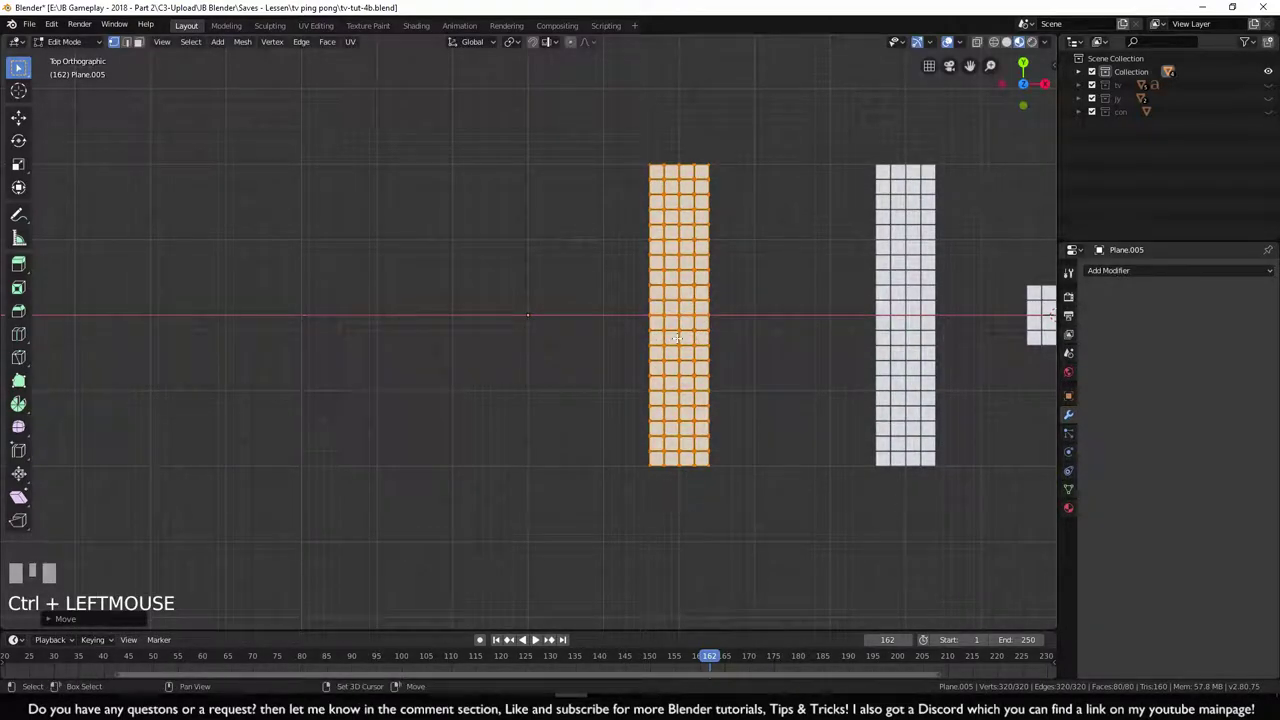
- Duplicate the strip's geometry about 40 m along negative X and move the copy 4 m back along positive X
key(shift+d)
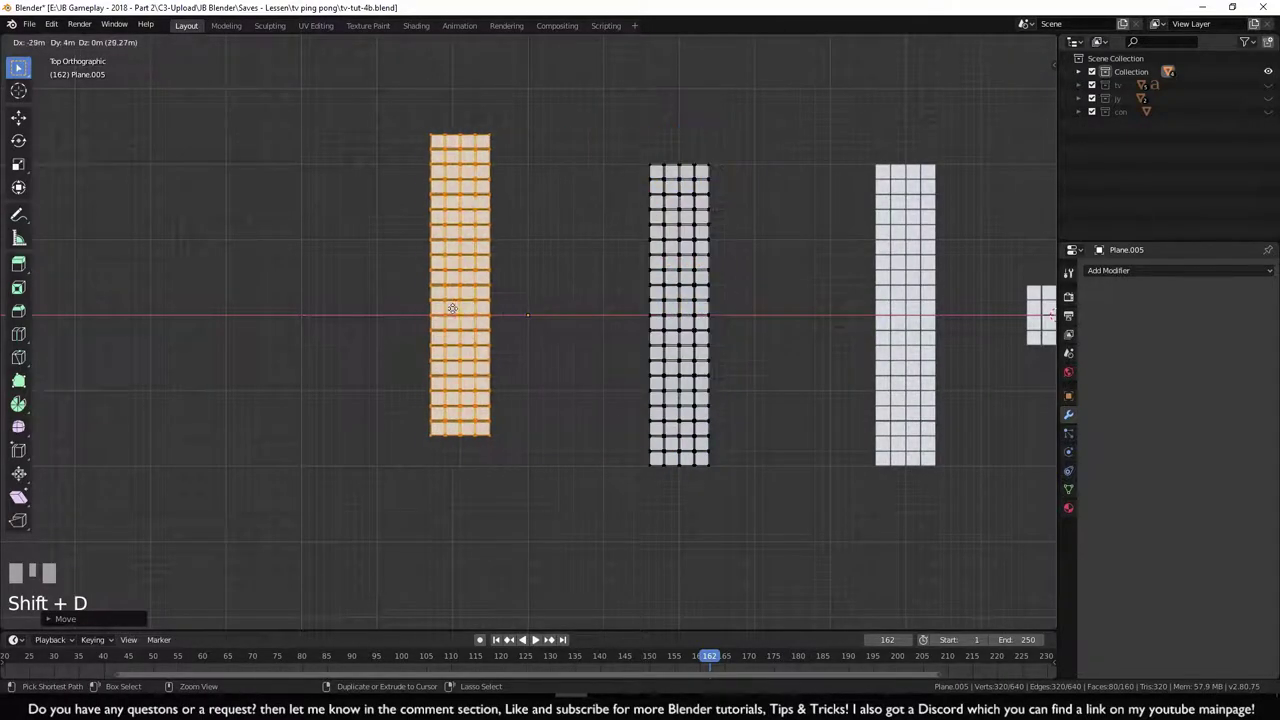
ctrl+click(376, 339)
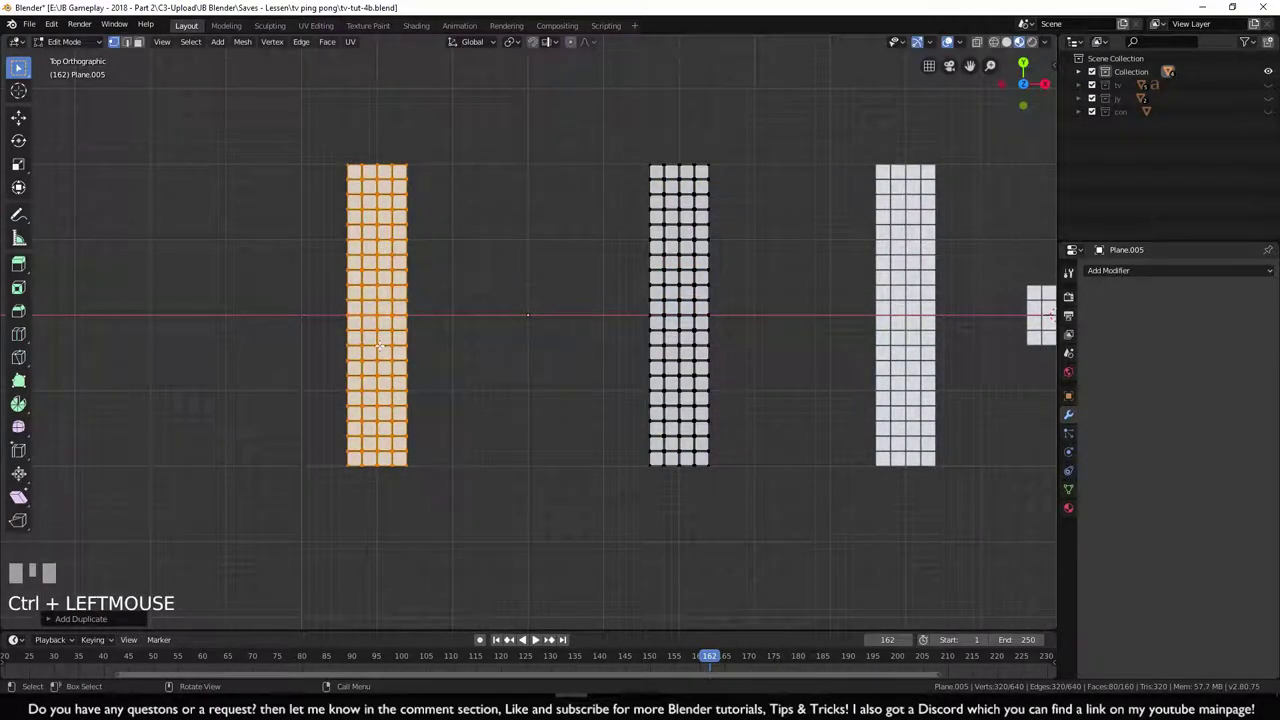
key(g)
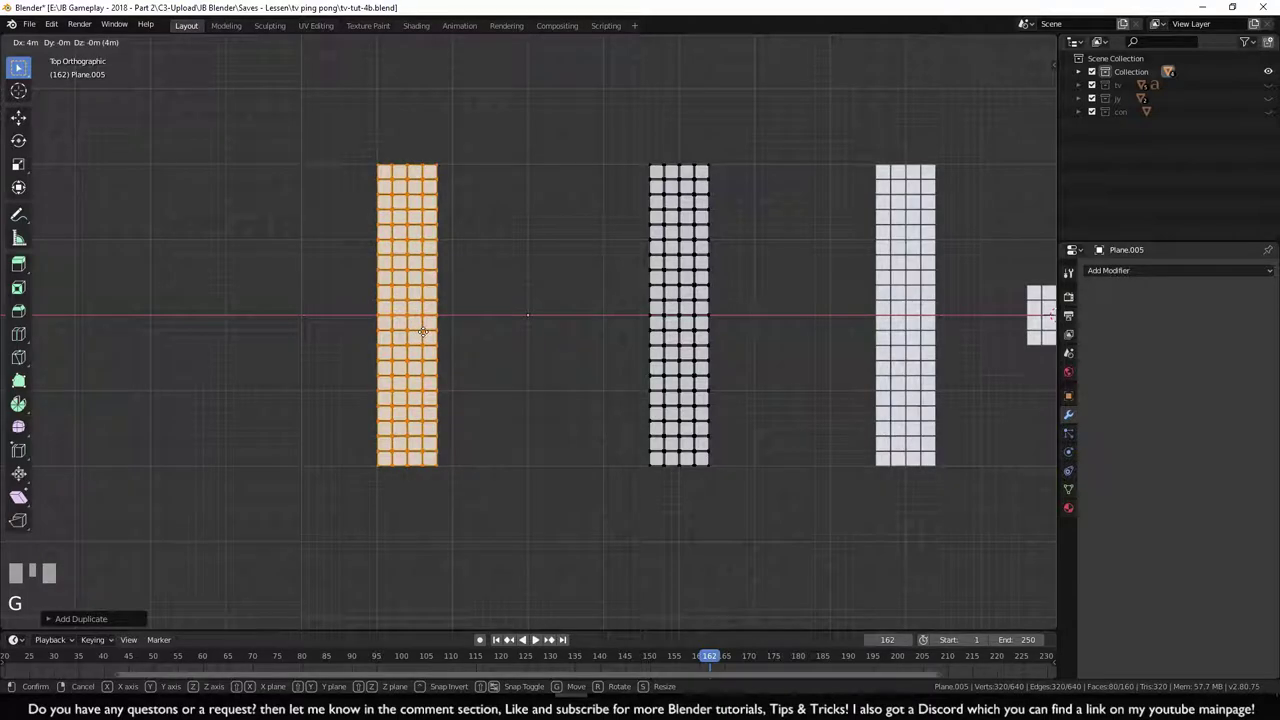
ctrl+click(423, 332)
- Select only the right-hand strip of the edited mesh and move it about 4 m along negative X
click(603, 139)
drag(603, 139, 761, 476)
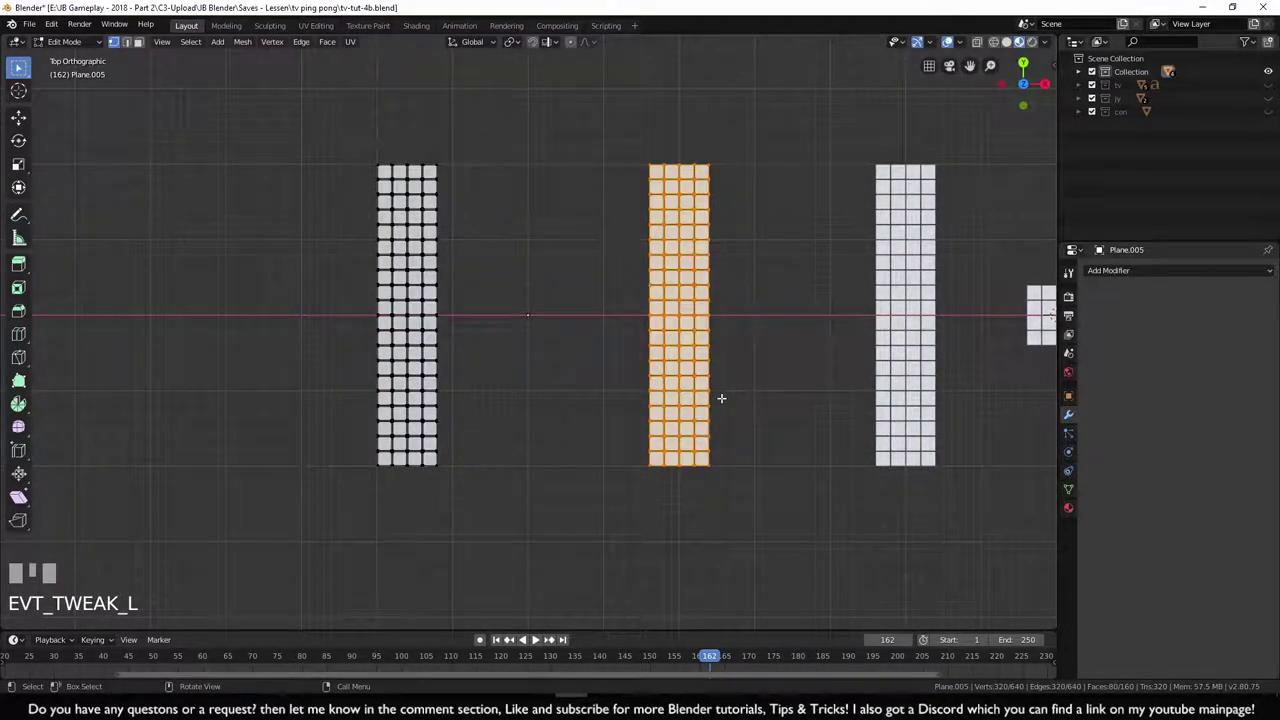
key(g)
ctrl+click(693, 397)
click(751, 423)
- Bridge the two strips by duplicating the right strip's upper four rows three times along negative X, 8 m each
shift+middle_drag(751, 423, 567, 401)
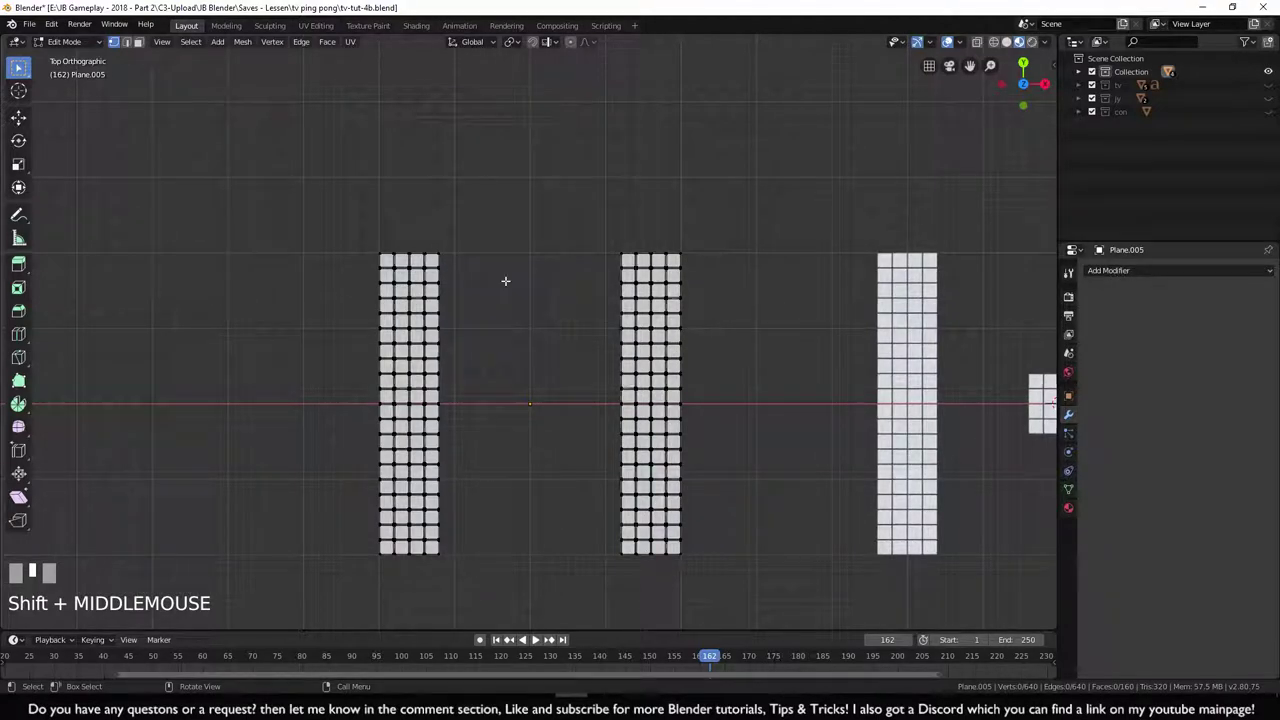
scroll(600, 300, up, 3)
shift+middle_drag(606, 300, 591, 294)
scroll(591, 294, up, 1)
drag(663, 209, 640, 191)
shift+middle_drag(640, 191, 603, 220)
scroll(551, 226, up, 1)
drag(536, 136, 872, 366)
shift+middle_drag(724, 303, 866, 305)
key(shift+d)
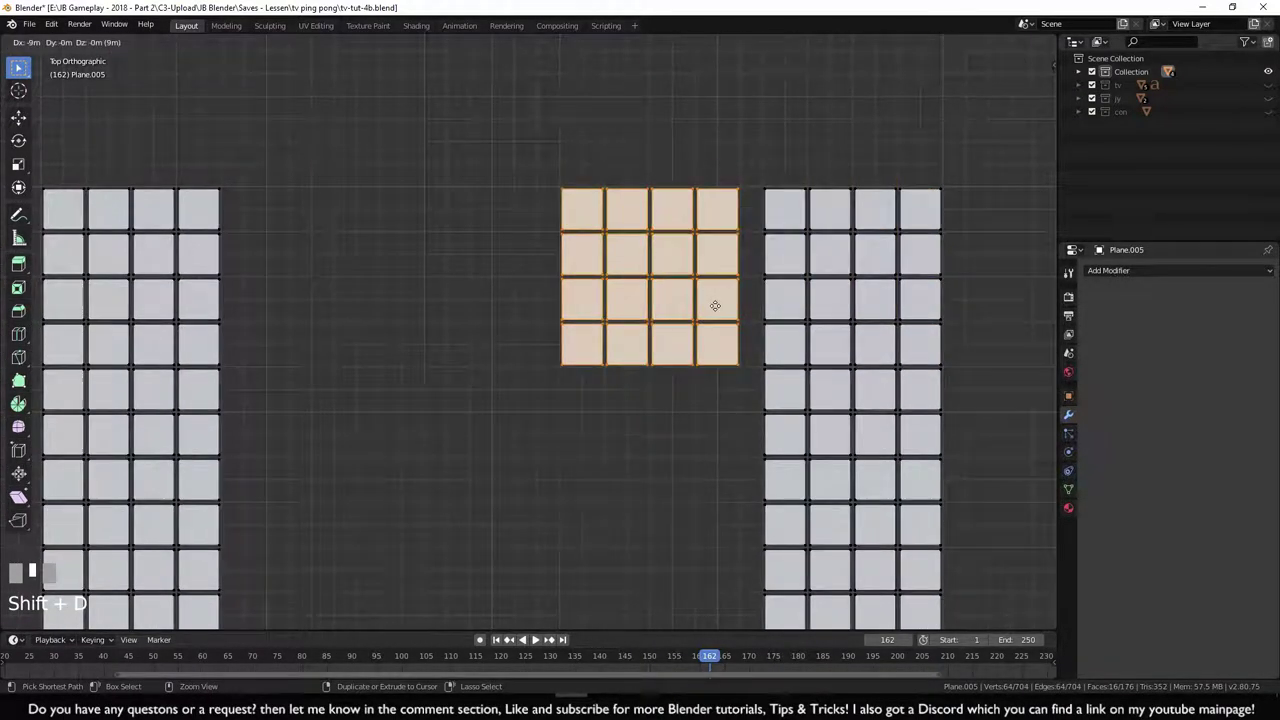
right_click(722, 293)
key(g)
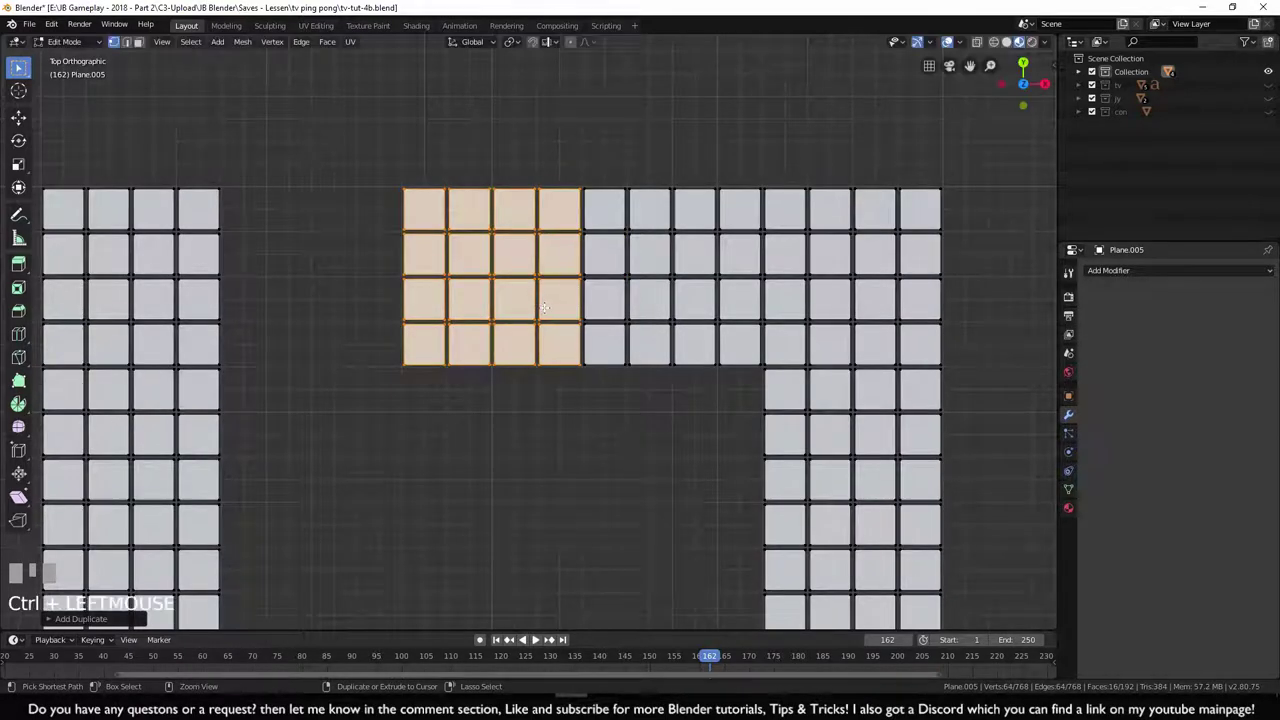
ctrl+click(425, 350)
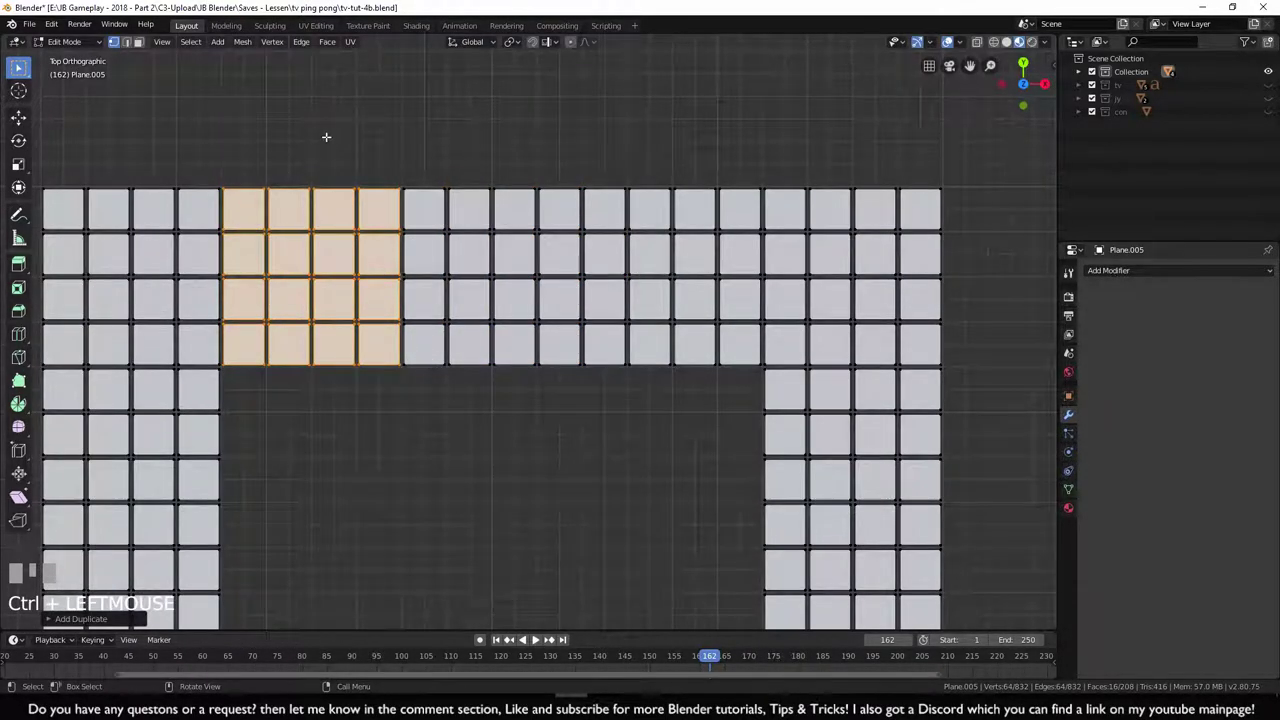
click(223, 160)
drag(222, 158, 766, 398)
scroll(576, 438, down, 4)
scroll(576, 438, down, 2)
shift+middle_drag(576, 438, 598, 327)
click(546, 398)
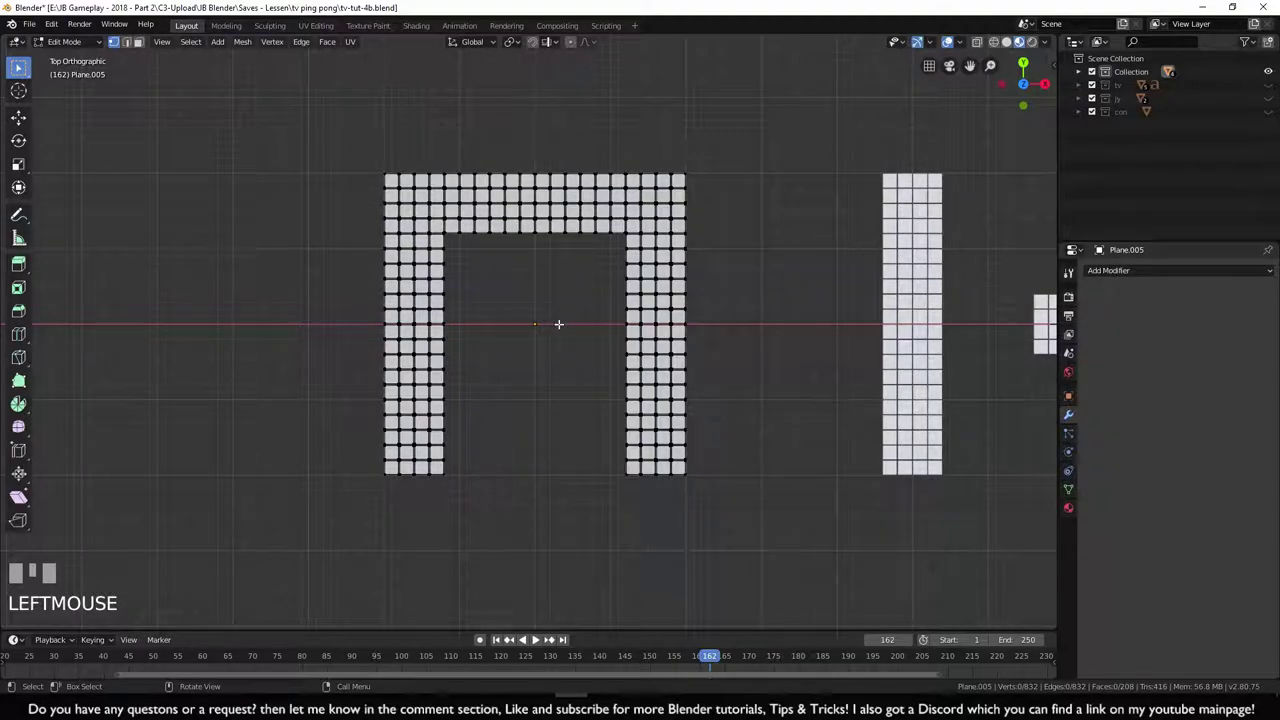
- Delete two columns of tiles from the upper bridge, next to the right strip
scroll(548, 327, up, 2)
shift+middle_drag(554, 320, 543, 371)
scroll(533, 371, up, 4)
scroll(533, 371, down, 2)
key(b)
drag(540, 158, 614, 314)
key(x)
click(614, 314)
scroll(510, 425, down, 4)
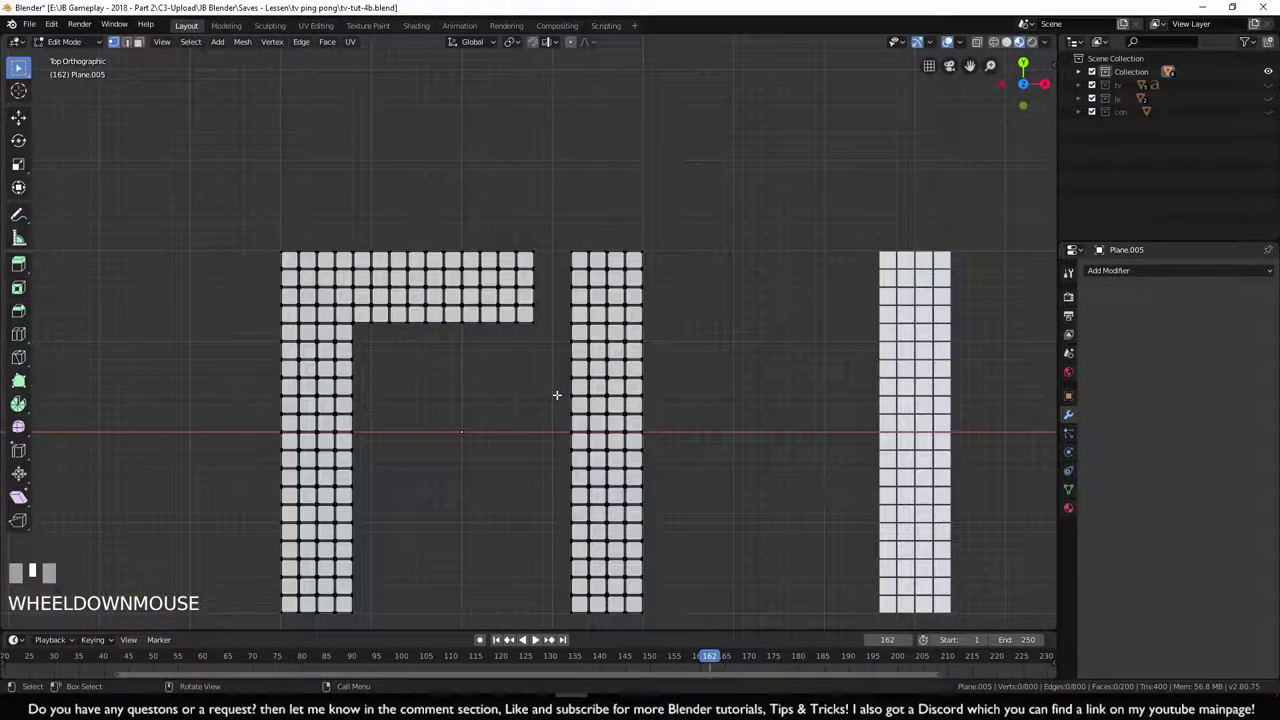
- Select the L-shaped part made of the left strip and bridge, and move it one tile along positive X
scroll(510, 425, up, 3)
key(b)
drag(240, 111, 621, 604)
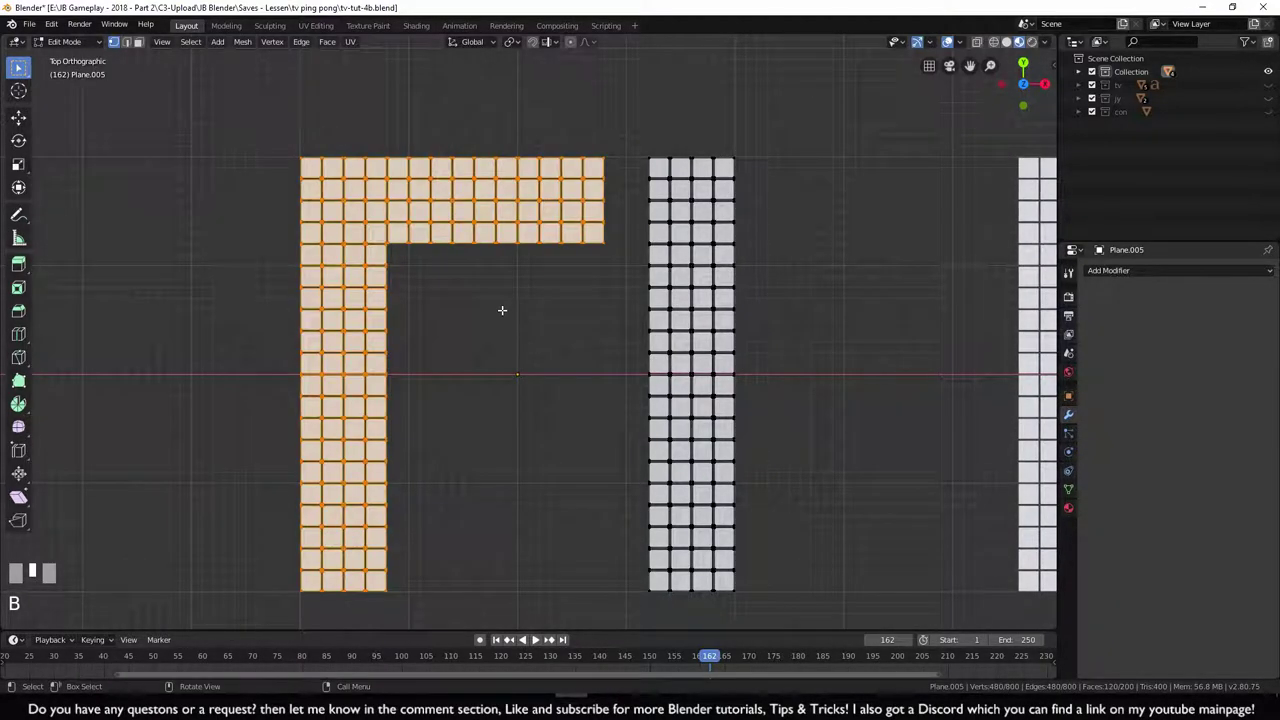
key(g)
click(520, 311)
click(520, 311)
- Select the right strip and move it one tile along negative X to close the gap to the bridge
key(b)
drag(640, 137, 829, 597)
key(g)
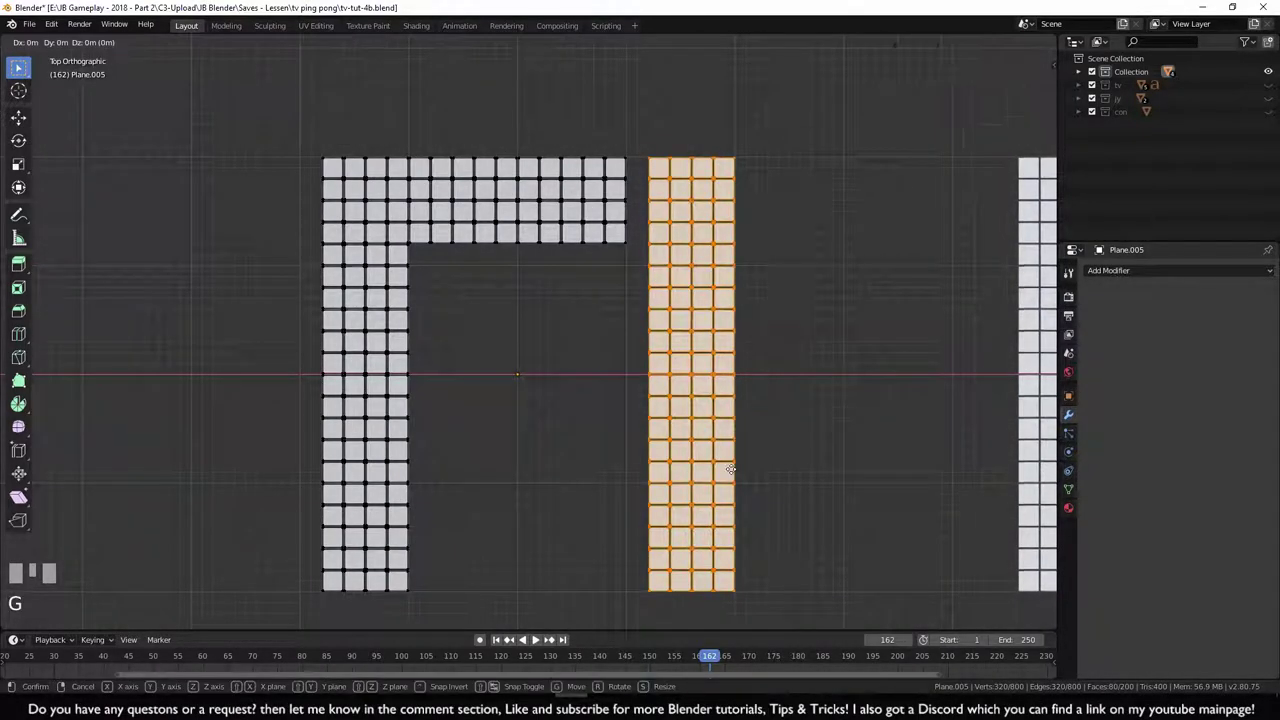
click(708, 470)
click(605, 280)
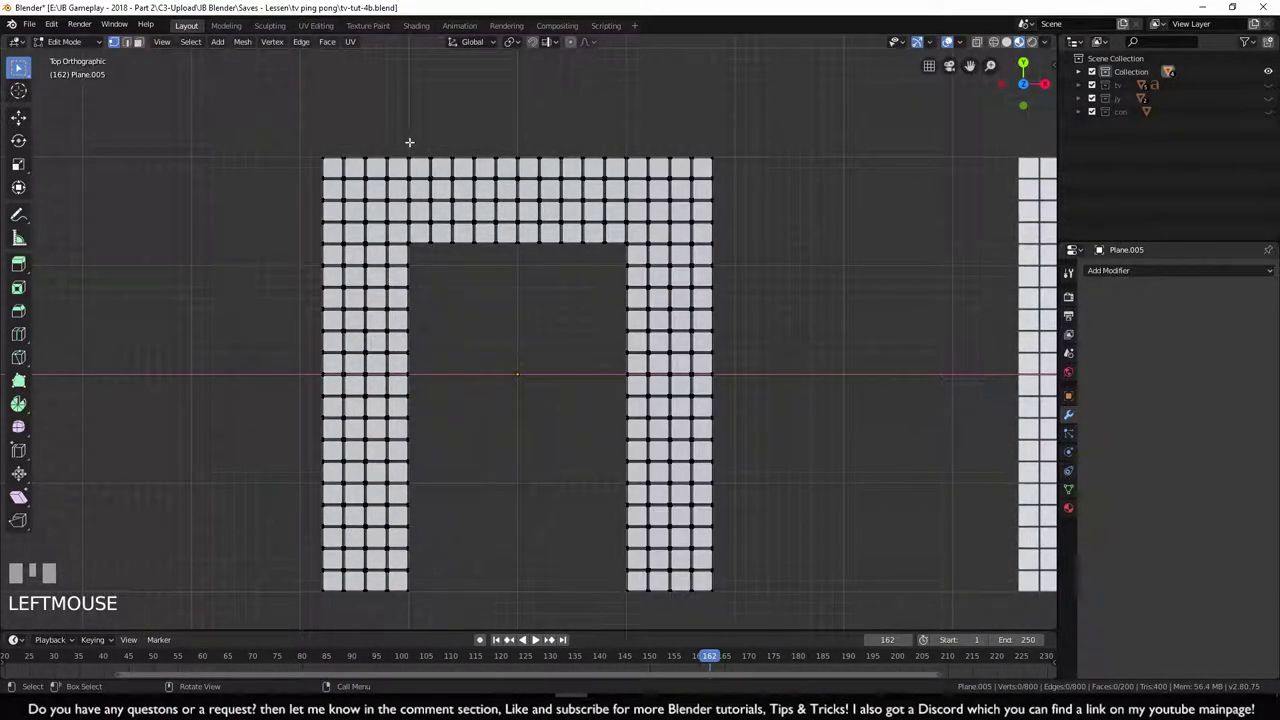
- Duplicate the four rows of tiles bridging the two strips and move the copy along negative Y to close the frame's lower end
shift+middle_drag(409, 142, 409, 161)
scroll(320, 230, up, 6)
key(b)
drag(316, 227, 968, 572)
scroll(968, 572, down, 7)
shift+middle_drag(645, 530, 700, 335)
key(shift+d)
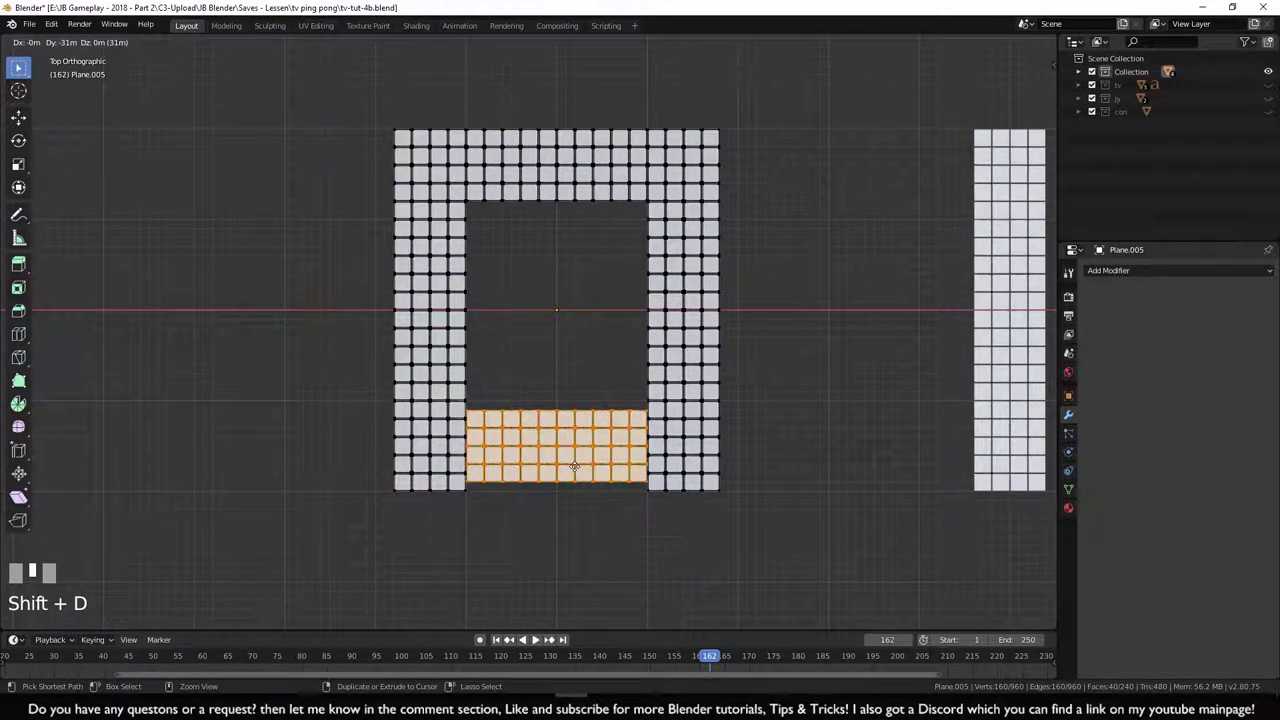
ctrl+click(574, 467)
click(620, 571)
scroll(620, 567, down, 2)
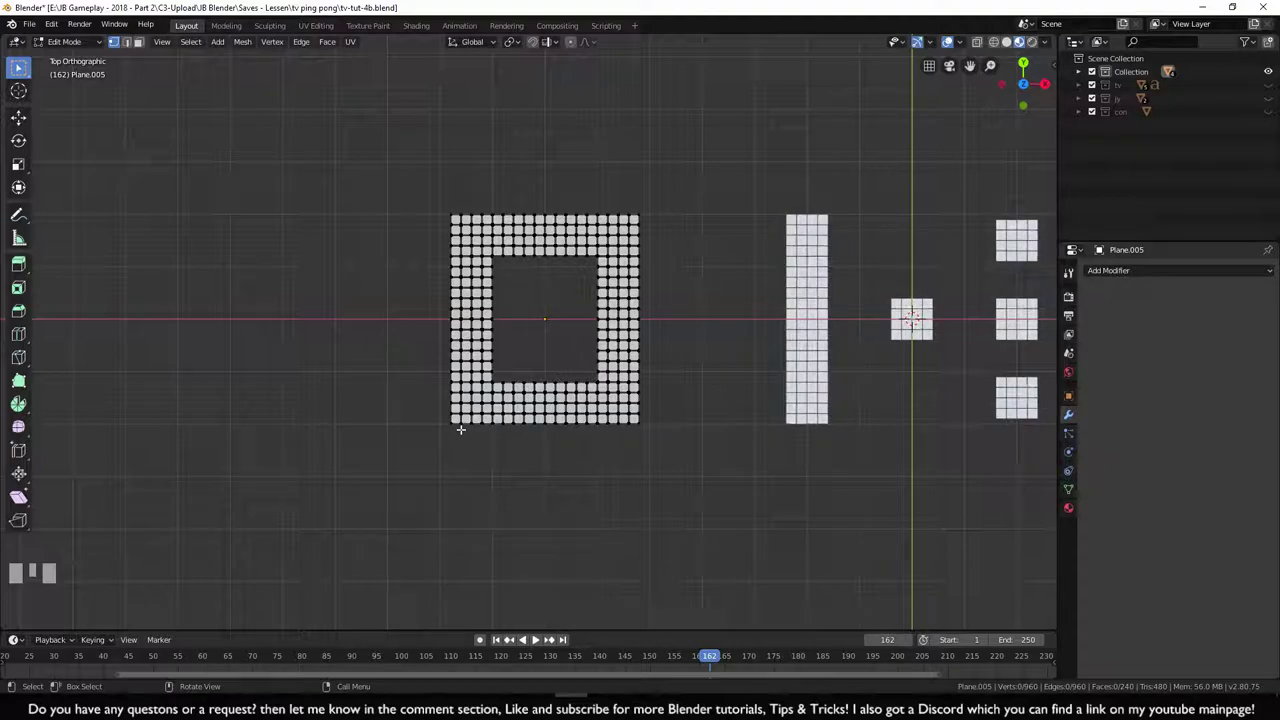
- Select the frame's top row of tiles and duplicate it one tile along positive Y
scroll(539, 453, up, 1)
shift+middle_drag(580, 491, 701, 463)
scroll(701, 463, up, 2)
scroll(701, 463, up, 3)
shift+middle_drag(337, 217, 228, 232)
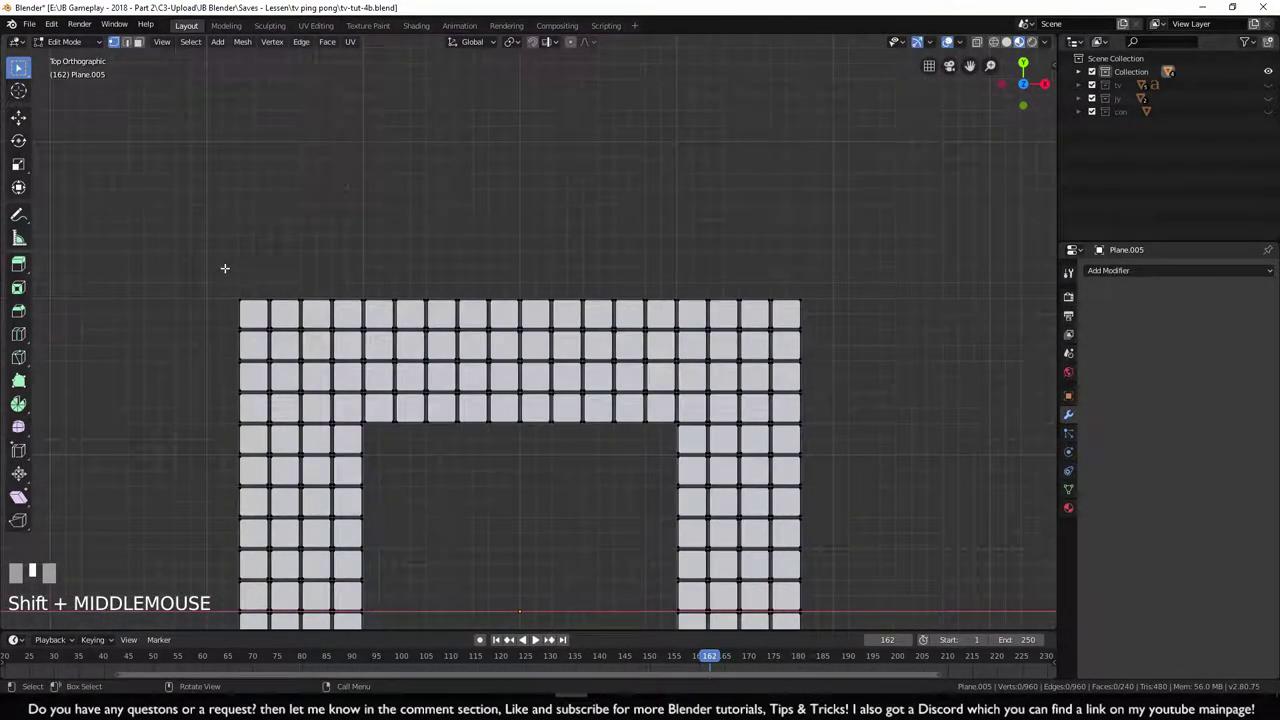
click(228, 232)
drag(228, 277, 869, 328)
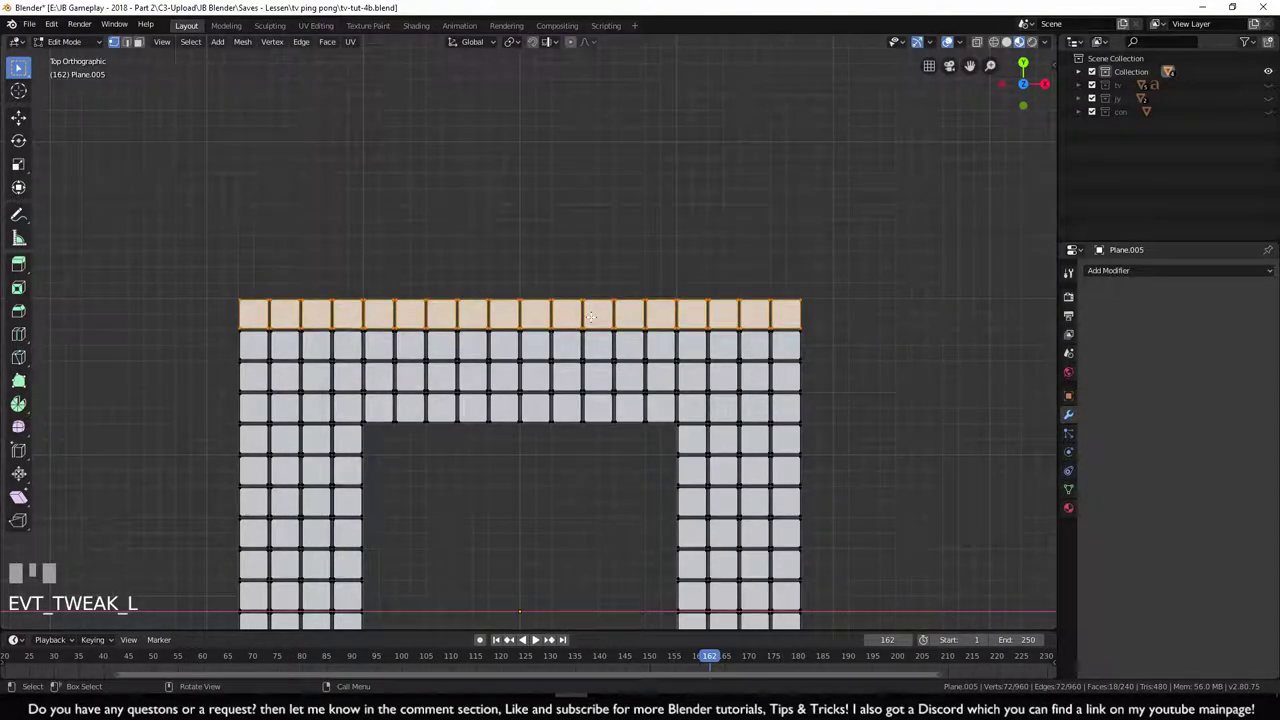
key(shift+d)
ctrl+click(591, 284)
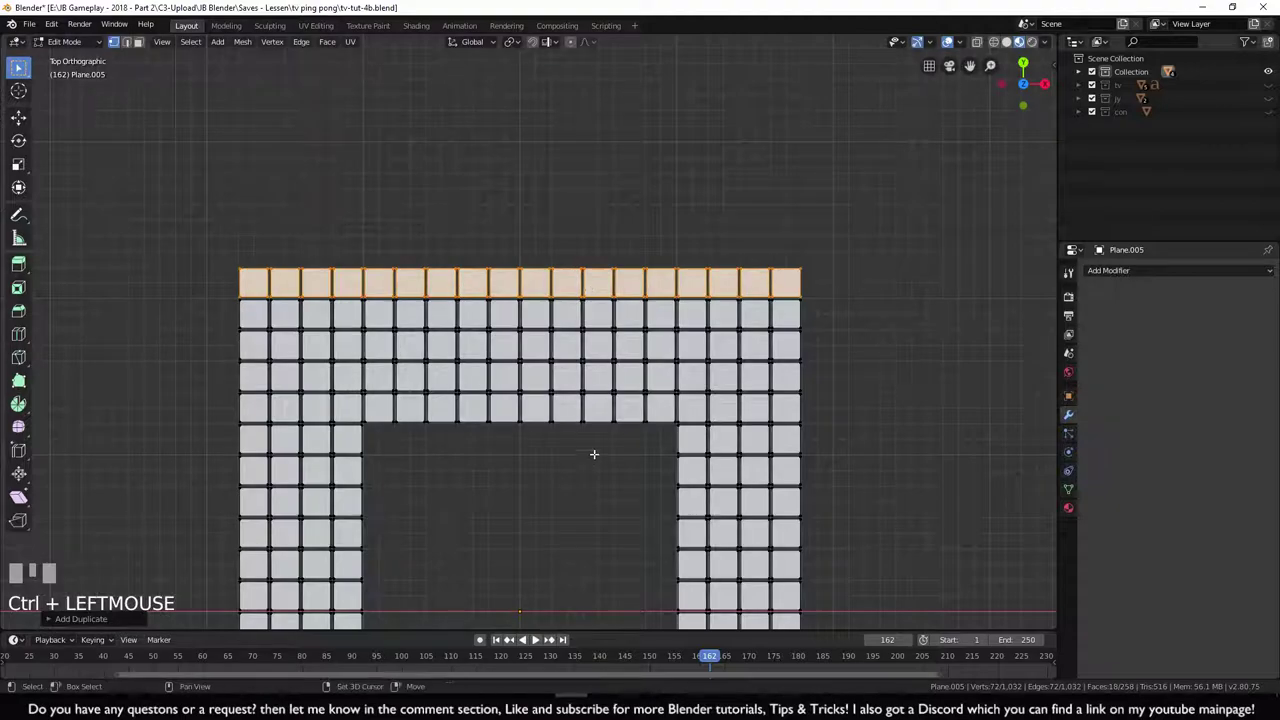
- Duplicate the frame's new top row 42 m along negative Y, placing the copy directly below the bottom row
scroll(600, 266, down, 2)
scroll(587, 226, down, 2)
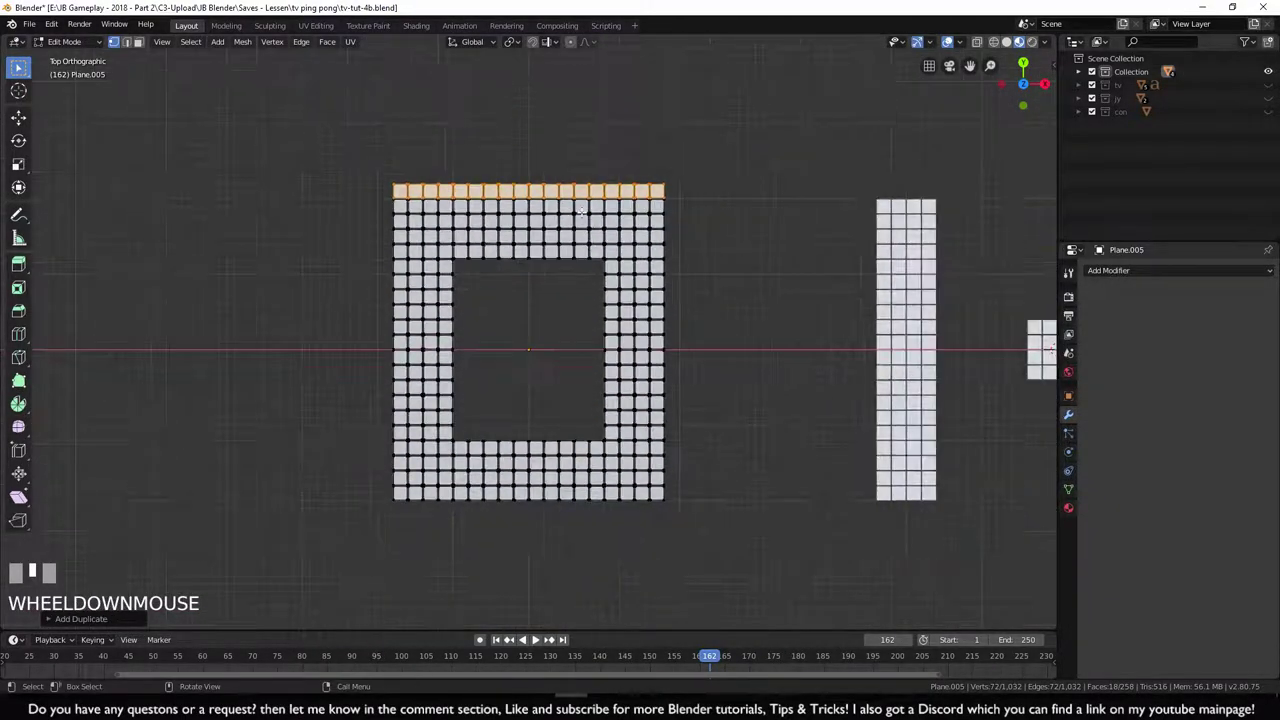
key(shift+d)
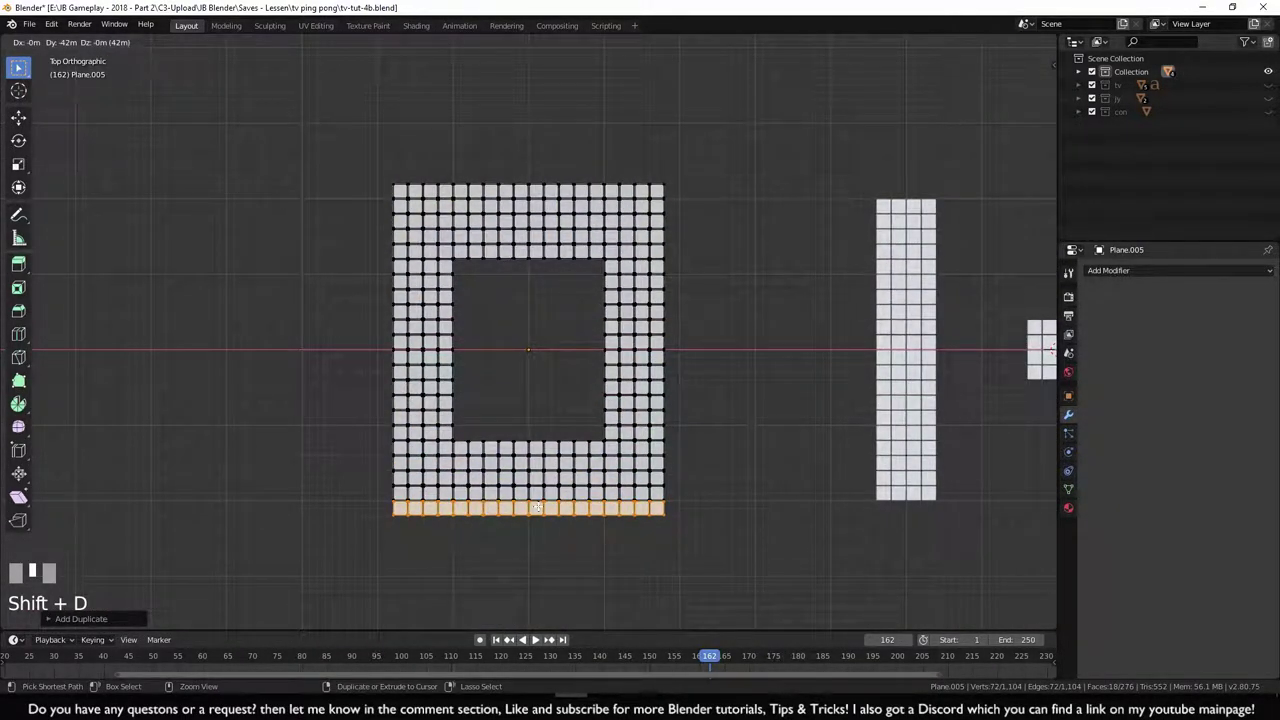
click(537, 508)
- Delete the row of tiles bordering the opening on the frame's lower bridge
scroll(829, 466, up, 2)
click(783, 489)
shift+middle_drag(783, 489, 806, 369)
scroll(480, 329, up, 2)
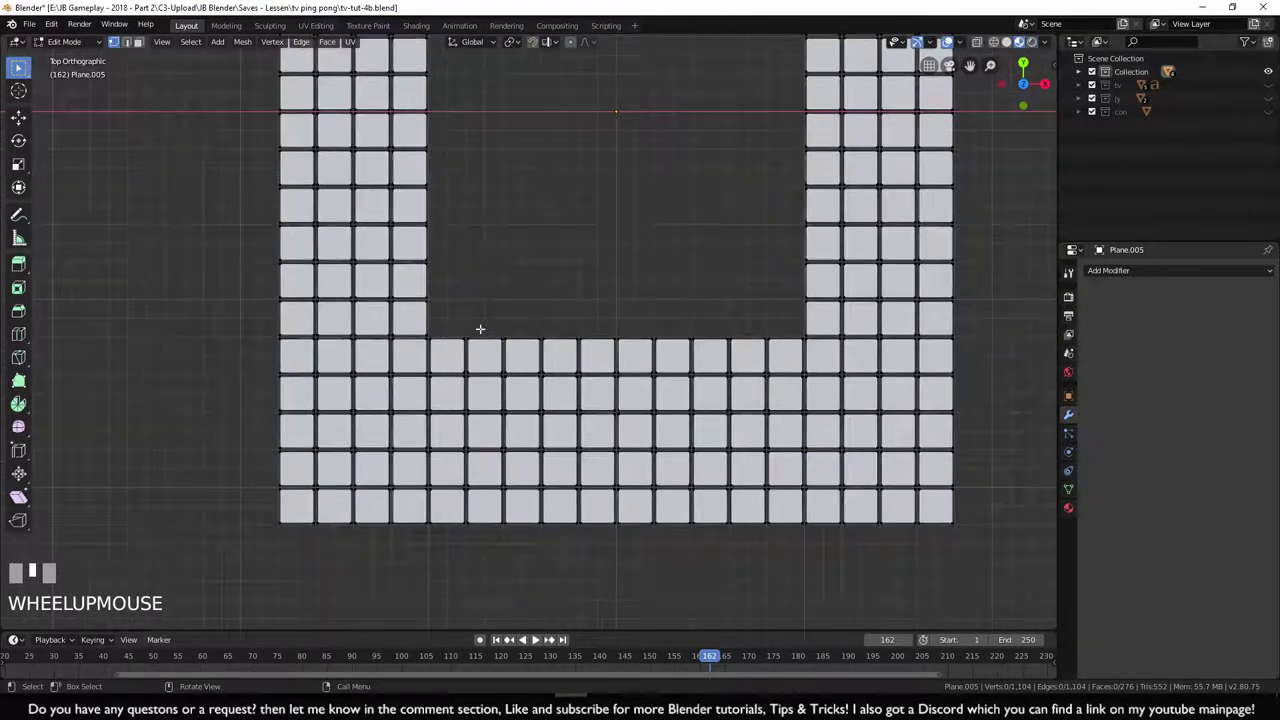
scroll(480, 329, up, 2)
drag(386, 326, 916, 397)
right_click(916, 397)
click(857, 552)
- Delete the row of tiles bordering the opening on the frame's upper bridge and return to Object Mode with nothing selected
shift+middle_drag(739, 292, 696, 143)
drag(346, 217, 888, 160)
key(x)
click(836, 197)
scroll(726, 354, down, 5)
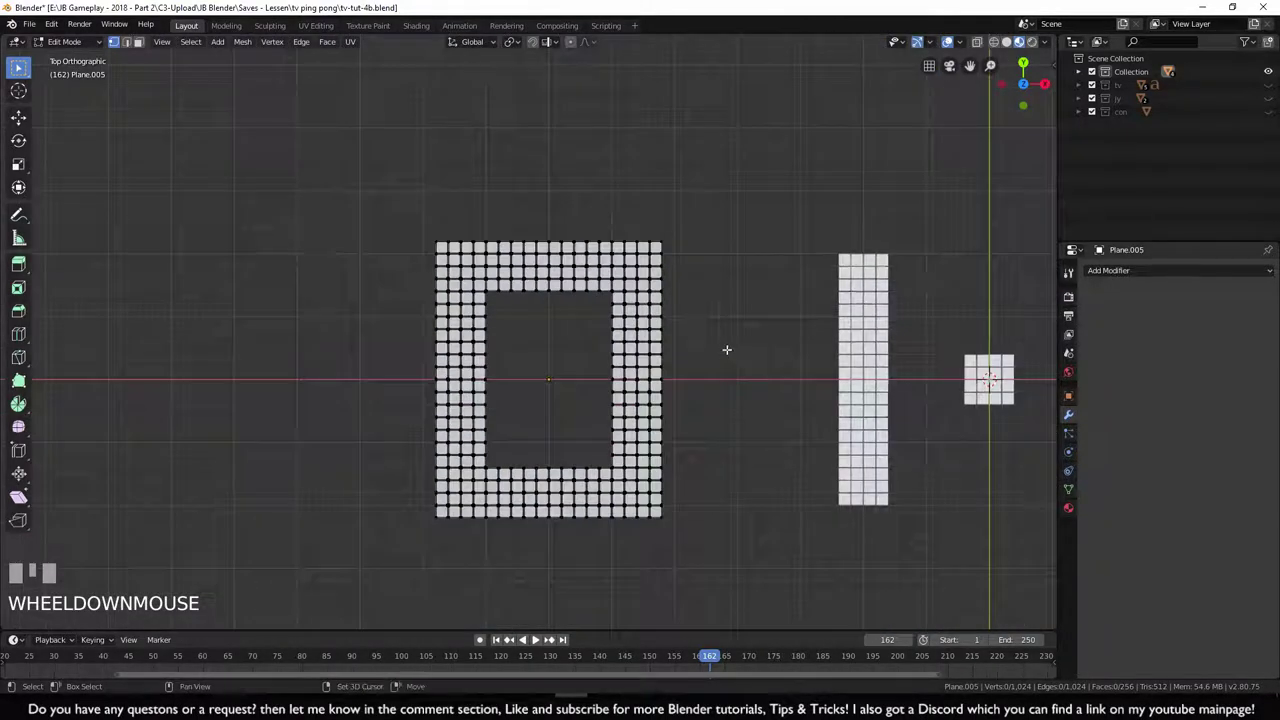
key(Tab)
scroll(703, 399, down, 2)
click(686, 468)
- Select all the tiled shapes and move them to a new collection named "gaame"
scroll(667, 362, down, 2)
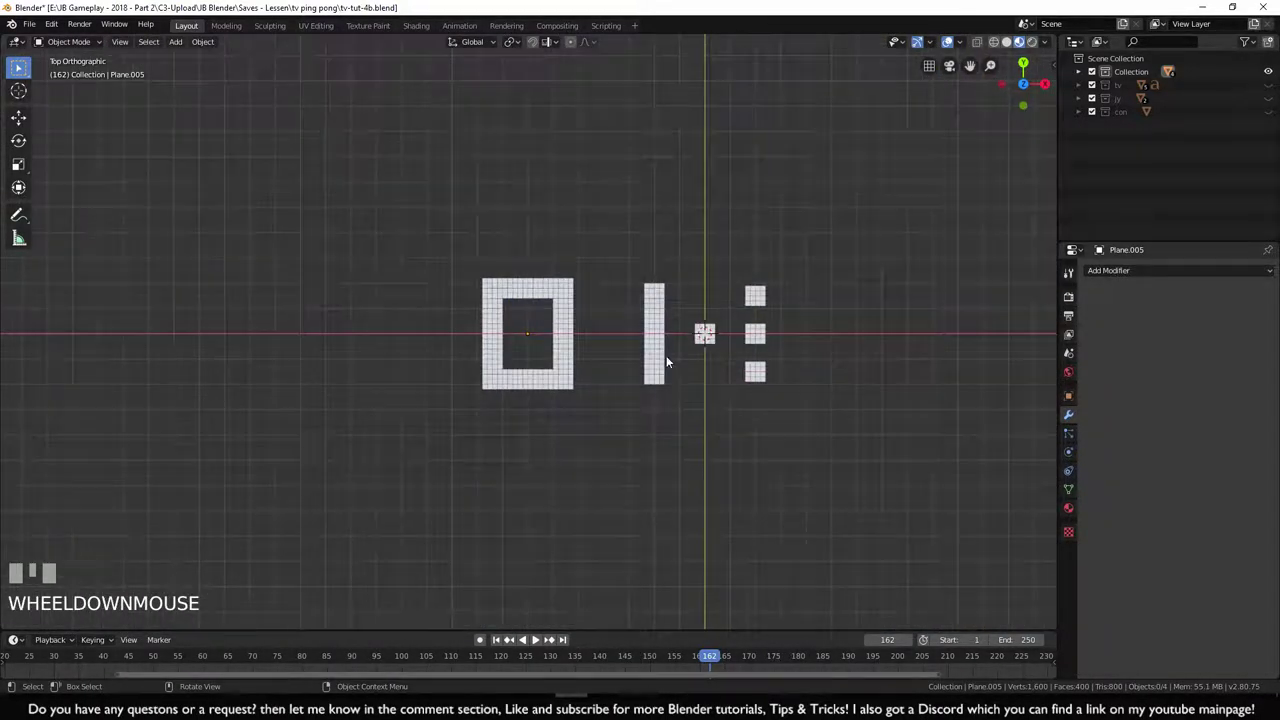
scroll(613, 414, down, 3)
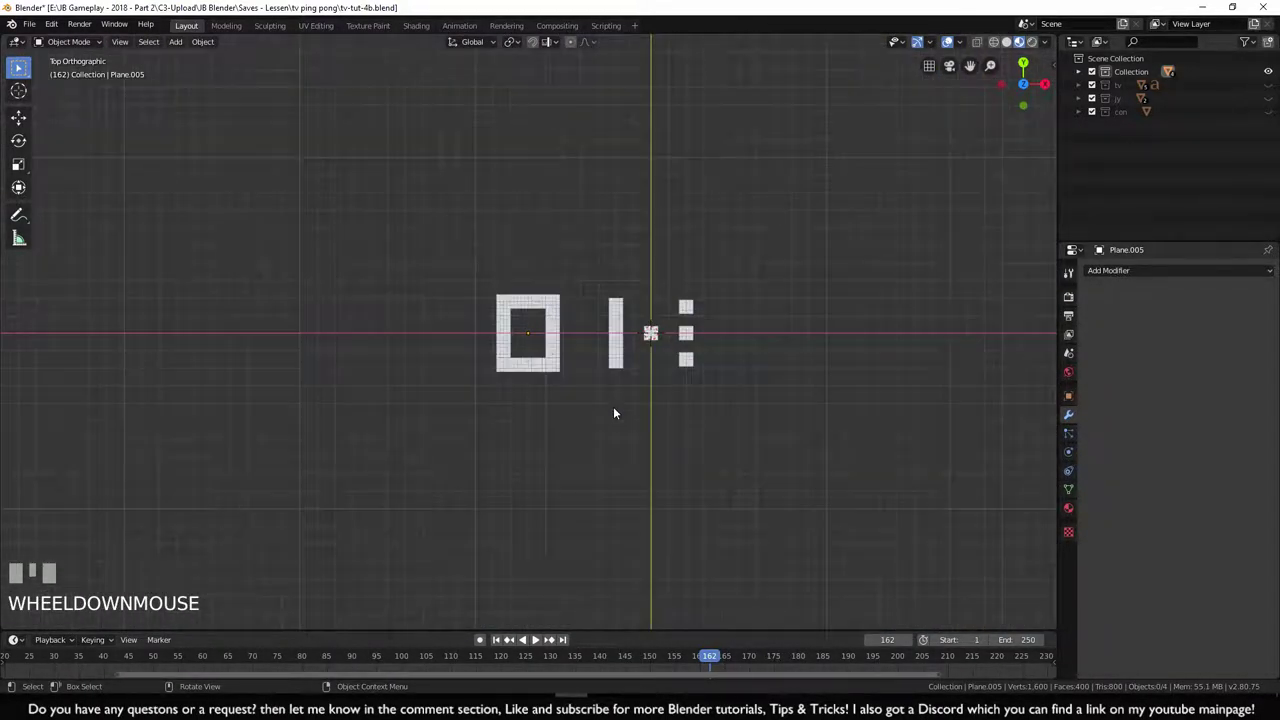
scroll(572, 369, up, 5)
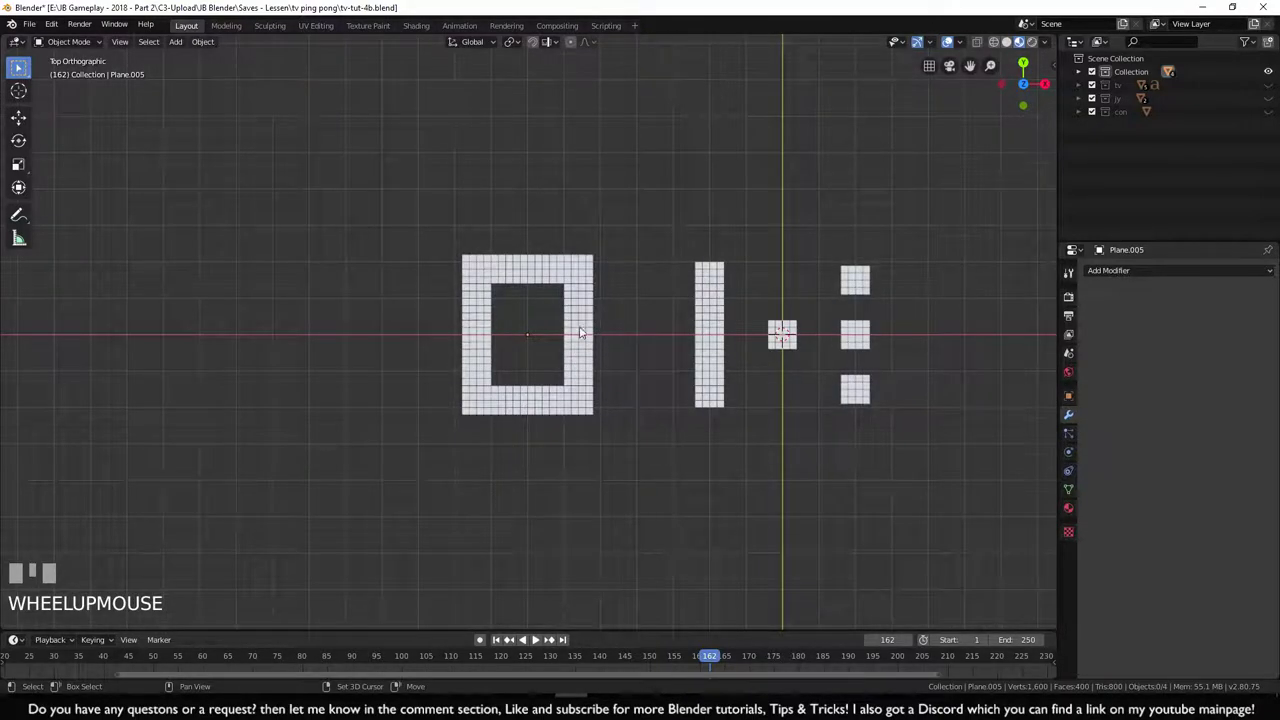
shift+middle_drag(580, 333, 447, 317)
shift+middle_drag(524, 325, 587, 309)
drag(225, 149, 941, 427)
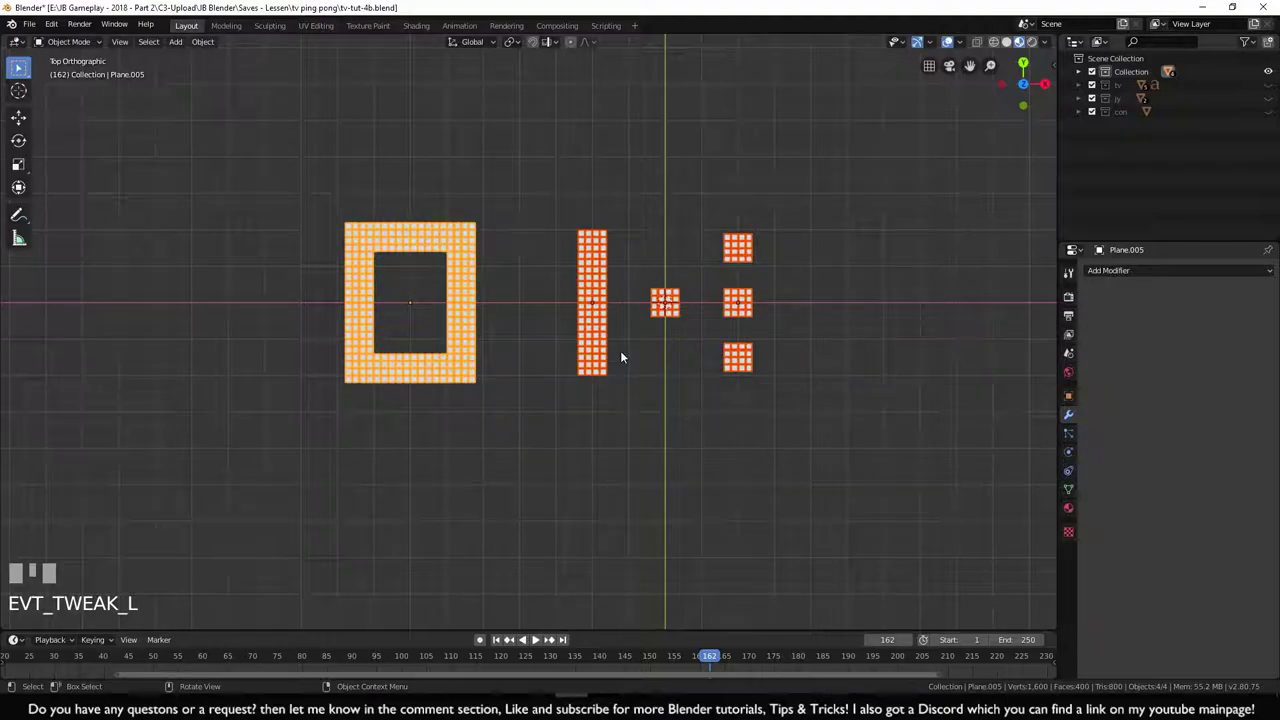
key(m)
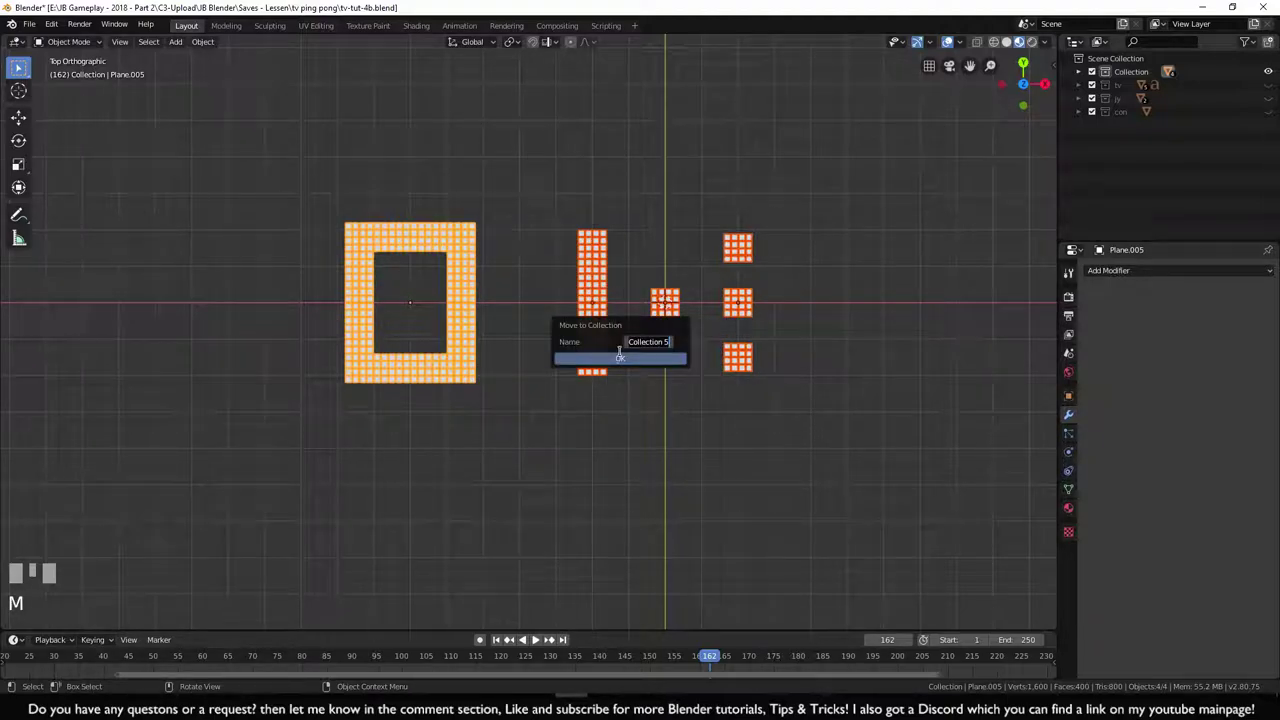
text(gaame)
click(654, 358)
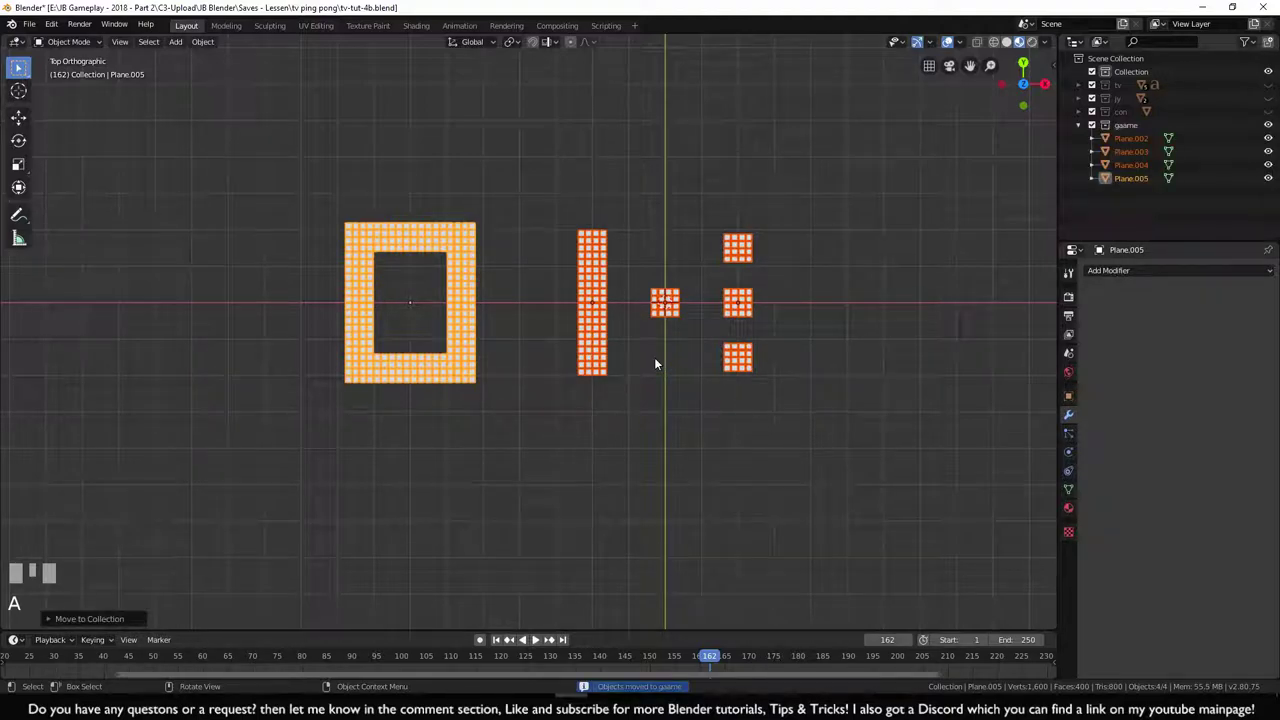
- Rename the new collection of tiled shapes to "game" and deselect the objects
right_click(1121, 124)
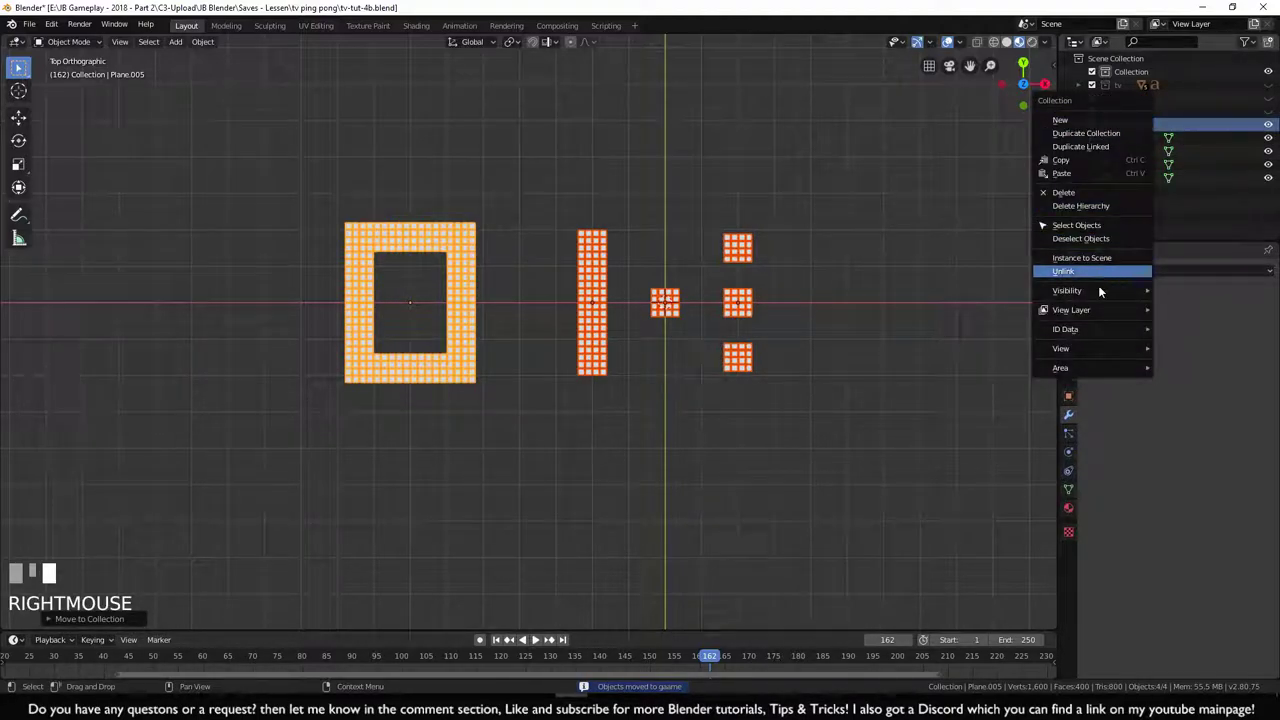
mouse_move(1093, 290)
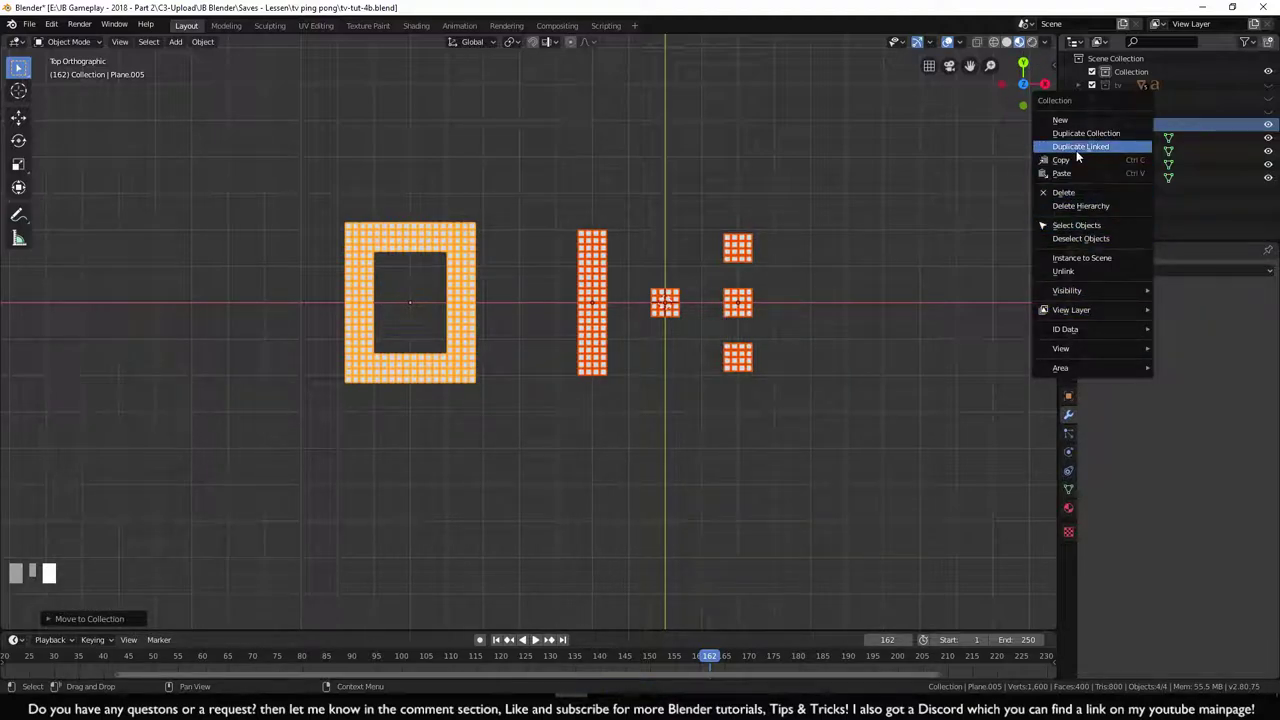
click(1090, 227)
click(1150, 127)
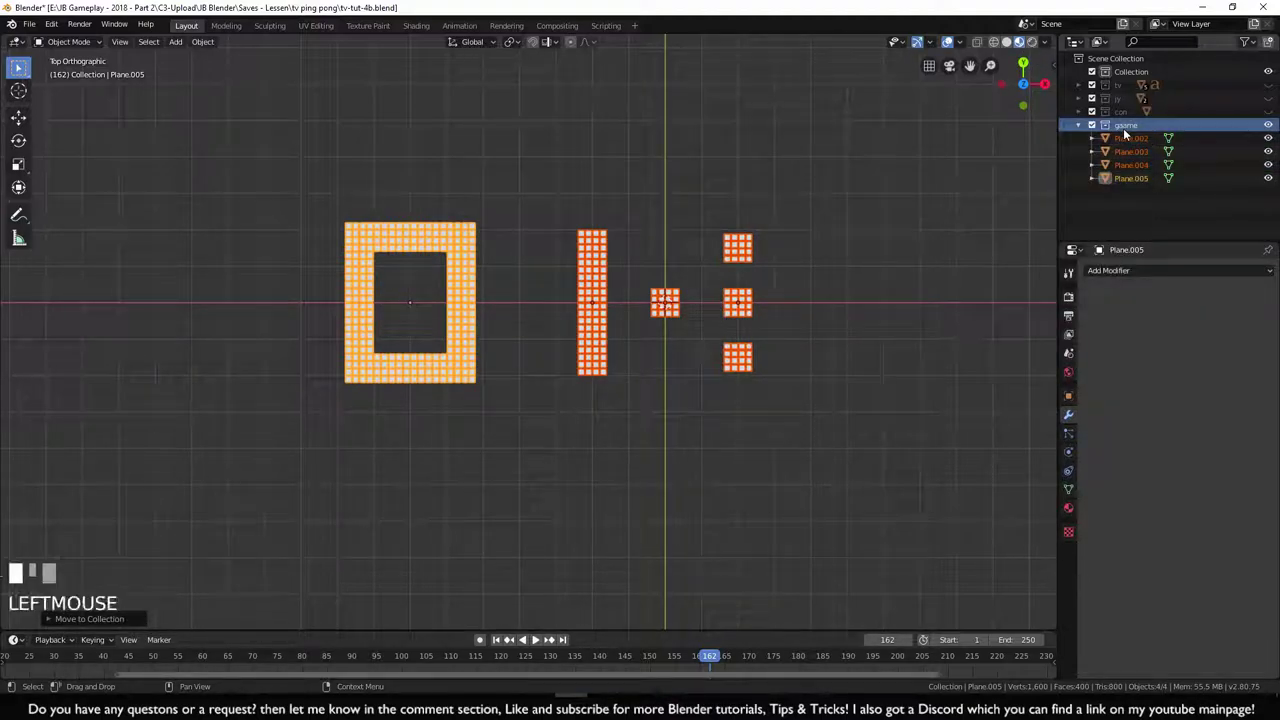
key(Return)
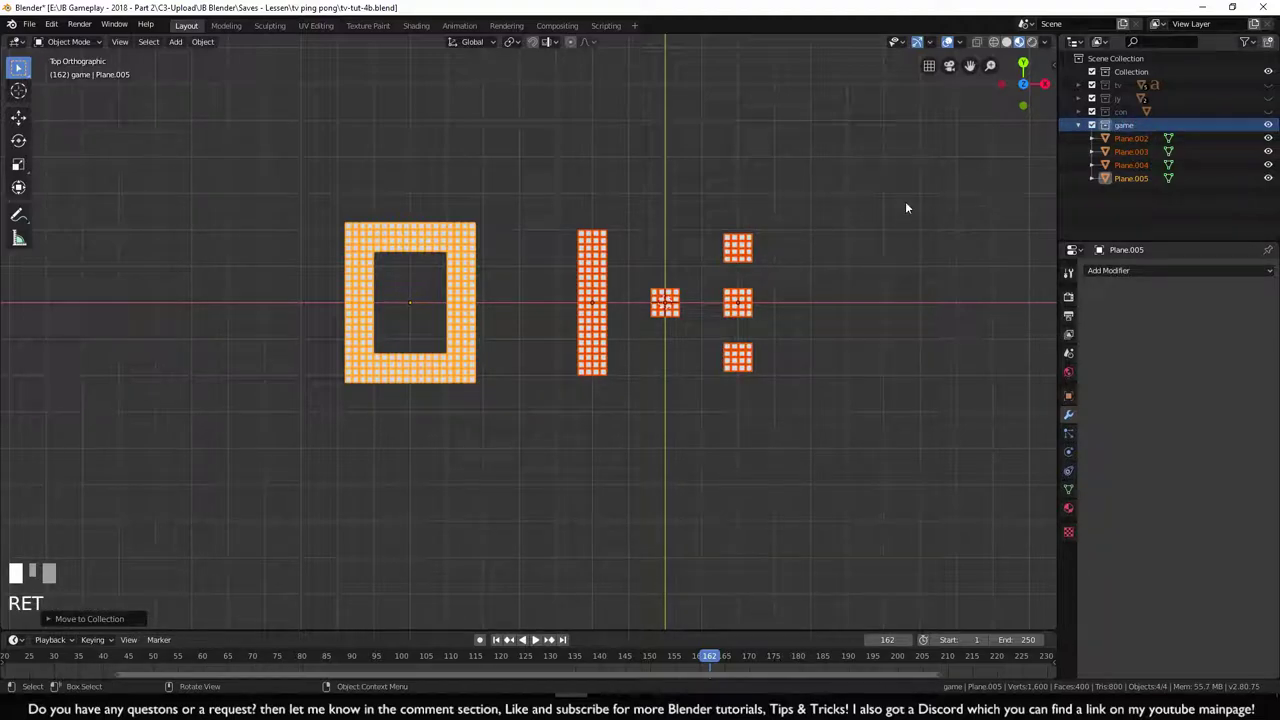
click(878, 231)
- Collapse the game collection and unhide the con collection, showing the shapes in an angled perspective view
scroll(878, 231, down, 4)
click(1078, 125)
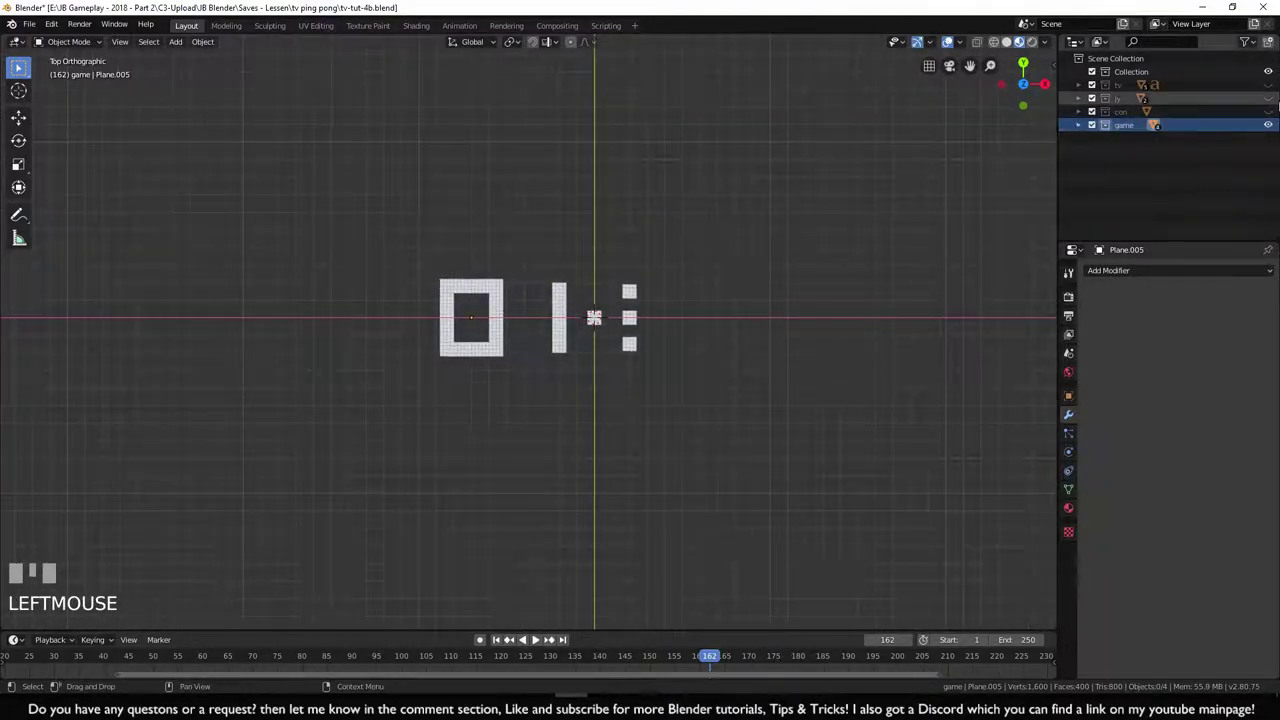
scroll(774, 270, up, 5)
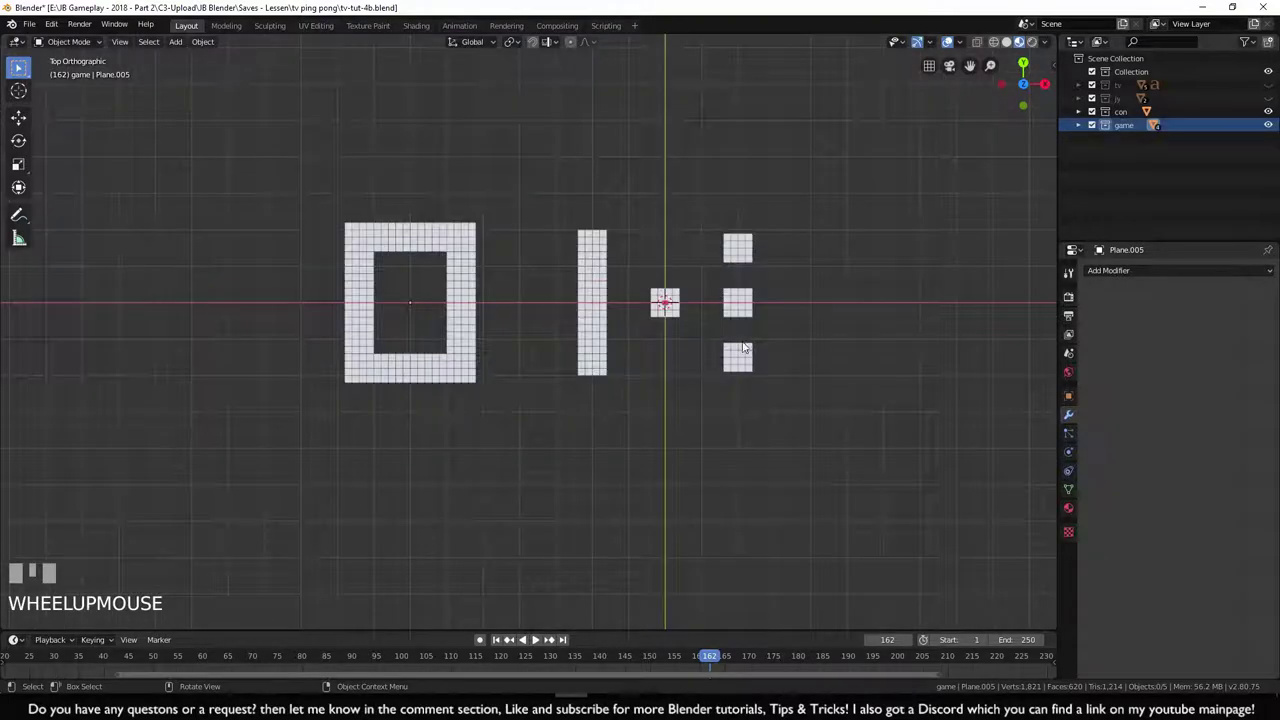
middle_drag(771, 380, 693, 332)
scroll(666, 330, up, 2)
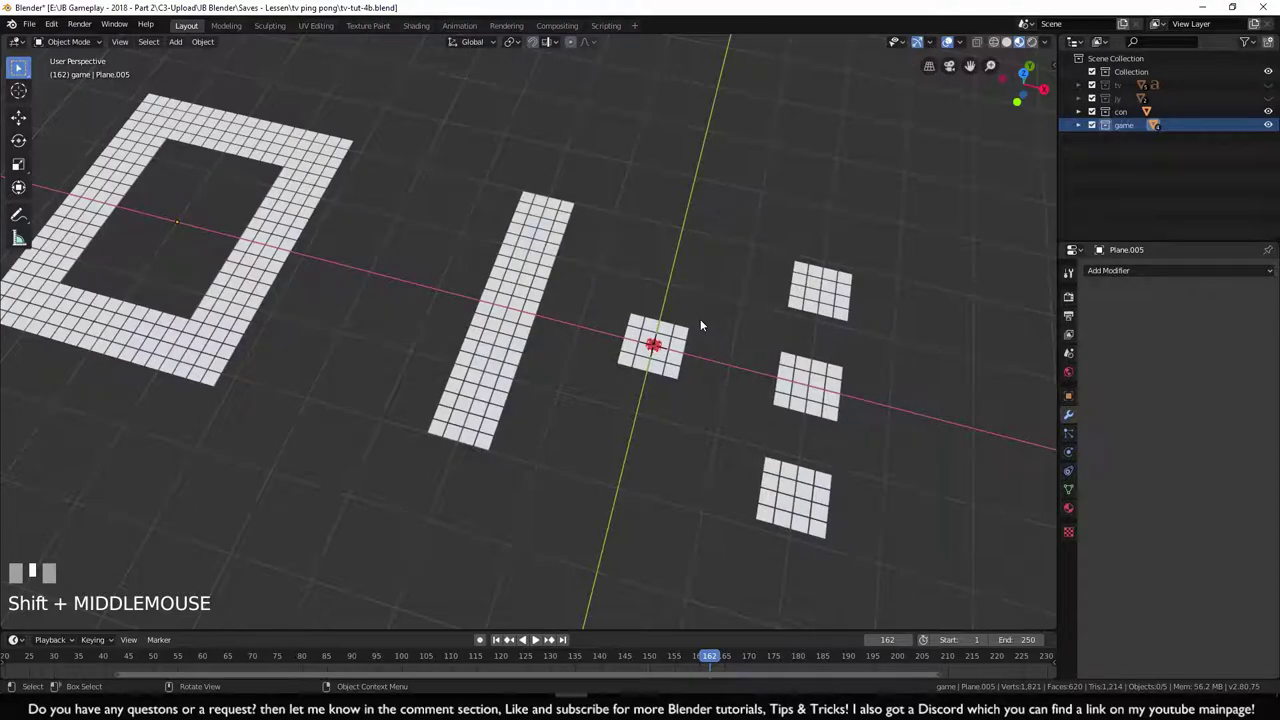